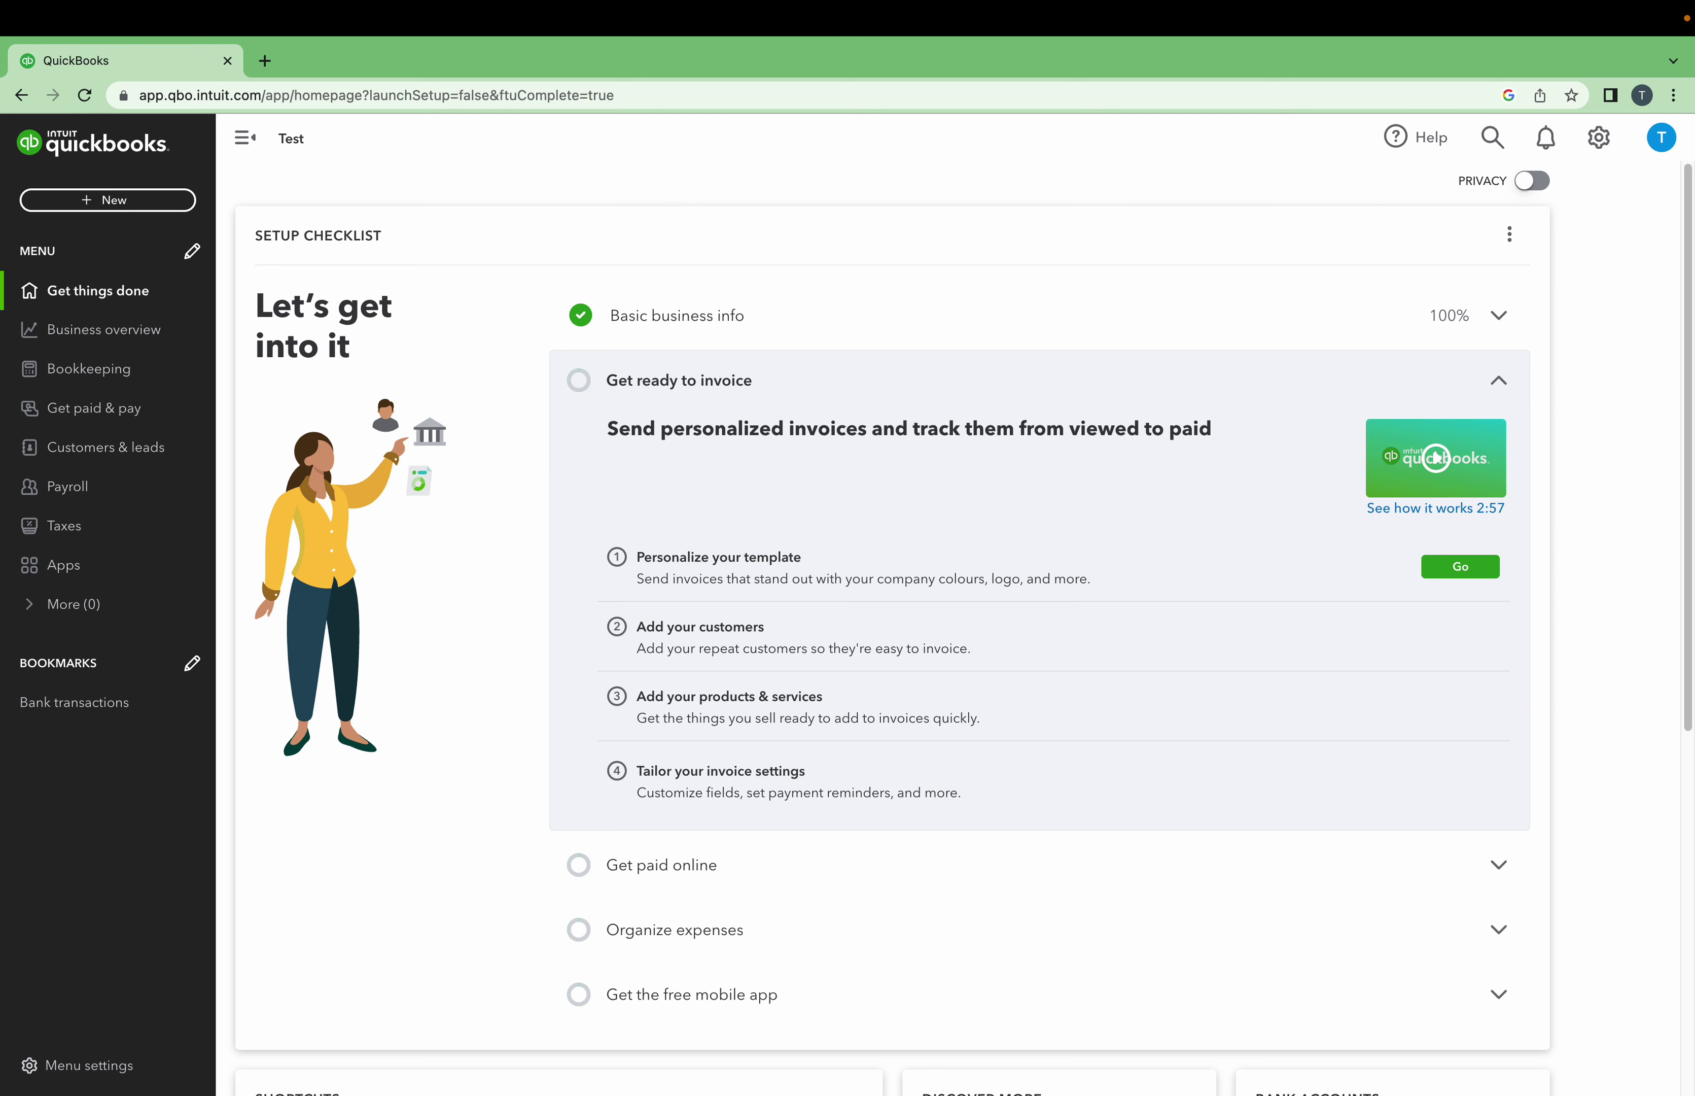
# Begin the sales tax setup with Ontario as the province where the business is based.
pyautogui.moveTo(548, 1047)
pyautogui.click(102, 531)
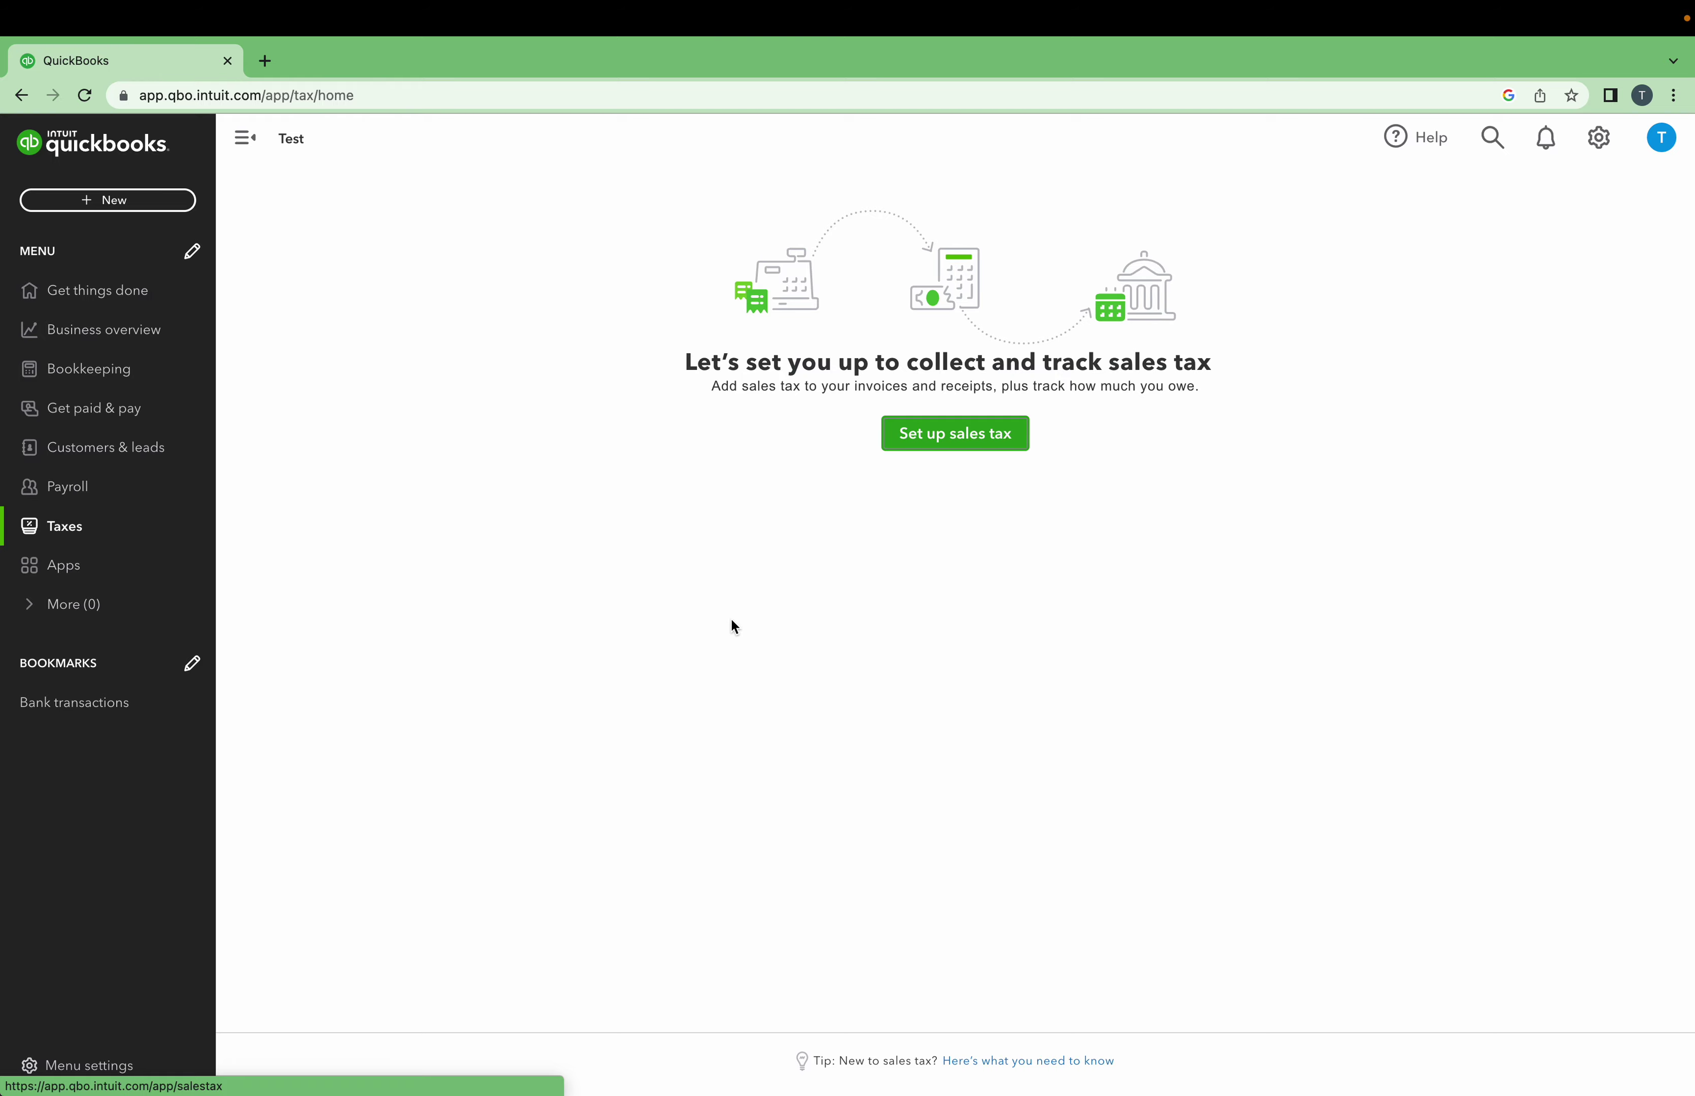
pyautogui.click(967, 434)
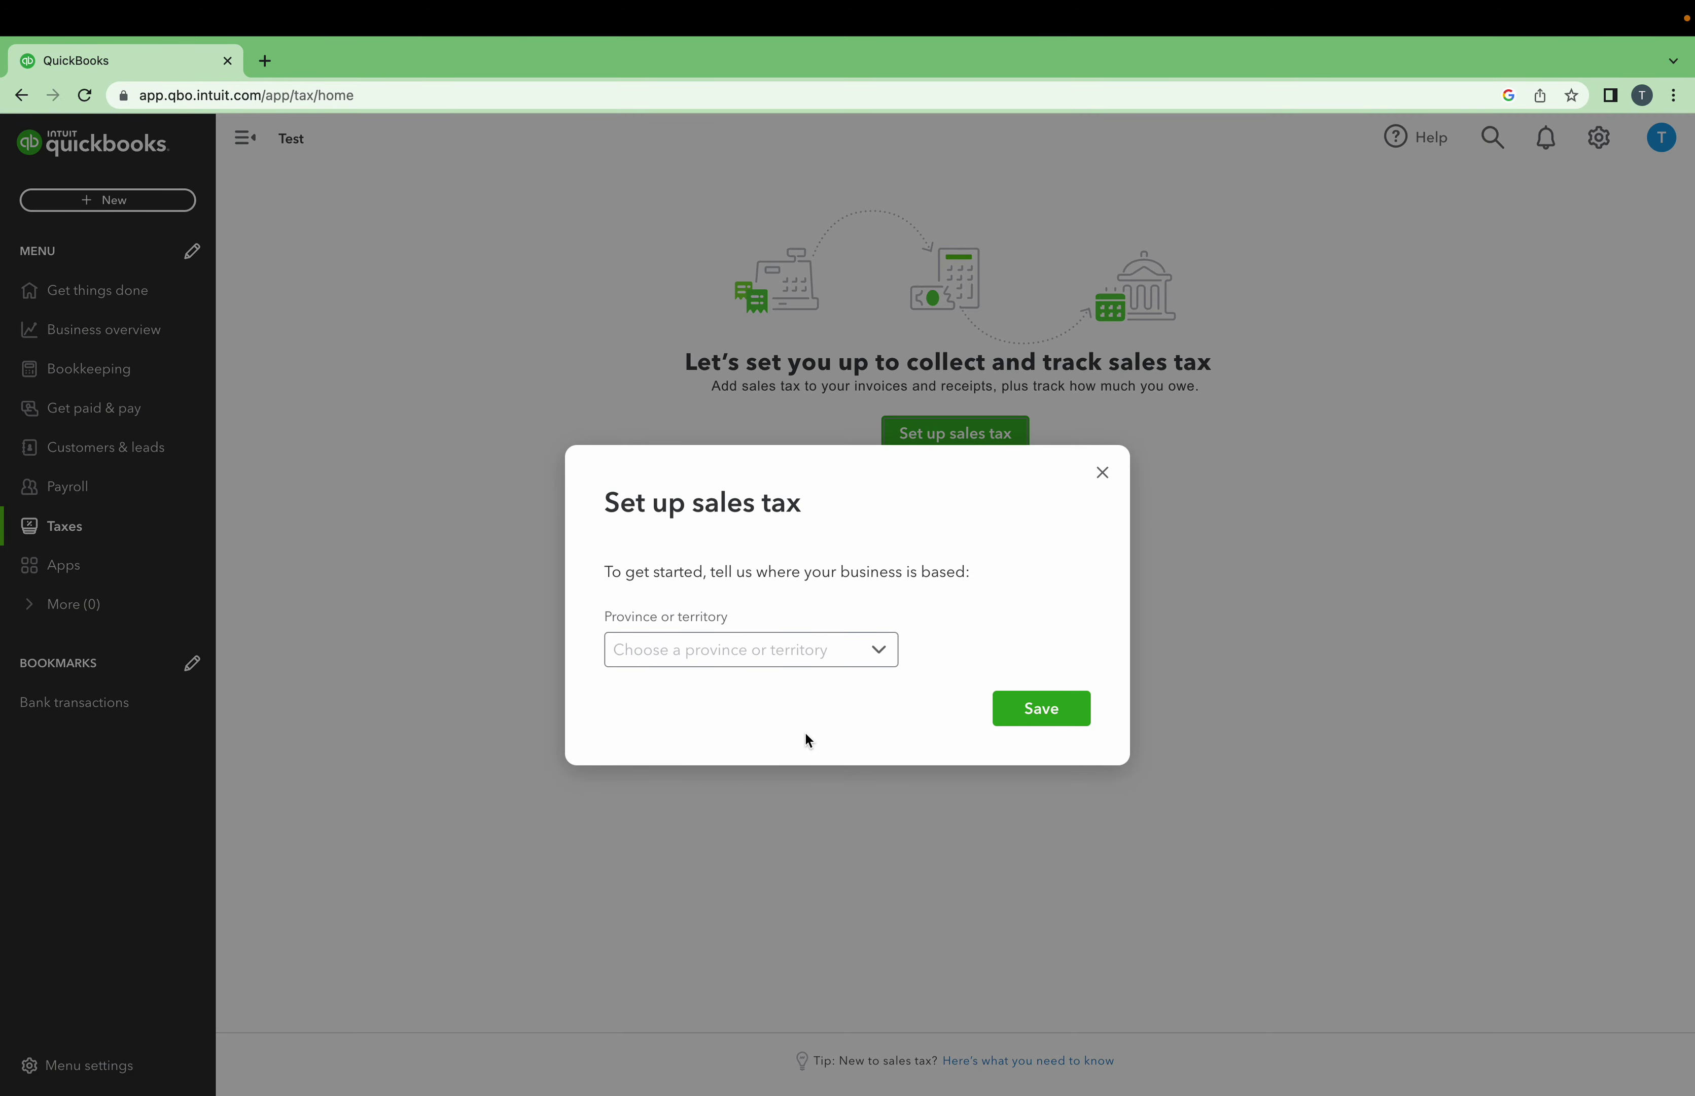
pyautogui.click(833, 673)
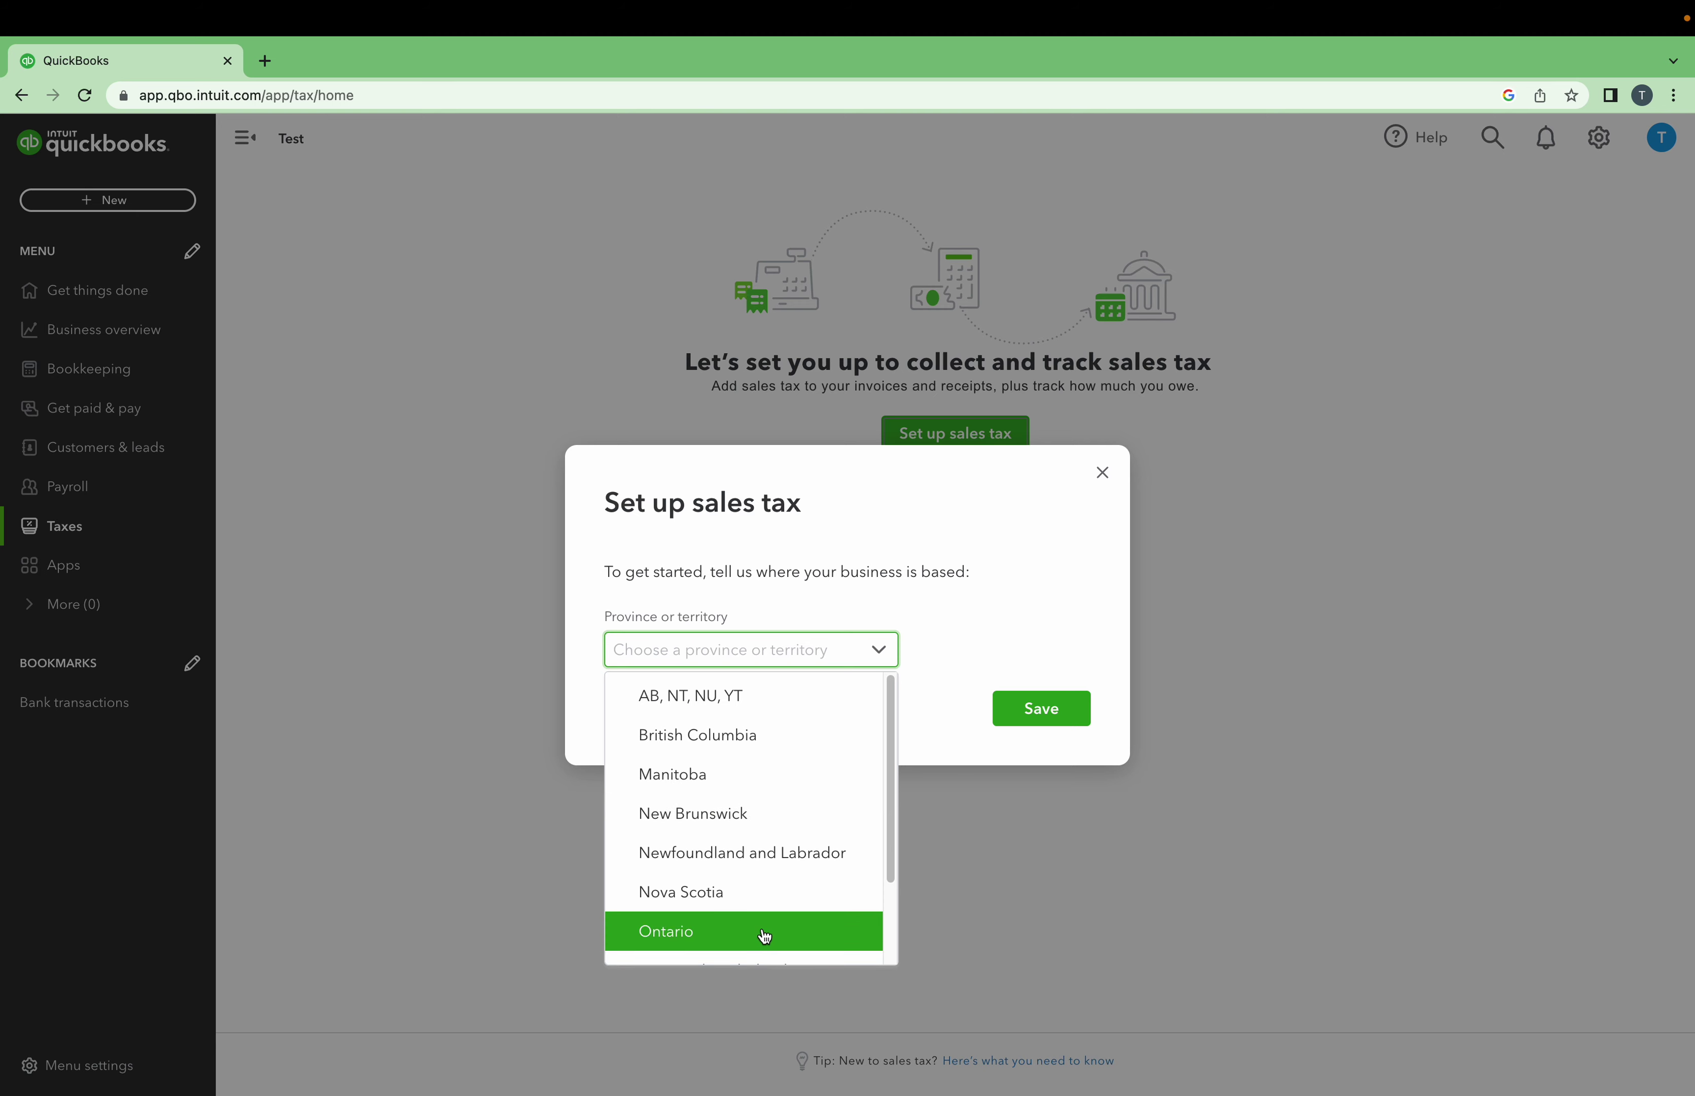
pyautogui.click(892, 871)
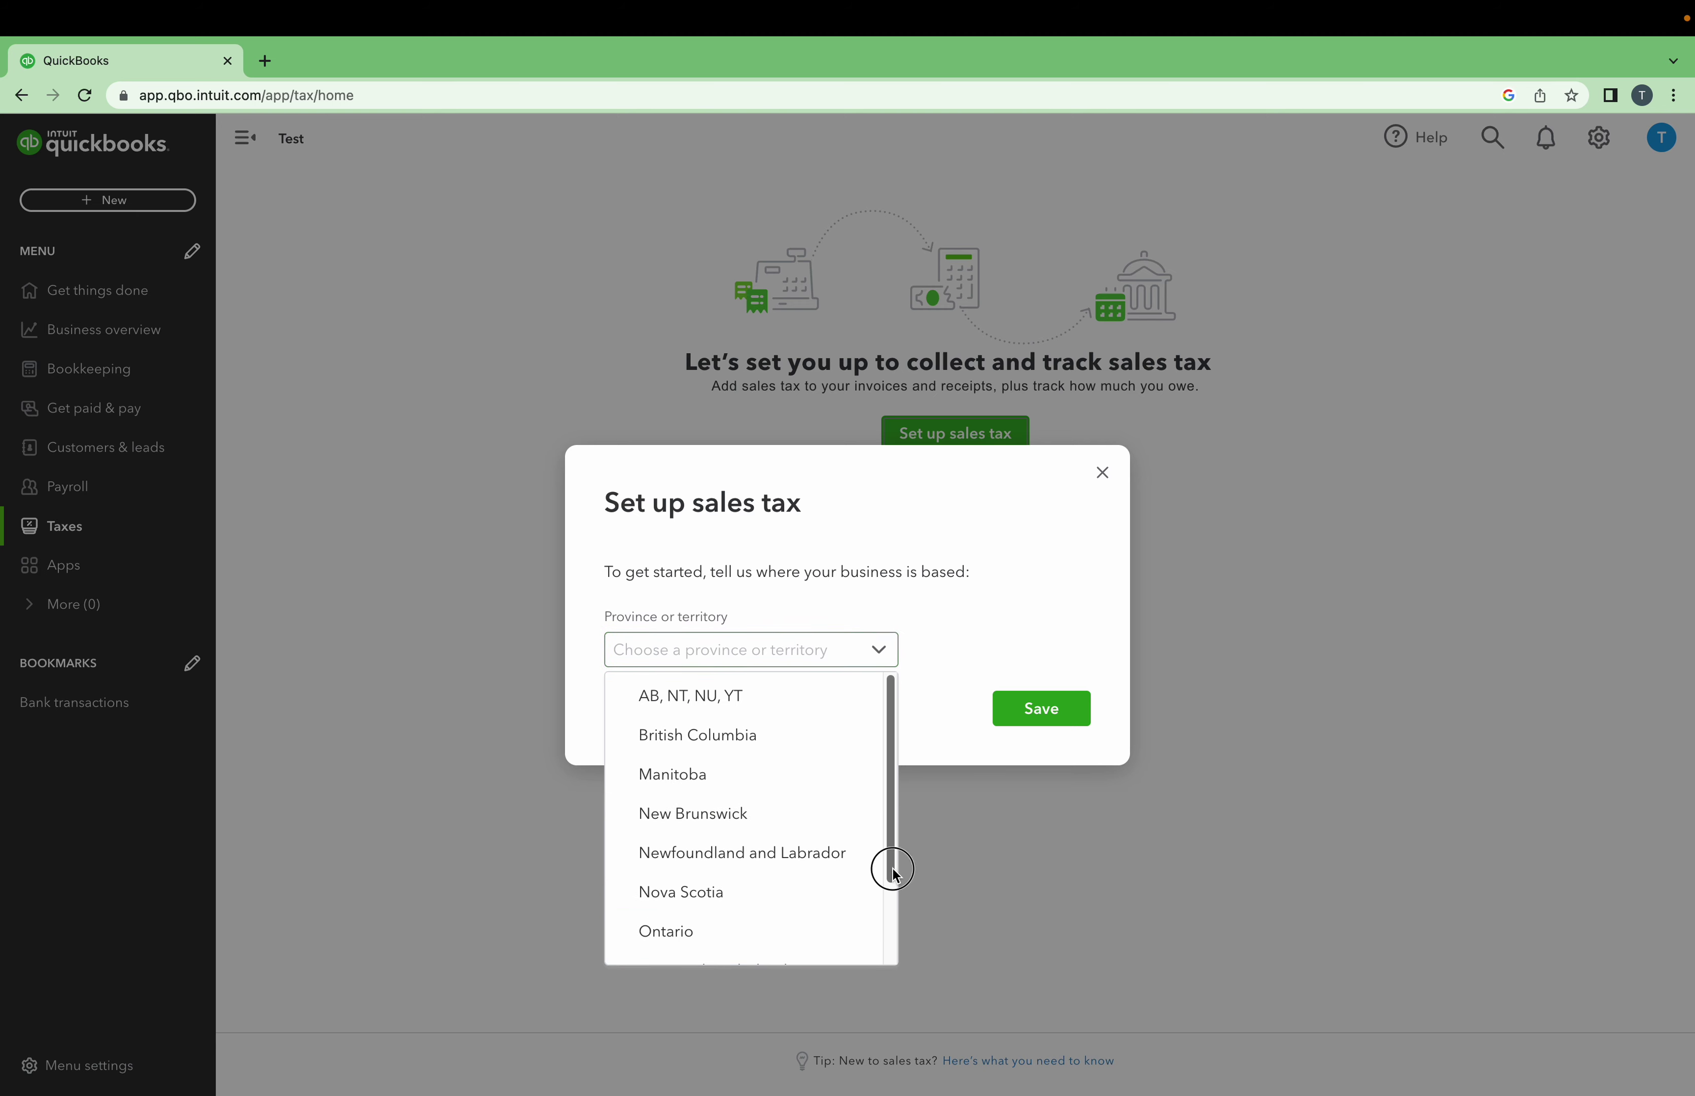
pyautogui.moveTo(893, 869); pyautogui.dragTo(890, 969)
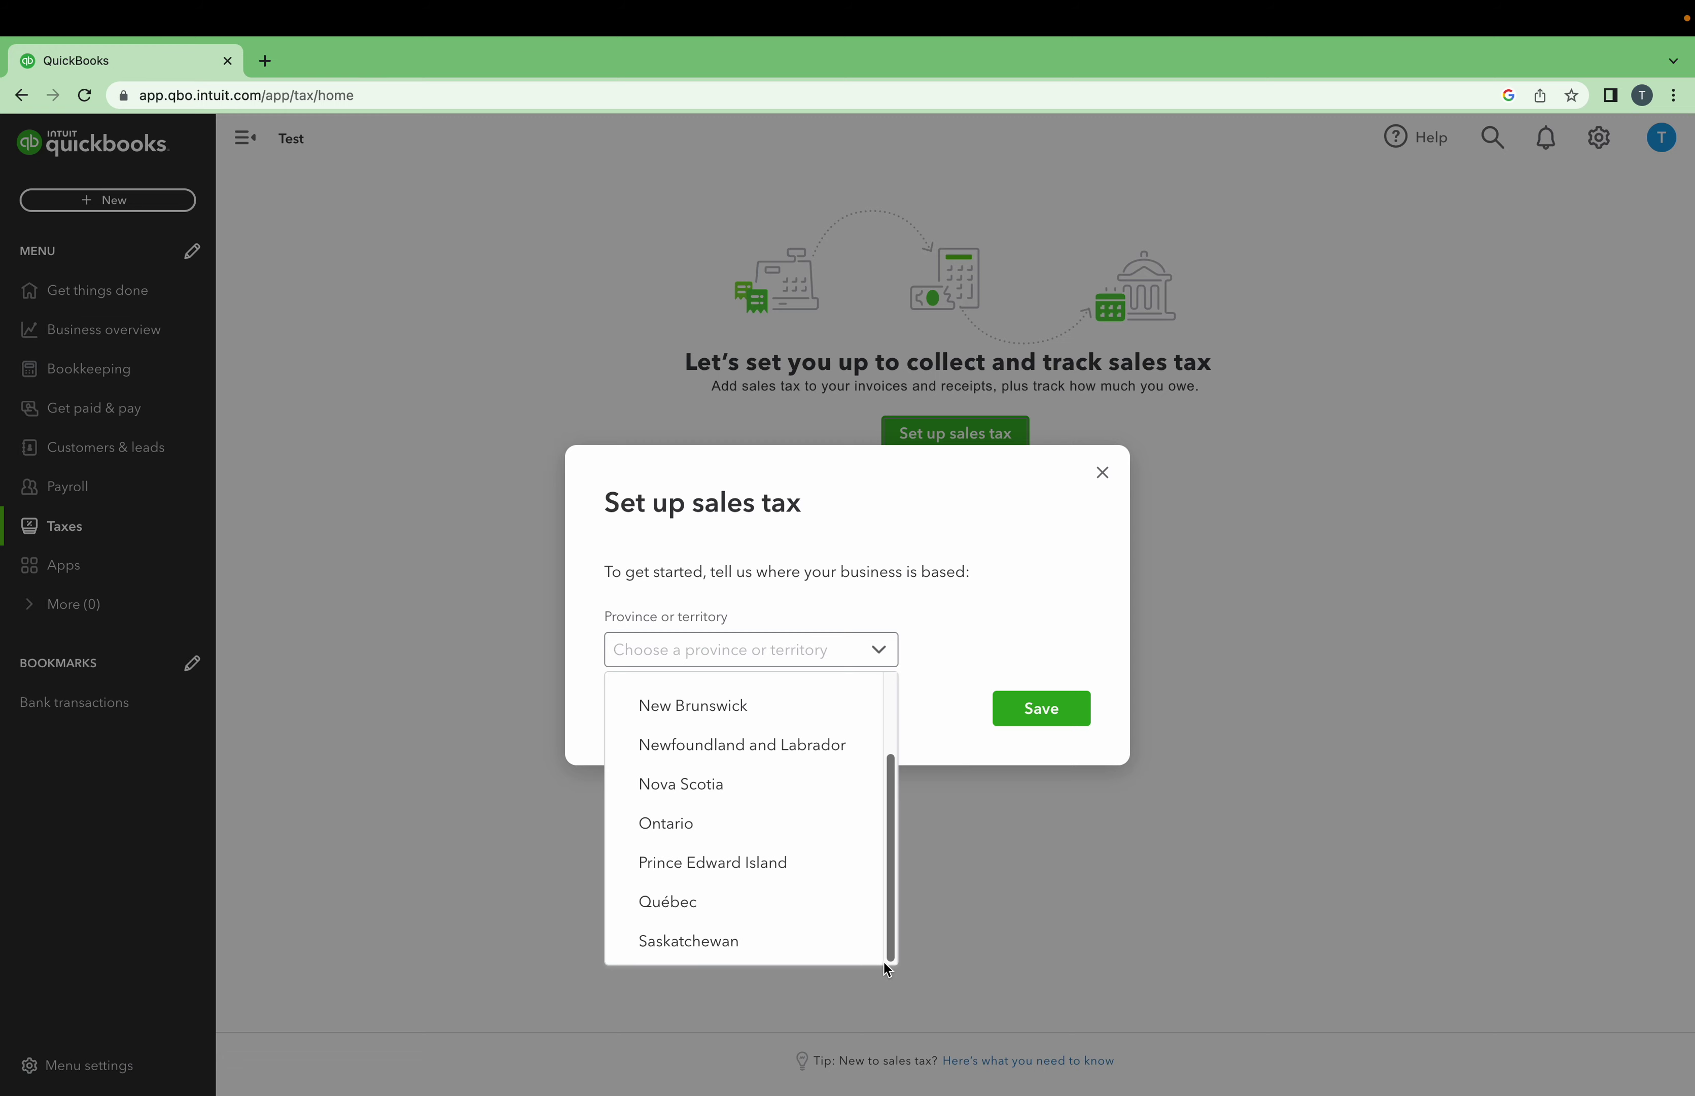
pyautogui.click(749, 826)
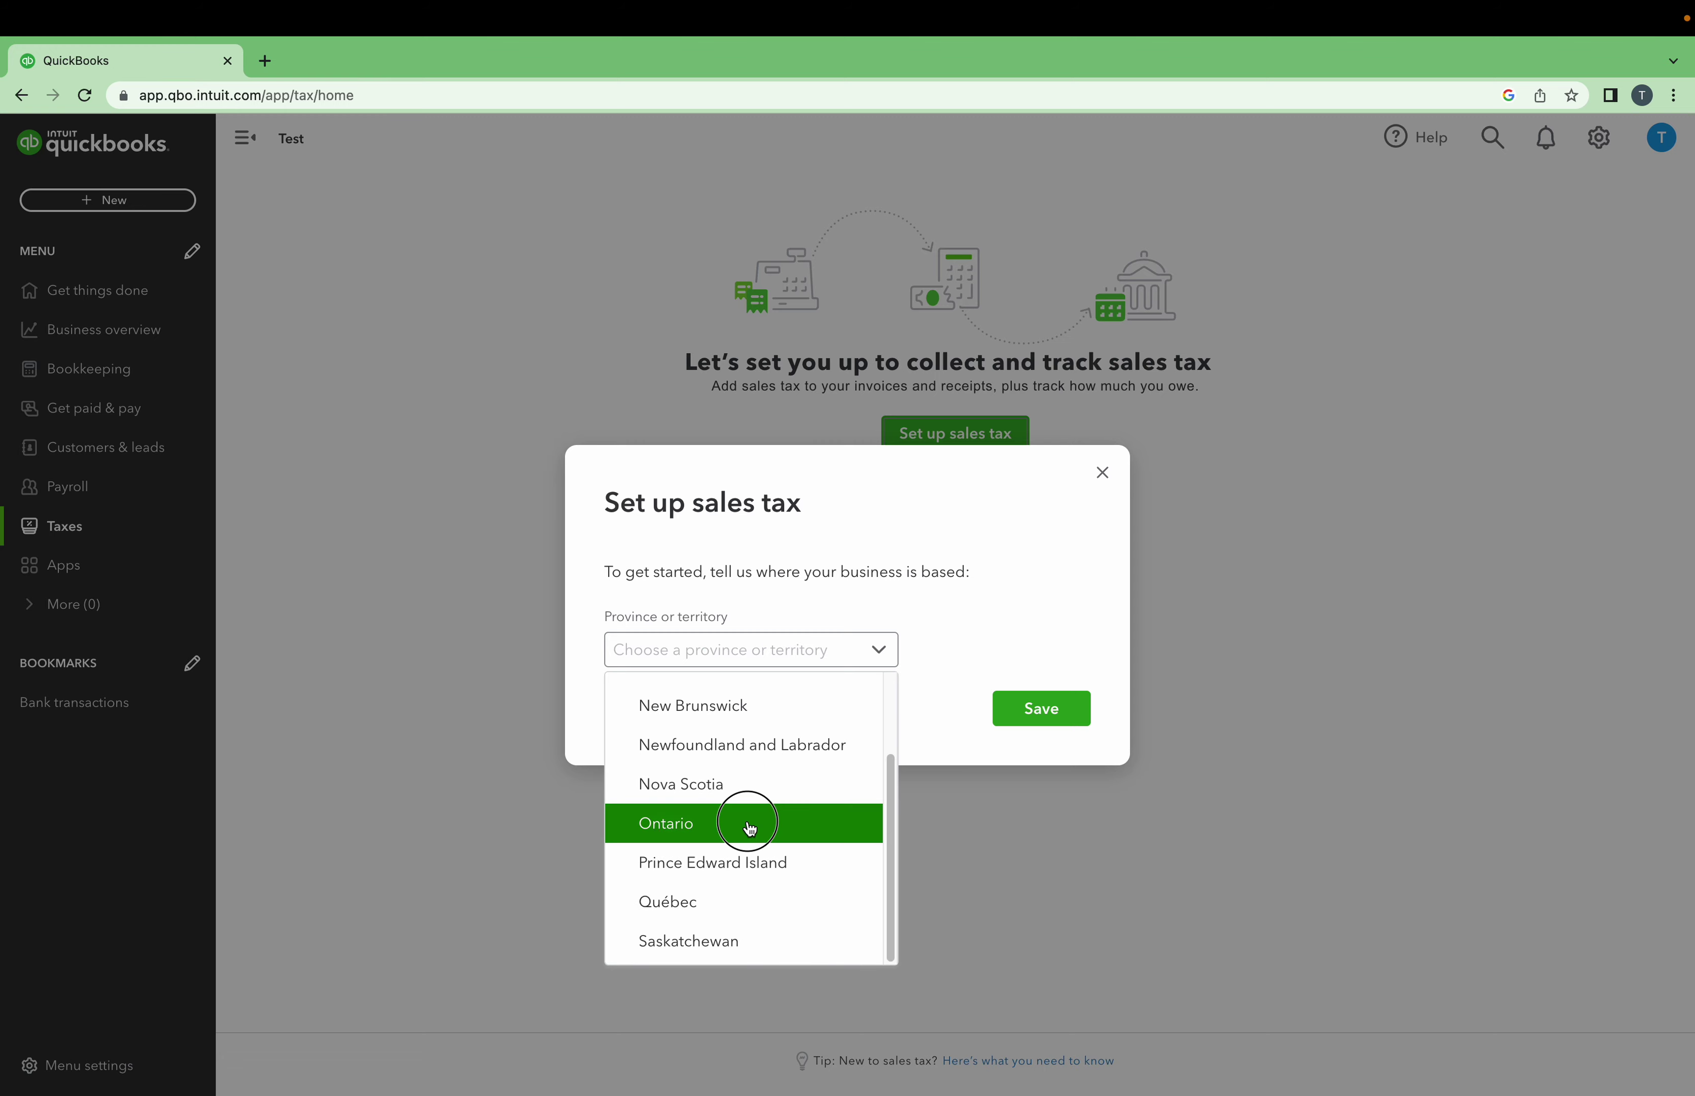
pyautogui.click(1072, 709)
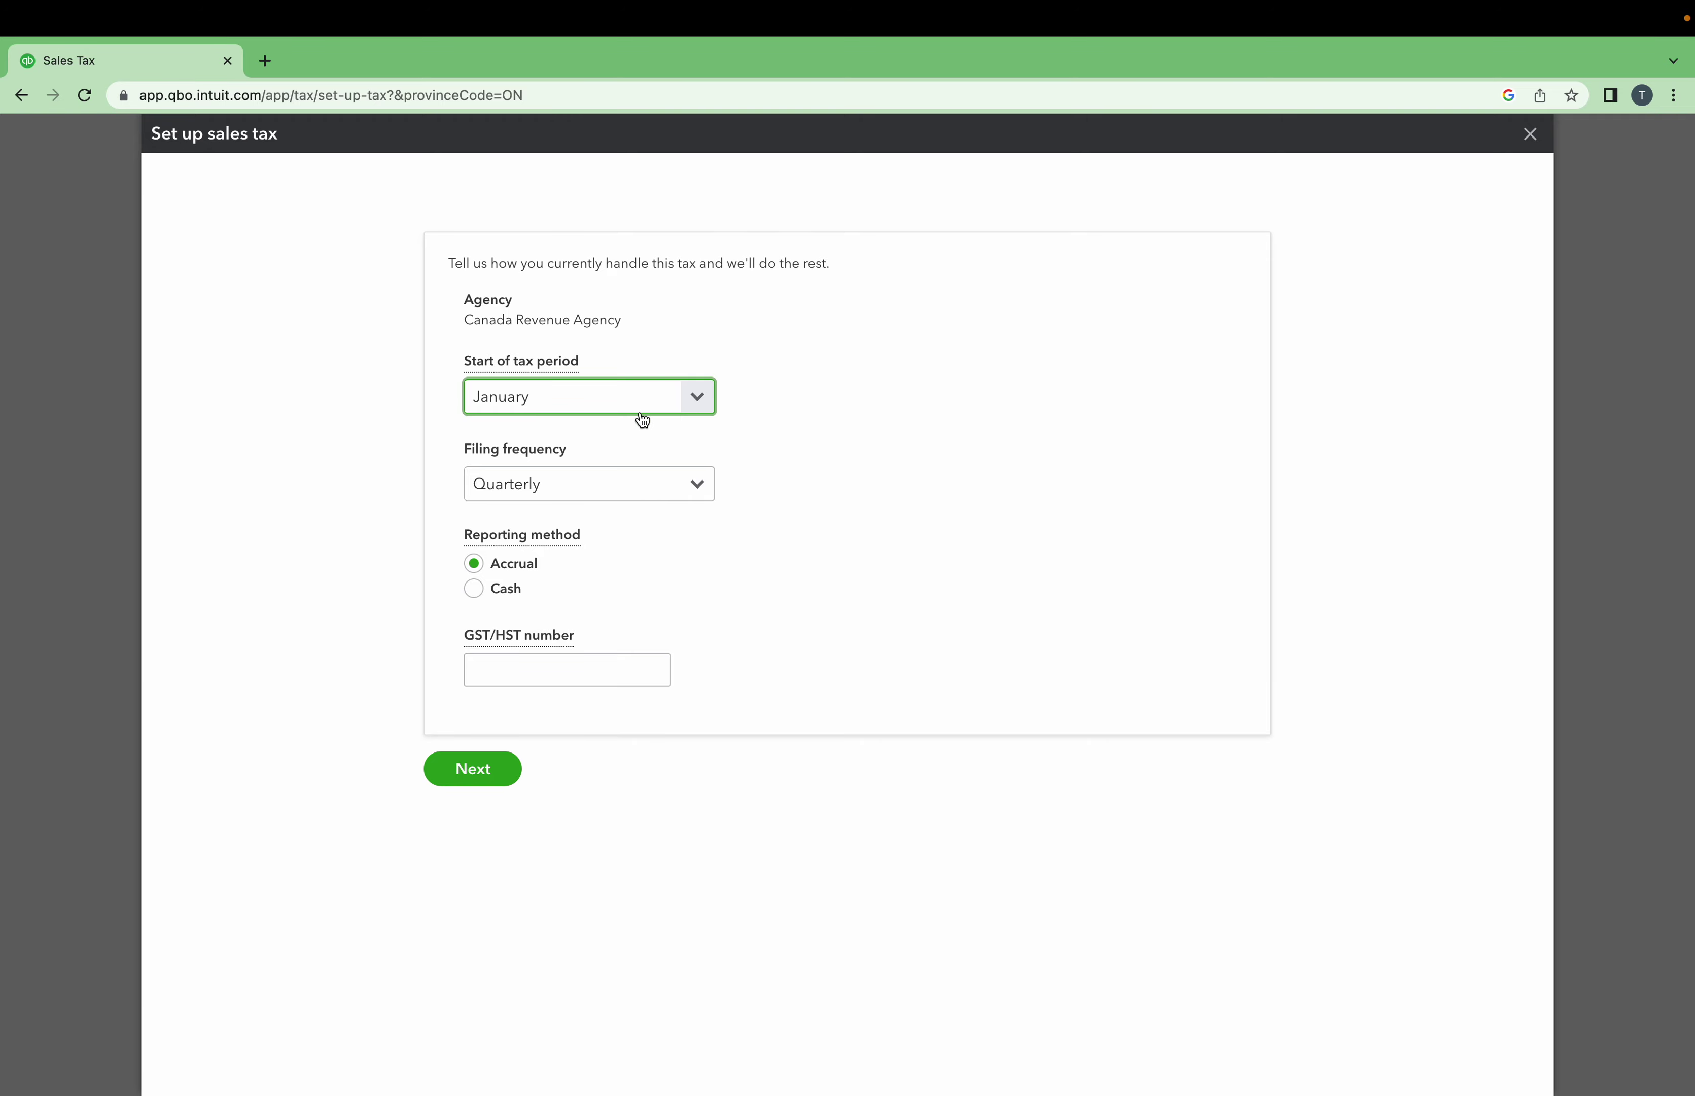
# Set the Canada Revenue Agency filing frequency to Yearly, leave the GST/HST number blank, and complete the sales tax setup.
pyautogui.click(586, 483)
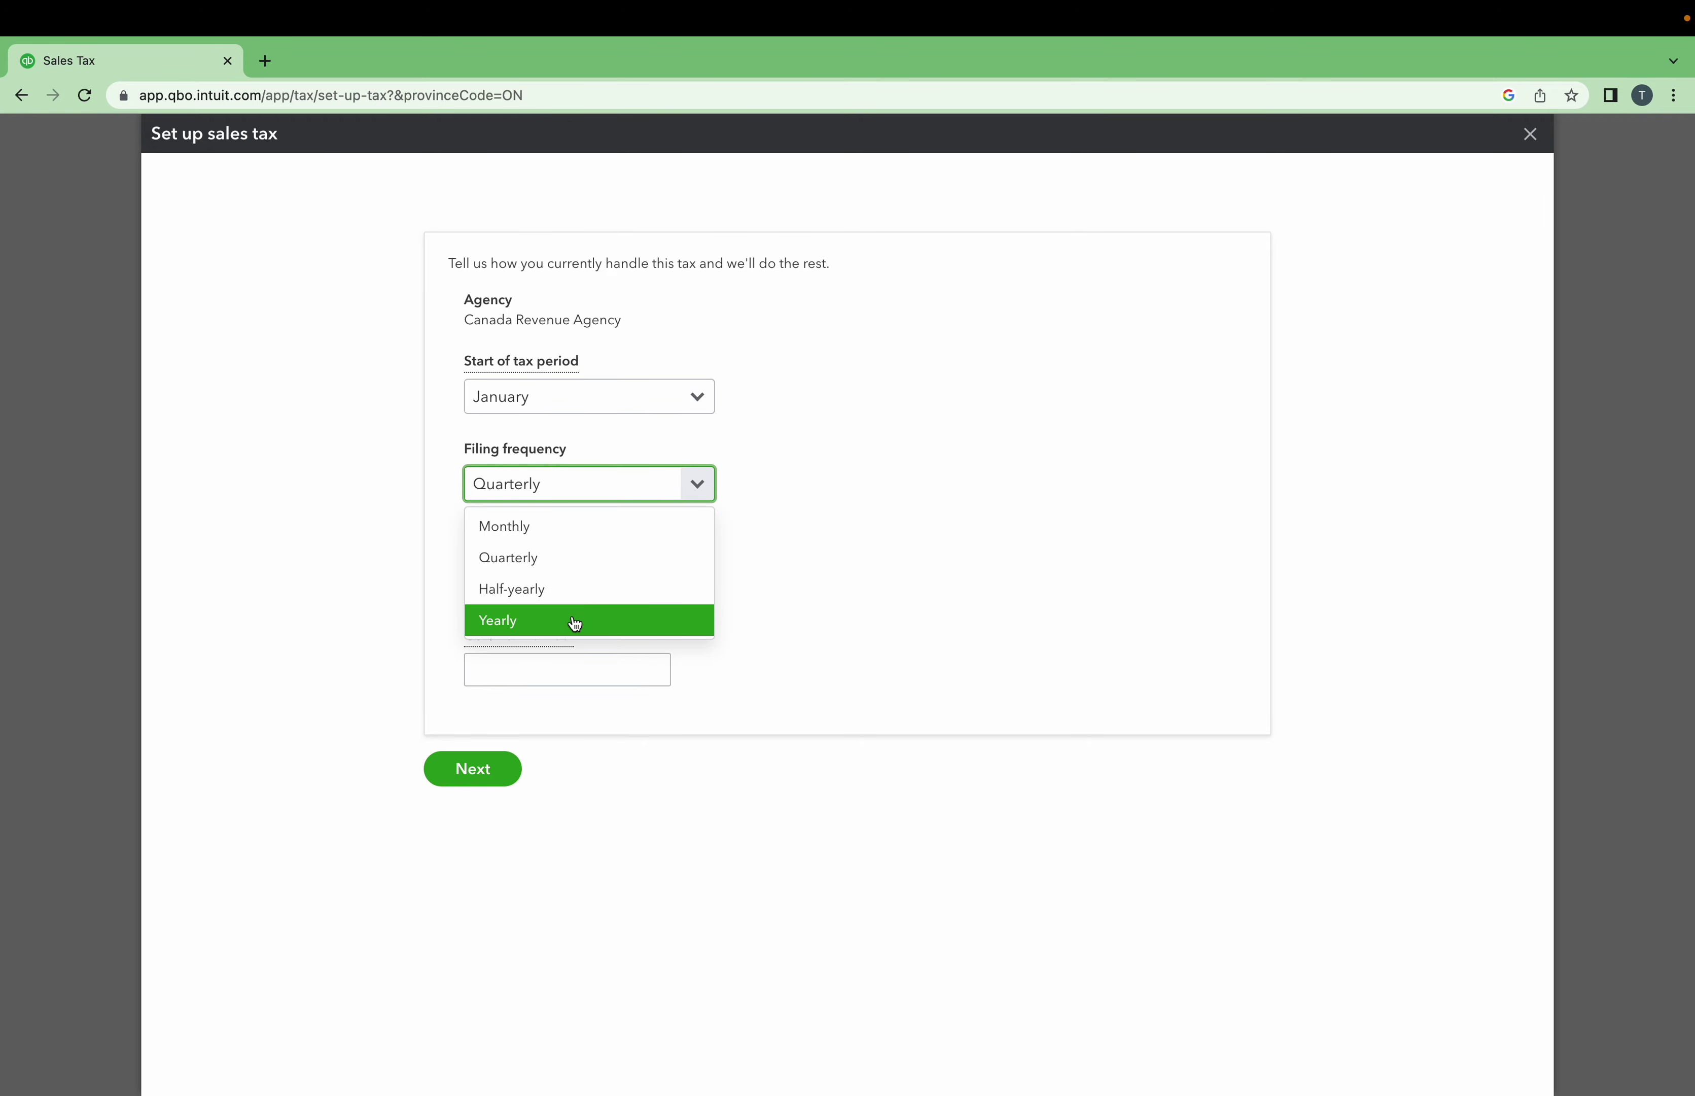
pyautogui.click(574, 623)
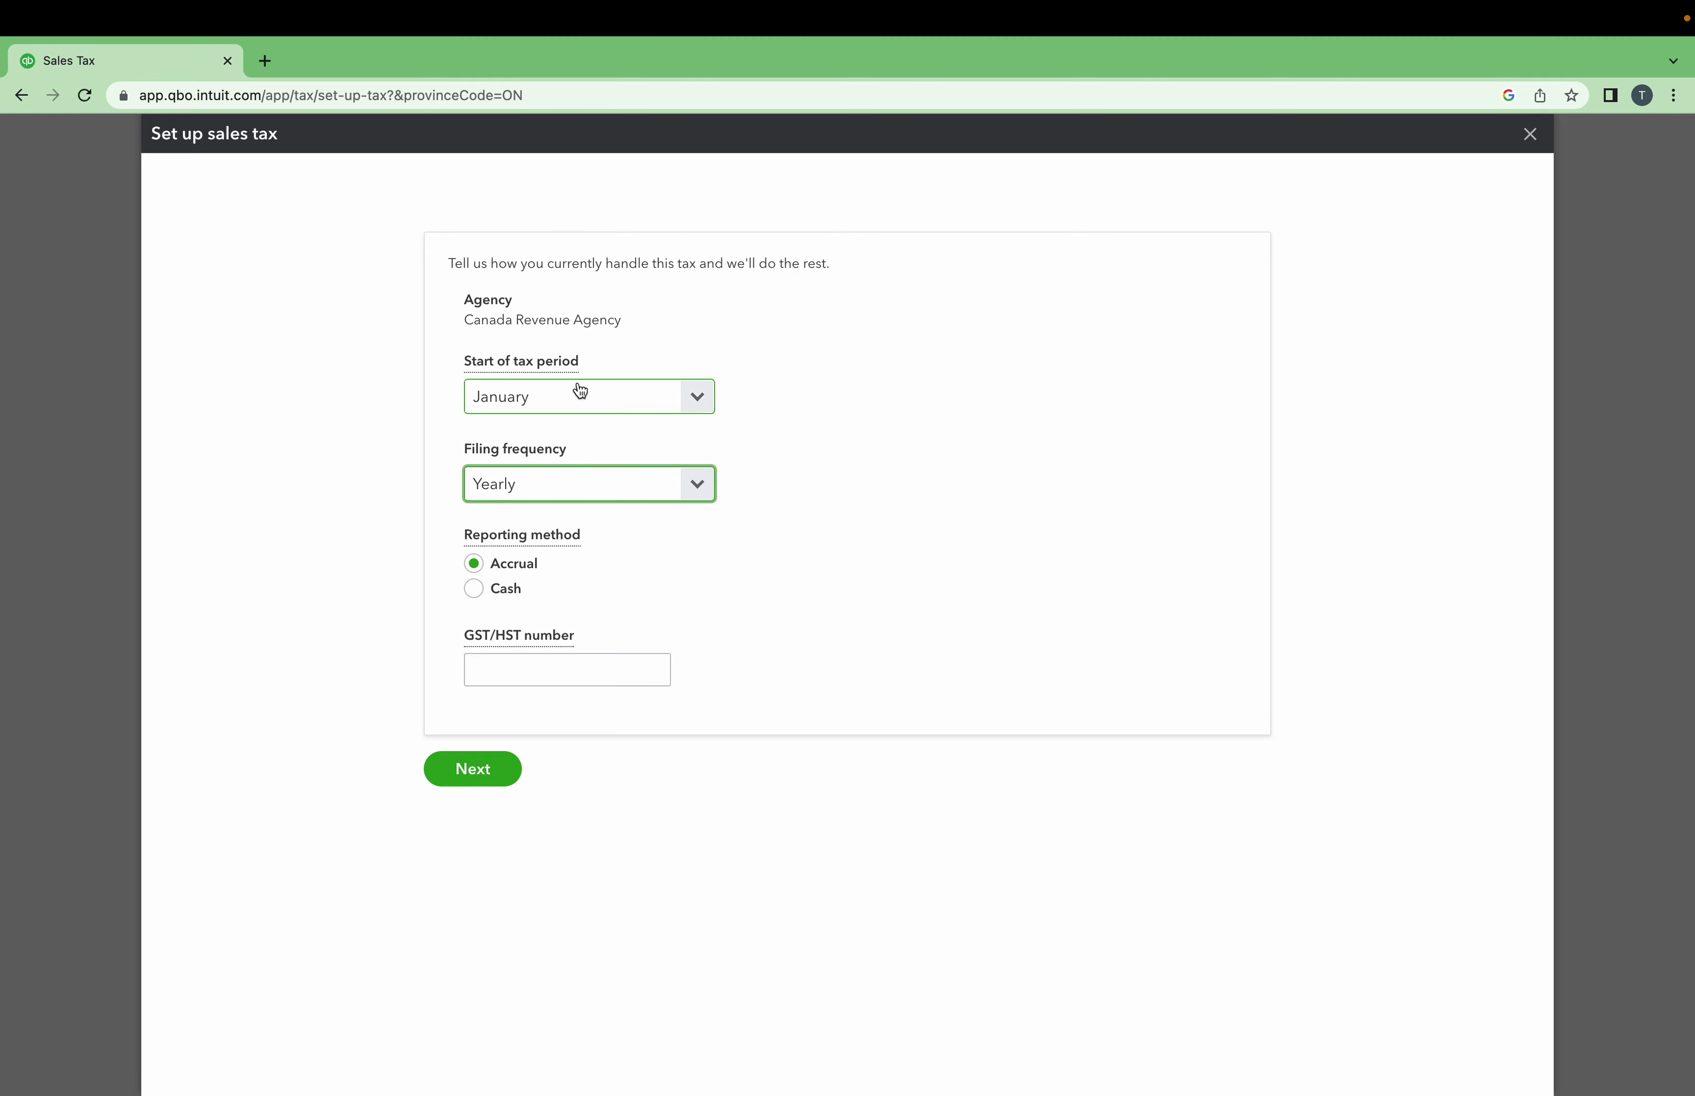
pyautogui.click(555, 678)
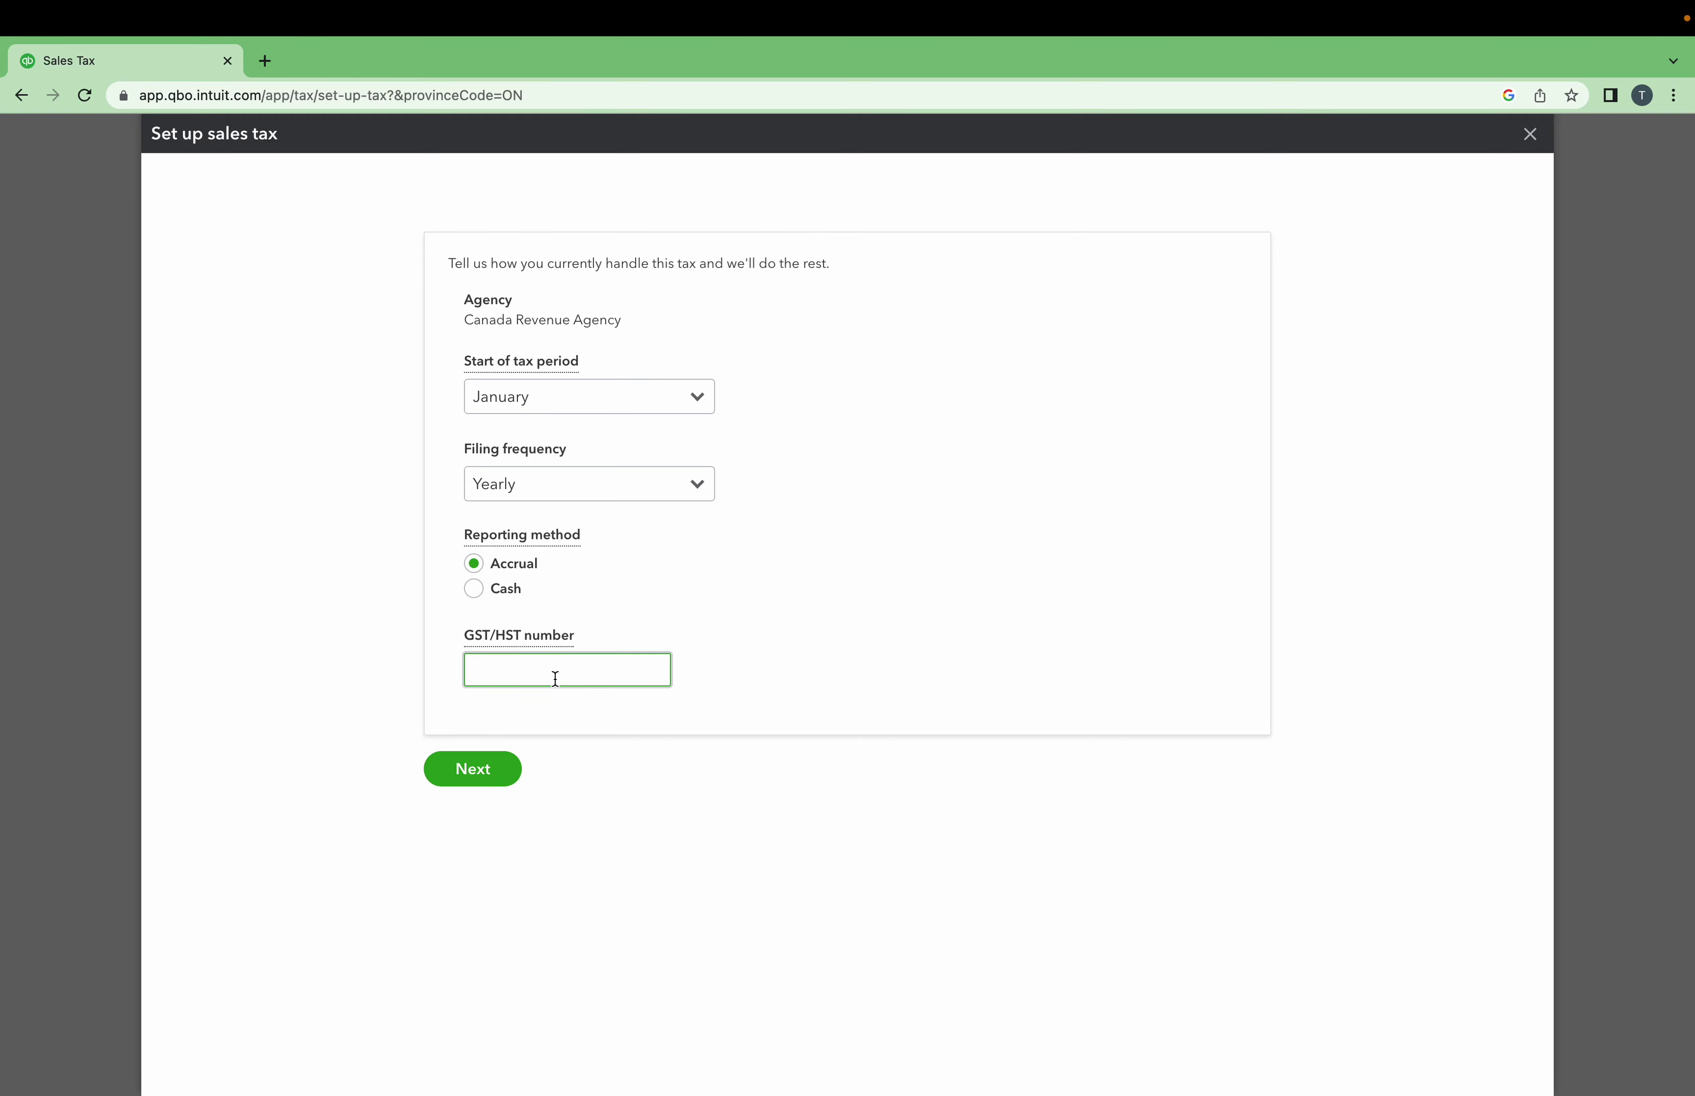
pyautogui.click(489, 774)
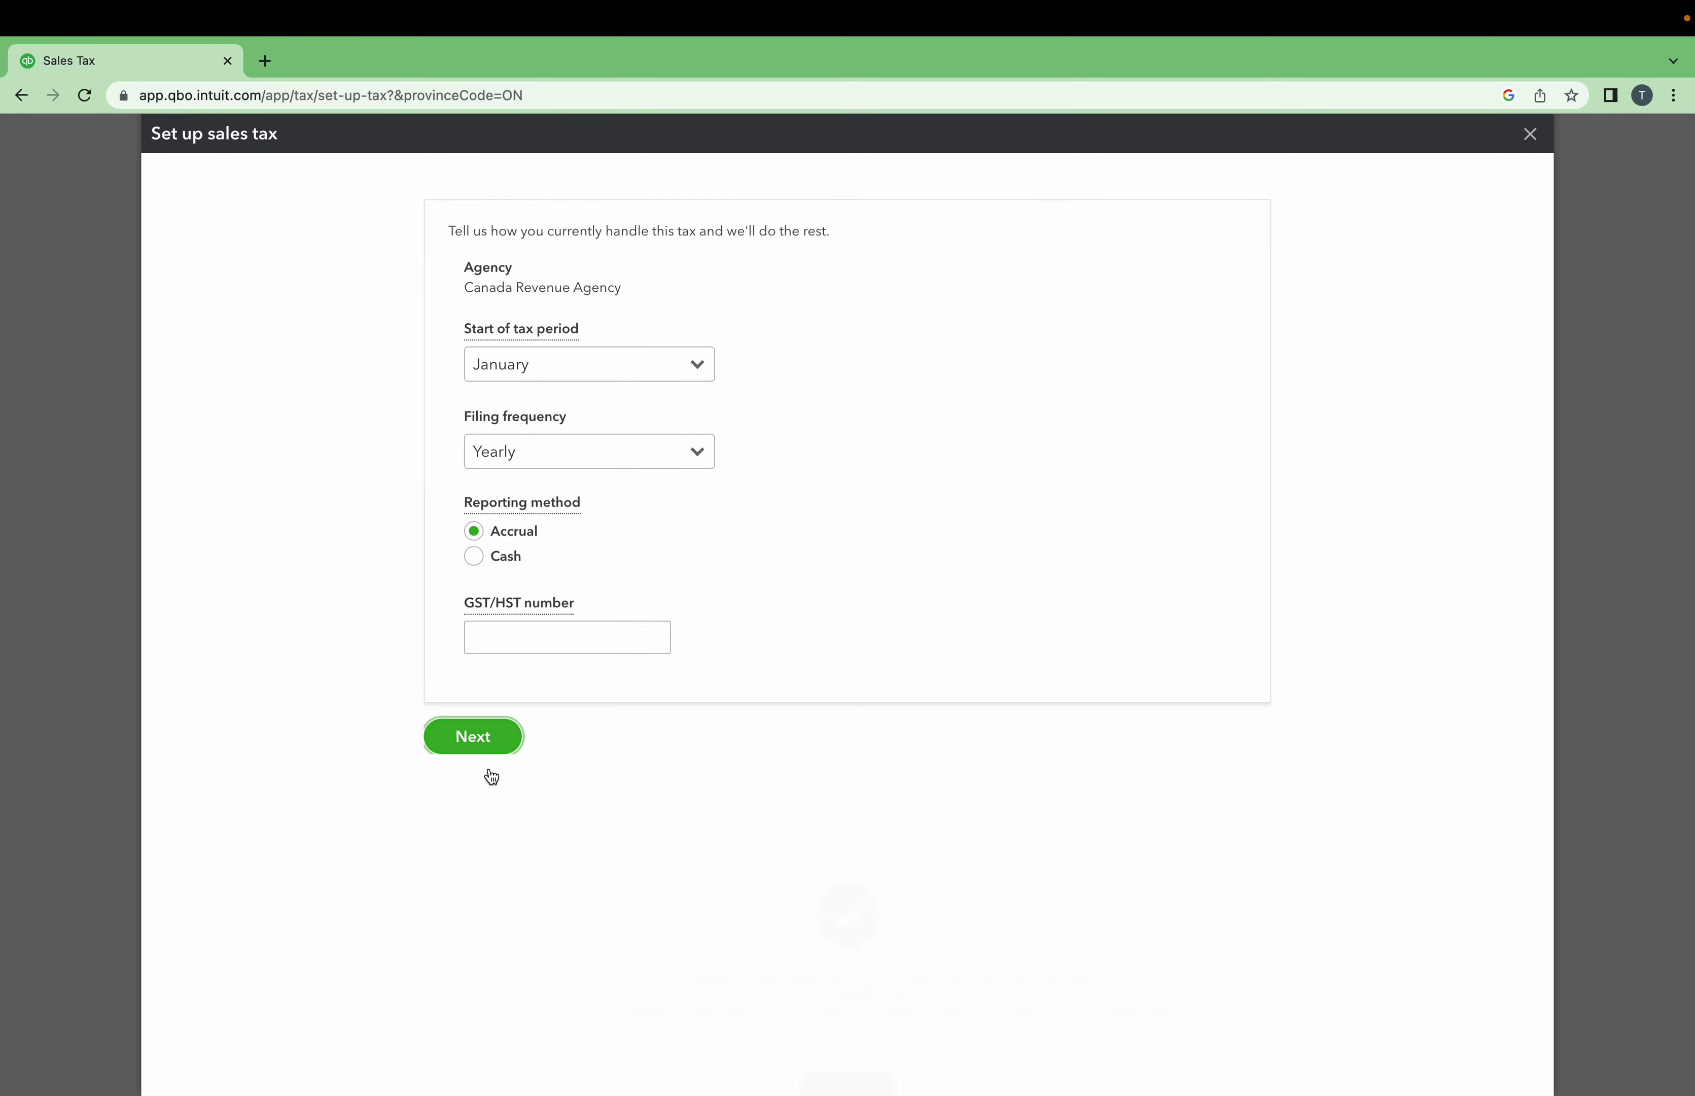
pyautogui.click(851, 421)
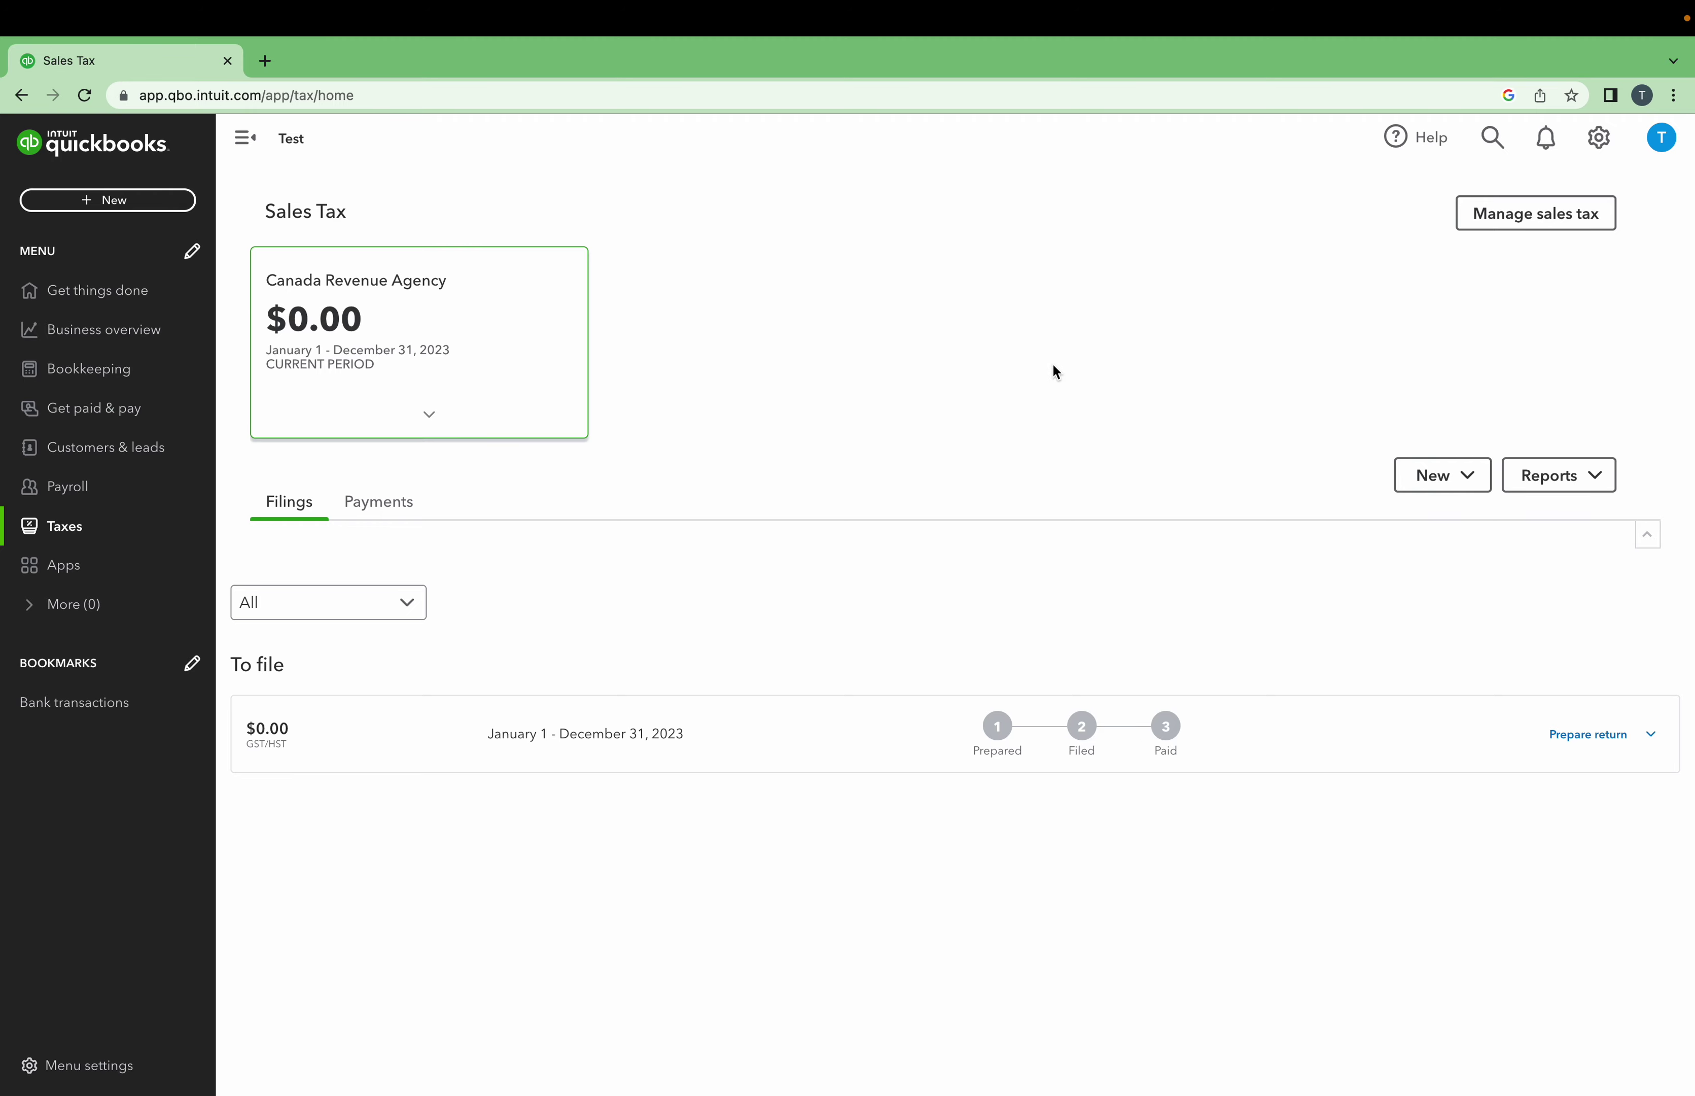
# Start adding a tax for tracking in a new province and choose Québec.
pyautogui.click(1514, 220)
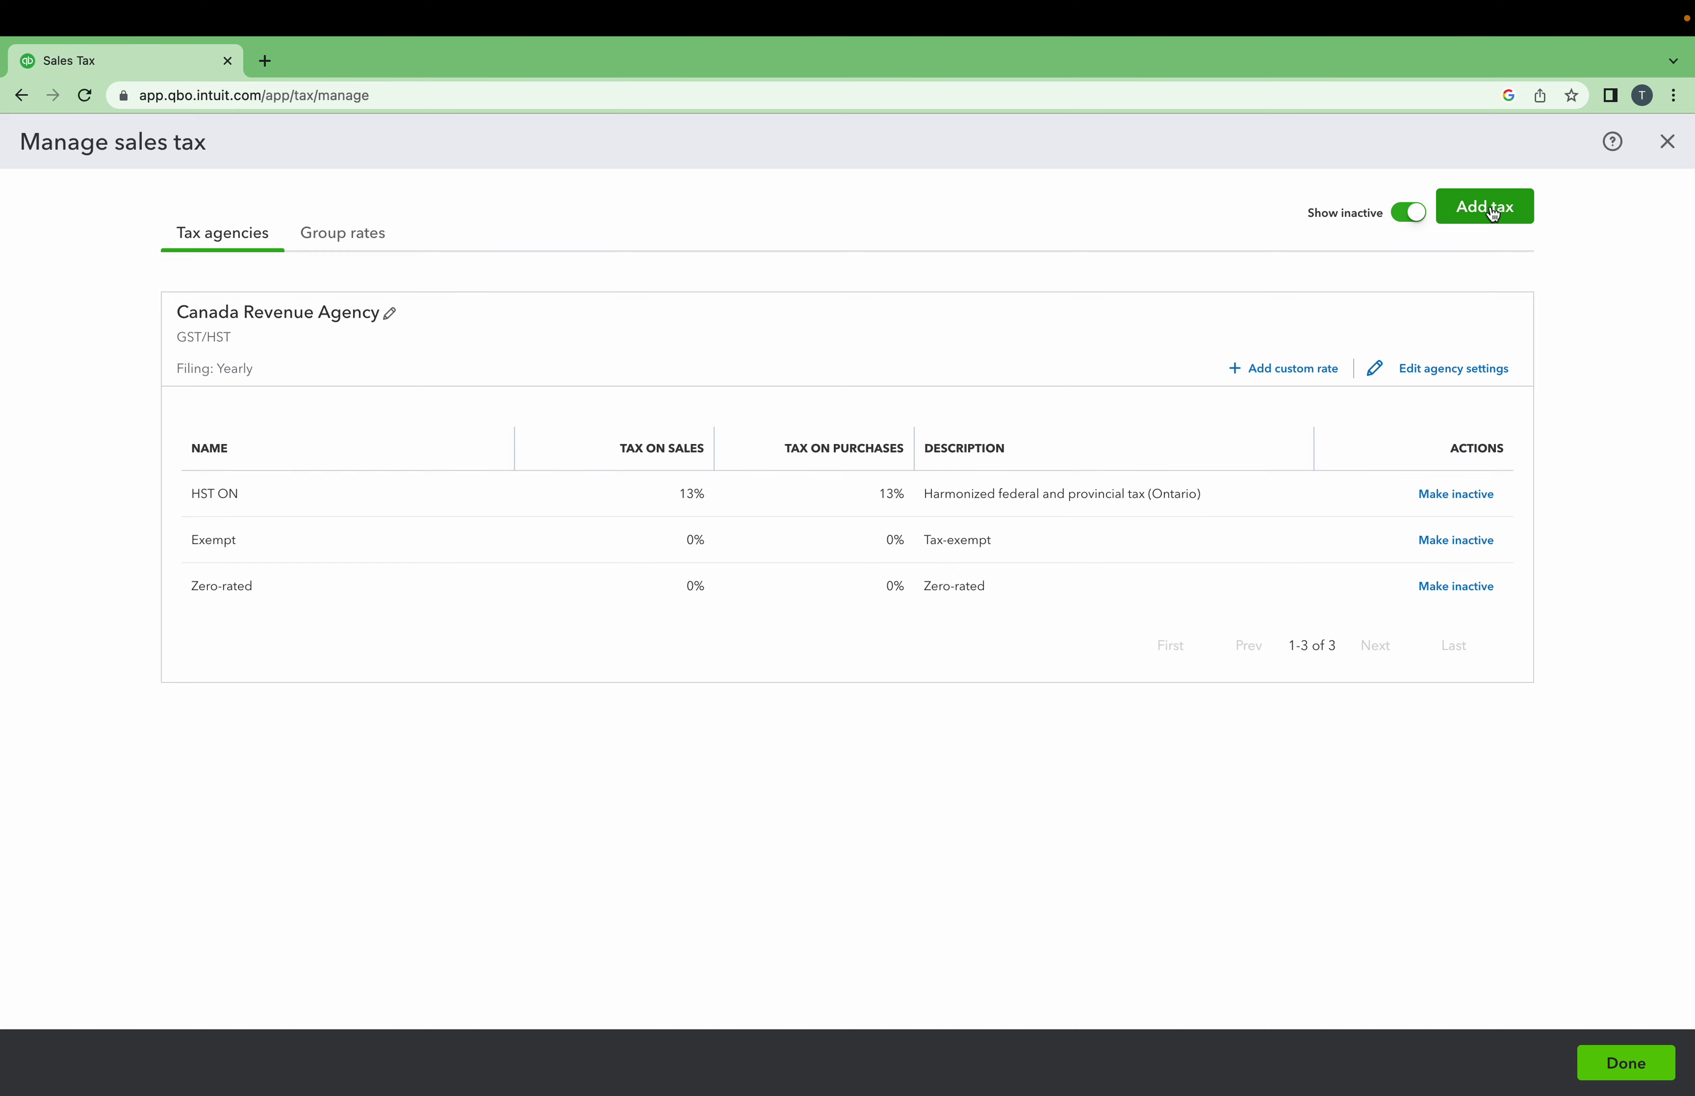
pyautogui.click(1494, 214)
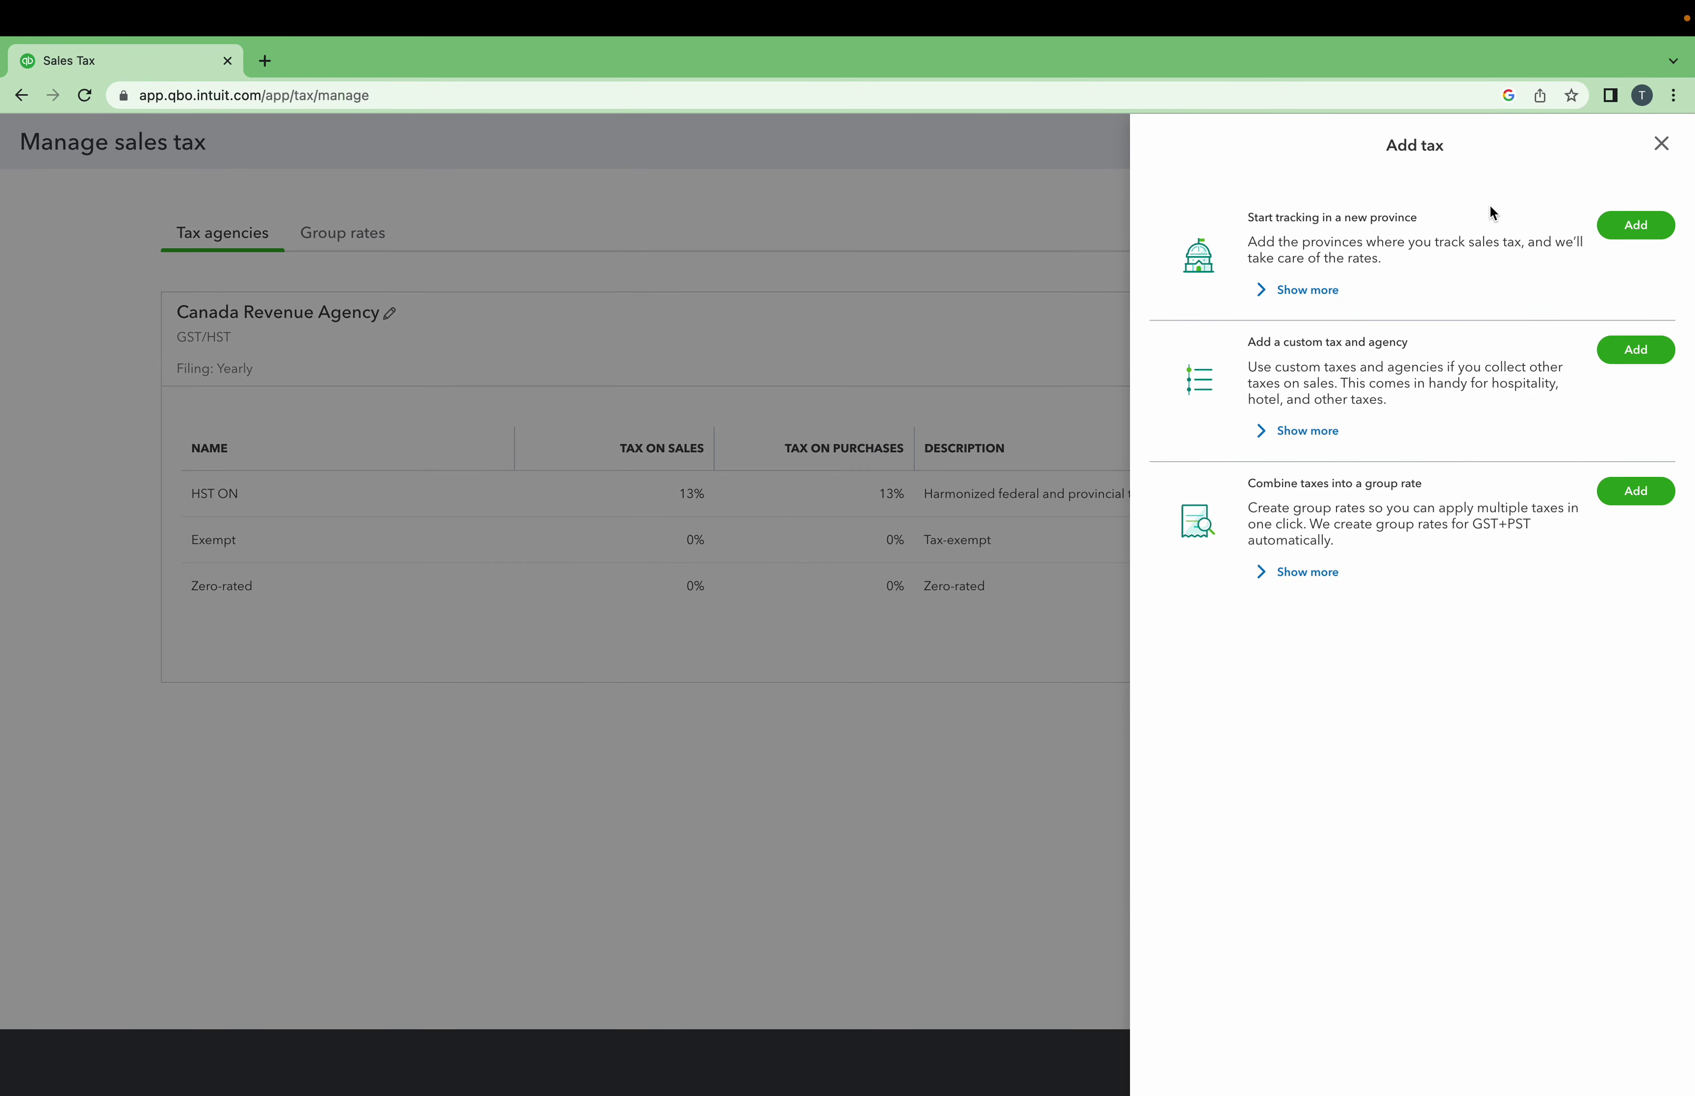
pyautogui.moveTo(1405, 217); pyautogui.dragTo(1296, 218)
pyautogui.click(1647, 229)
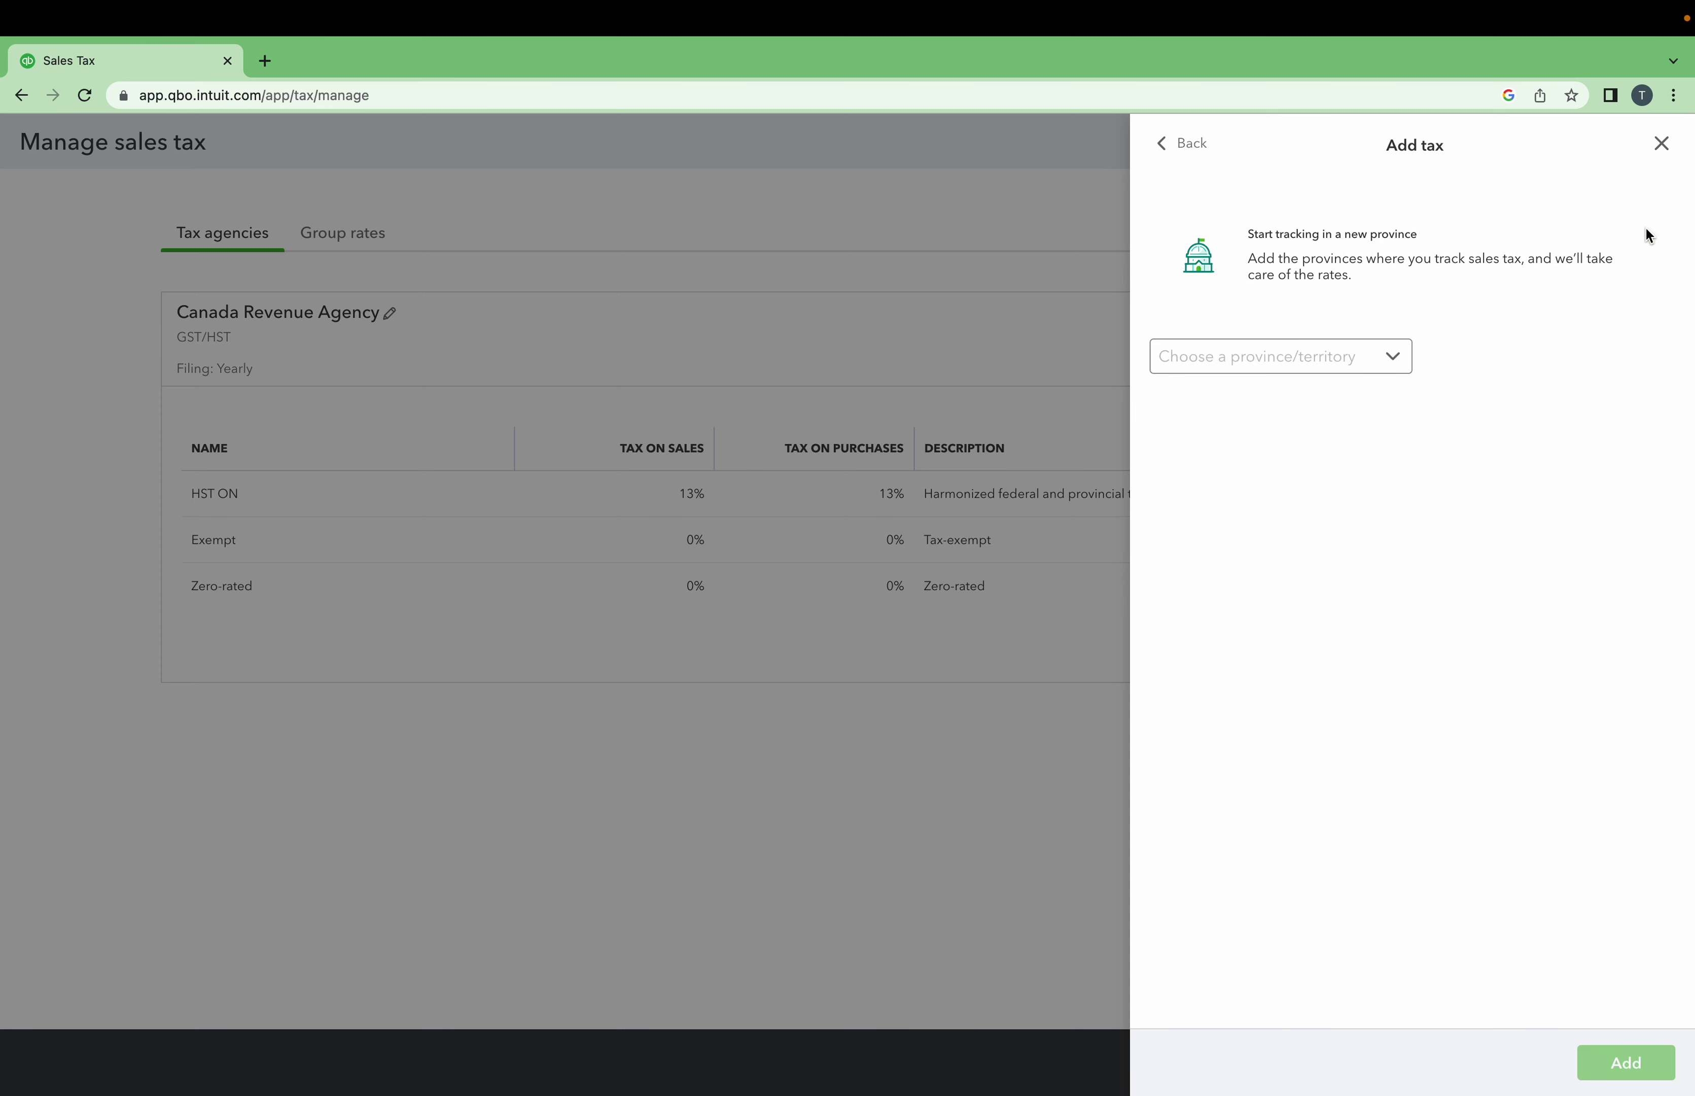
pyautogui.click(1384, 361)
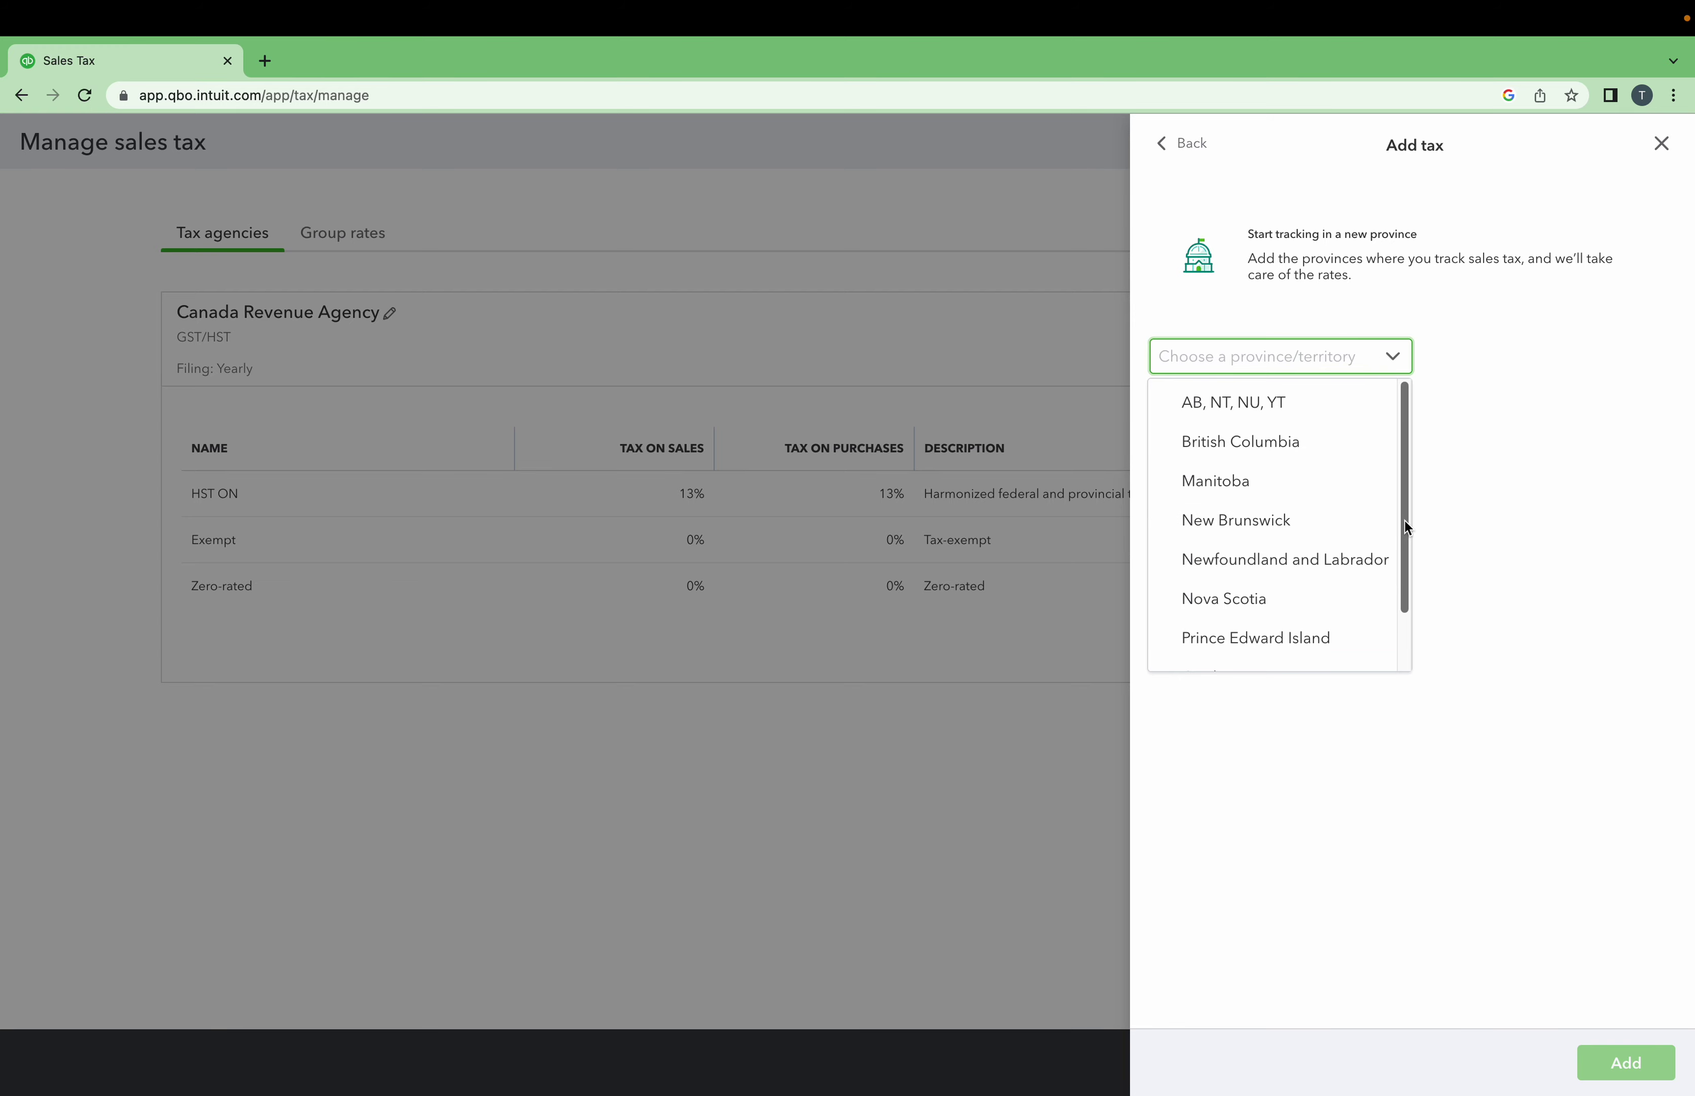
pyautogui.moveTo(1407, 527); pyautogui.dragTo(1400, 595)
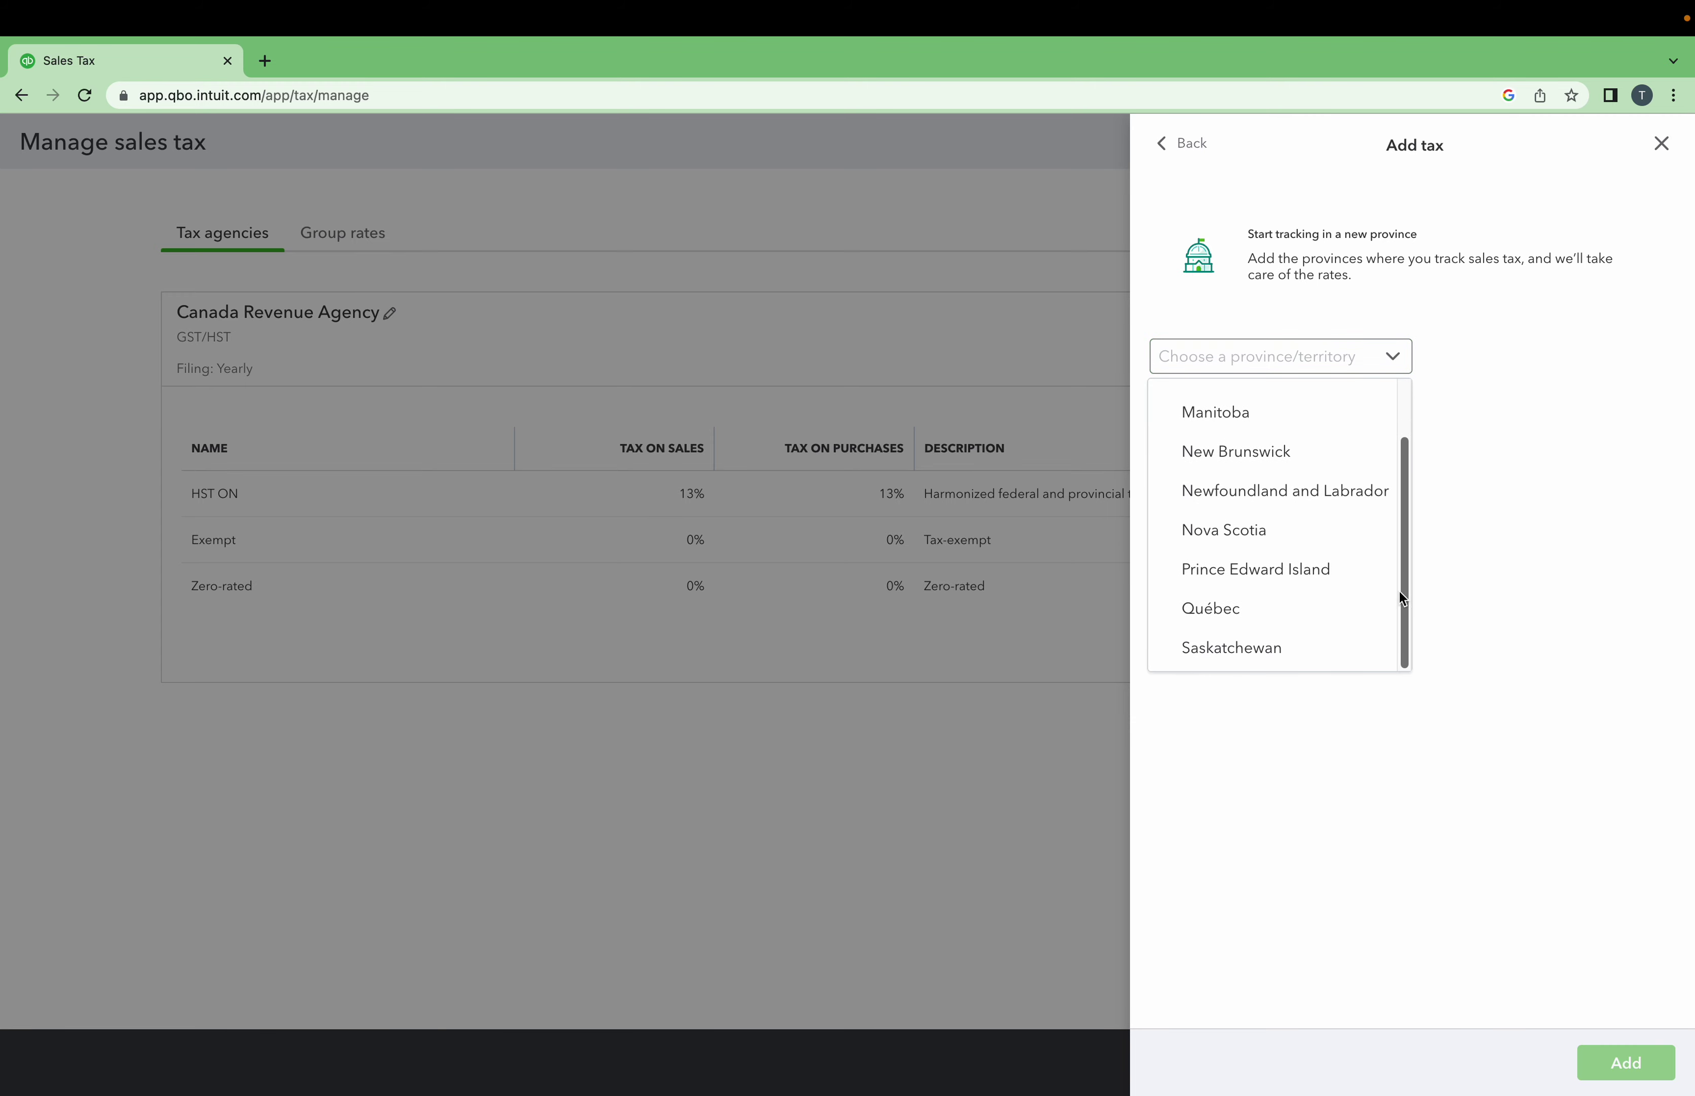
pyautogui.click(1259, 611)
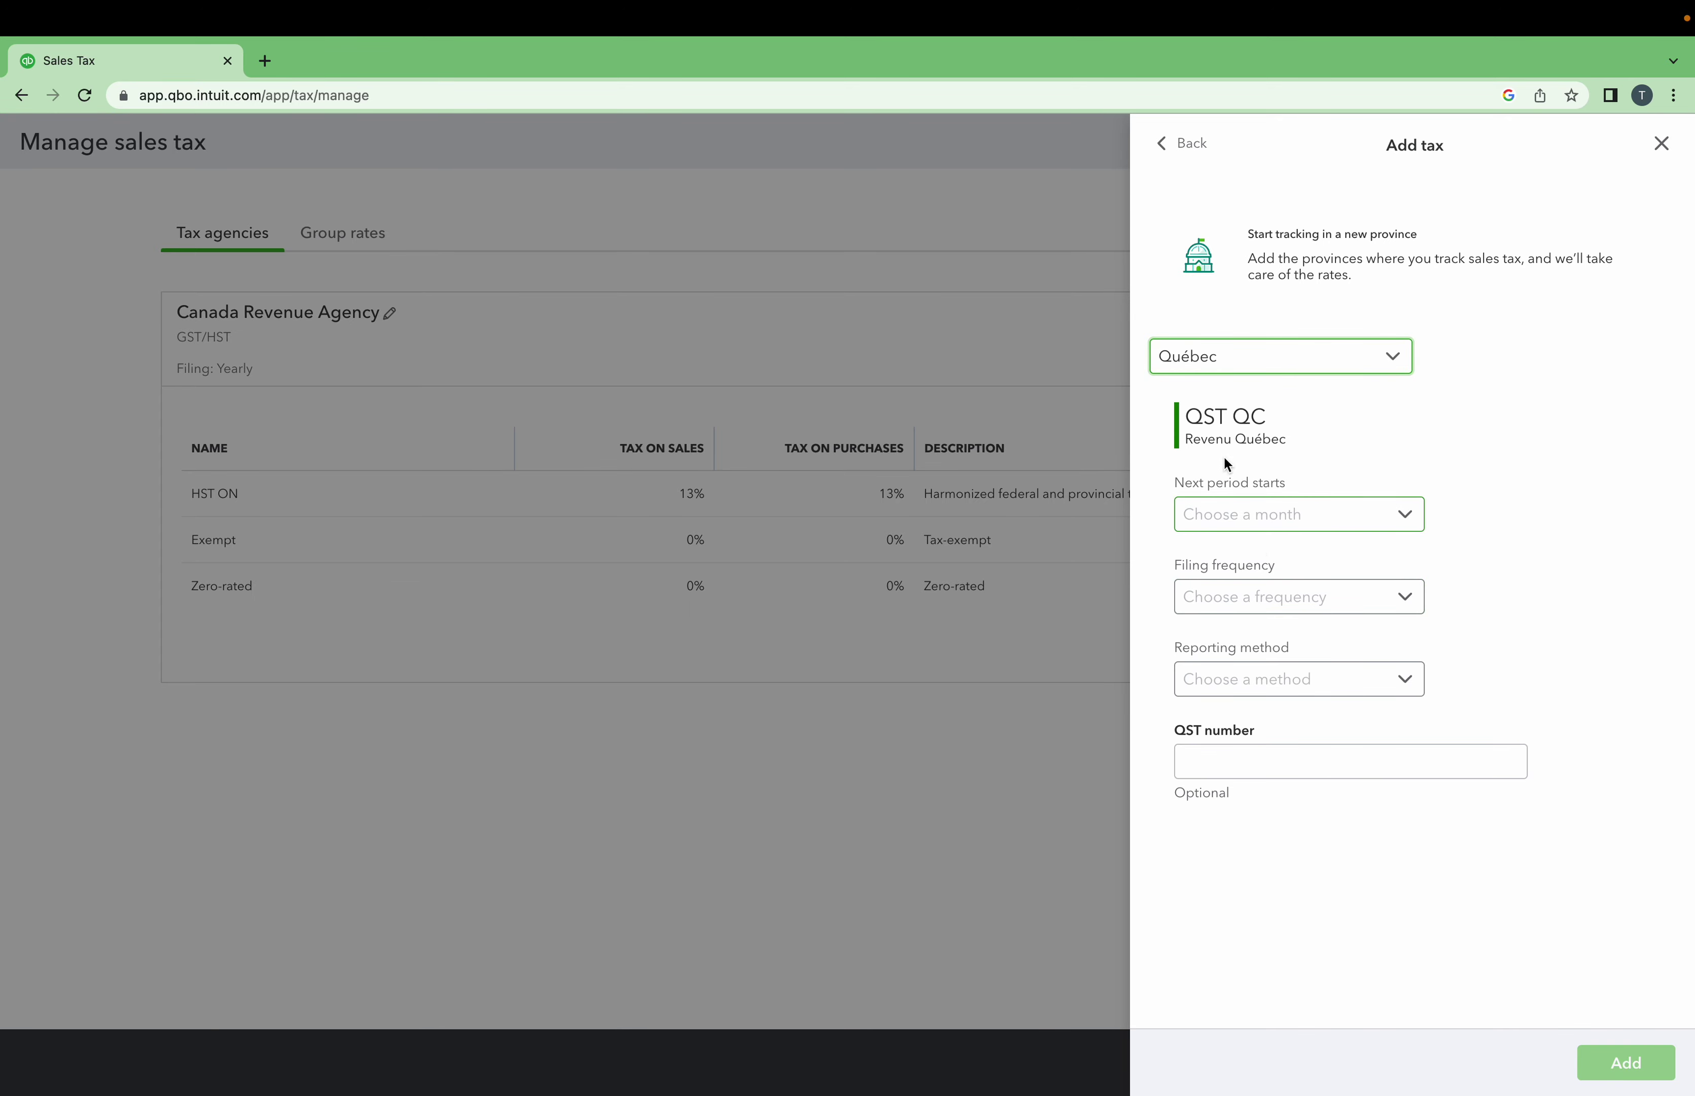
# Add the Québec QST with the next period starting in January, Yearly filing and the Accrual reporting method.
pyautogui.moveTo(1180, 439); pyautogui.dragTo(1285, 441)
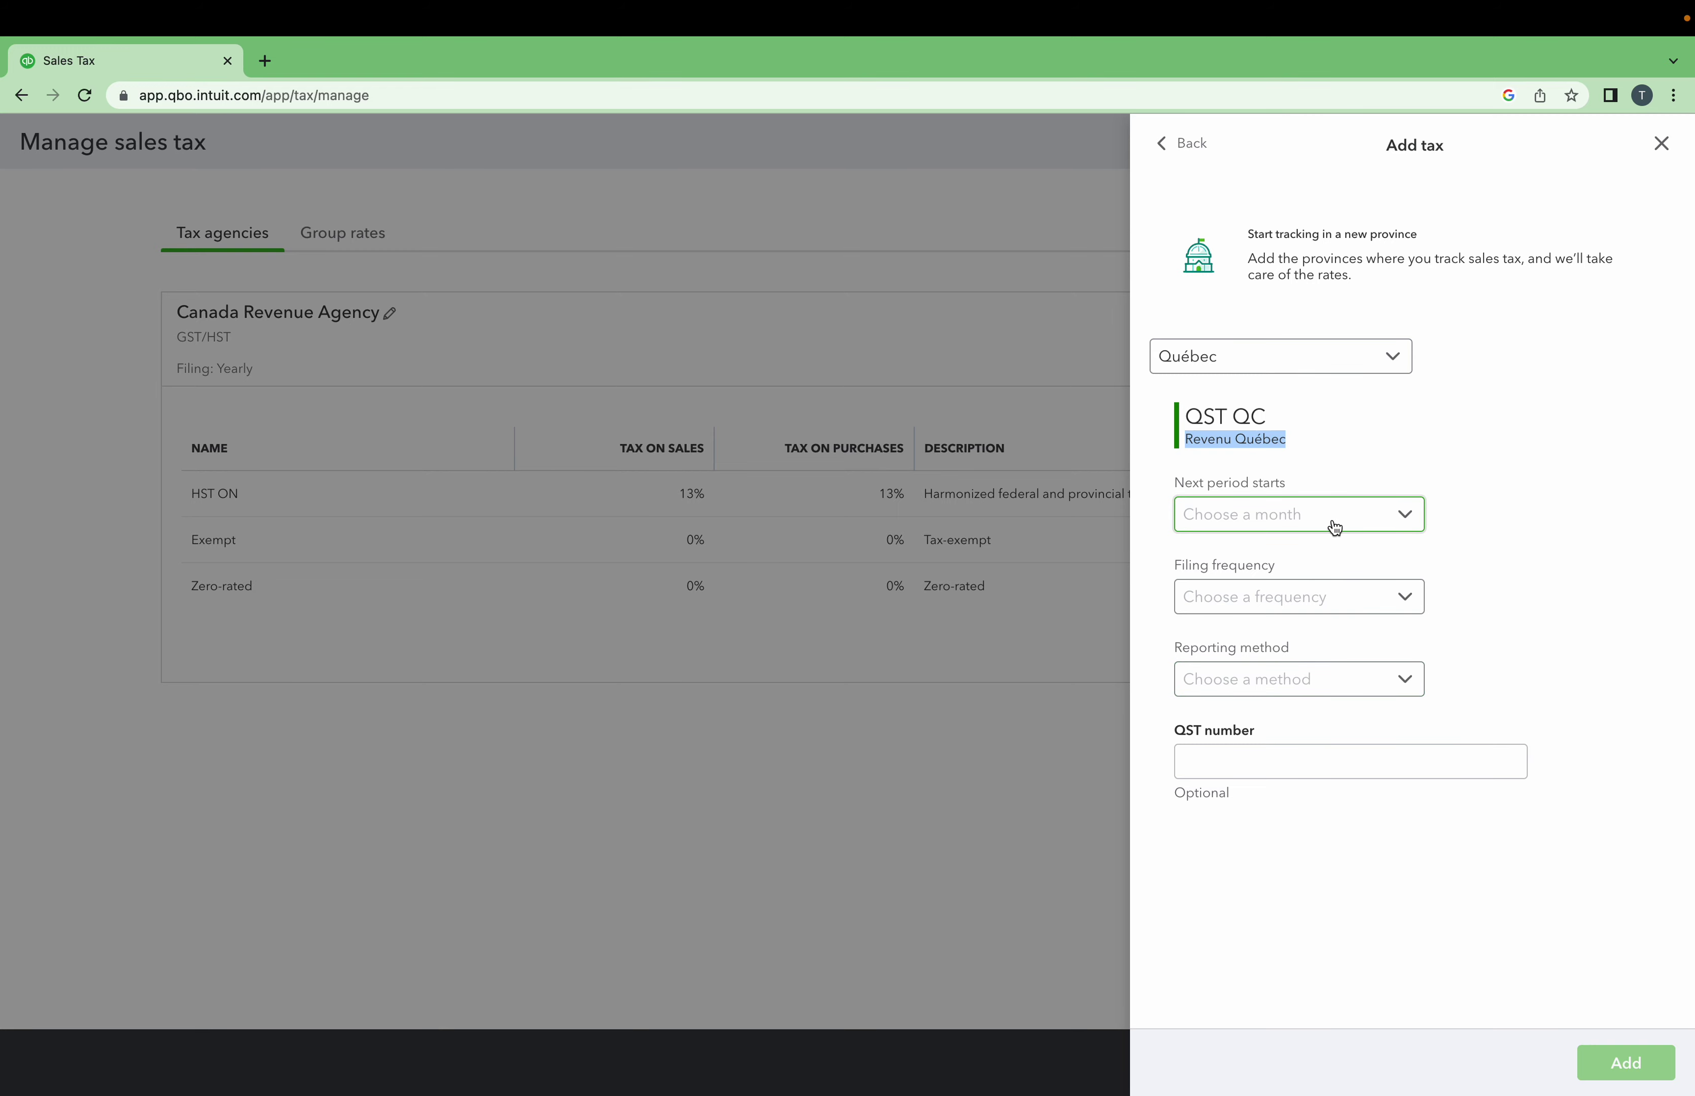
pyautogui.click(1316, 520)
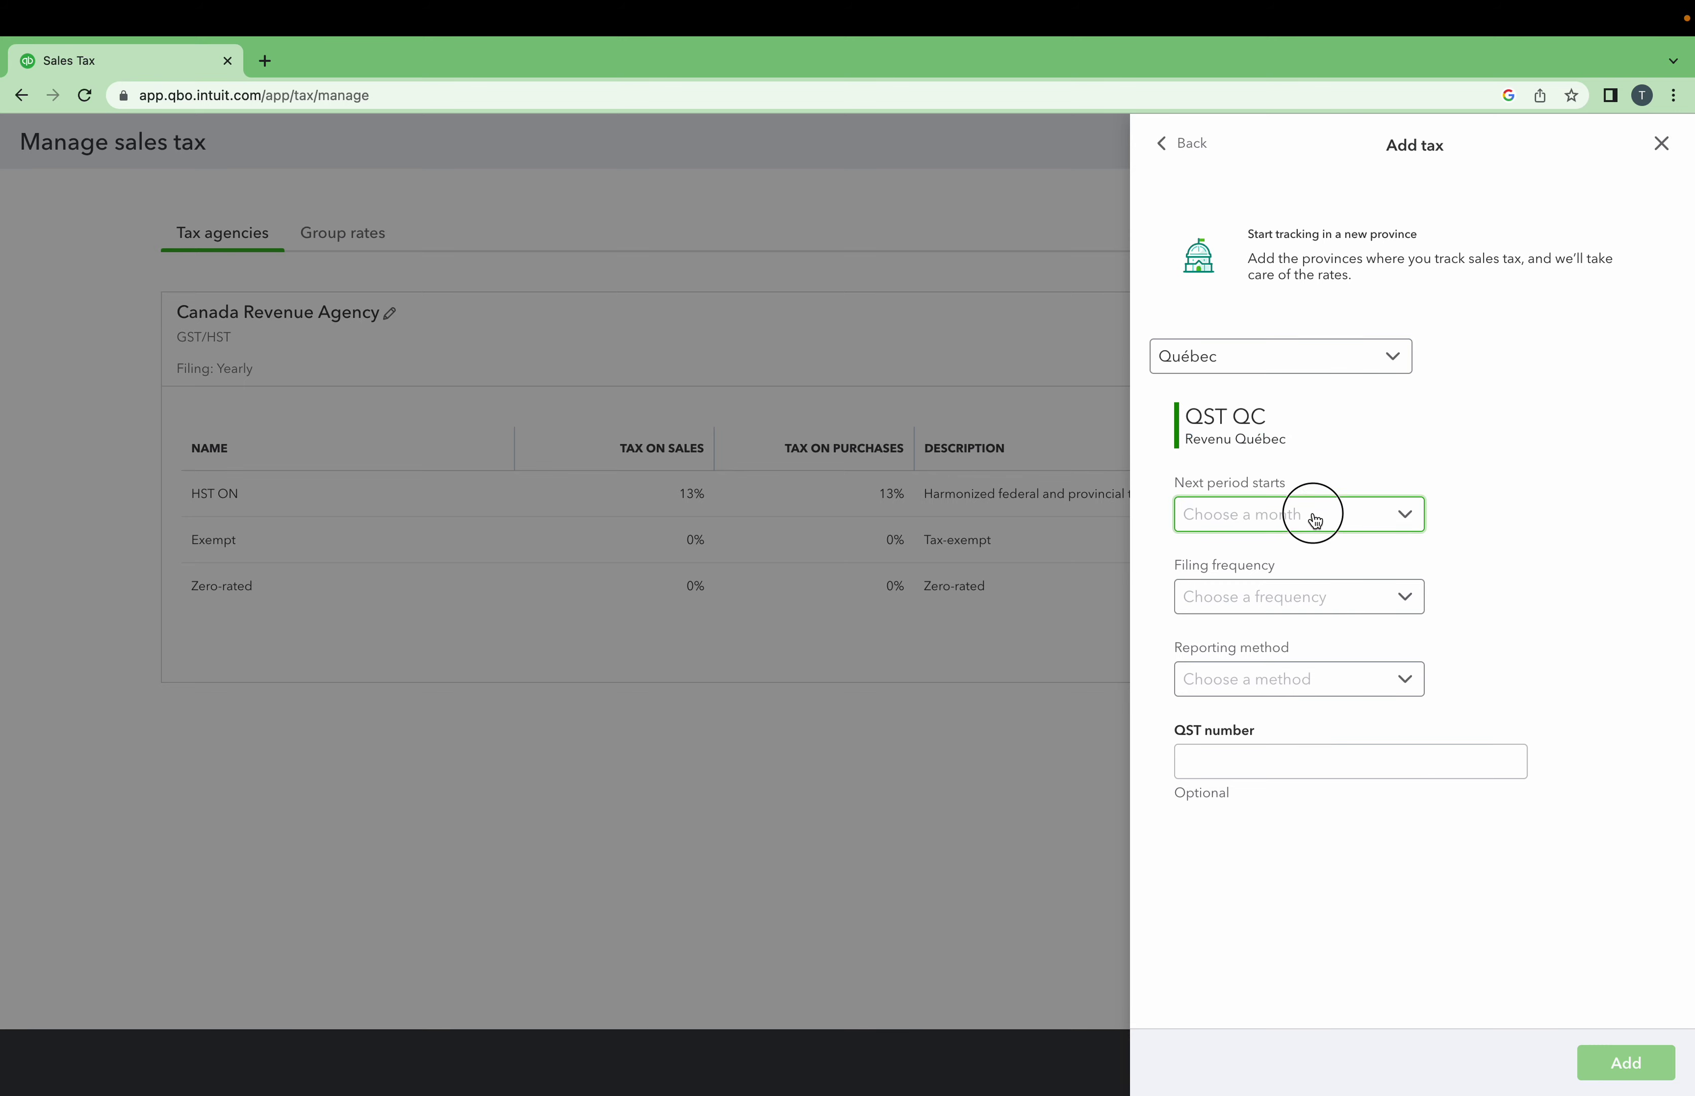
pyautogui.click(1307, 562)
pyautogui.click(1309, 601)
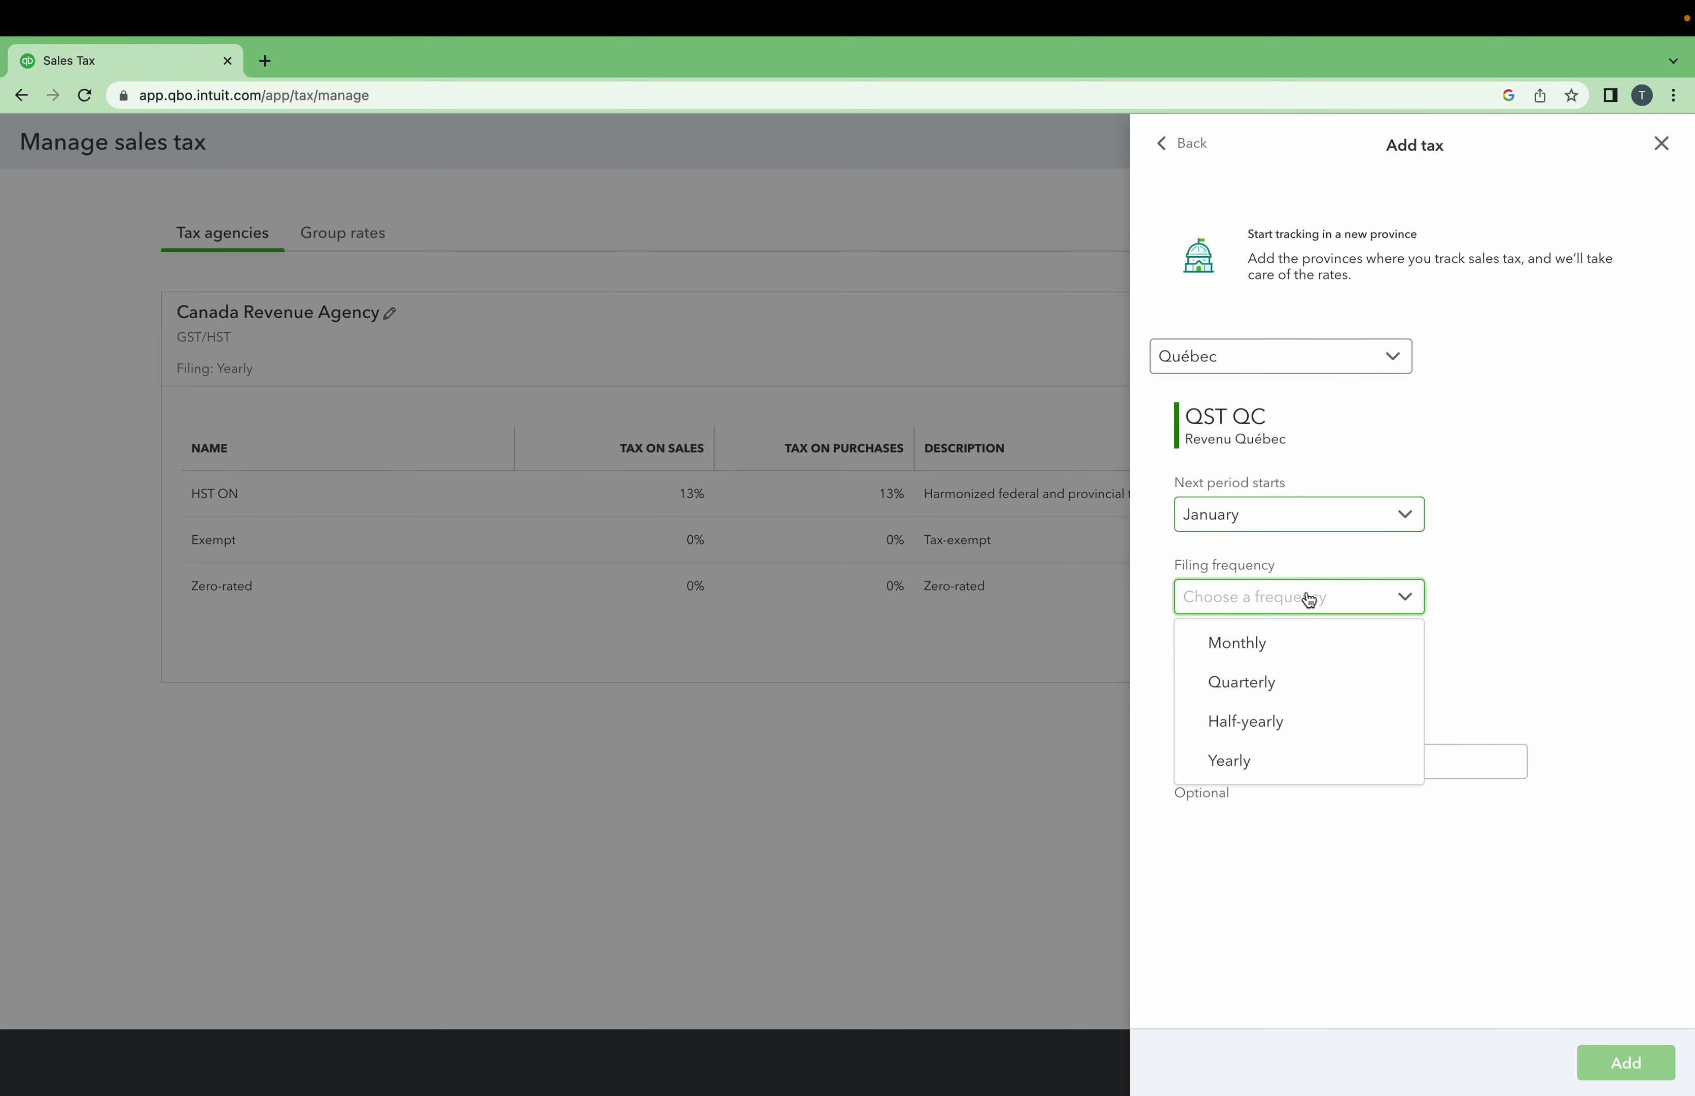
pyautogui.click(1267, 756)
pyautogui.click(1287, 691)
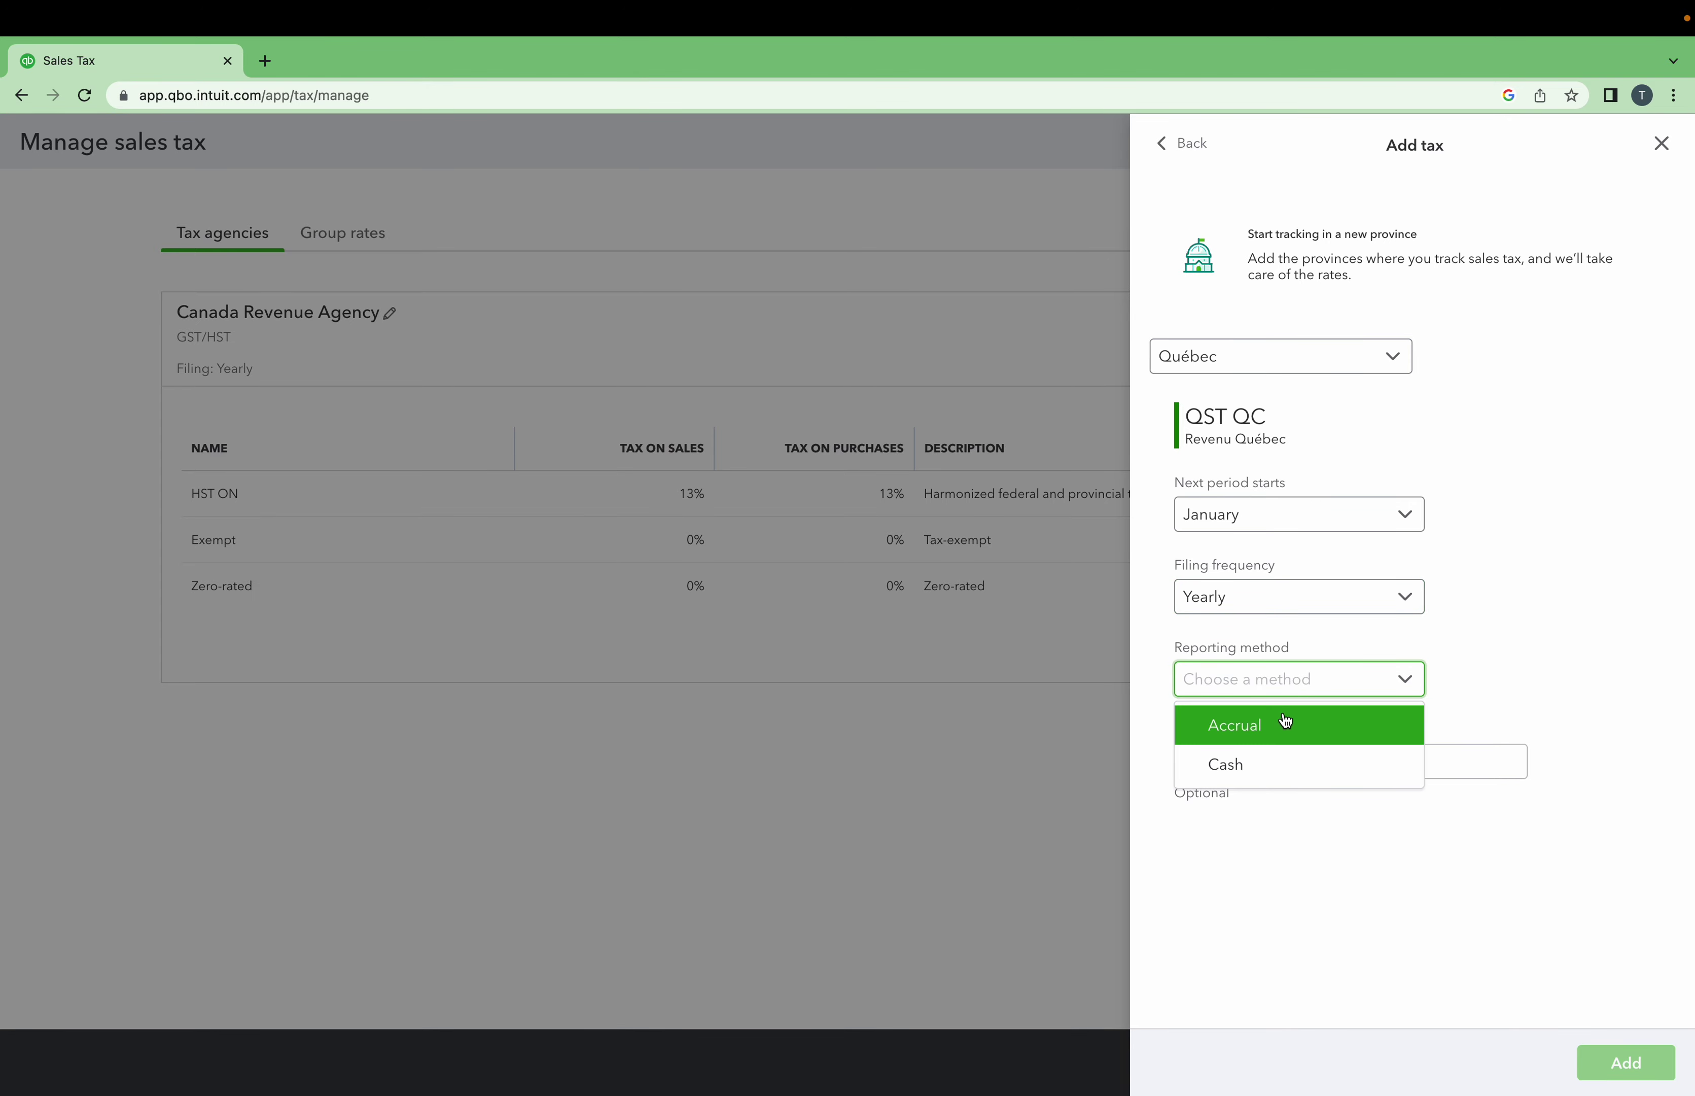
pyautogui.click(1286, 720)
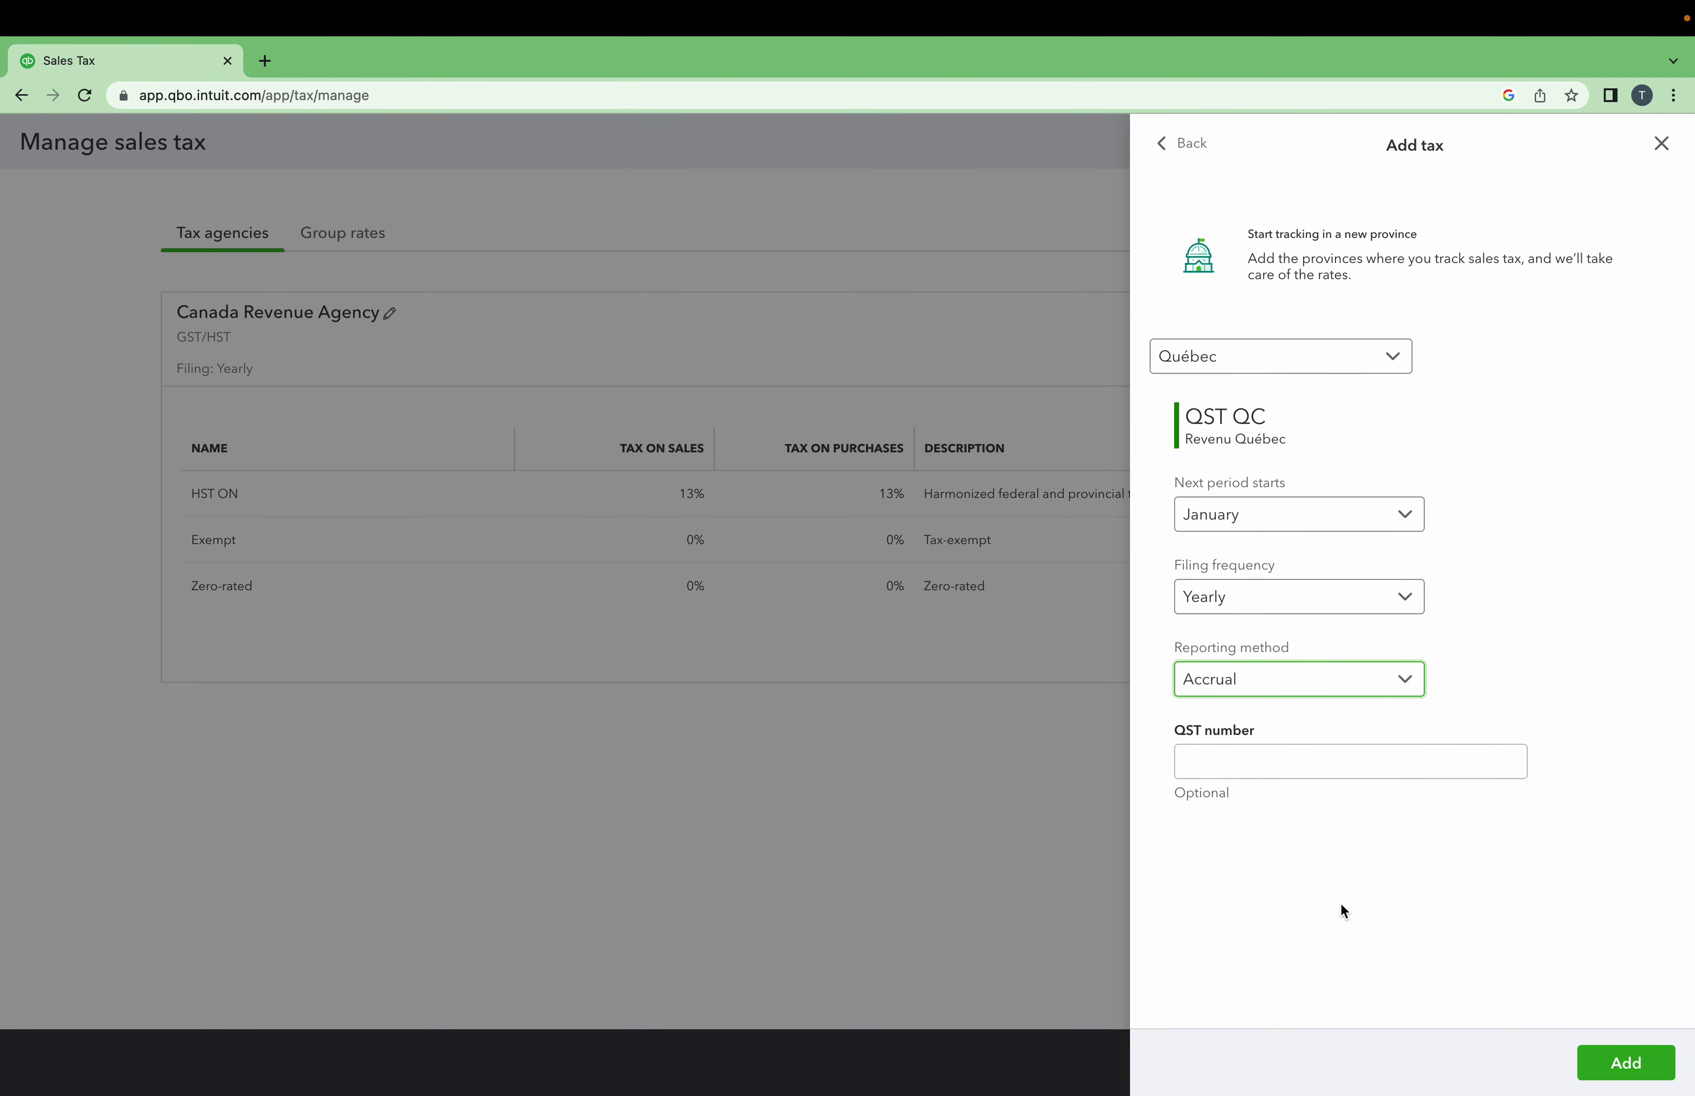
pyautogui.click(1618, 1066)
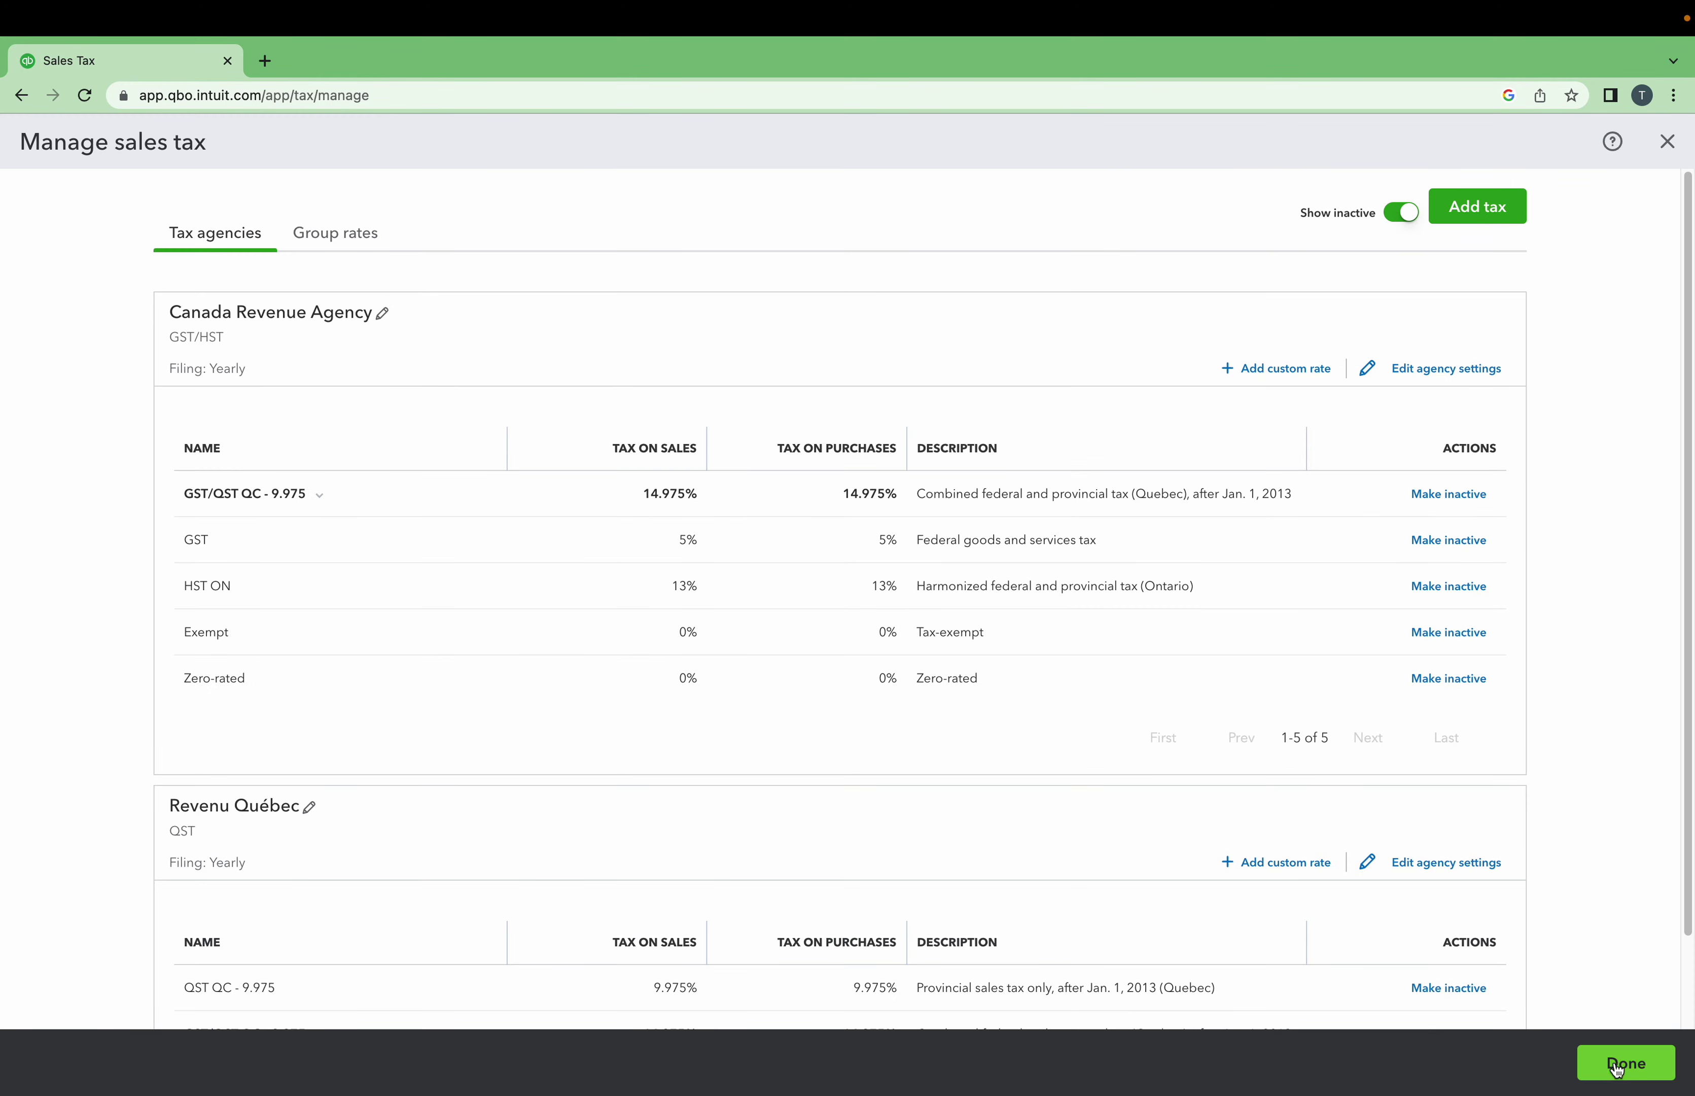
# Review the rates listed under Canada Revenue Agency and Revenu Québec, and return to the sales tax overview.
pyautogui.scroll(-2, 1205, 1008)
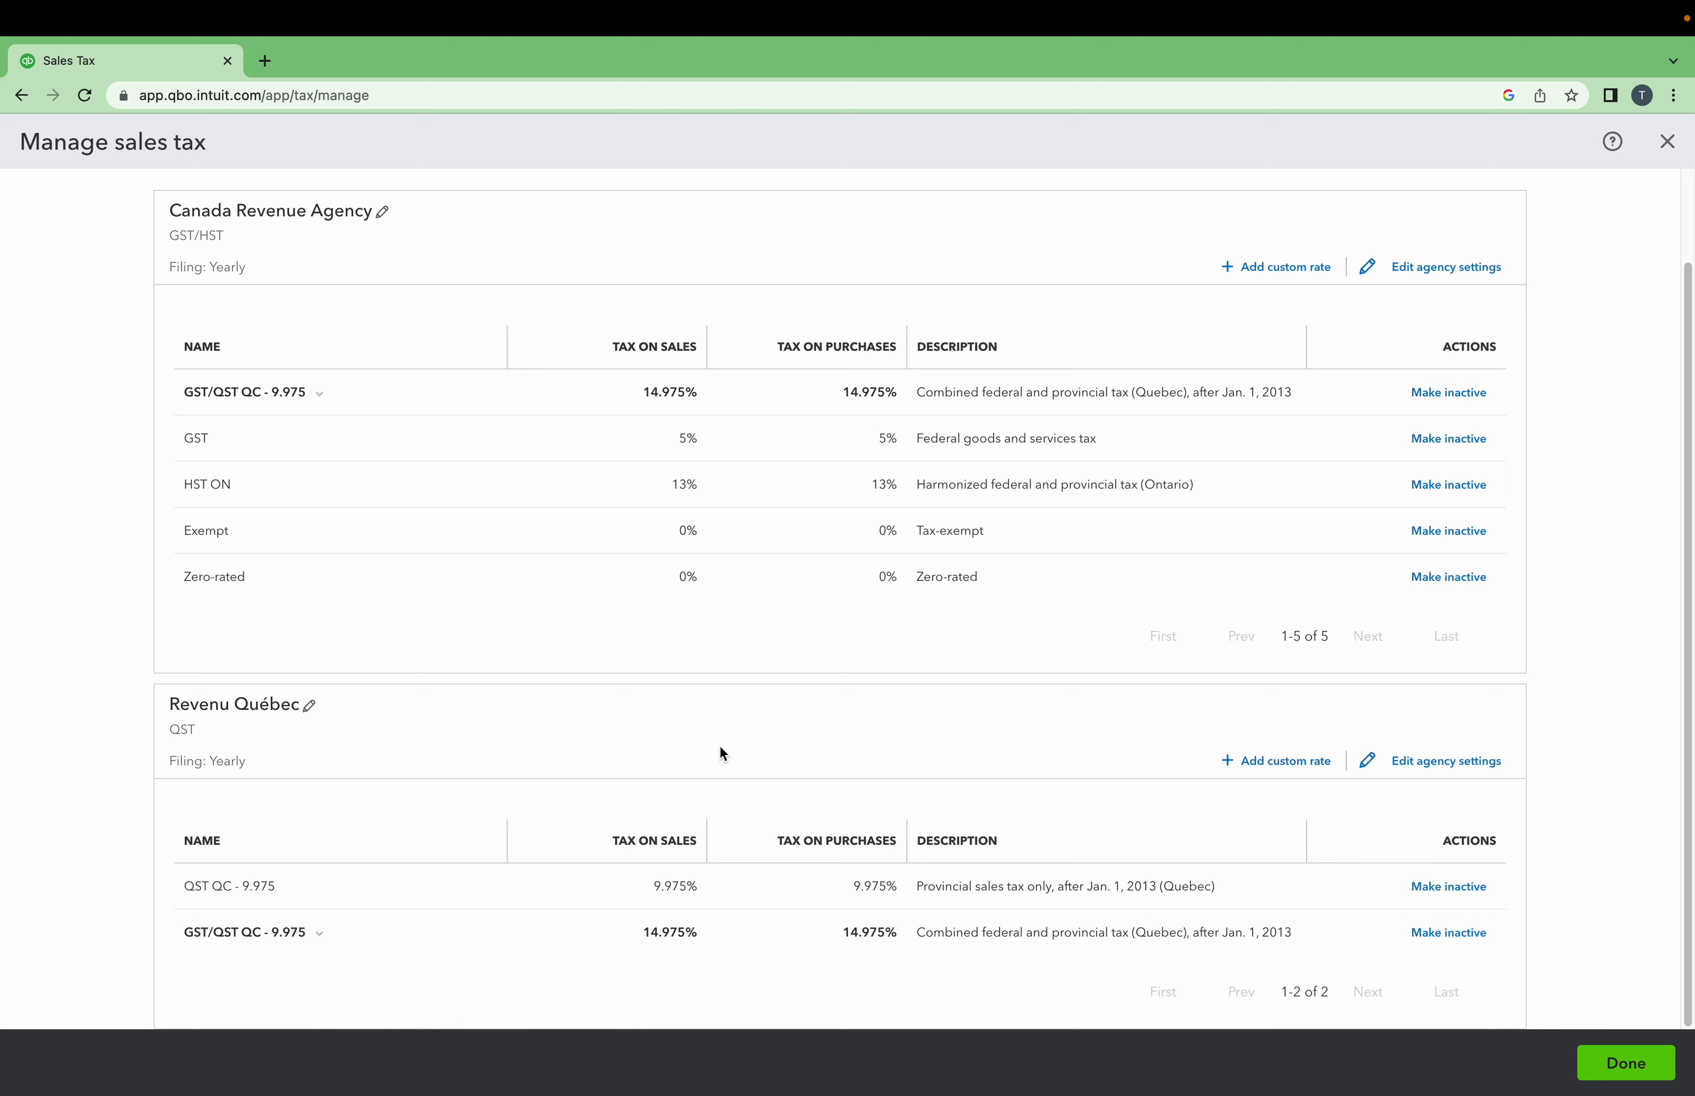
pyautogui.scroll(2, 722, 753)
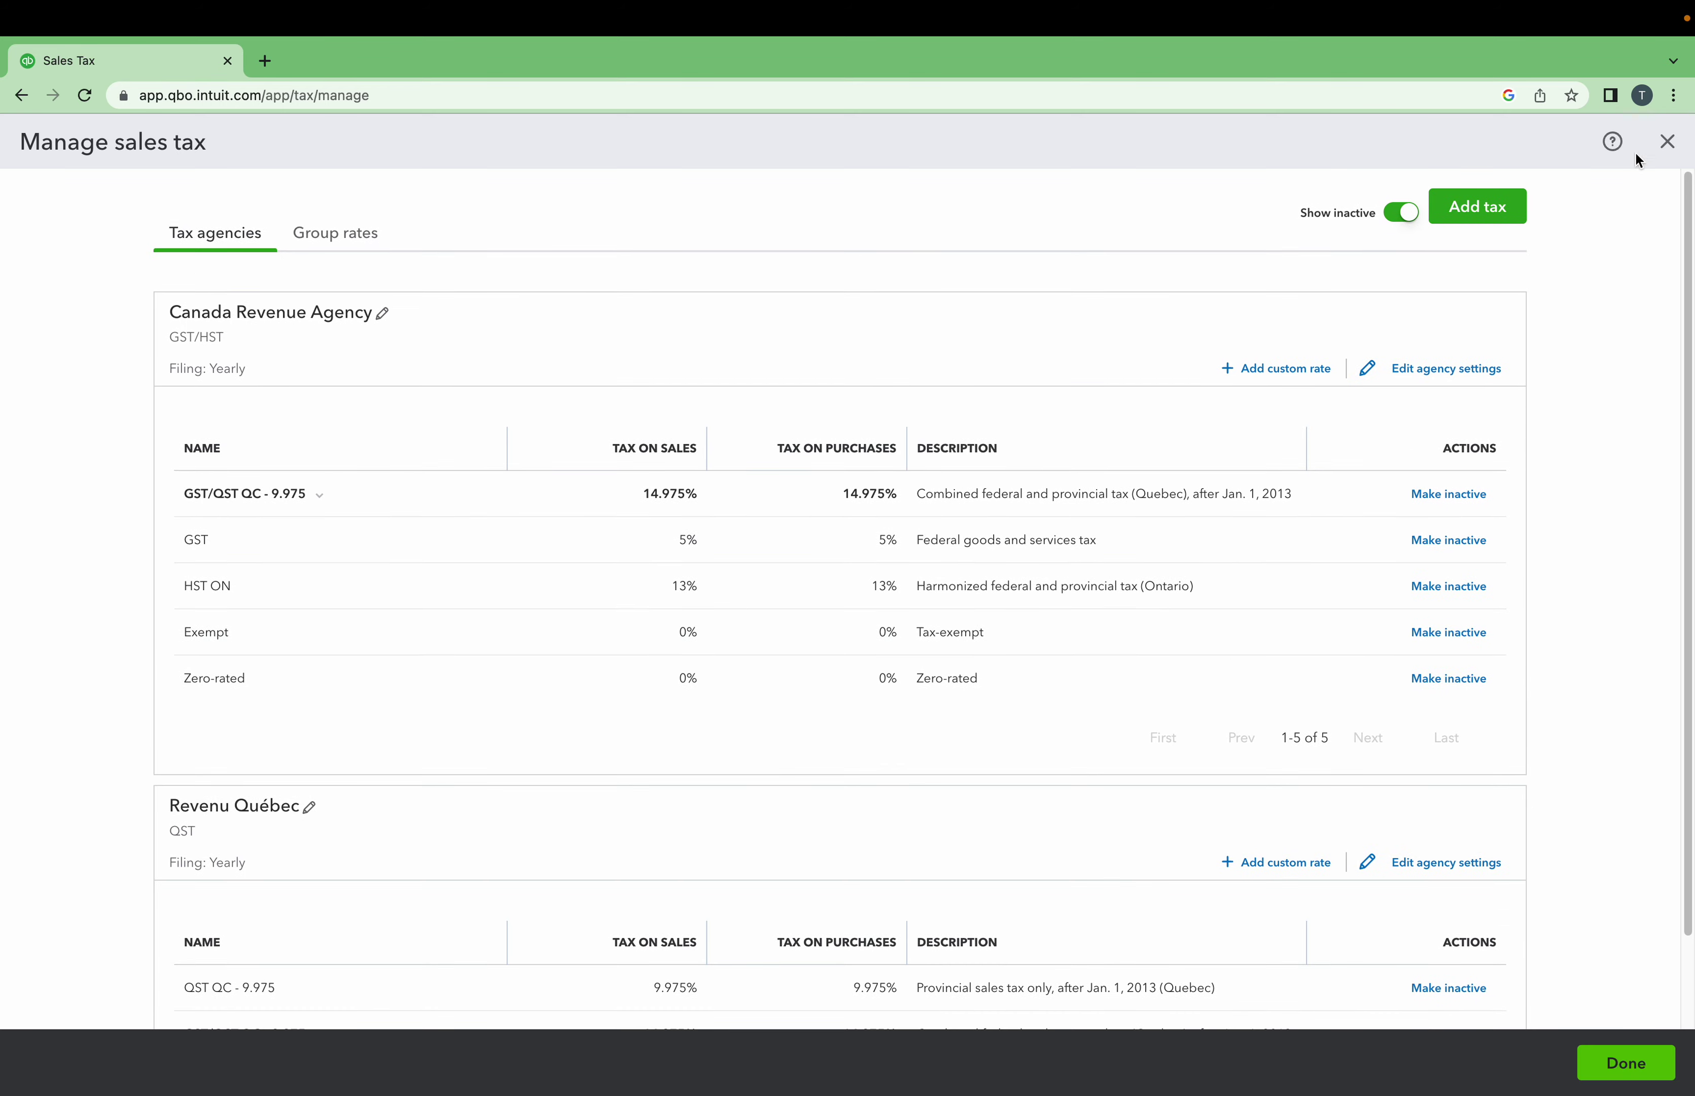
pyautogui.click(1599, 1069)
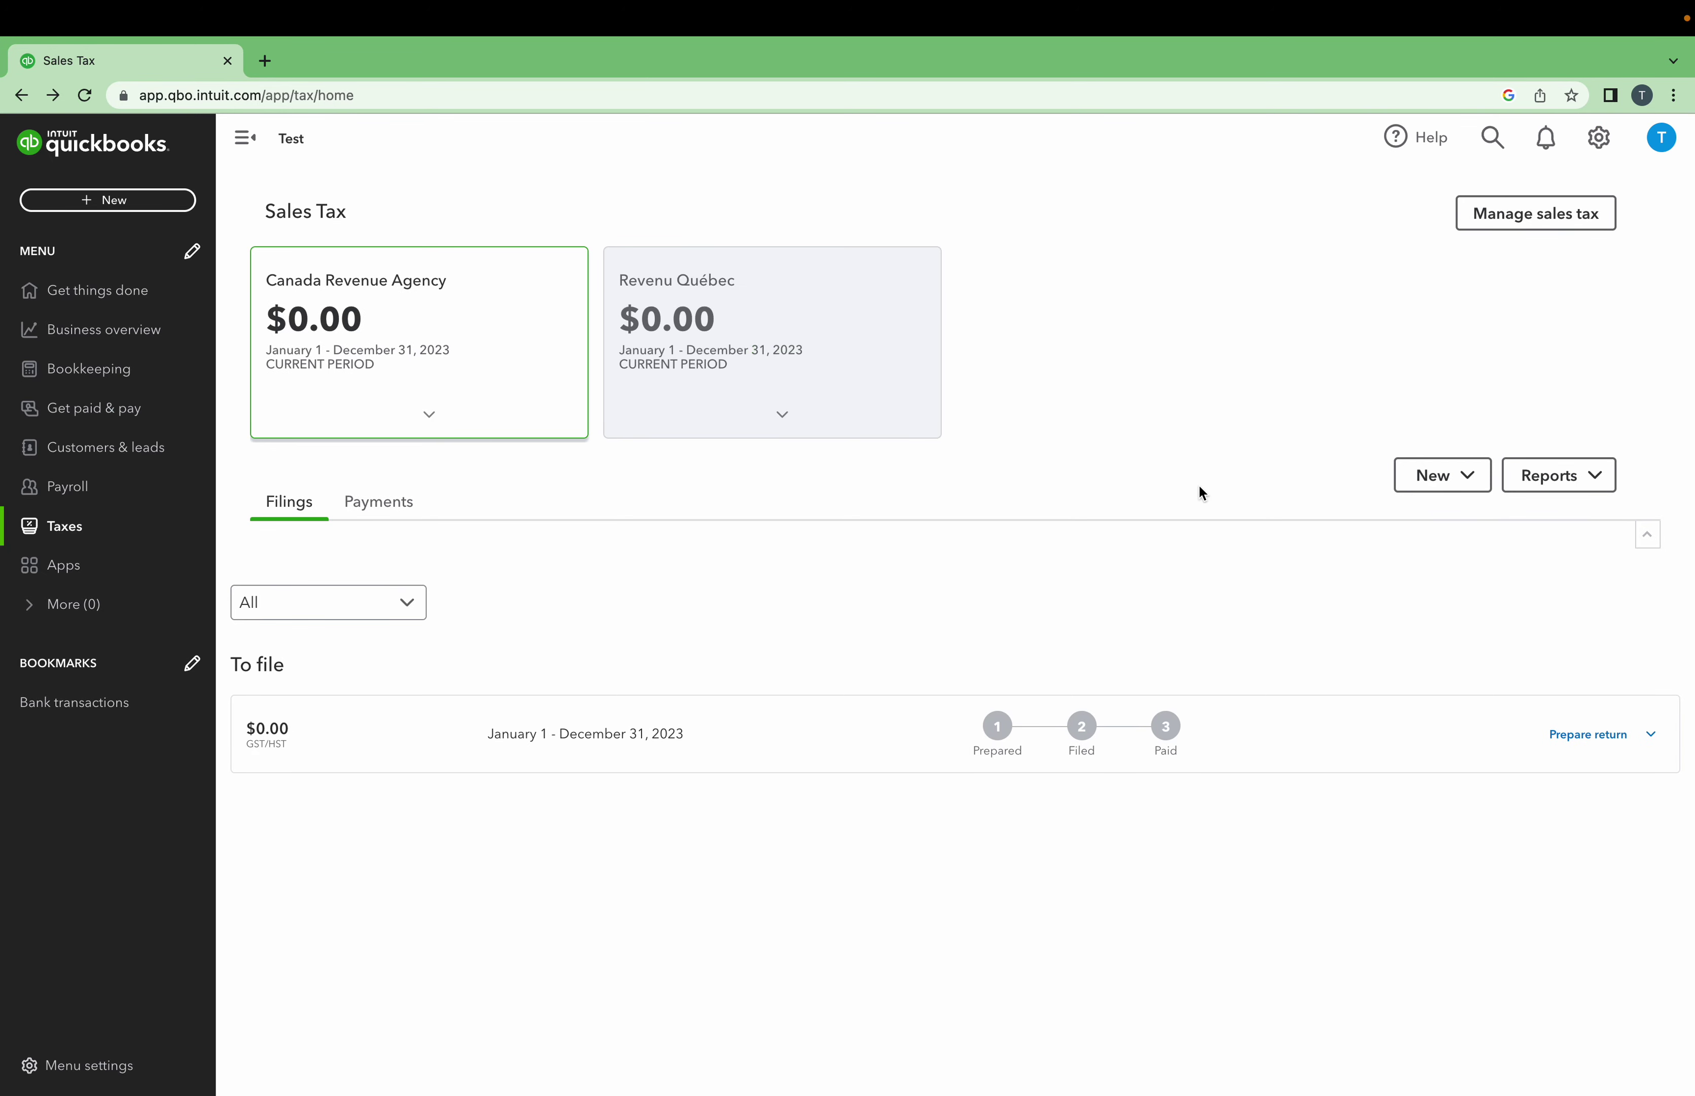
# Open the Revenu Québec QST return for 2023, examine its numbered lines, and close it without filing.
pyautogui.click(463, 302)
pyautogui.click(685, 317)
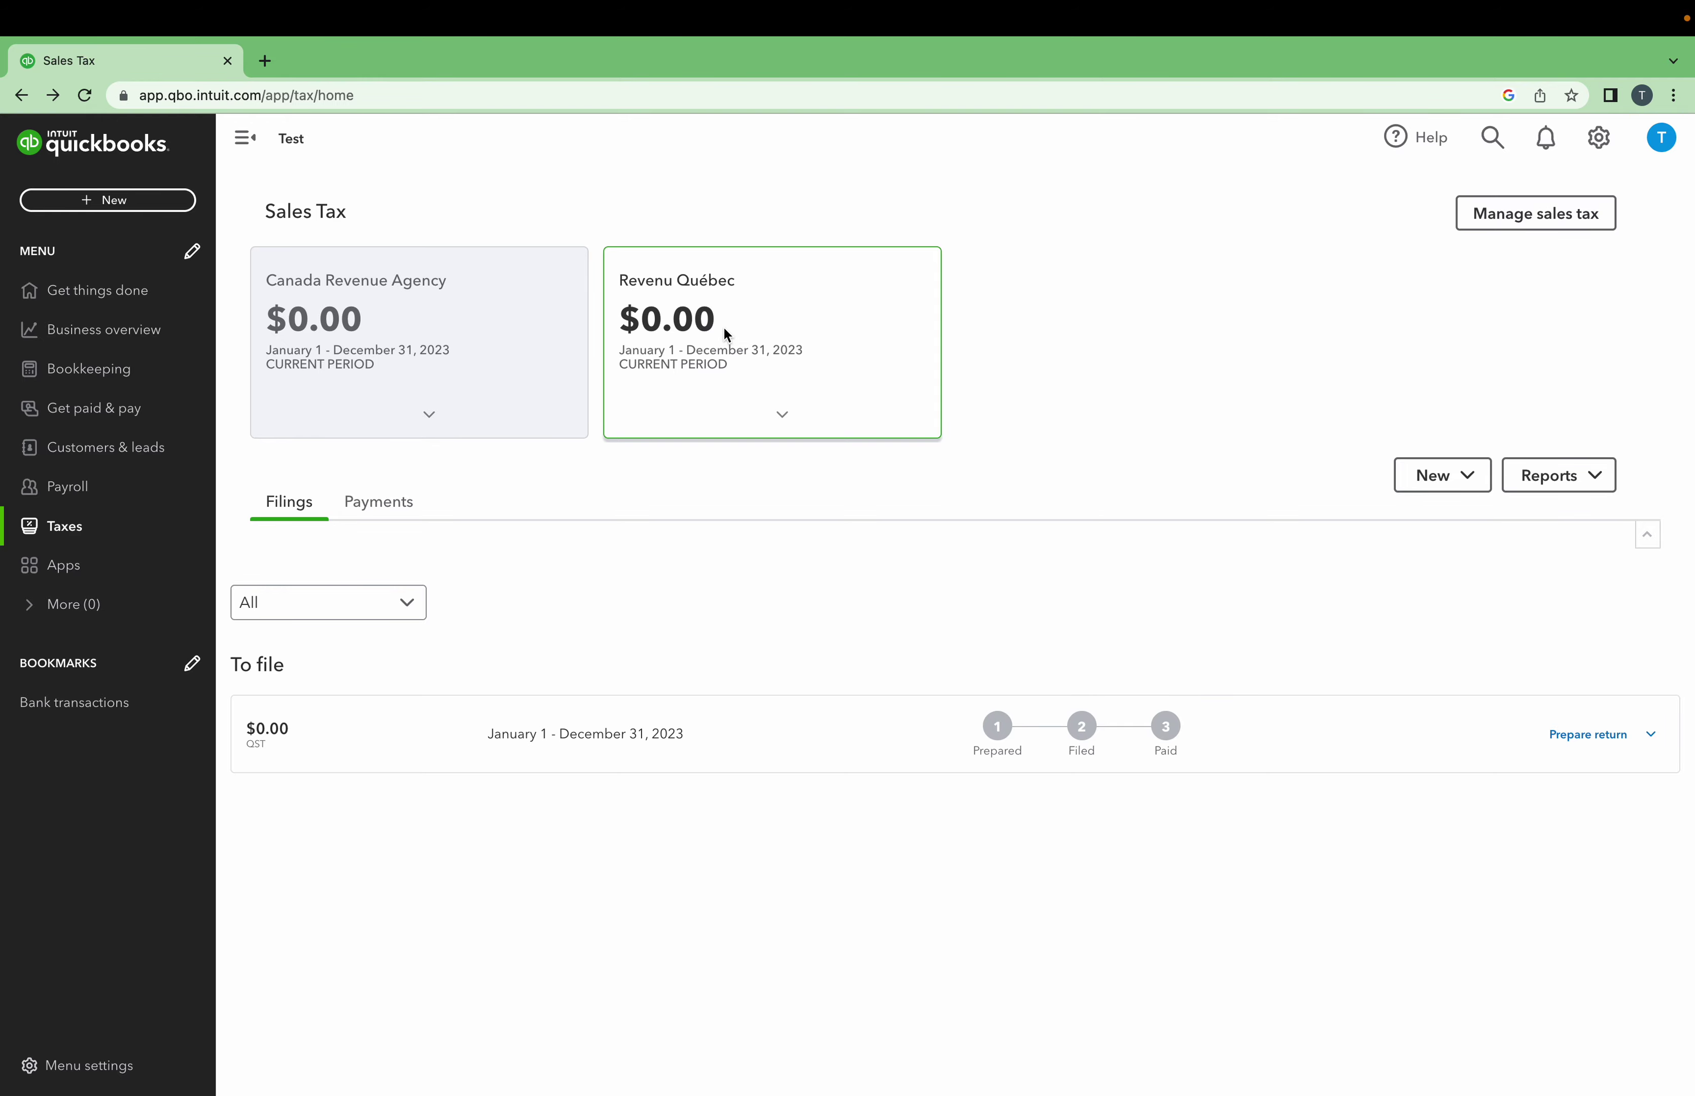
pyautogui.click(1576, 744)
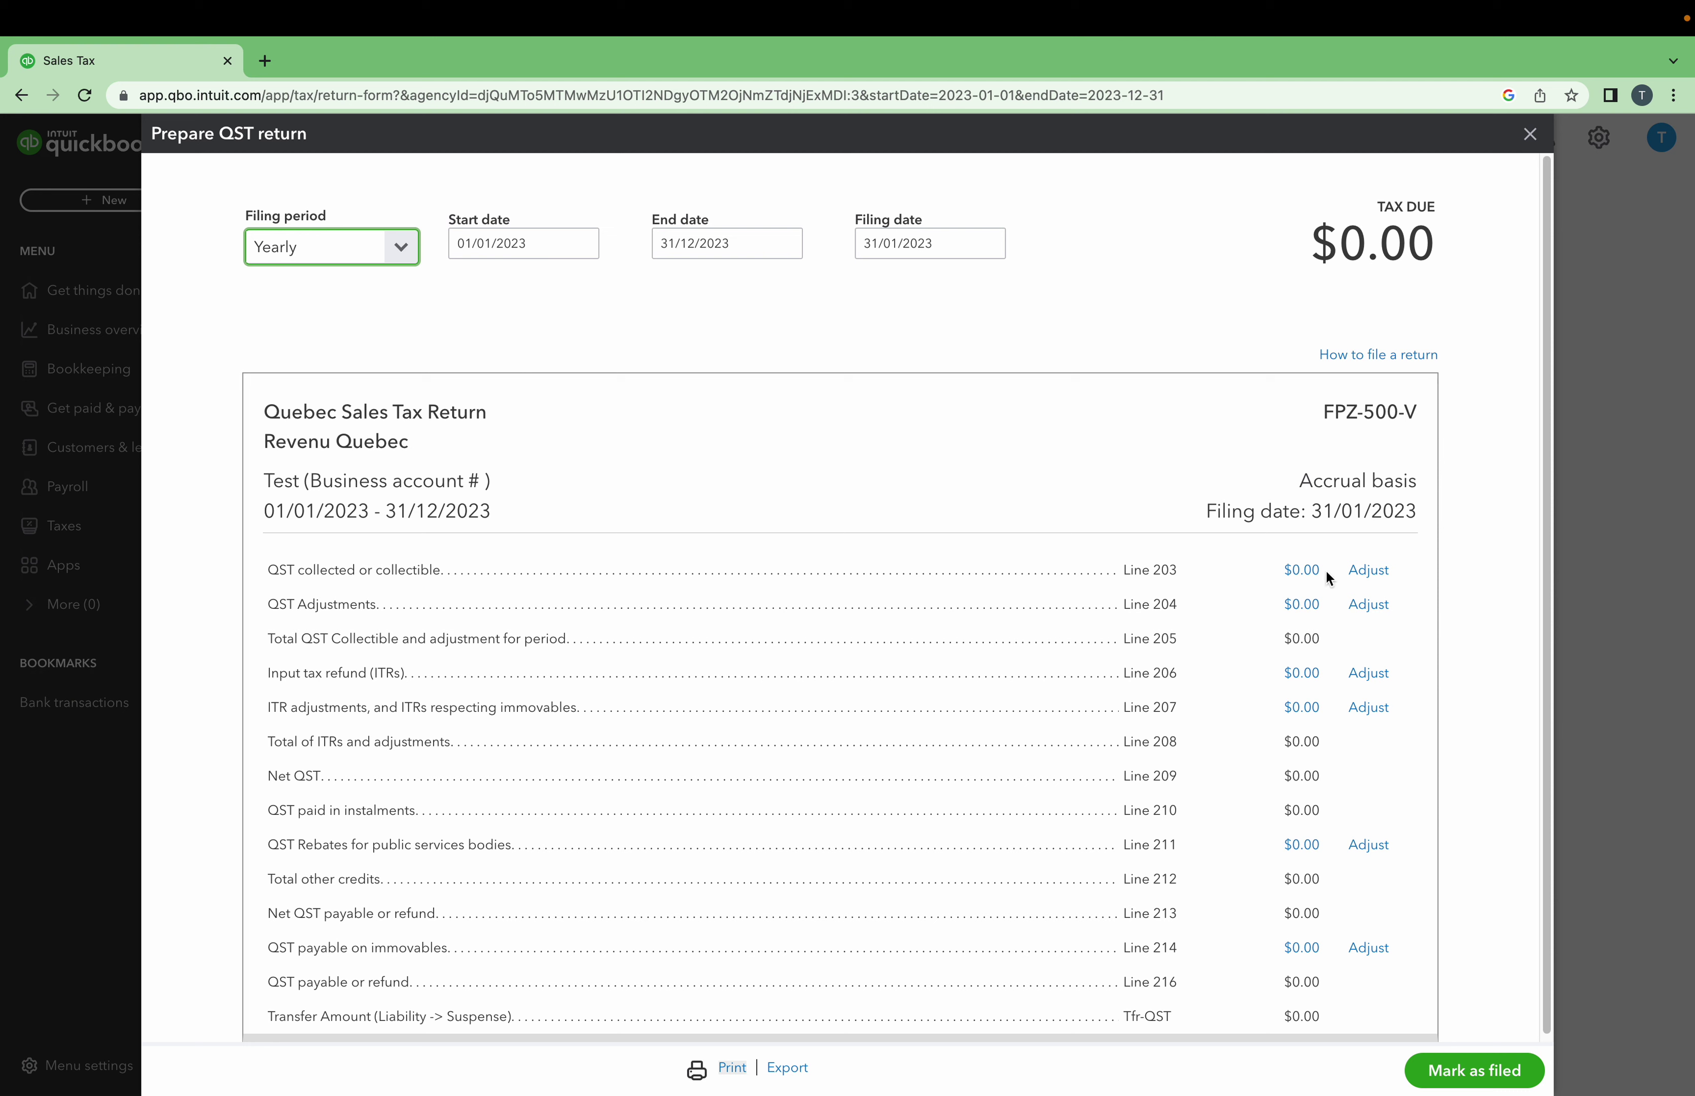
pyautogui.moveTo(1123, 564); pyautogui.dragTo(1180, 757)
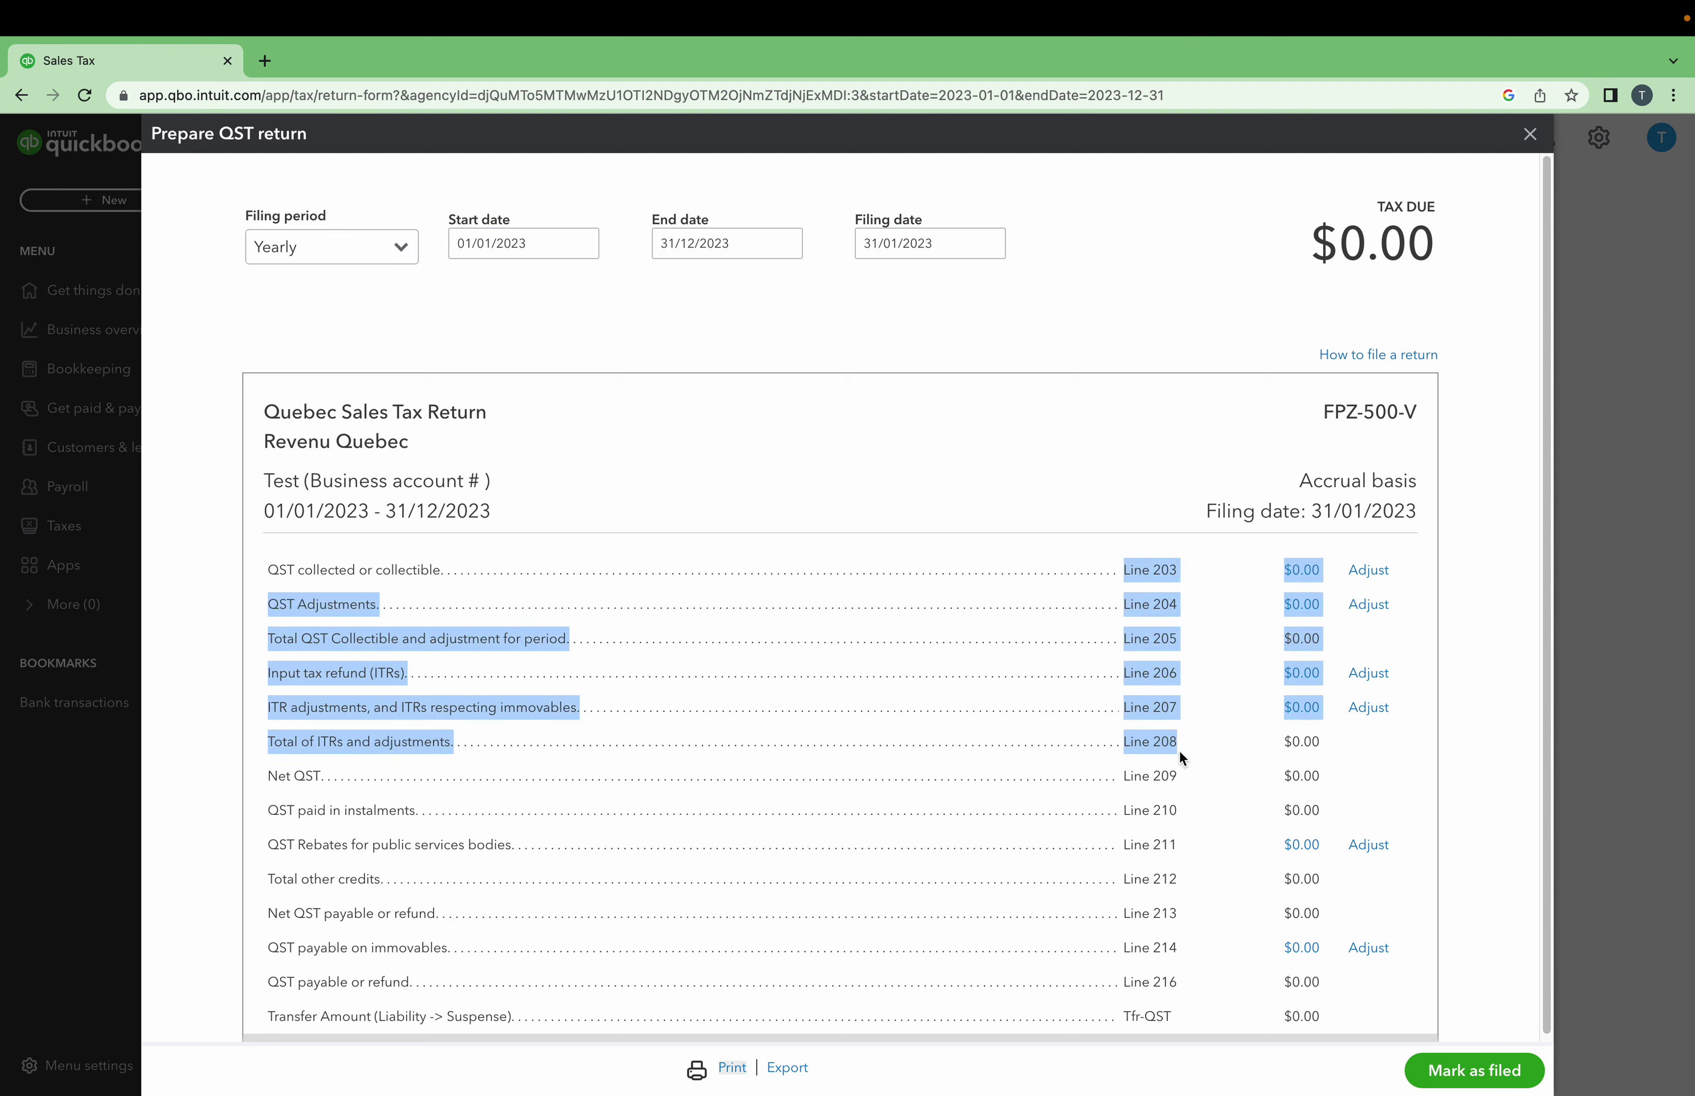
pyautogui.click(1235, 585)
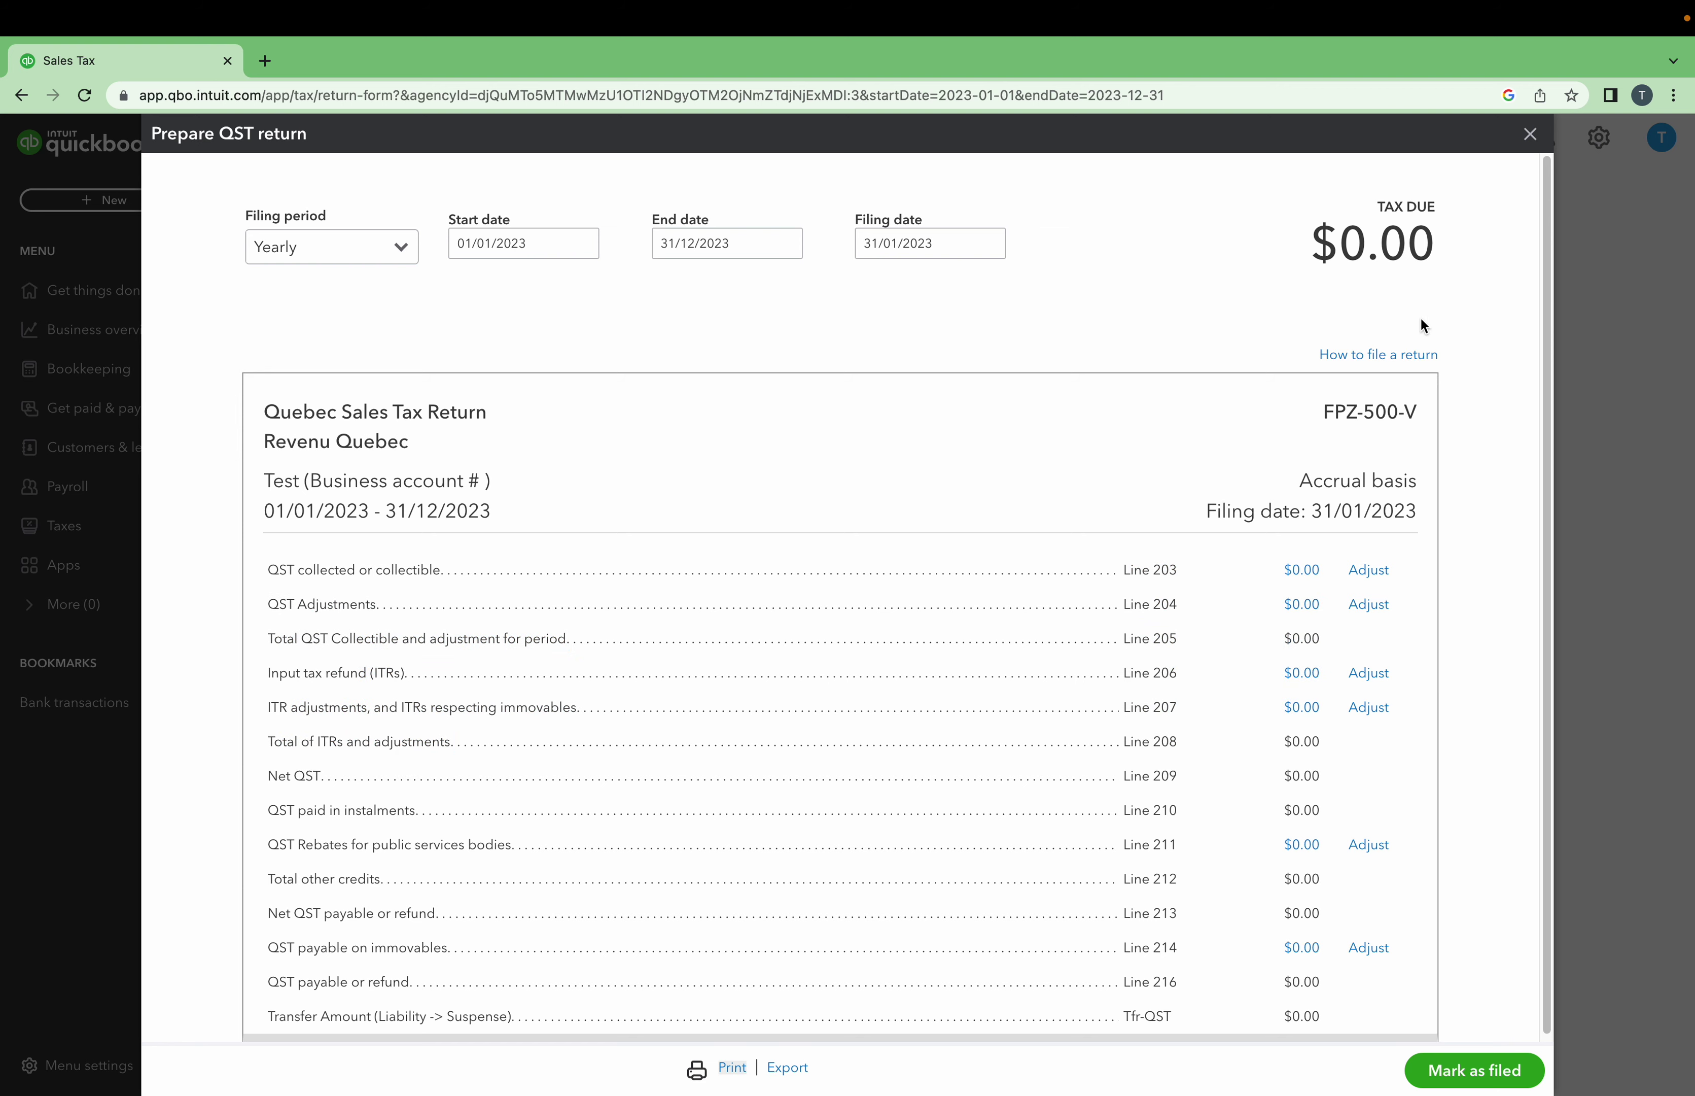
pyautogui.click(1530, 135)
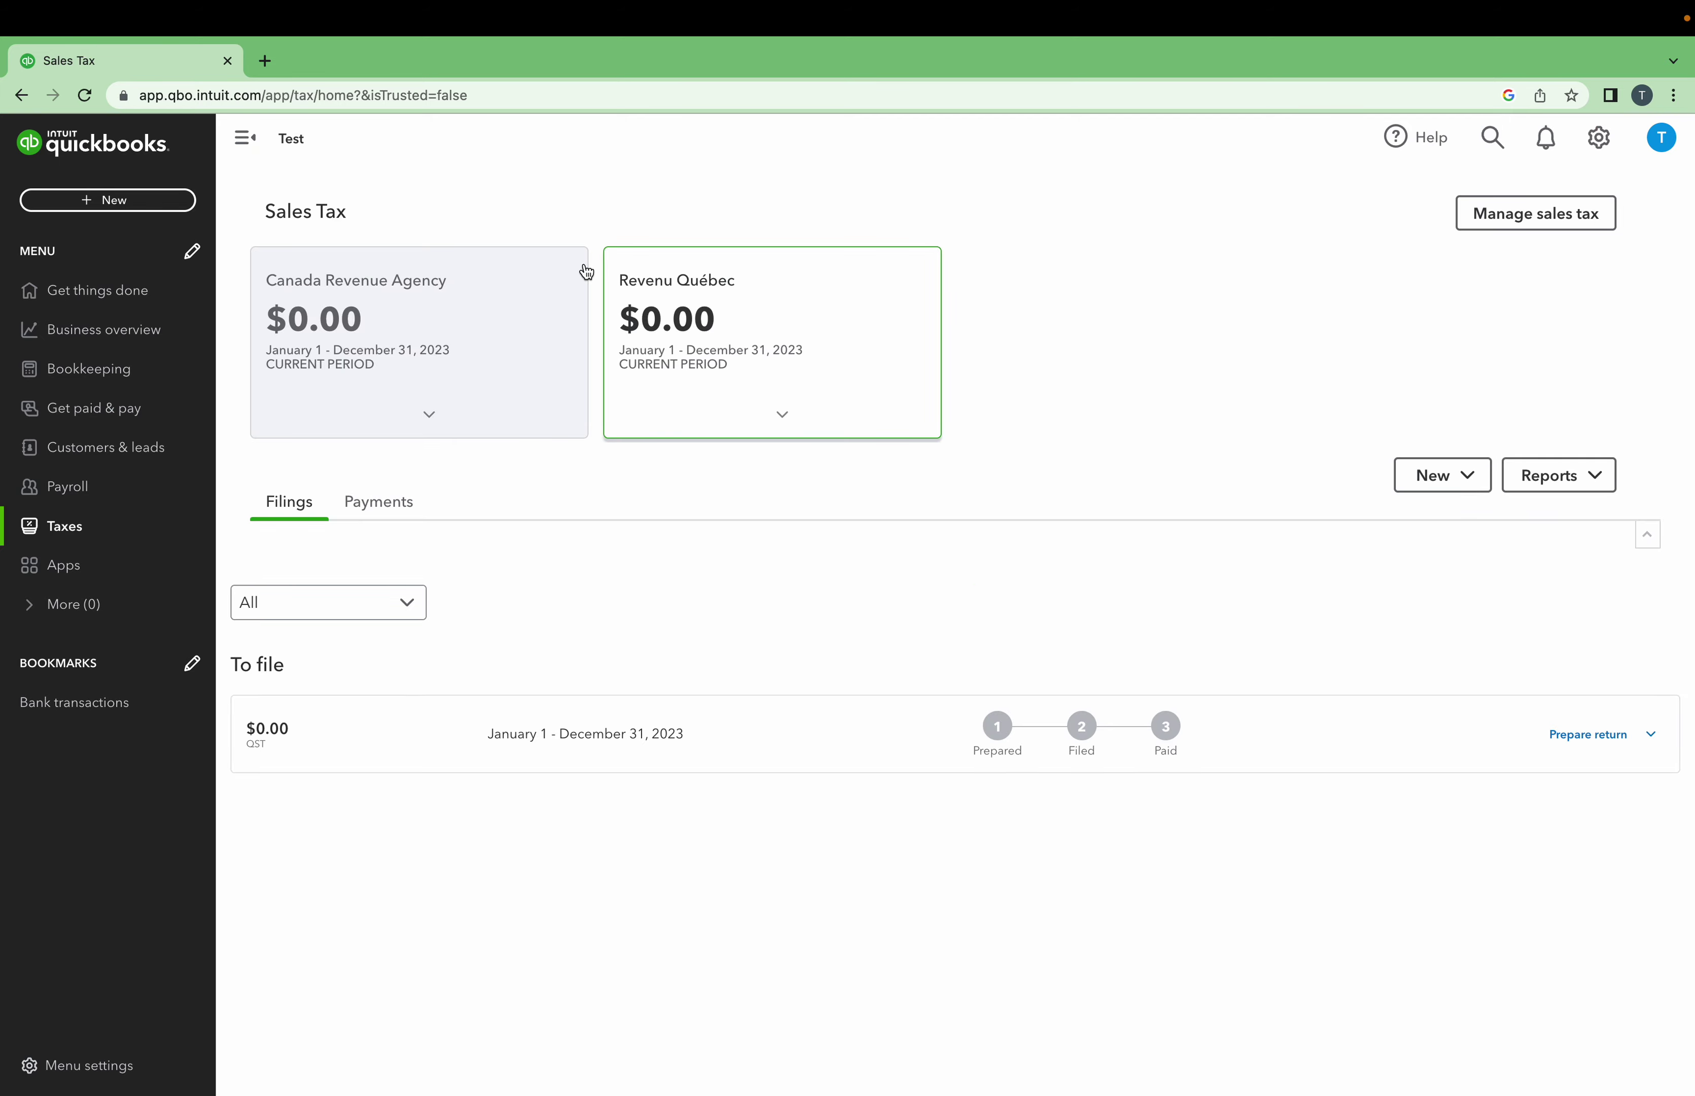
# Open the Canada Revenue Agency GST/HST return for 2023, examine its lines, and close it without filing.
pyautogui.click(420, 297)
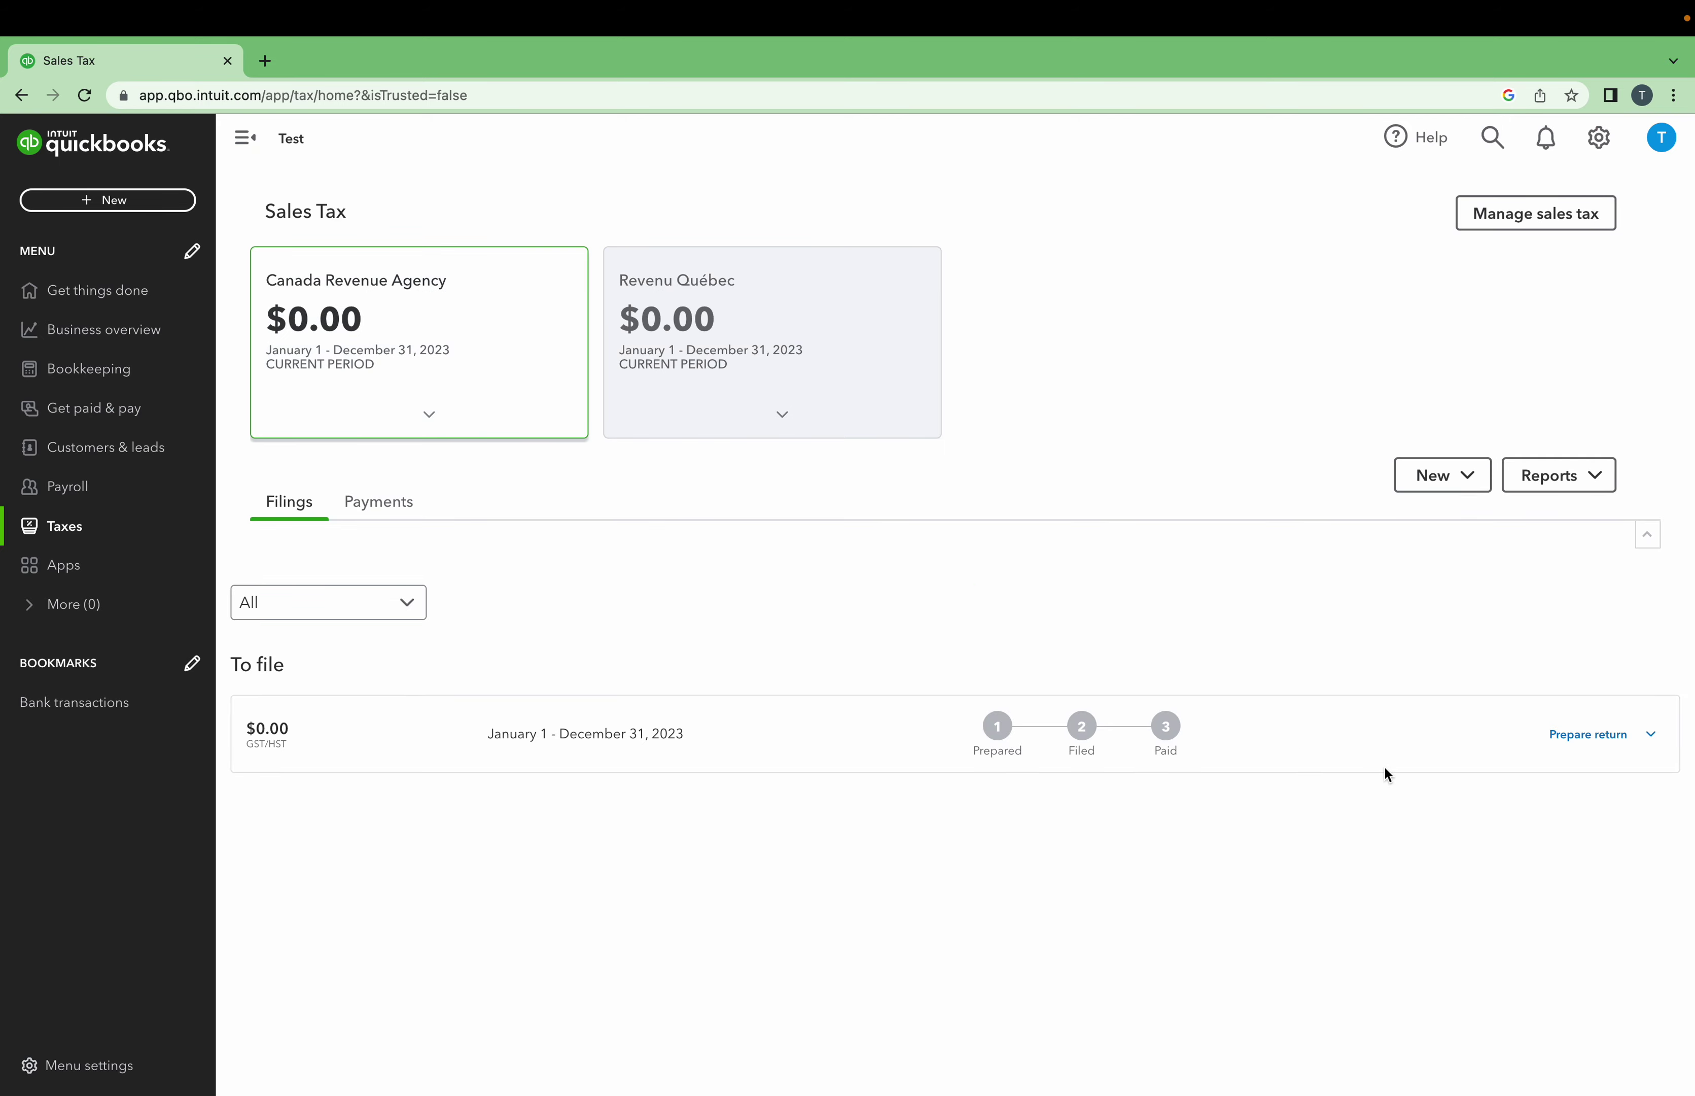
pyautogui.click(1588, 741)
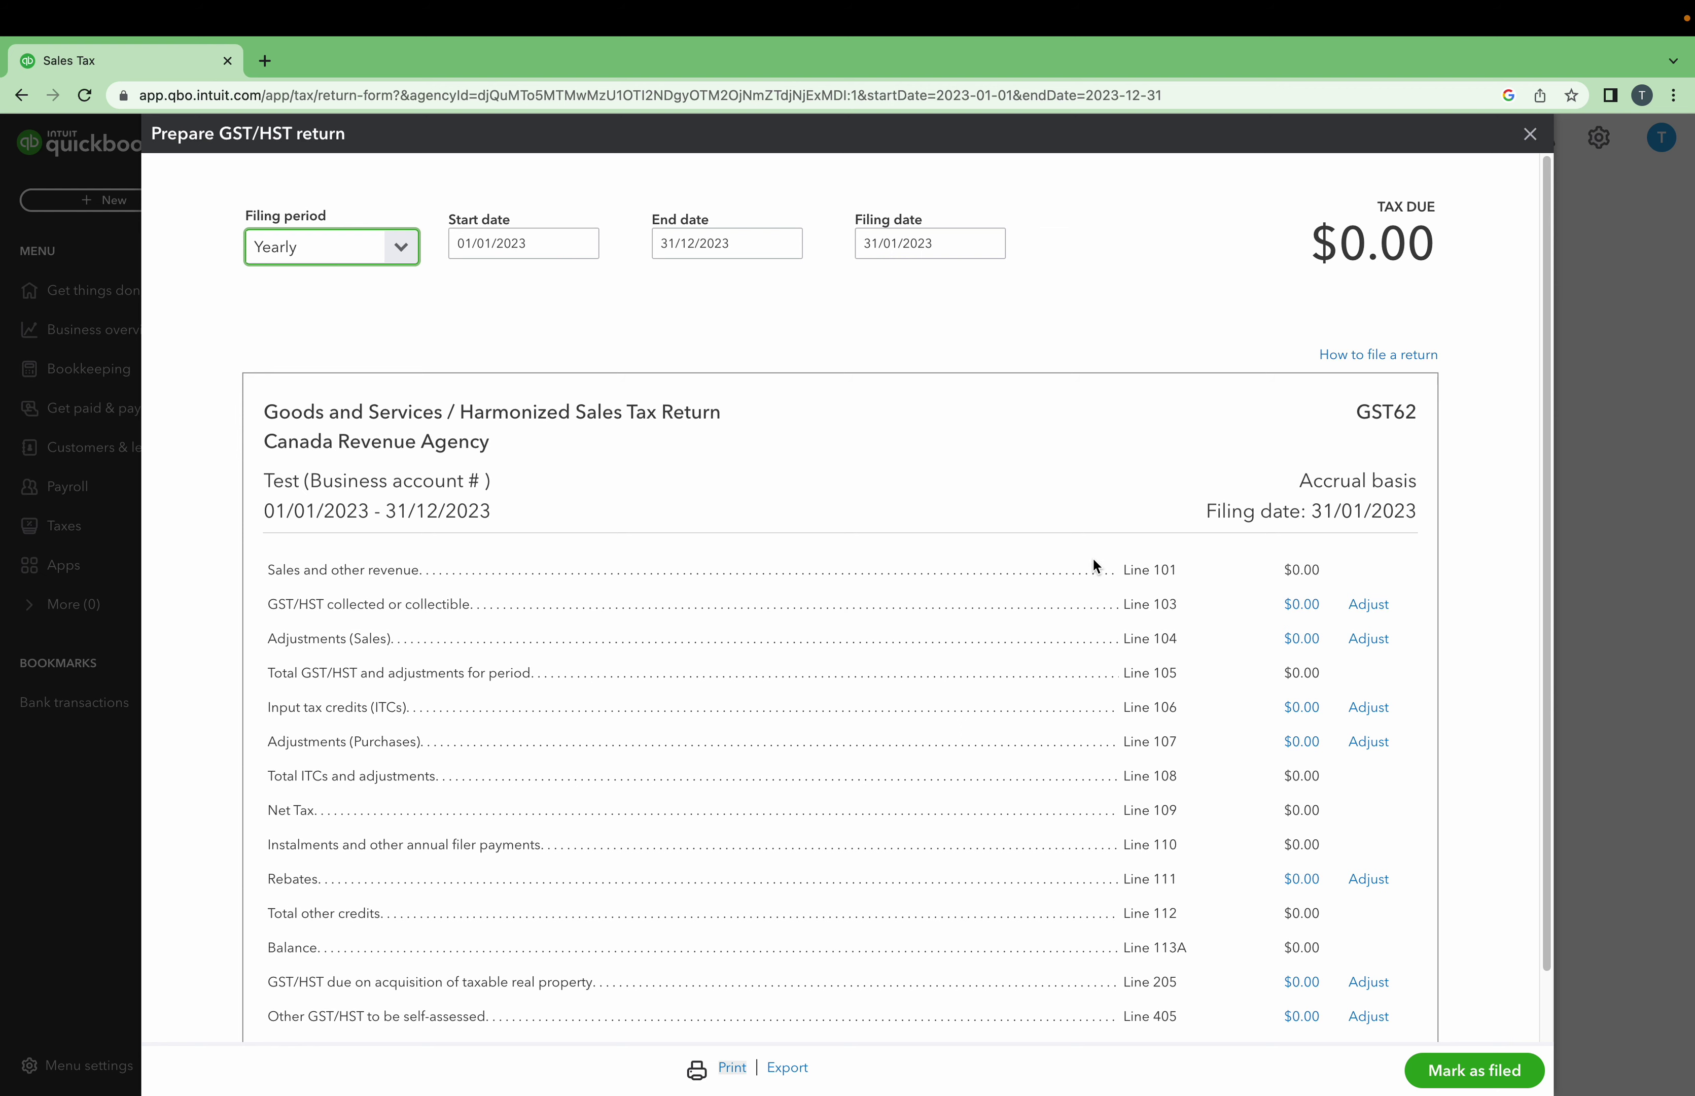
pyautogui.click(1530, 135)
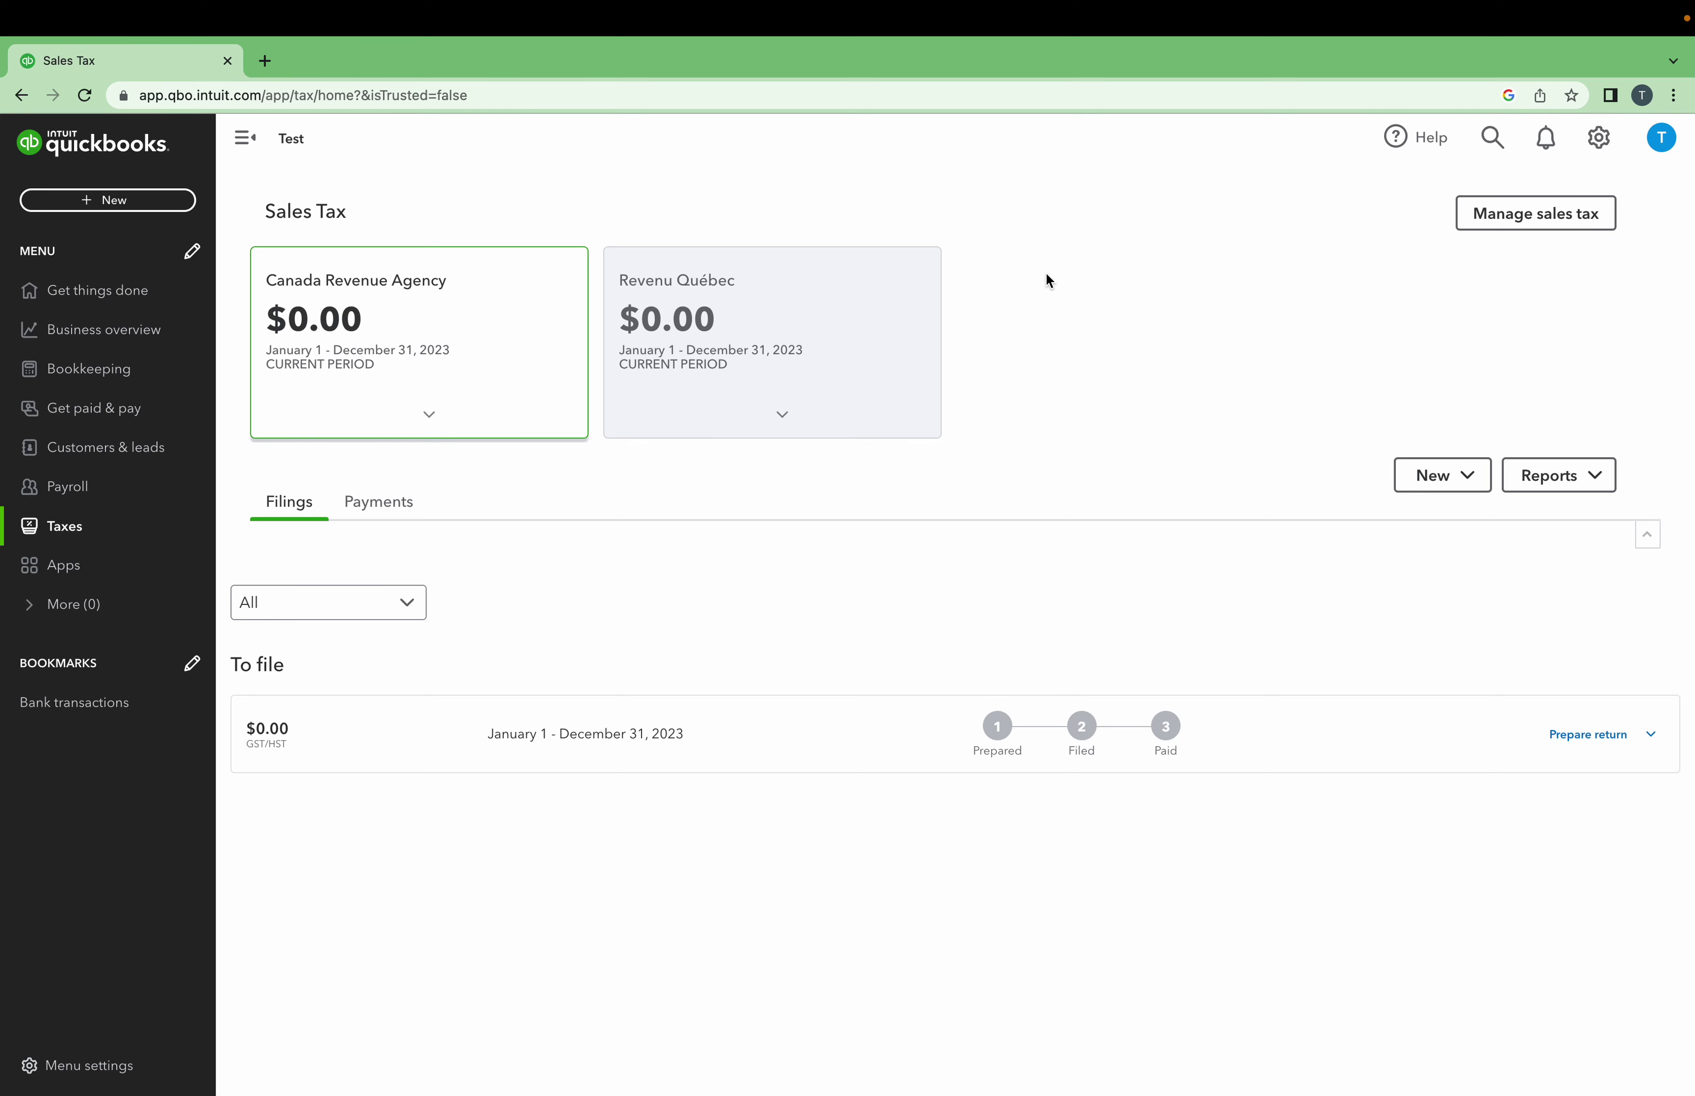
# Show the Revenu Québec filings, and load the company wipe page at app.qbo.intuit.com/app/purgecompany.
pyautogui.click(707, 334)
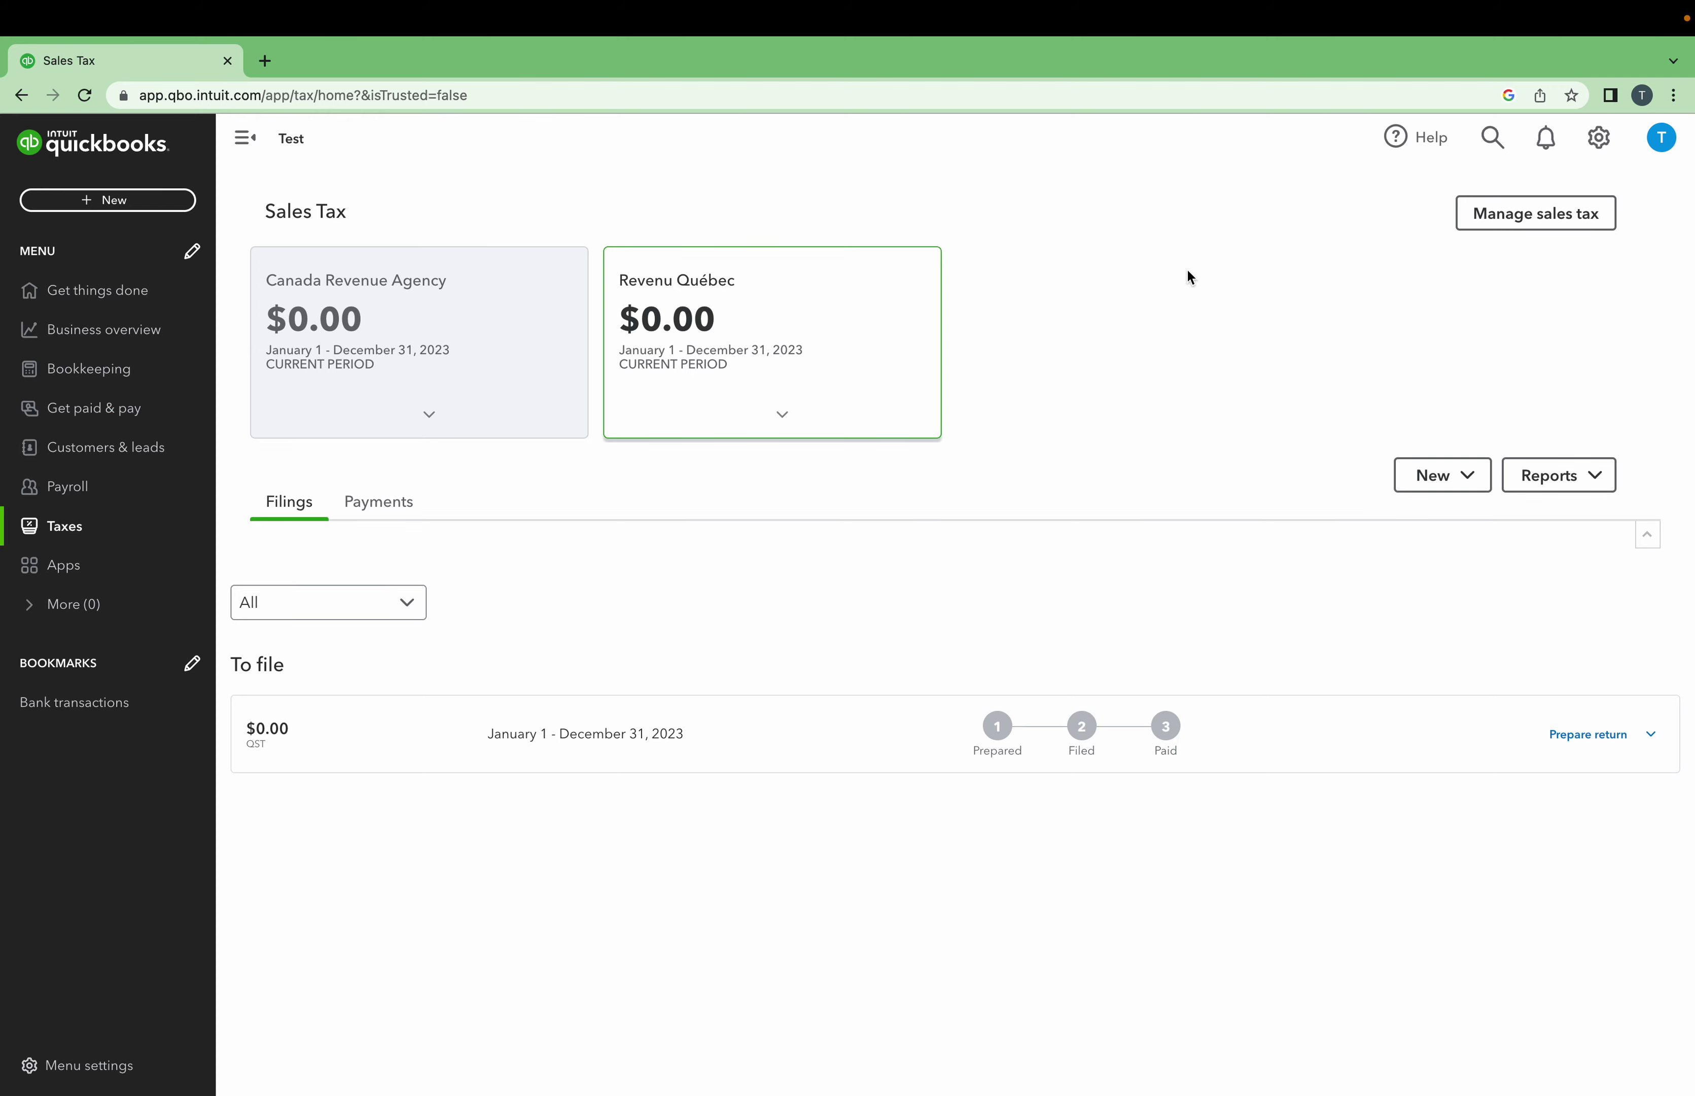
pyautogui.moveTo(692, 57)
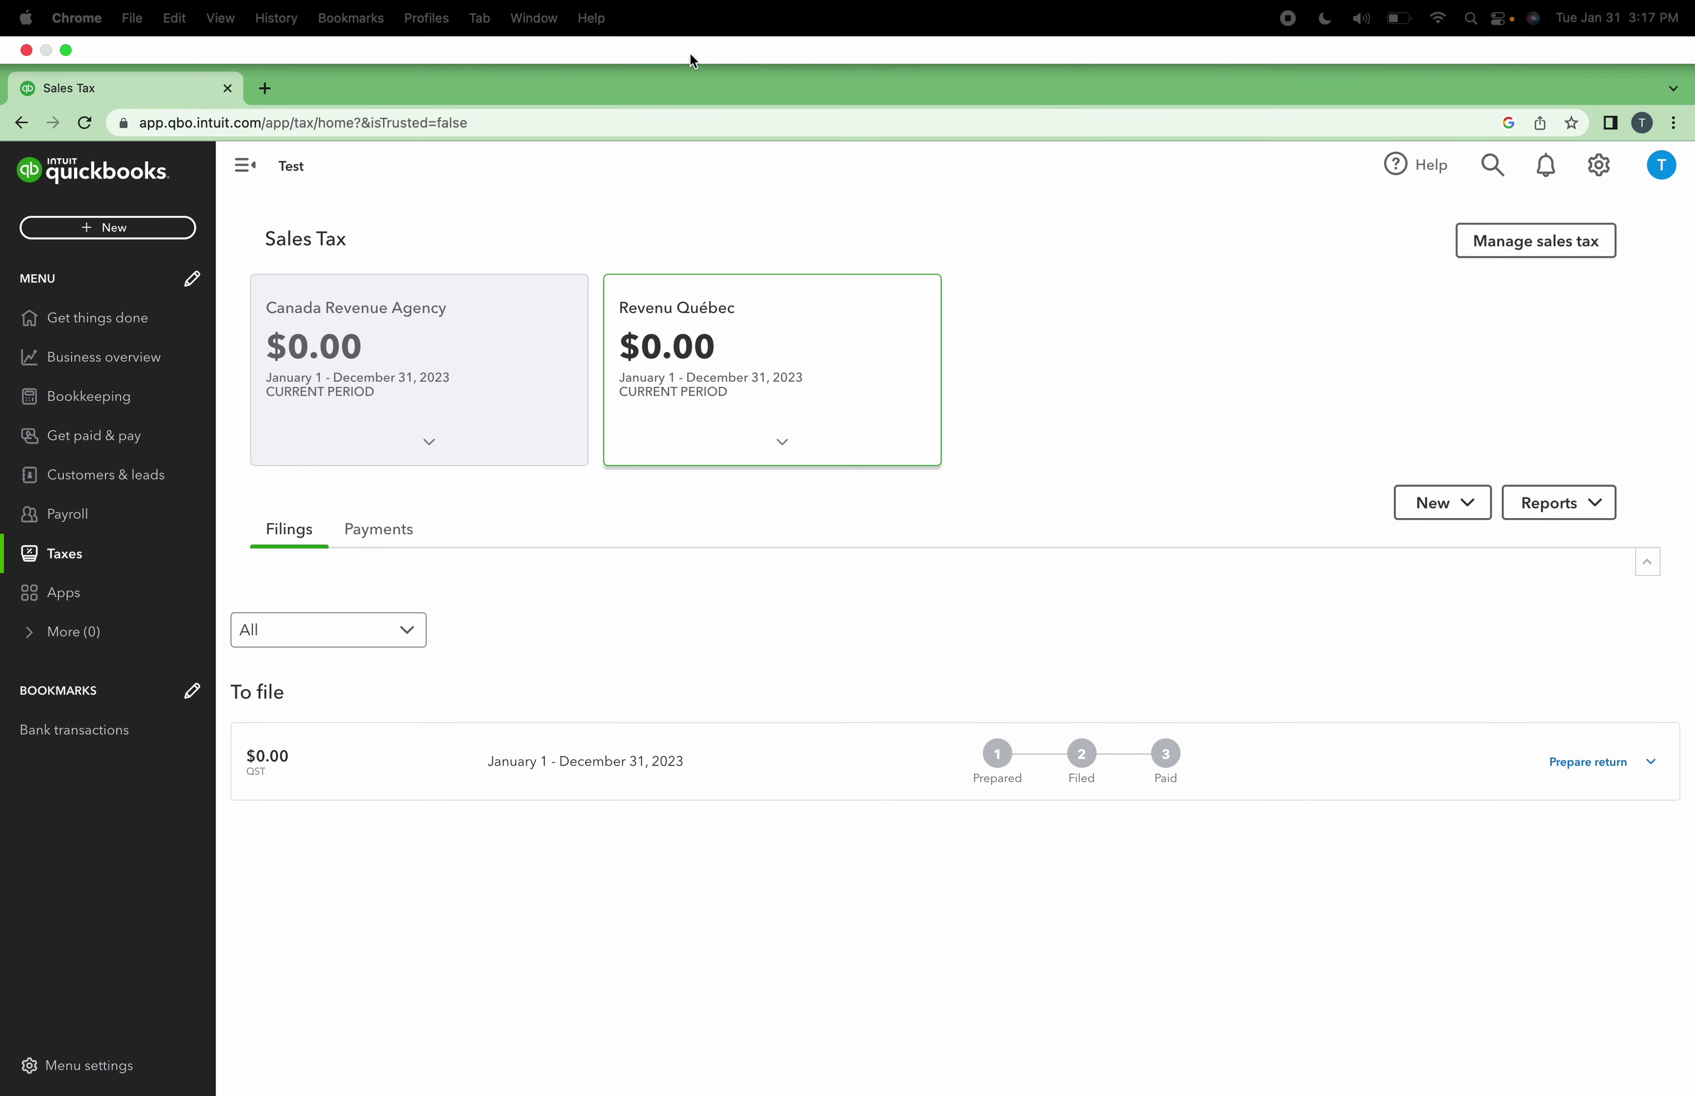
pyautogui.click(574, 112)
pyautogui.click(496, 121)
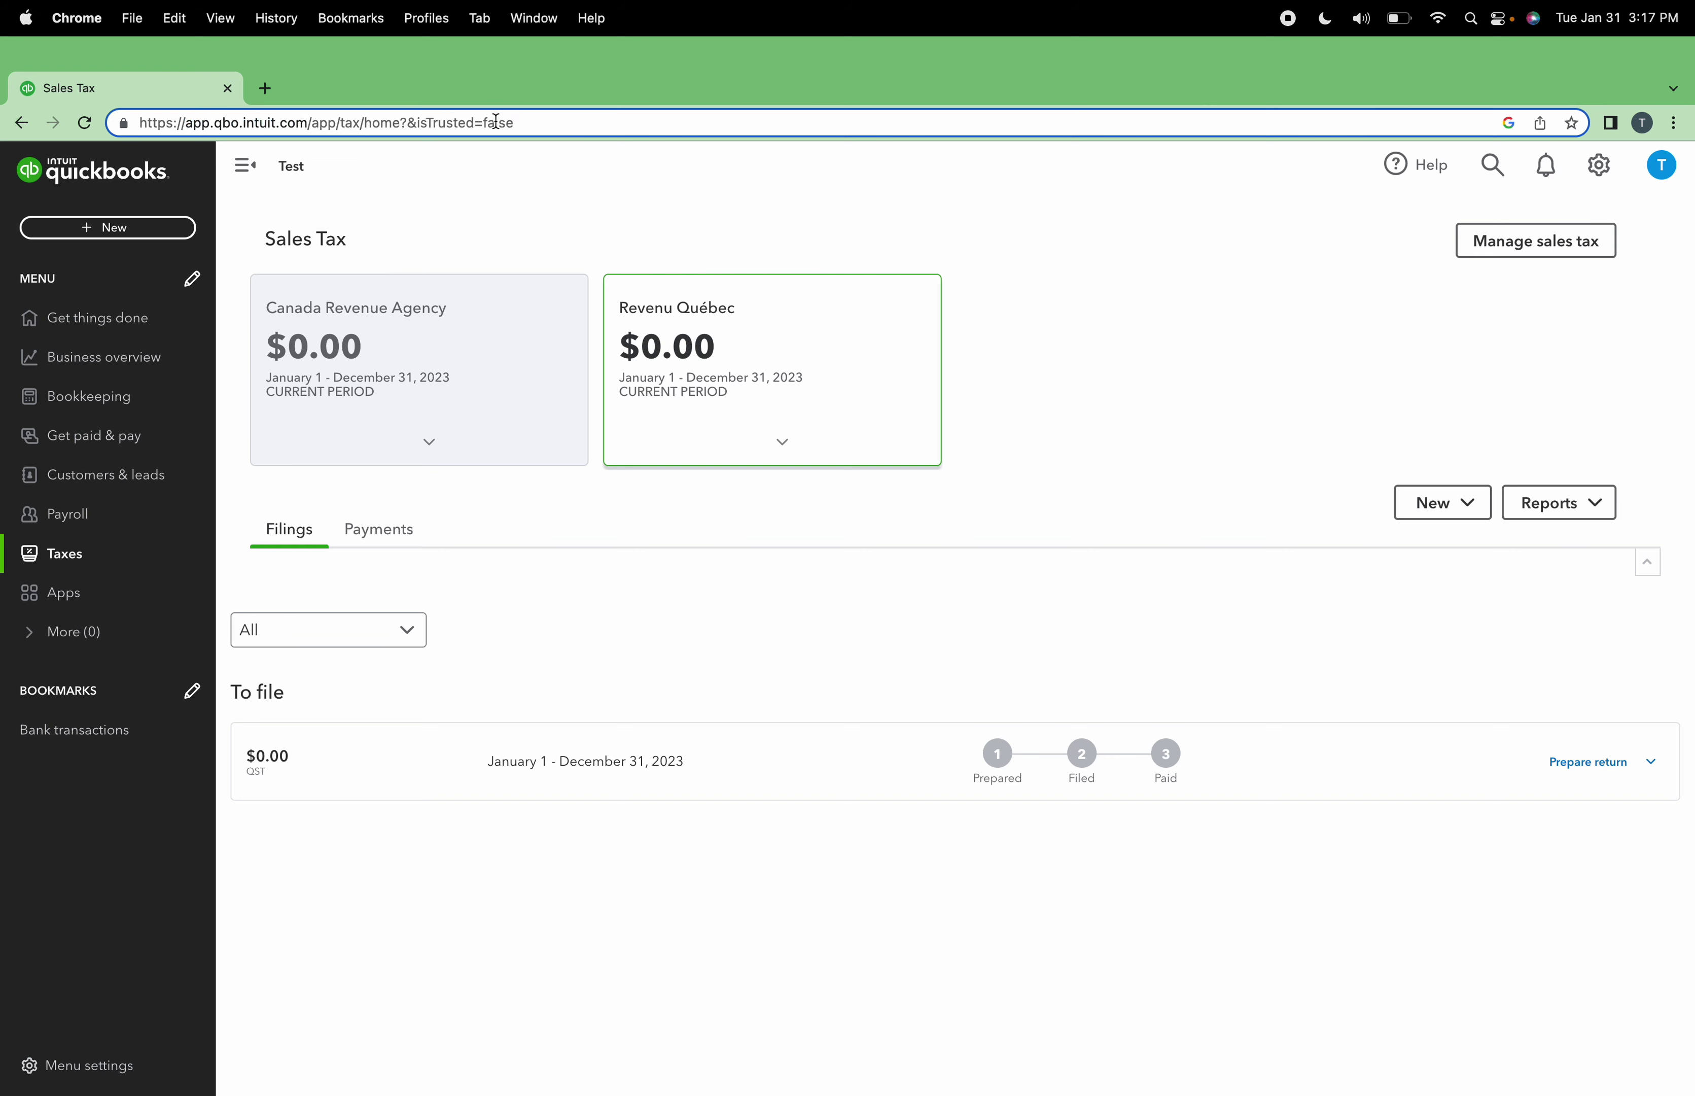
pyautogui.moveTo(530, 123); pyautogui.dragTo(345, 119)
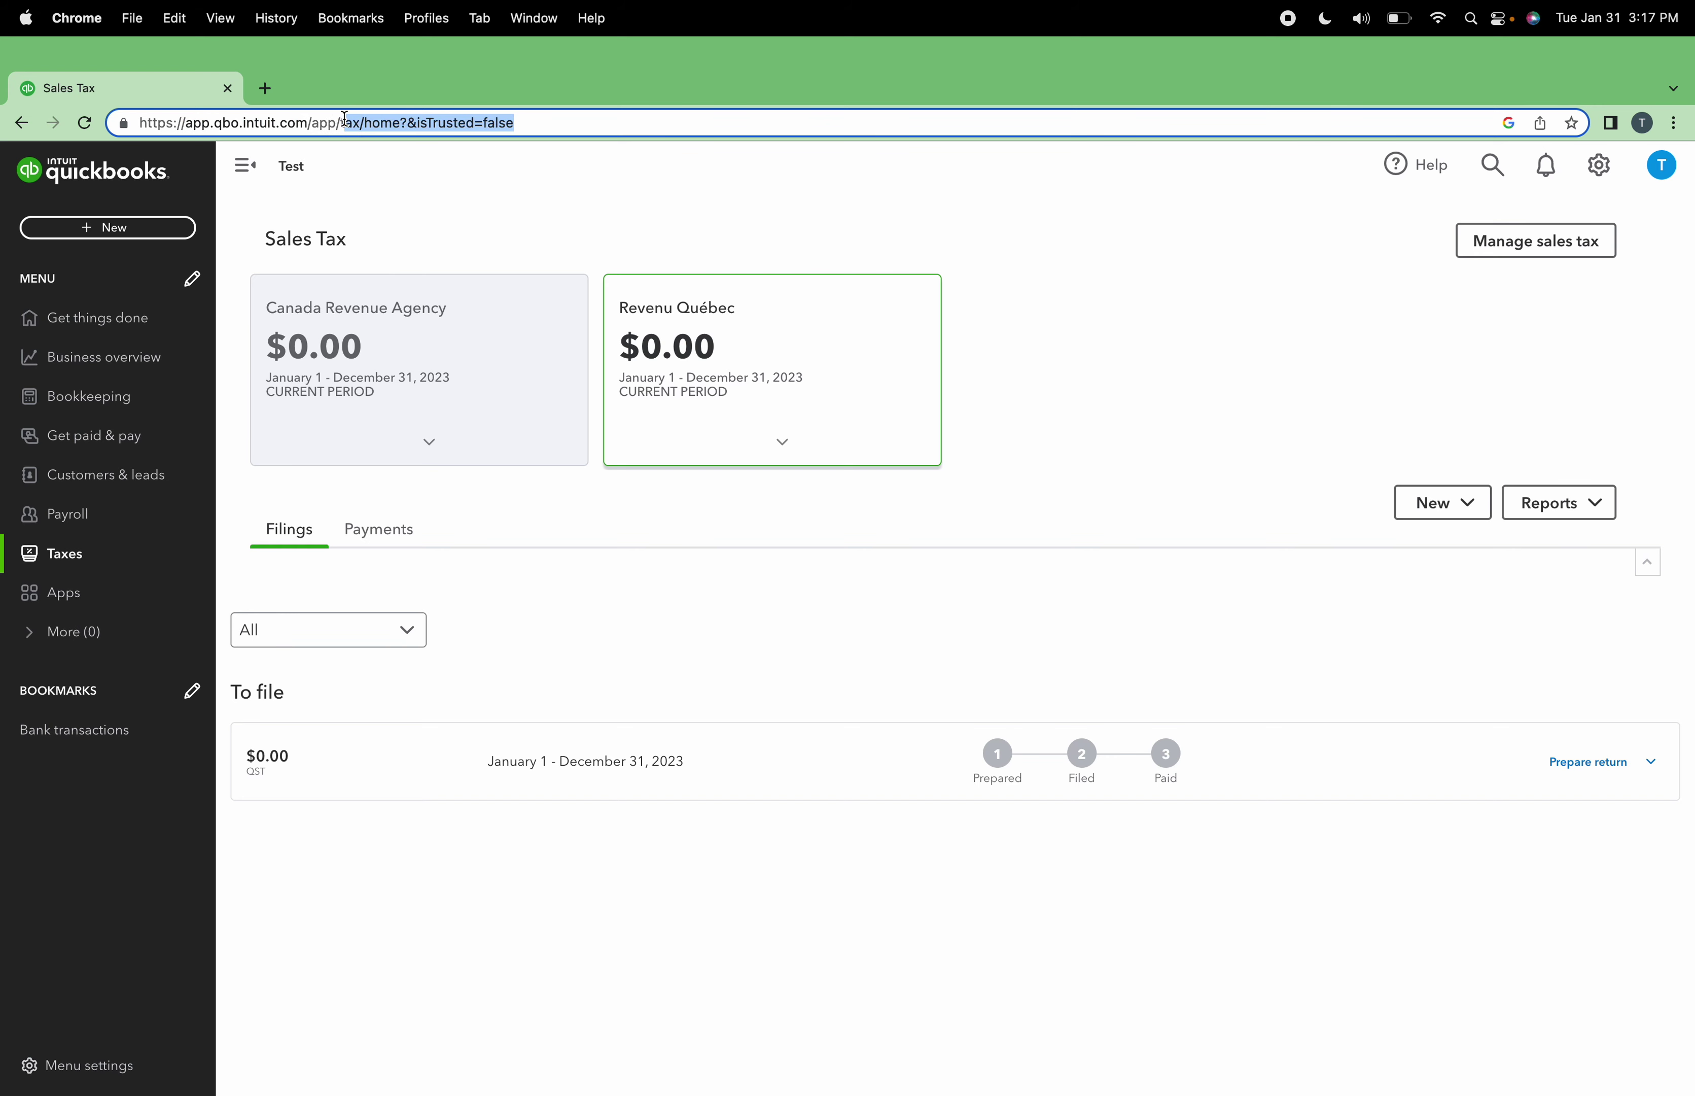
pyautogui.press('BackSpace')
pyautogui.press('BackSpace')
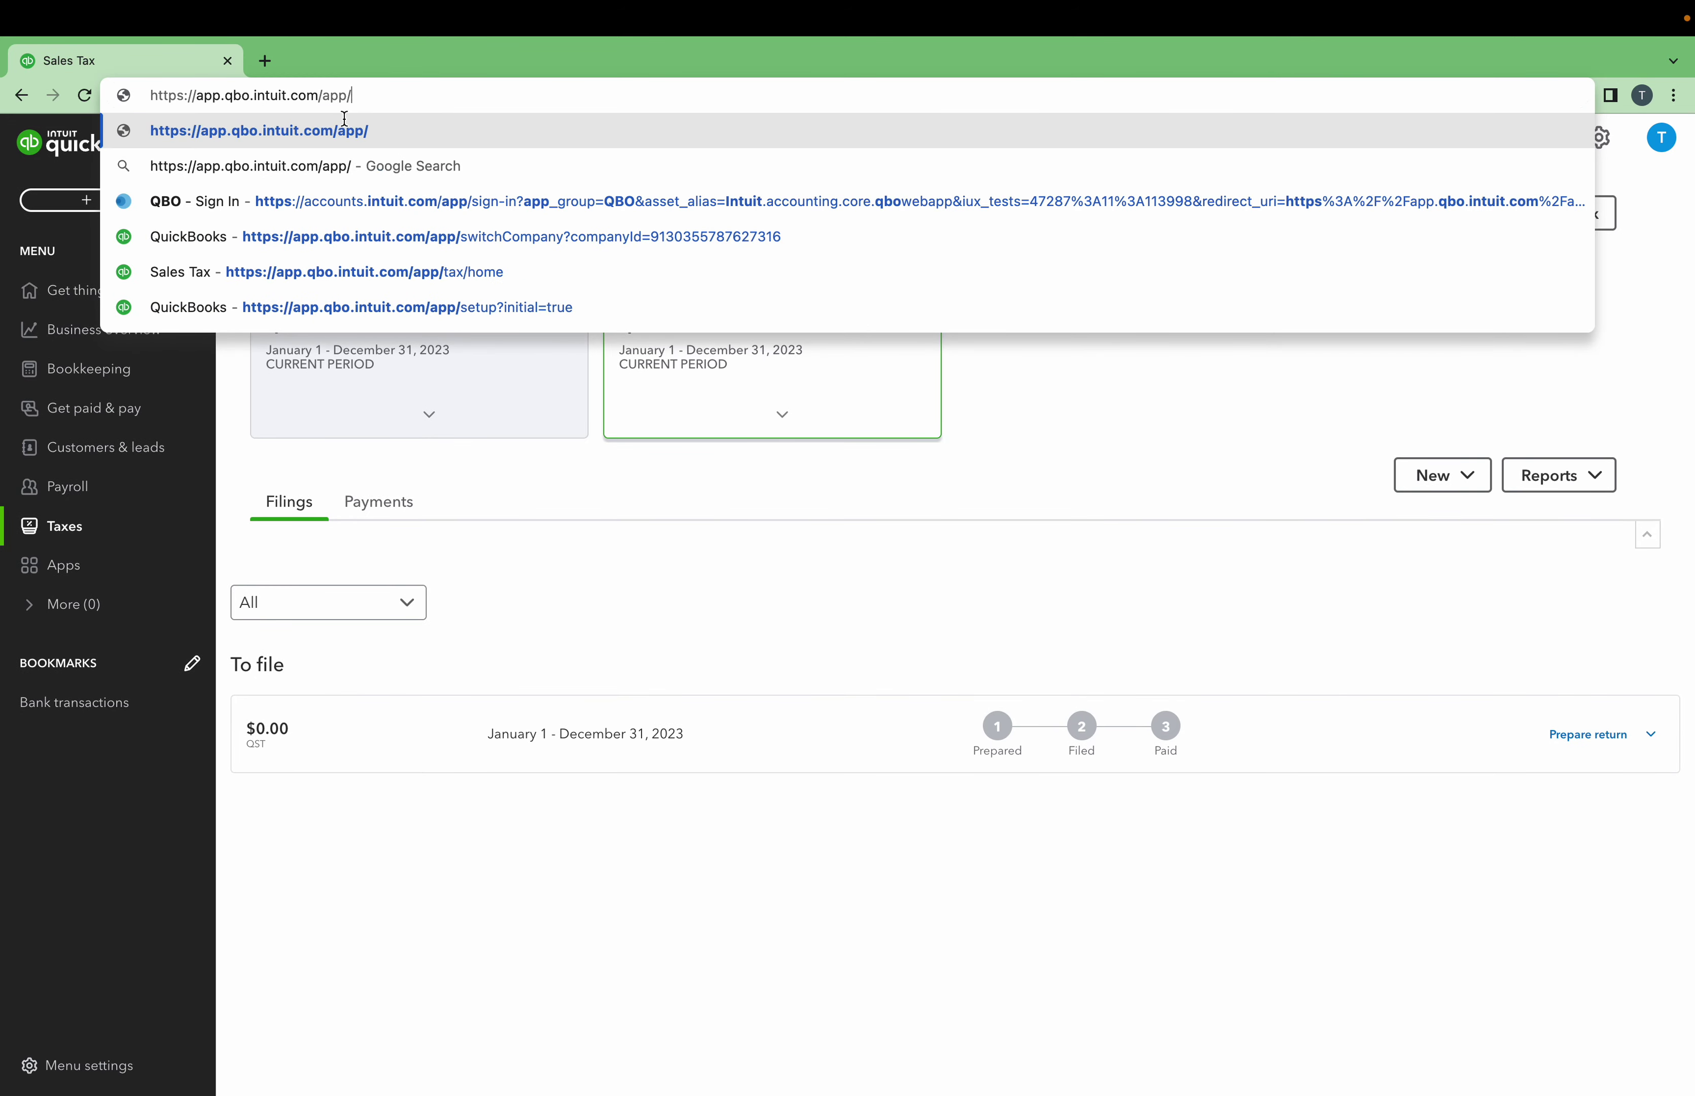
pyautogui.write('purg')
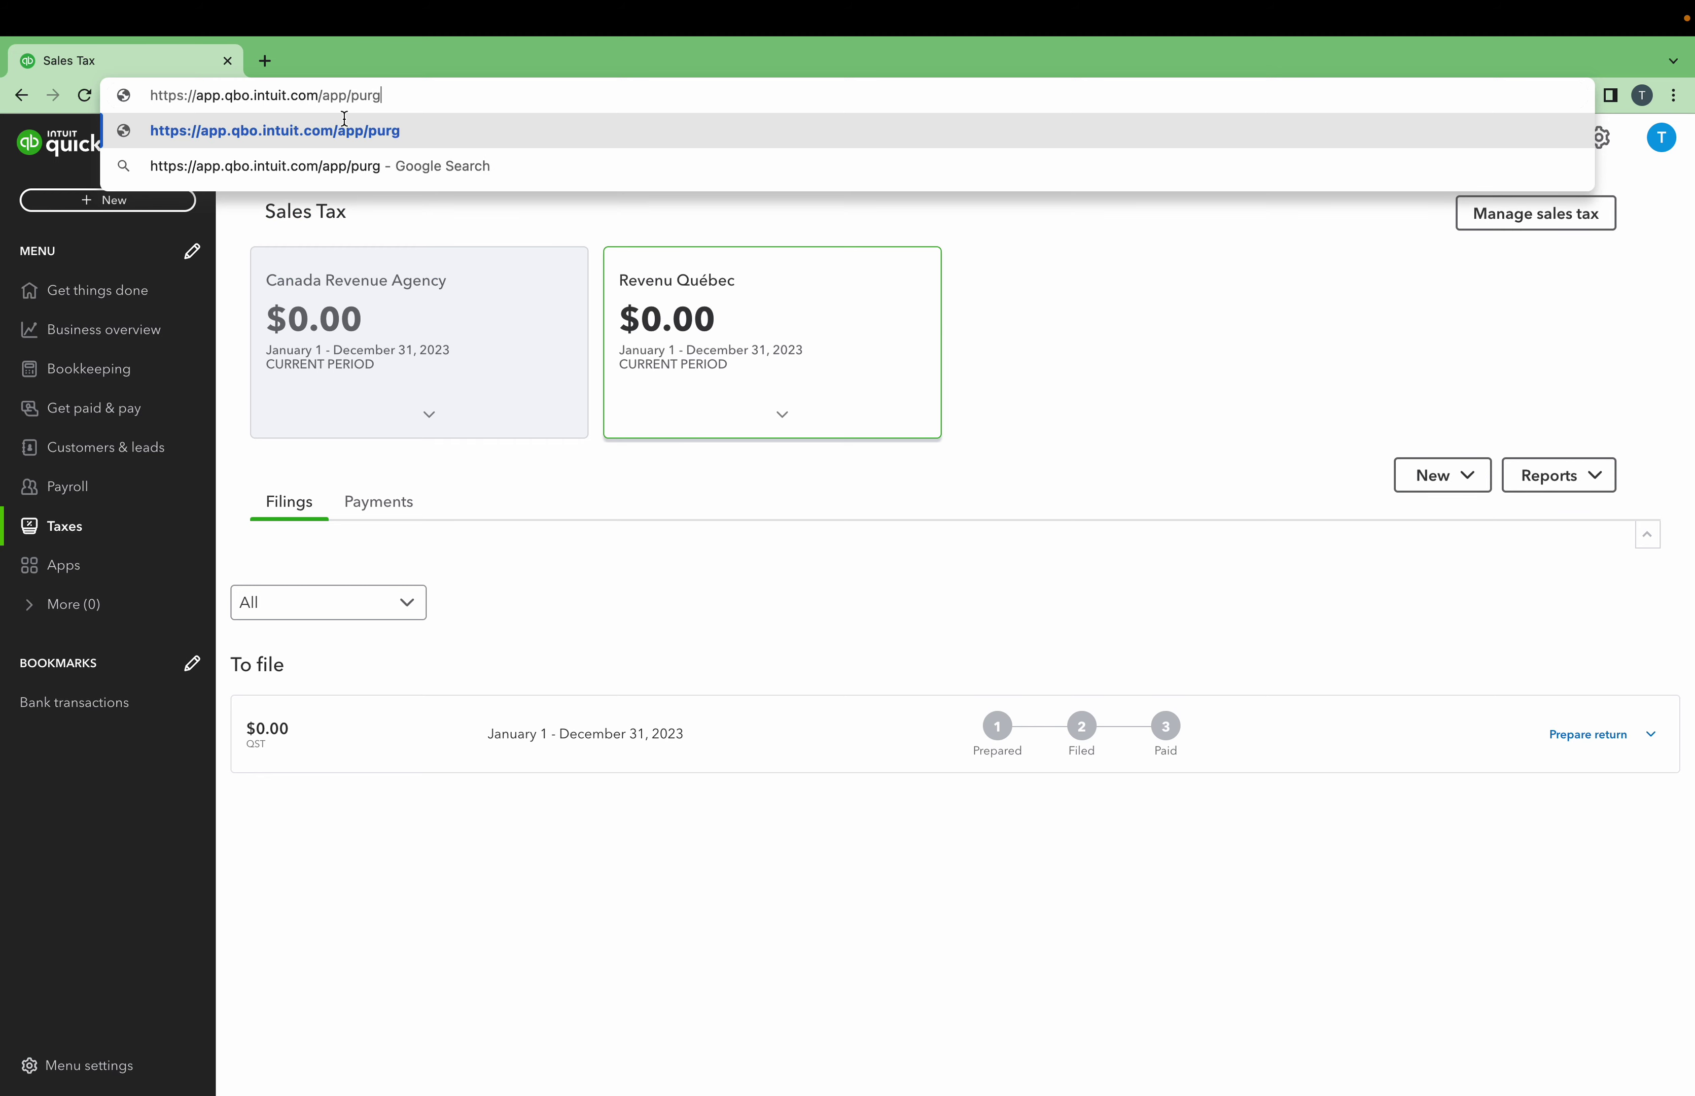
pyautogui.write('eco')
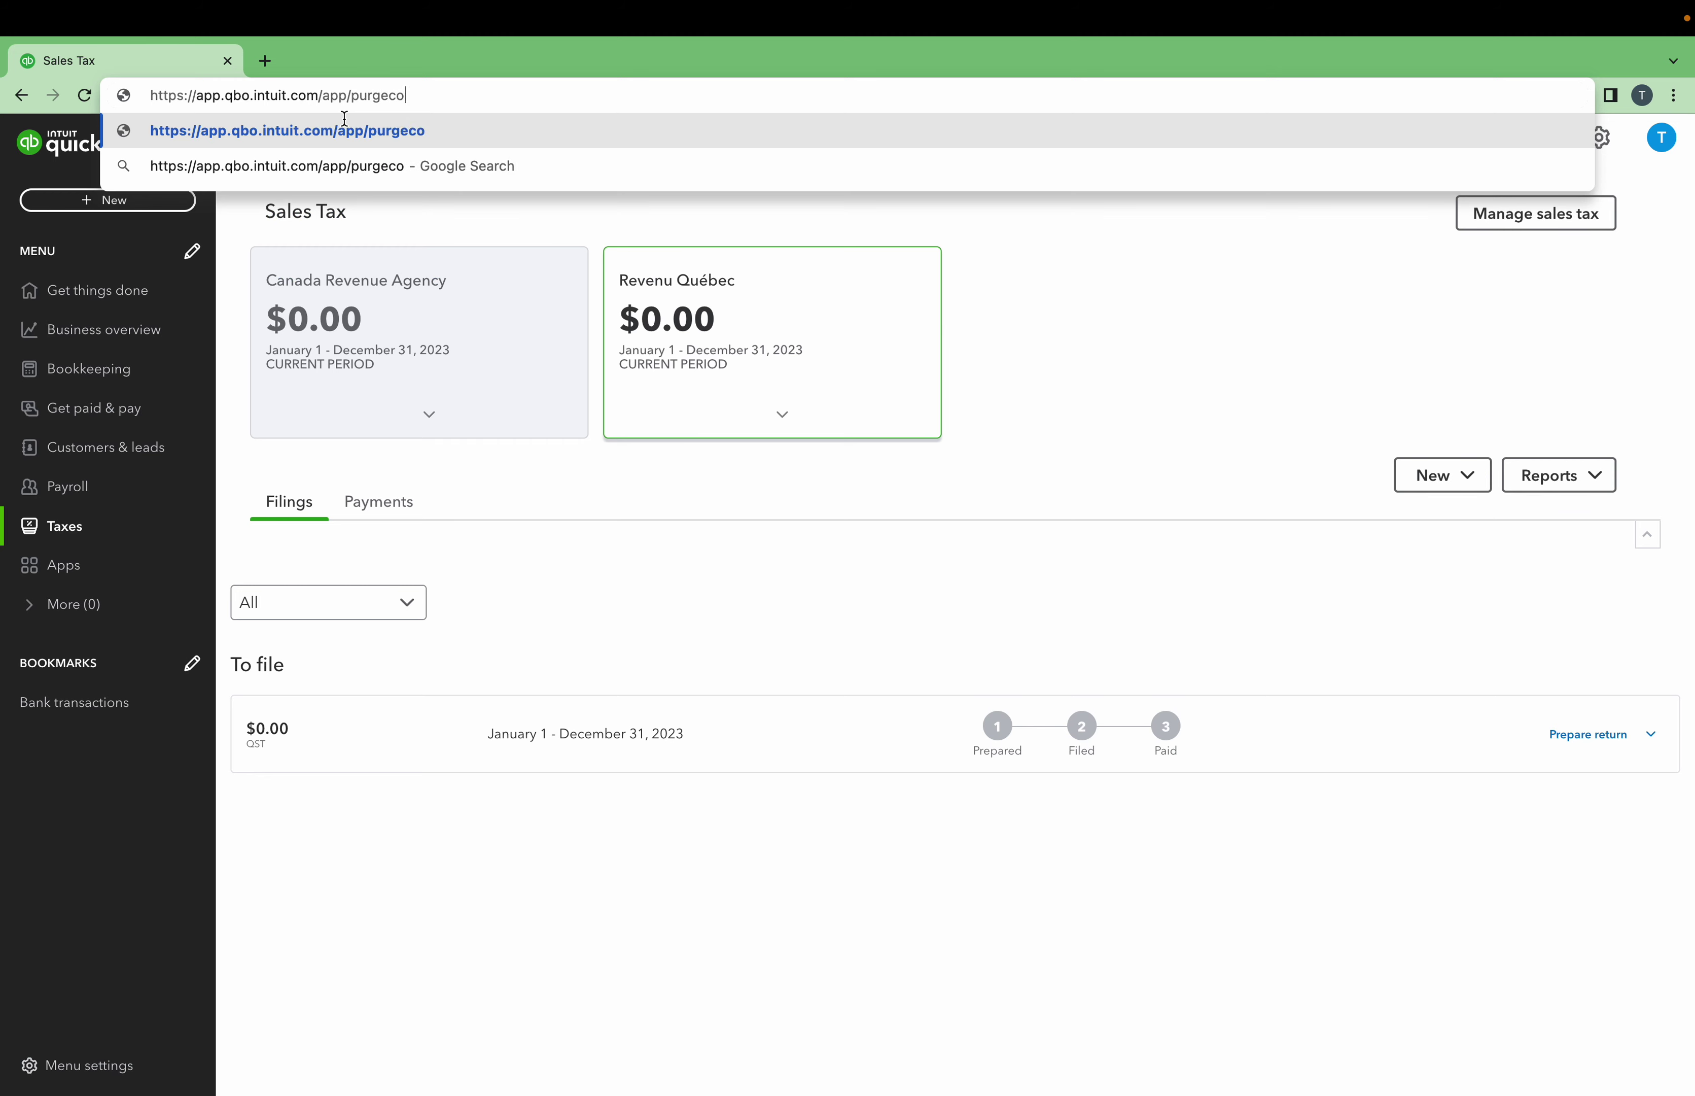
pyautogui.write('mpan')
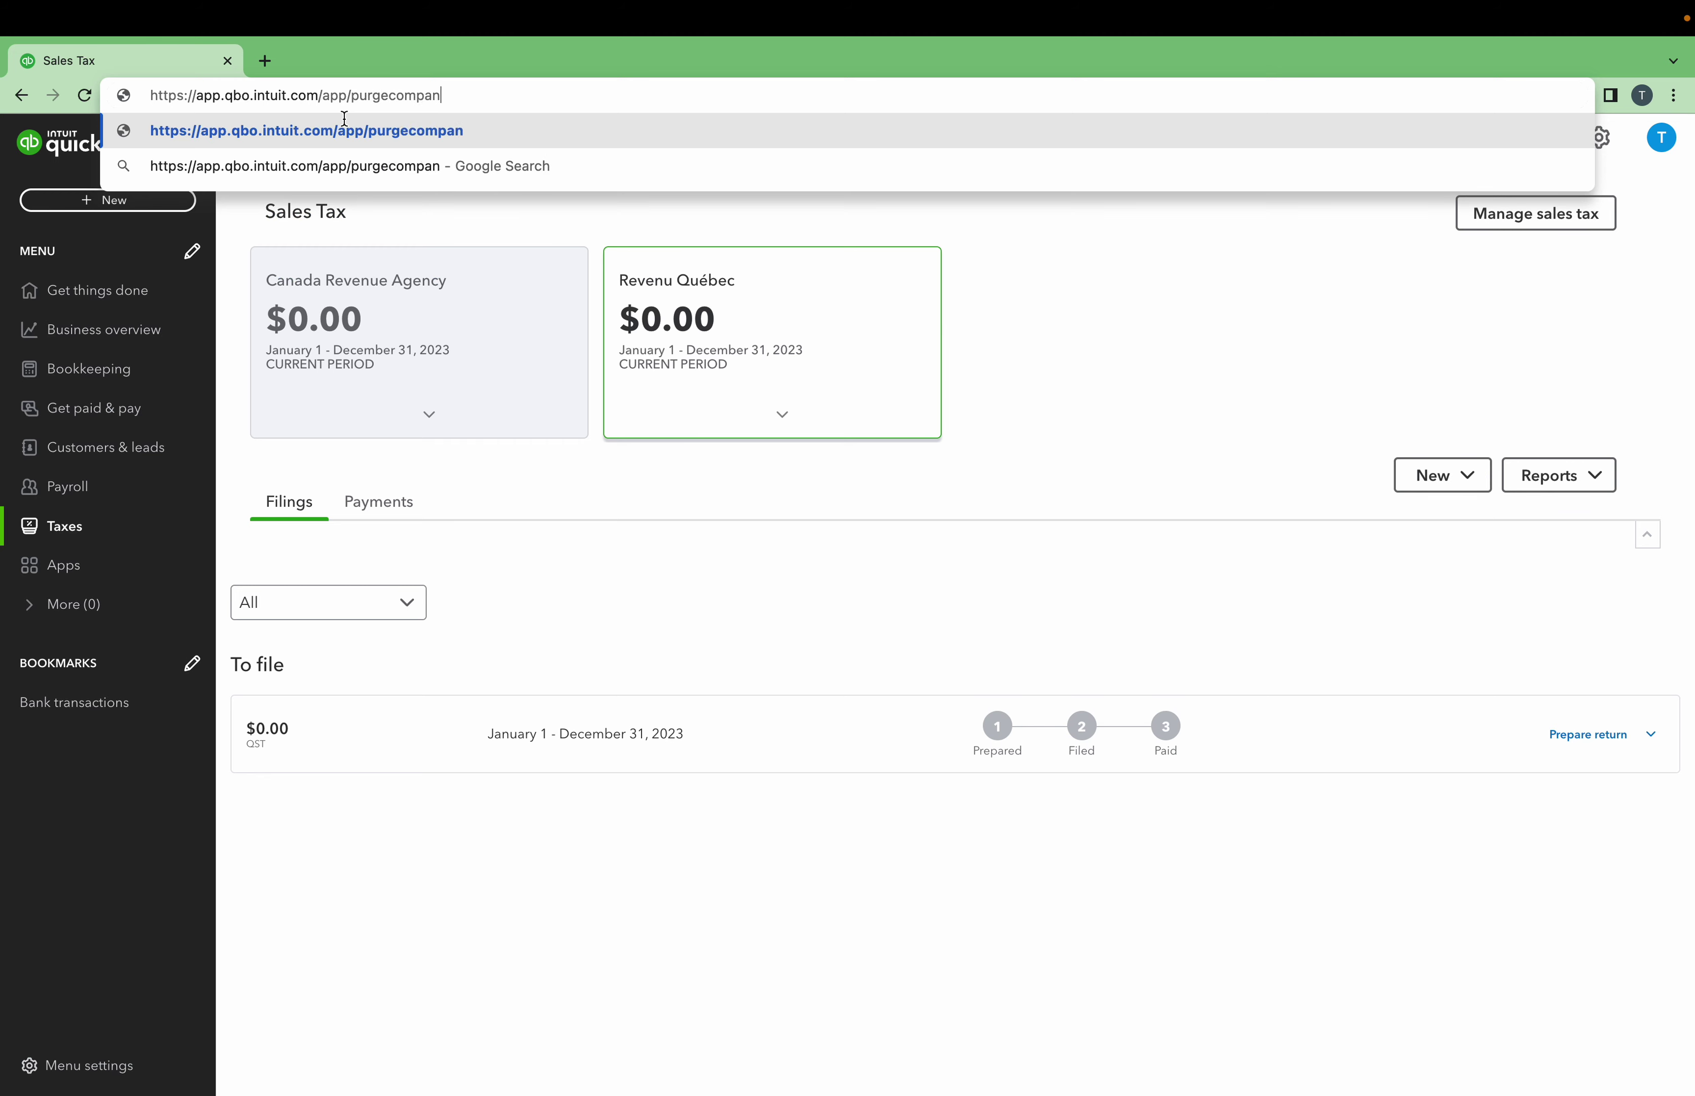
pyautogui.write('y')
pyautogui.press('Return')
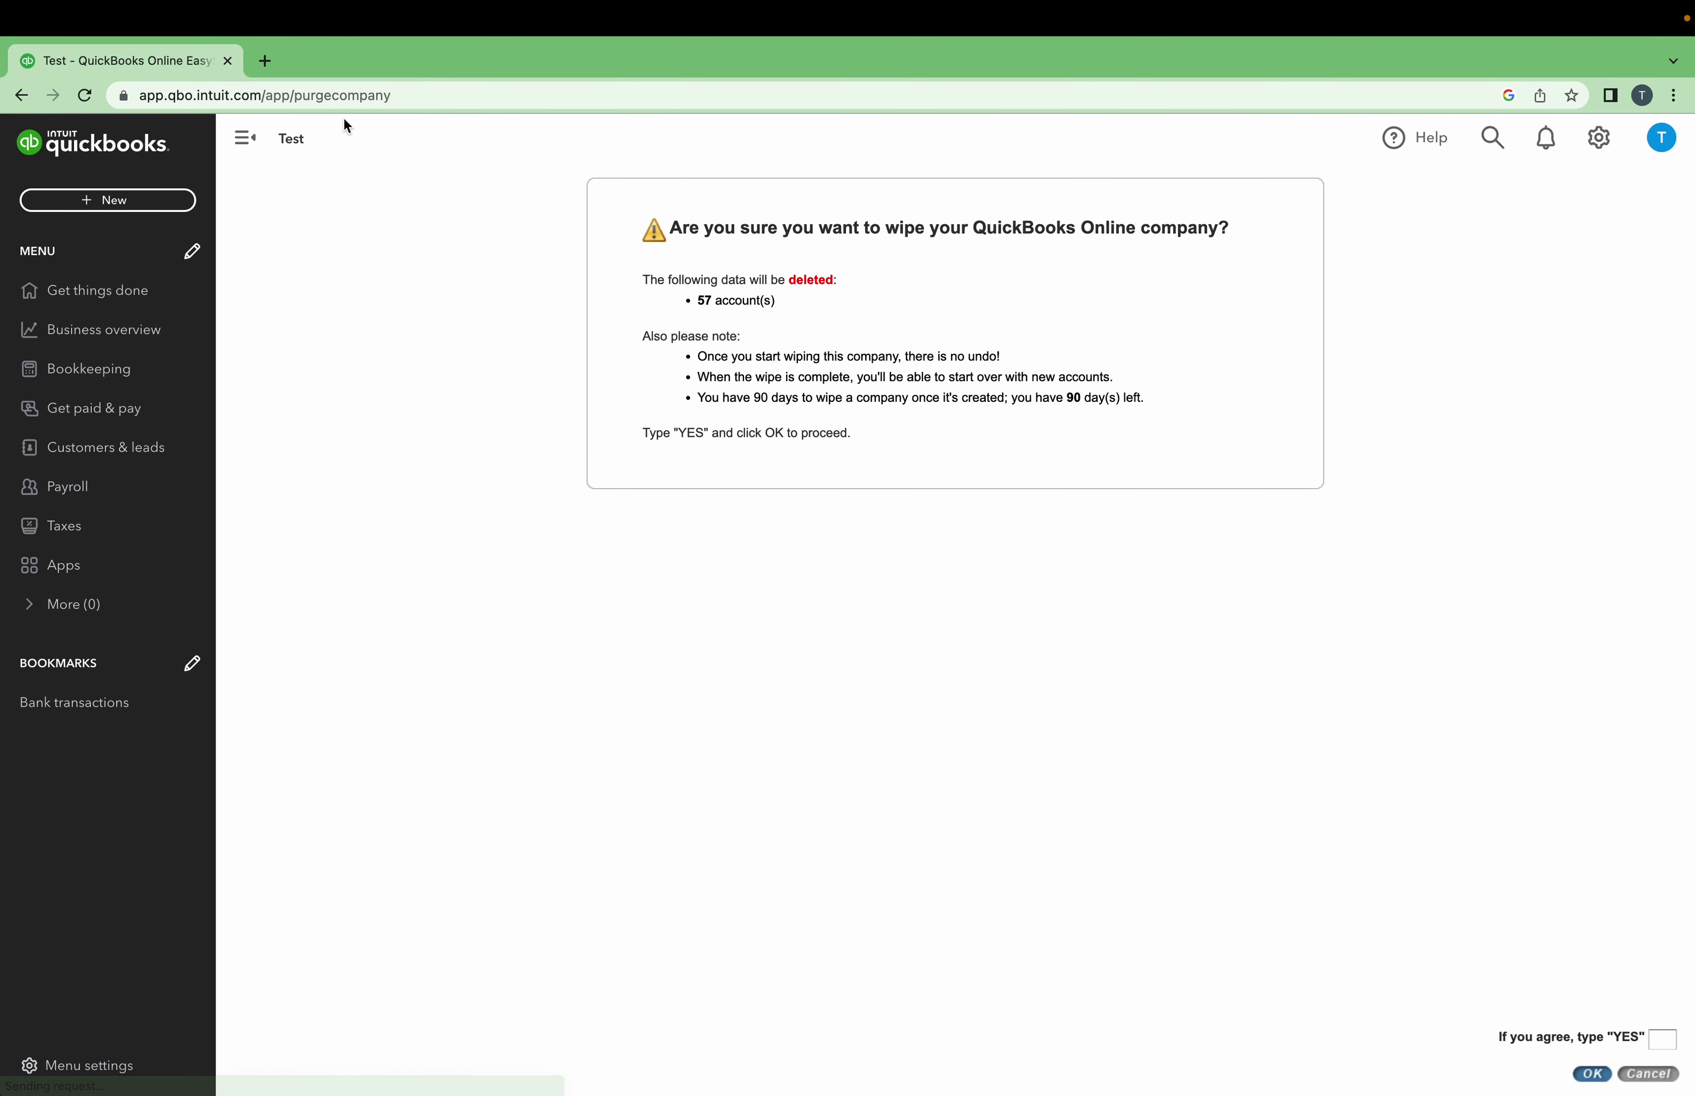
# Review the data listed for deletion and agree to wipe the company by entering YES.
pyautogui.moveTo(678, 305); pyautogui.dragTo(784, 299)
pyautogui.click(1662, 1042)
pyautogui.write('Y')
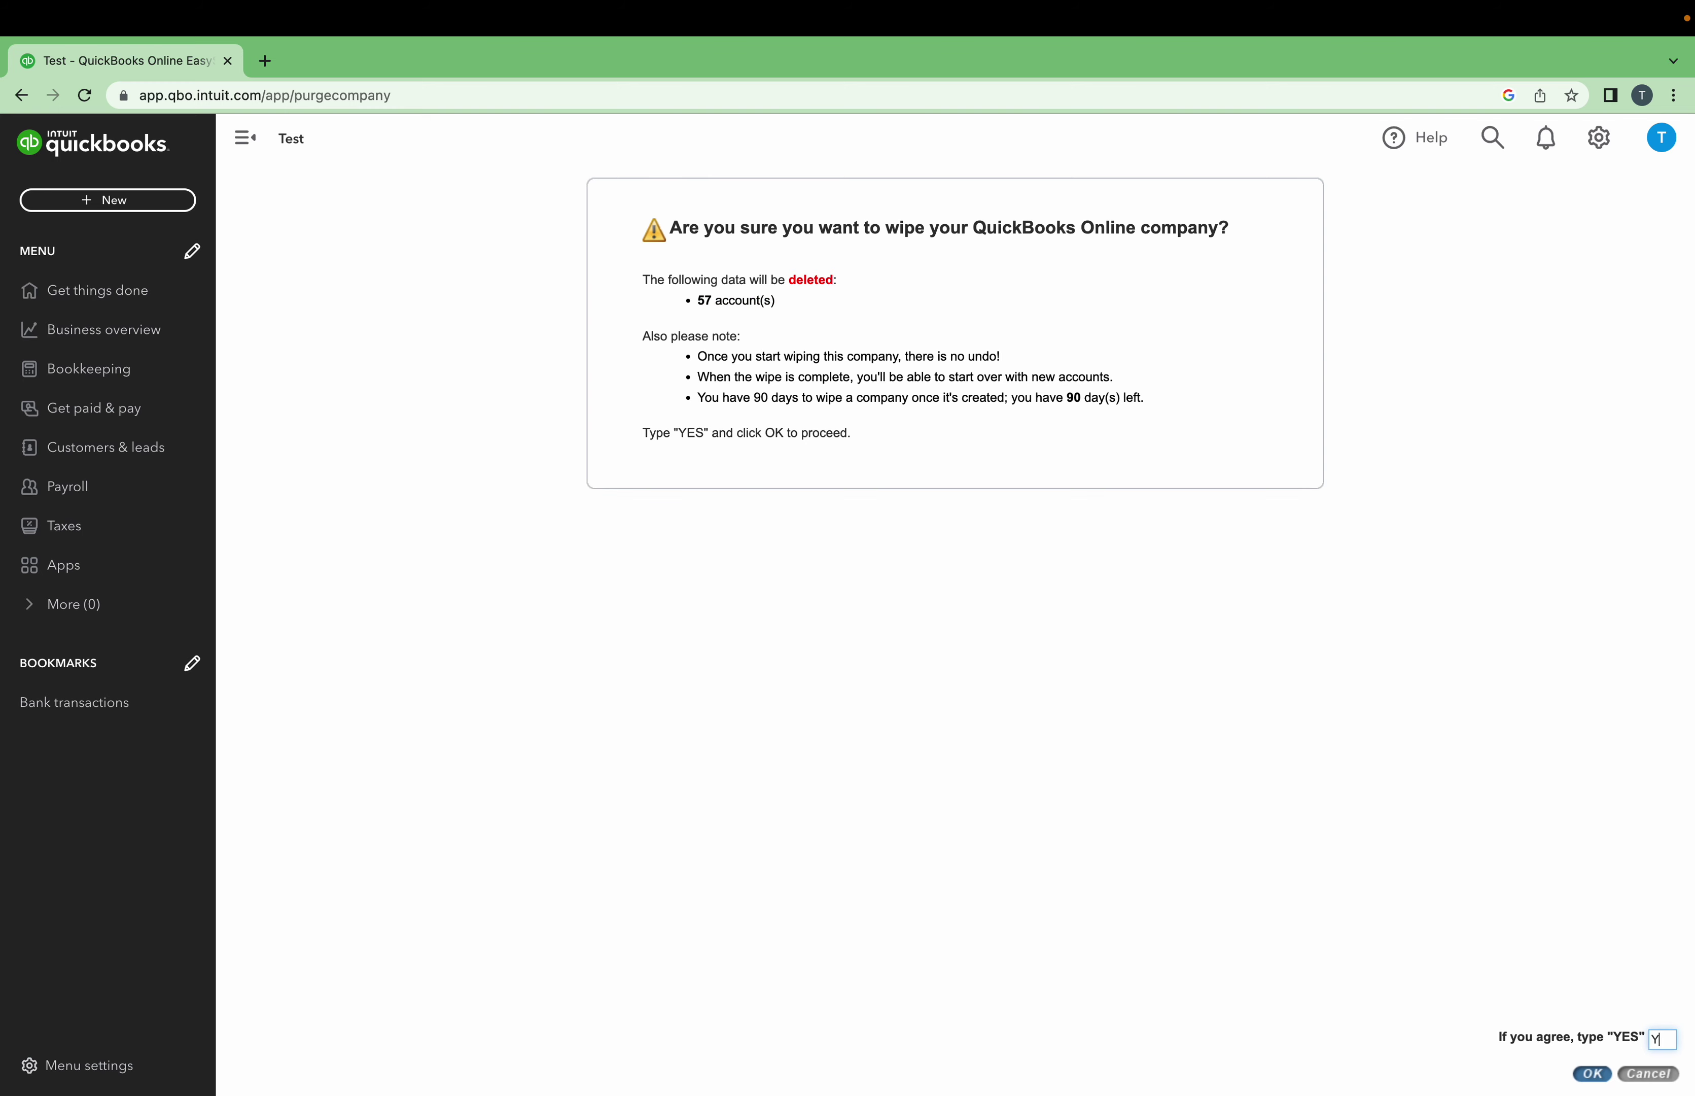
pyautogui.write('ES')
pyautogui.click(1595, 1075)
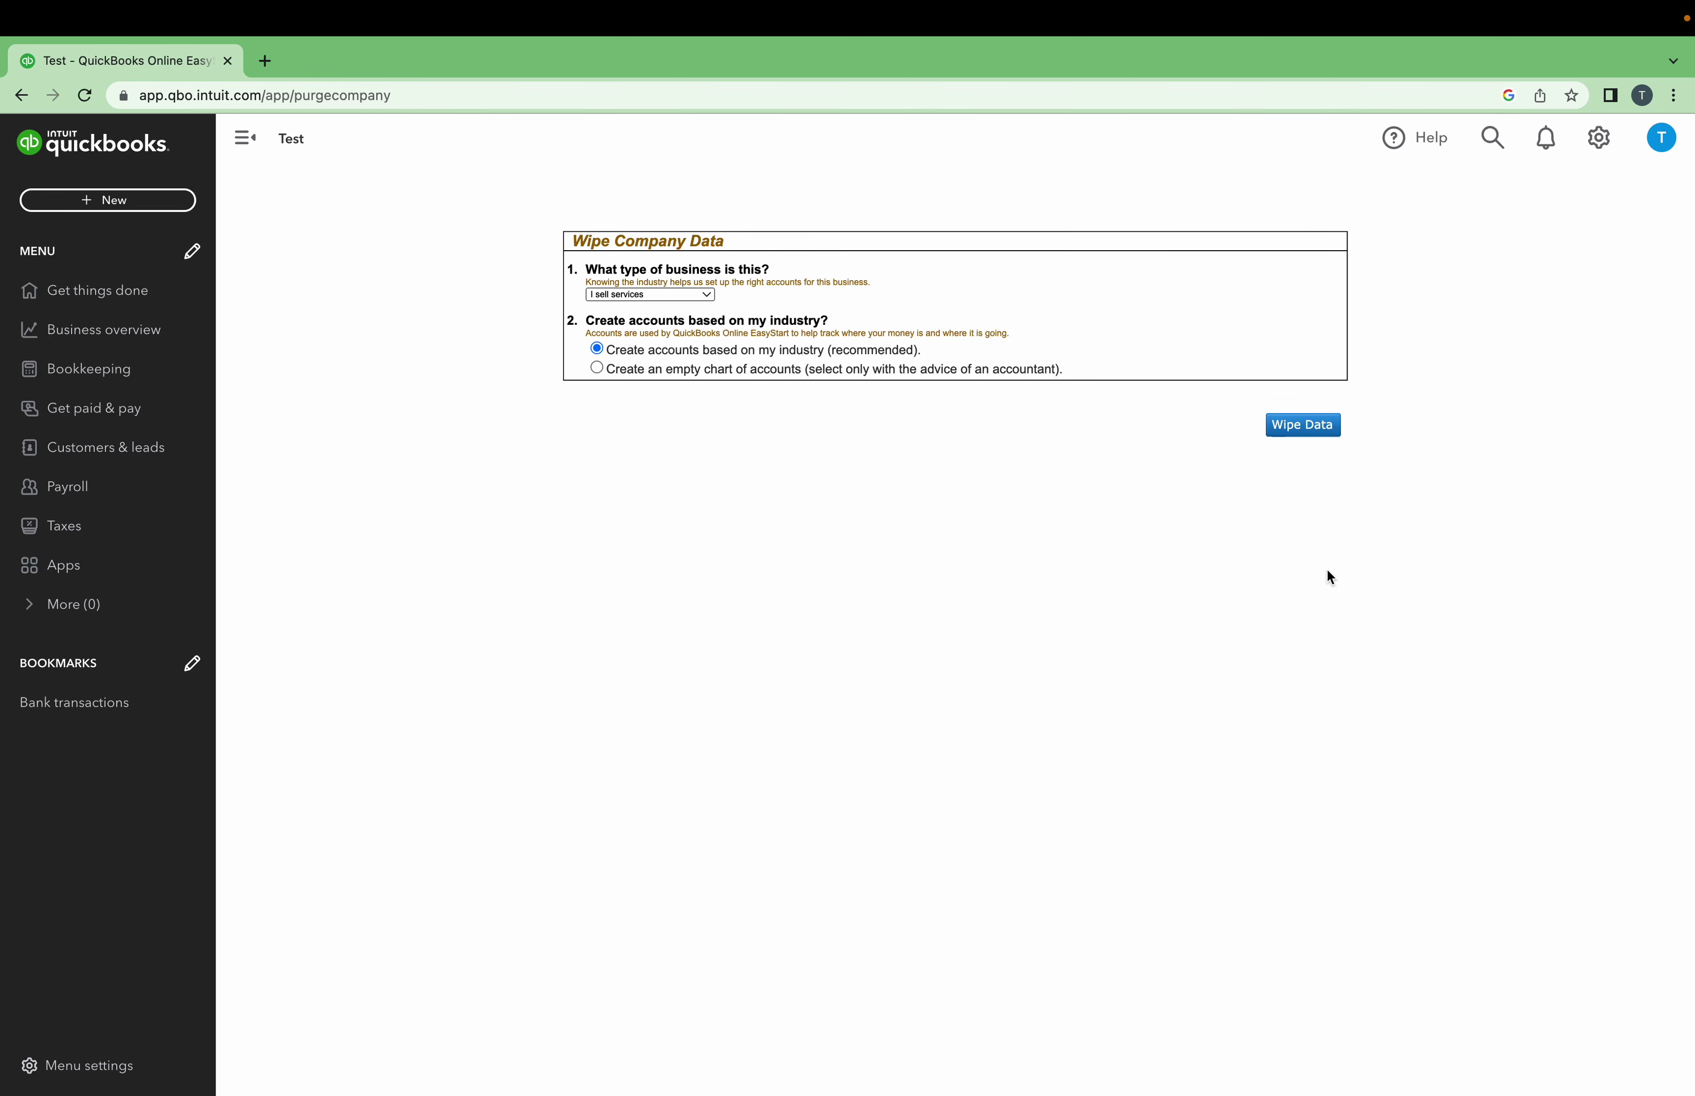
# Wipe the company data, keeping "I sell services" as business type and accounts created based on the industry.
pyautogui.click(676, 294)
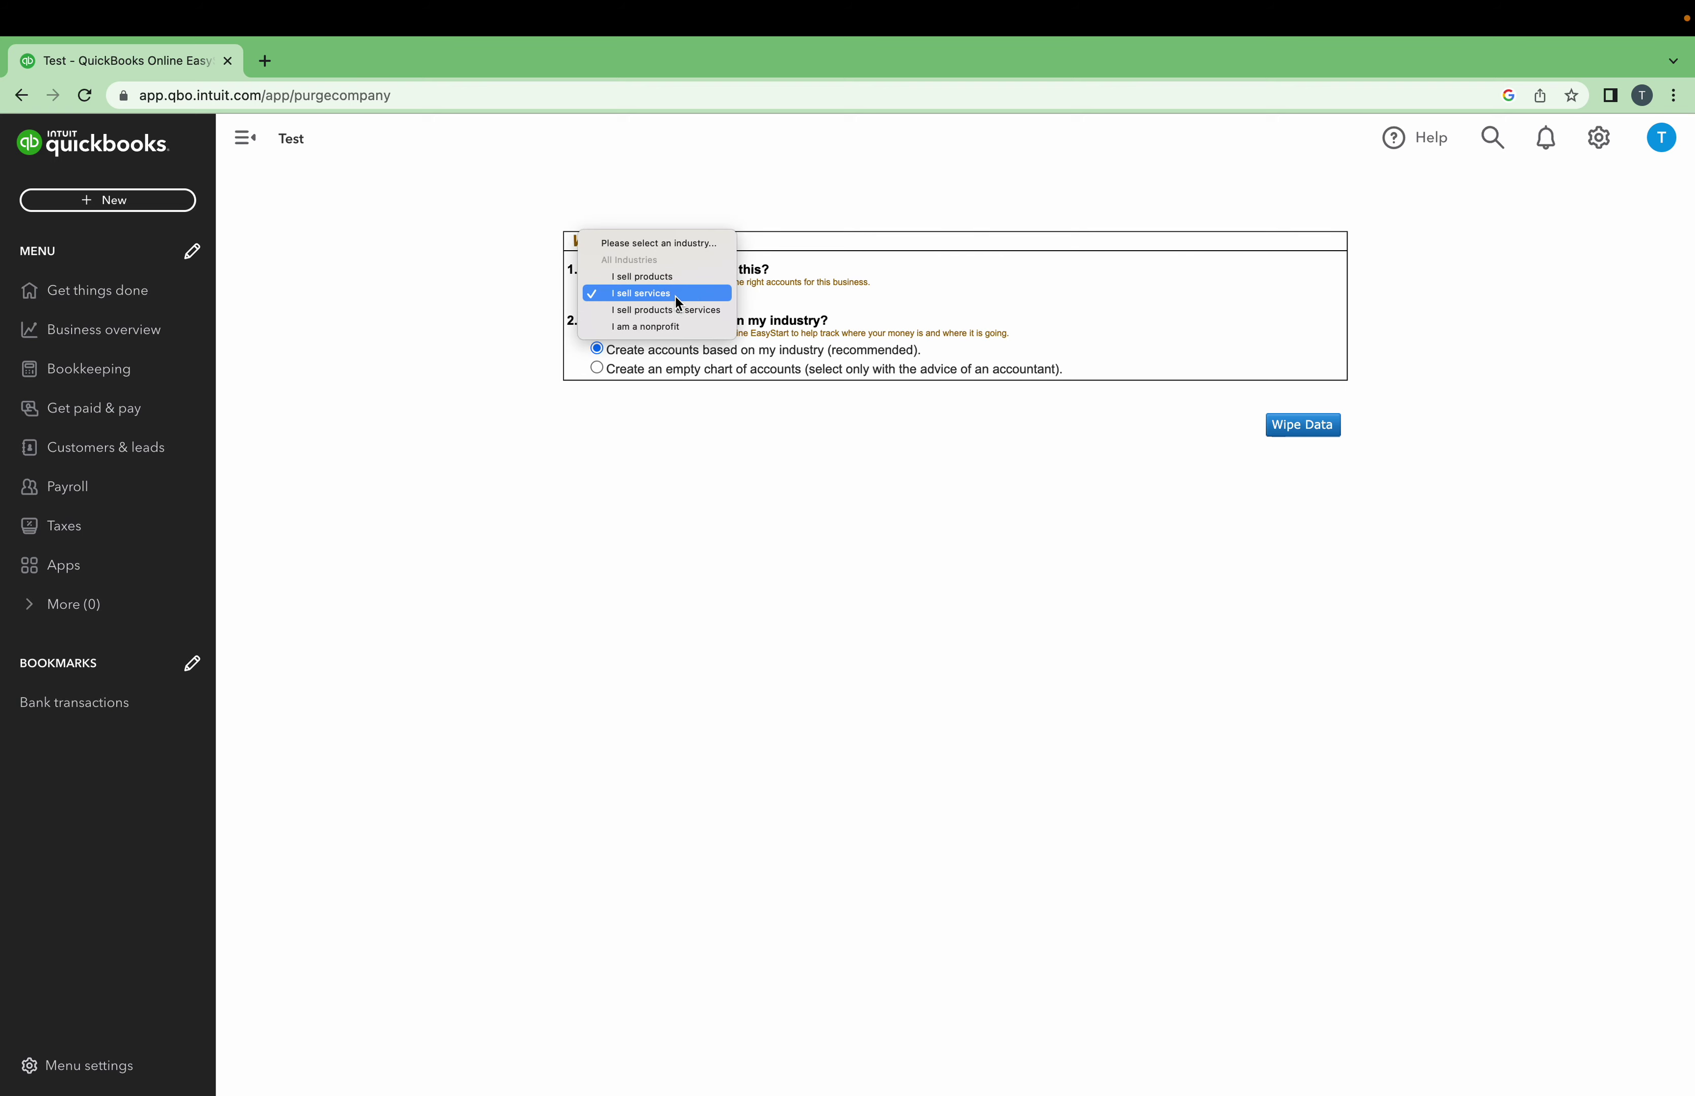
pyautogui.click(676, 298)
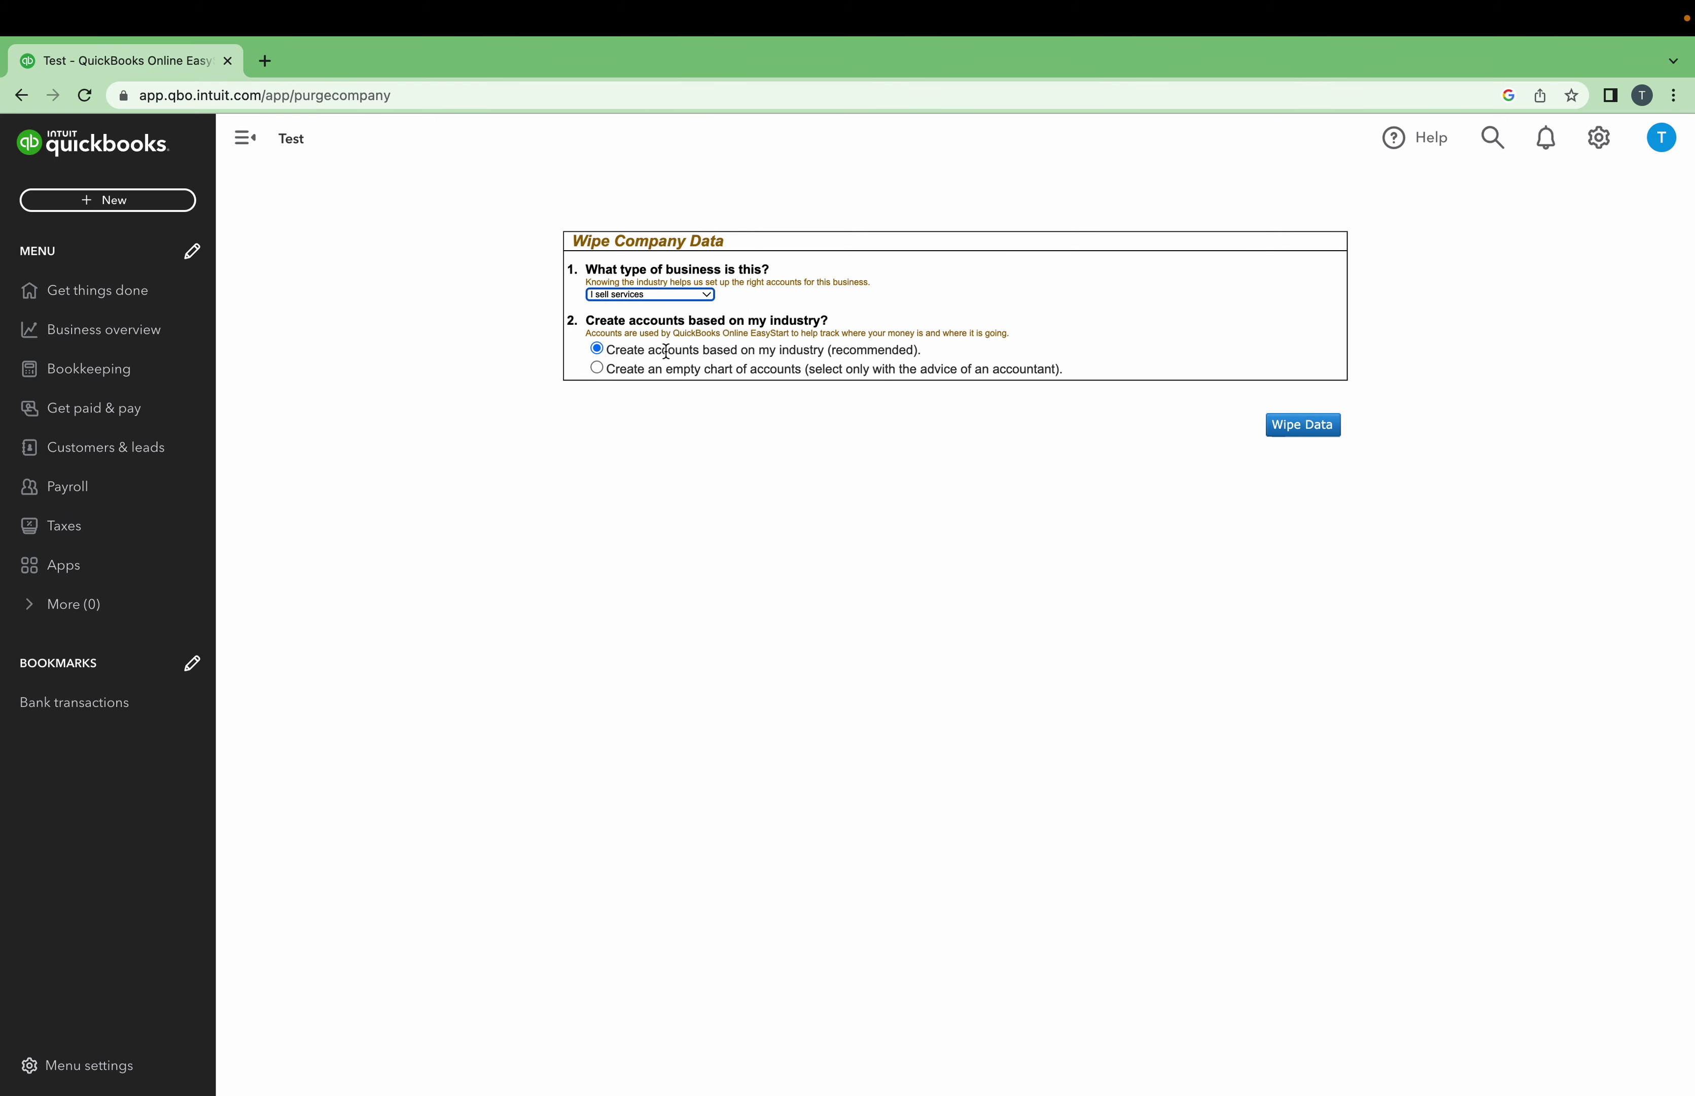
pyautogui.moveTo(645, 350); pyautogui.dragTo(824, 350)
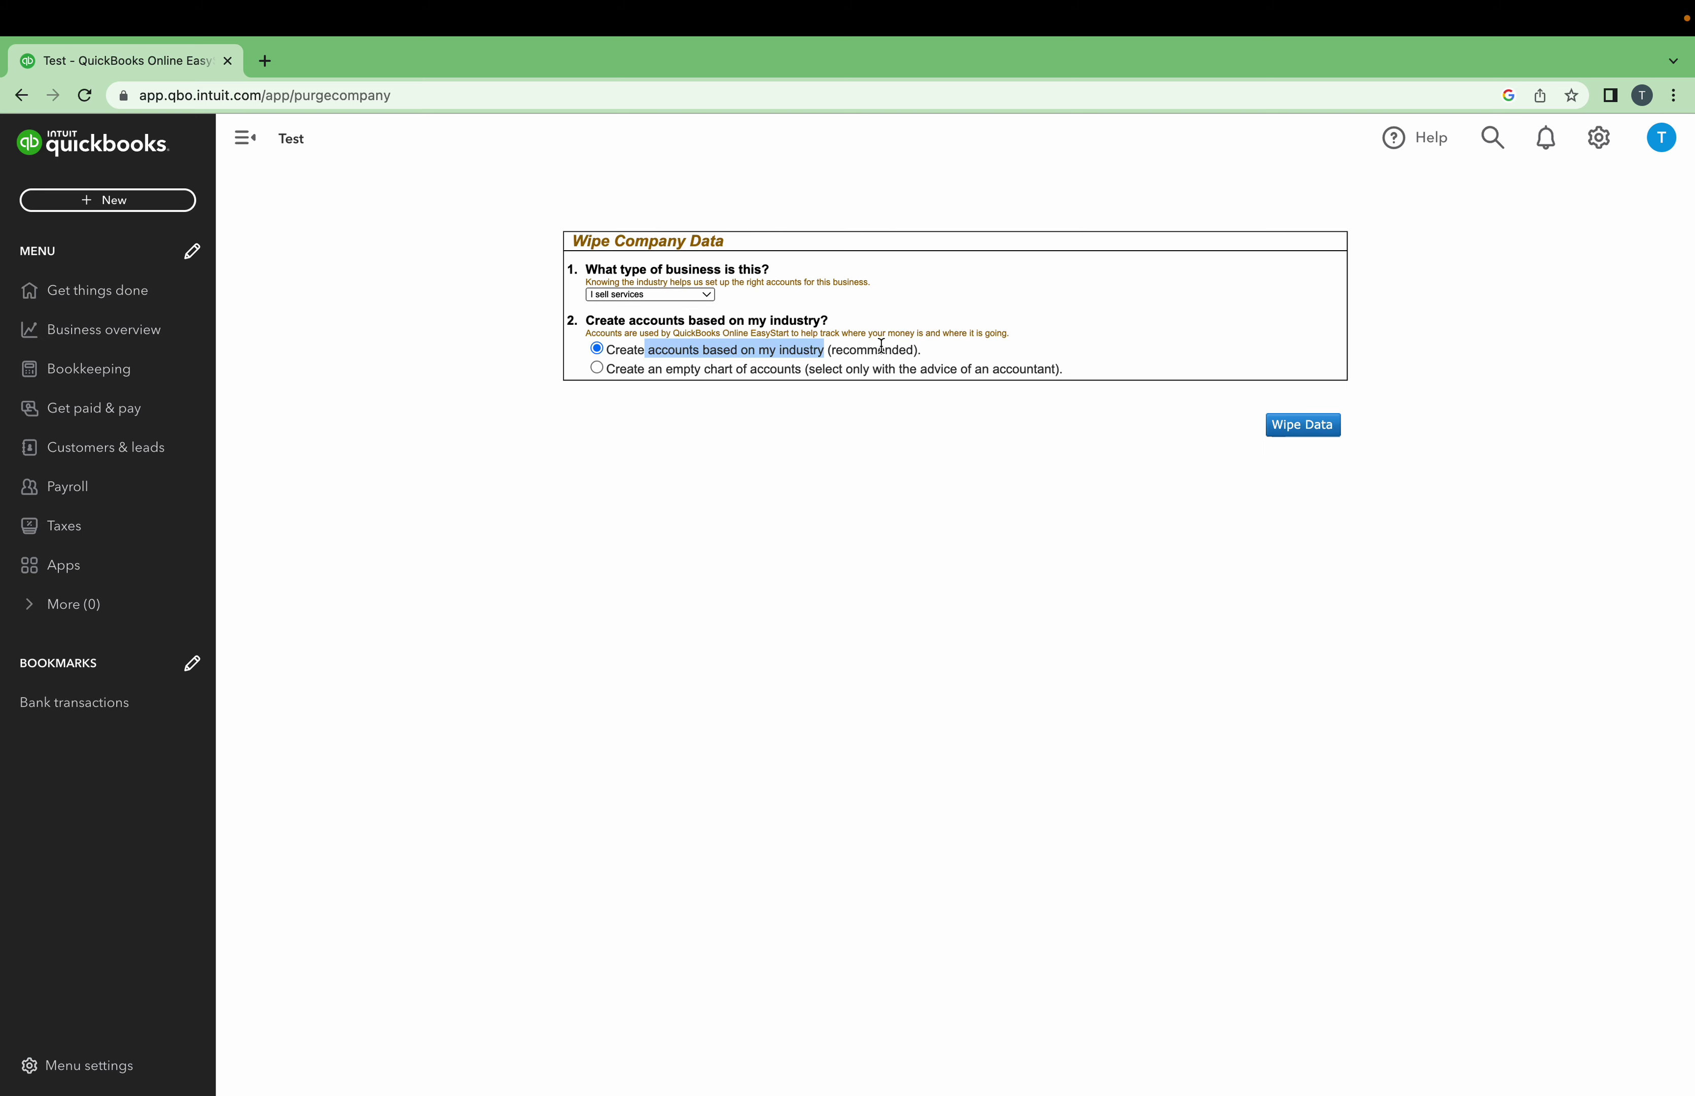
pyautogui.moveTo(732, 369); pyautogui.dragTo(818, 363)
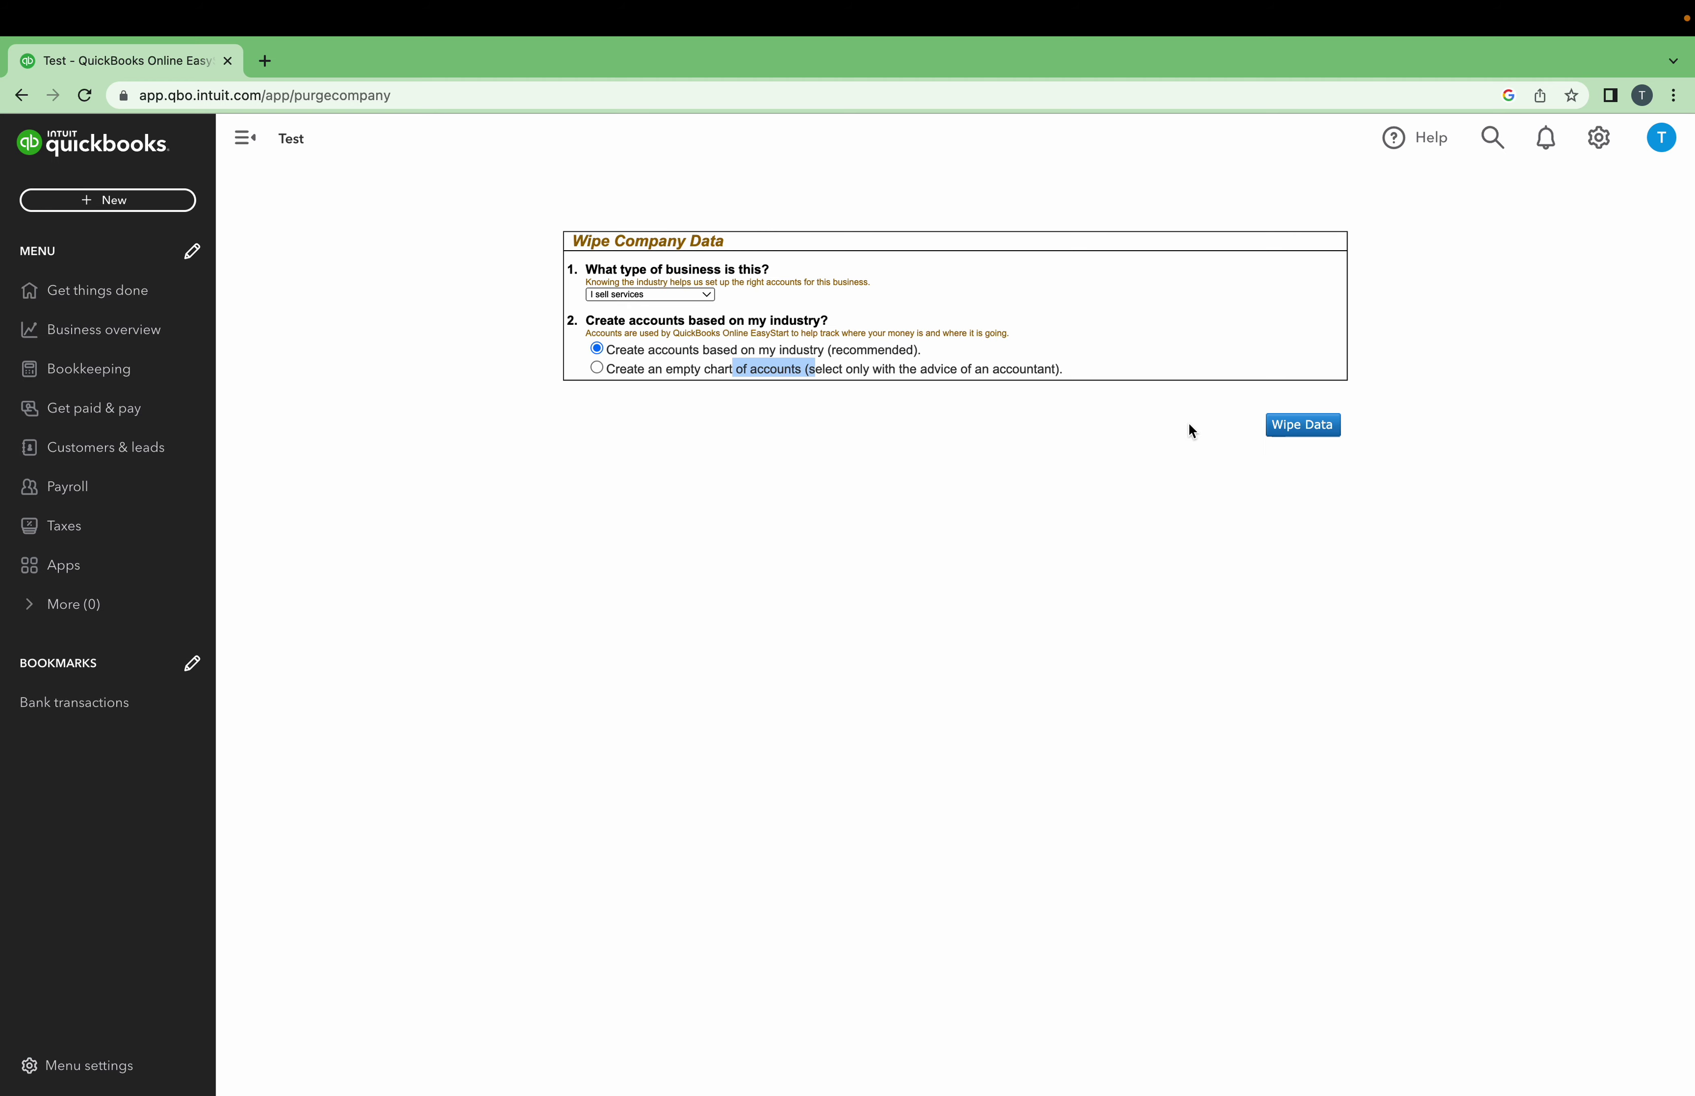
pyautogui.click(1302, 425)
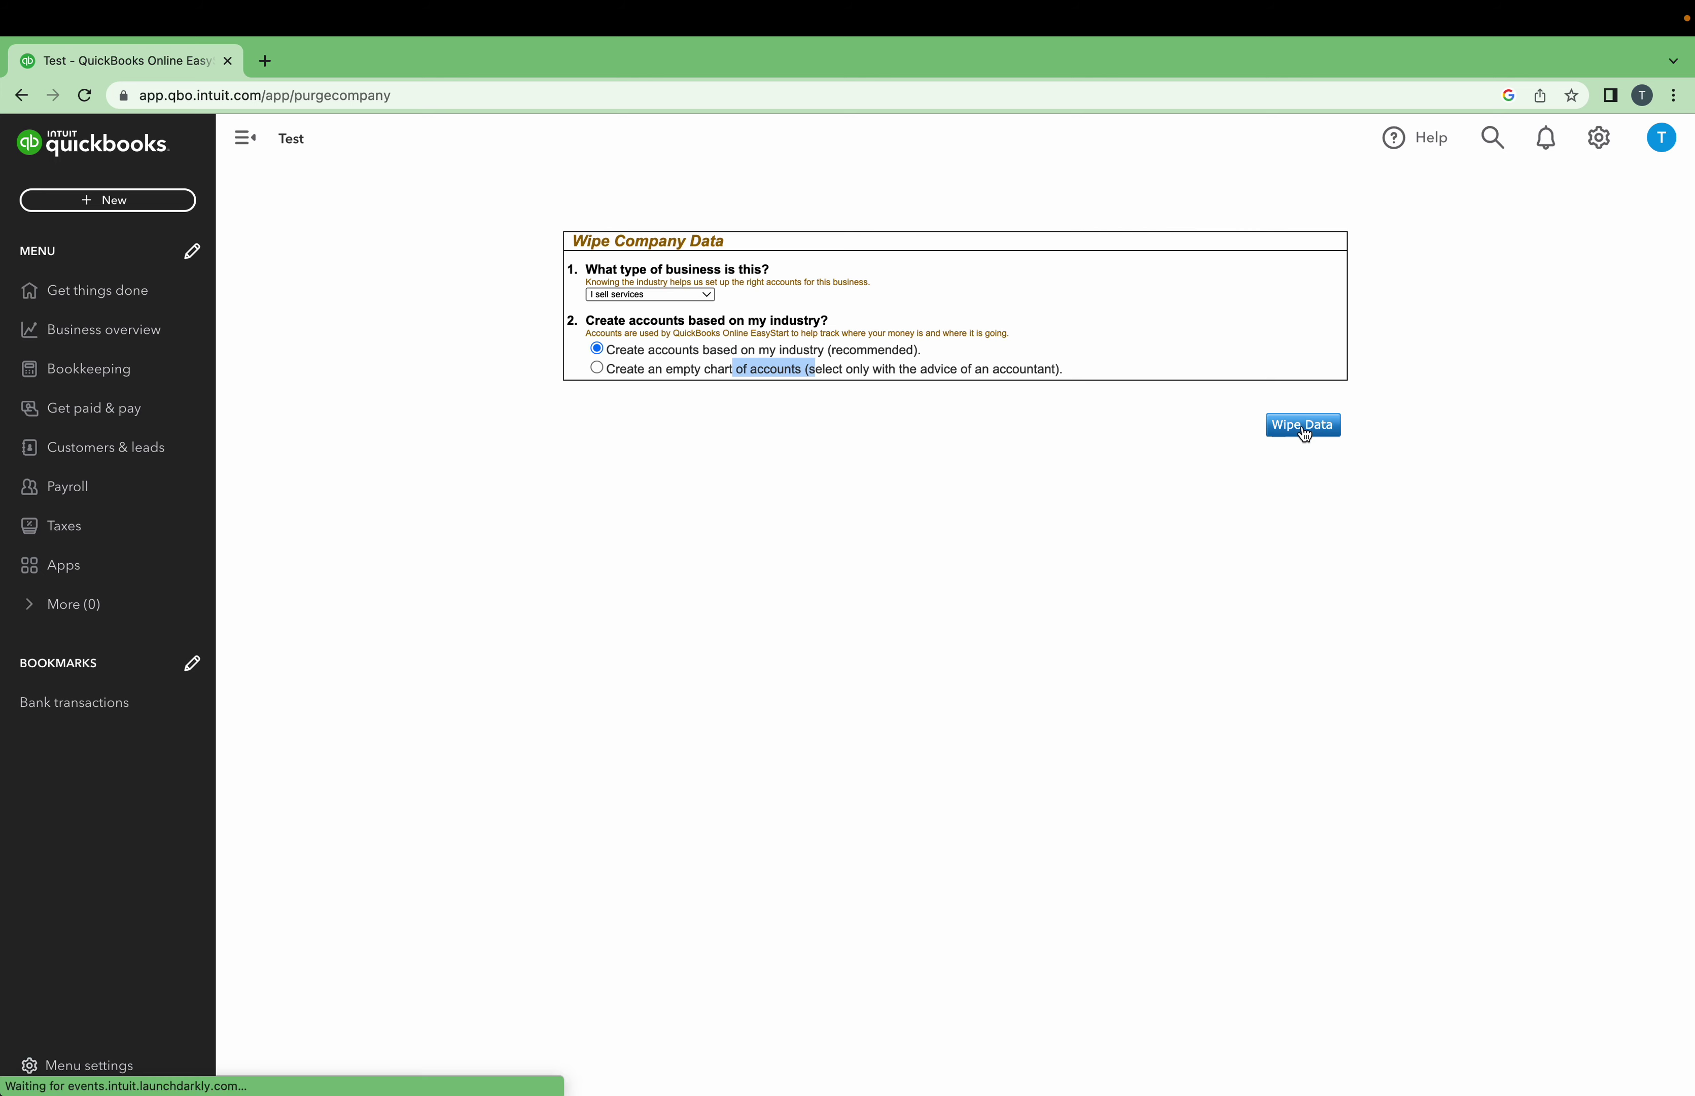
pyautogui.click(1304, 428)
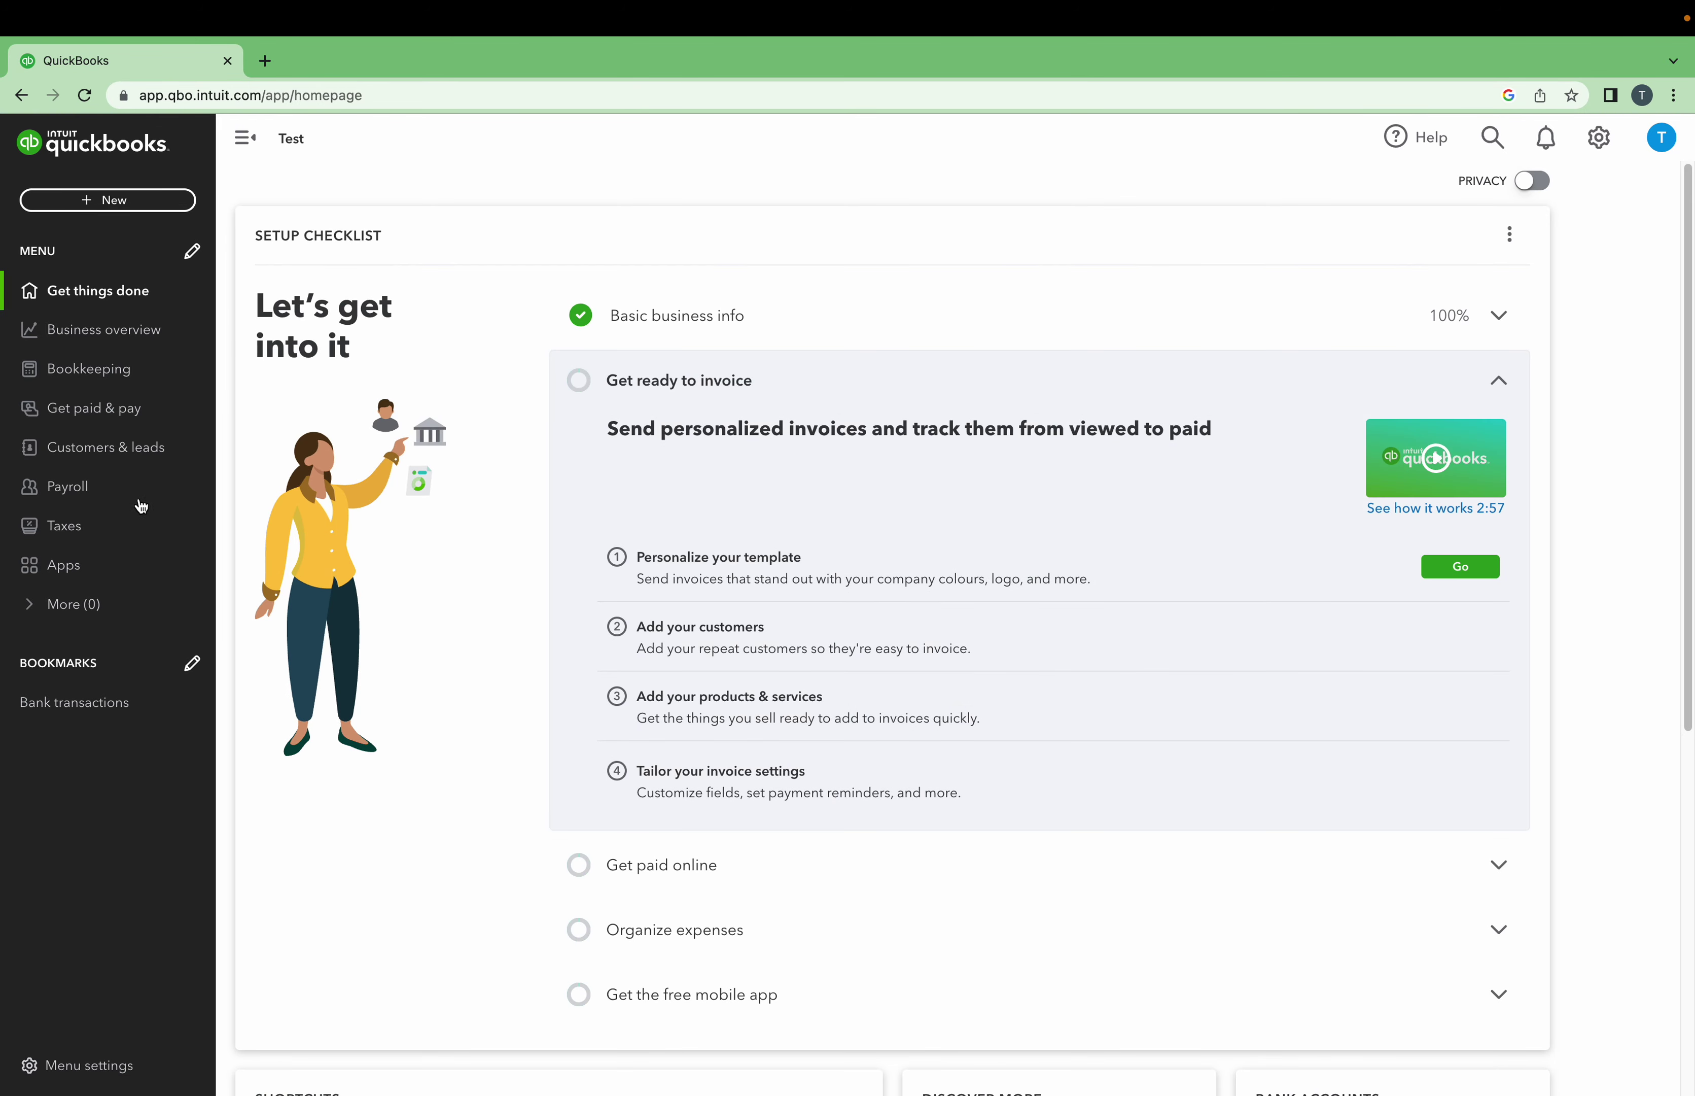
# Start the sales tax setup again with Québec as the province where the business is based.
pyautogui.click(81, 529)
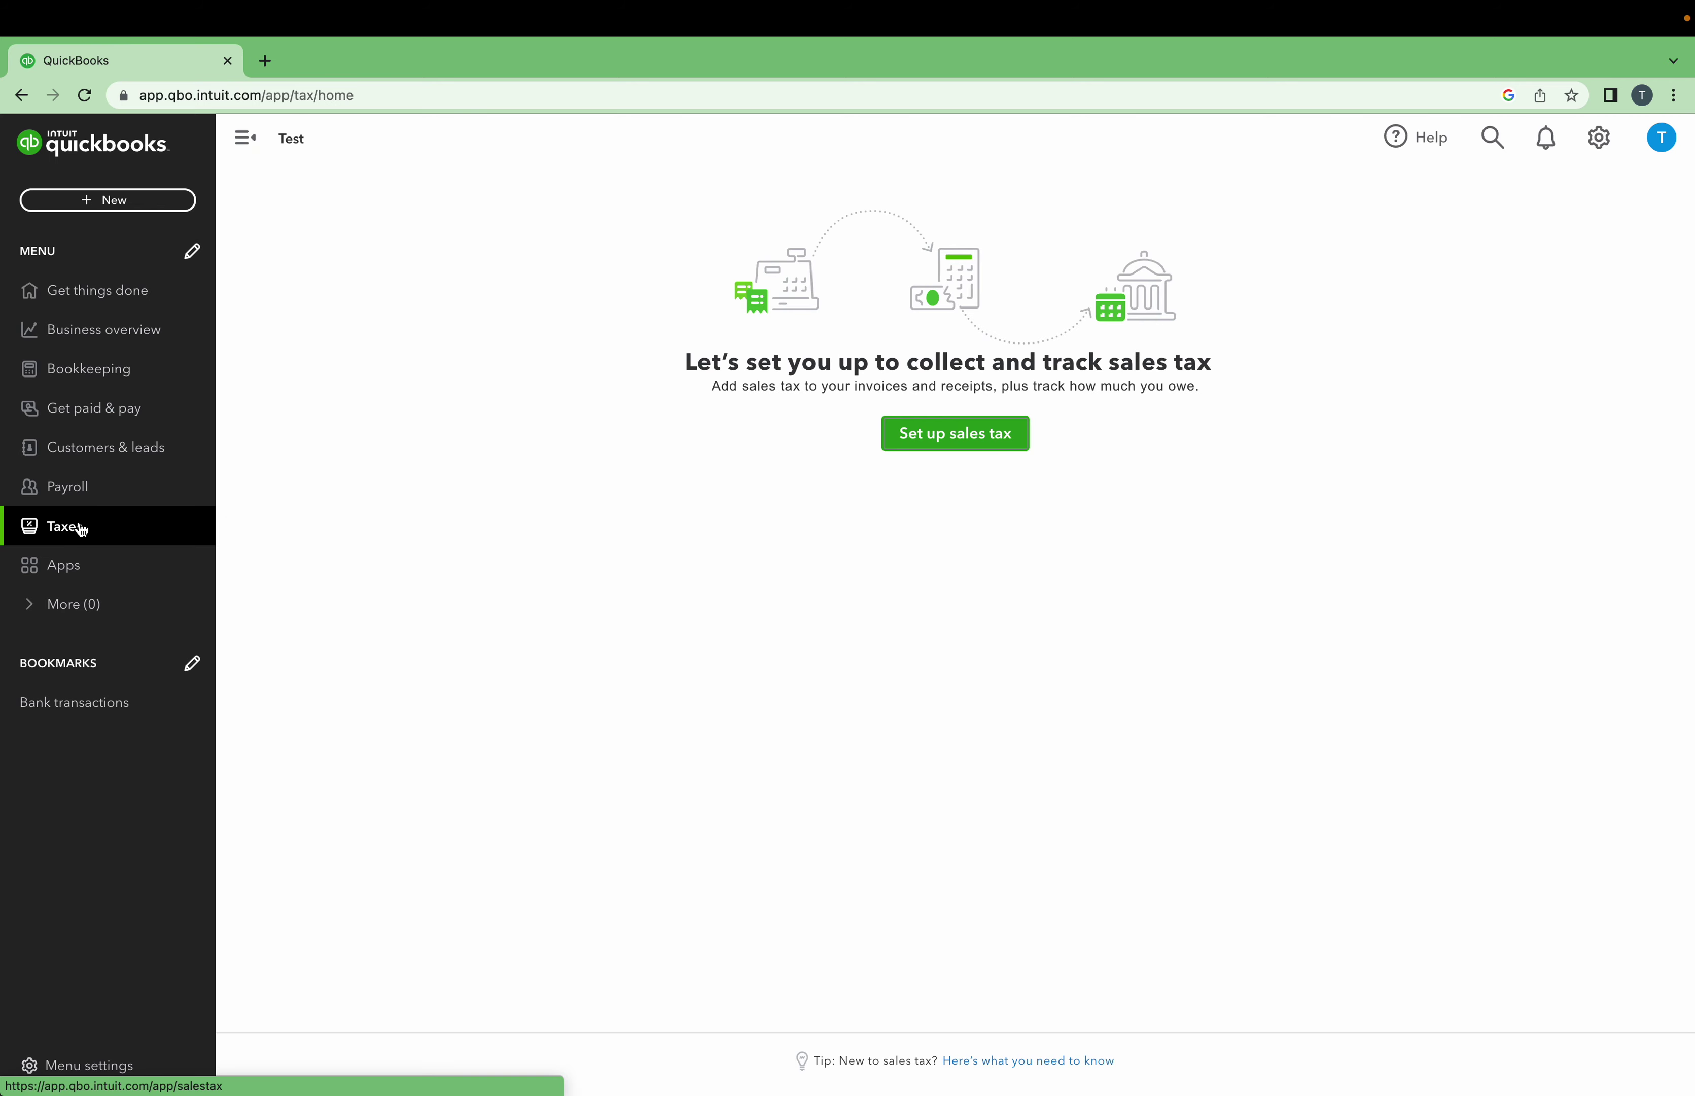
pyautogui.click(916, 436)
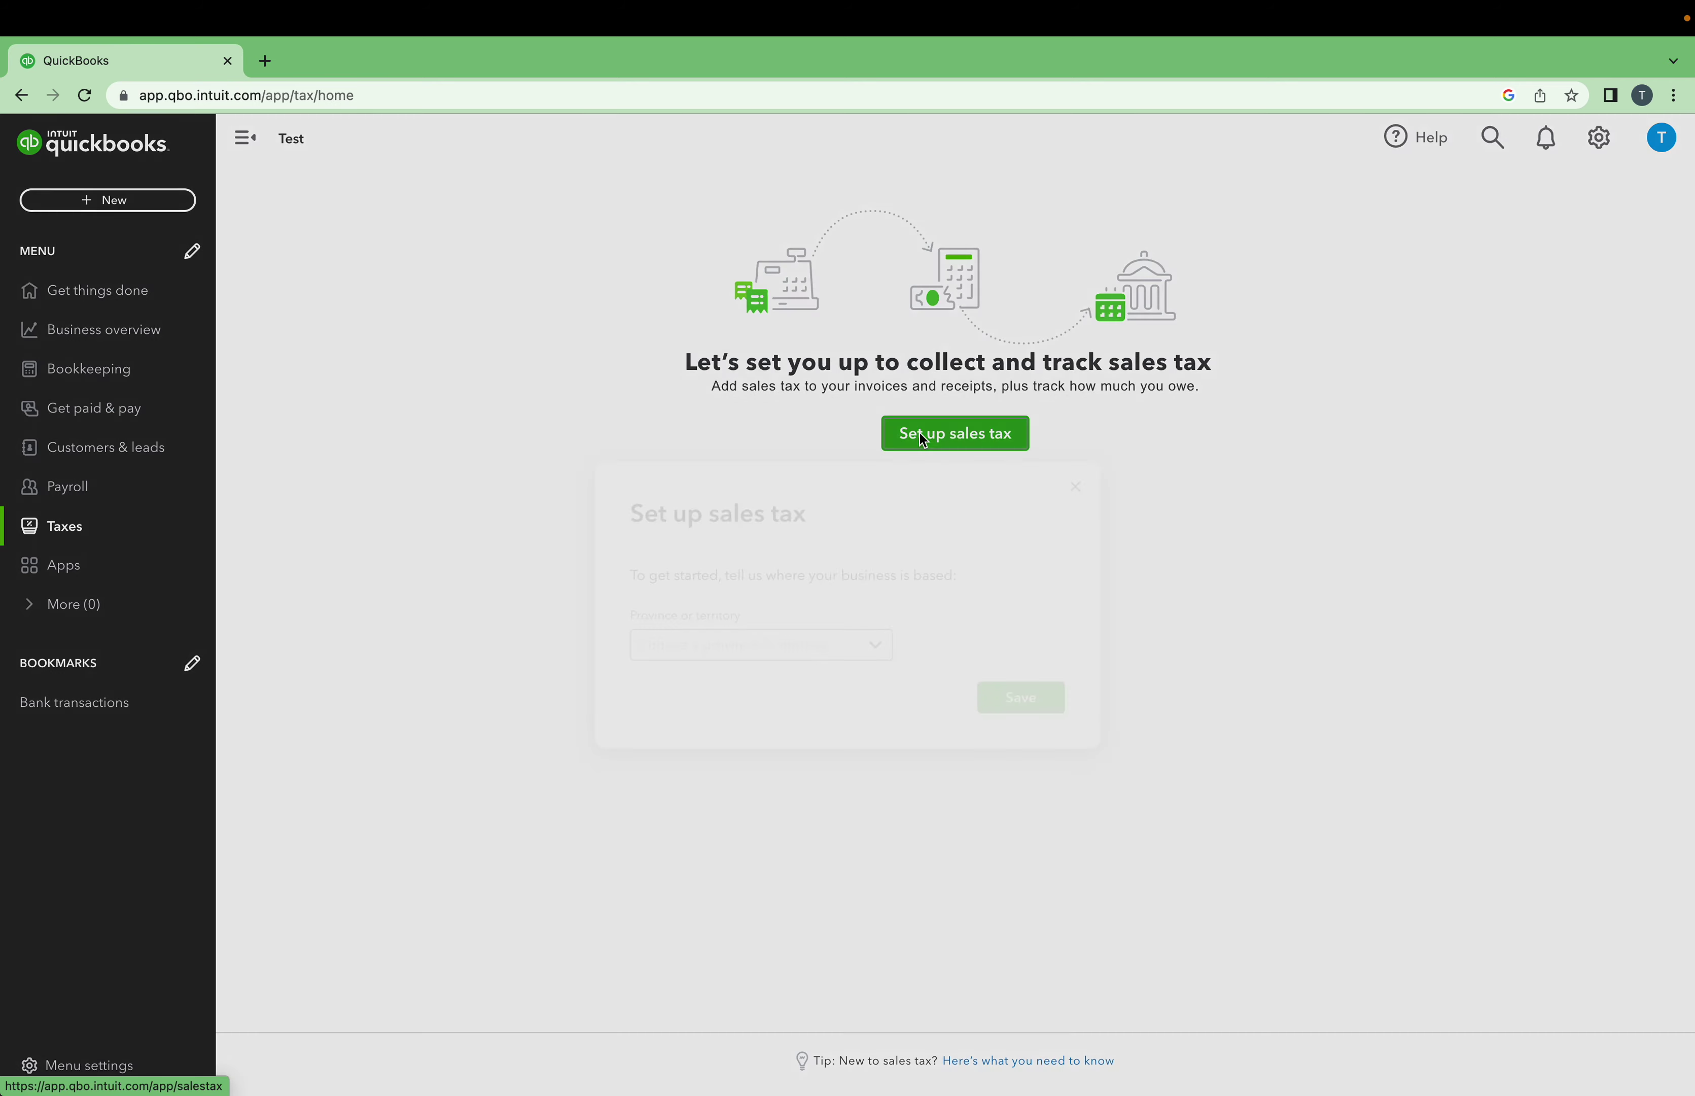
pyautogui.click(880, 650)
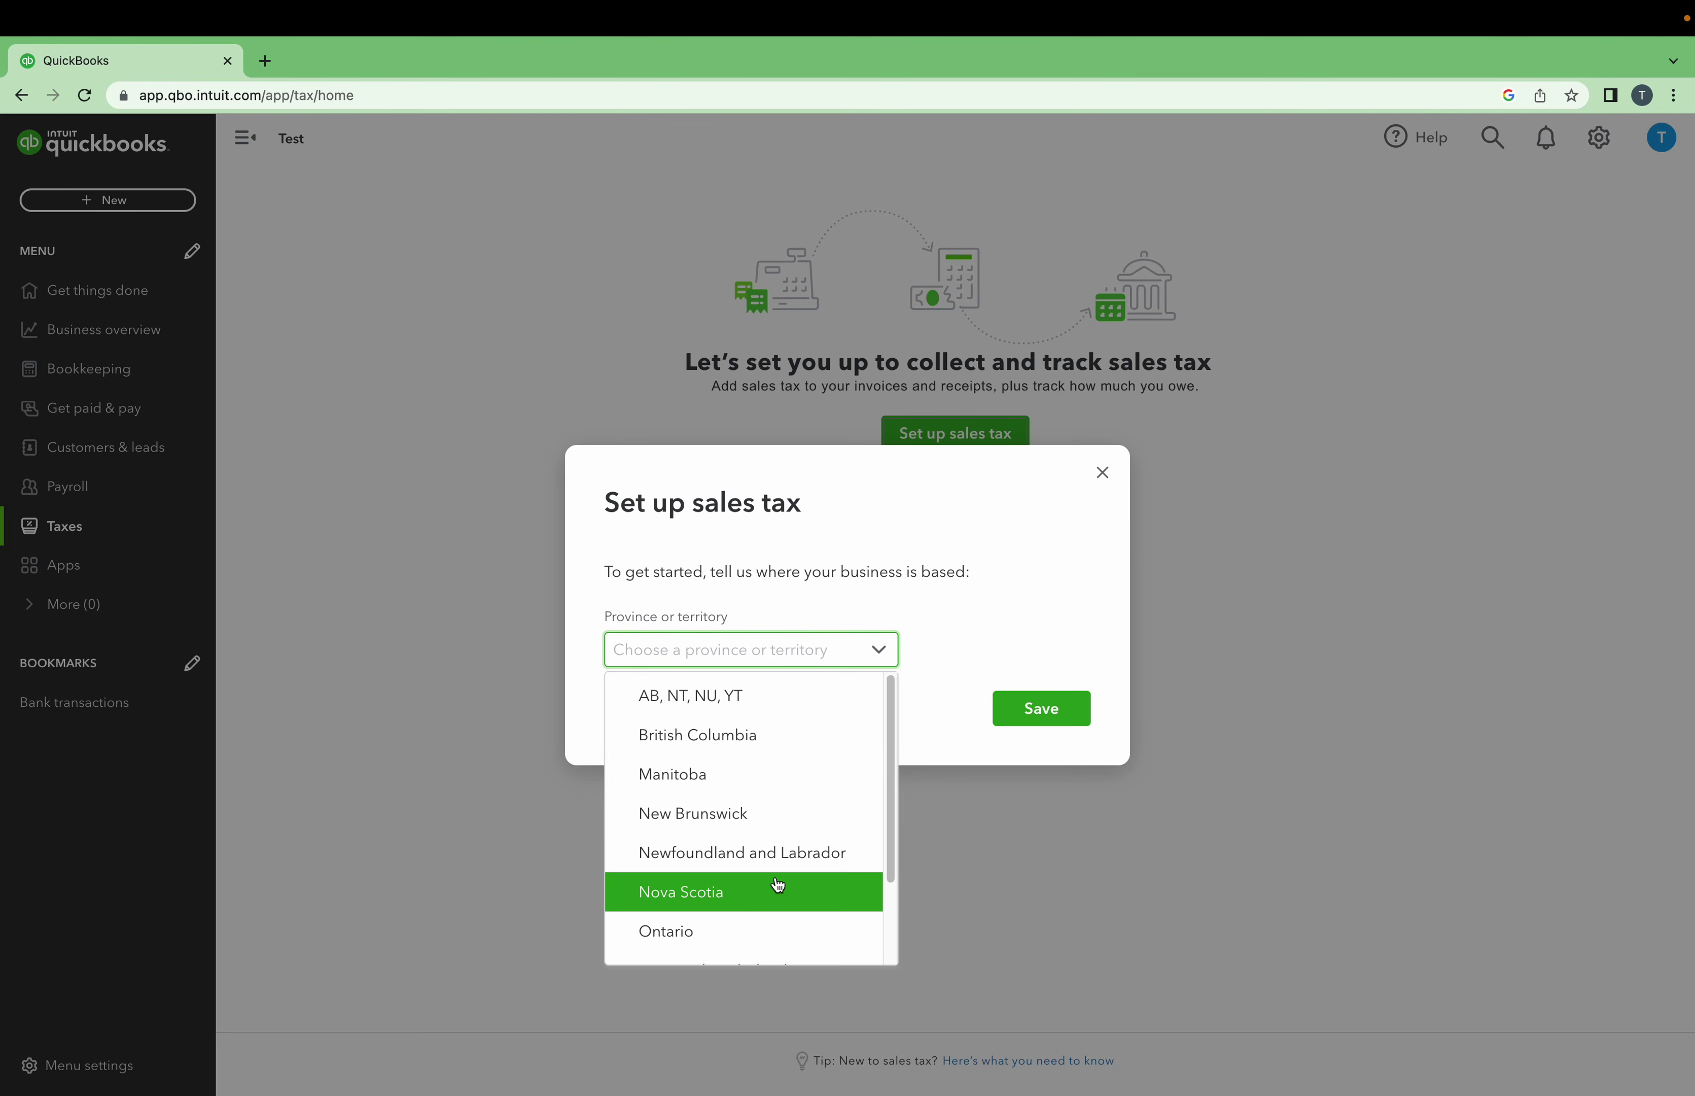
pyautogui.scroll(-2, 776, 887)
pyautogui.click(755, 905)
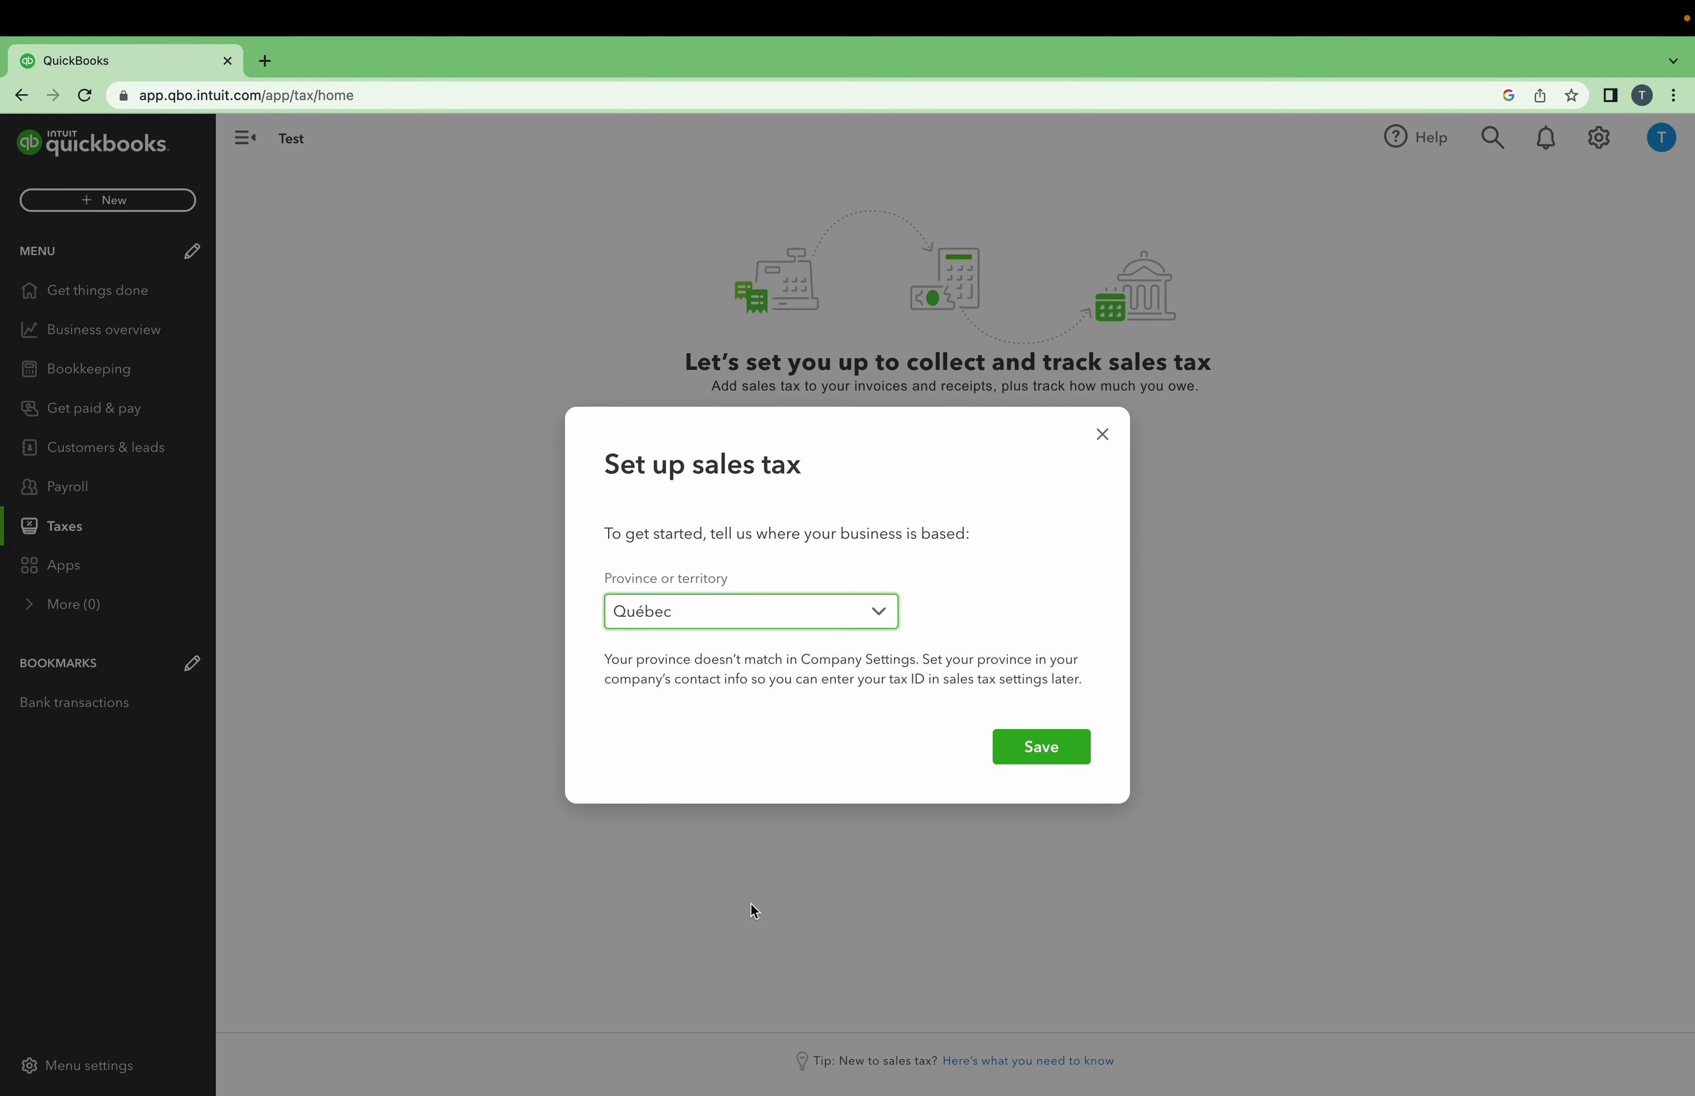
pyautogui.click(1061, 749)
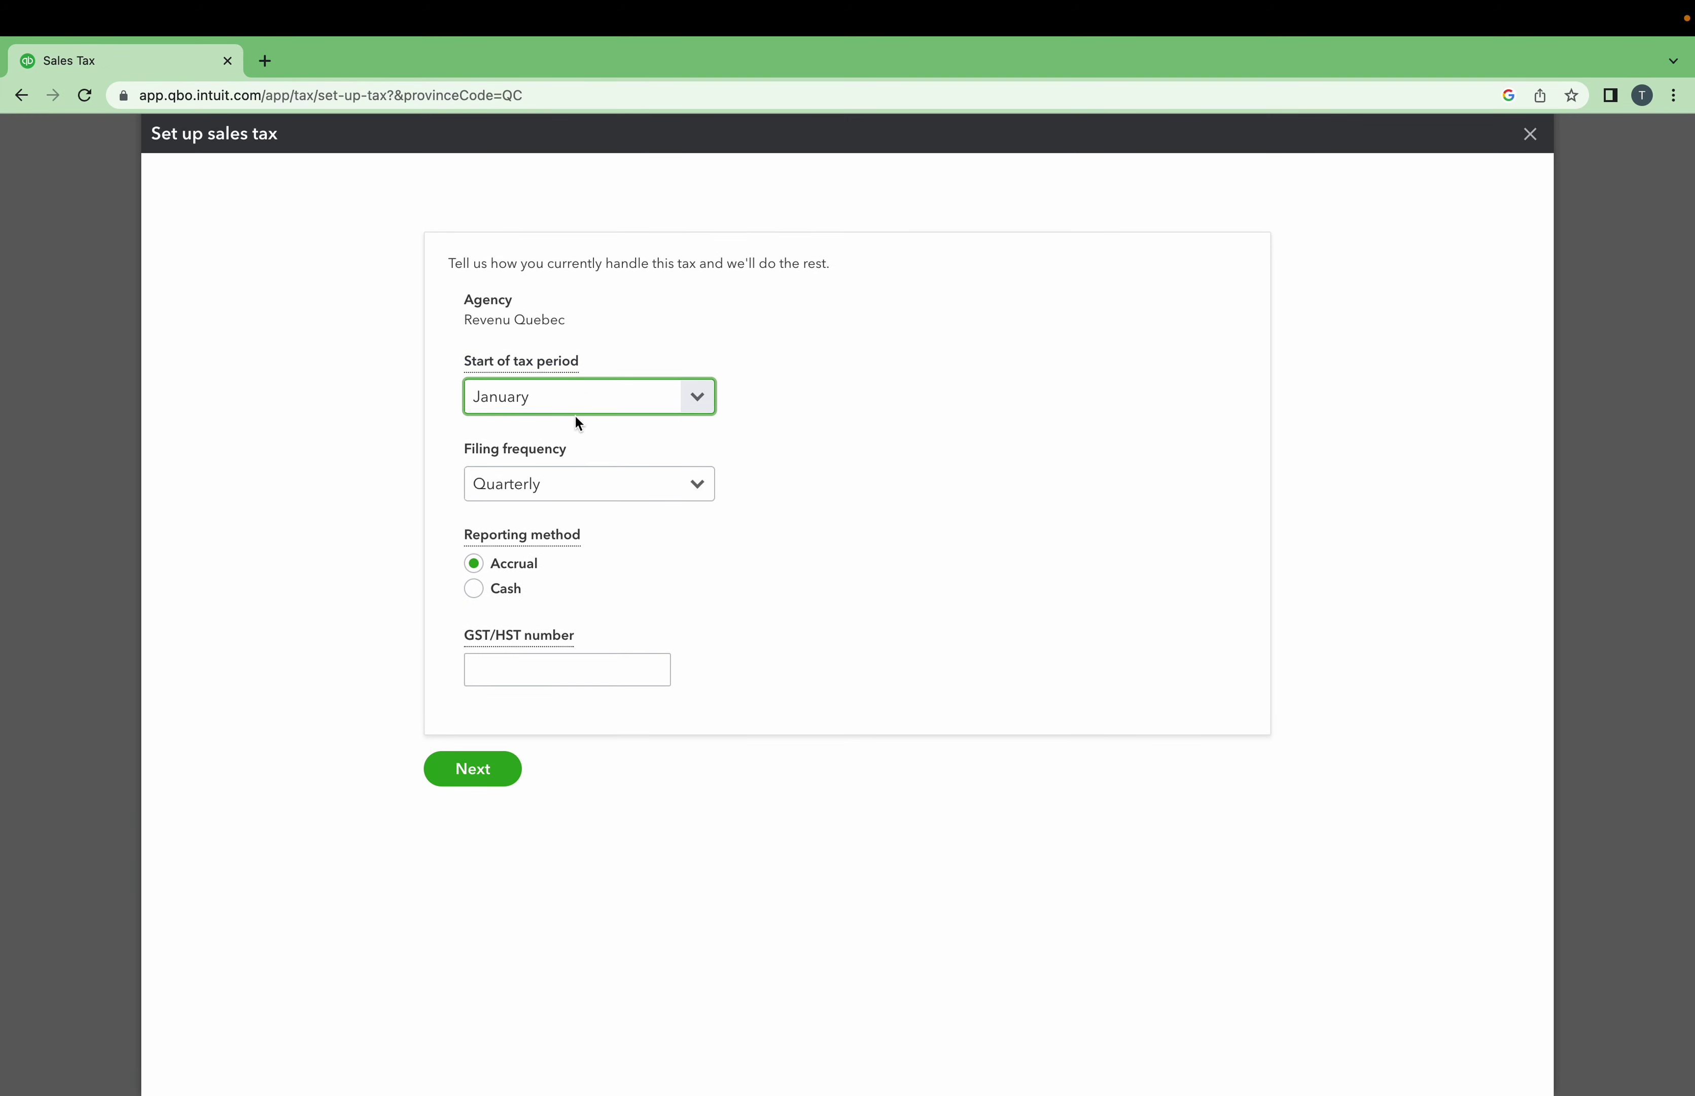
# Complete the Revenu Quebec tax setup with Yearly filing, a January start and Accrual reporting, leaving the GST/HST number blank.
pyautogui.click(574, 495)
pyautogui.click(575, 622)
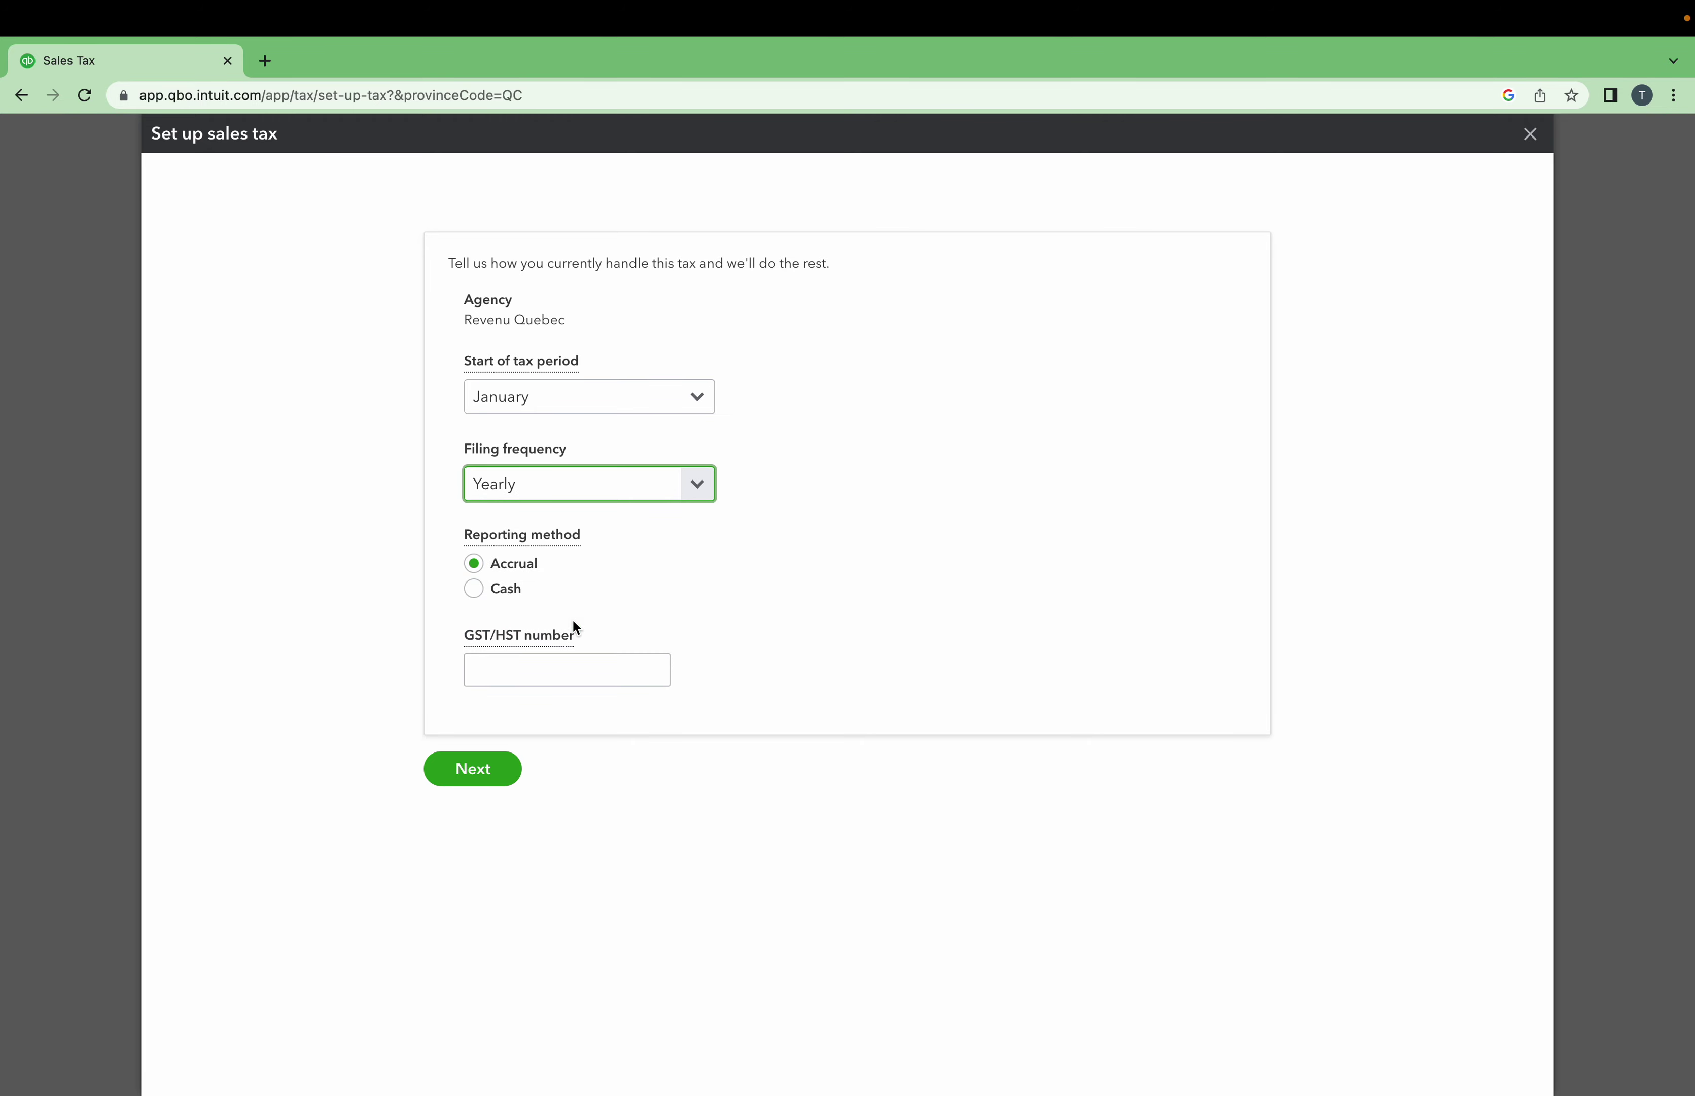
pyautogui.moveTo(524, 647)
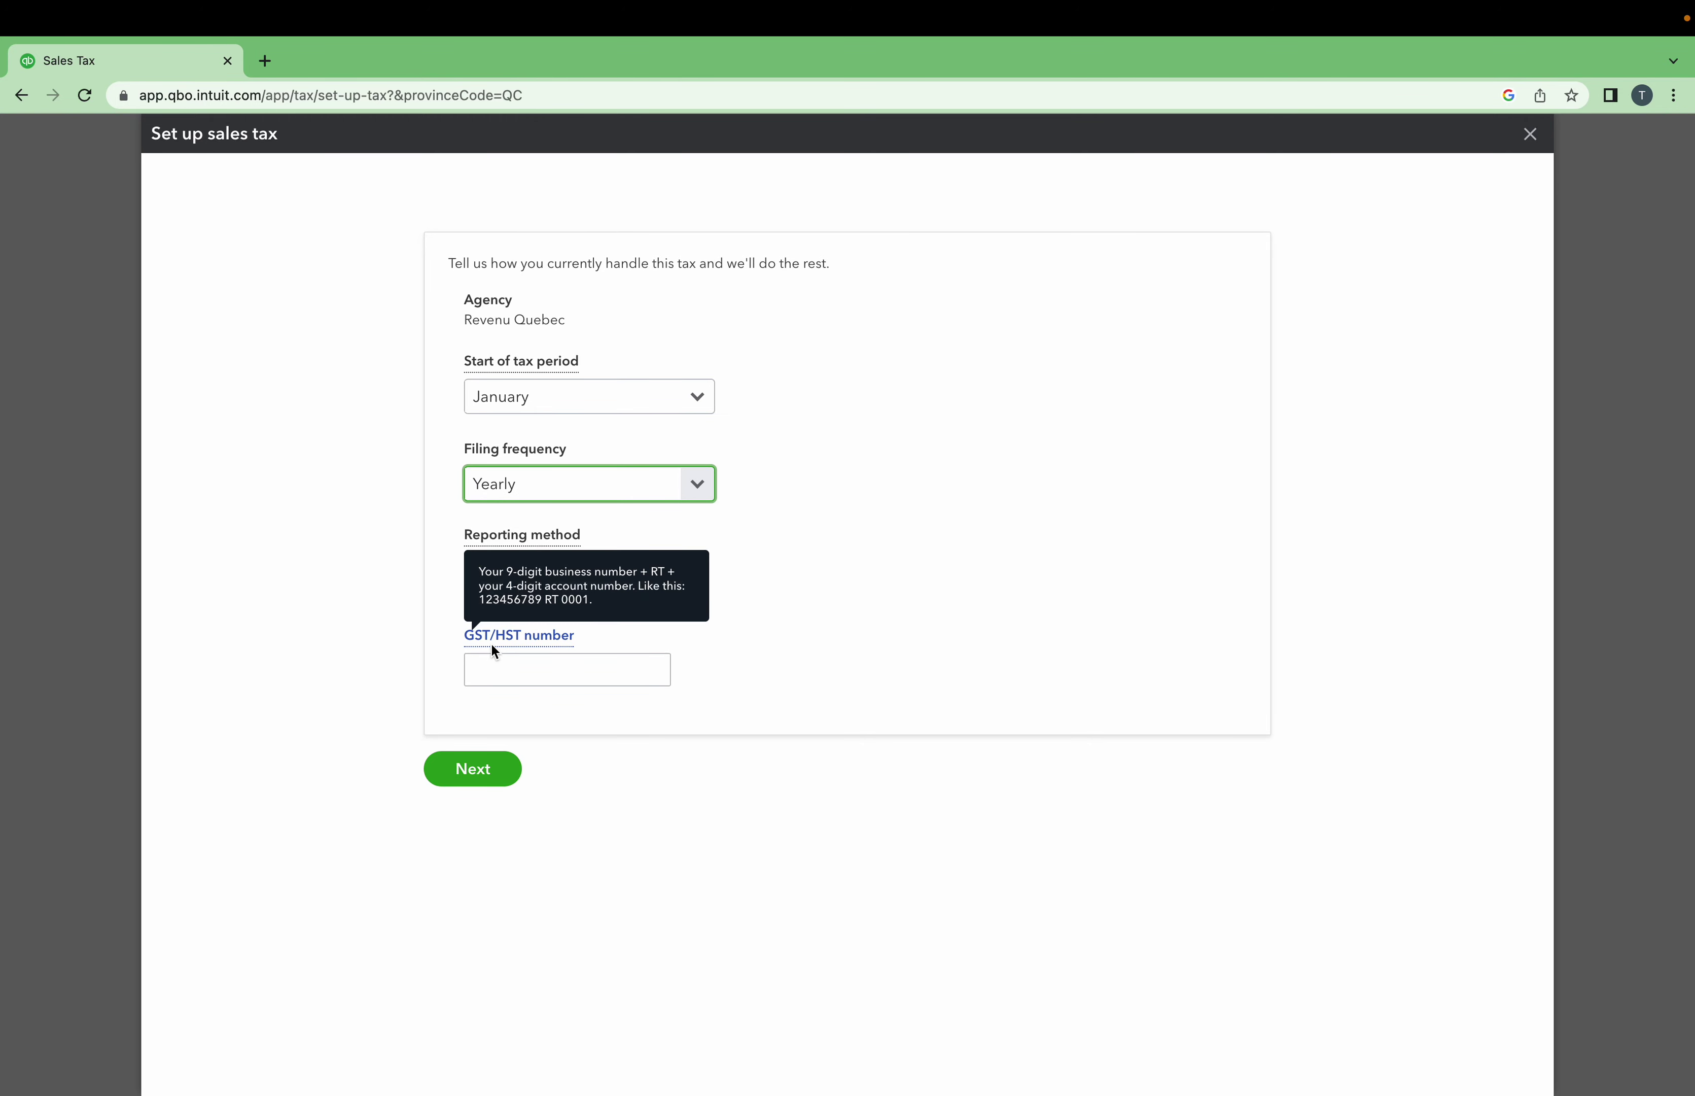
pyautogui.click(463, 779)
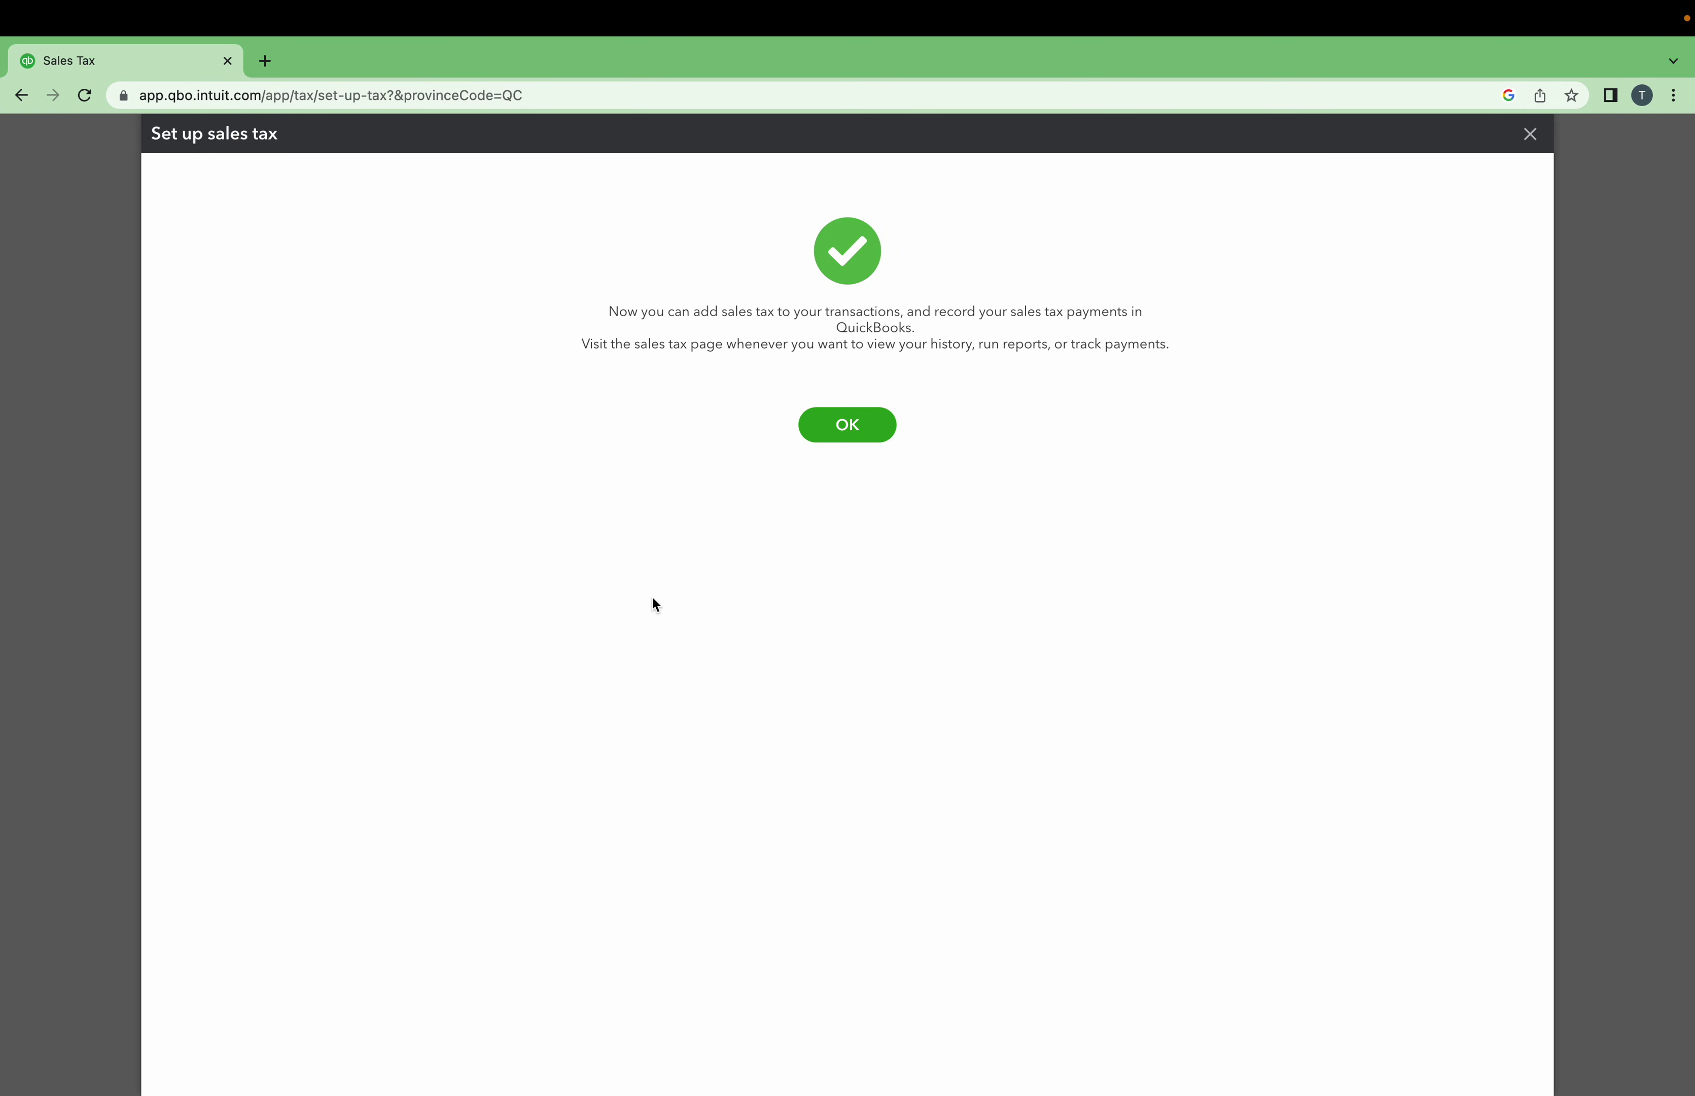
pyautogui.click(841, 432)
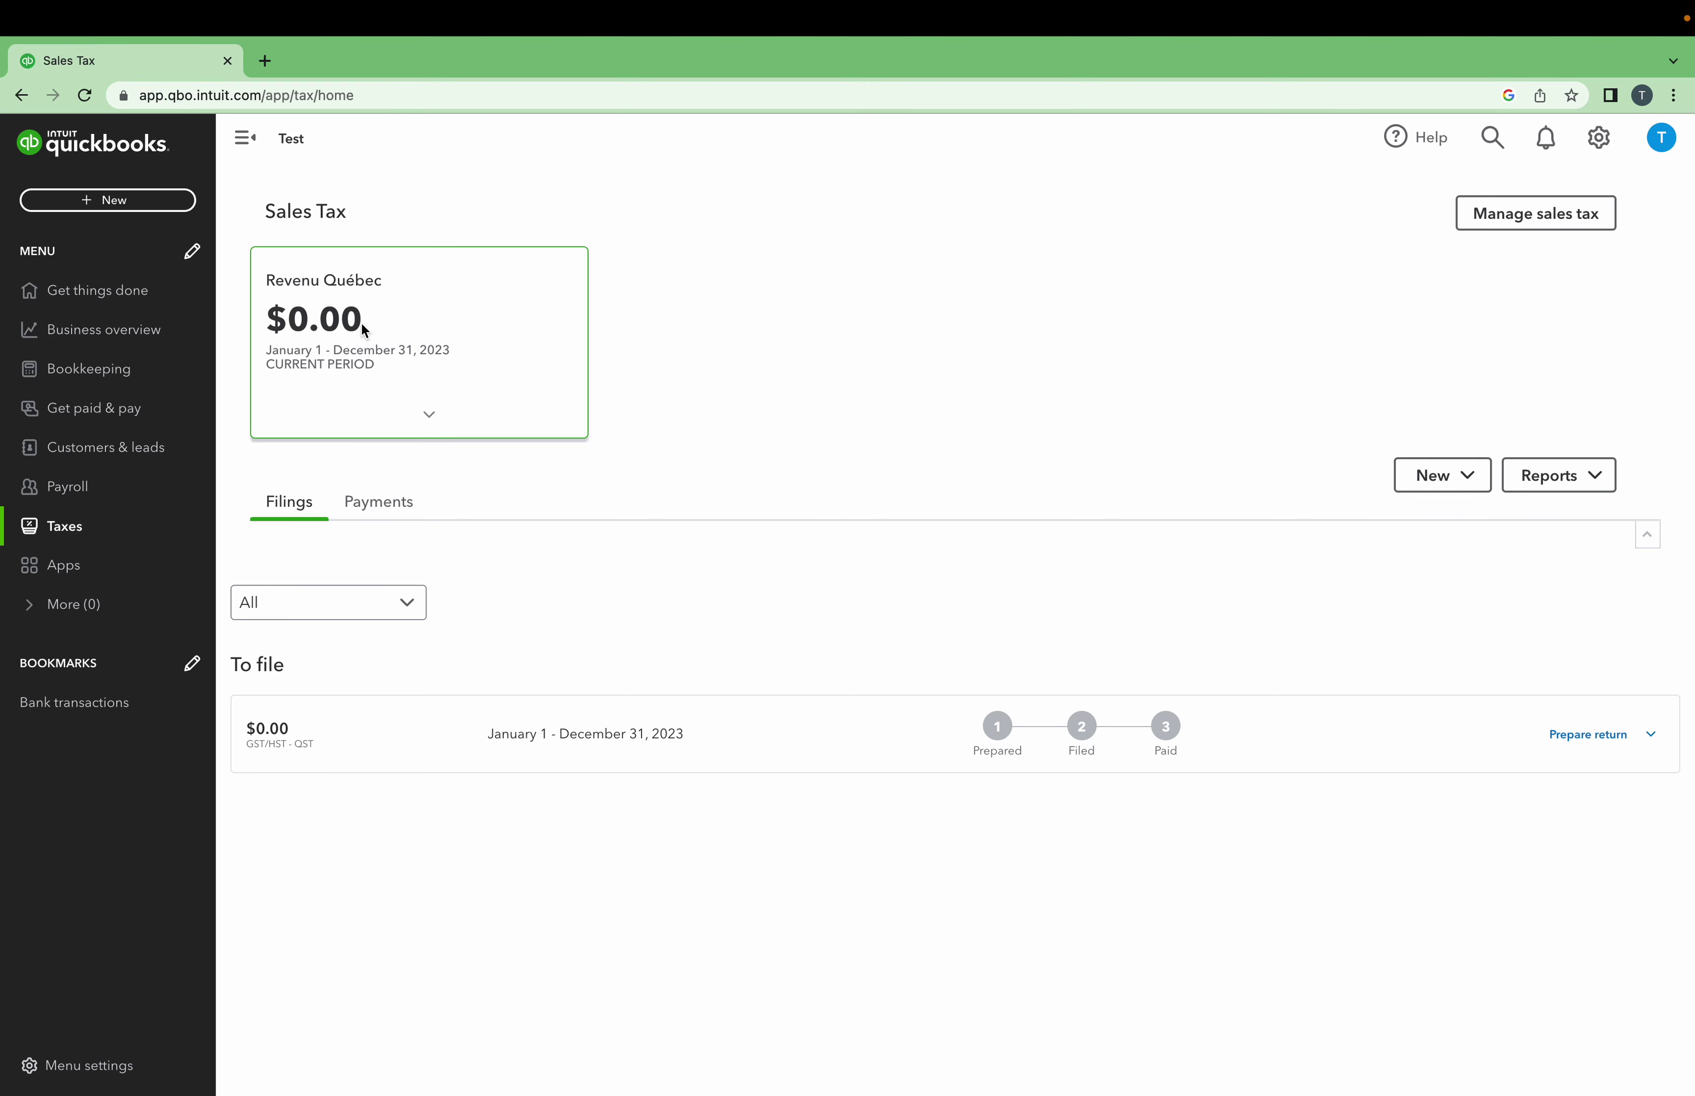
# Open the combined GST/HST - QST return for 2023, examine its GST and QST lines, and close it without filing.
pyautogui.click(1582, 734)
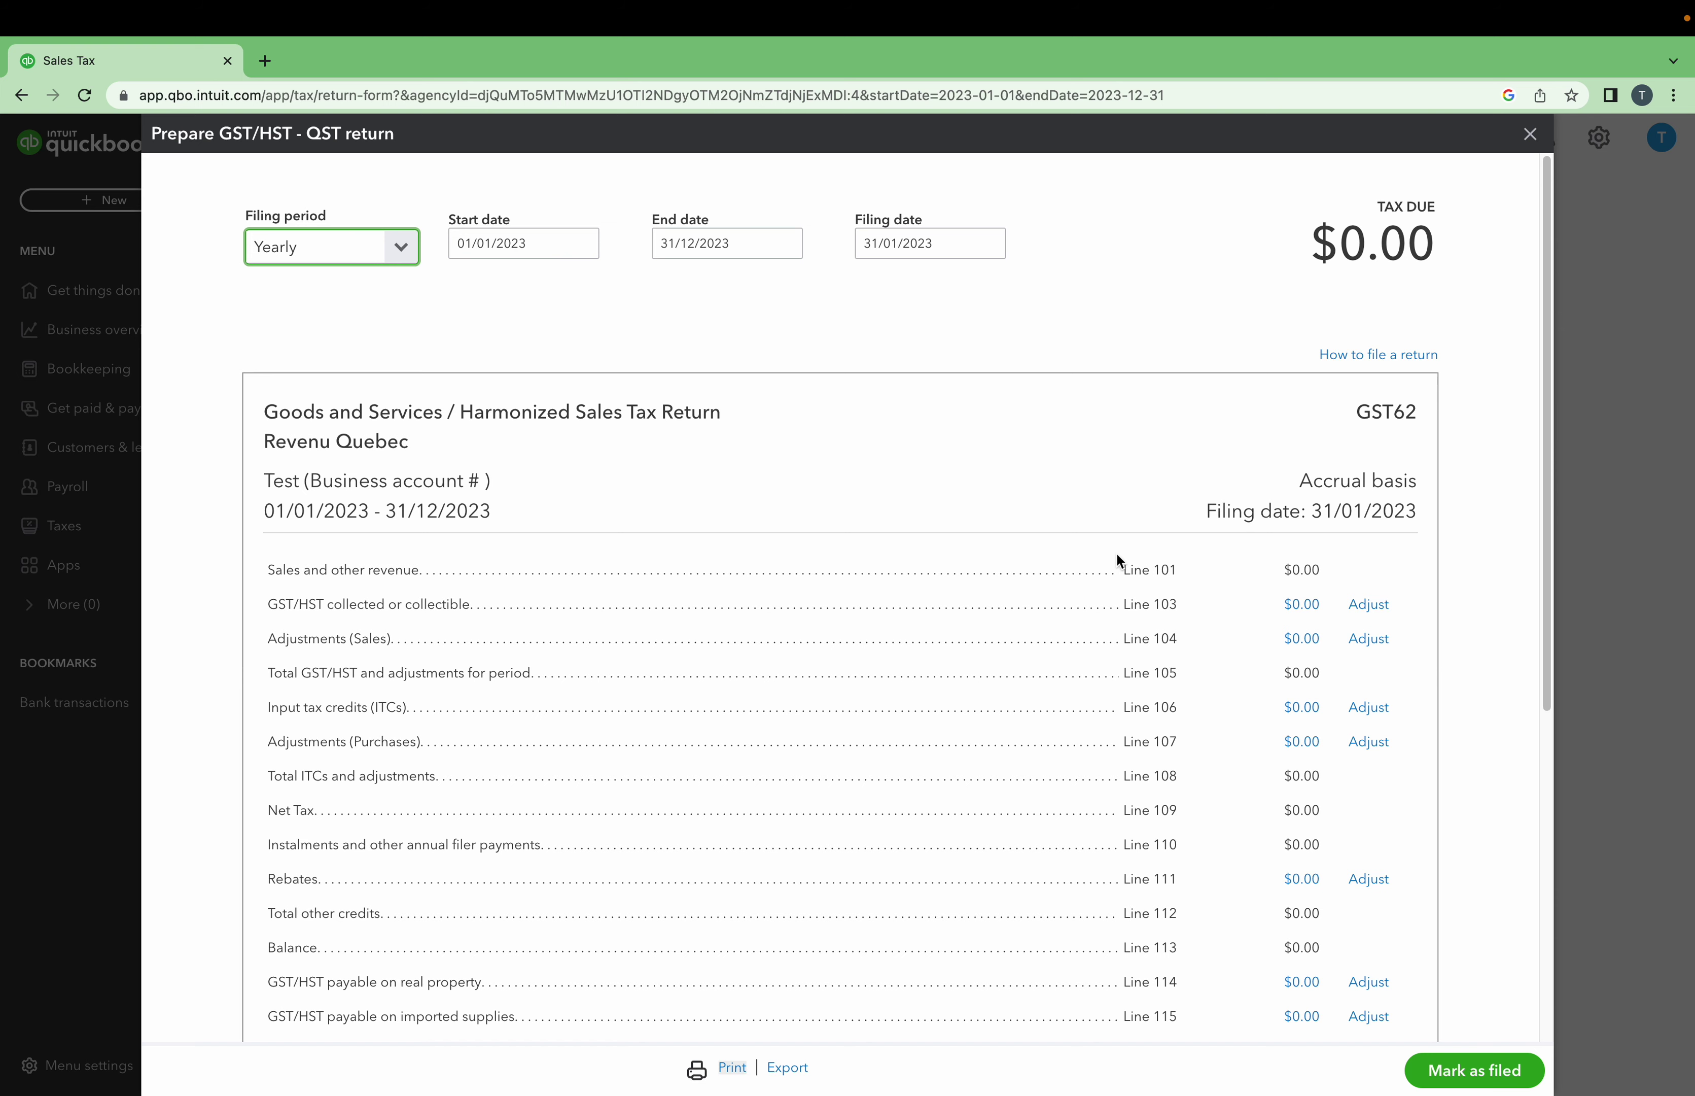
pyautogui.moveTo(1114, 563); pyautogui.dragTo(1148, 792)
pyautogui.scroll(-3, 1148, 792)
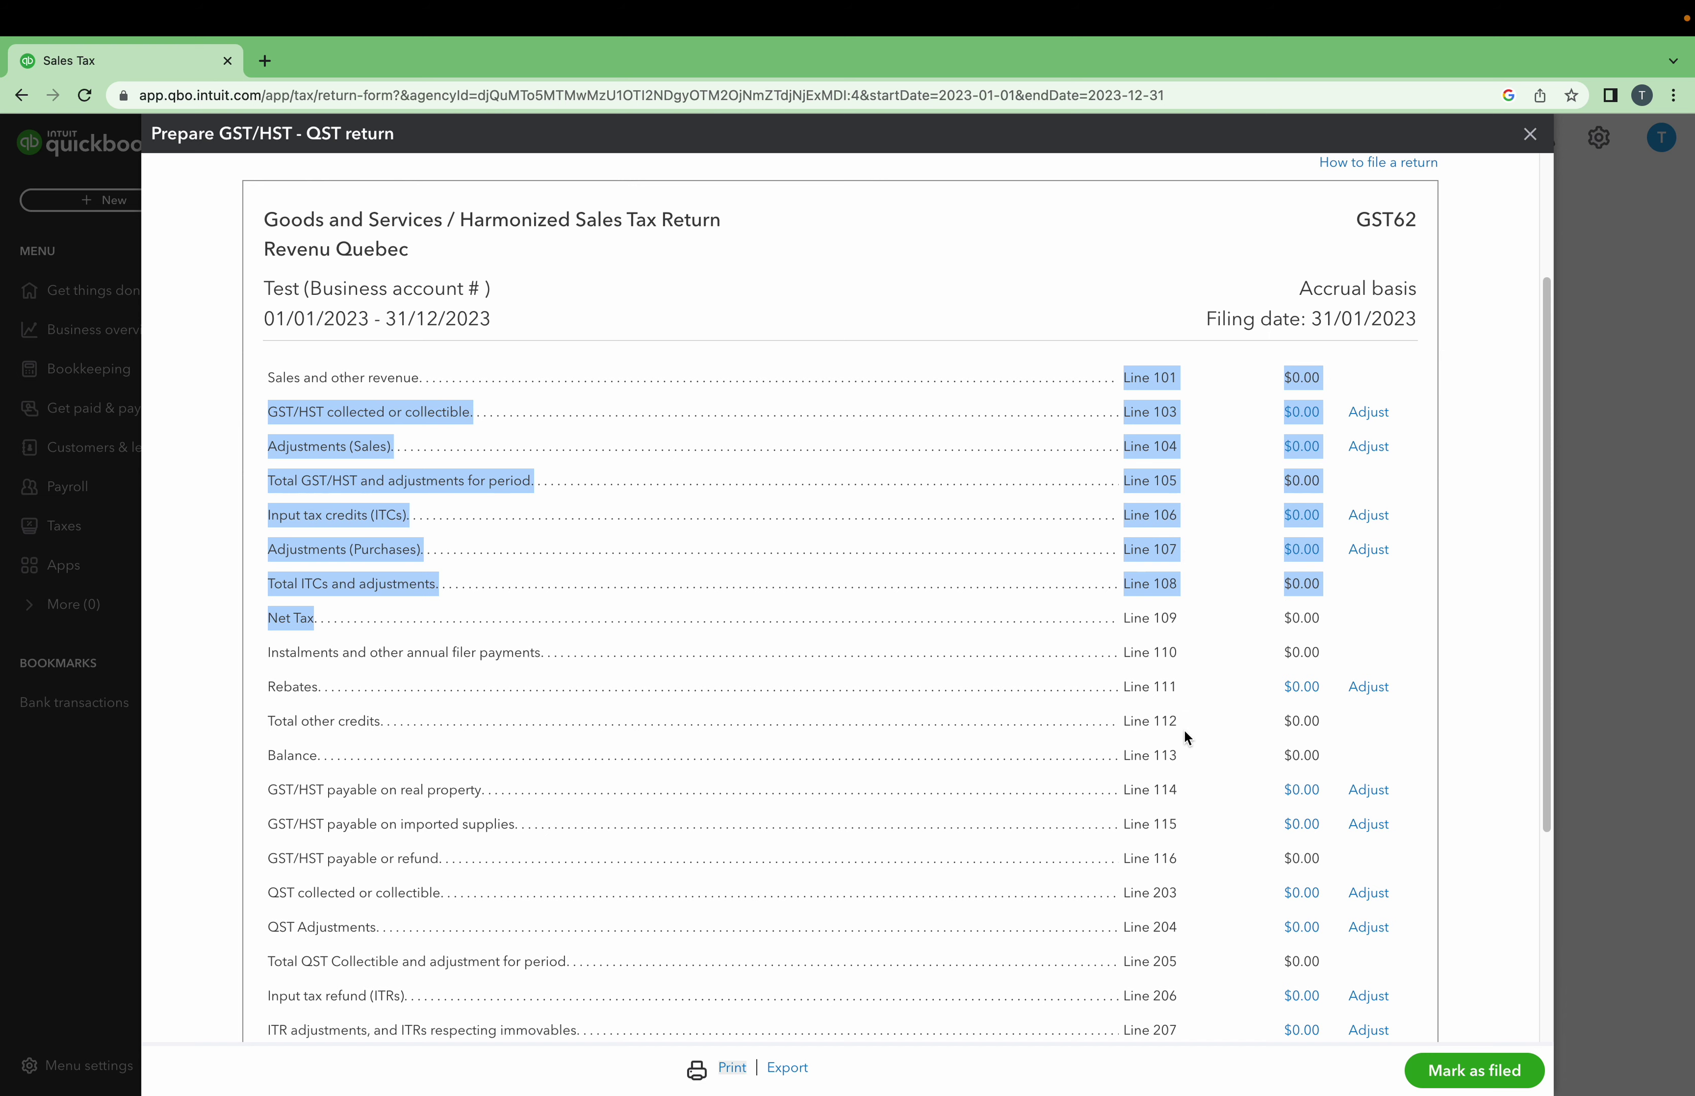
pyautogui.click(1130, 897)
pyautogui.moveTo(1129, 897); pyautogui.dragTo(1197, 921)
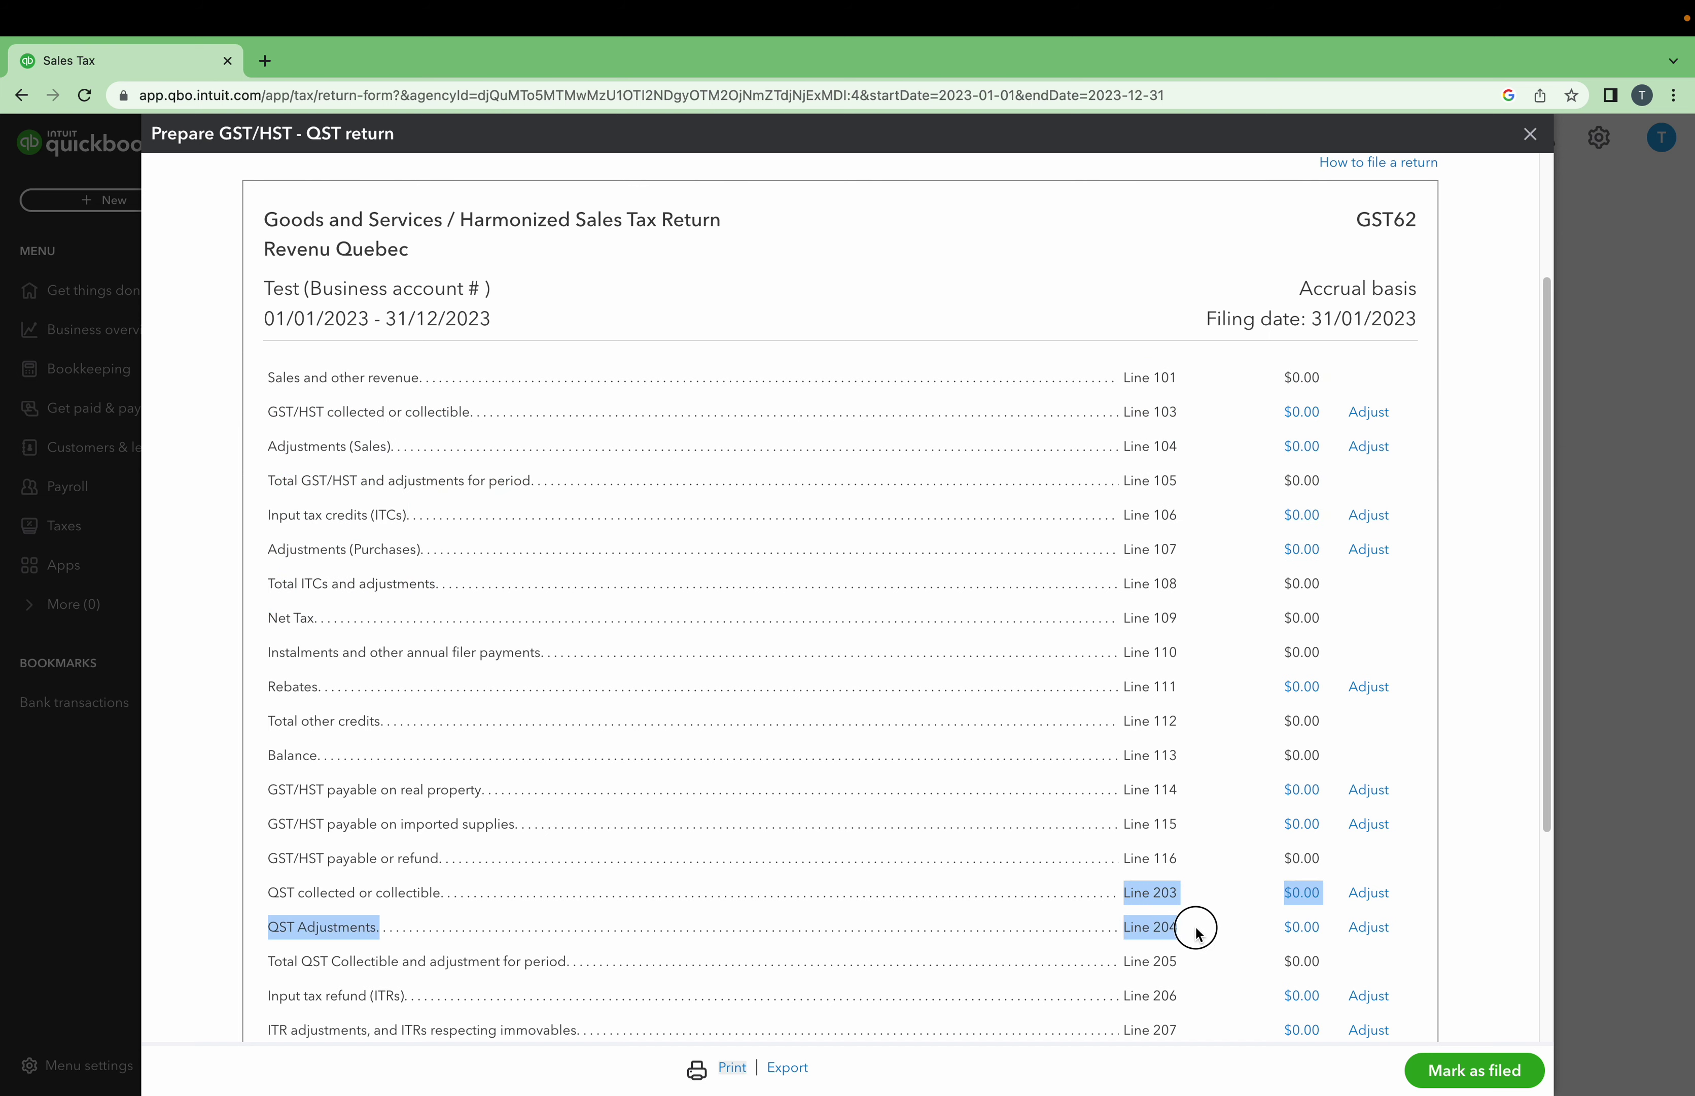
pyautogui.scroll(-3, 1212, 944)
pyautogui.scroll(-2, 1214, 949)
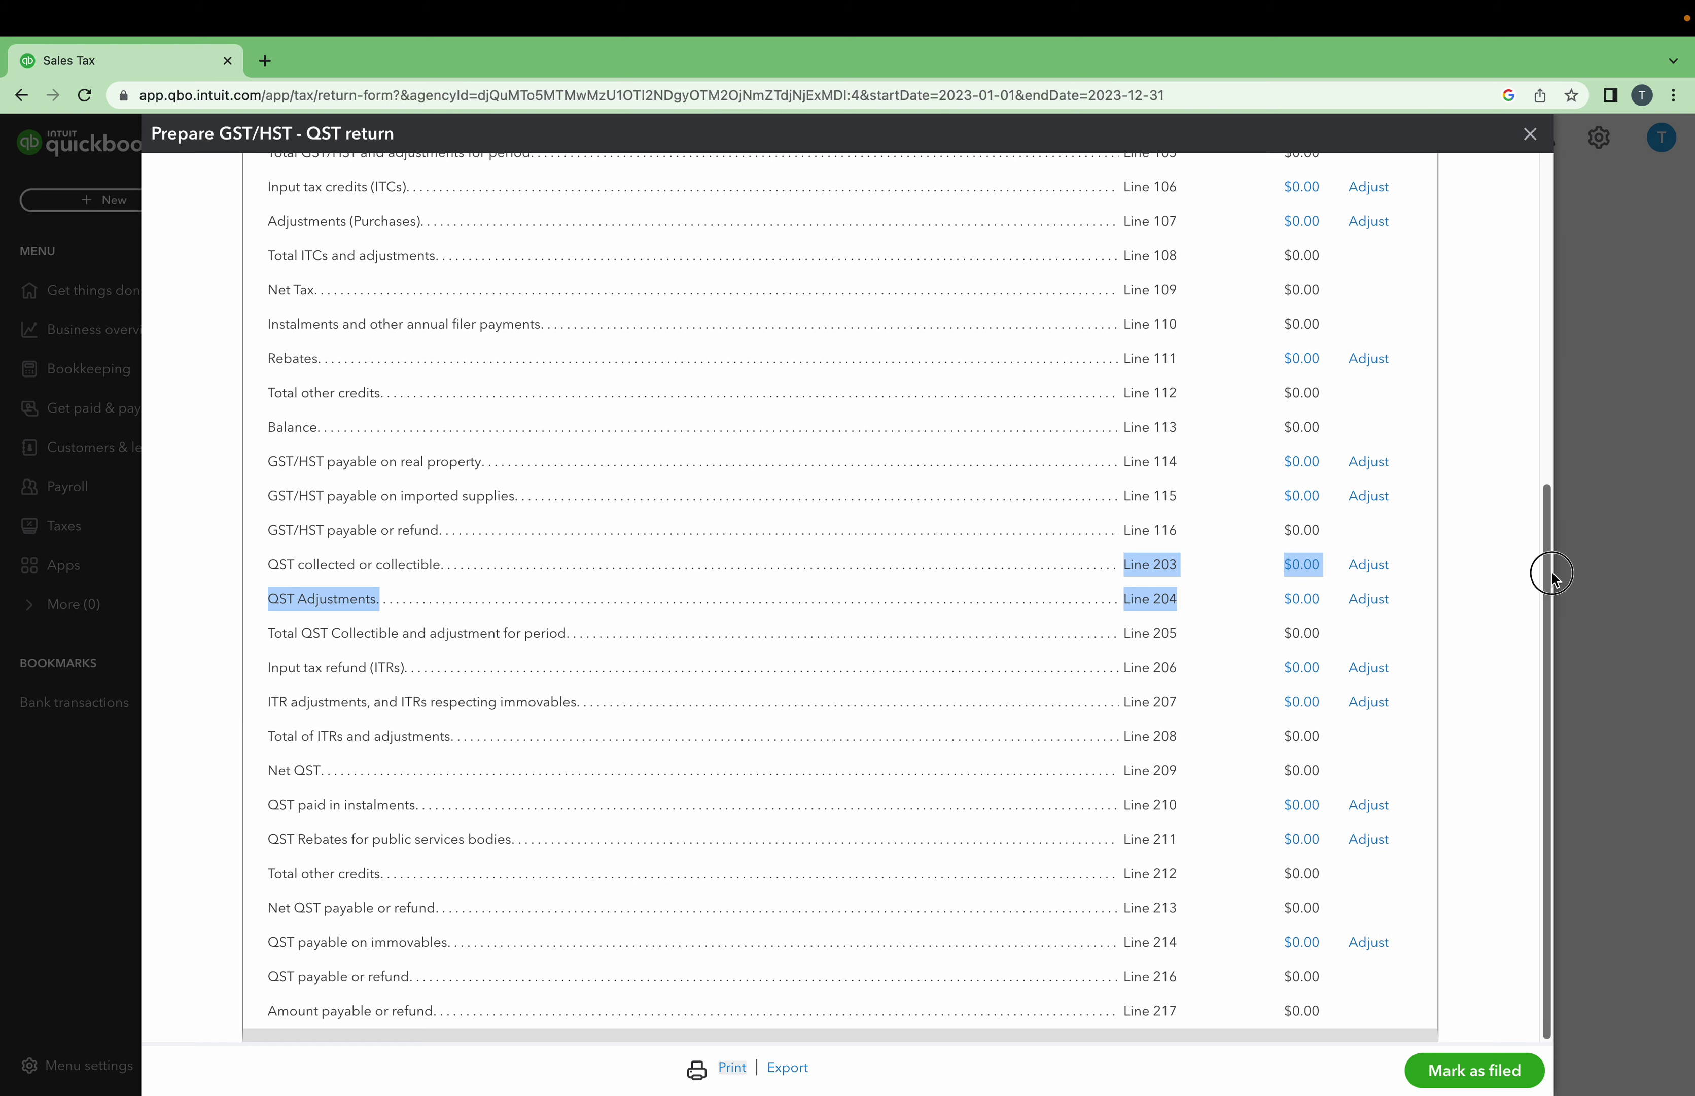
pyautogui.moveTo(1553, 574); pyautogui.dragTo(1555, 146)
pyautogui.click(1531, 135)
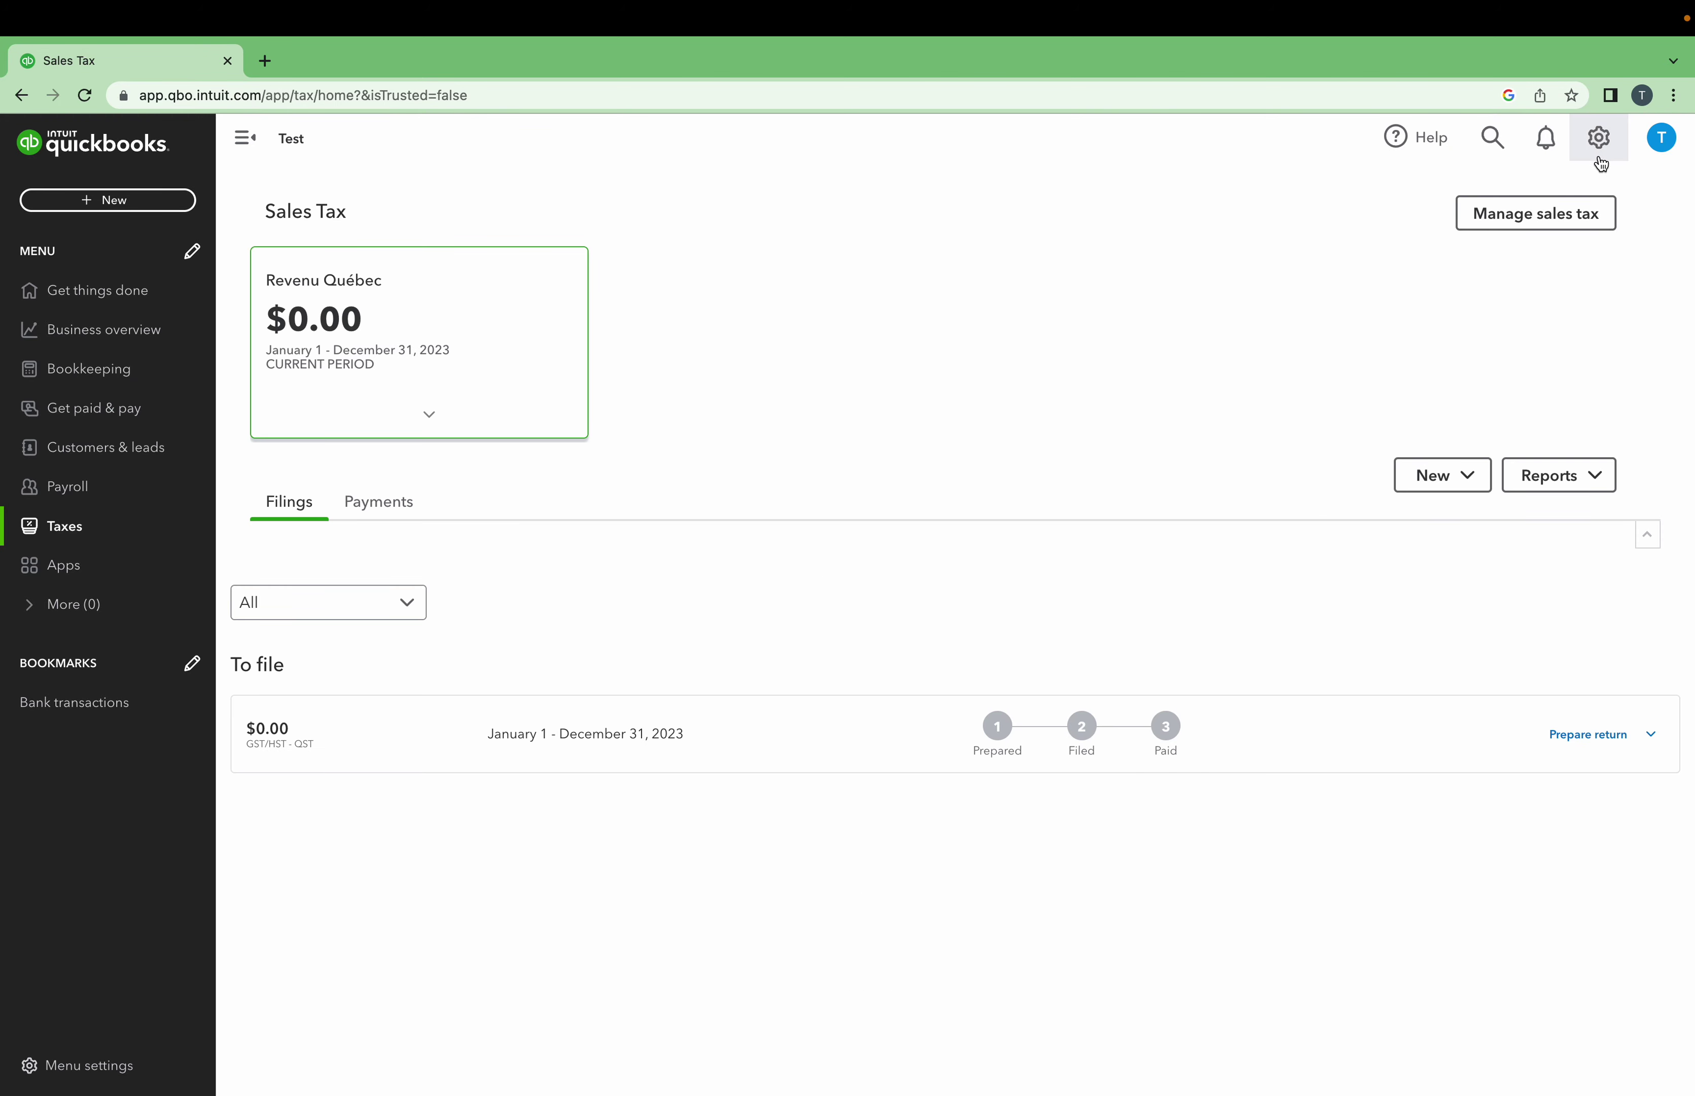
# Add Ontario as a new province for tracking sales tax and finish managing the tax agencies.
pyautogui.click(1570, 212)
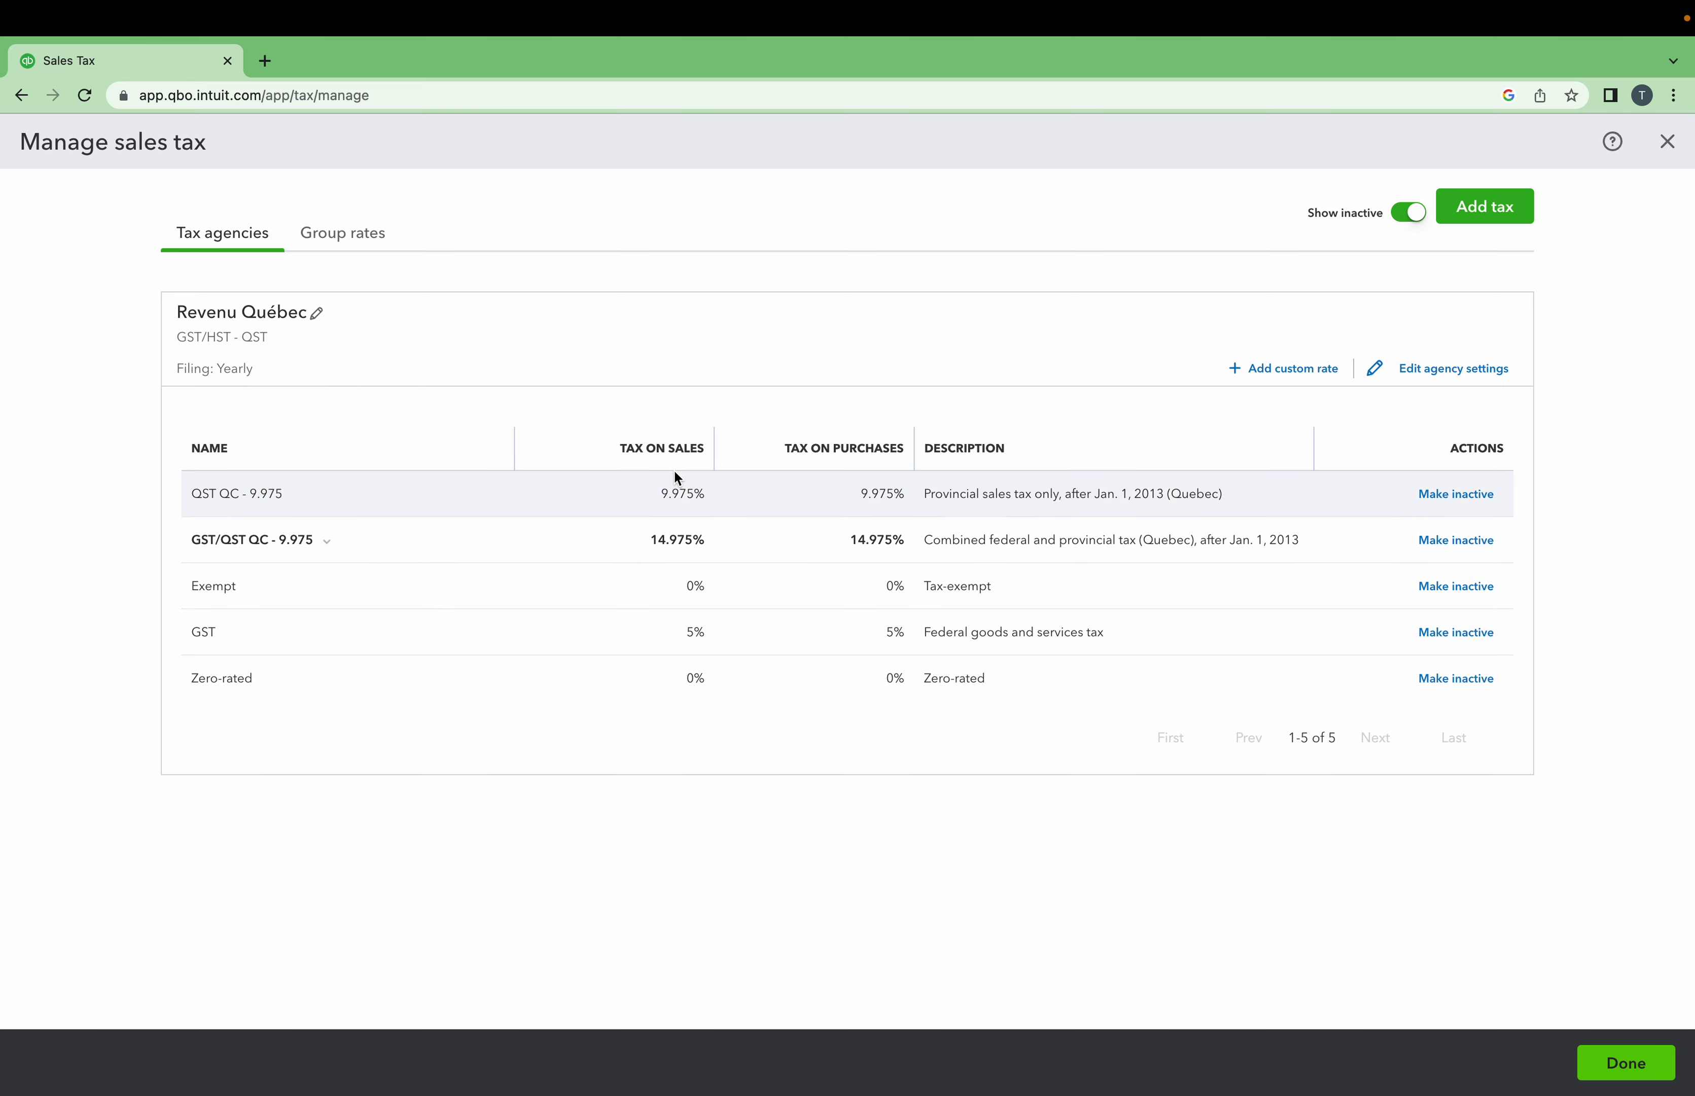
pyautogui.click(1496, 218)
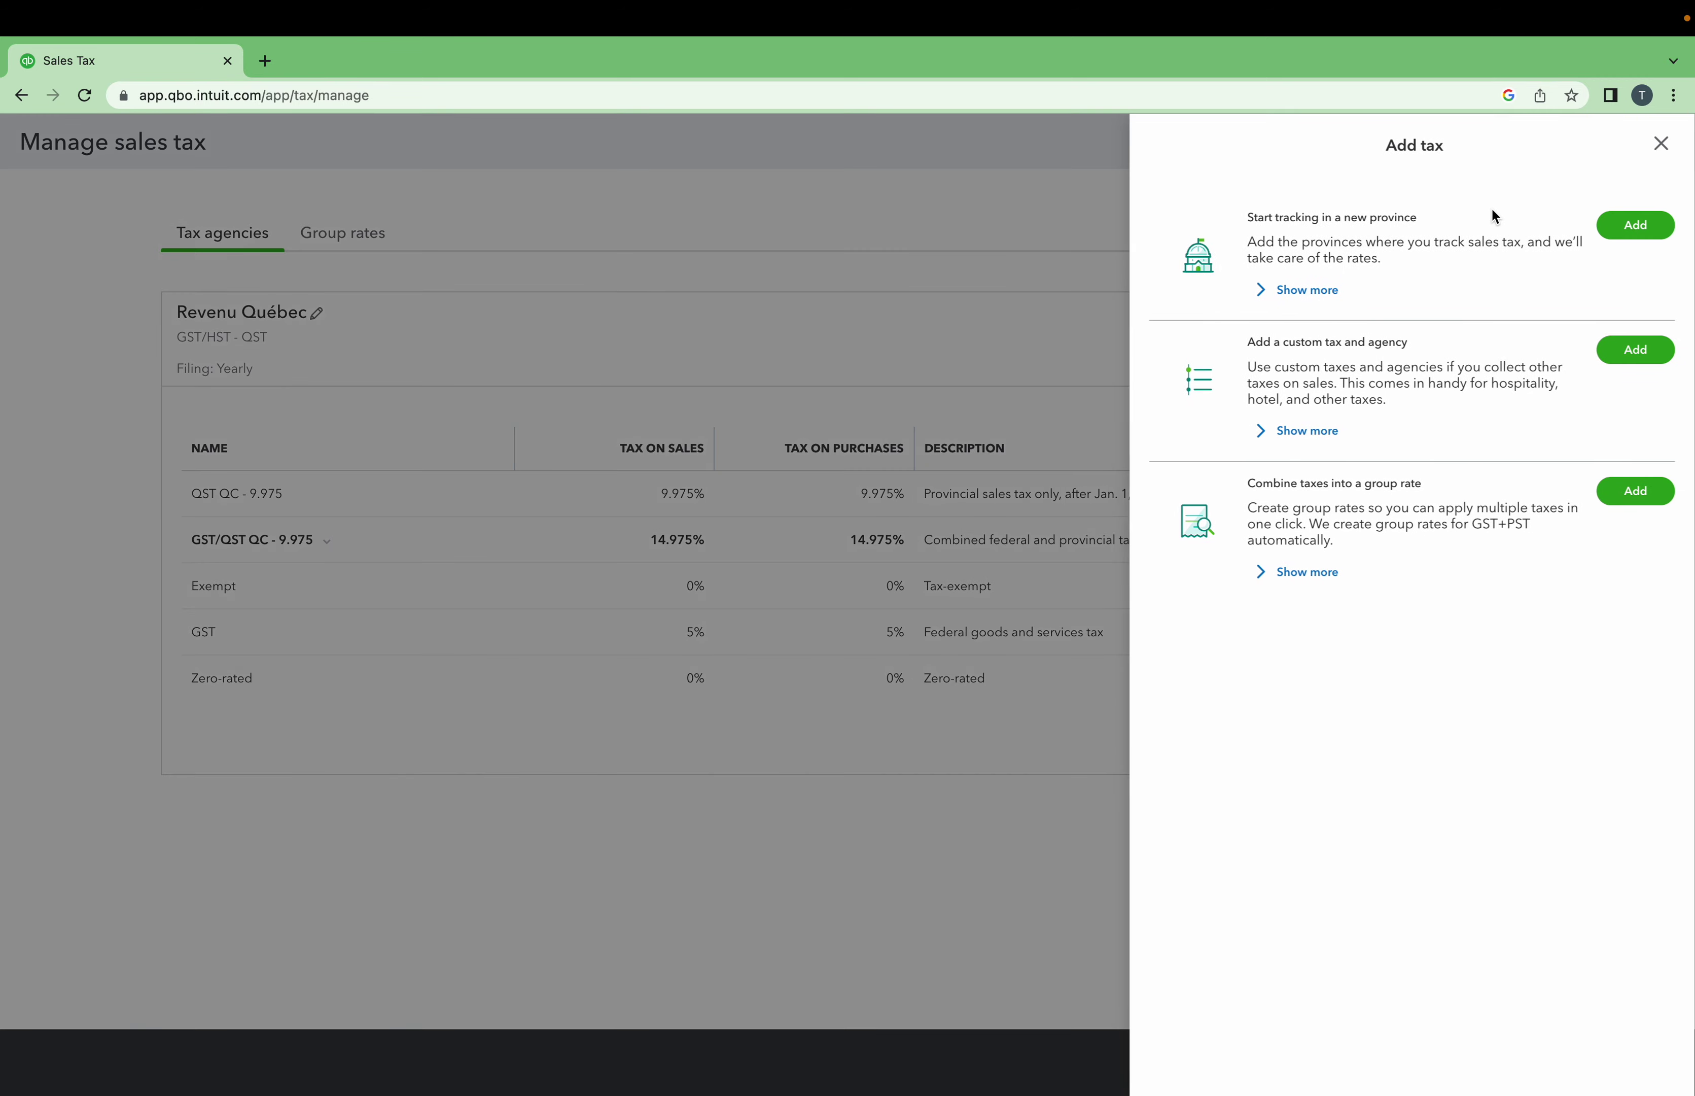
pyautogui.click(1656, 227)
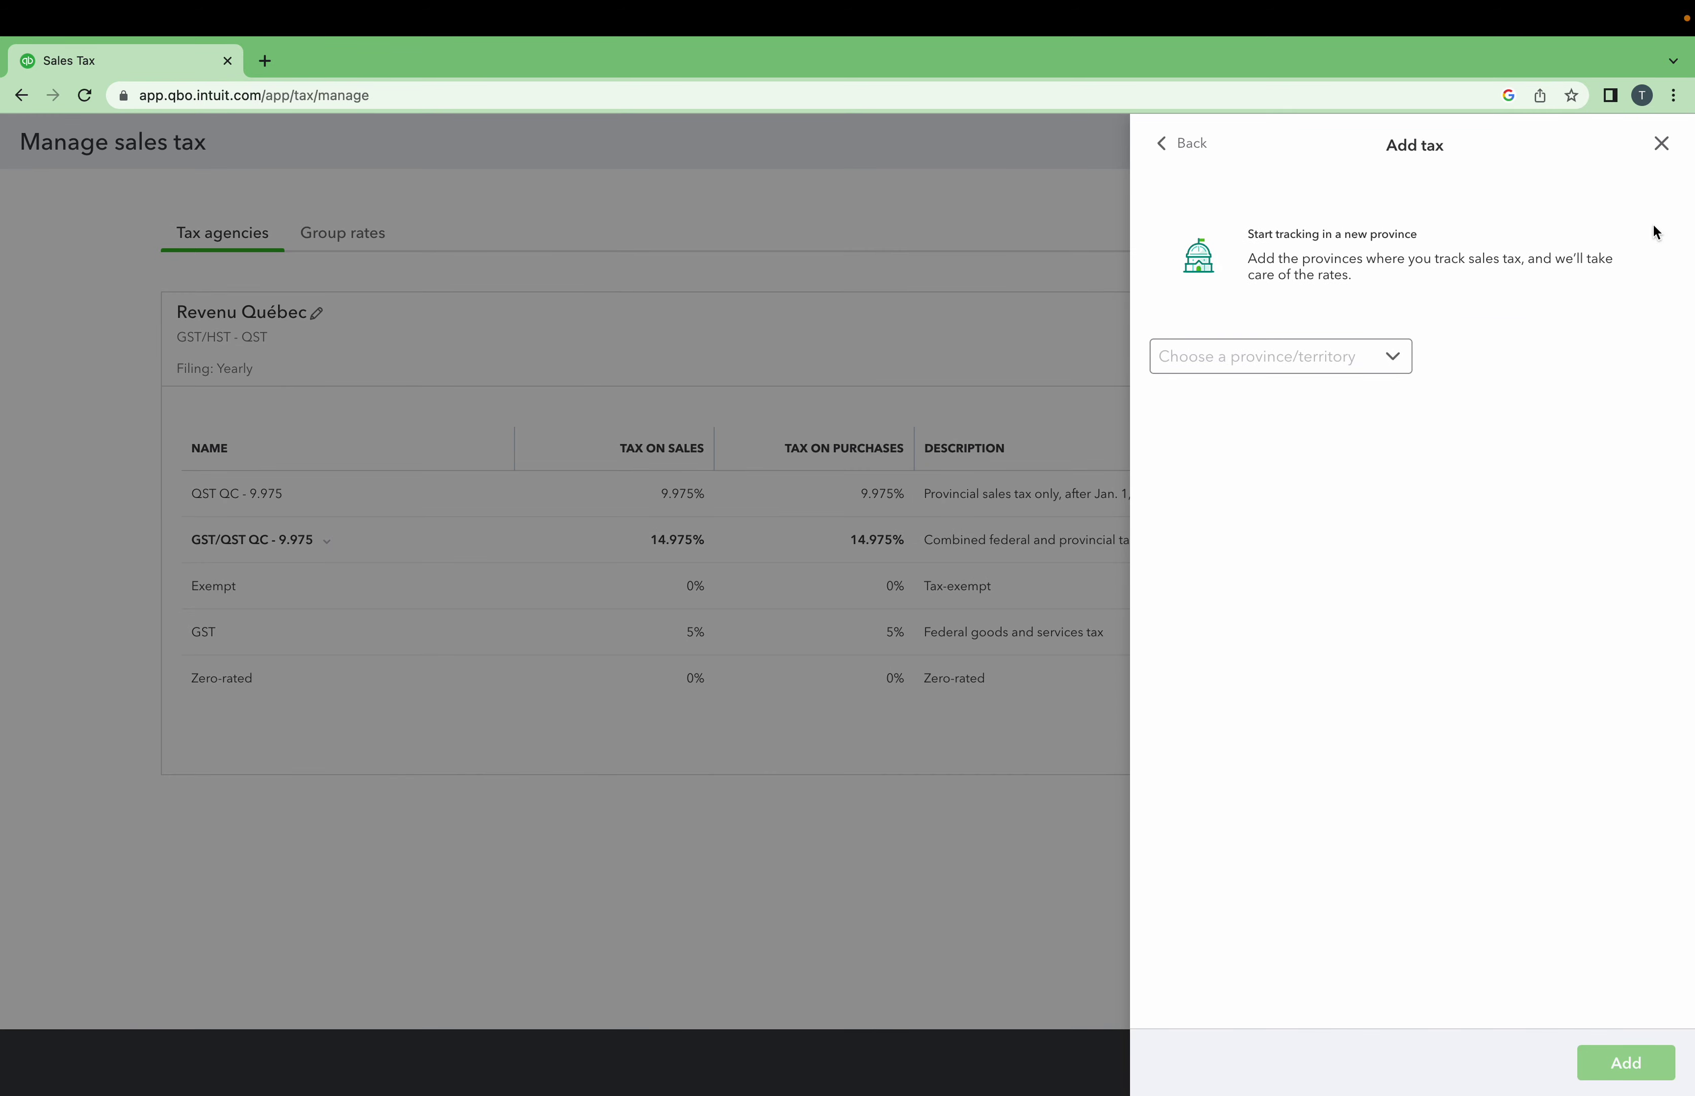
pyautogui.click(1310, 359)
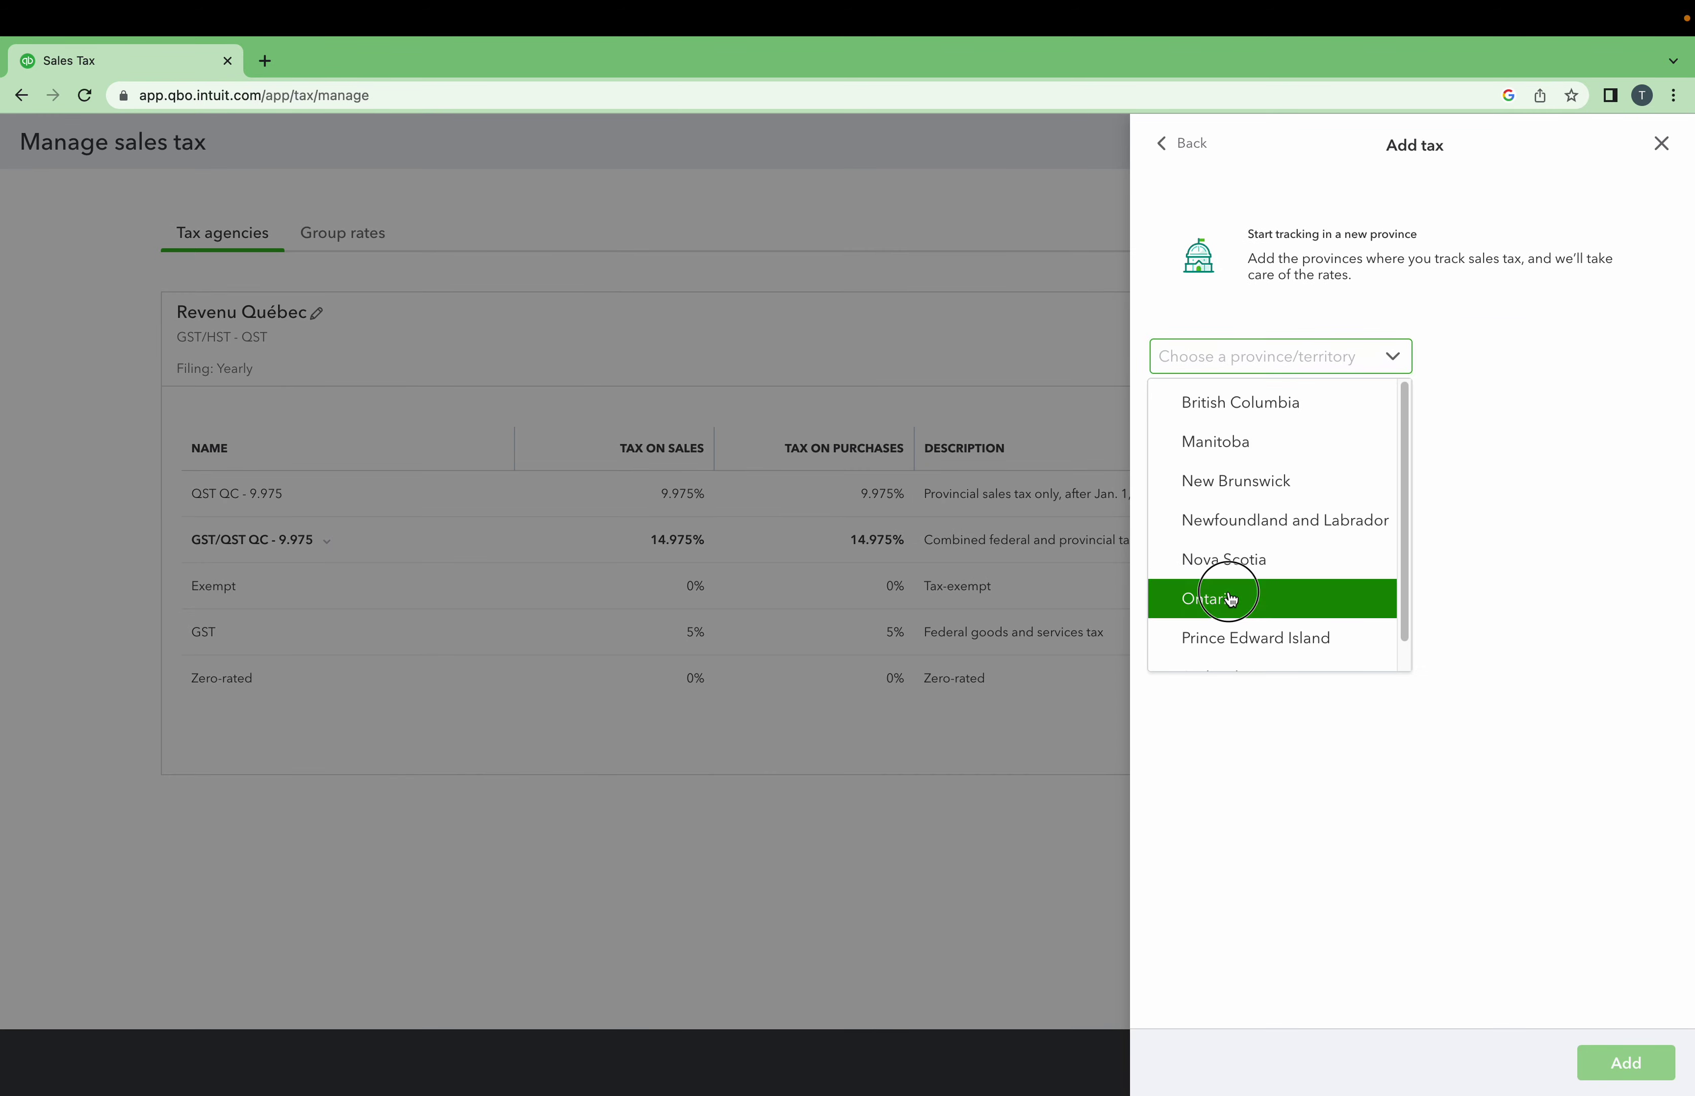
pyautogui.click(1232, 598)
pyautogui.click(1622, 1061)
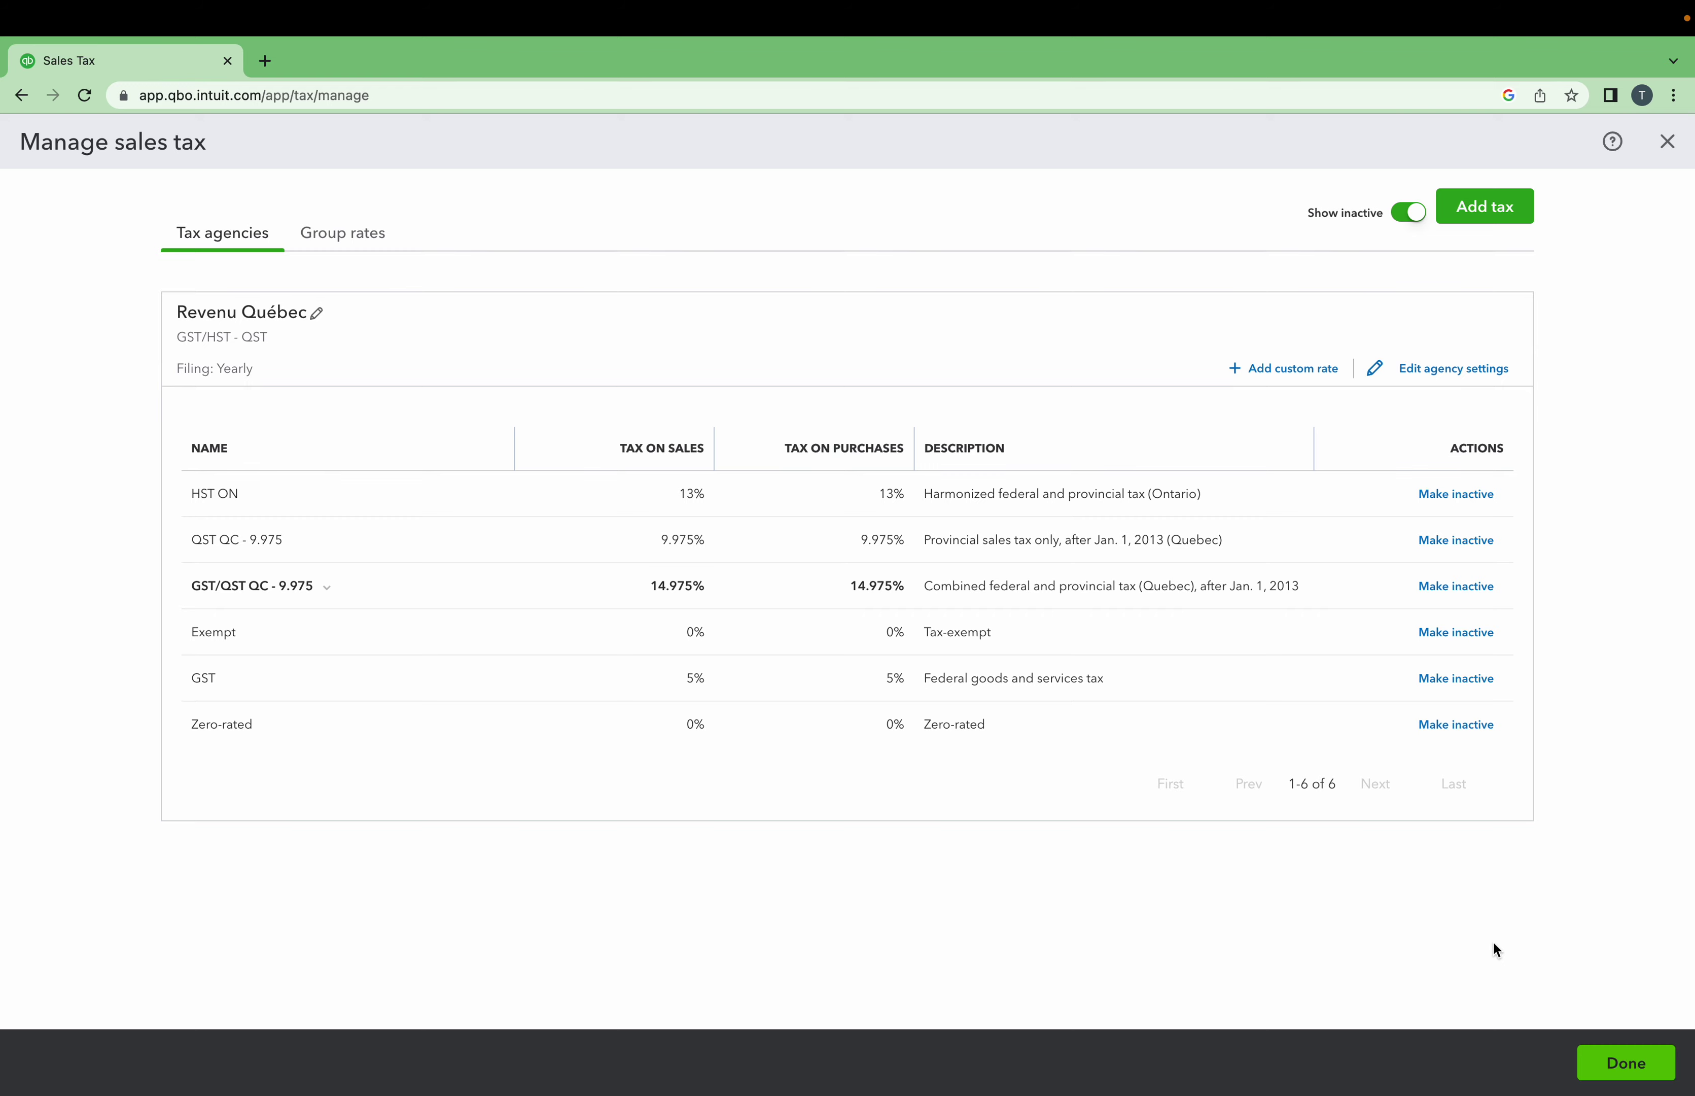
pyautogui.click(1604, 1075)
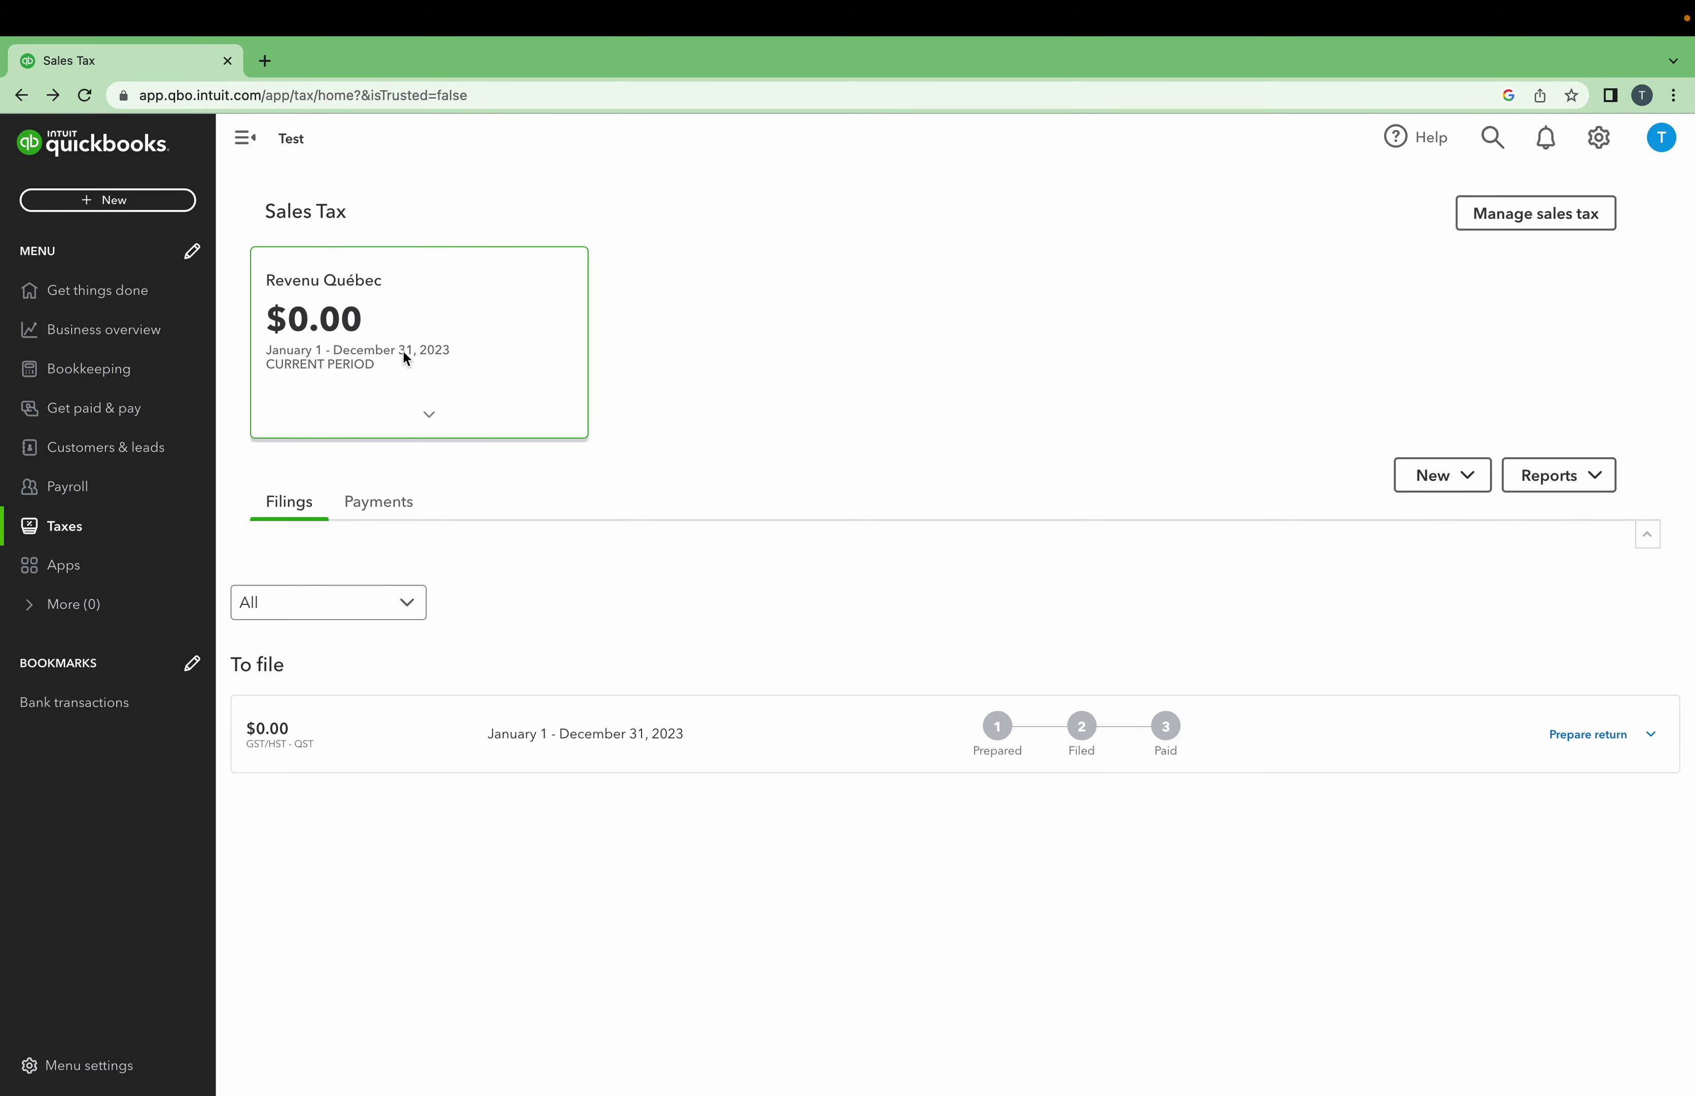
# Create a new expense with a first line in the Advertising category for an amount of 100.
pyautogui.click(90, 207)
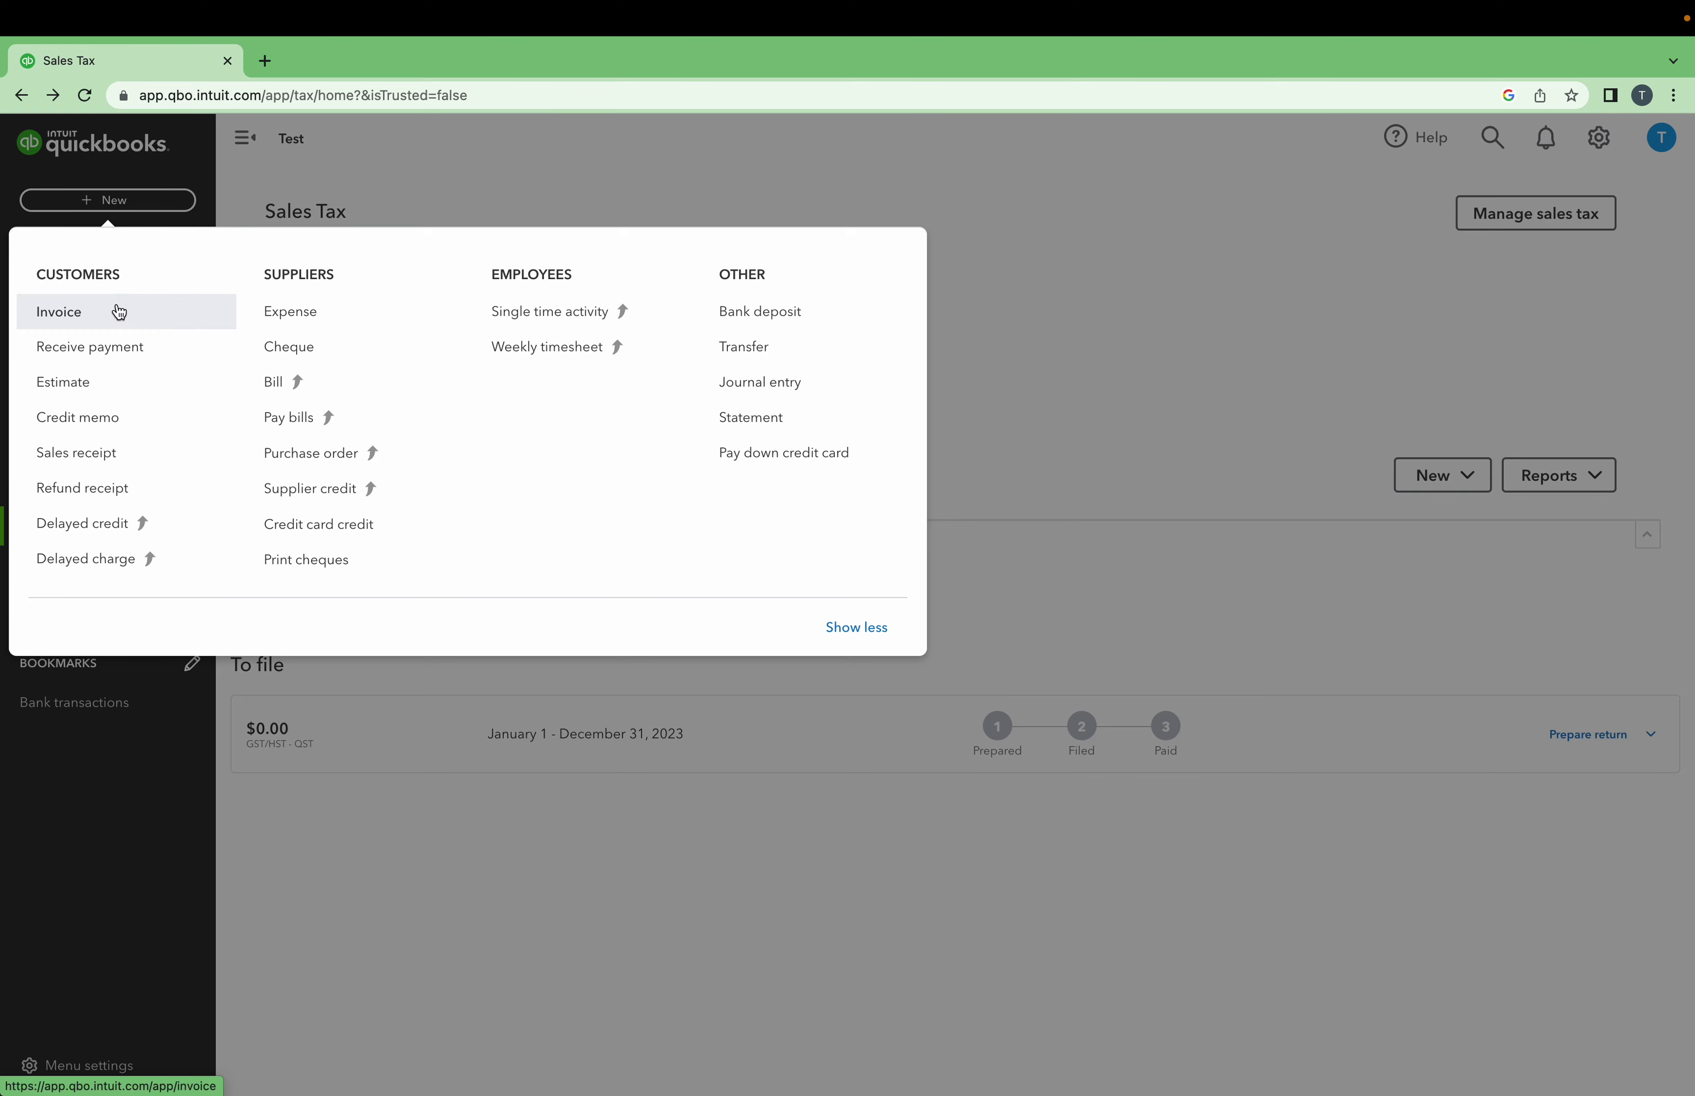
pyautogui.click(291, 312)
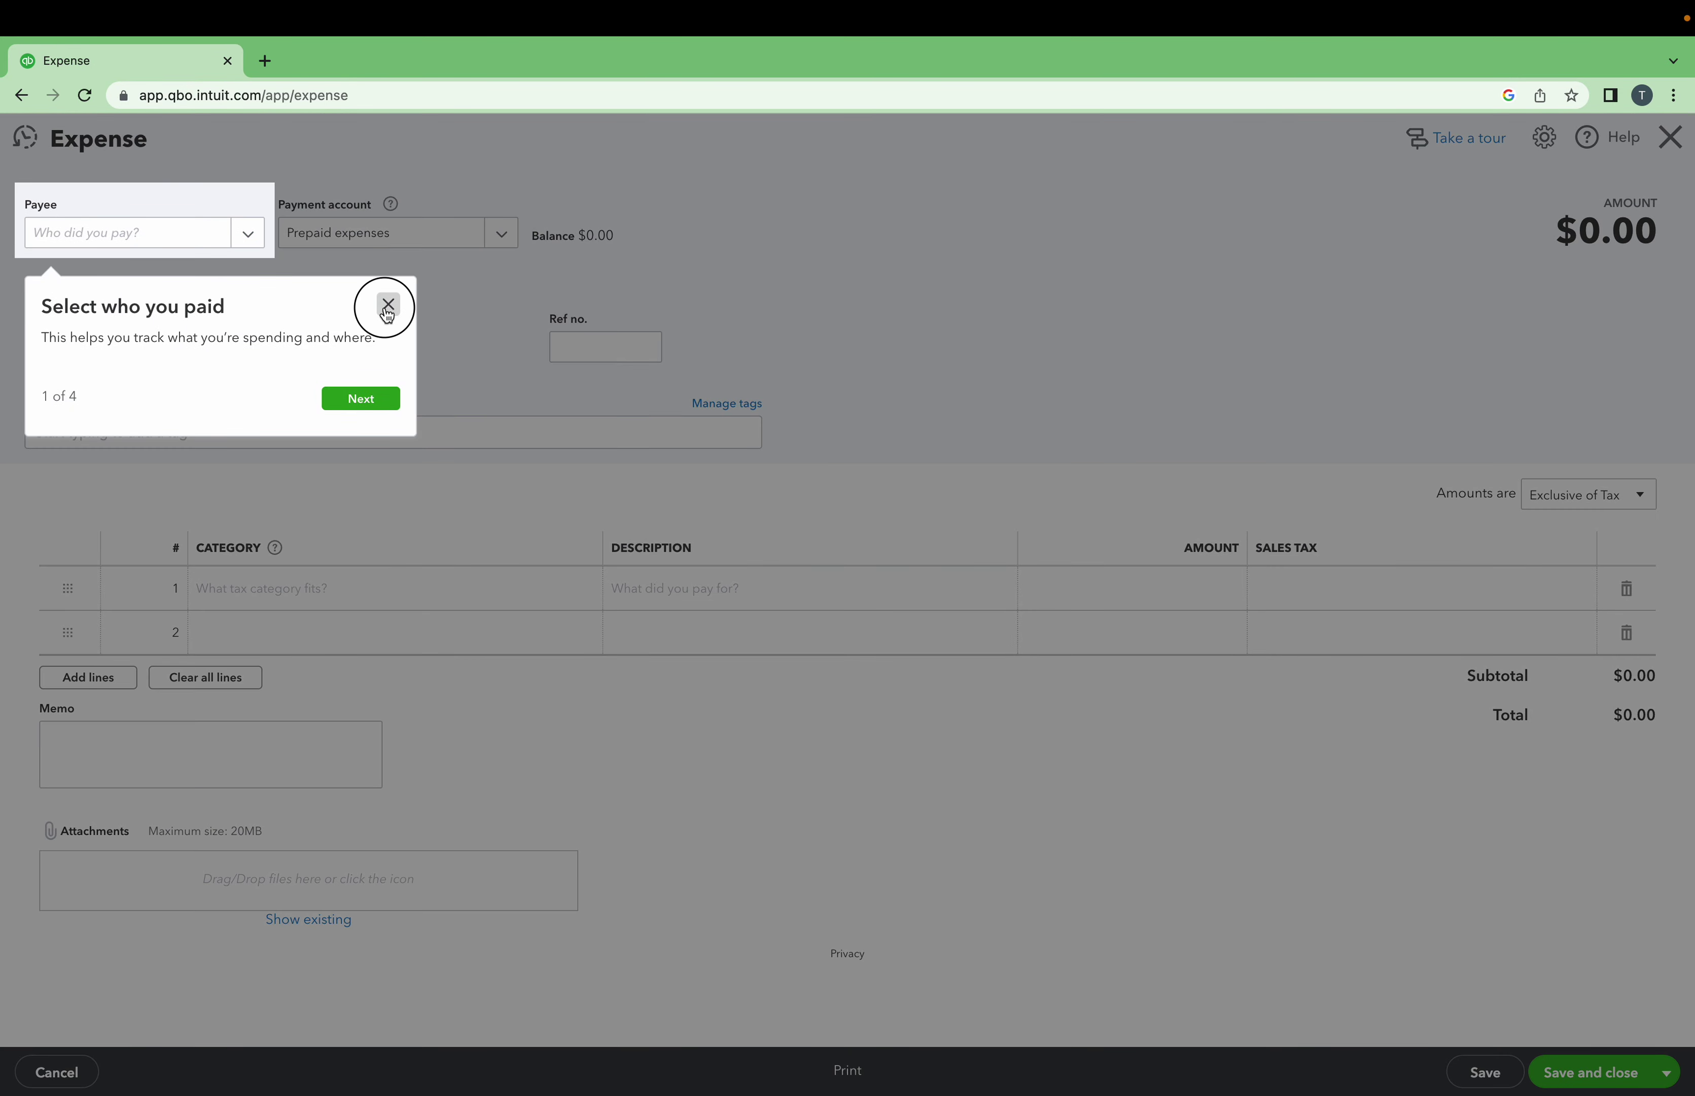
pyautogui.click(388, 303)
pyautogui.click(367, 590)
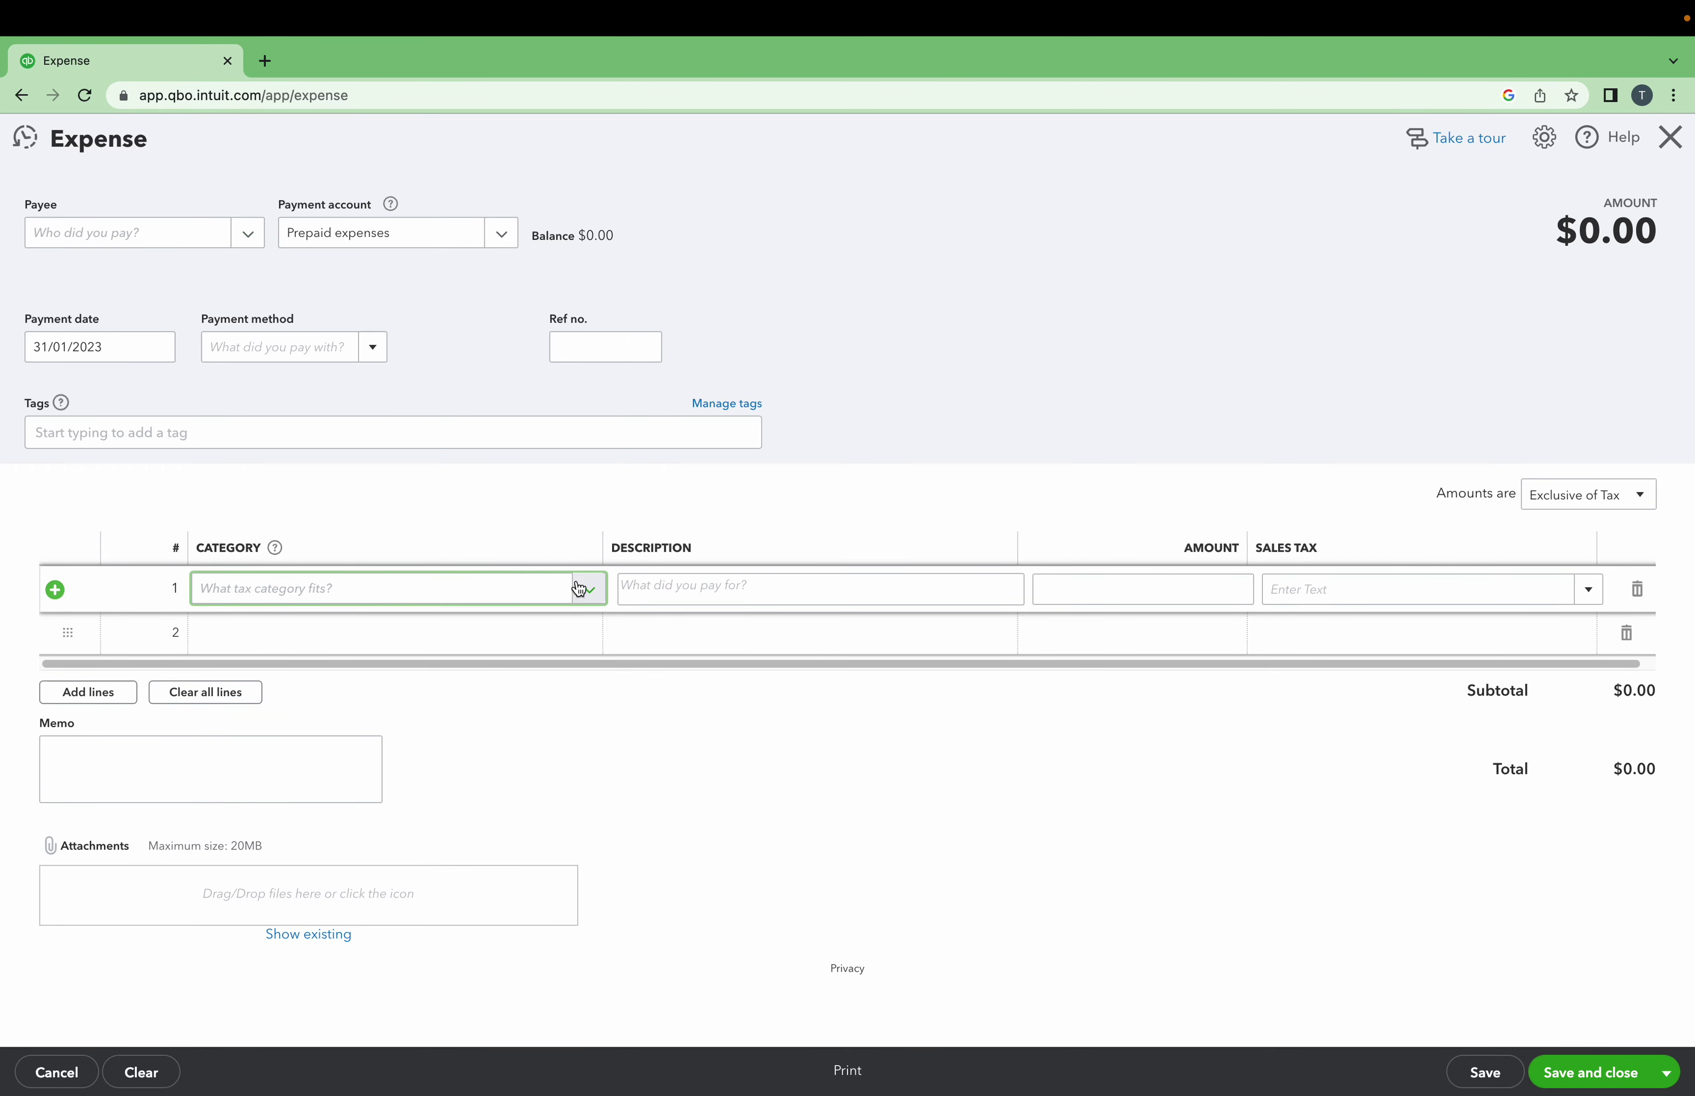
pyautogui.click(588, 592)
pyautogui.click(548, 671)
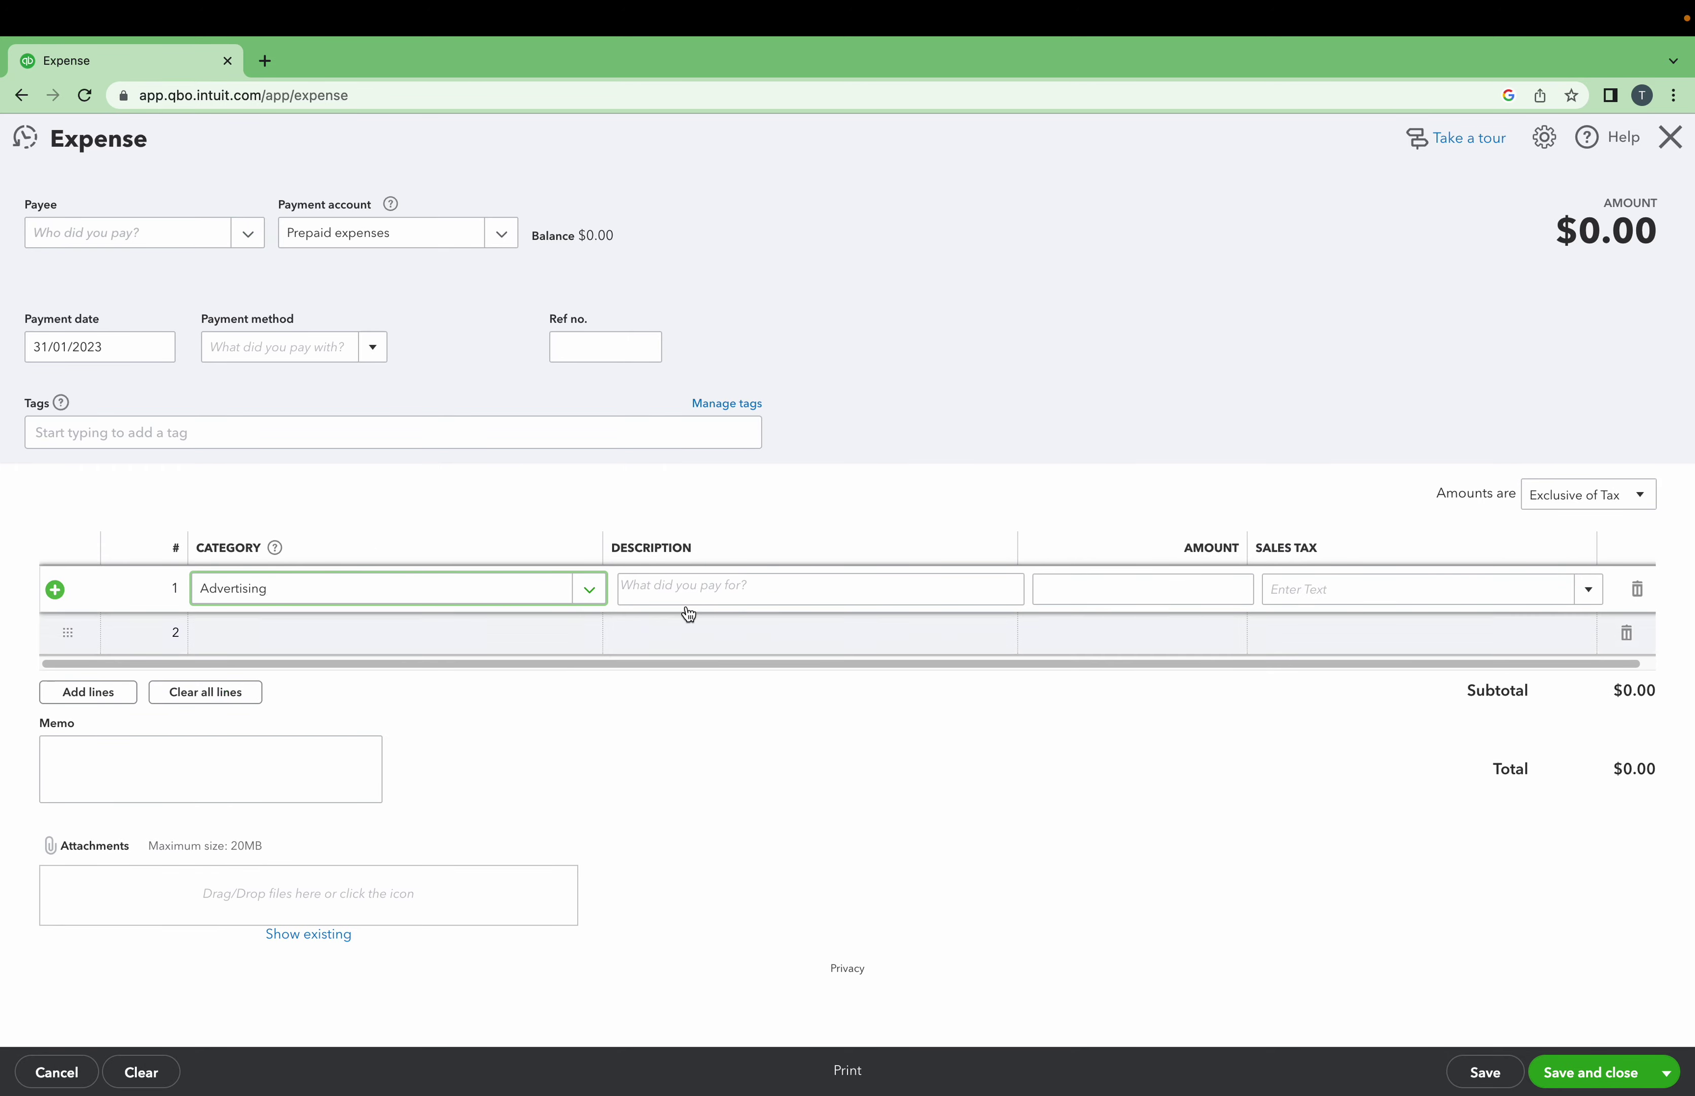
pyautogui.click(1148, 585)
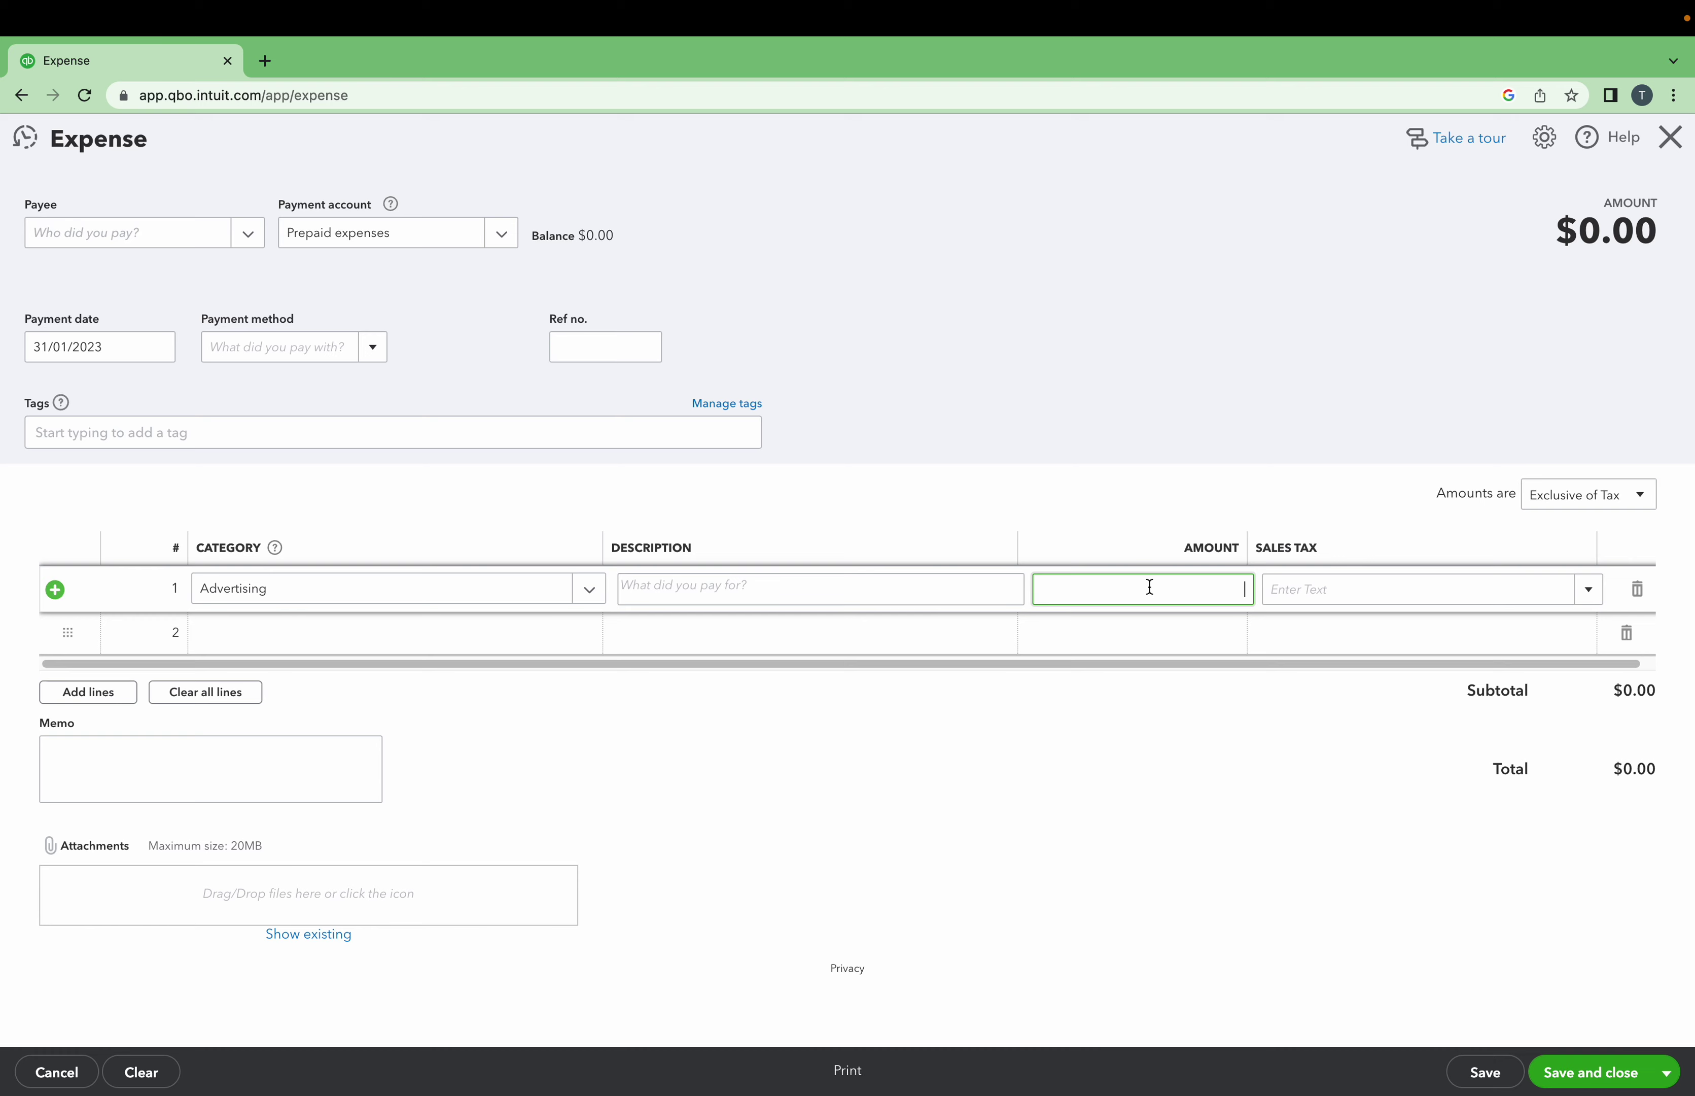
pyautogui.write('100')
# Apply the HST ON (13%) sales tax to the Advertising line, keeping amounts Exclusive of Tax, and save and close the expense.
pyautogui.click(1574, 499)
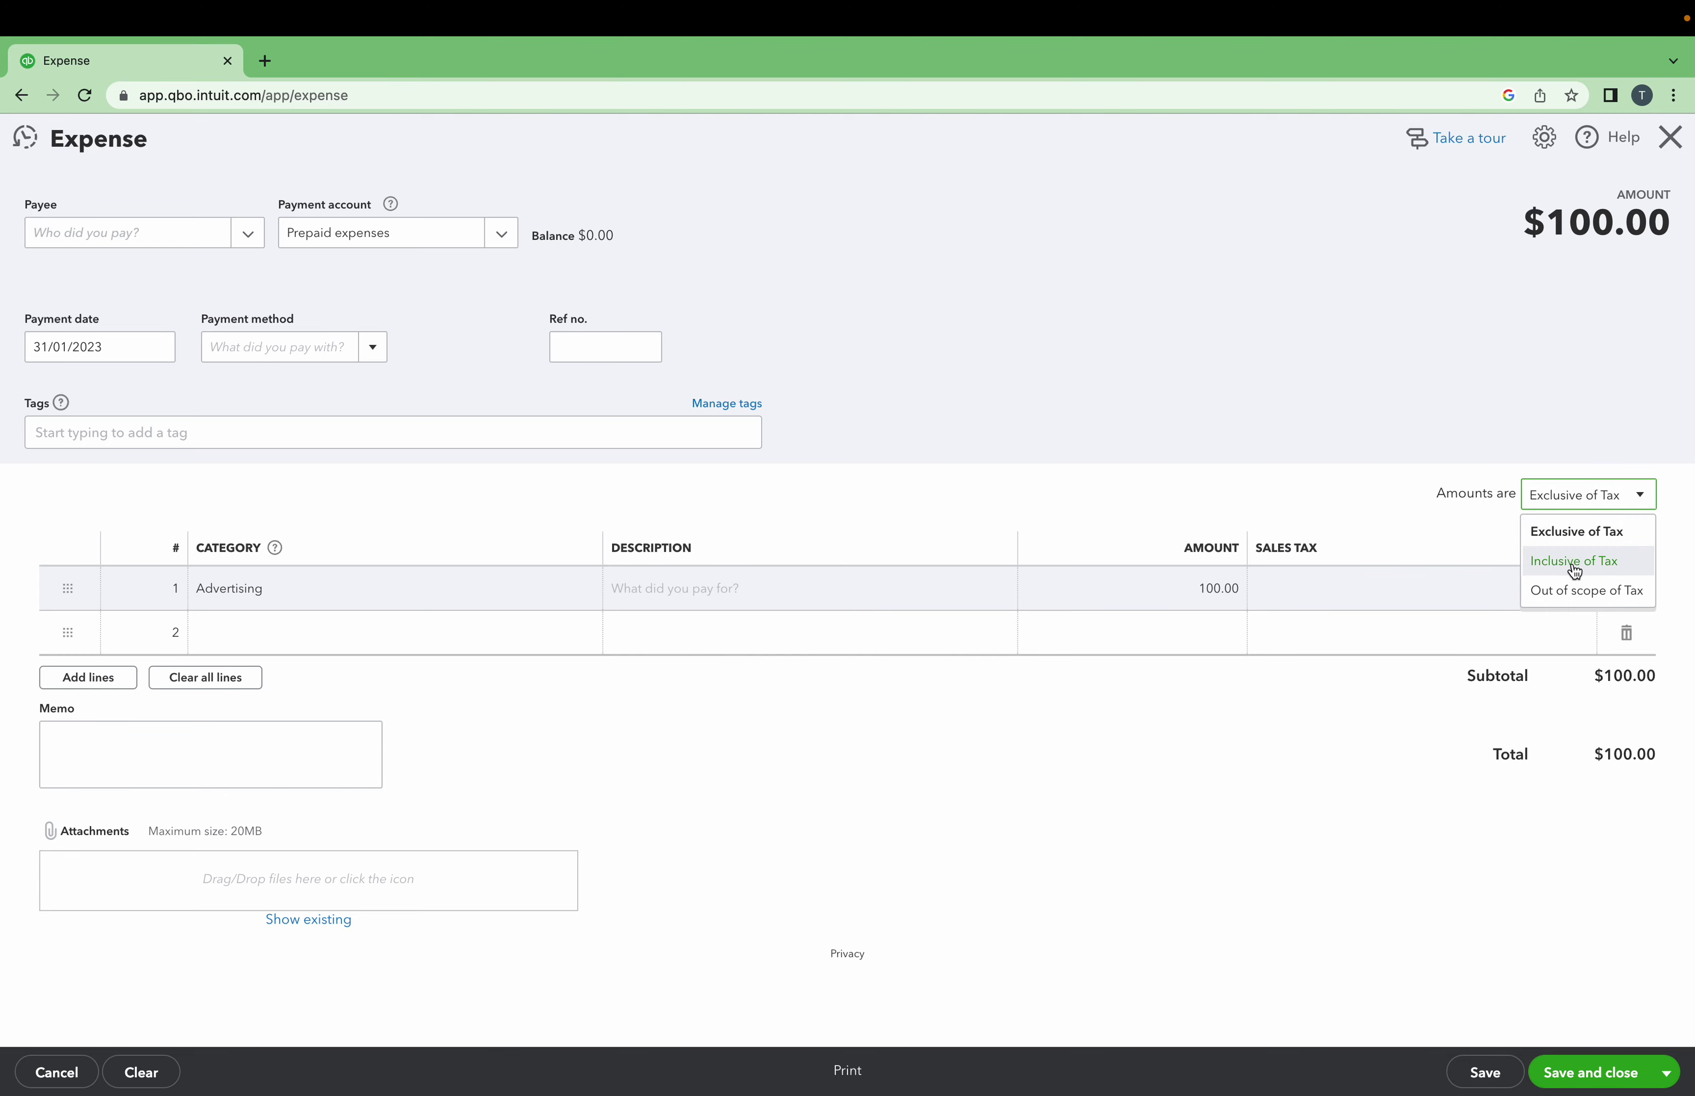
pyautogui.click(1450, 588)
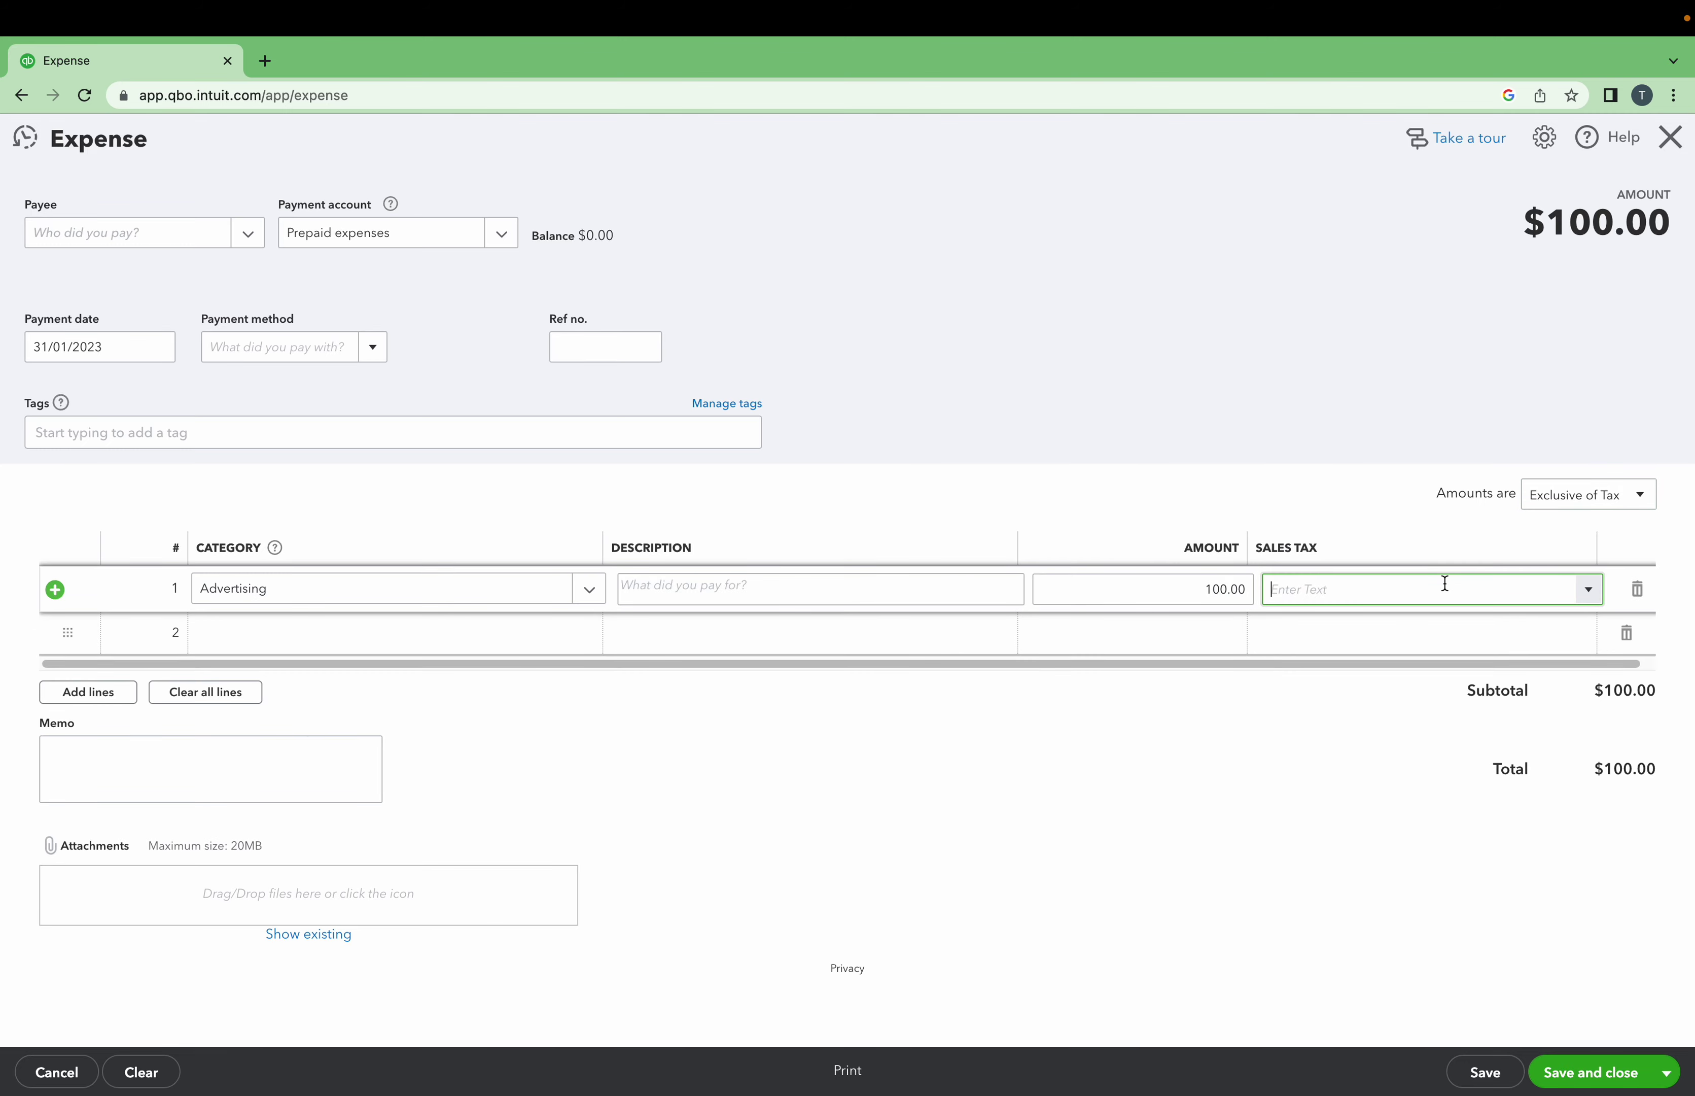
pyautogui.click(1588, 592)
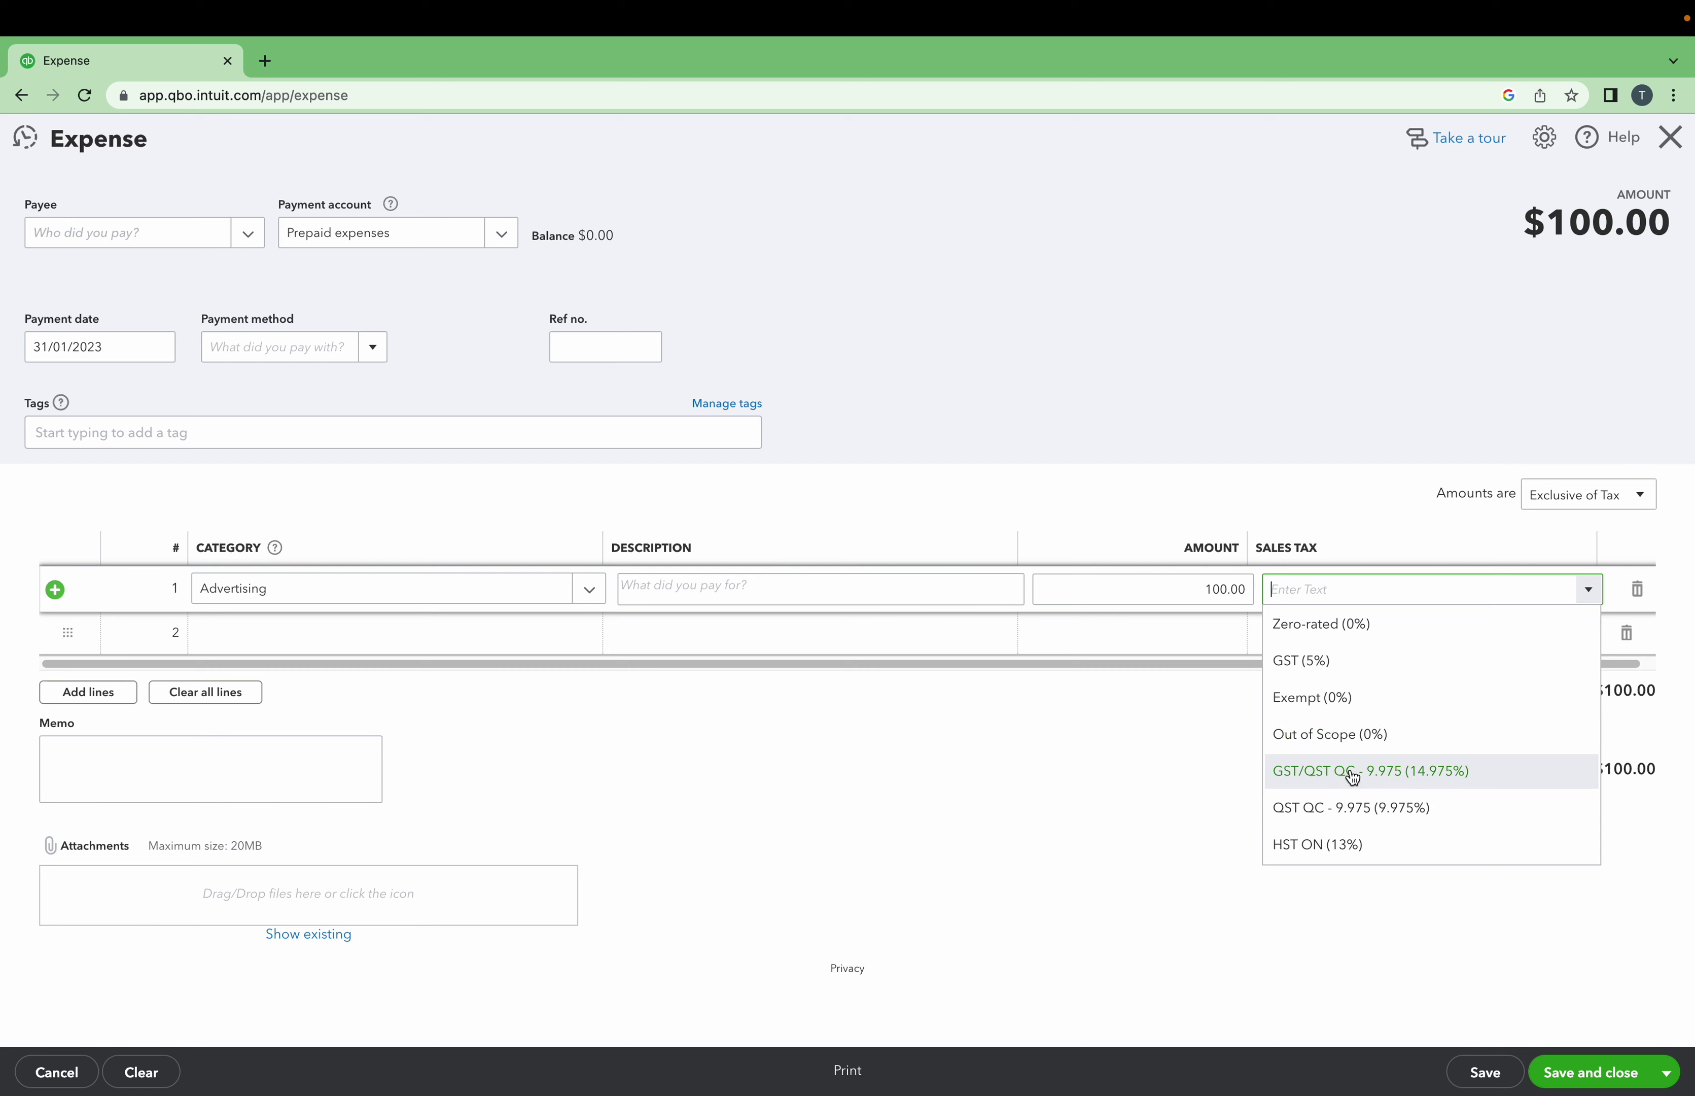
pyautogui.click(1342, 841)
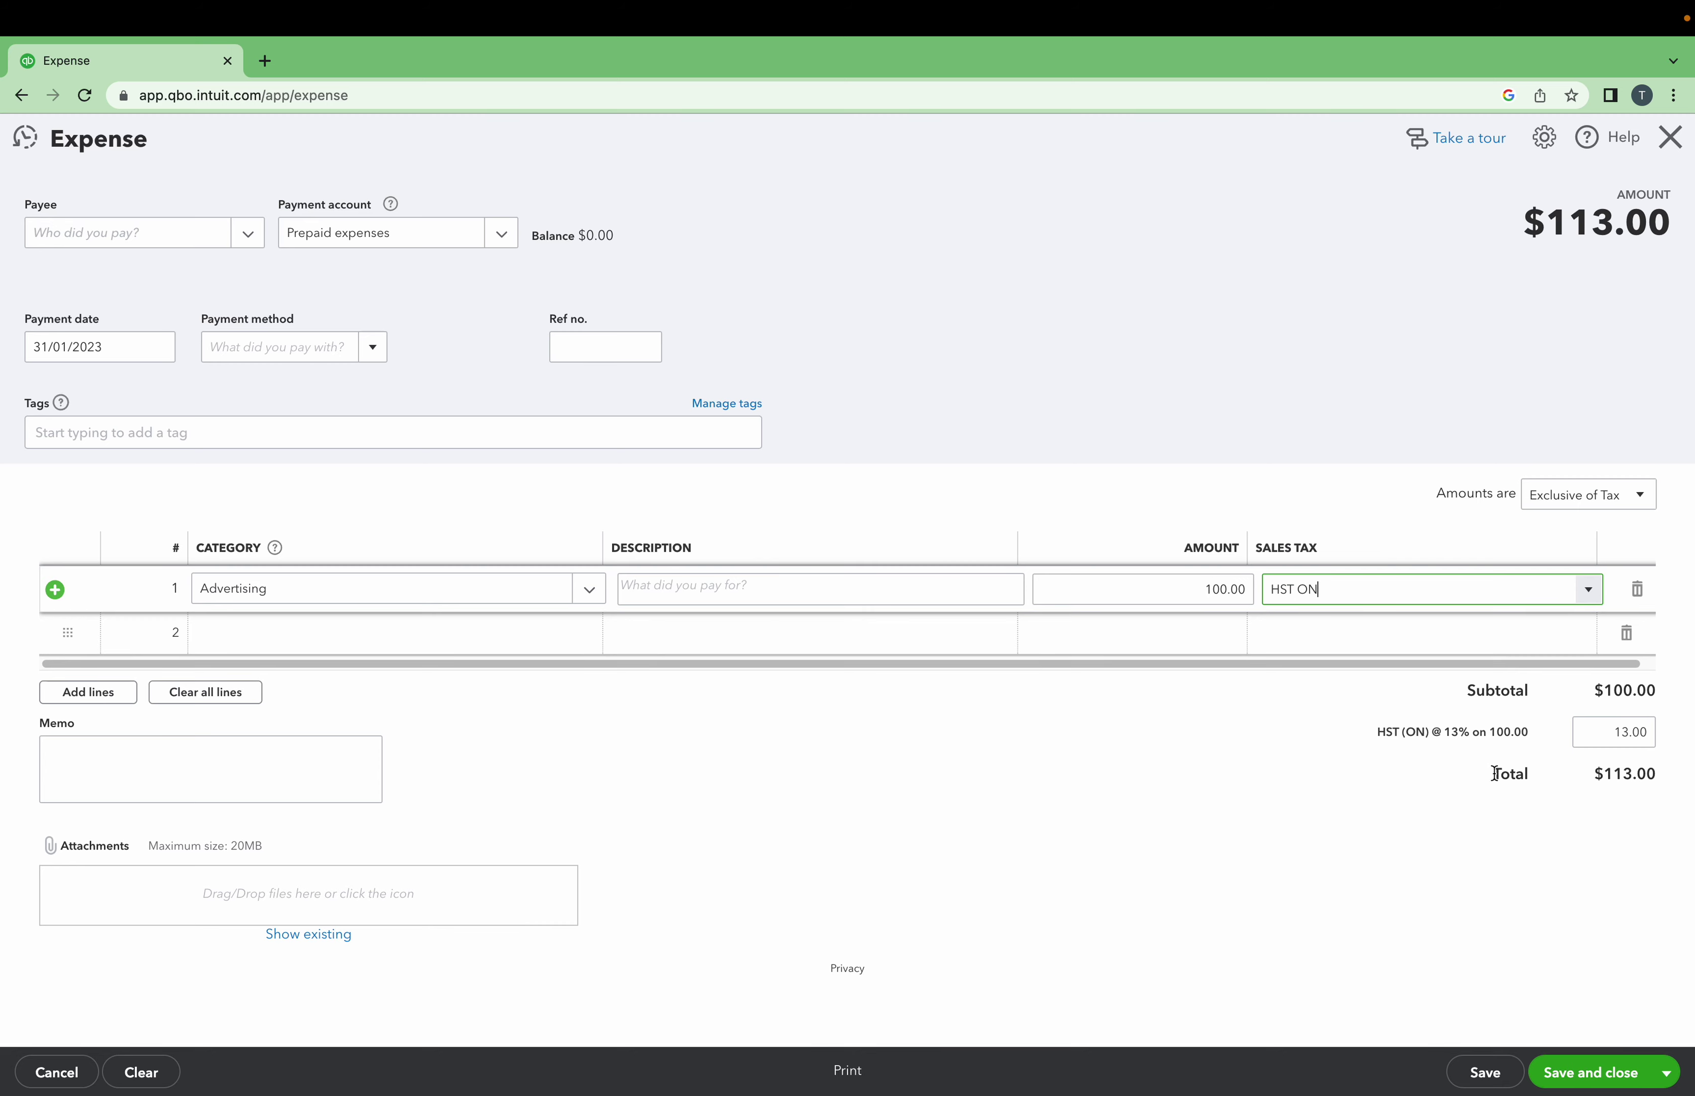
pyautogui.click(1609, 727)
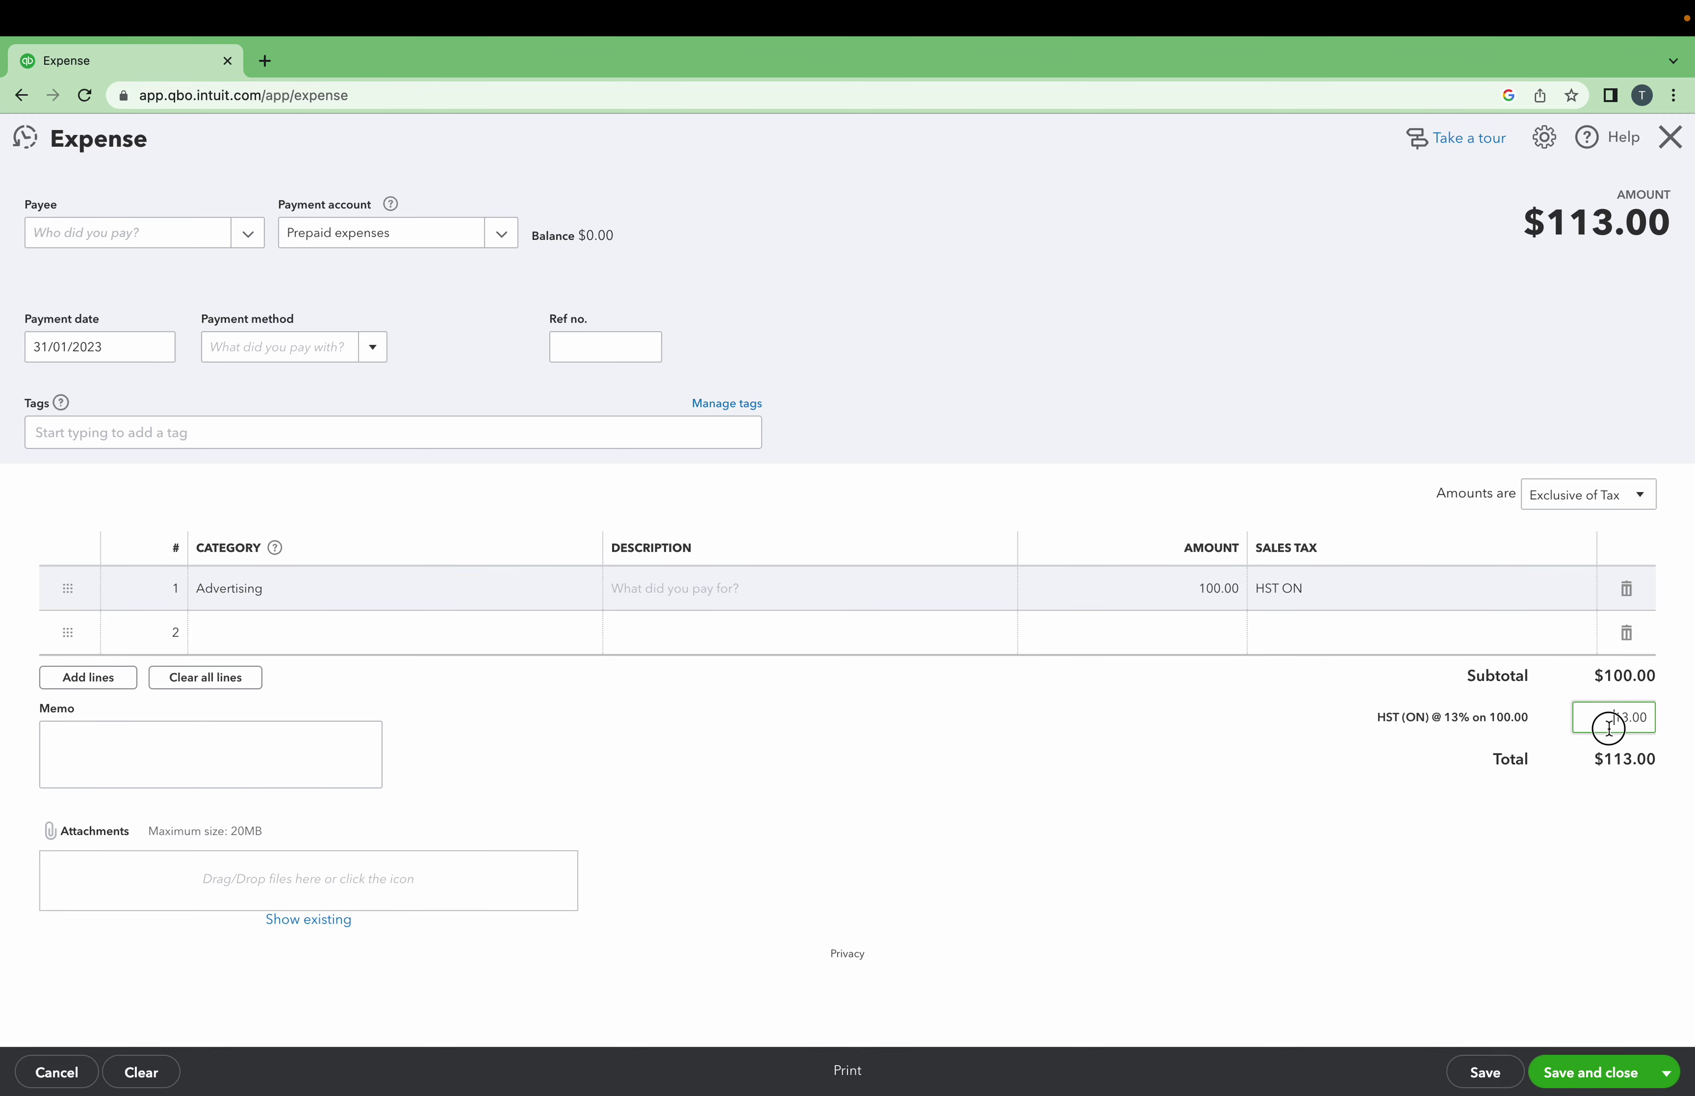
pyautogui.click(1651, 718)
pyautogui.moveTo(1651, 717); pyautogui.dragTo(1594, 720)
pyautogui.click(1560, 1074)
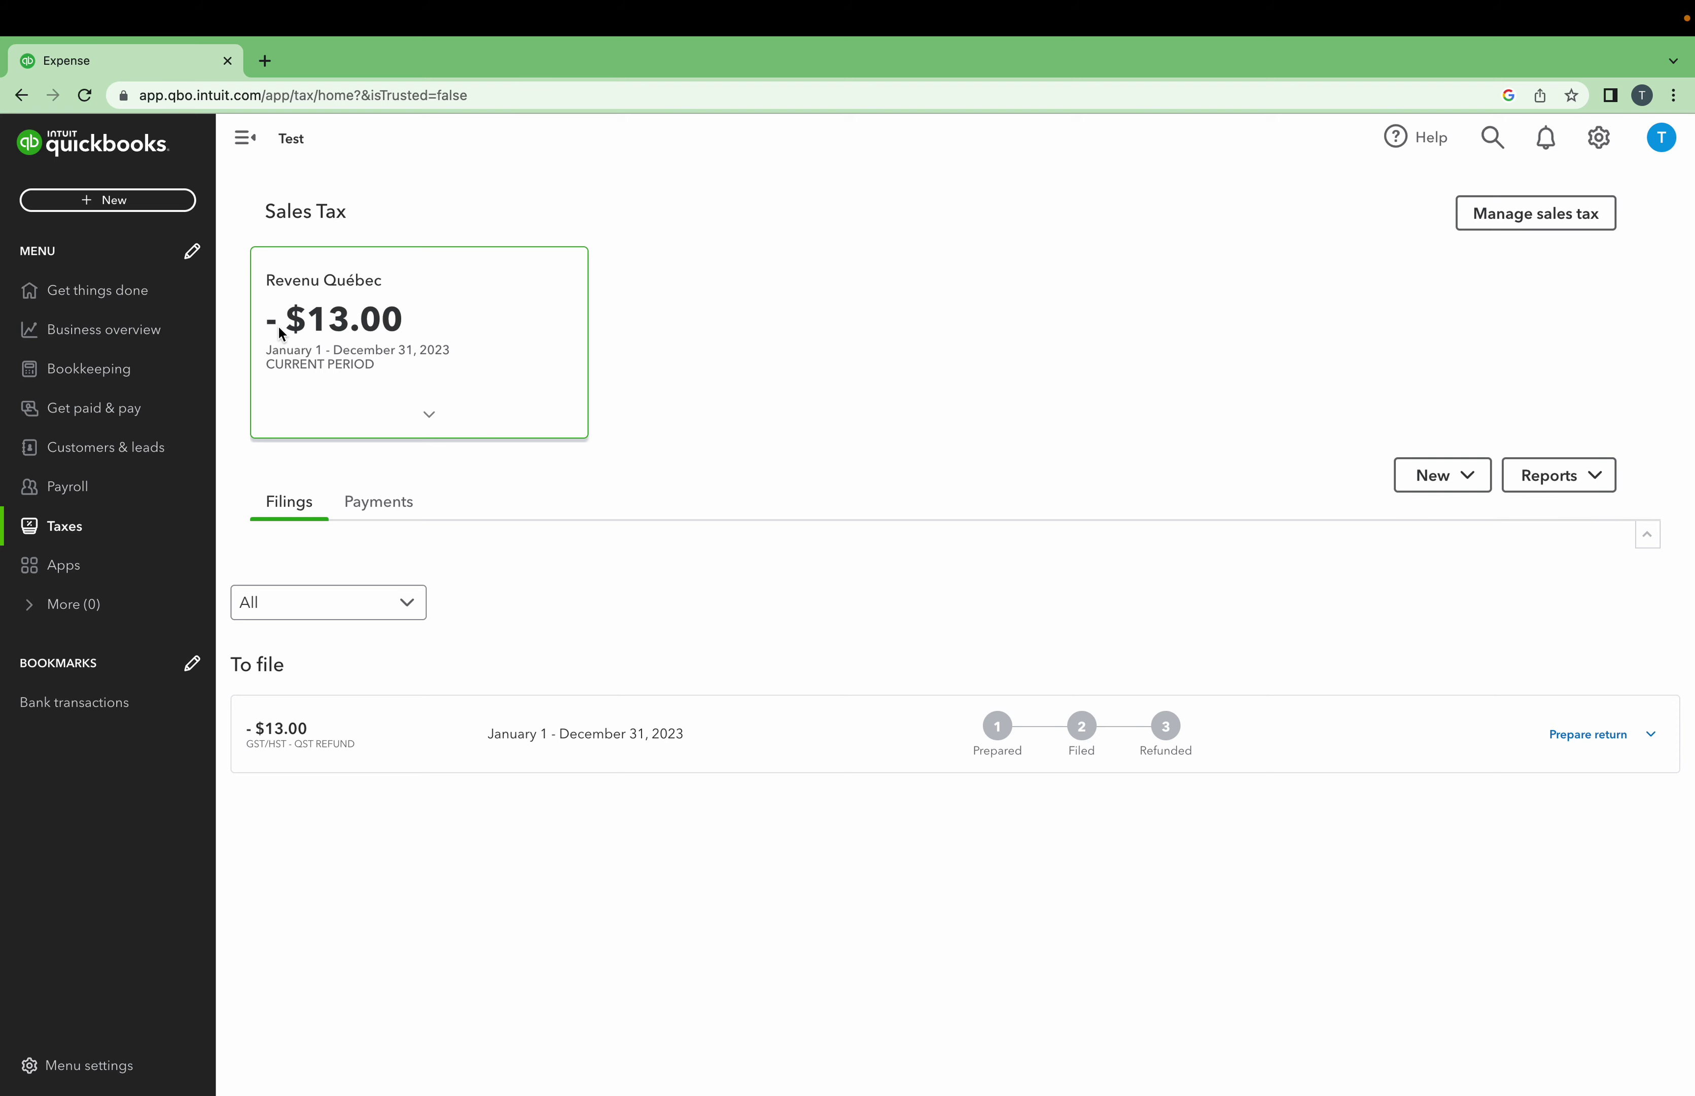
# Expand the Revenu Québec tax summary and open the 2023 GST/HST - QST return to examine Lines 103, 106, 203 and 206.
pyautogui.click(430, 414)
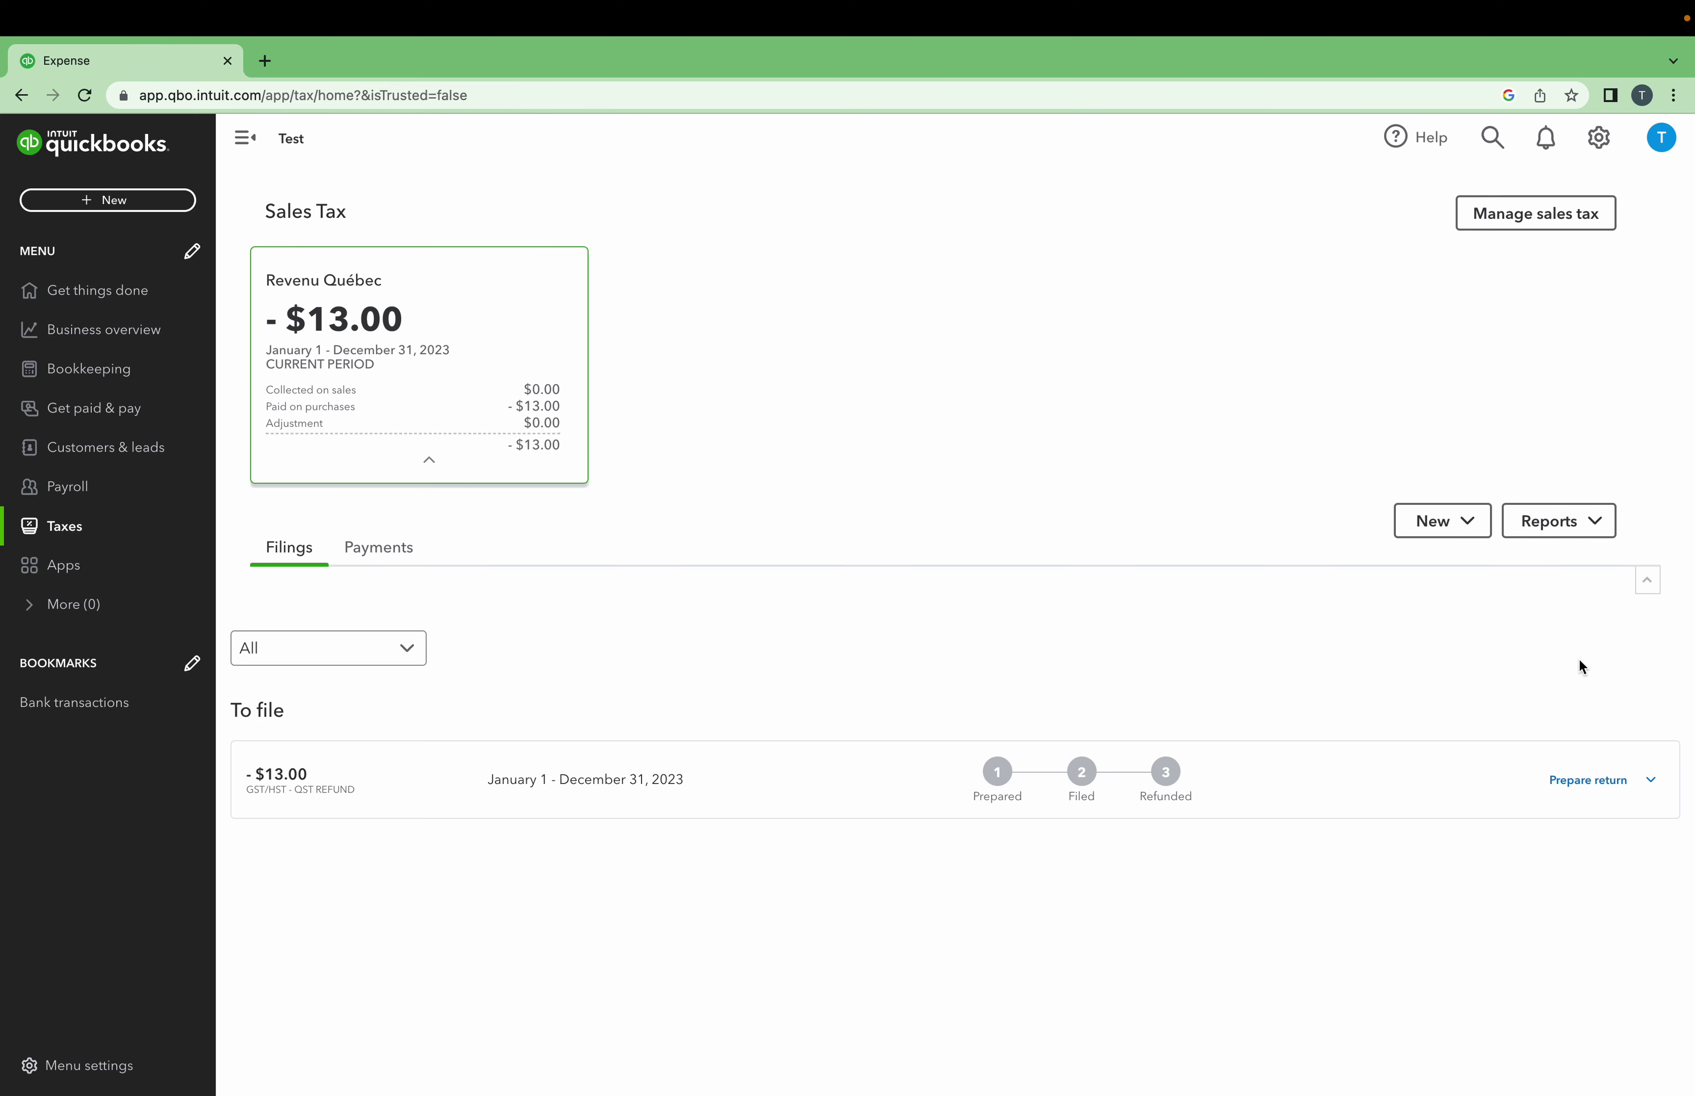
pyautogui.click(1563, 784)
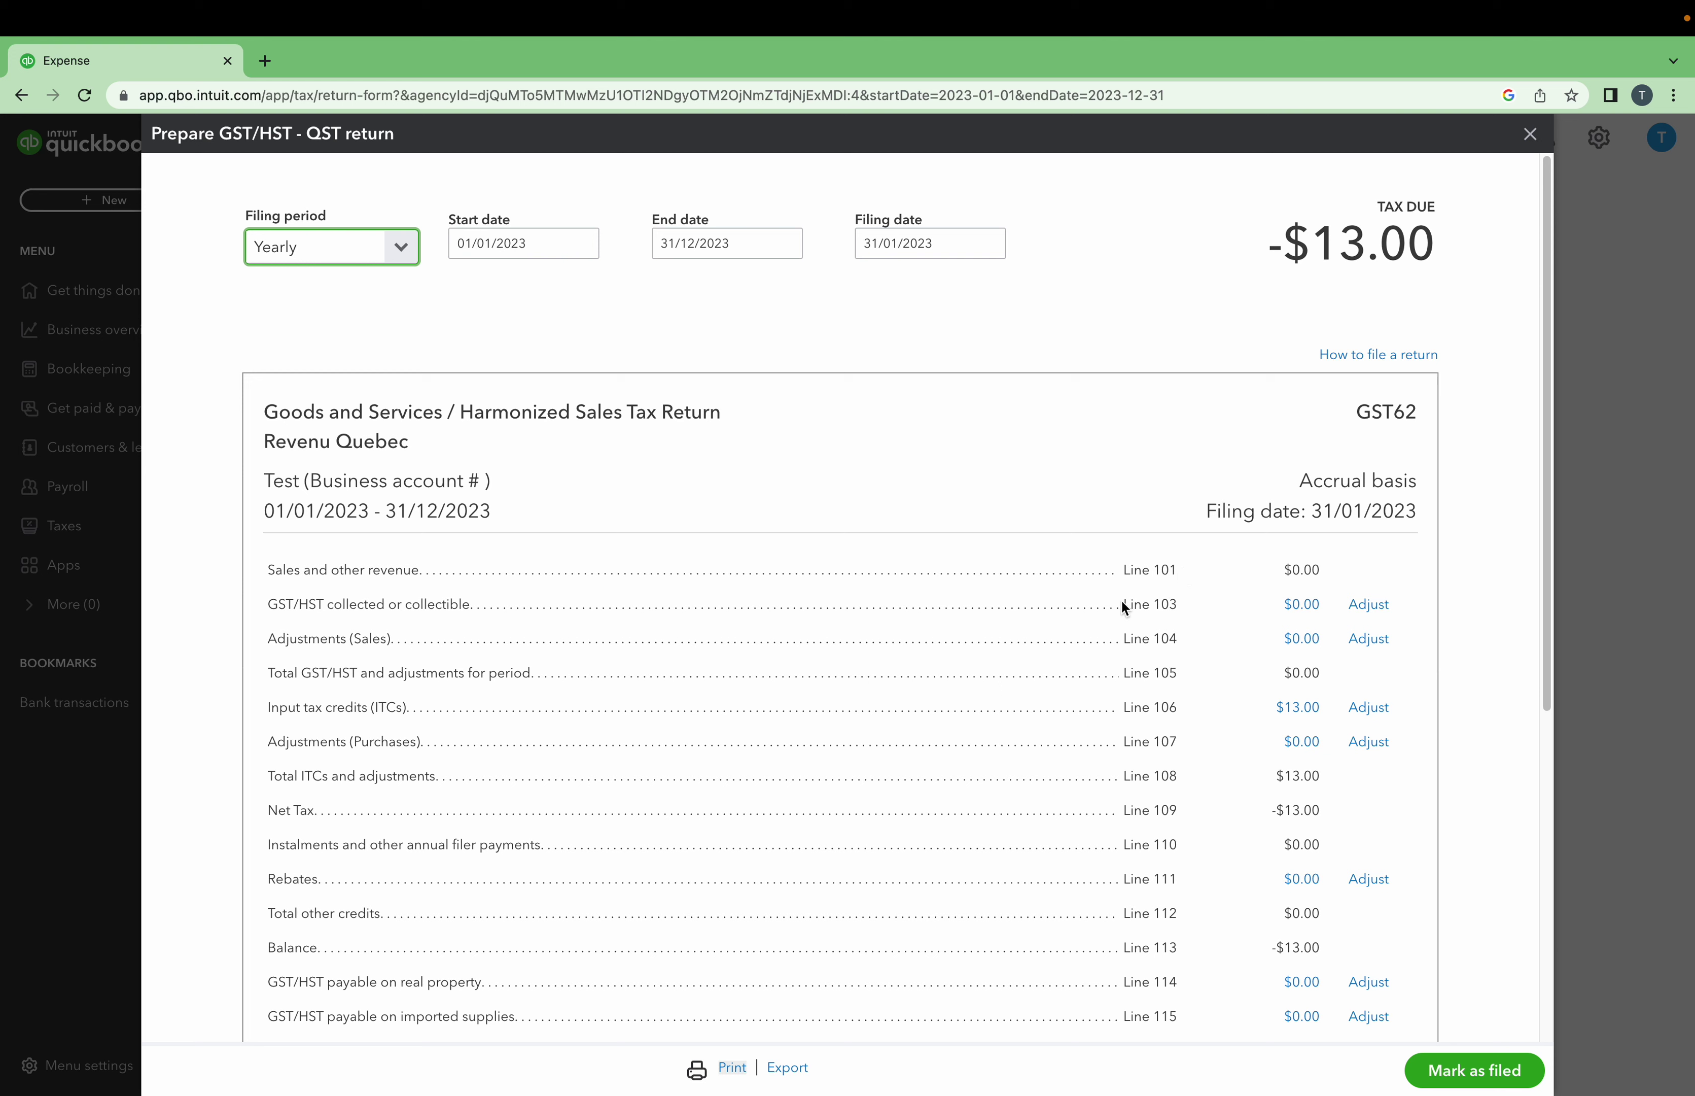
pyautogui.moveTo(1124, 604); pyautogui.dragTo(1329, 608)
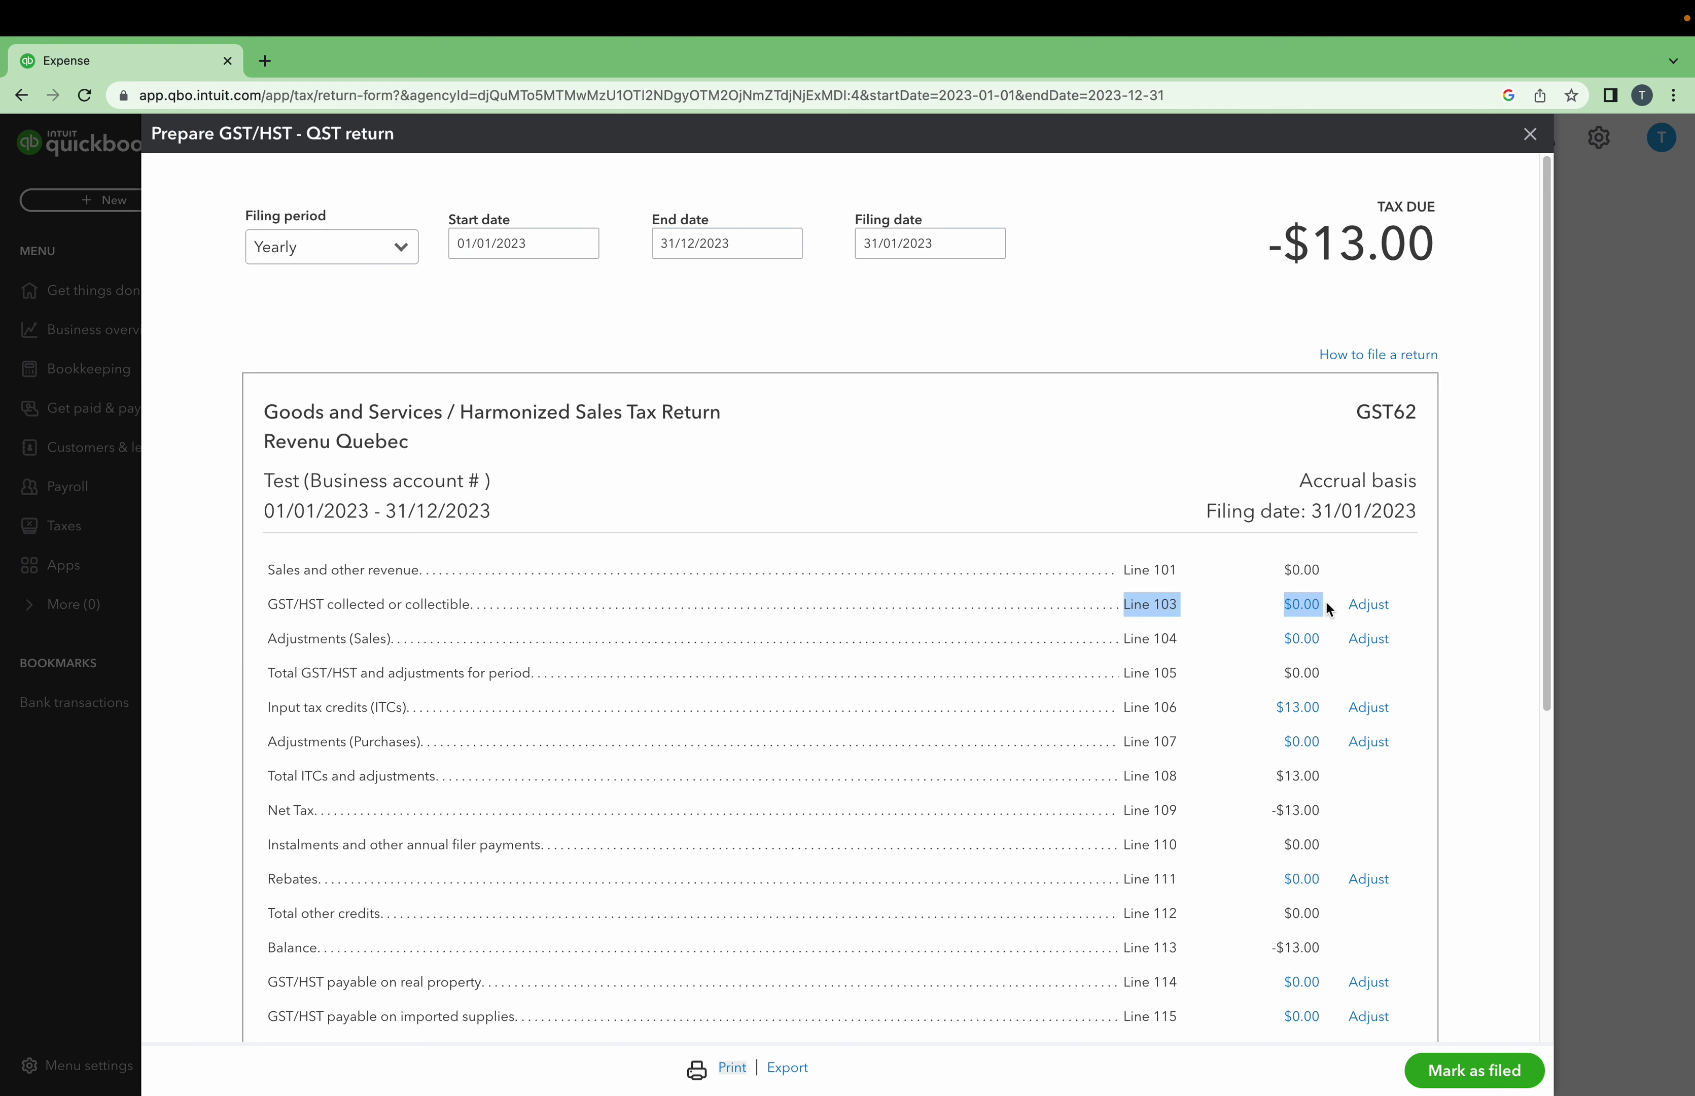
pyautogui.moveTo(1123, 706); pyautogui.dragTo(1188, 712)
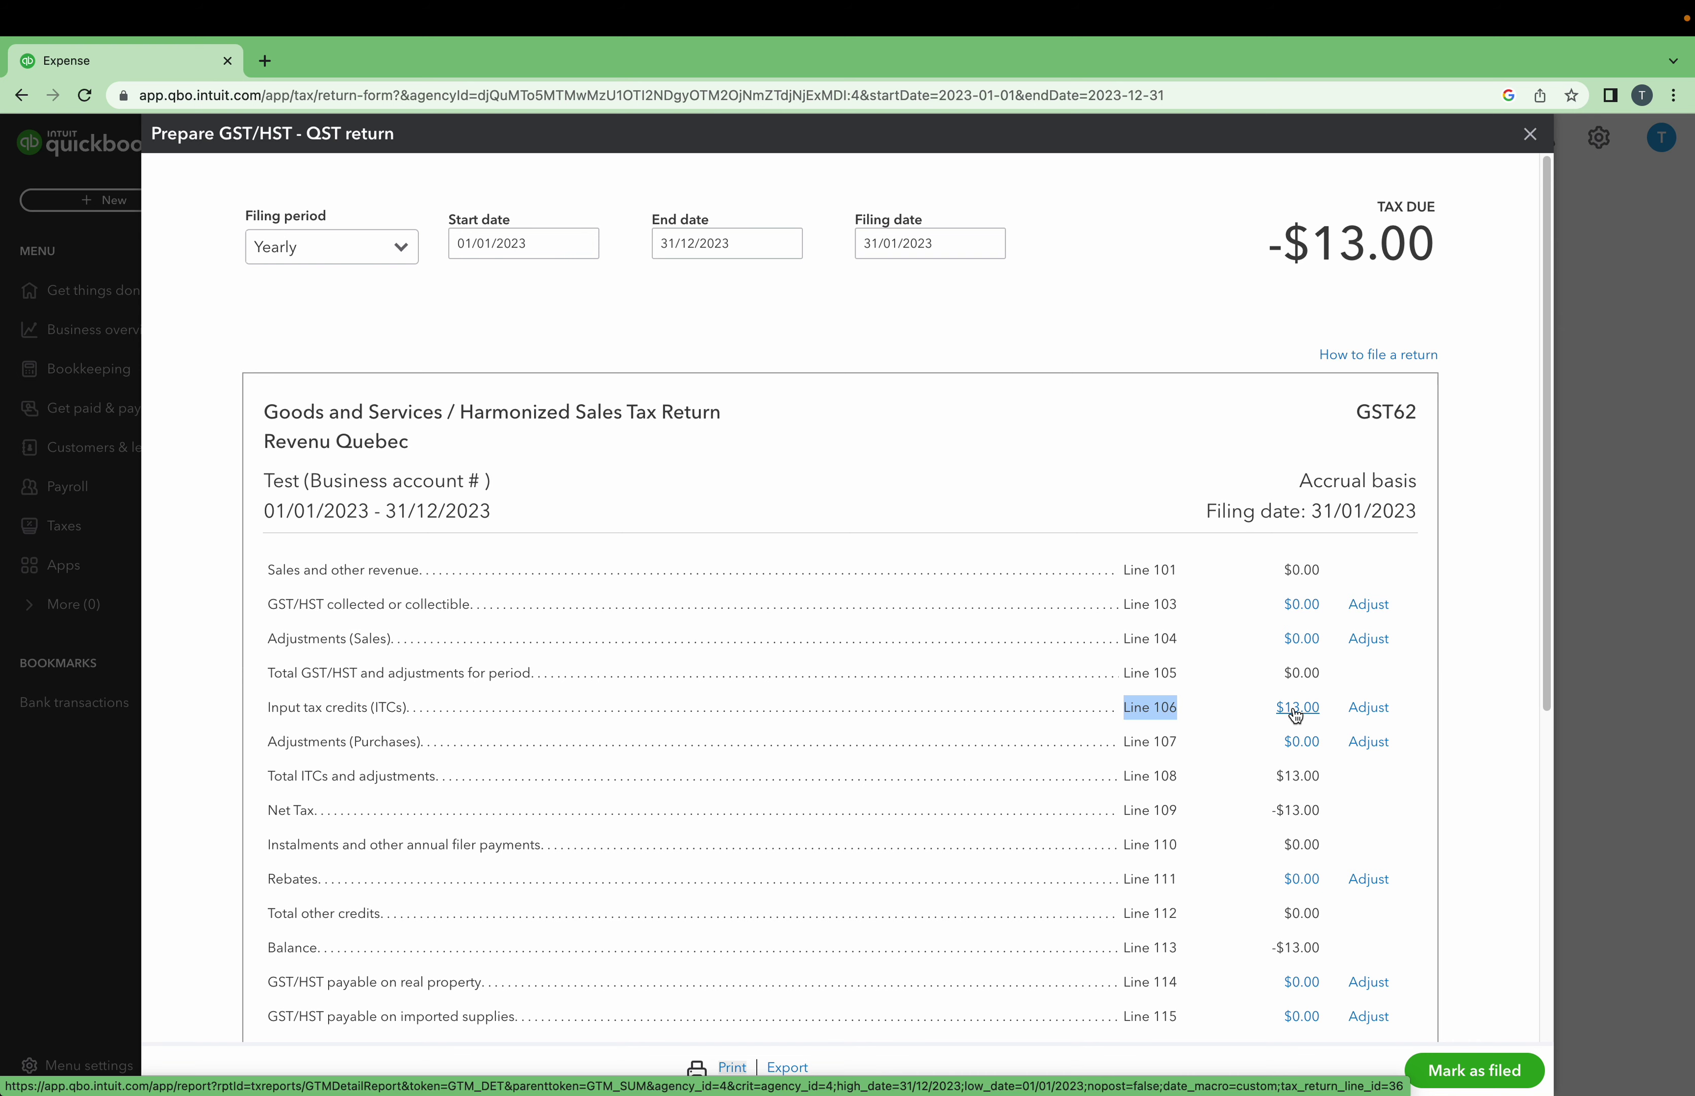
pyautogui.scroll(-7, 1296, 716)
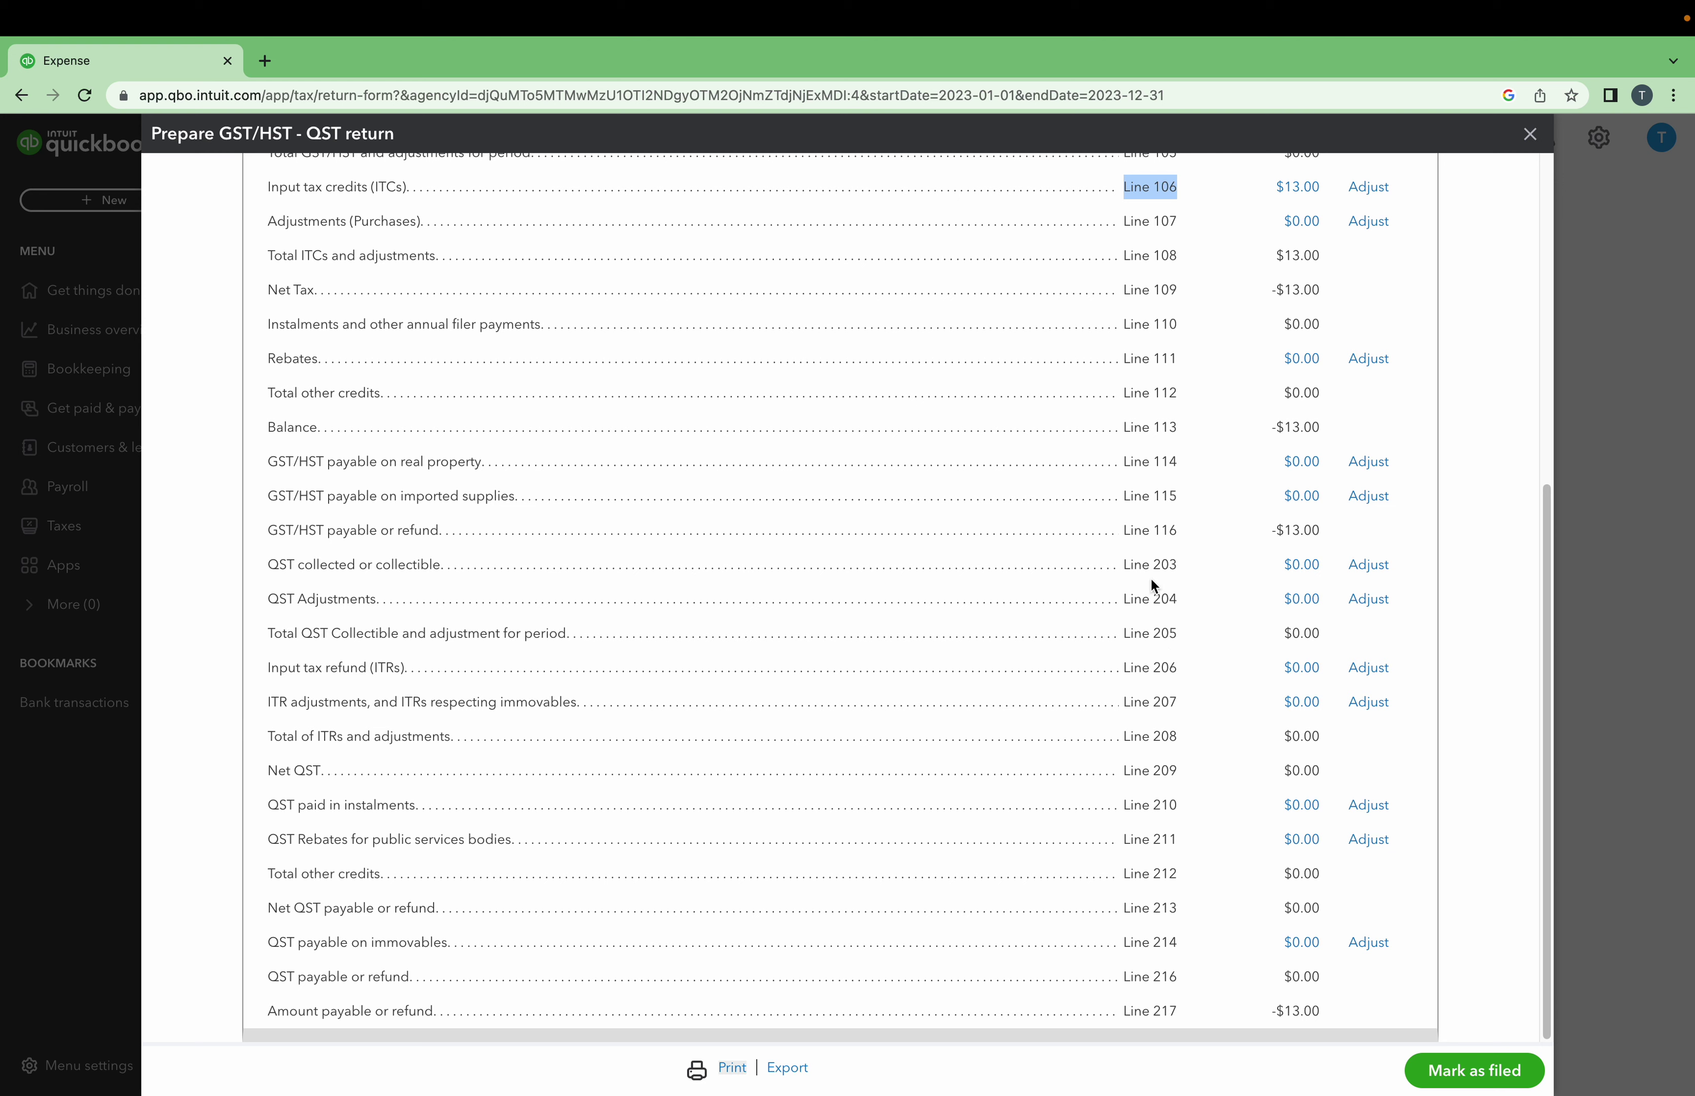
pyautogui.moveTo(1119, 564); pyautogui.dragTo(1315, 582)
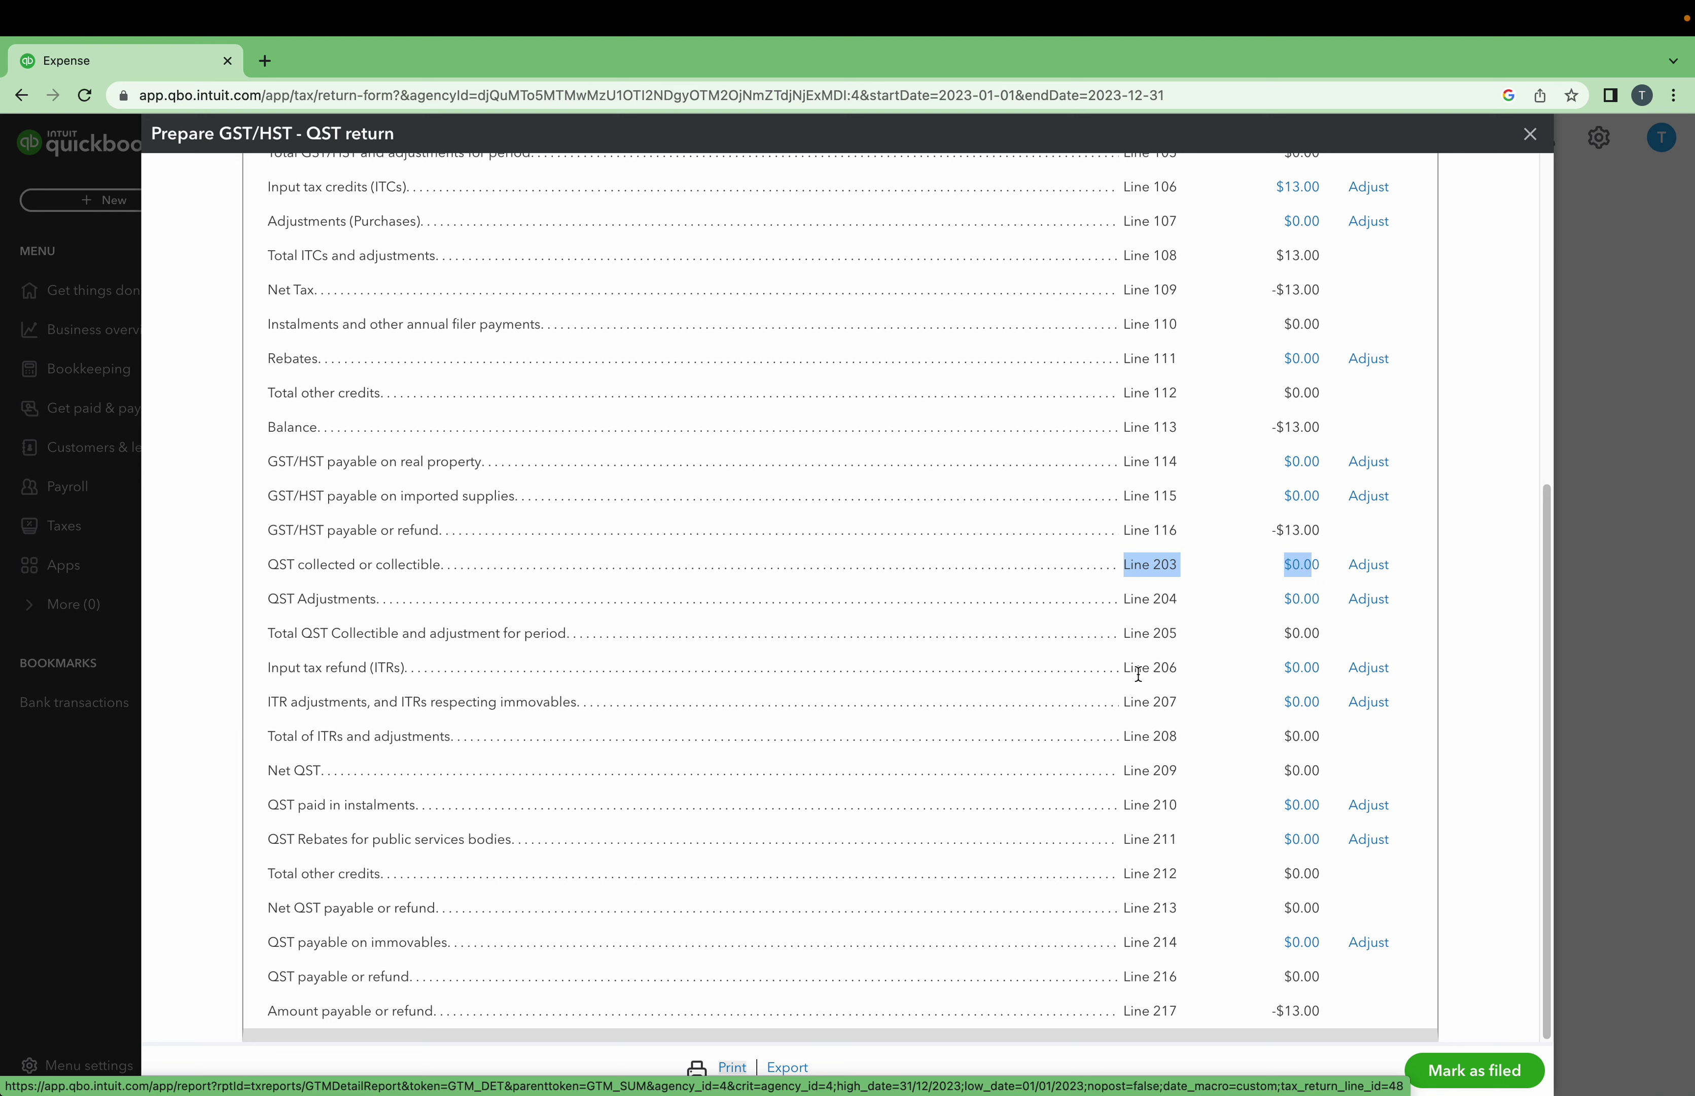
pyautogui.moveTo(1130, 665); pyautogui.dragTo(1327, 675)
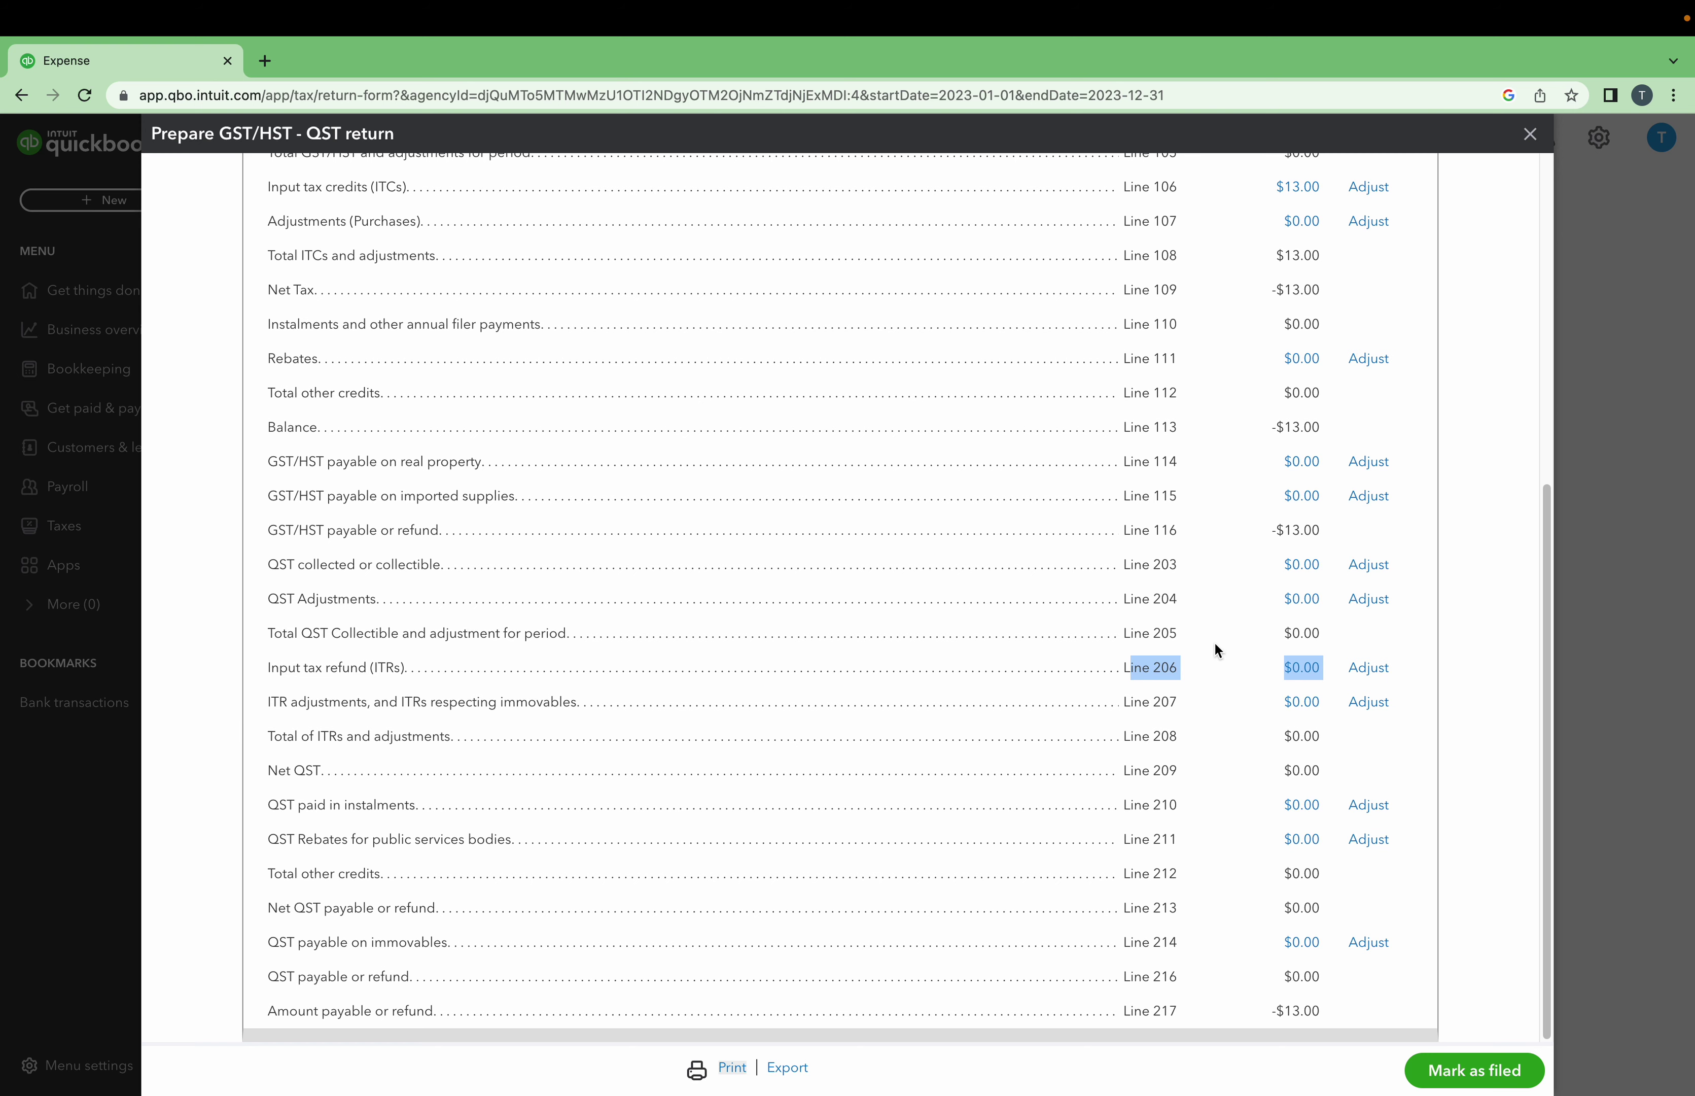
pyautogui.moveTo(1549, 505); pyautogui.dragTo(1567, 262)
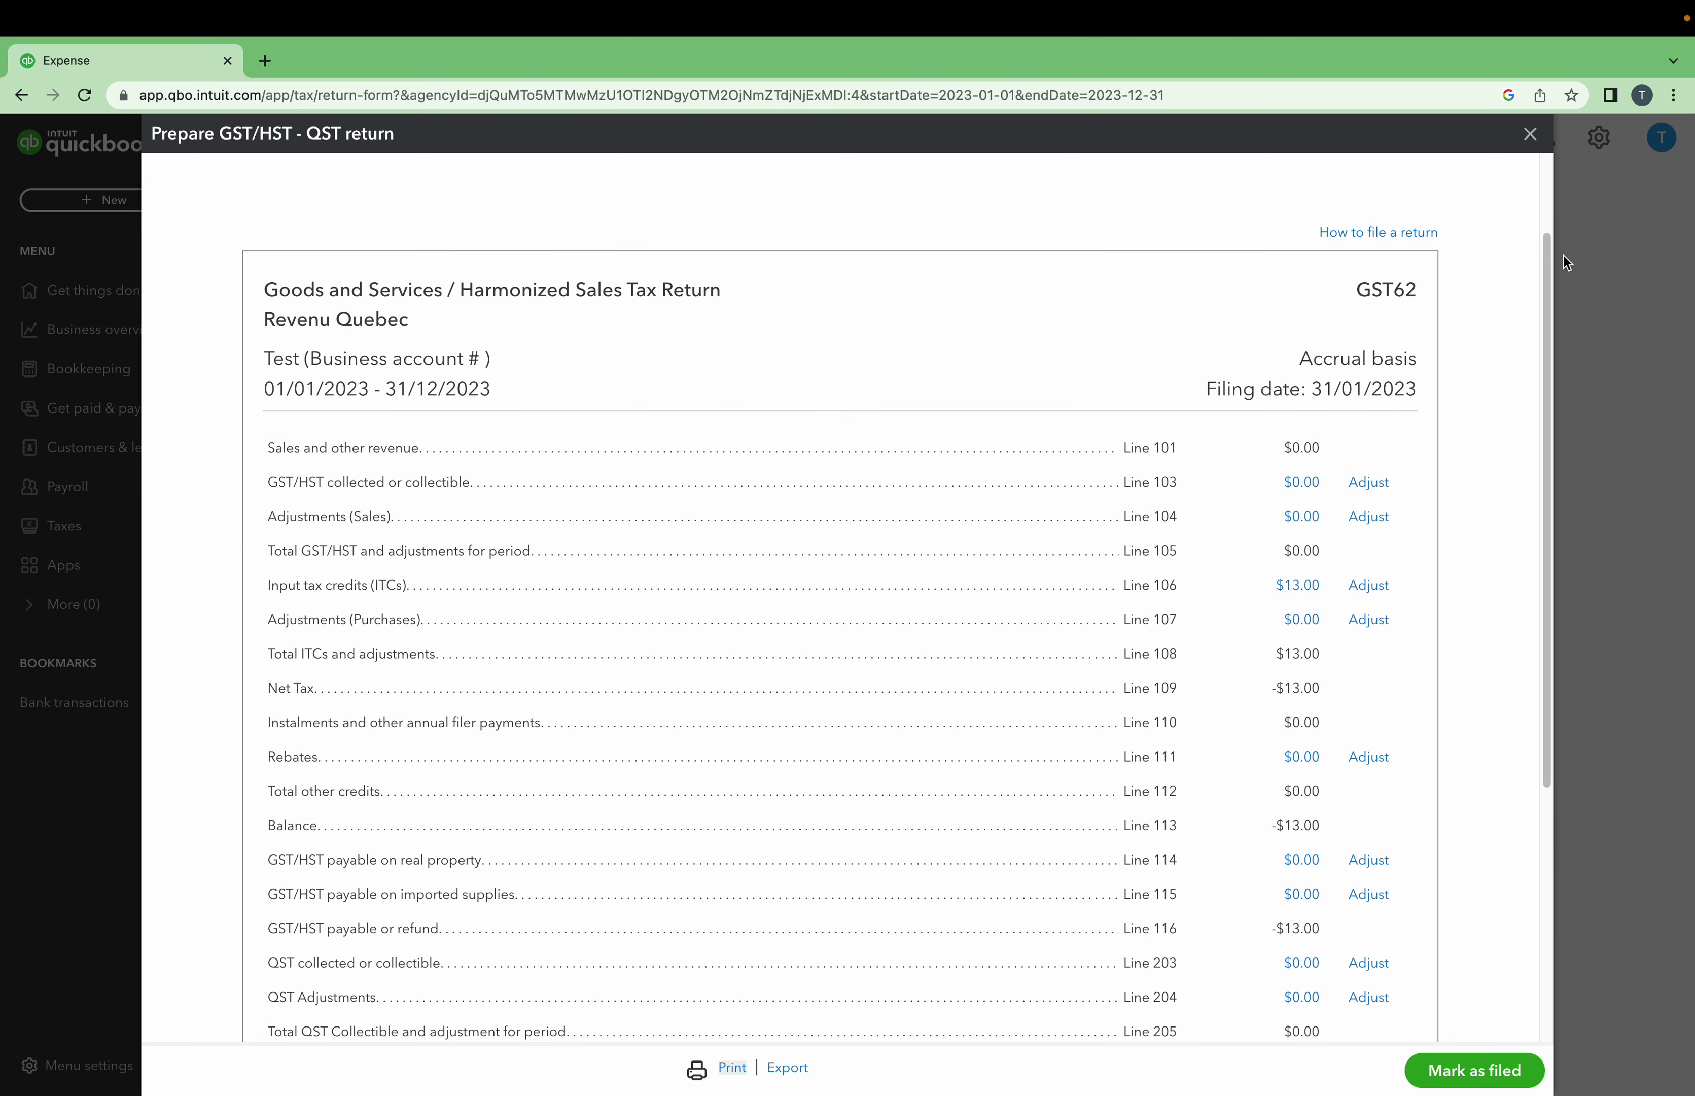
# Start an adjustment of the input tax credits on Line 106 with GST/HST - QST Payable as the adjustment account.
pyautogui.click(1360, 585)
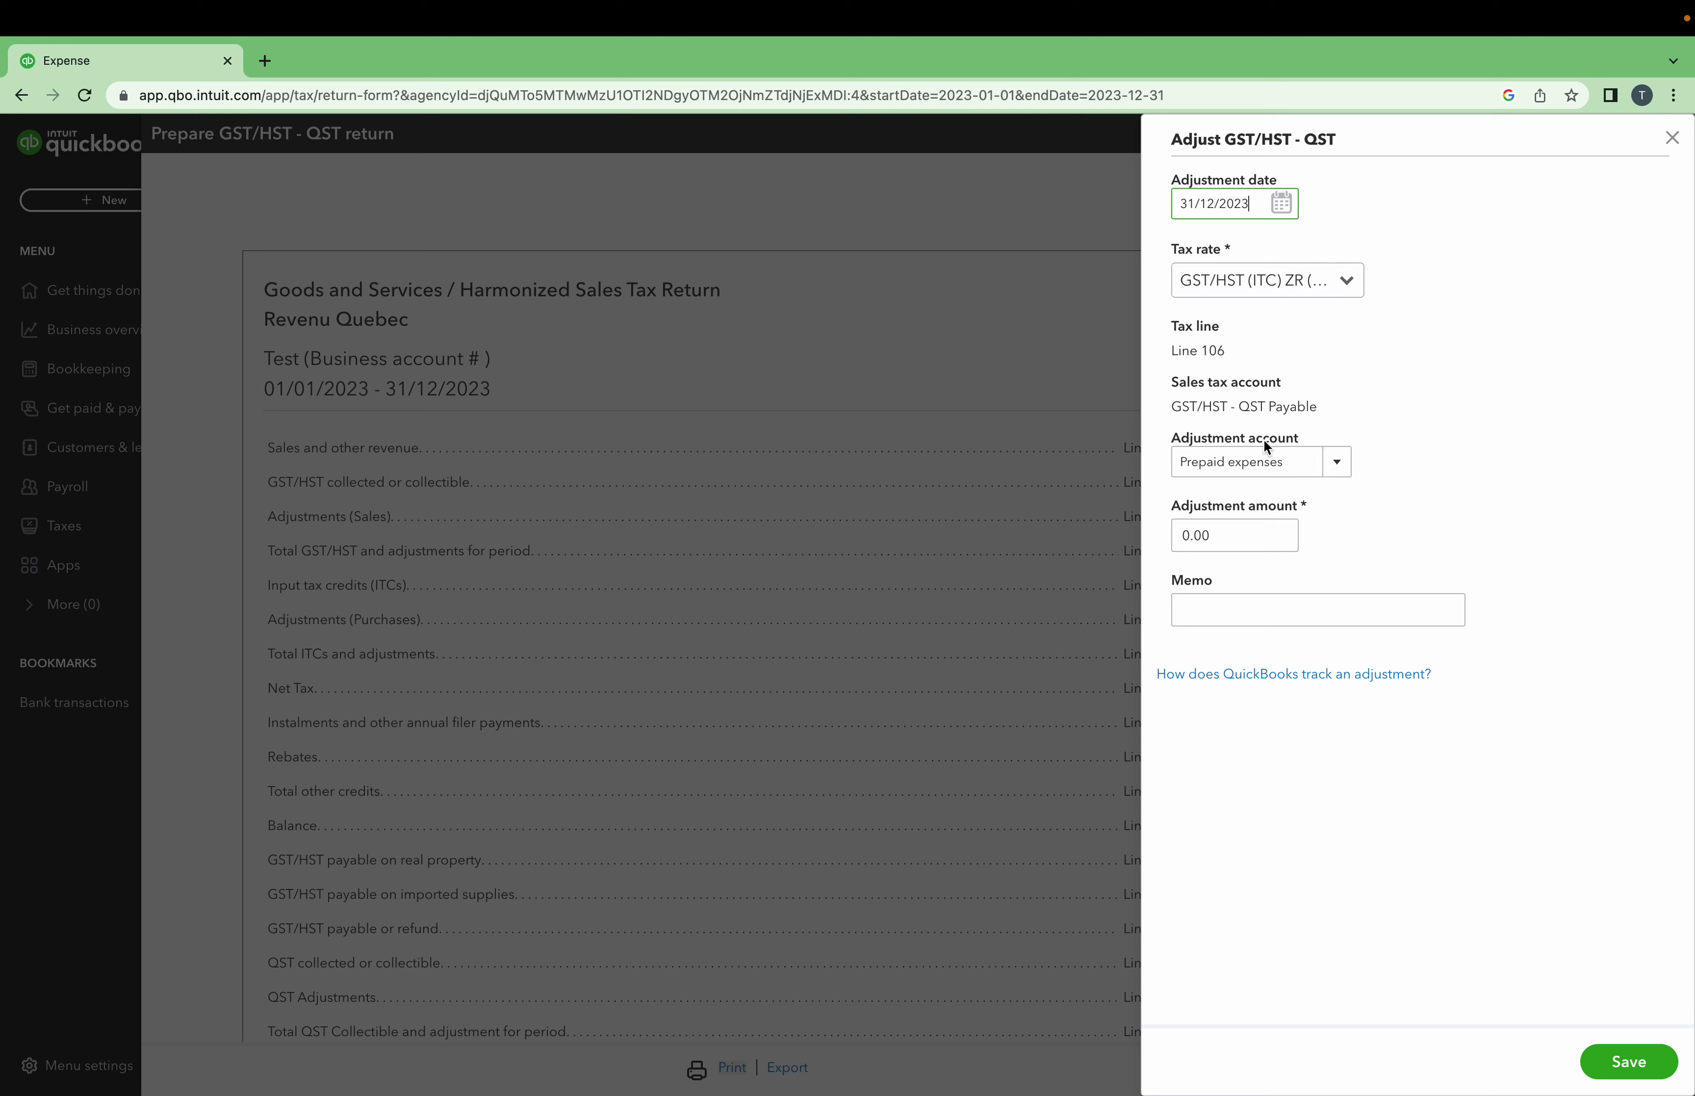
pyautogui.click(1349, 463)
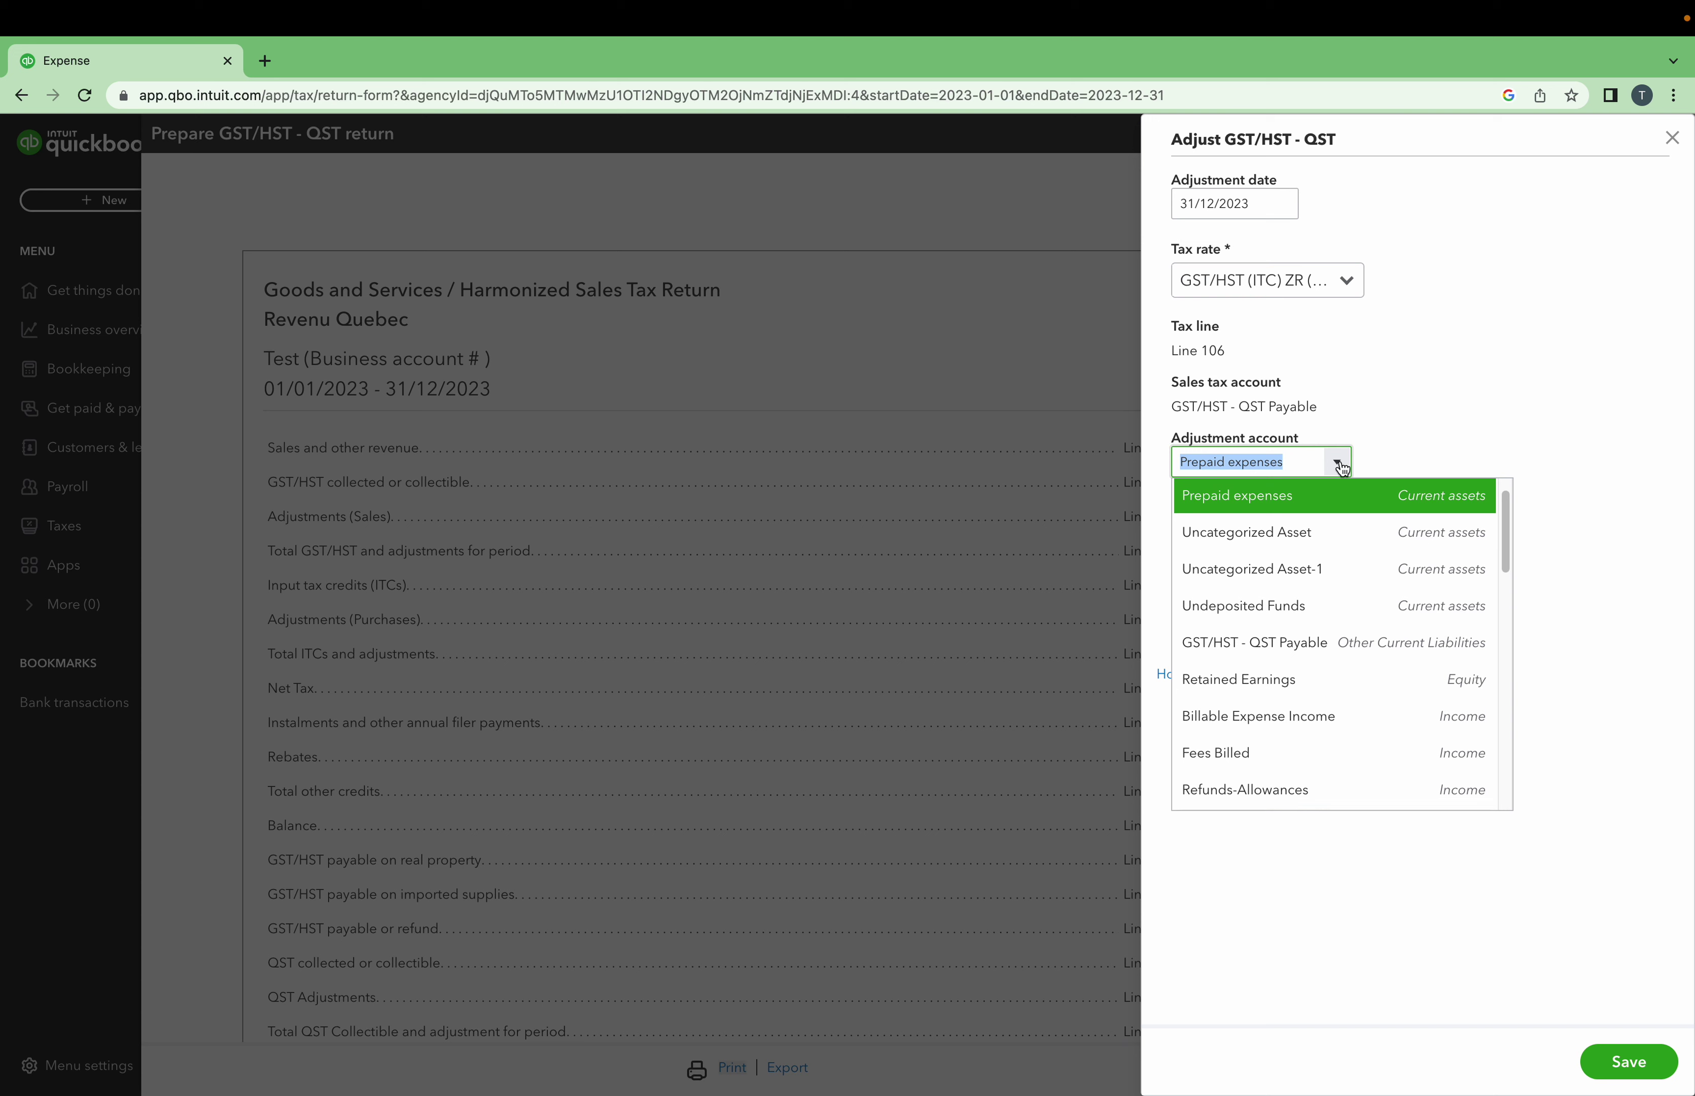
pyautogui.moveTo(1328, 408); pyautogui.dragTo(1169, 402)
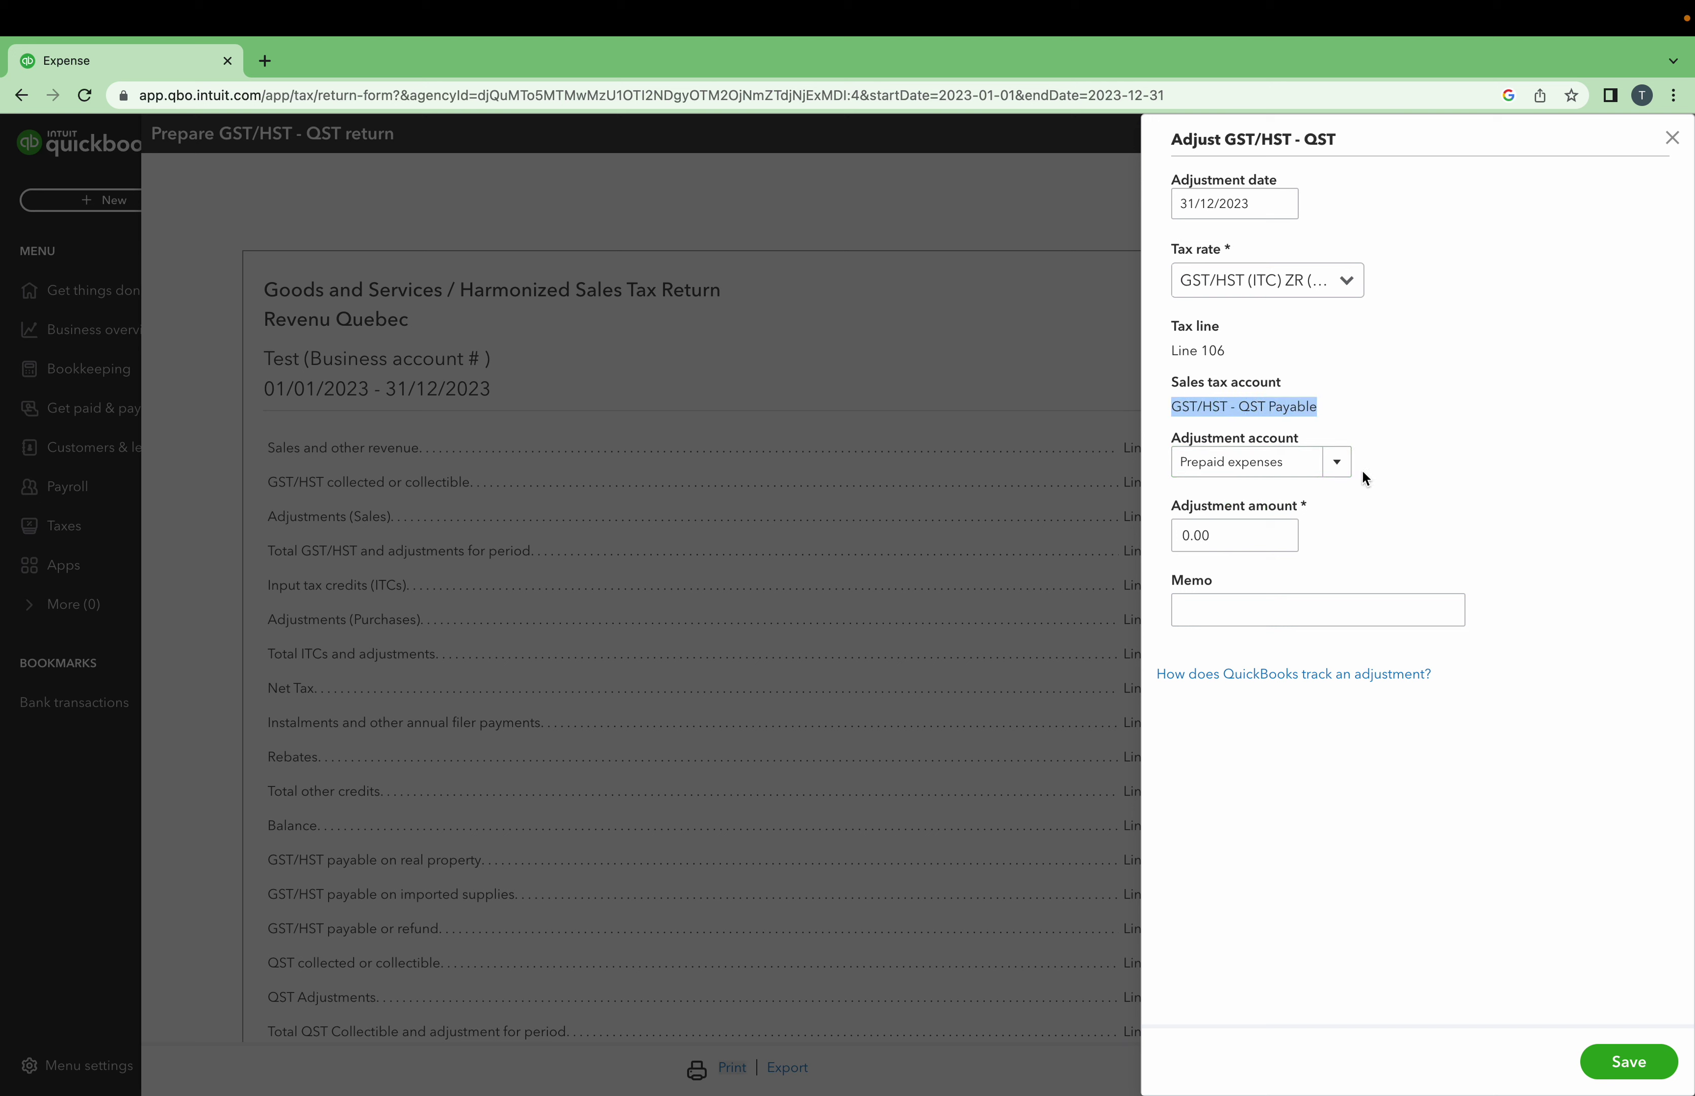
pyautogui.click(1337, 463)
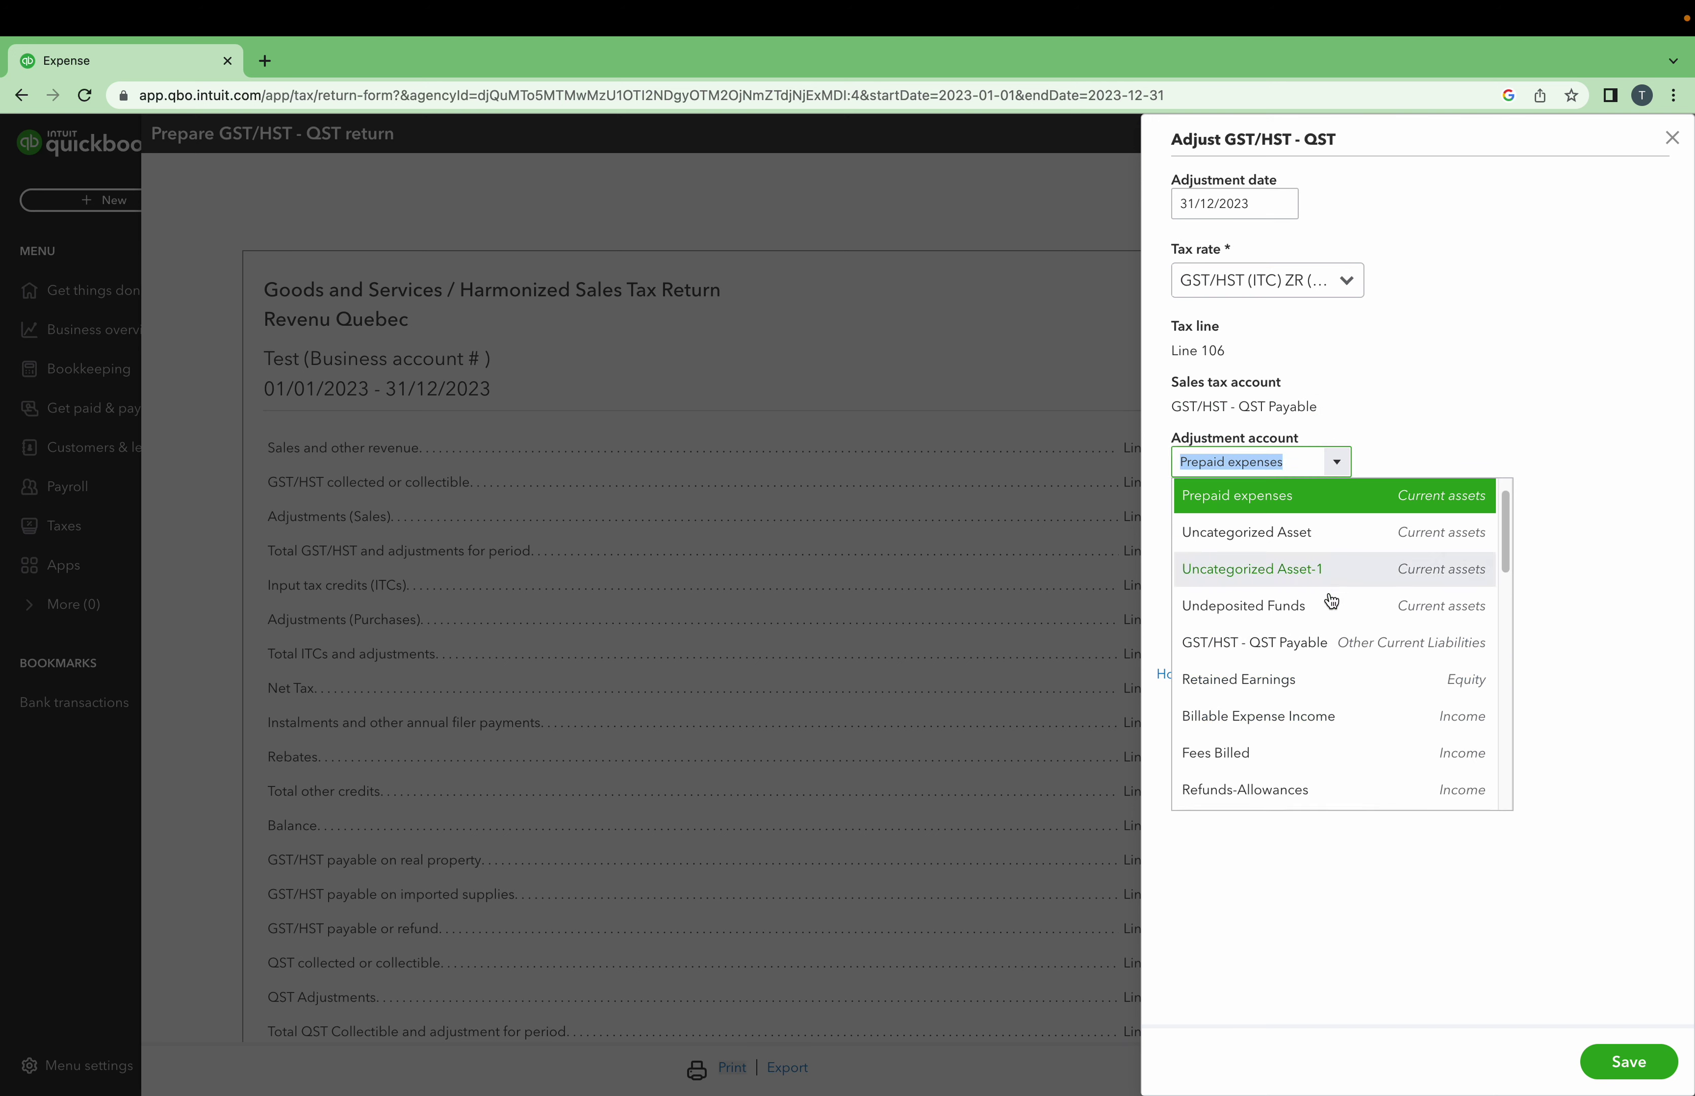
pyautogui.click(1329, 645)
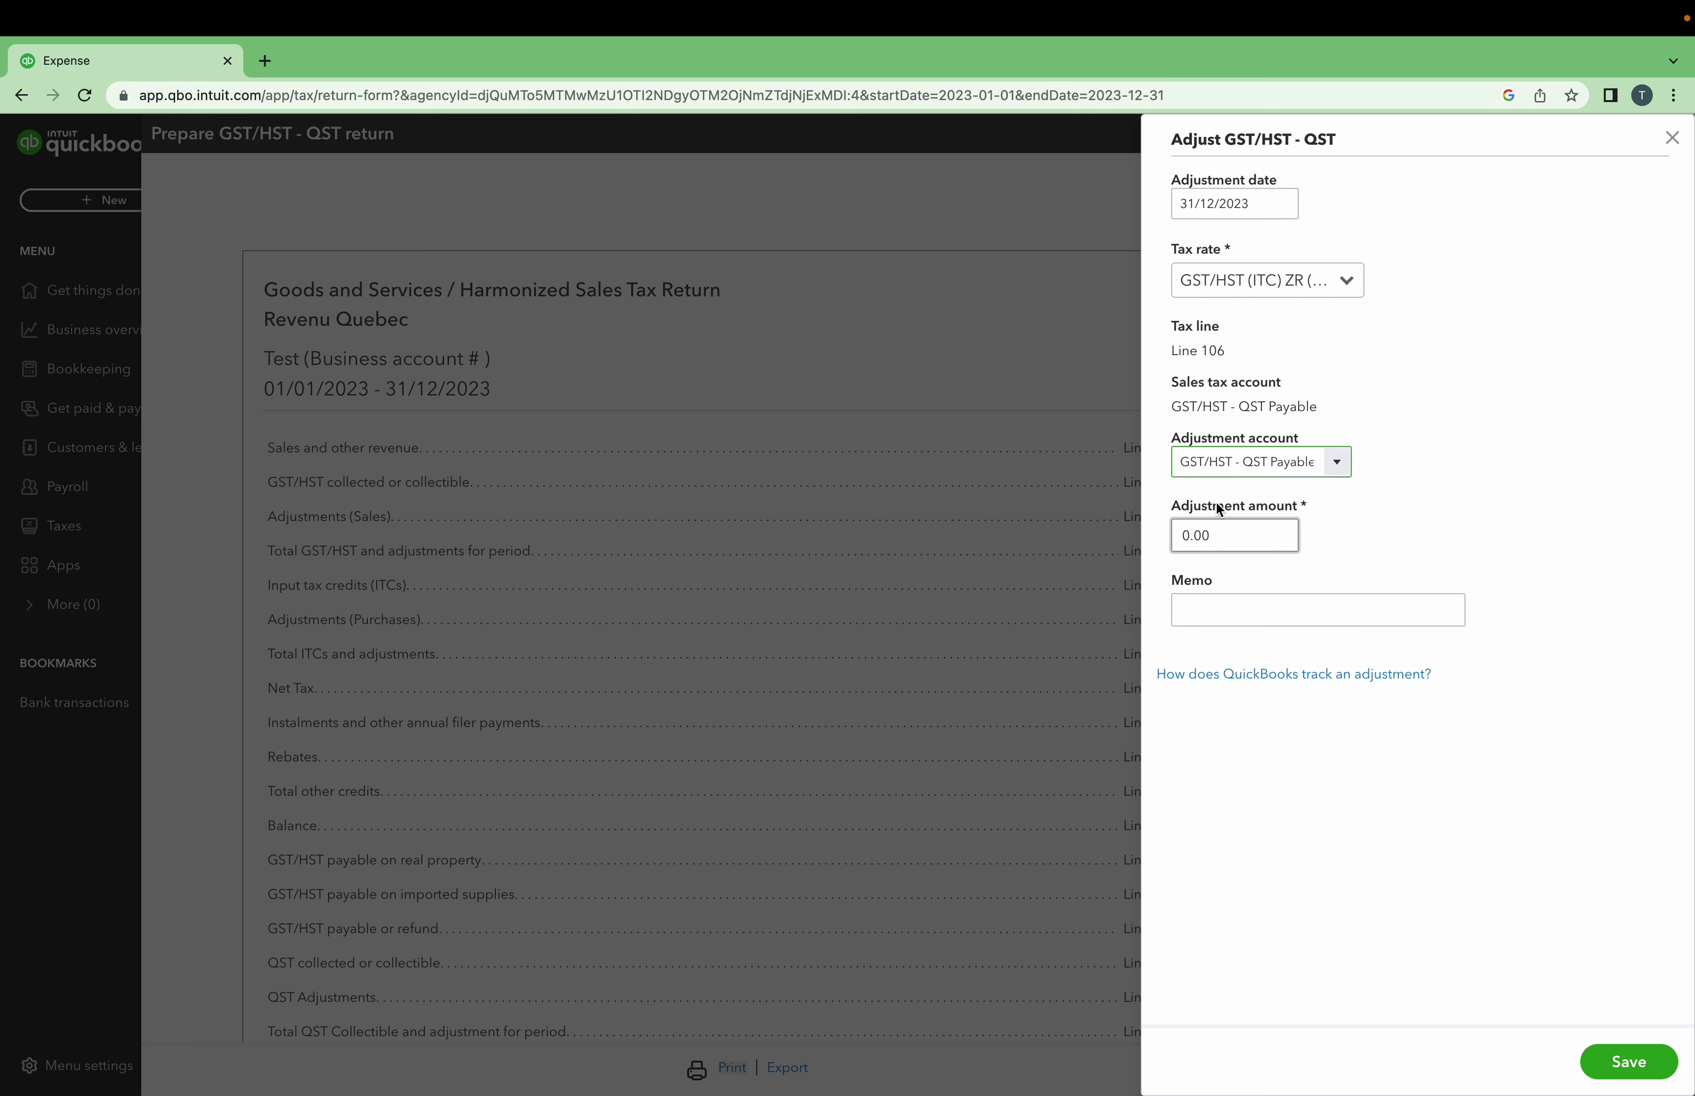
# Set the adjustment amount to 3.00 with the memo "taxes", keep the date 31/12/2023, and save the adjustment.
pyautogui.click(1221, 537)
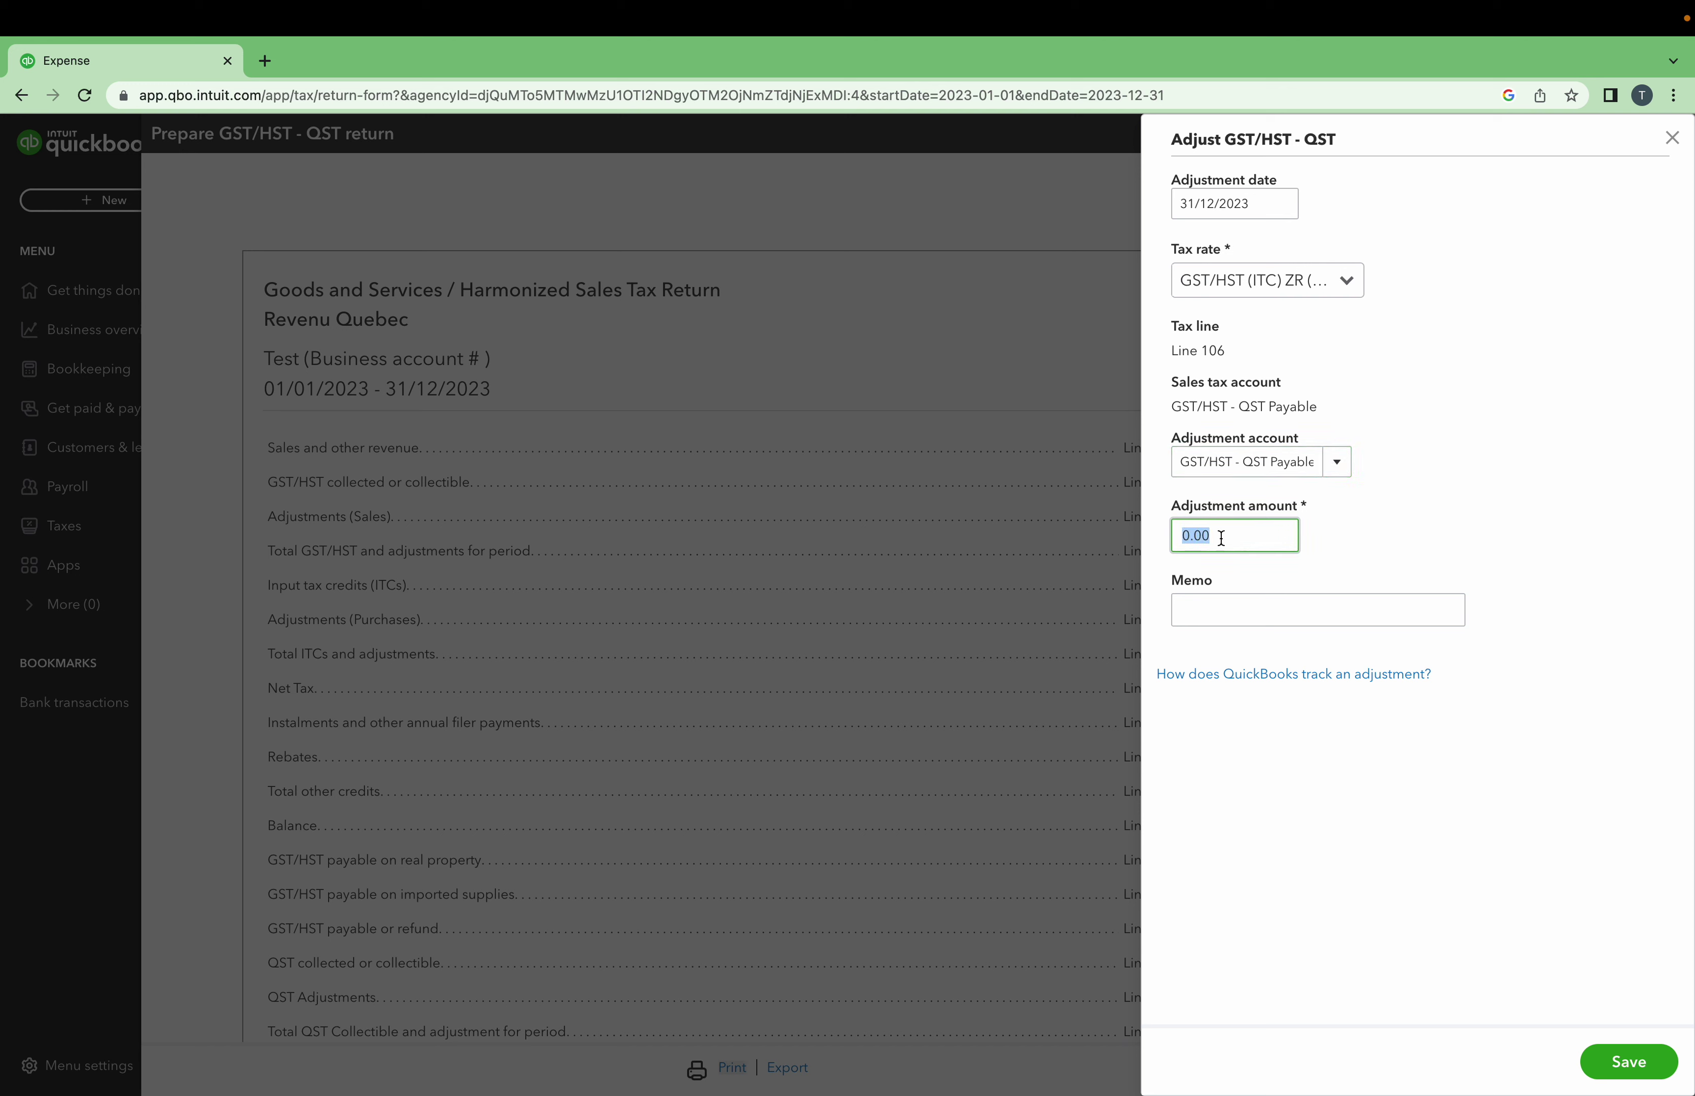
pyautogui.write('300')
pyautogui.press('BackSpace')
pyautogui.press('BackSpace')
pyautogui.write('.00')
pyautogui.click(1237, 616)
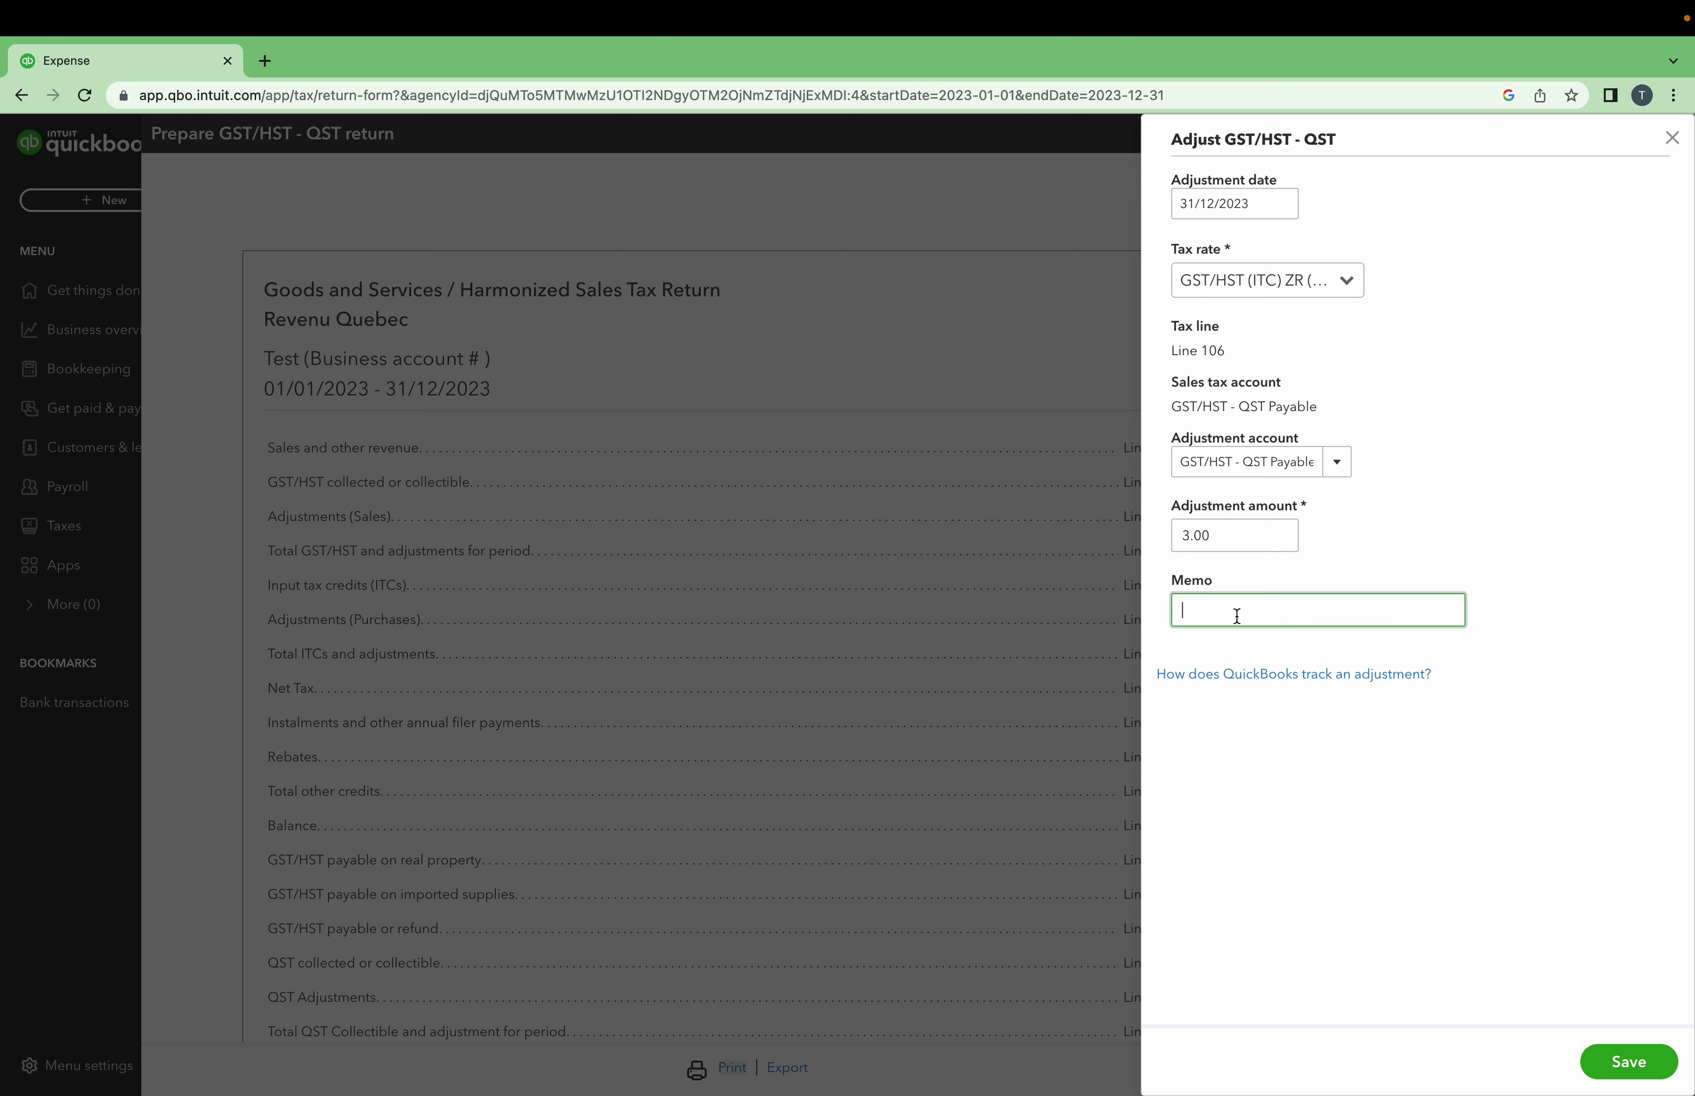
pyautogui.write('taxes')
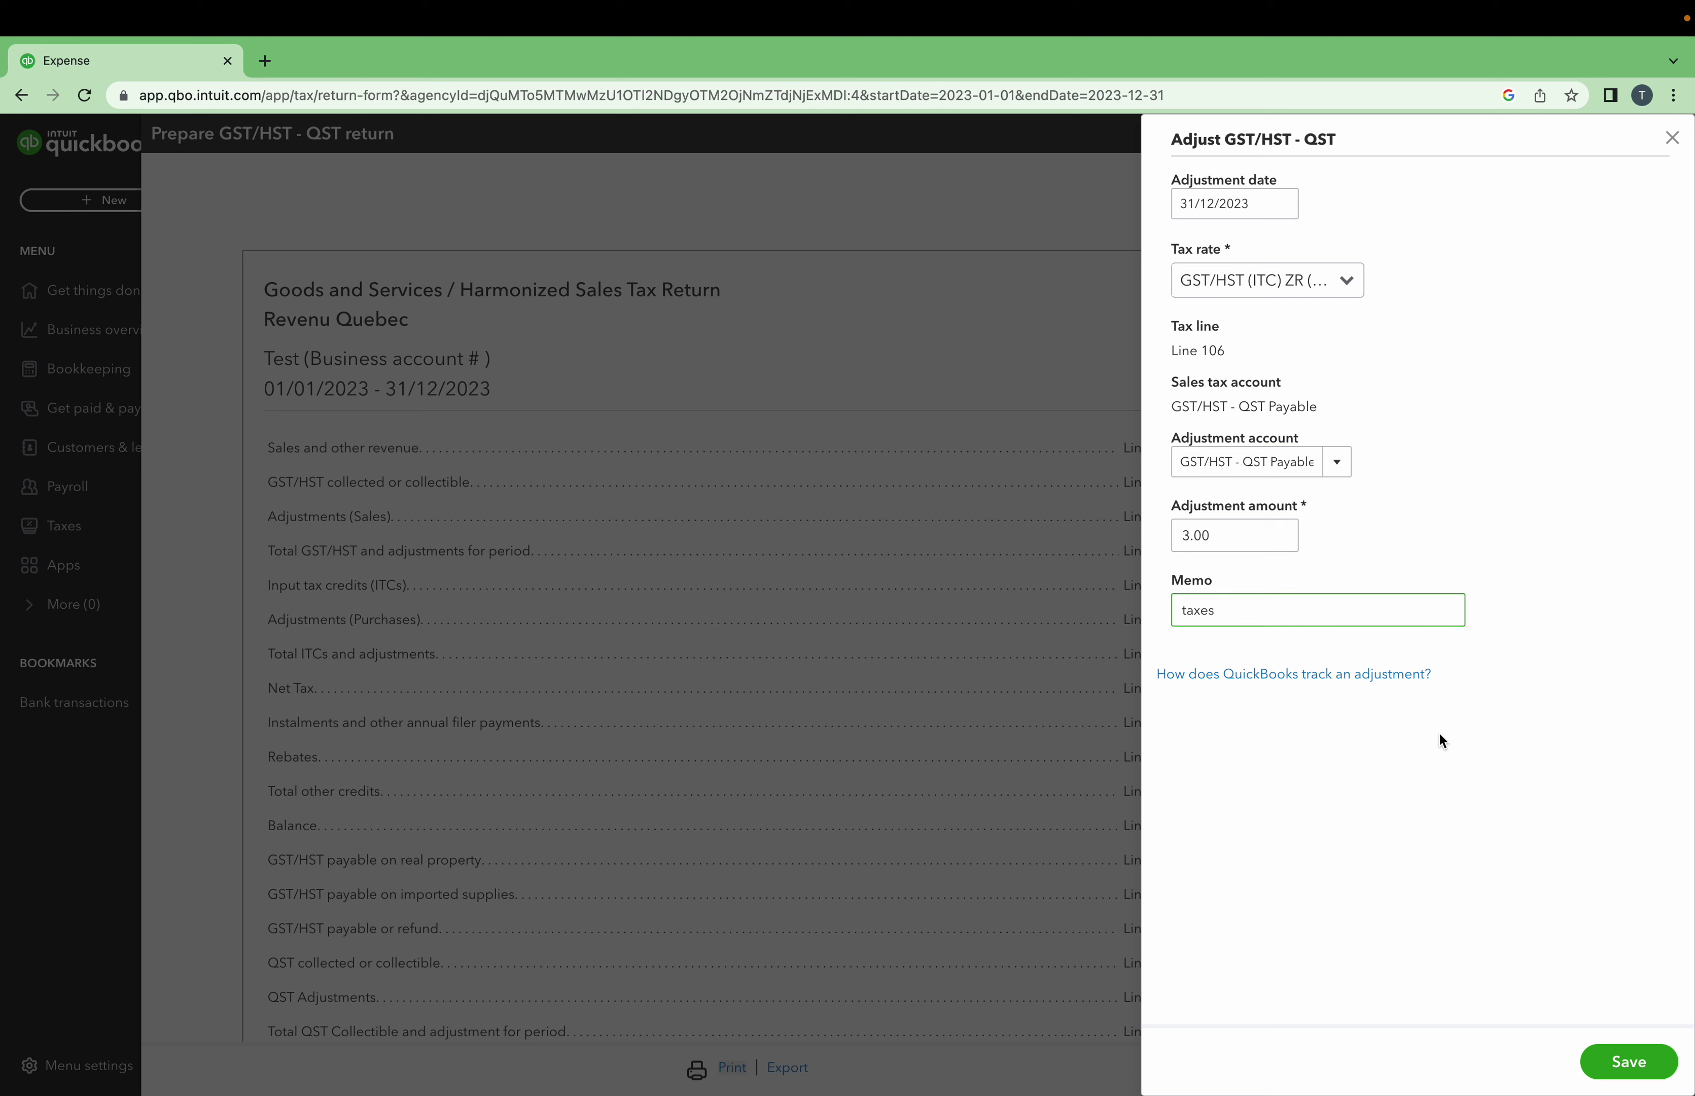
pyautogui.click(1246, 206)
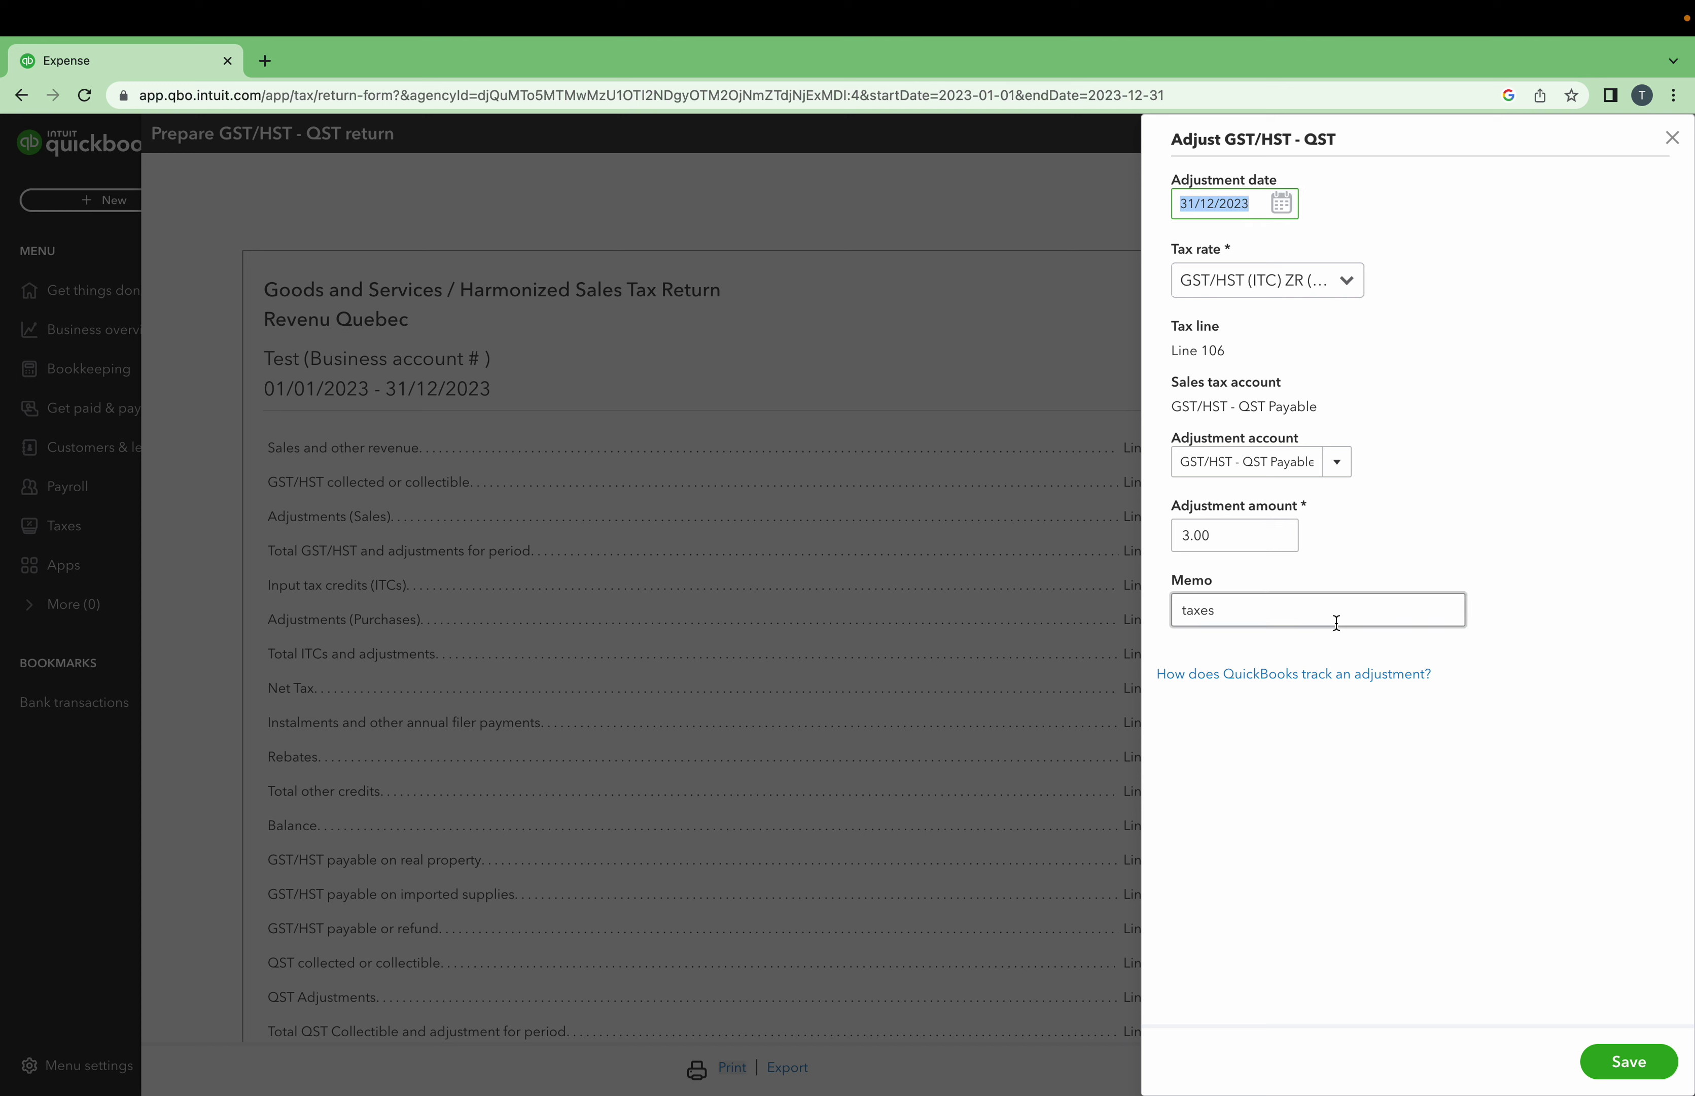
pyautogui.click(1664, 1064)
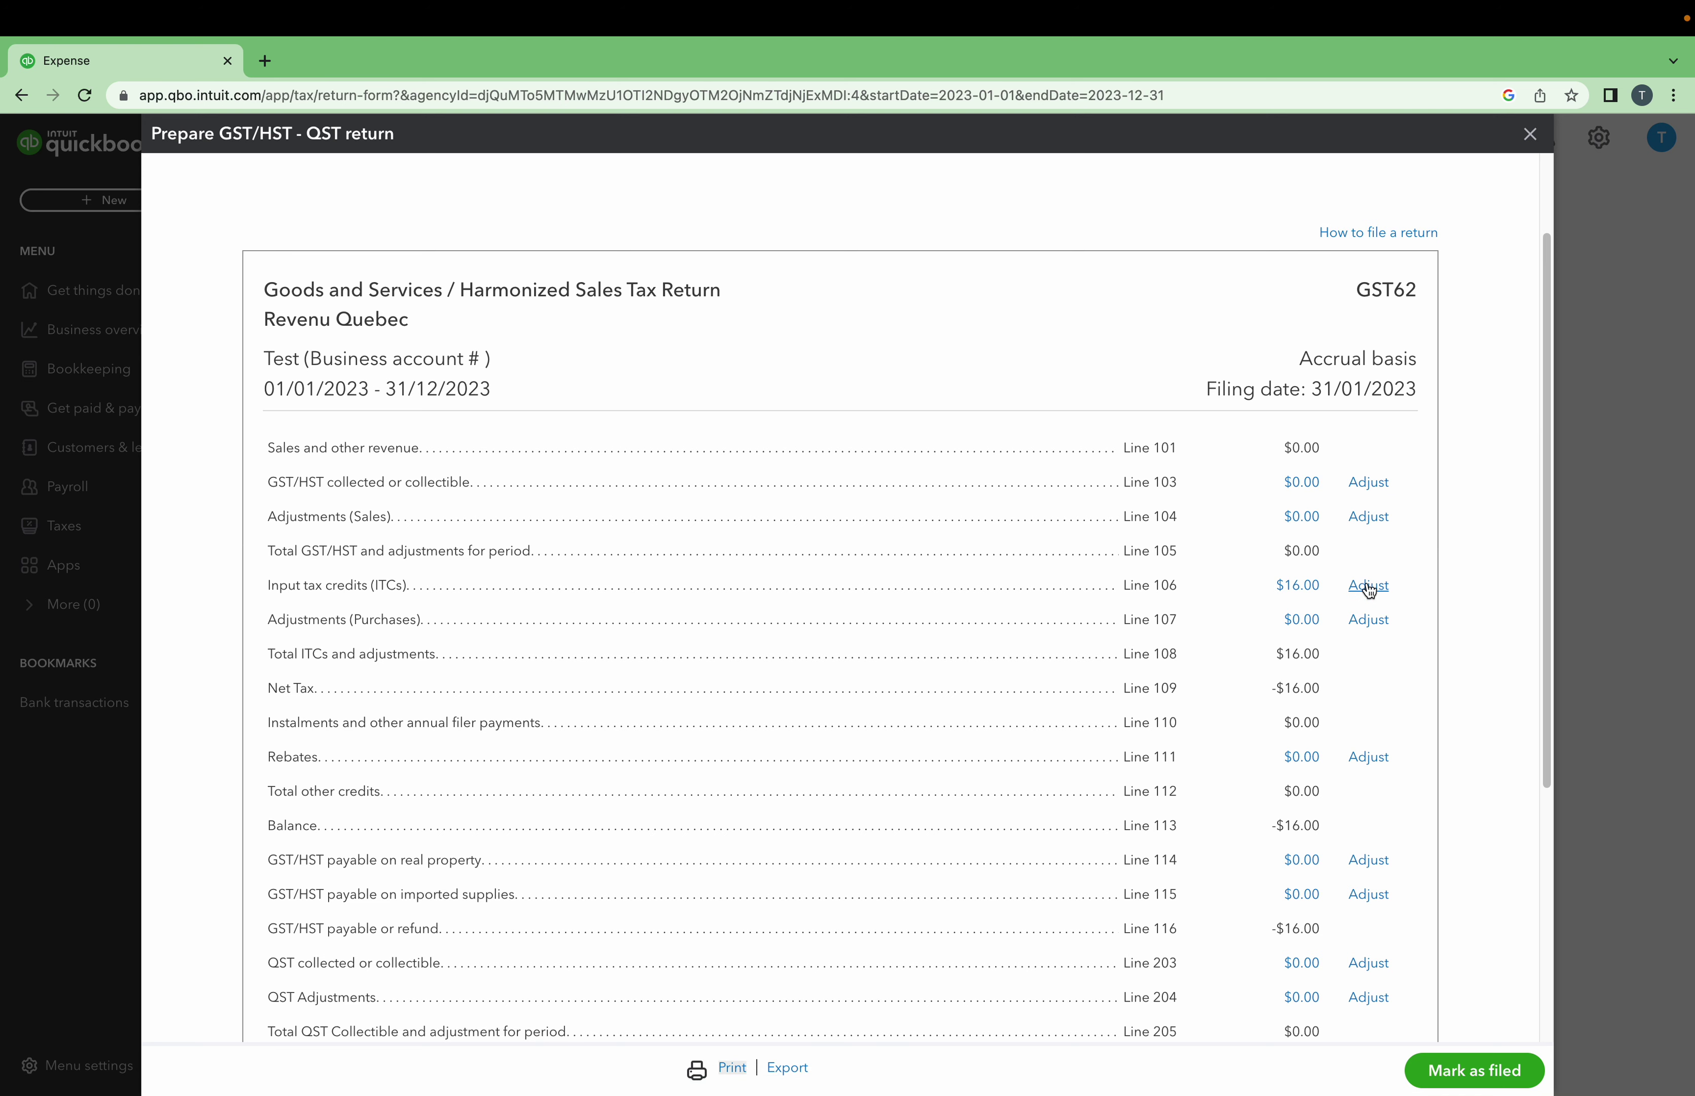
# Close the return and open the recent 31/12/2023 Sales Tax Adjustment through search to examine its account, tax rate and tax line.
pyautogui.click(1529, 135)
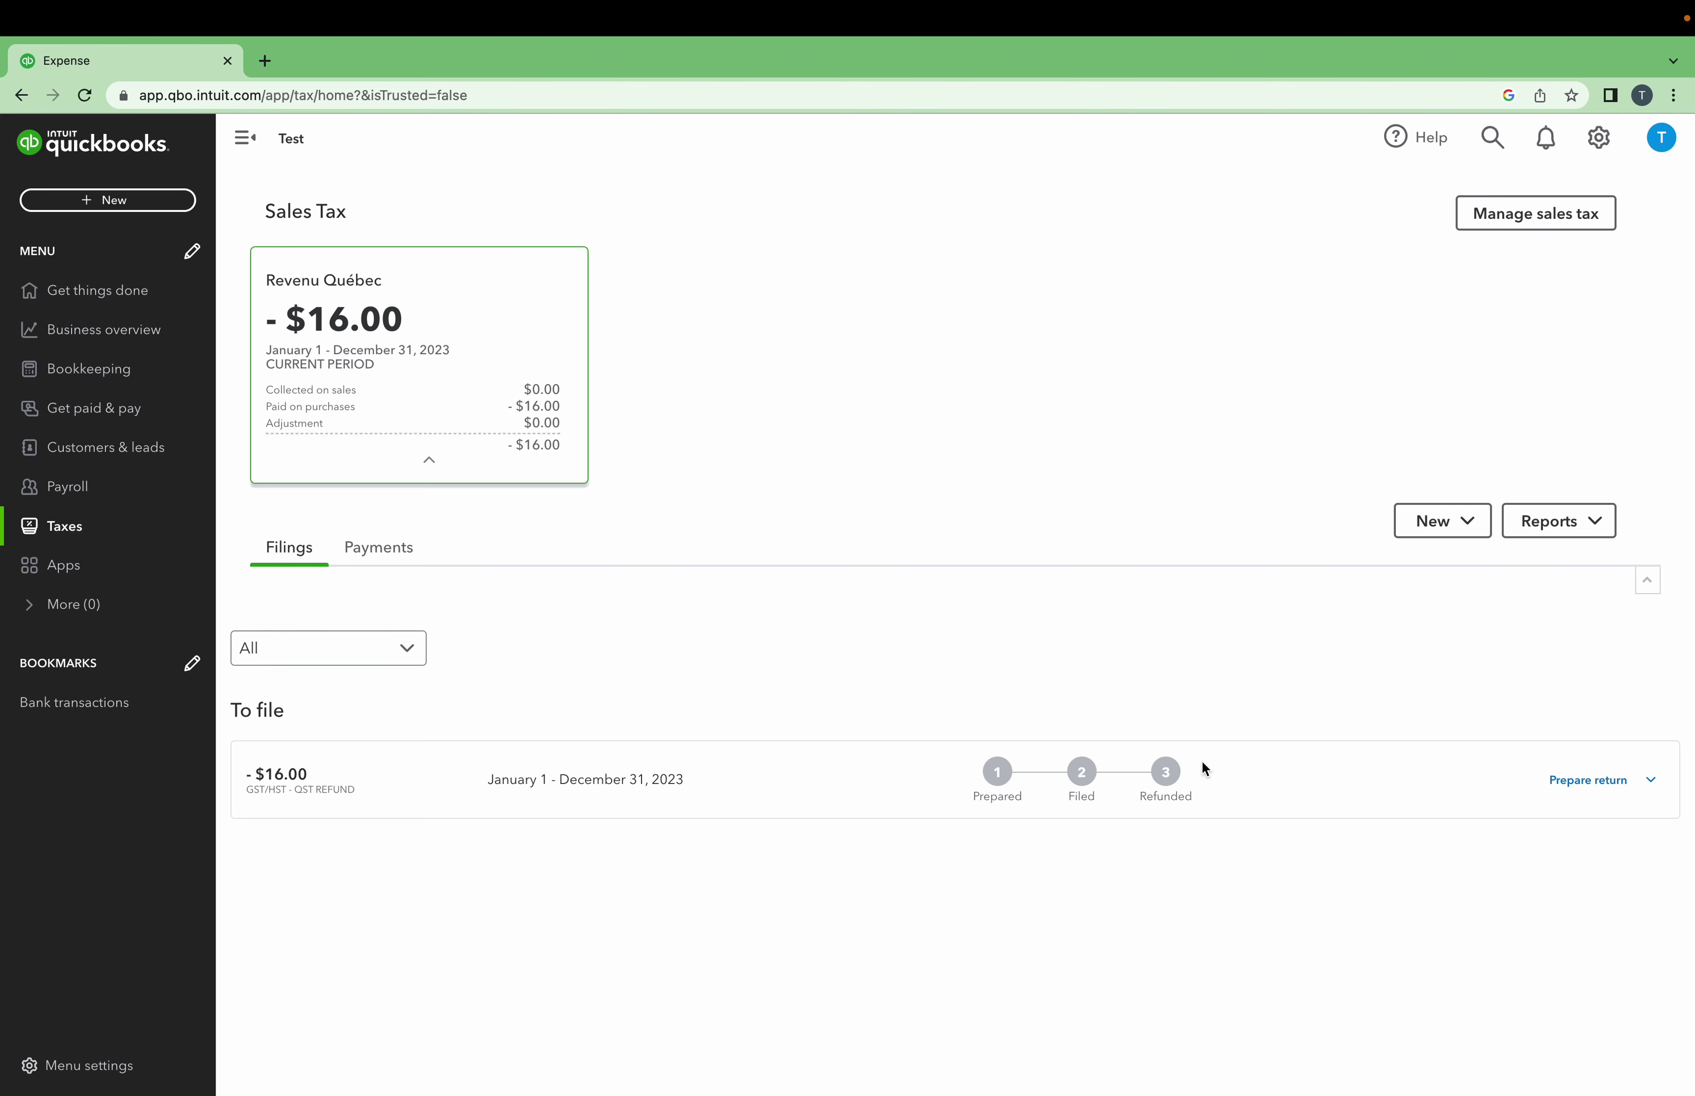
pyautogui.click(1496, 144)
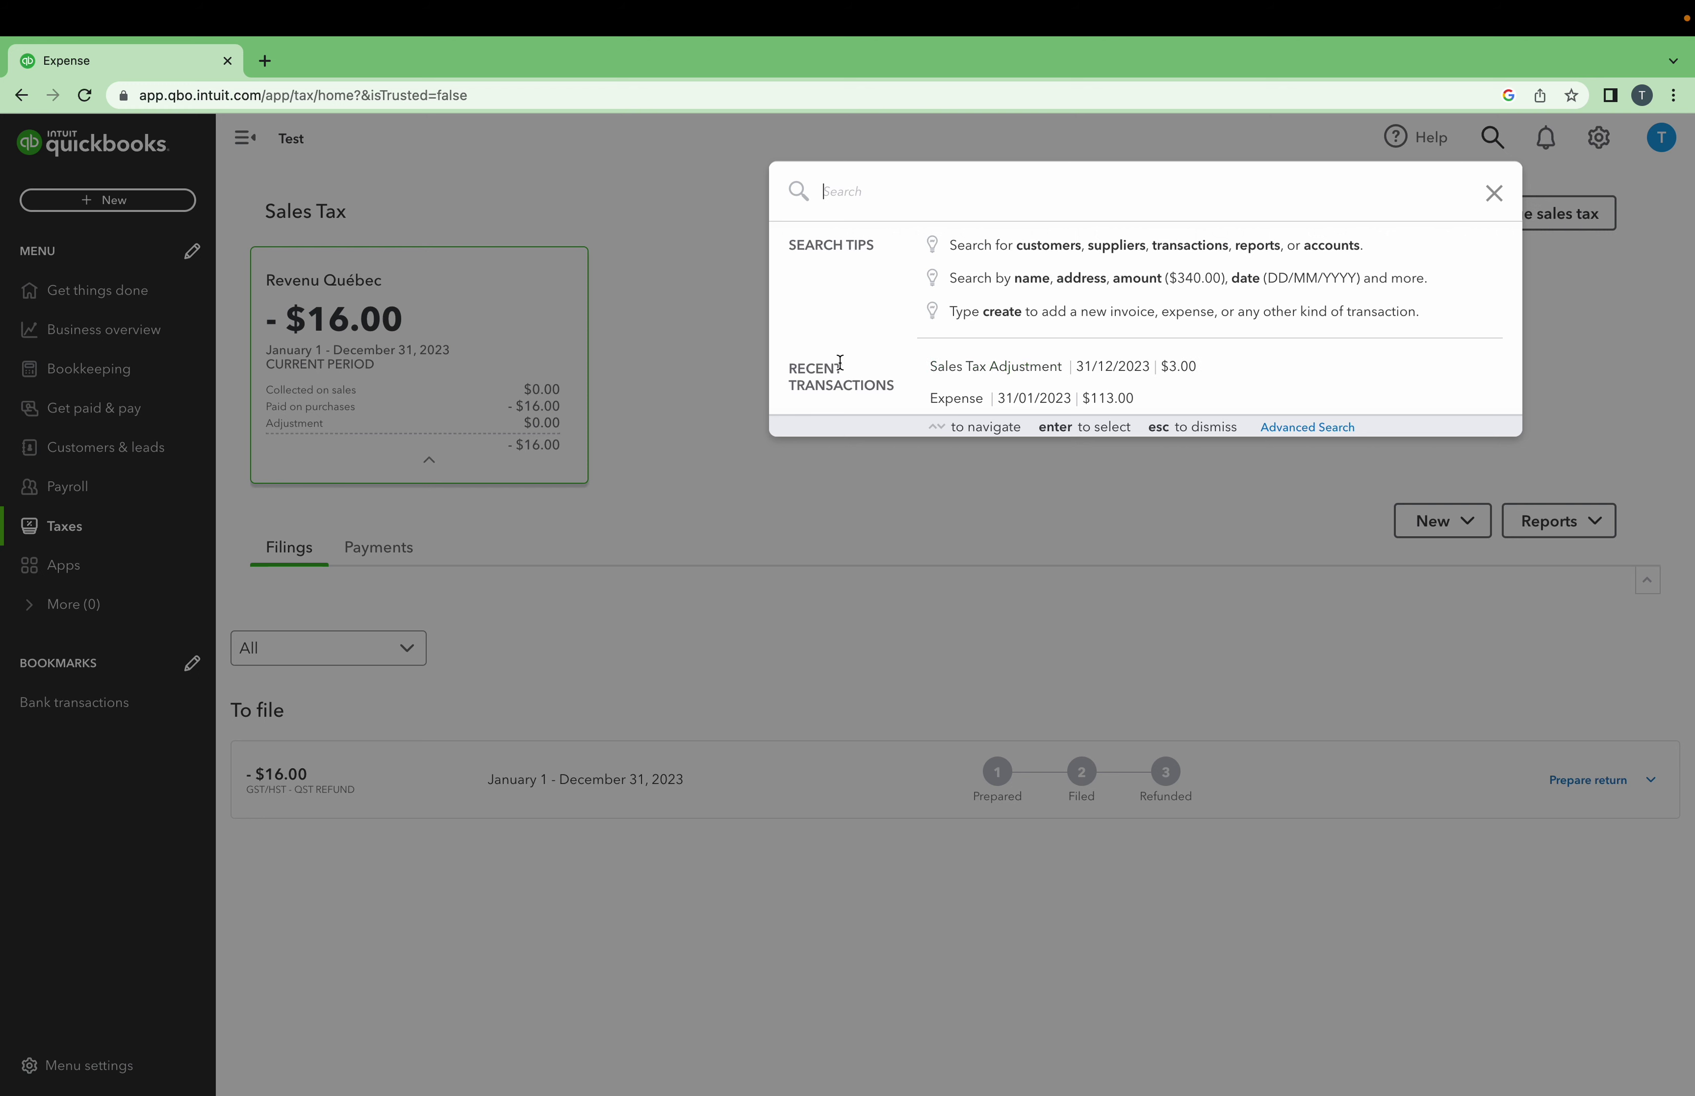
pyautogui.click(784, 373)
pyautogui.moveTo(783, 372); pyautogui.dragTo(899, 382)
pyautogui.click(1033, 368)
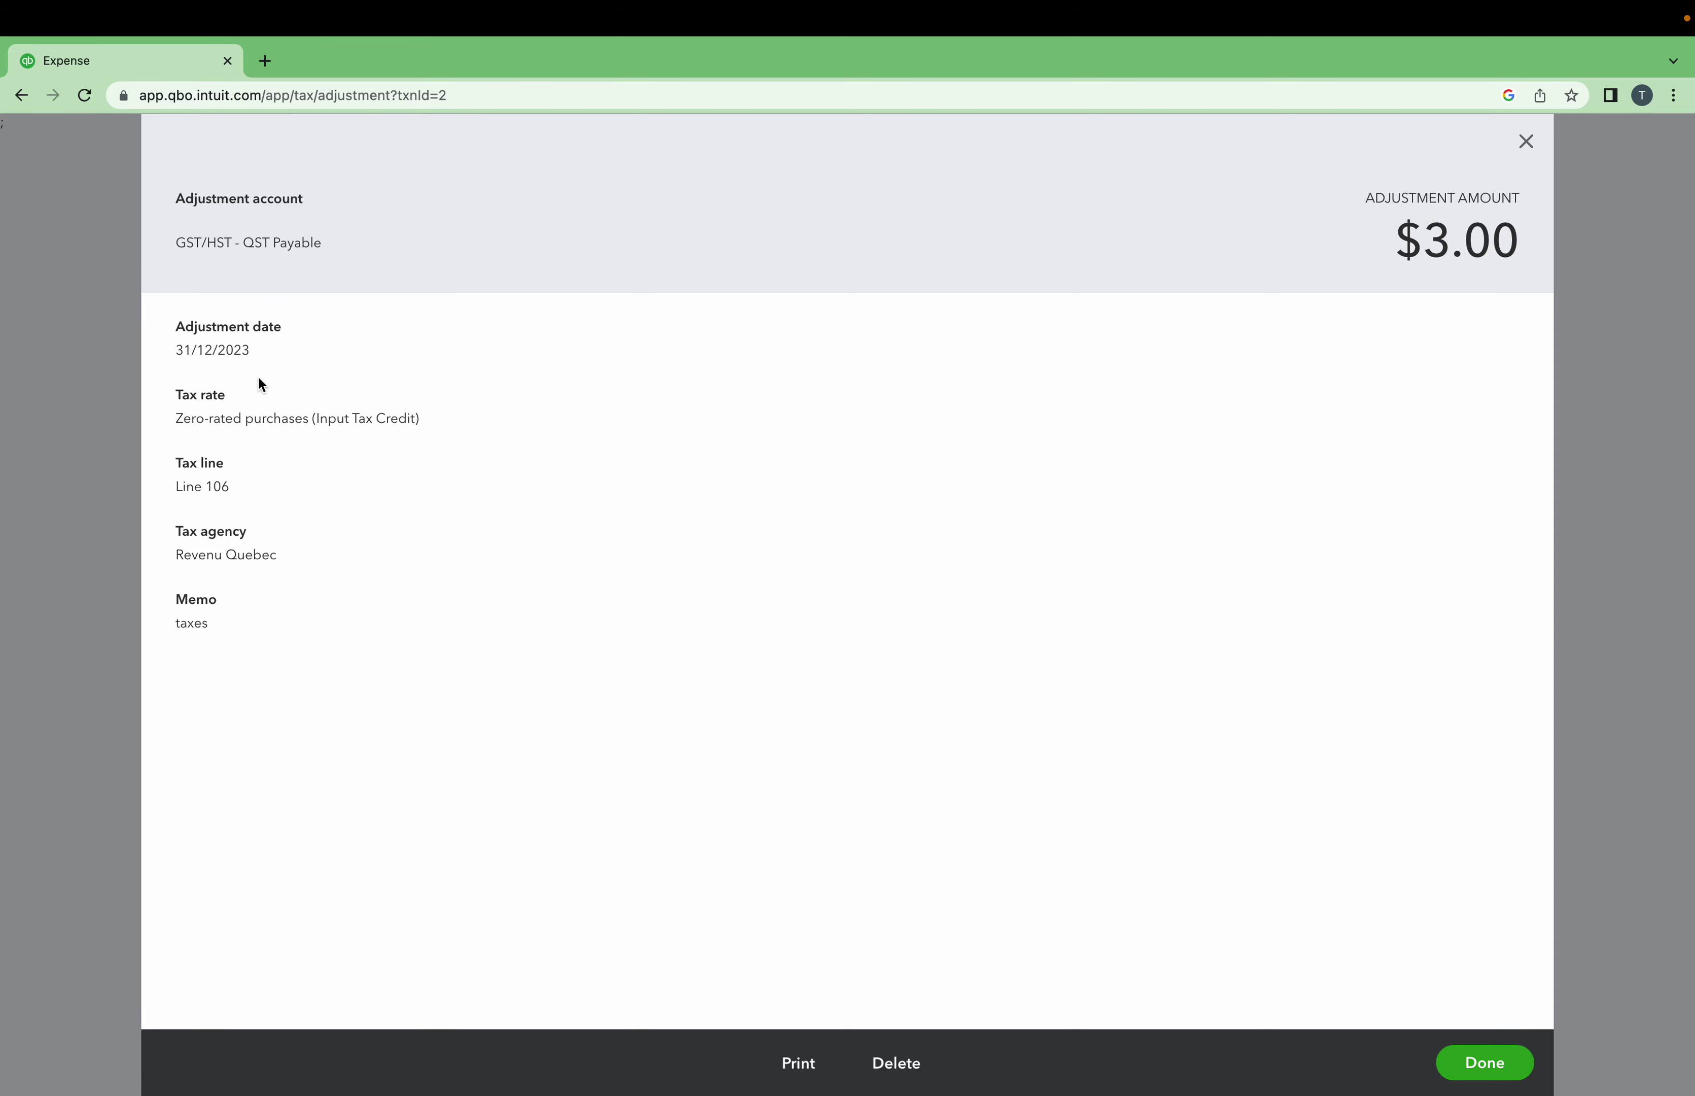
pyautogui.click(266, 243)
pyautogui.click(1502, 1060)
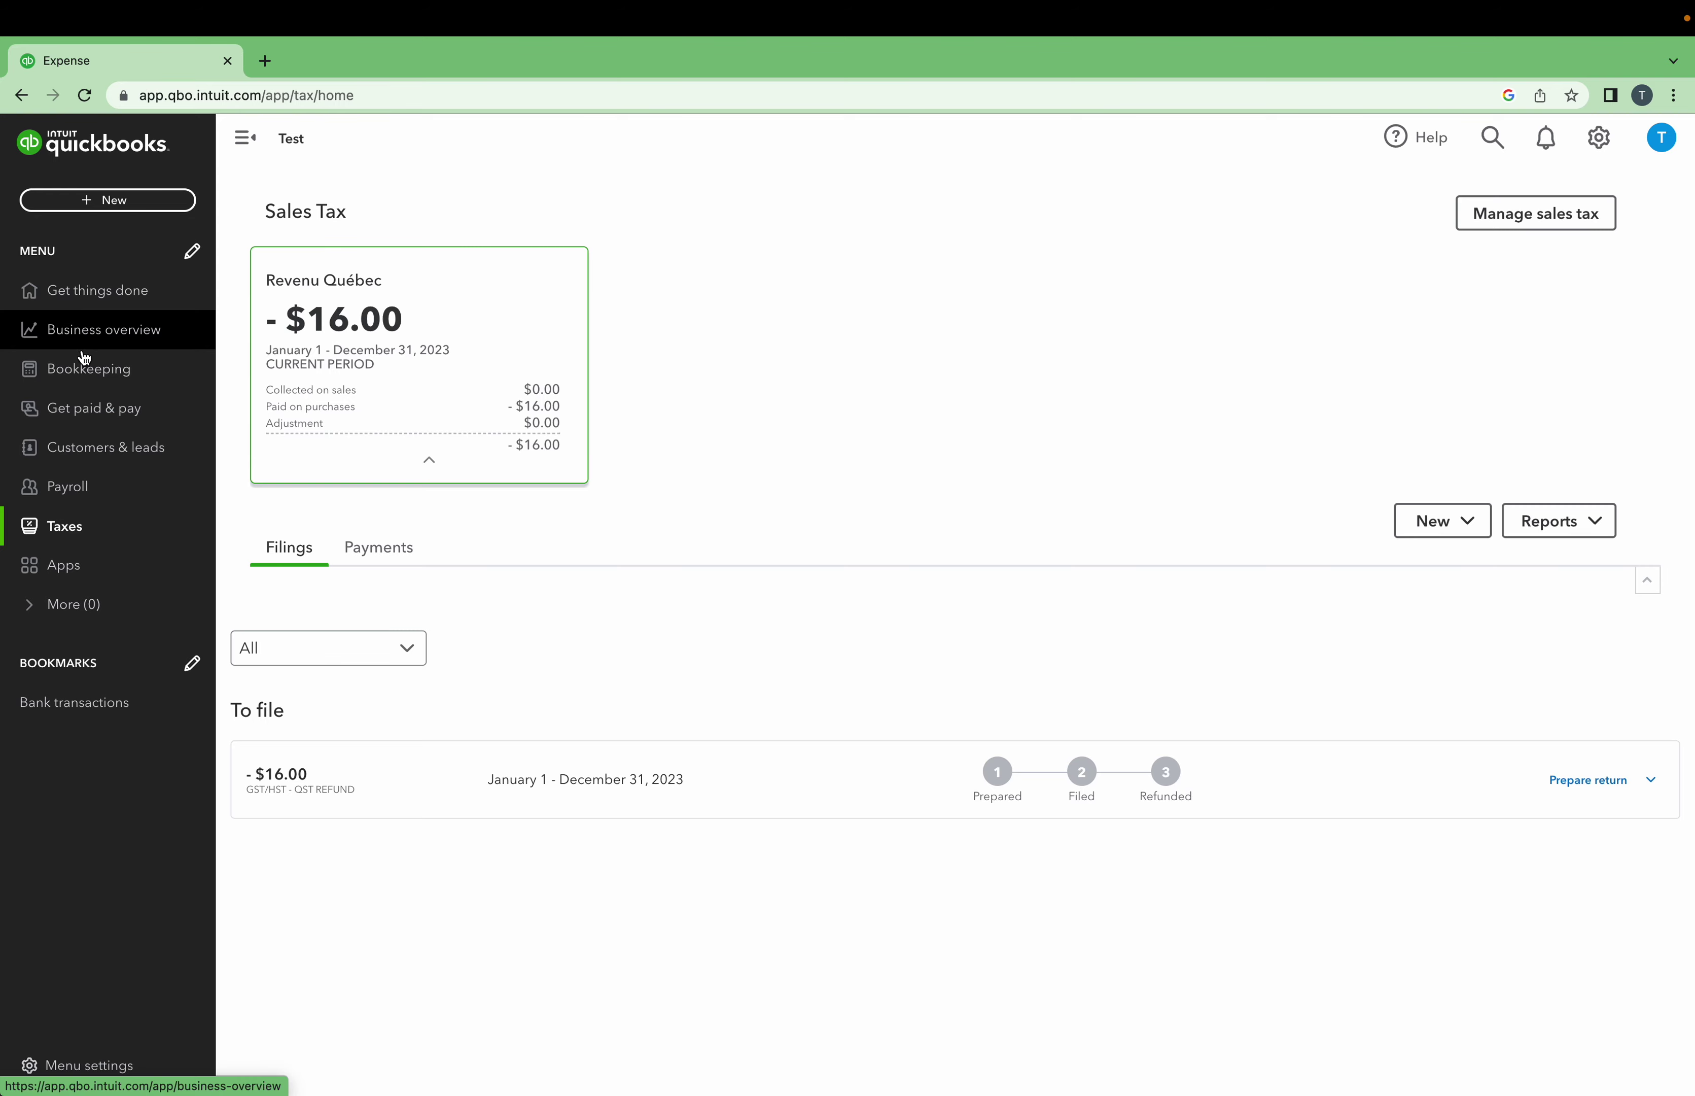
# Open the GST/HST - QST Payable account history from the Chart of Accounts and examine its adjustment and expense entries.
pyautogui.click(71, 369)
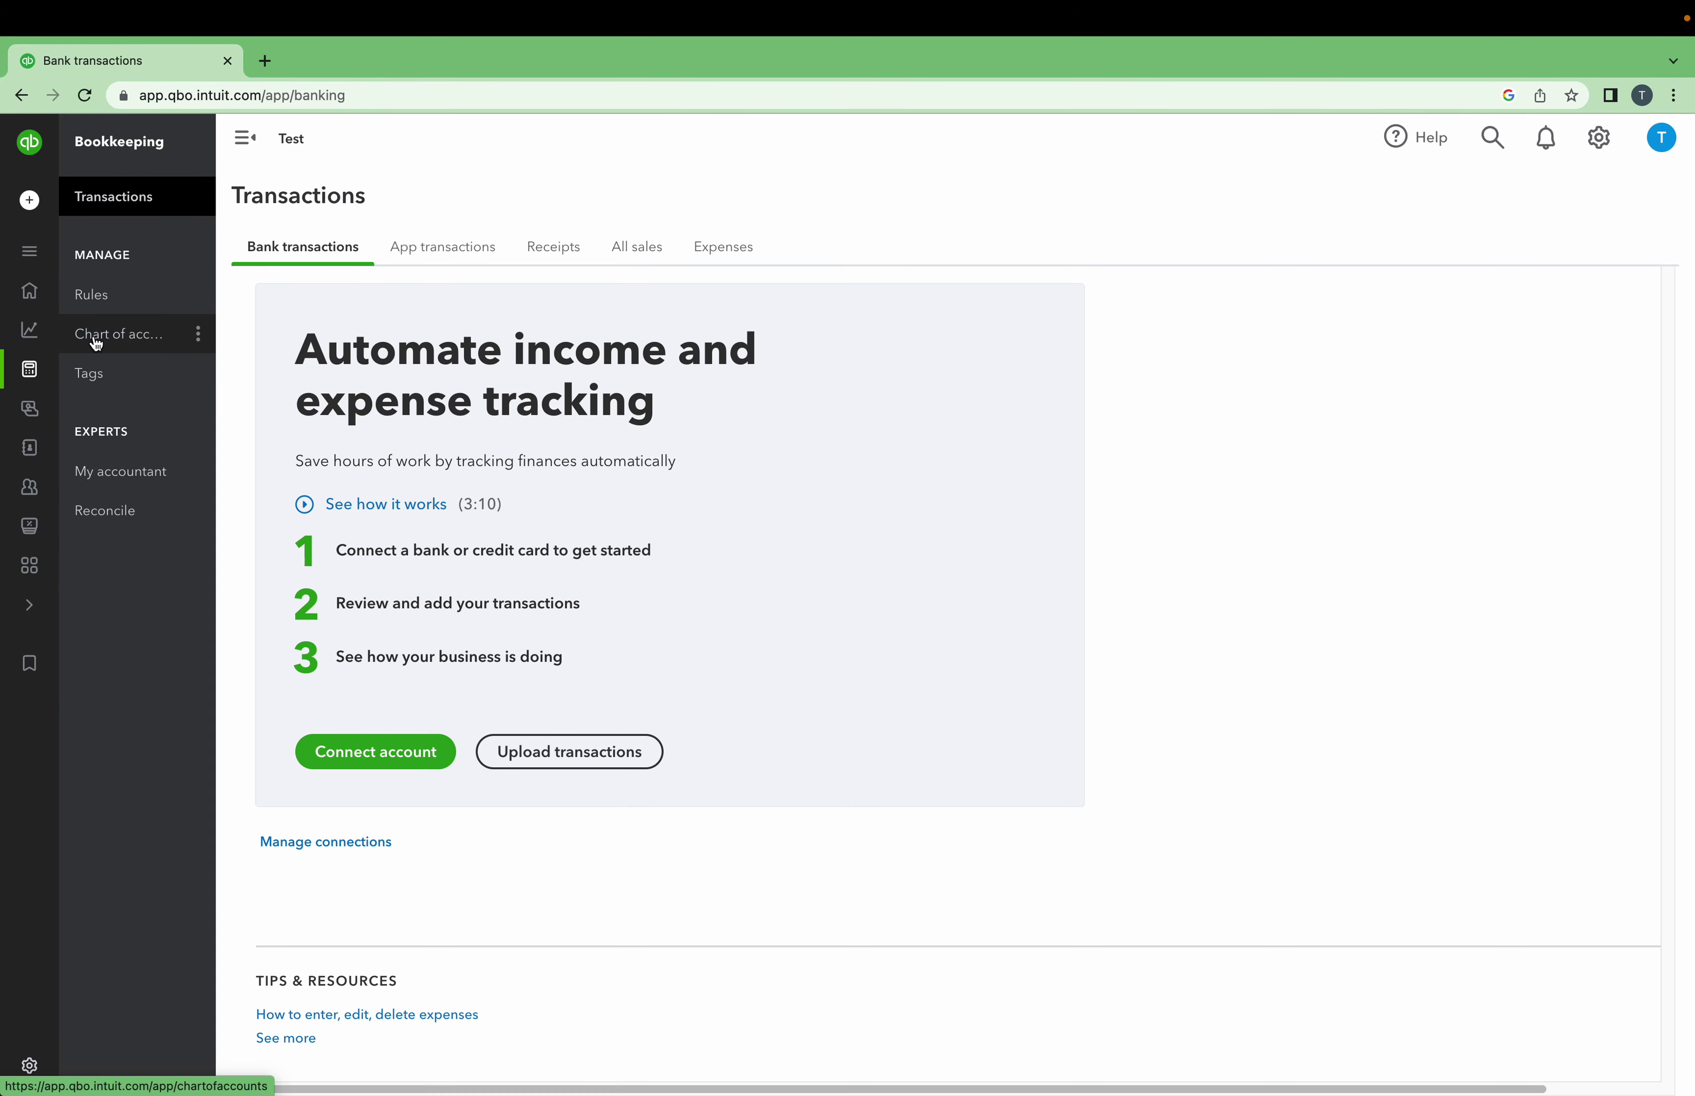
pyautogui.click(97, 343)
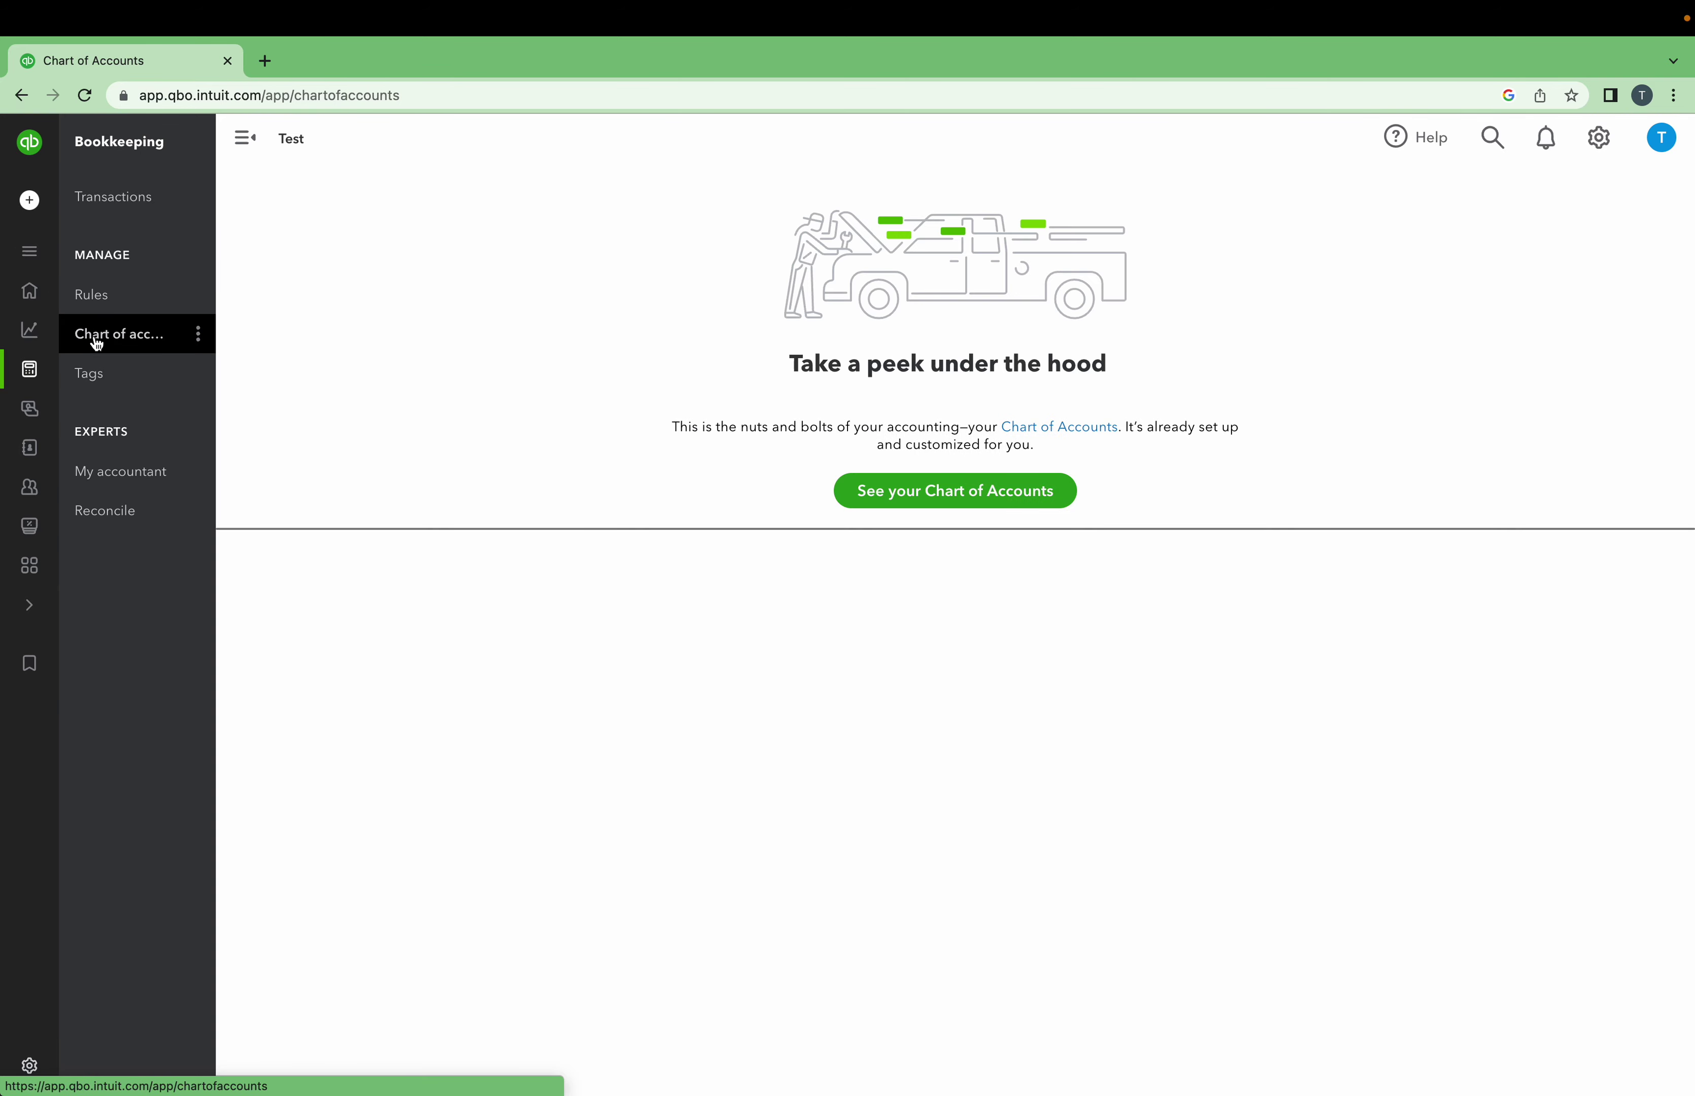
pyautogui.click(872, 502)
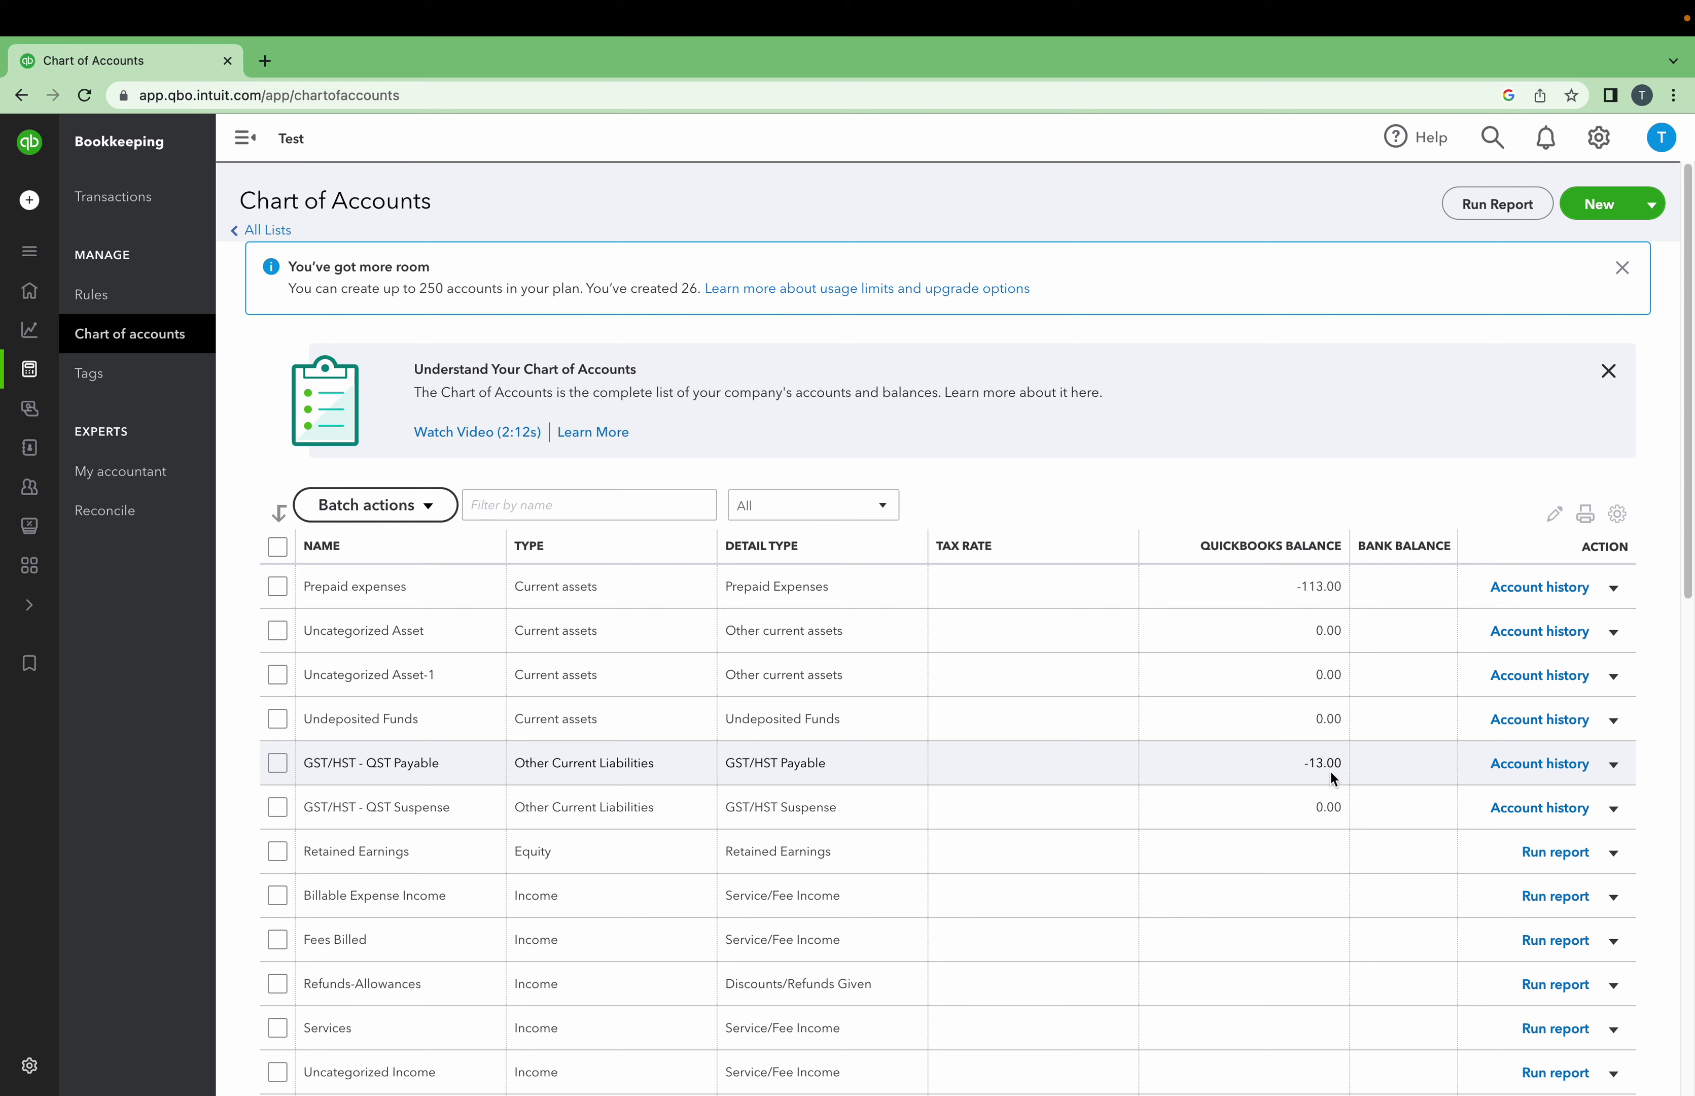
pyautogui.click(1539, 764)
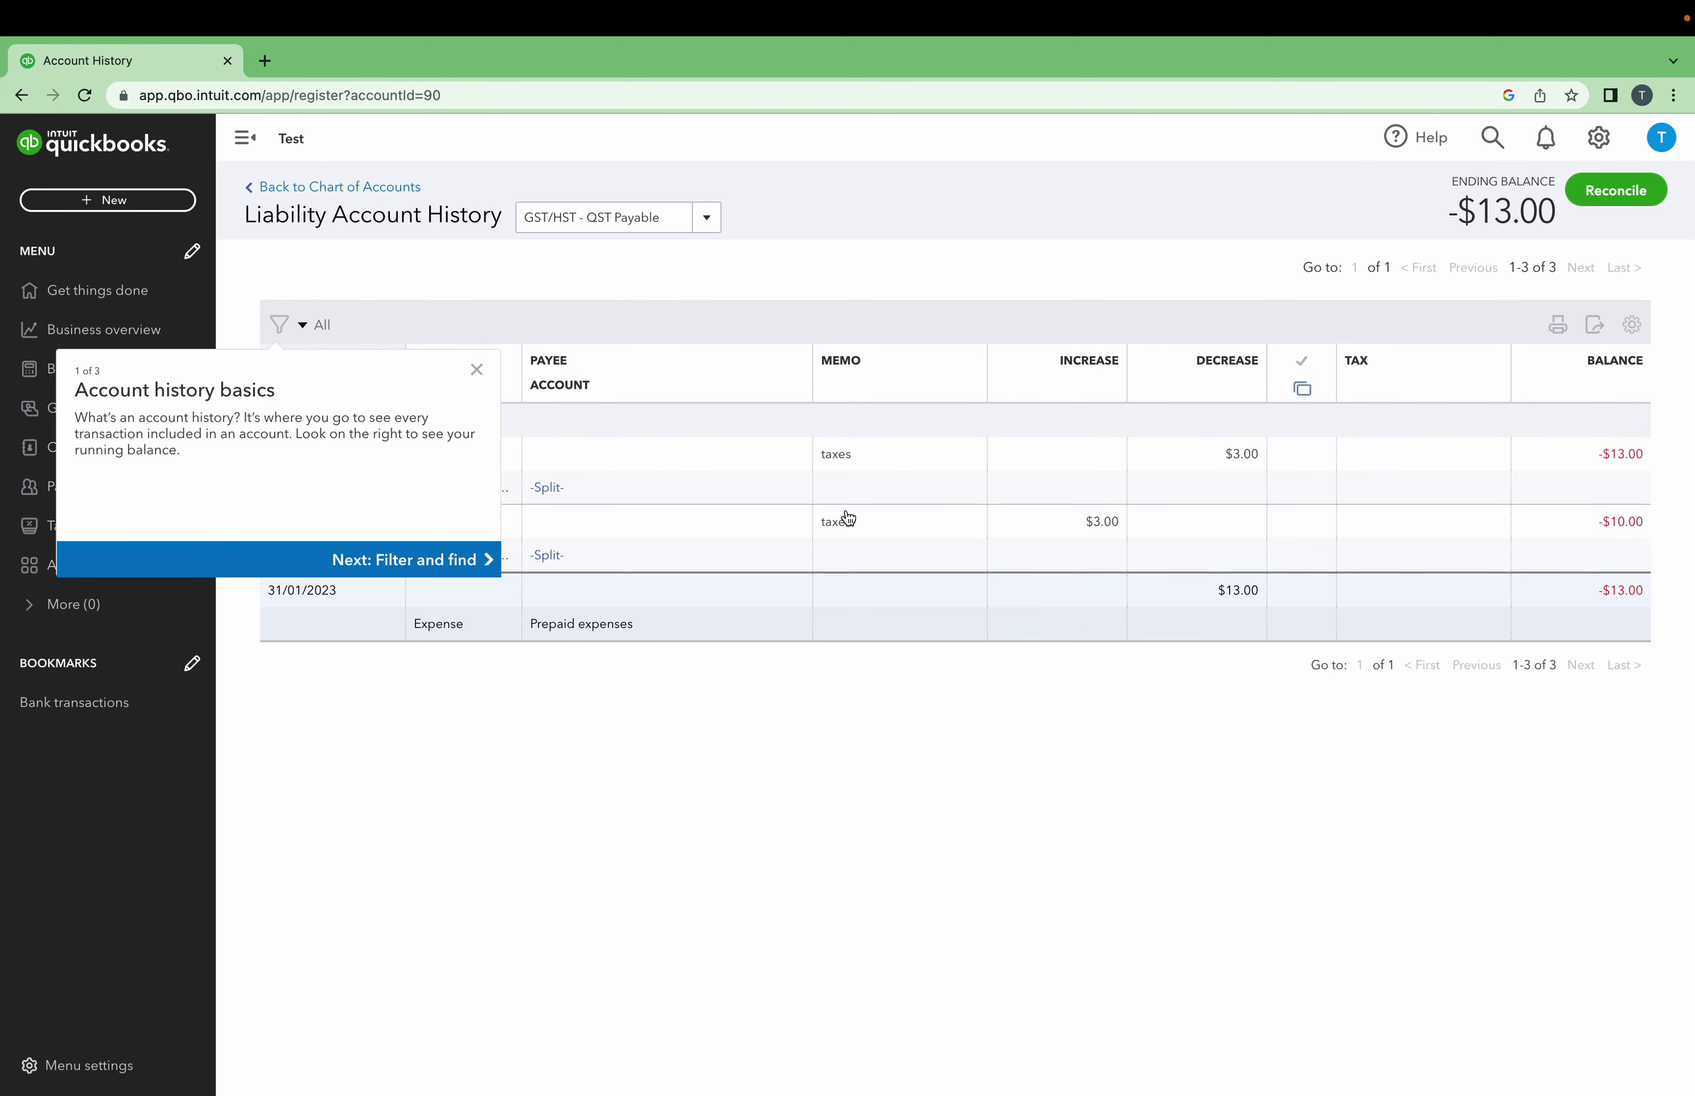
pyautogui.click(477, 370)
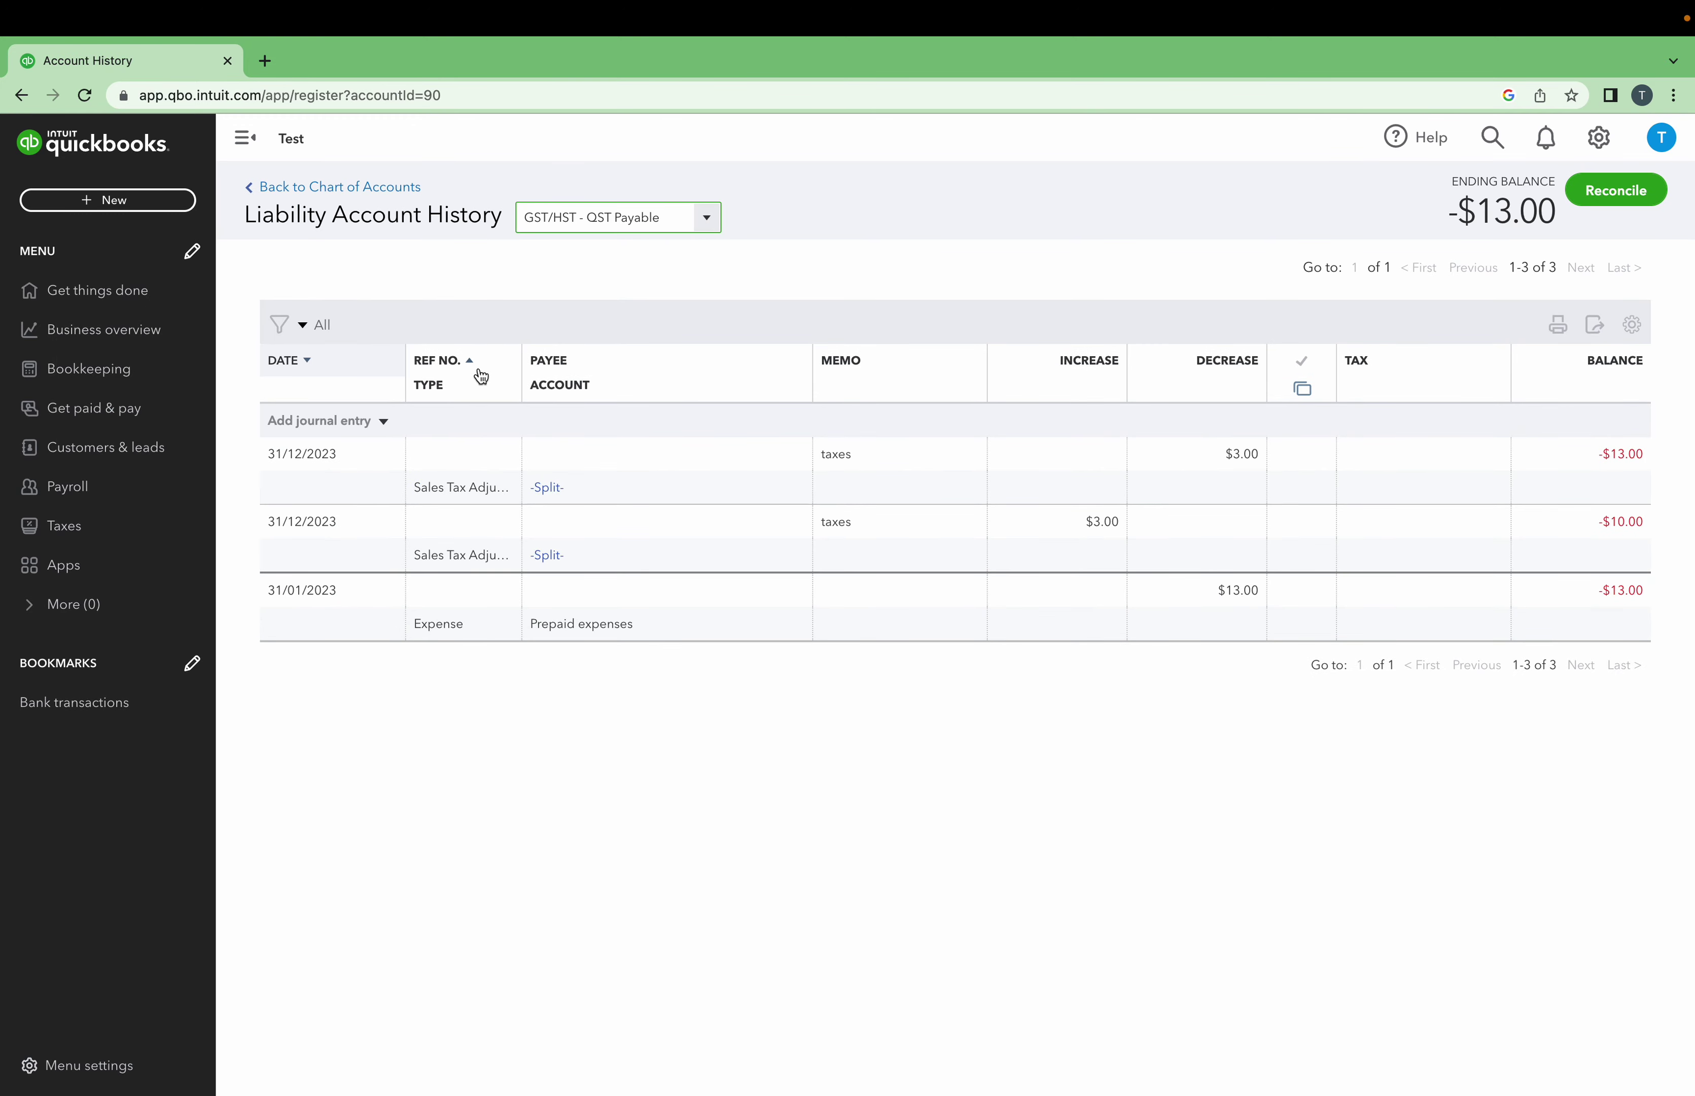
pyautogui.click(281, 328)
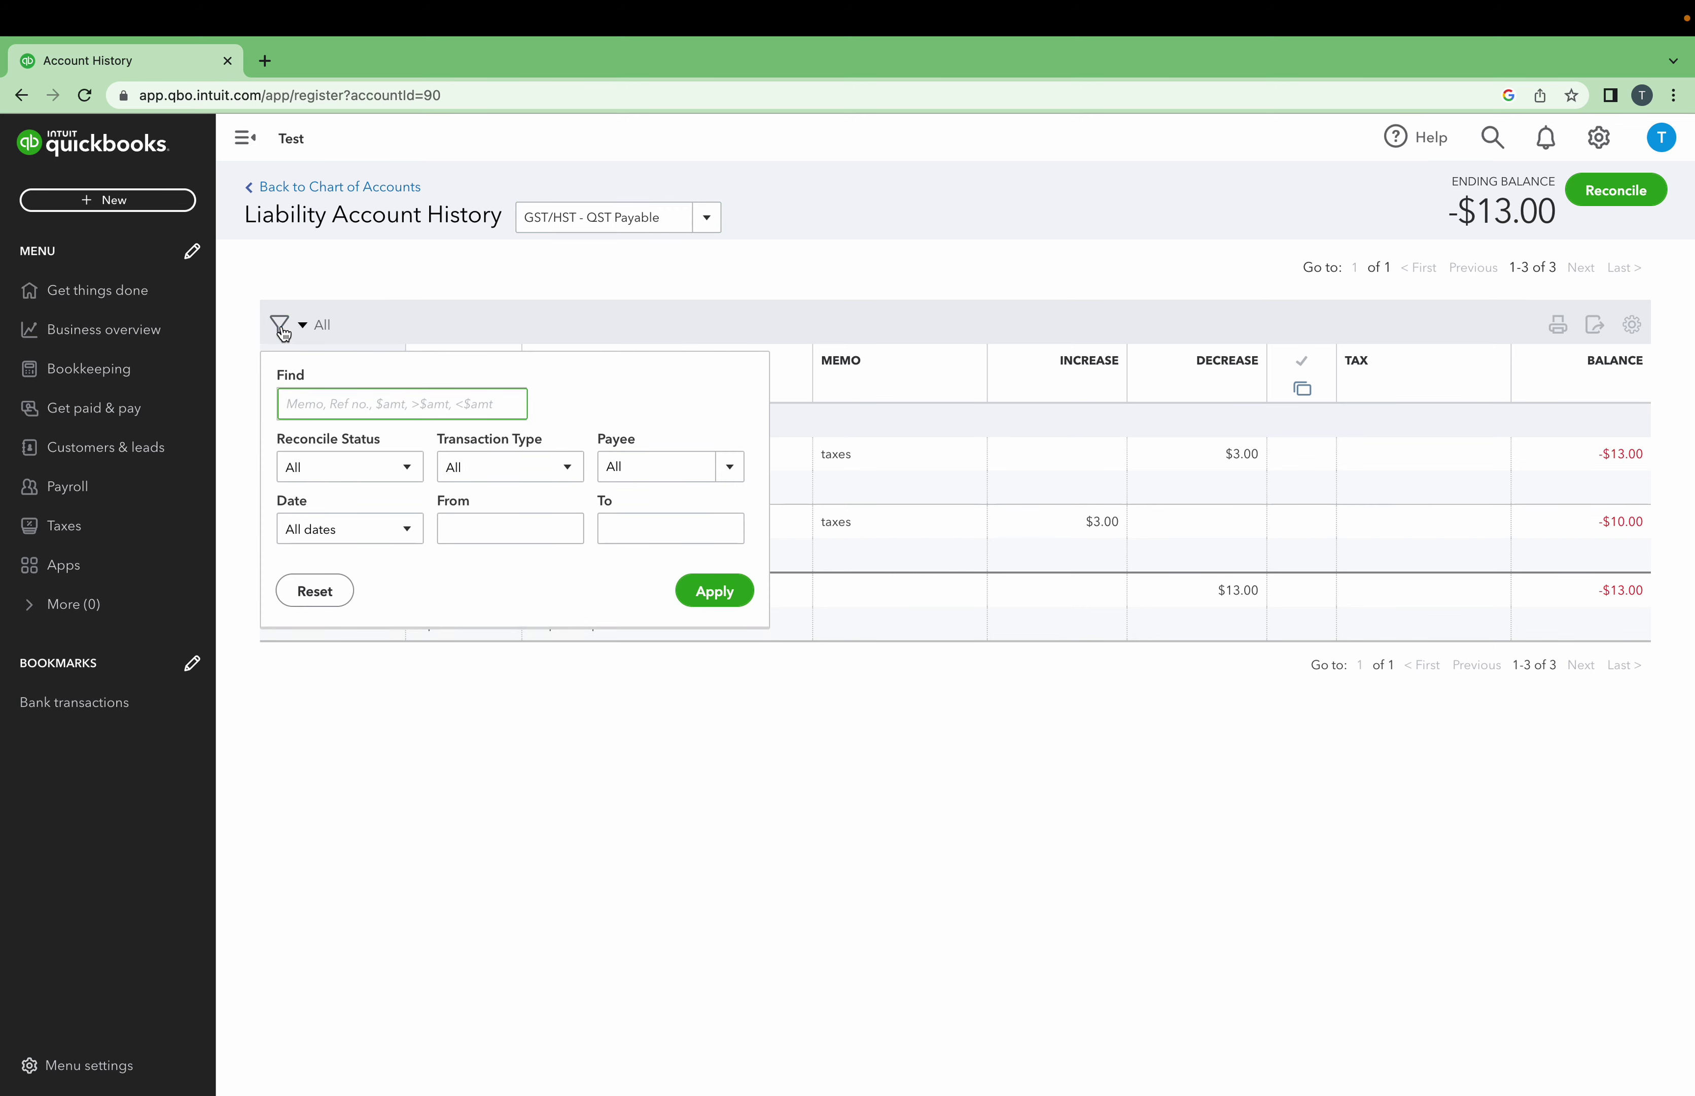
pyautogui.click(284, 330)
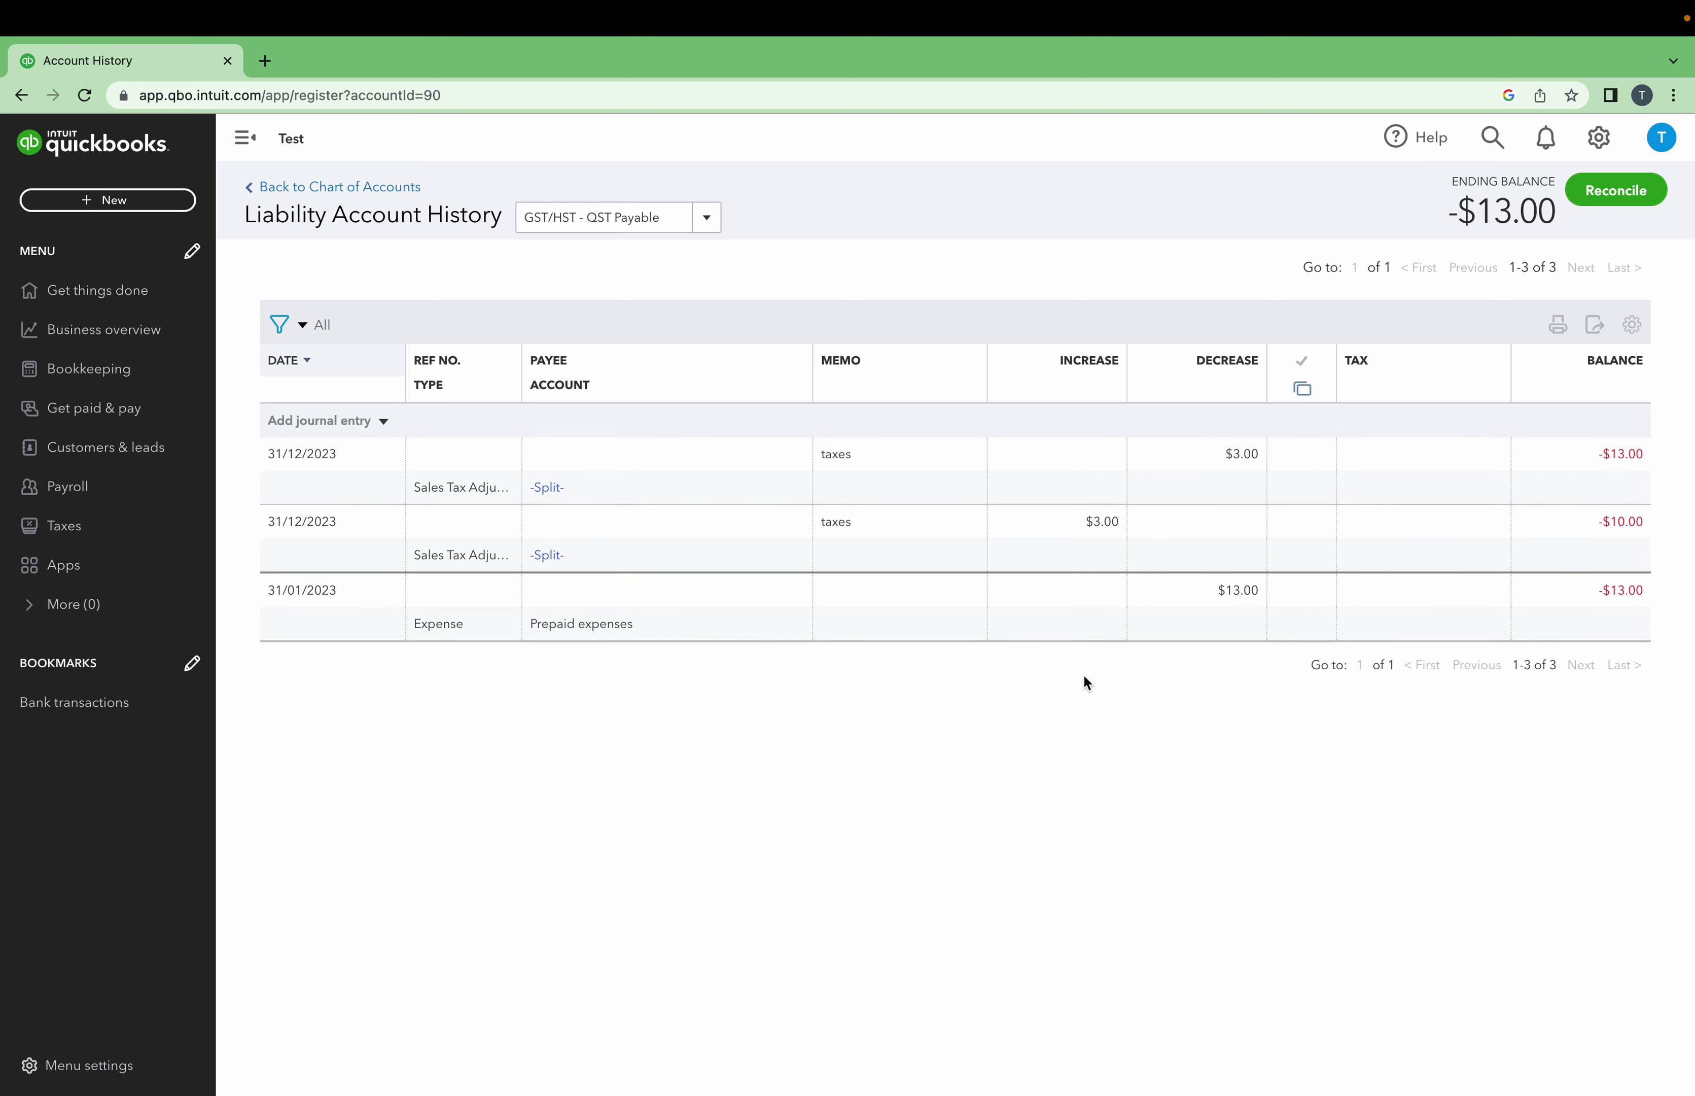
pyautogui.click(1176, 601)
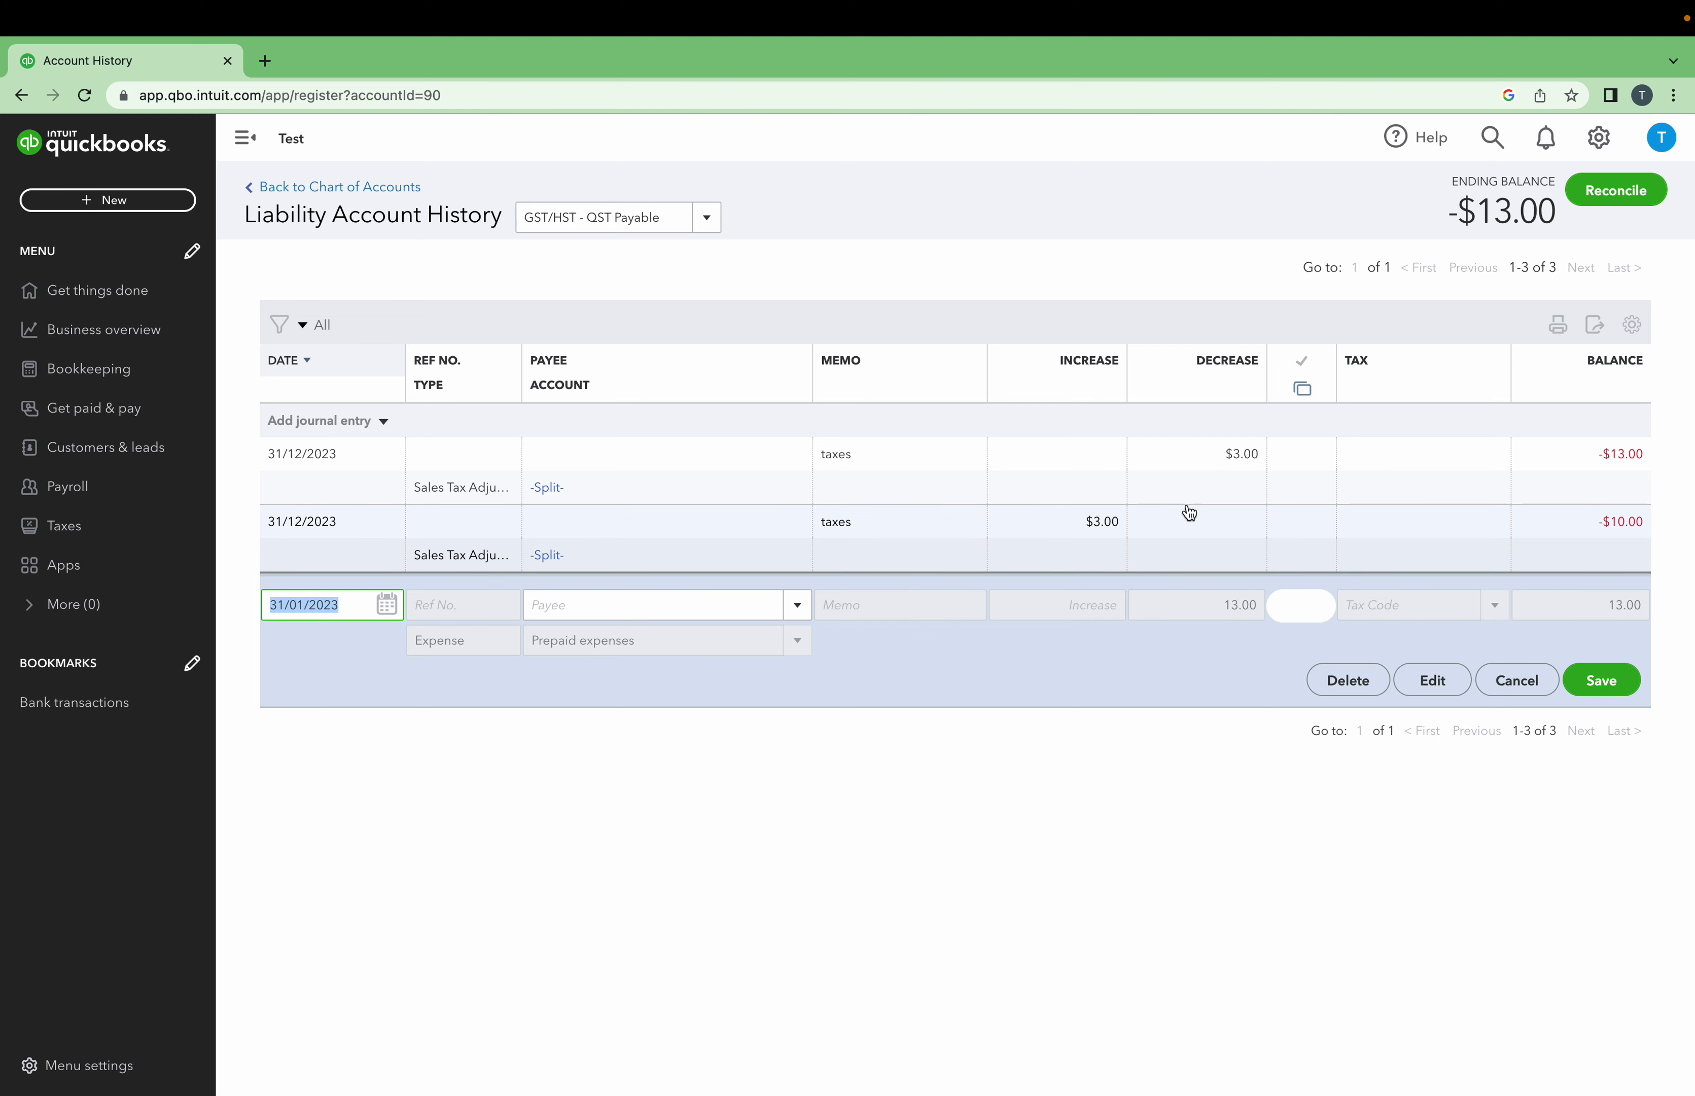
# Delete the 3.00 sales tax adjustment dated 31/12/2023 from its transaction form, confirm the deletion and close the form.
pyautogui.click(1230, 460)
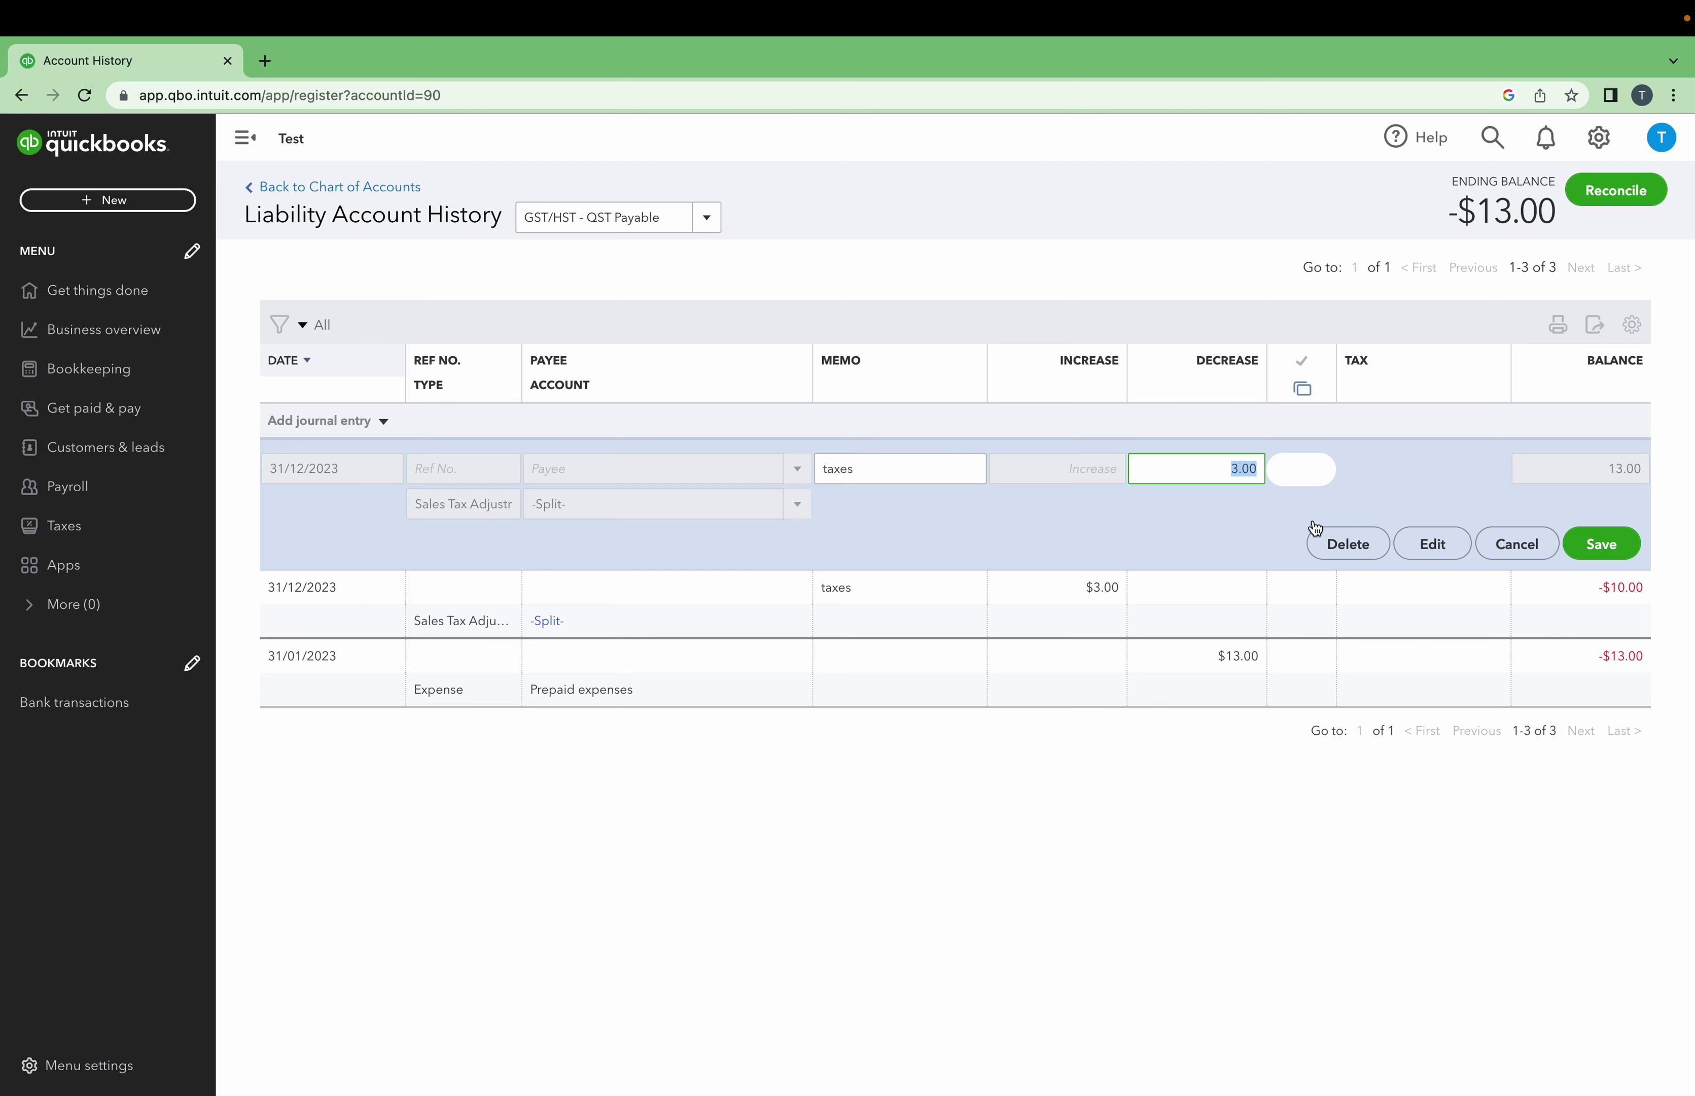
pyautogui.click(1335, 542)
pyautogui.click(1046, 659)
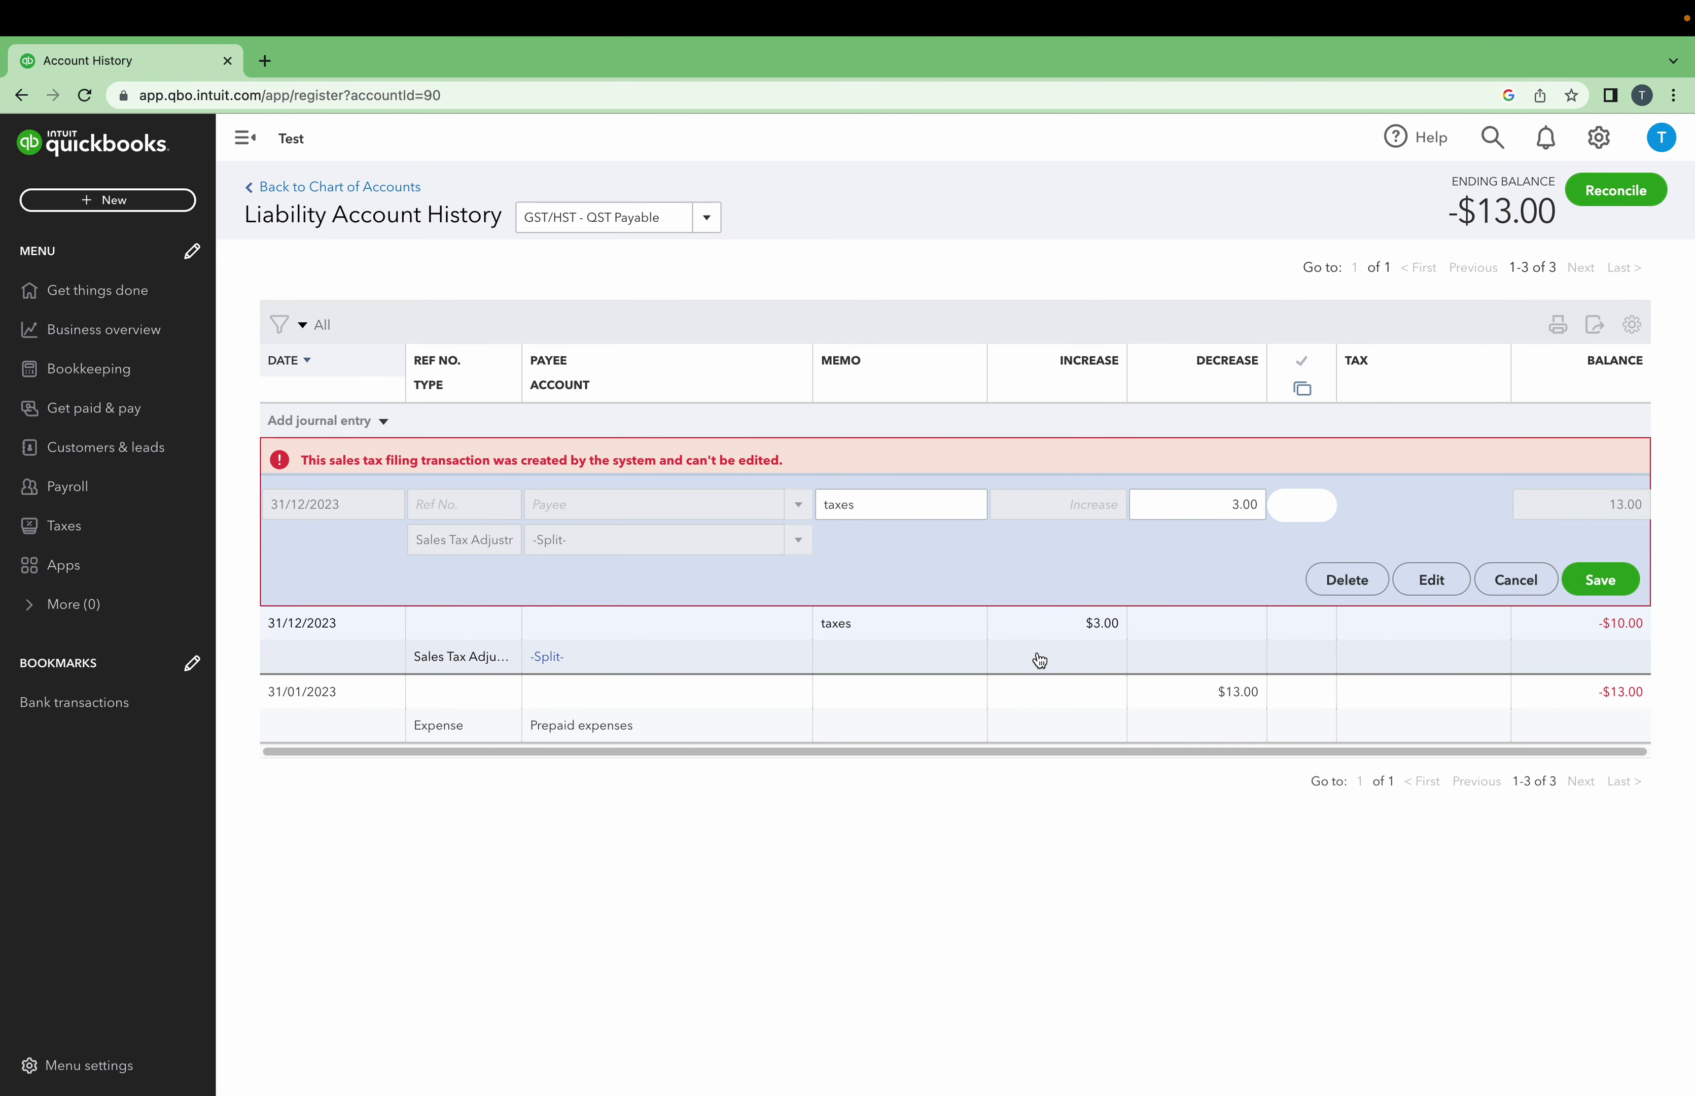
pyautogui.click(1430, 579)
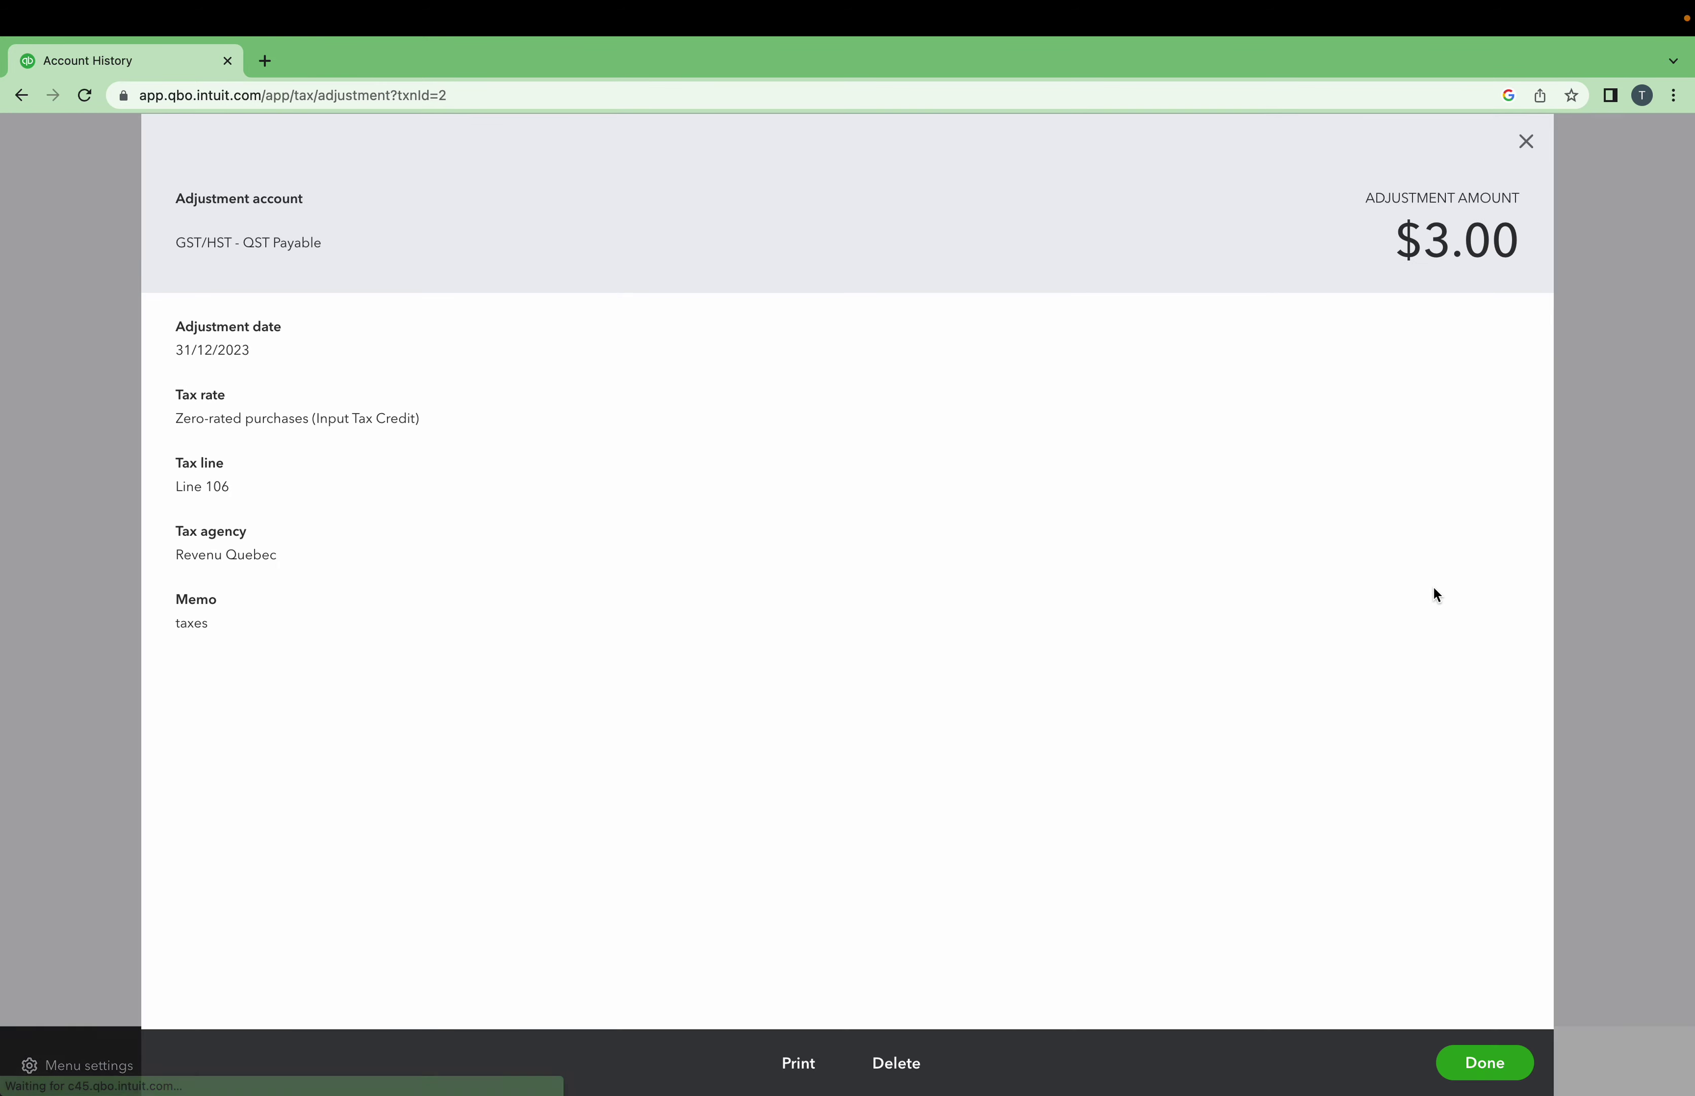
pyautogui.click(895, 1063)
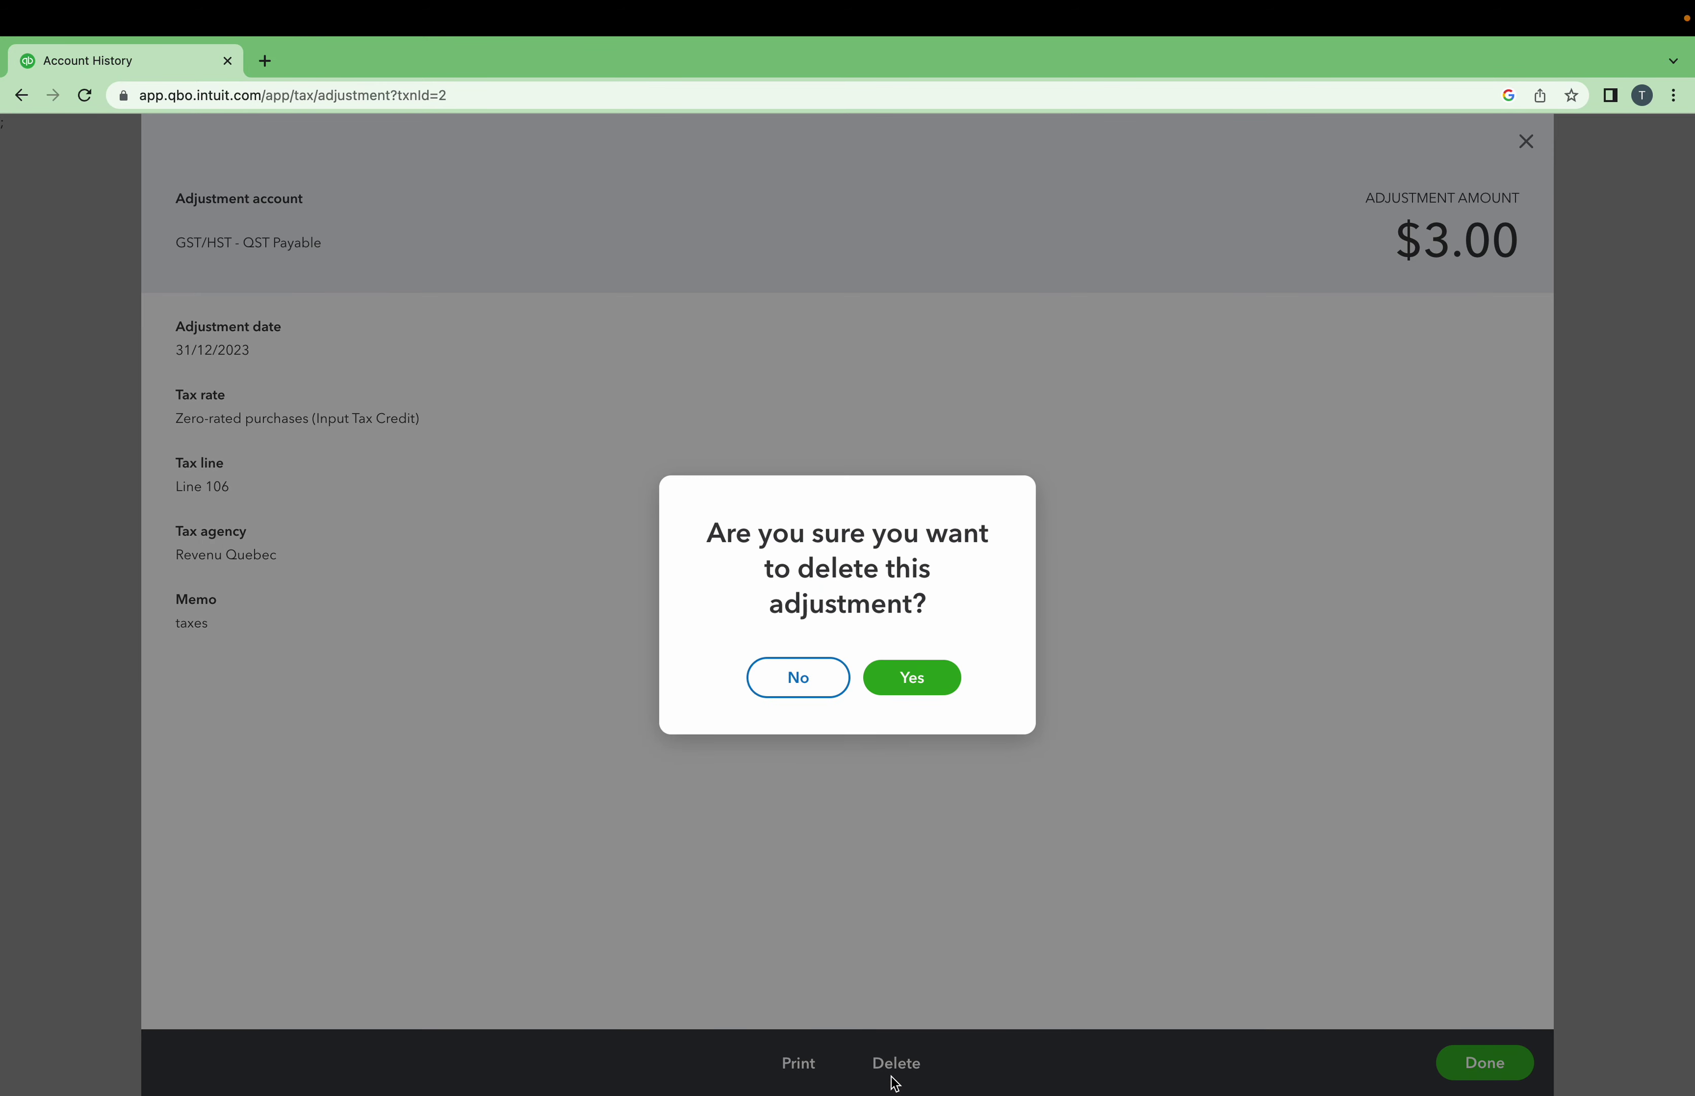
pyautogui.click(922, 681)
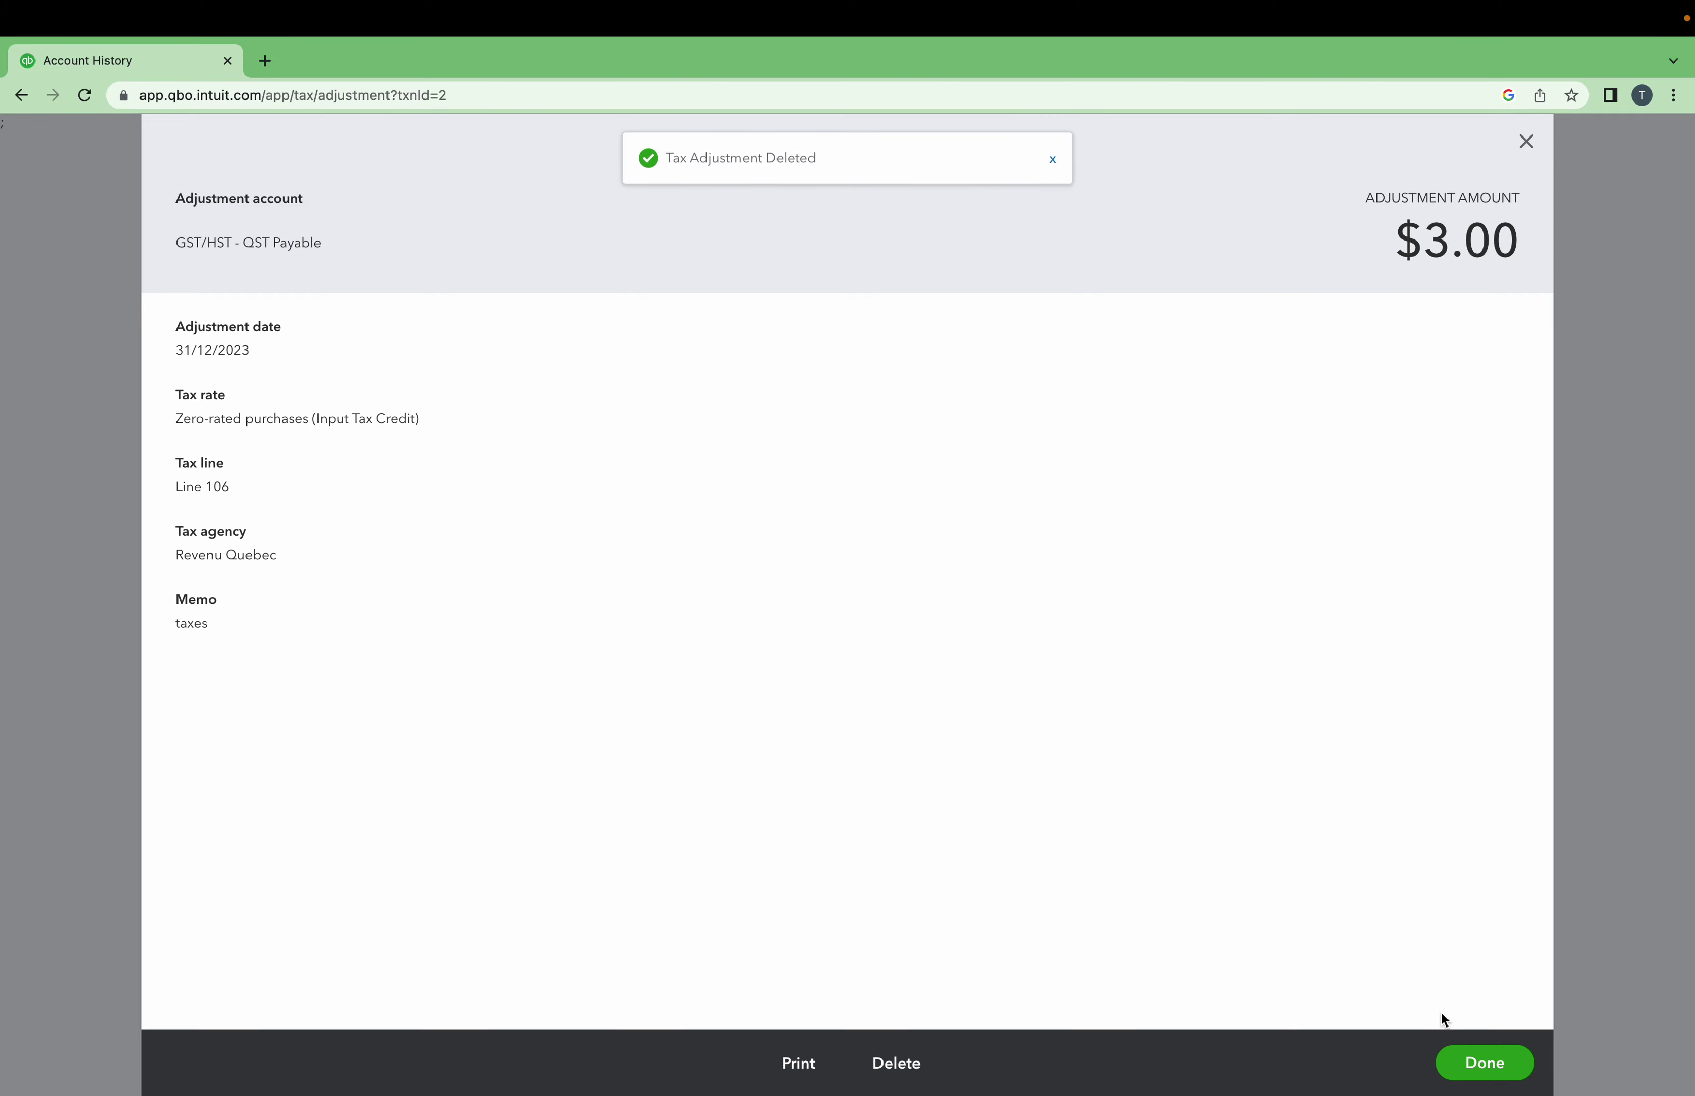
pyautogui.click(1486, 1060)
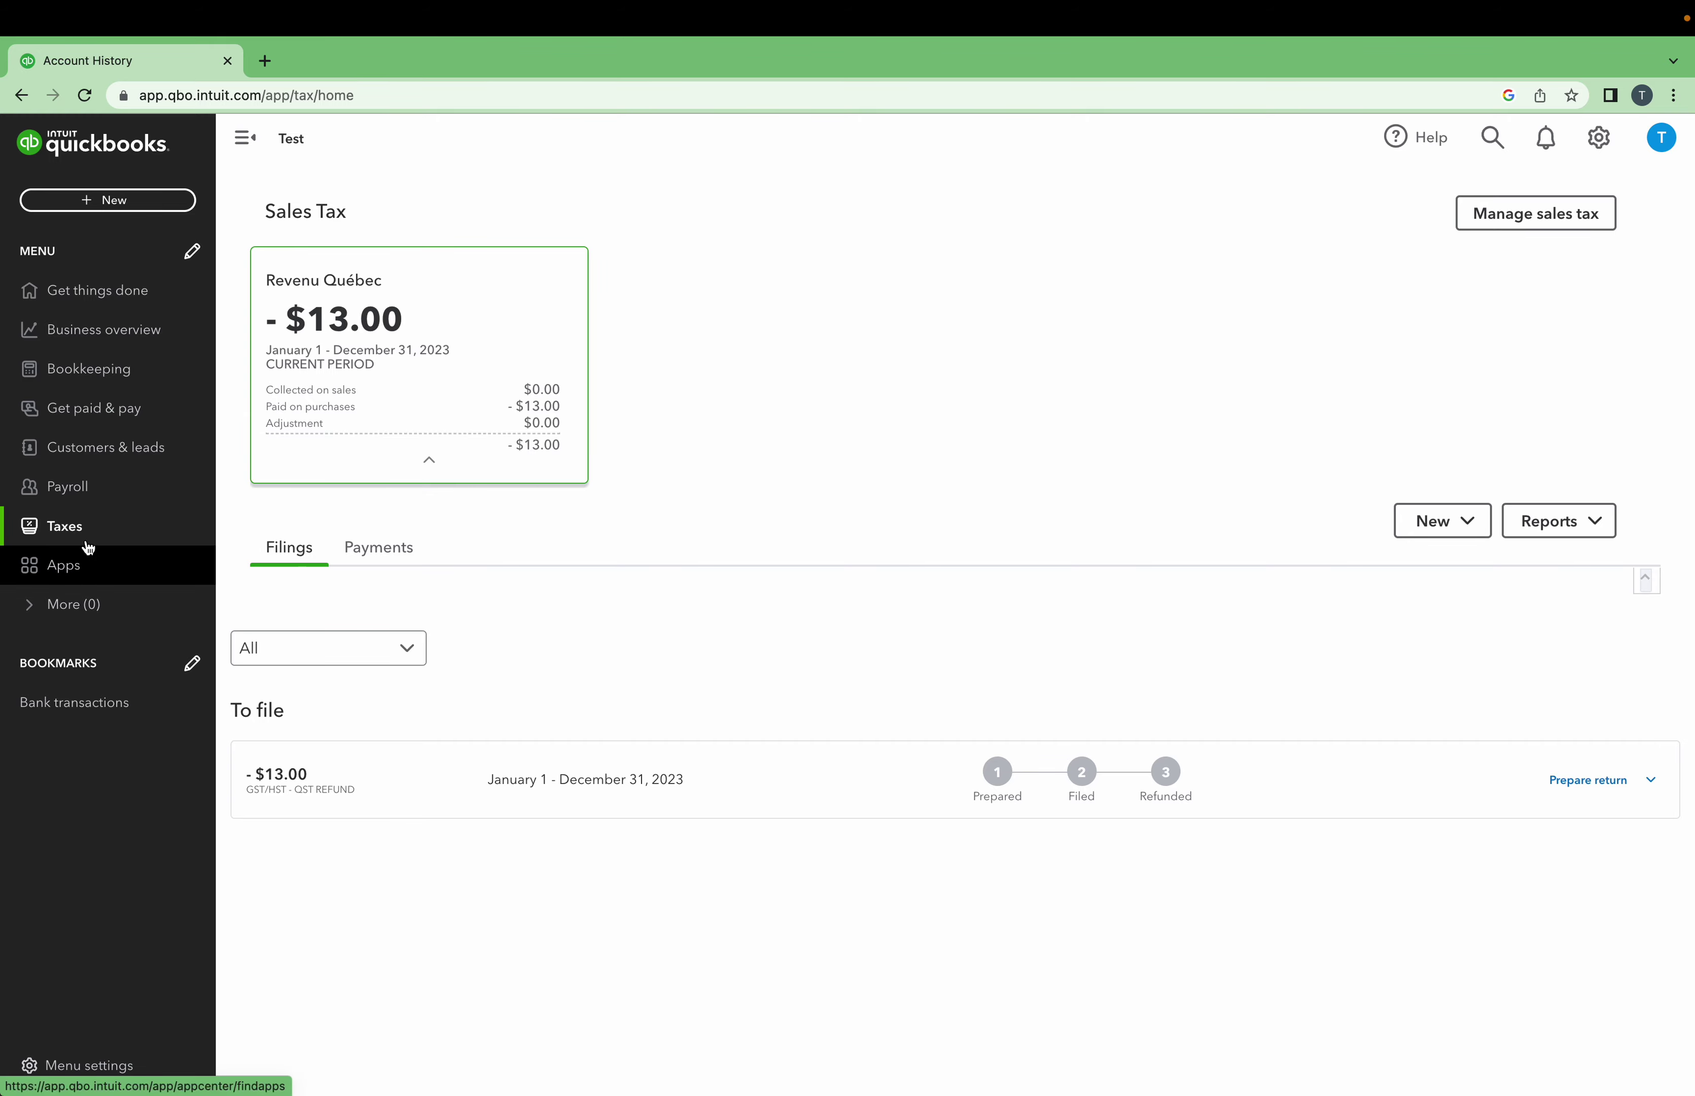
# Recheck the GST/HST - QST Payable account history and the Revenu Québec sales tax summary.
pyautogui.click(86, 370)
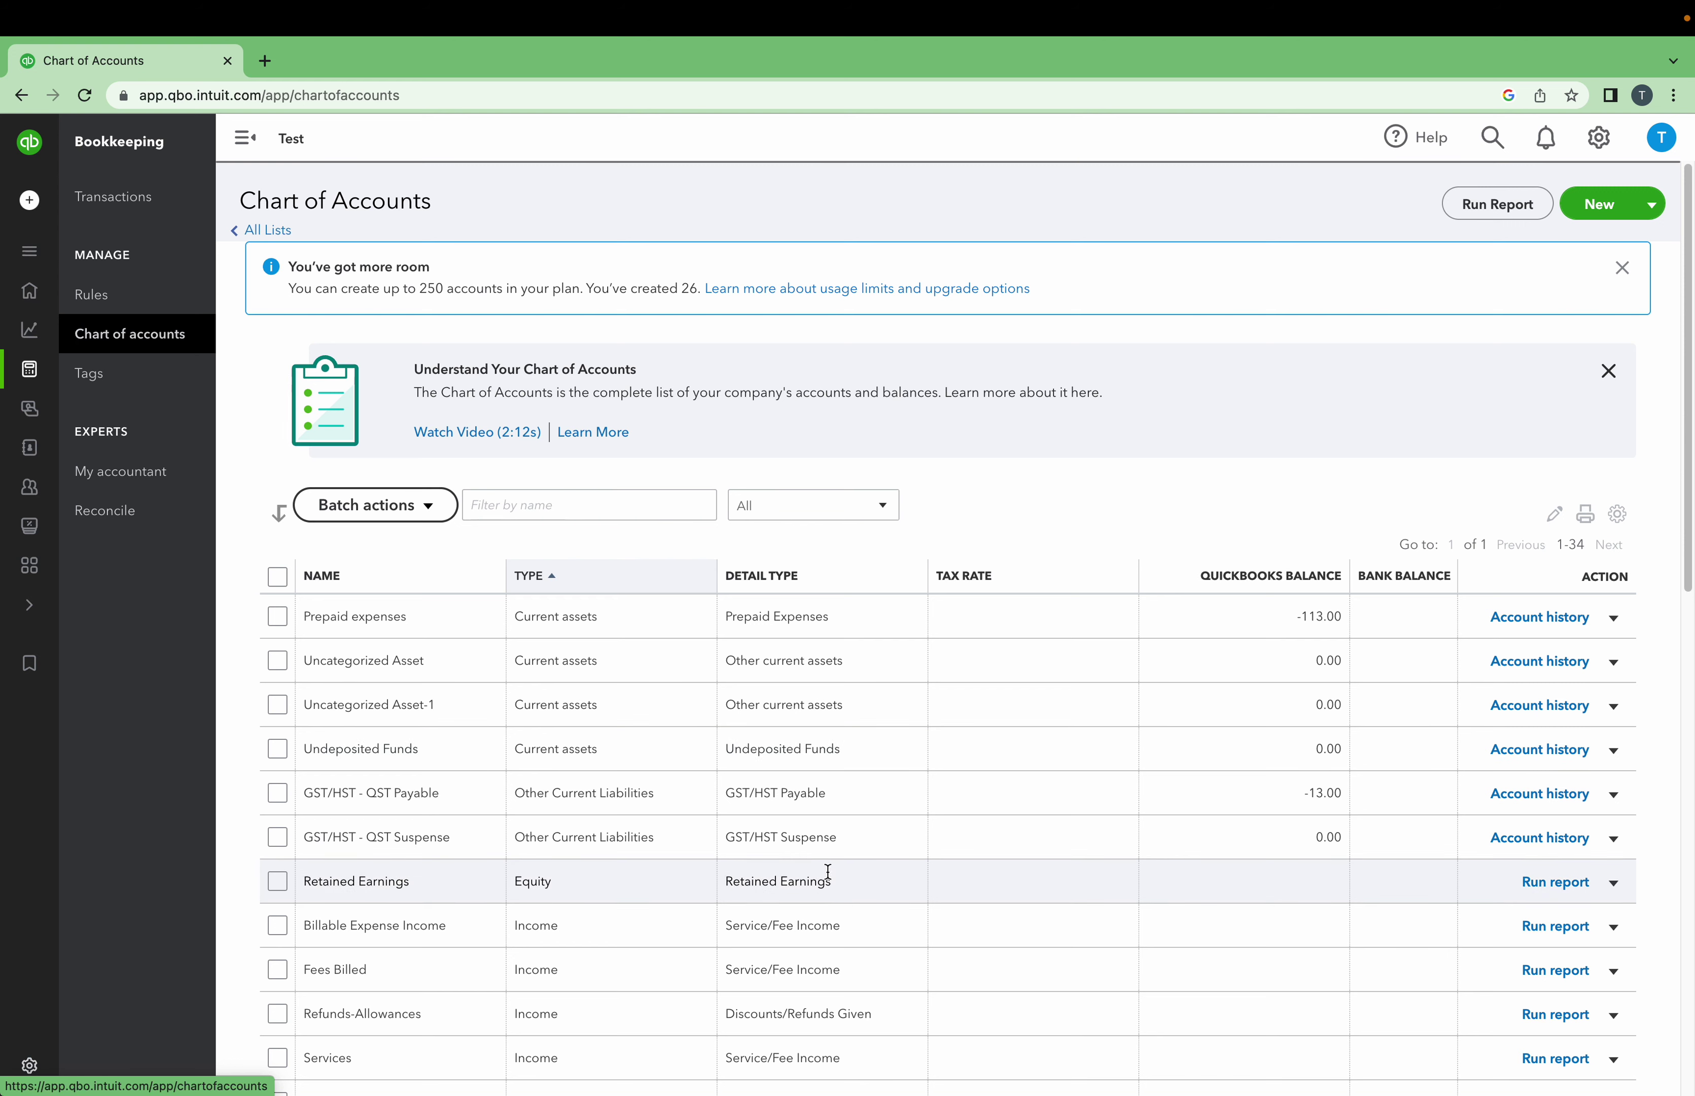
pyautogui.click(1567, 795)
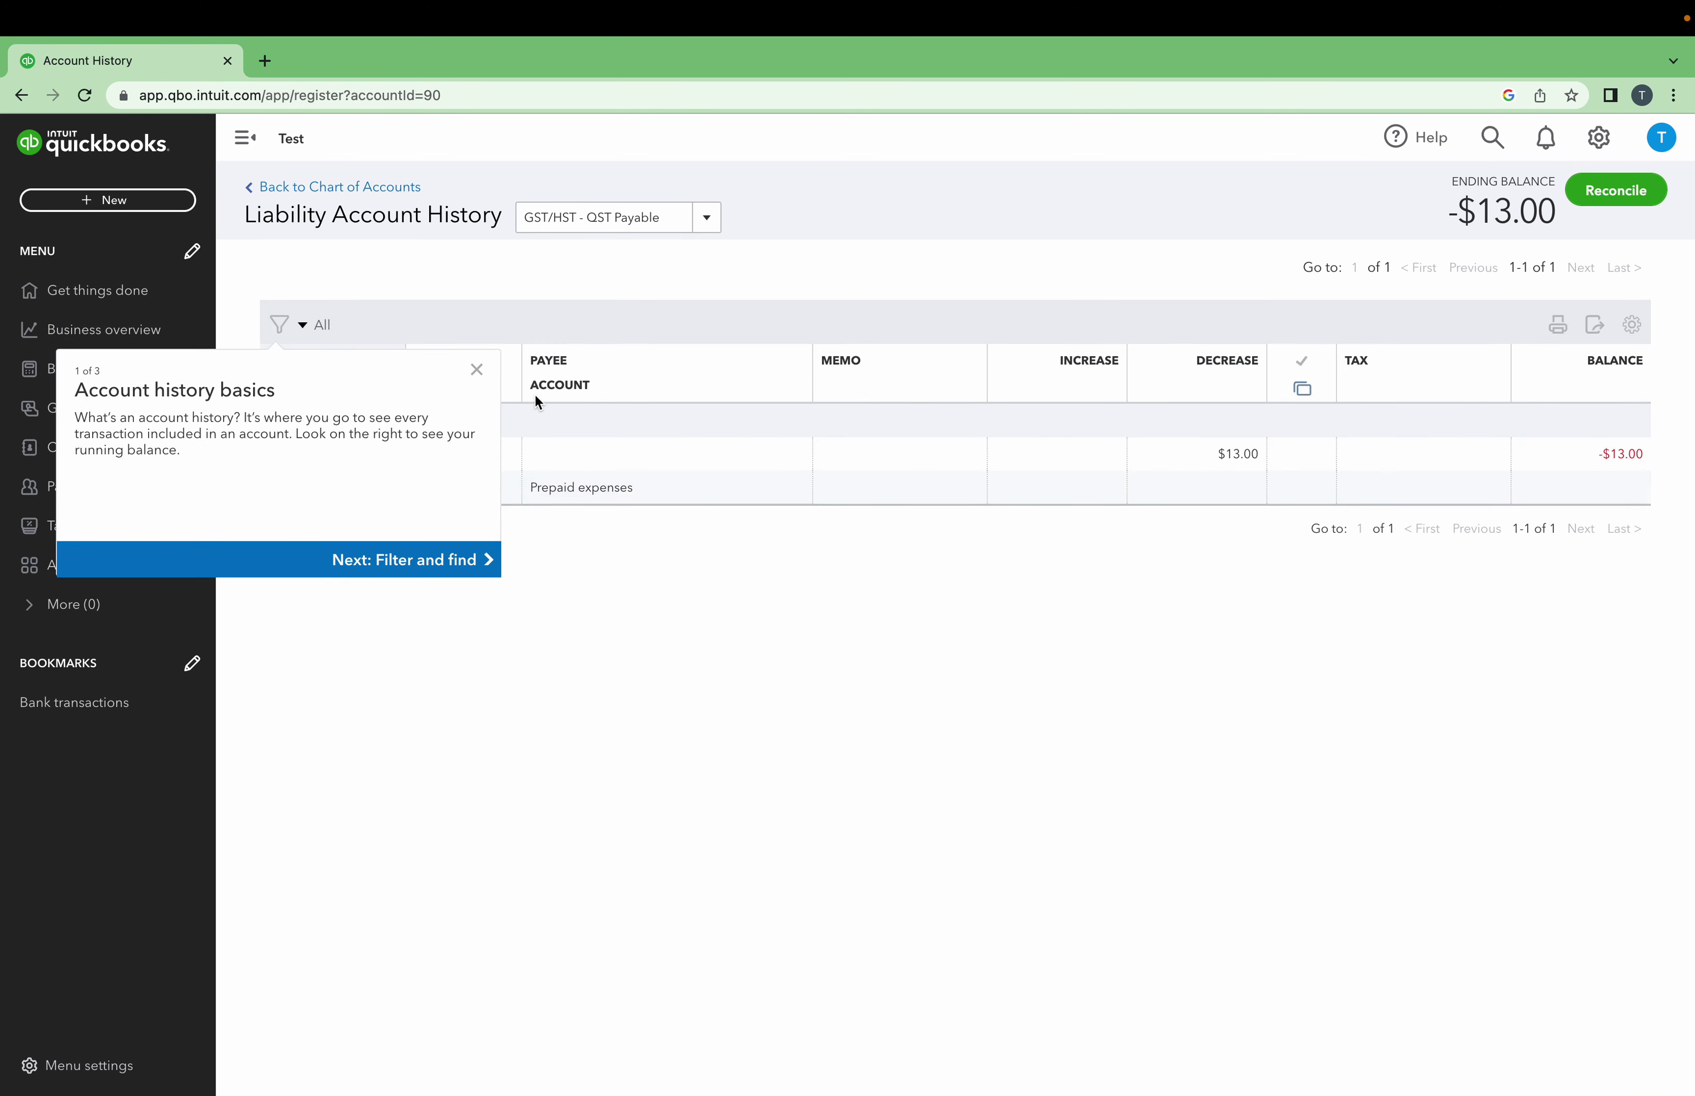
pyautogui.click(476, 370)
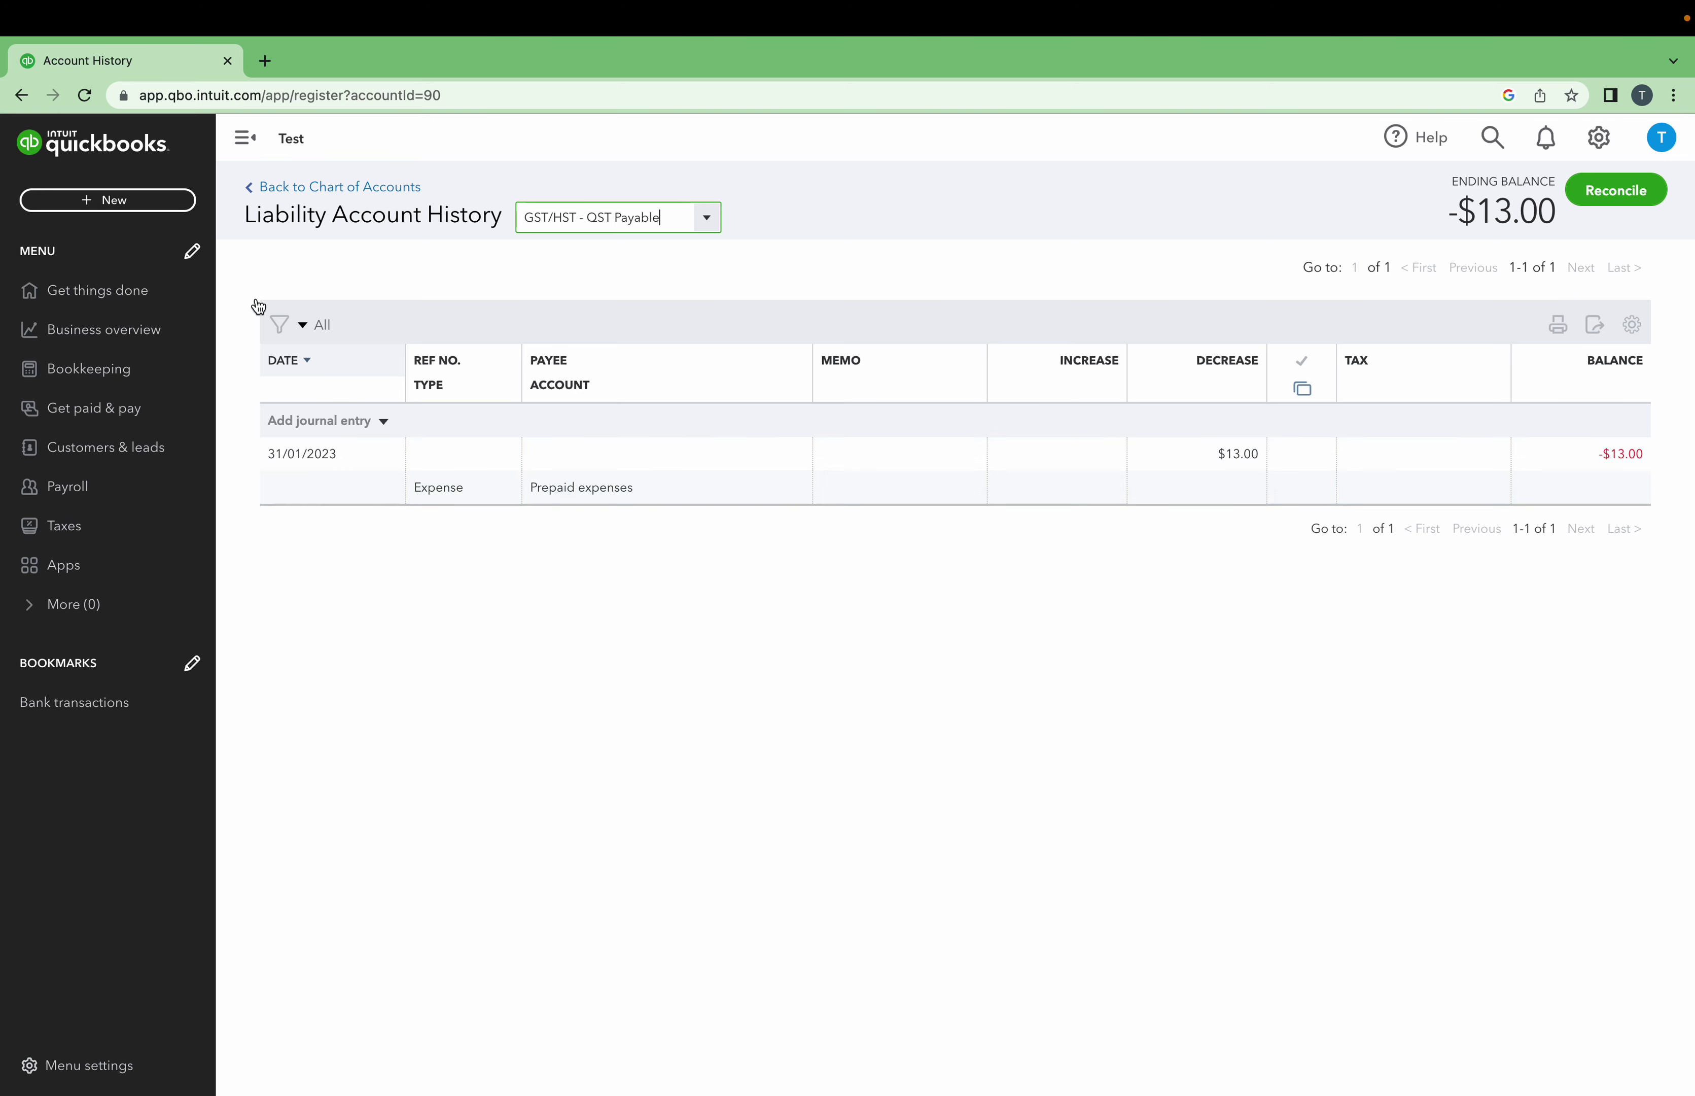
pyautogui.click(78, 535)
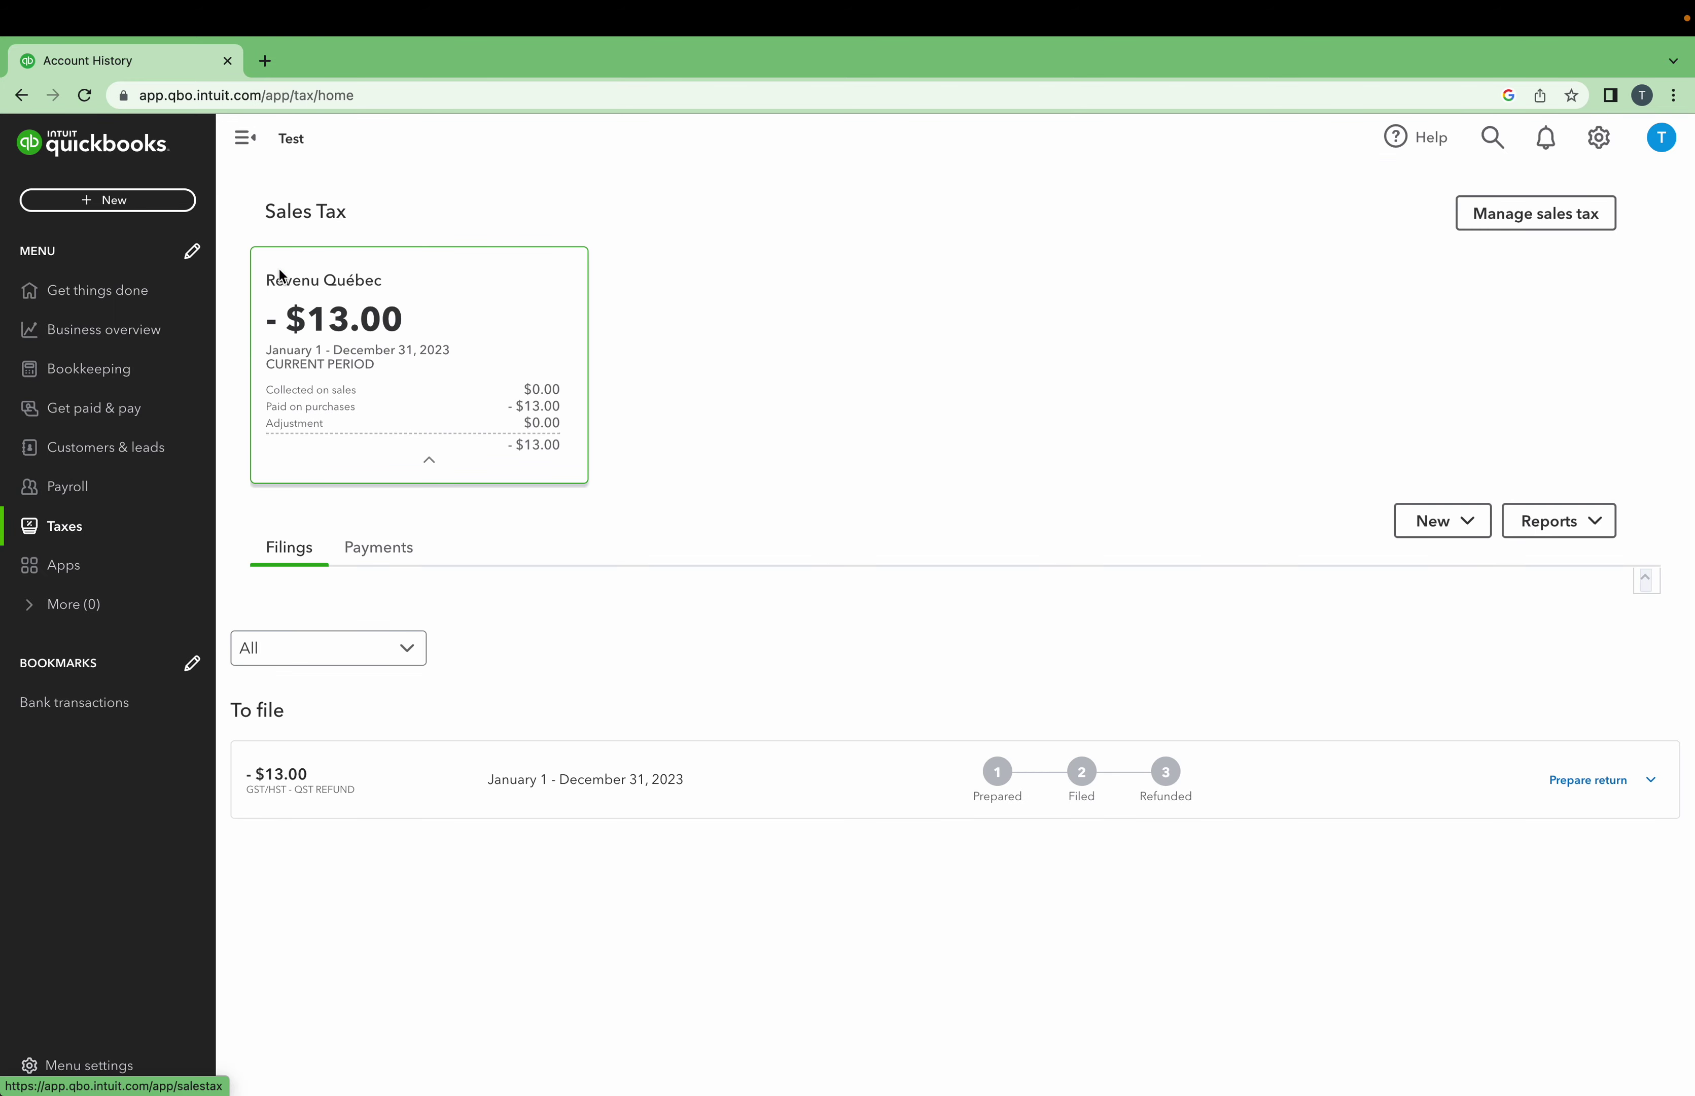
# Start a new journal entry and set the first line's account to GST/HST - QST Payable.
pyautogui.click(127, 212)
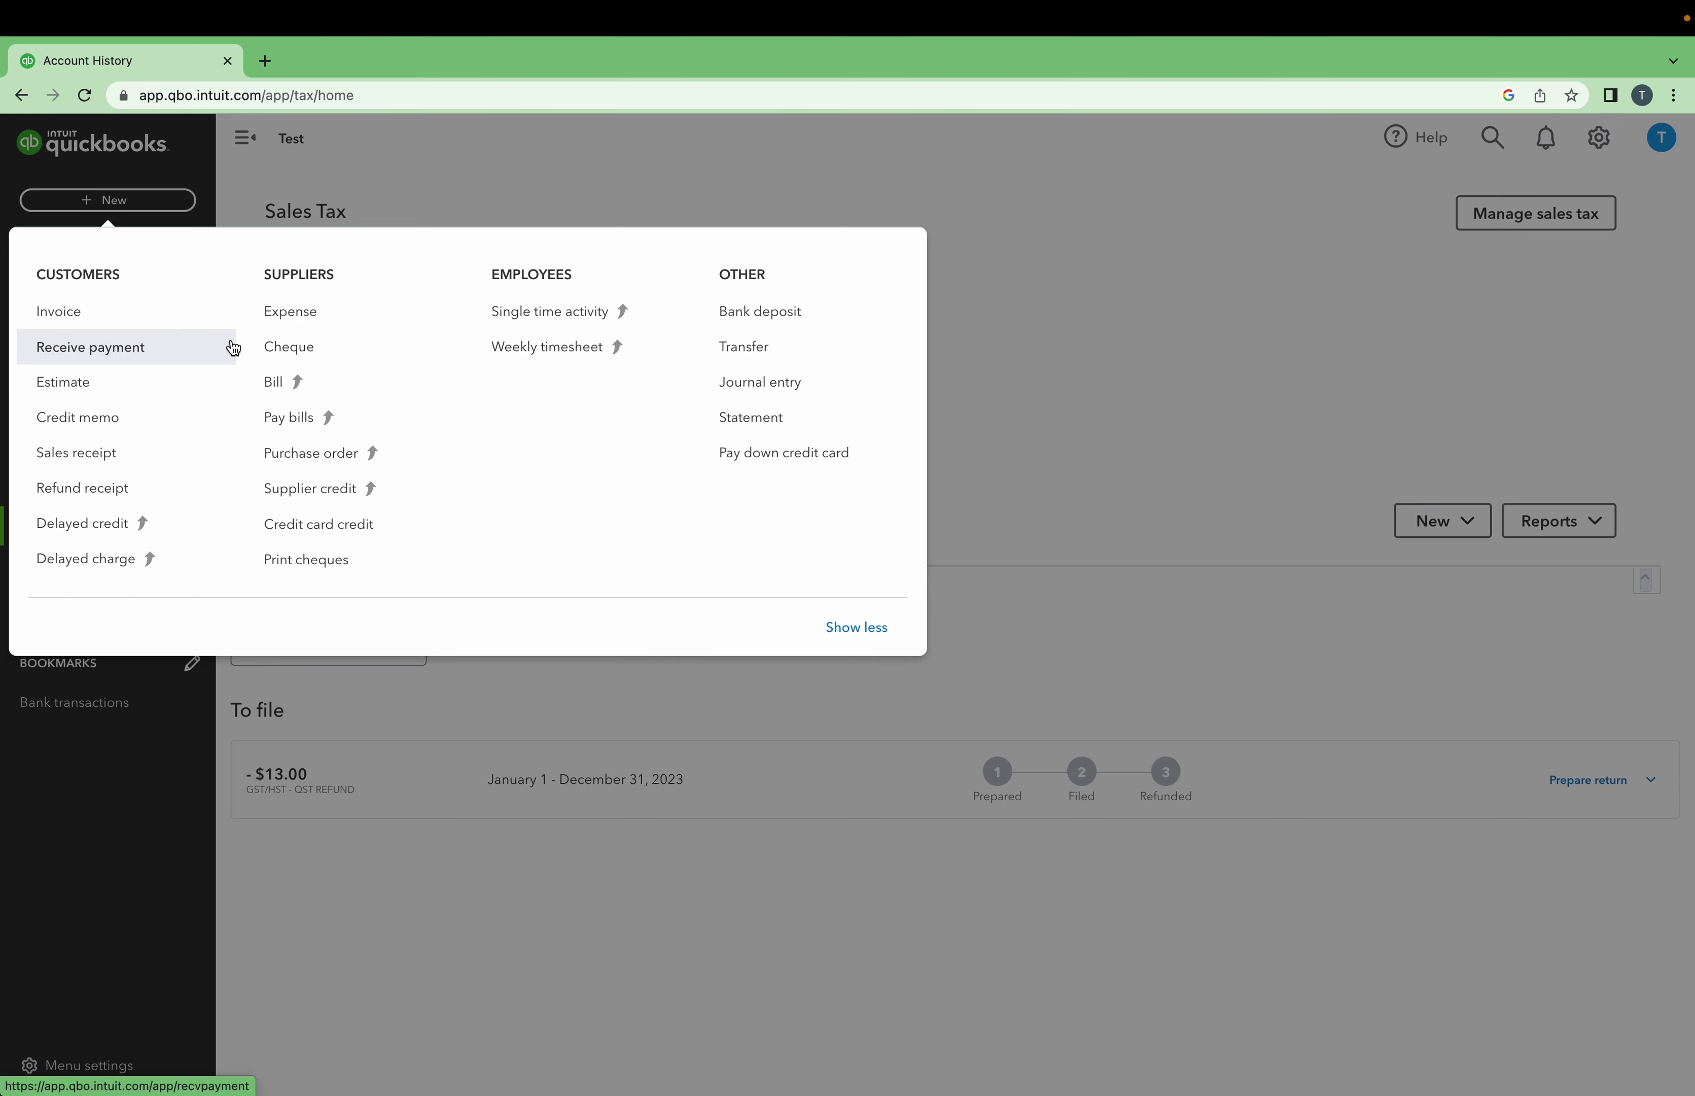
pyautogui.click(764, 384)
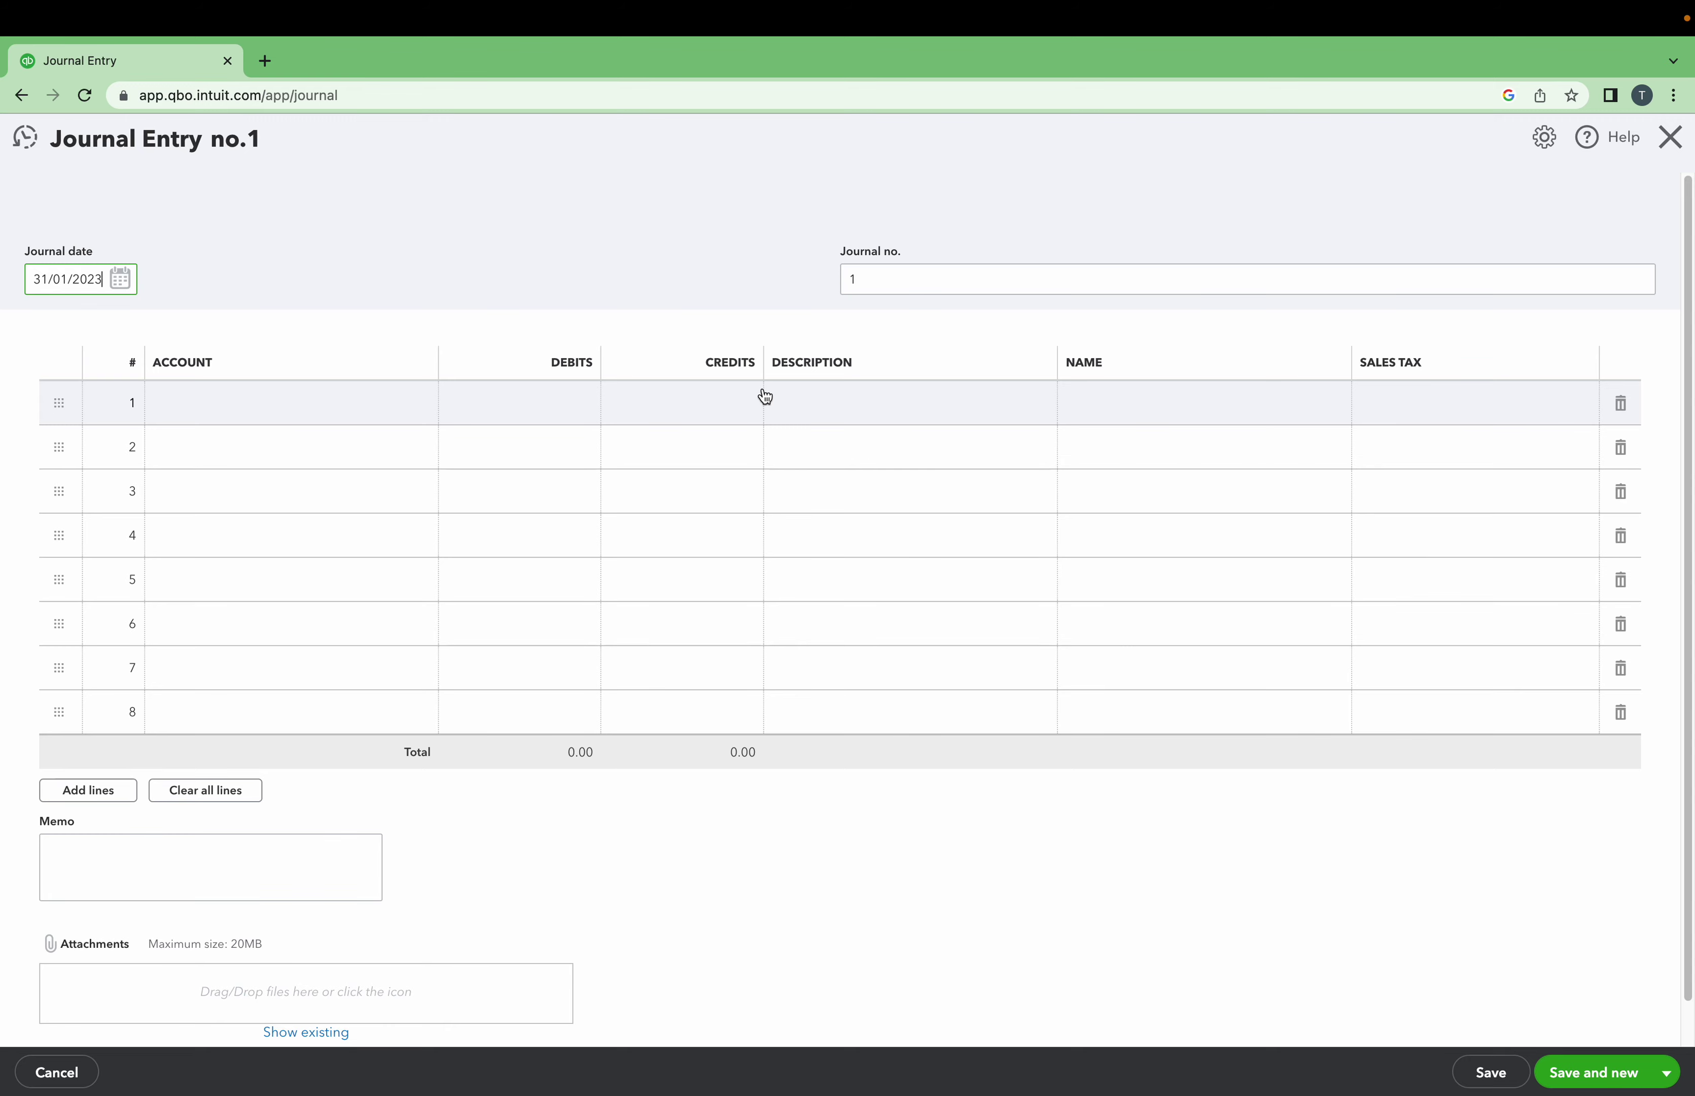
pyautogui.click(258, 419)
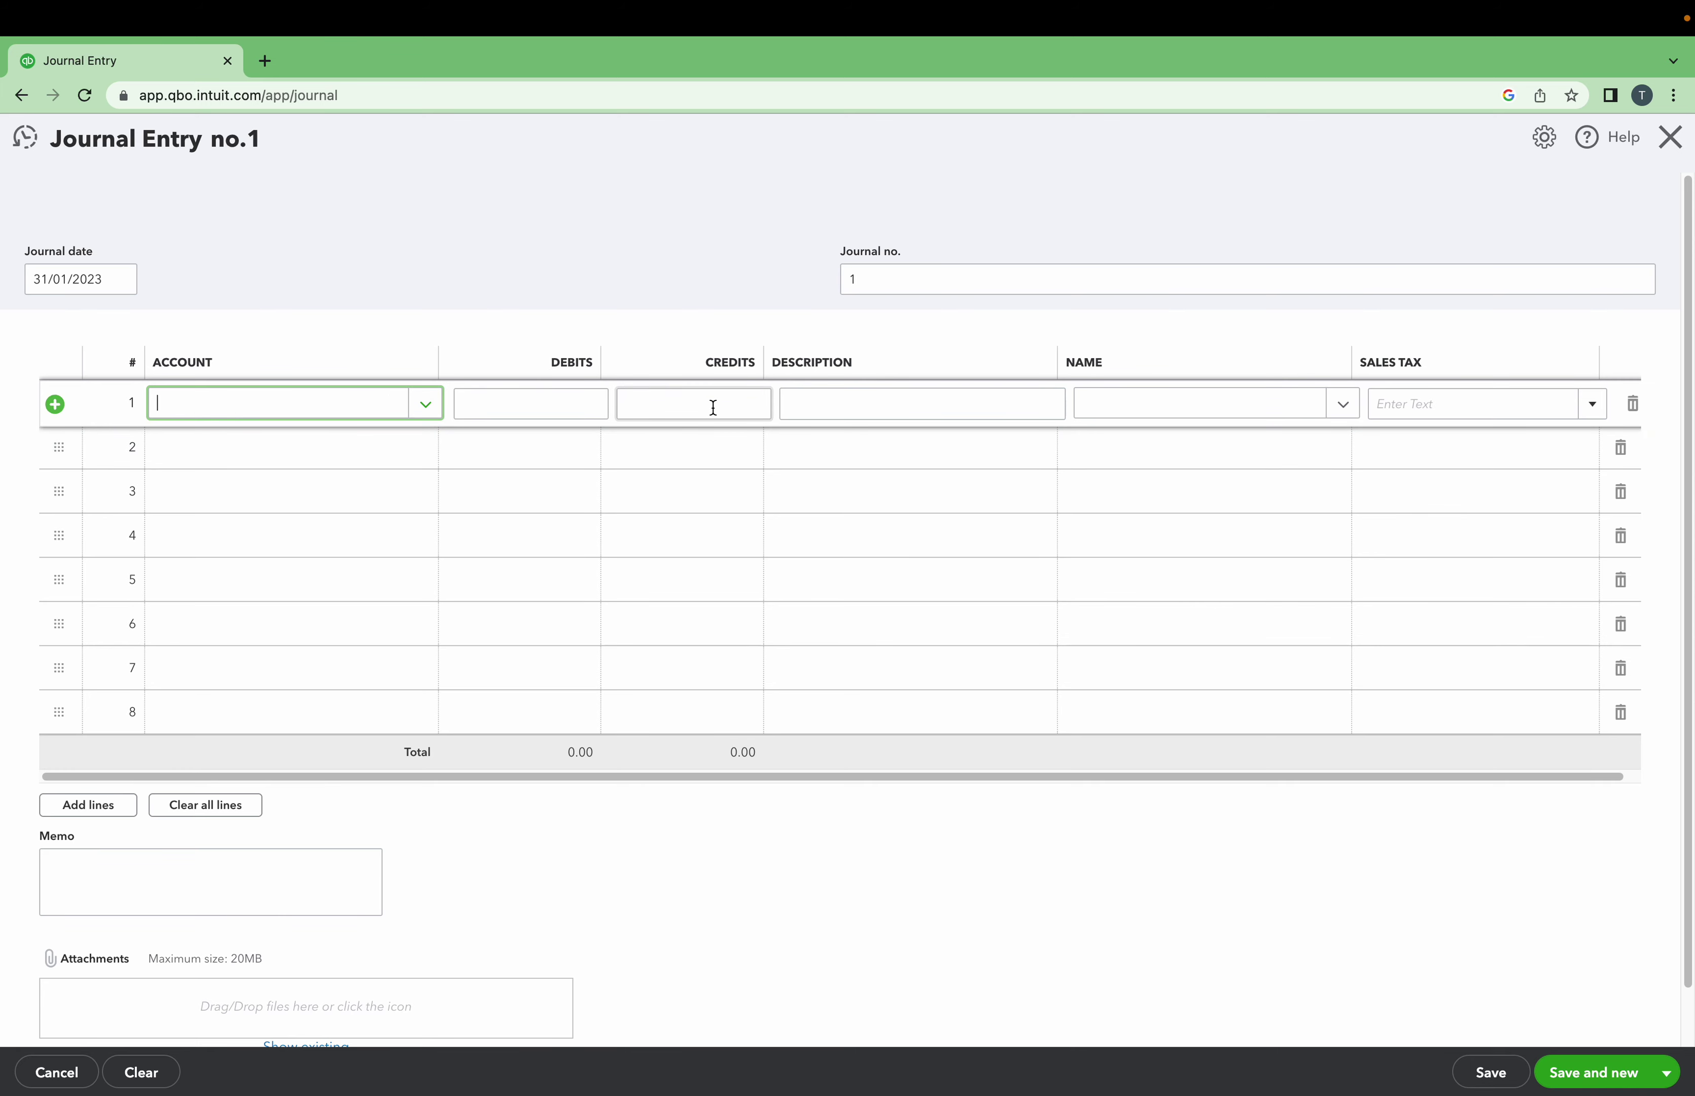
pyautogui.click(420, 405)
pyautogui.scroll(-4, 375, 670)
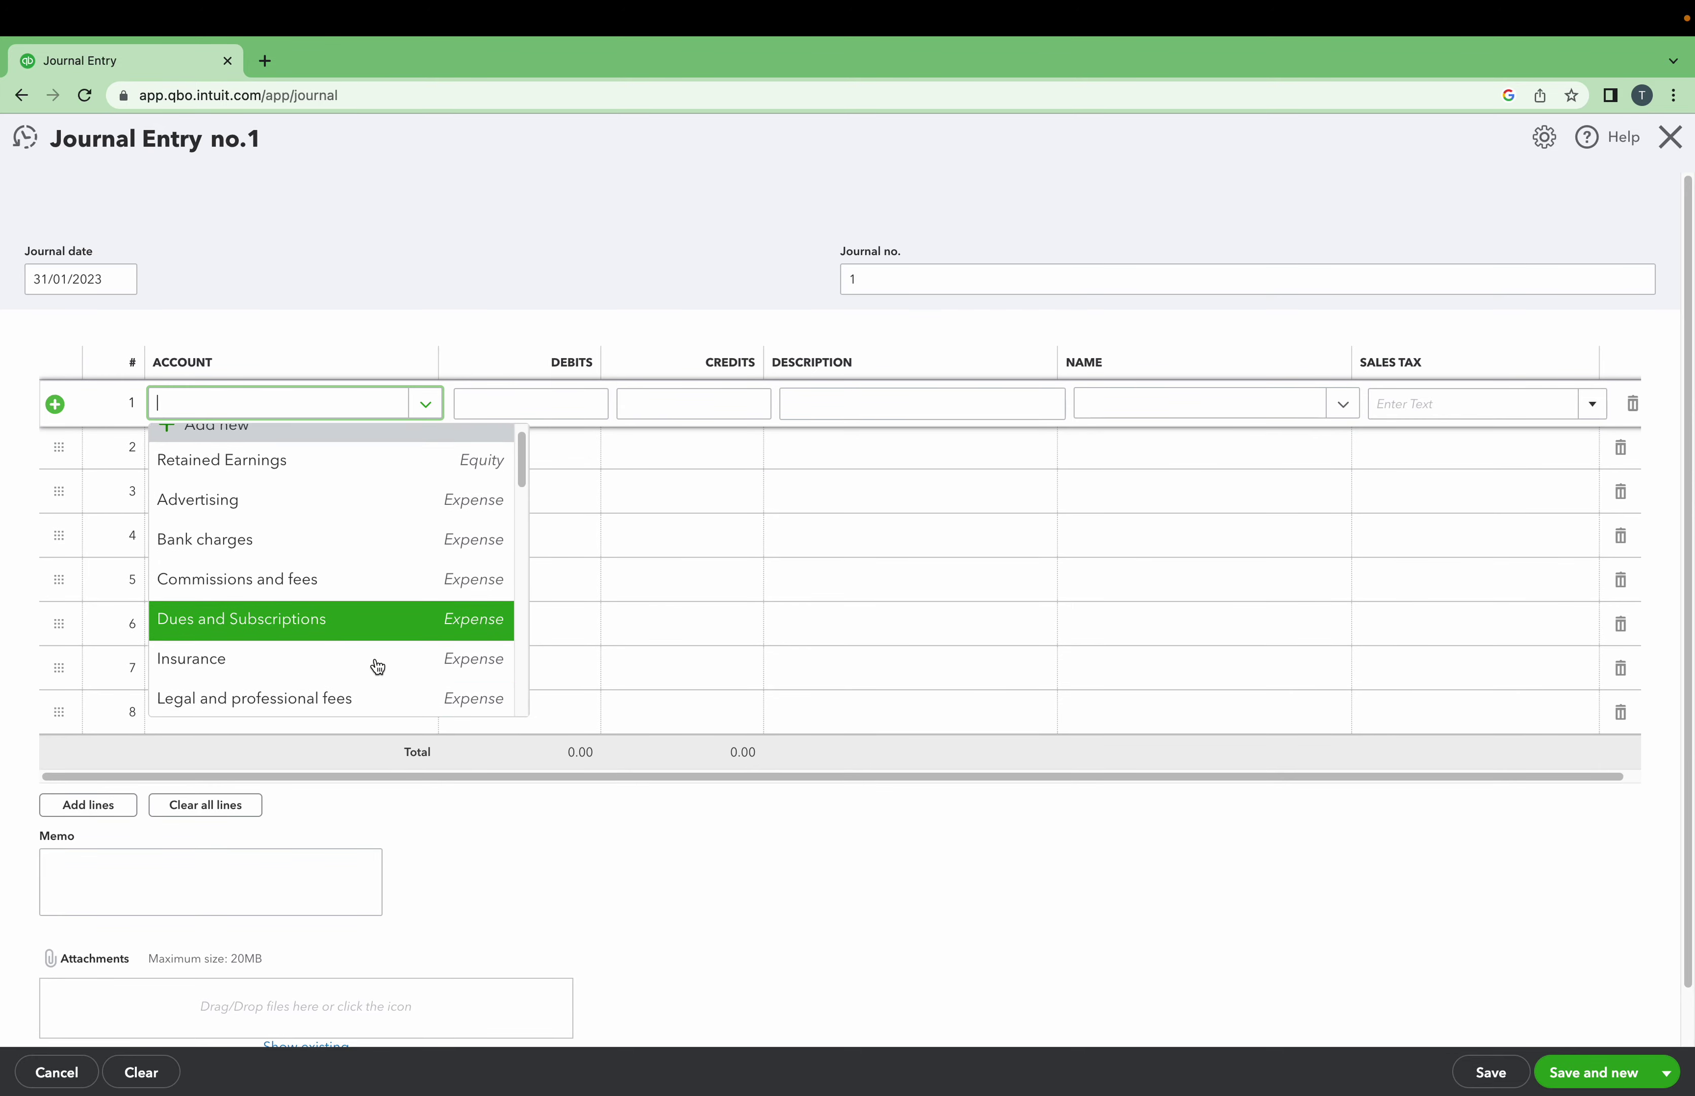
pyautogui.scroll(-6, 377, 667)
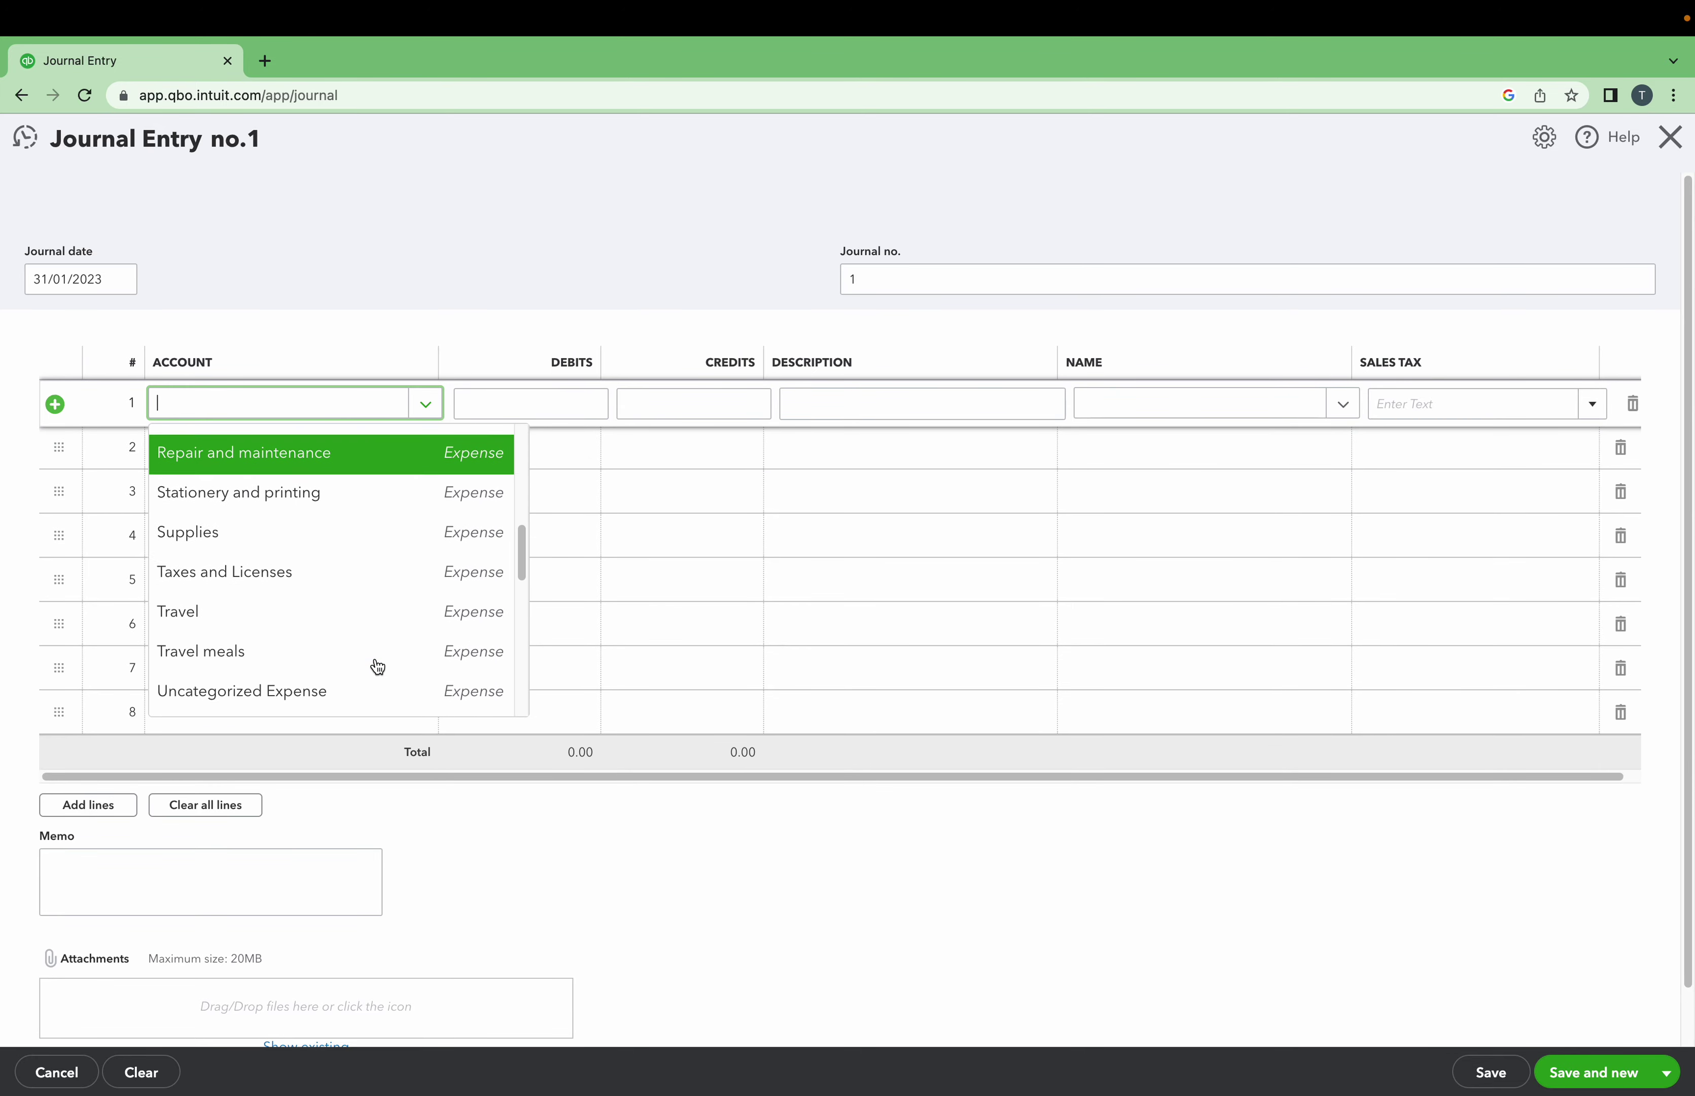
pyautogui.scroll(-1, 377, 667)
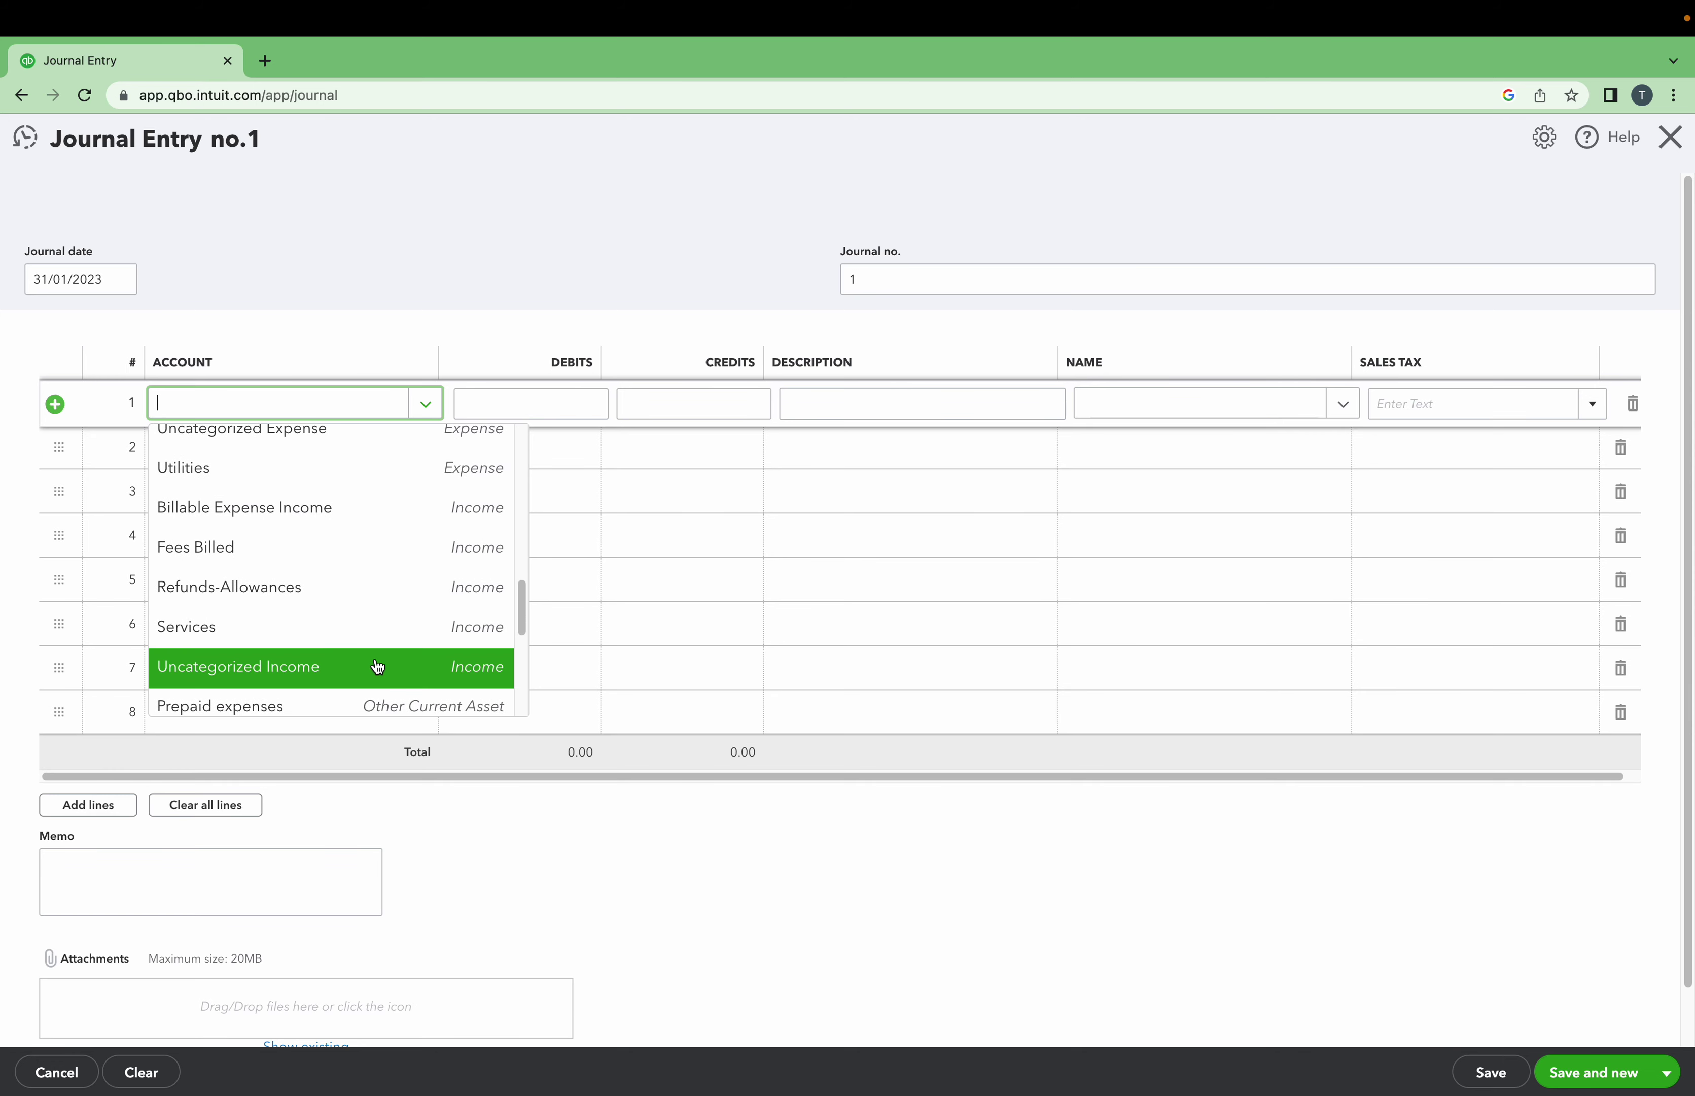
pyautogui.write('gst')
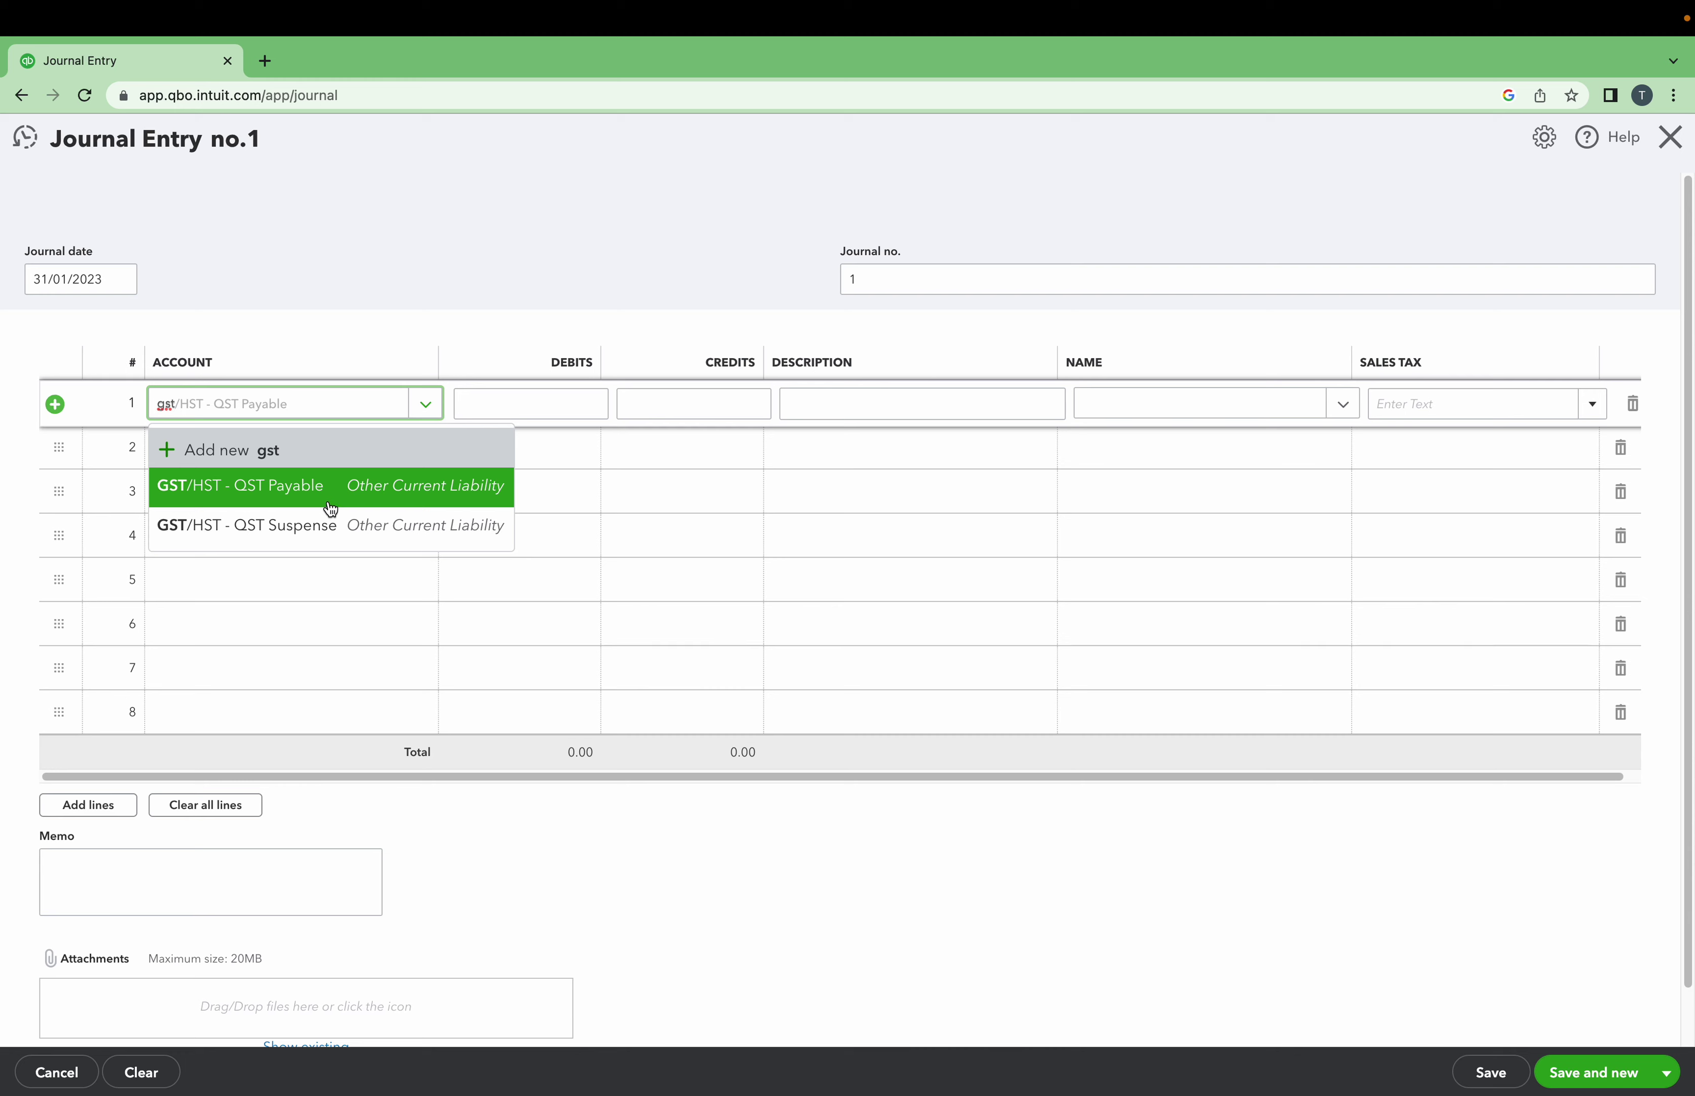
pyautogui.click(331, 488)
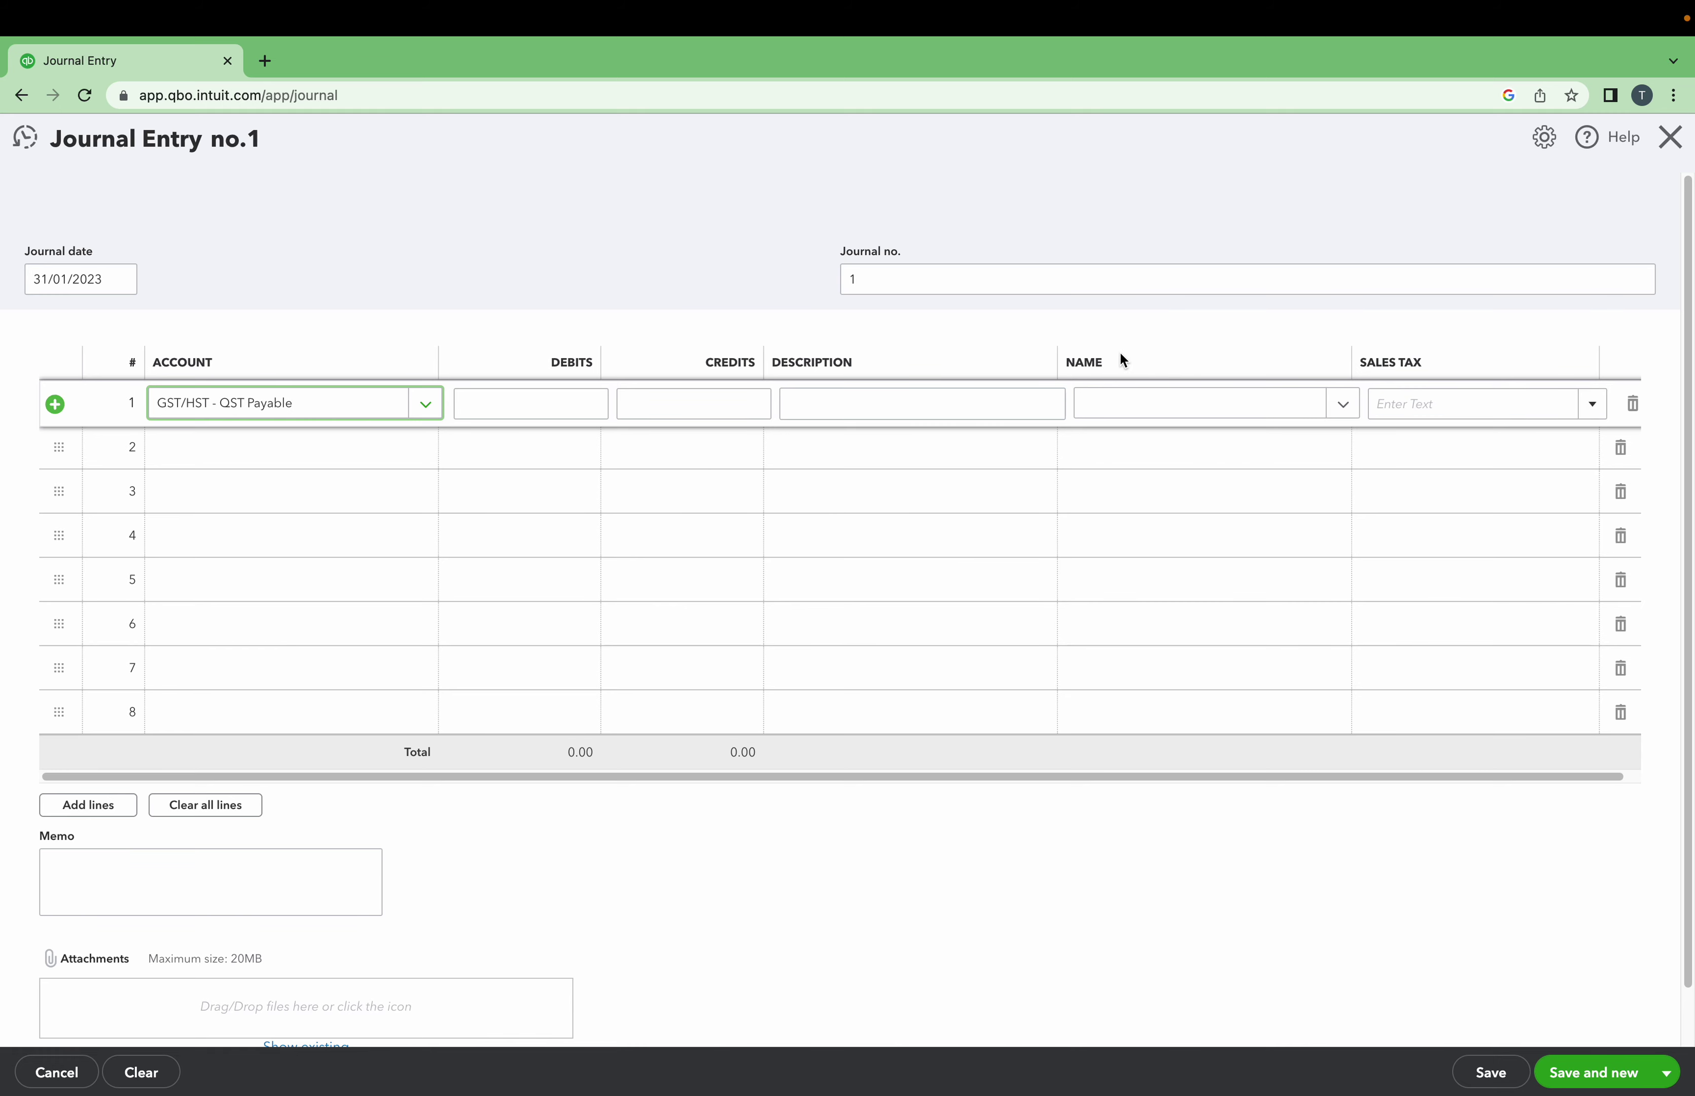
# Set the first journal line's sales tax to QST 9.975 (ITR) - Line 206, keeping GST/HST - QST Payable as its account.
pyautogui.click(1454, 402)
pyautogui.click(1593, 404)
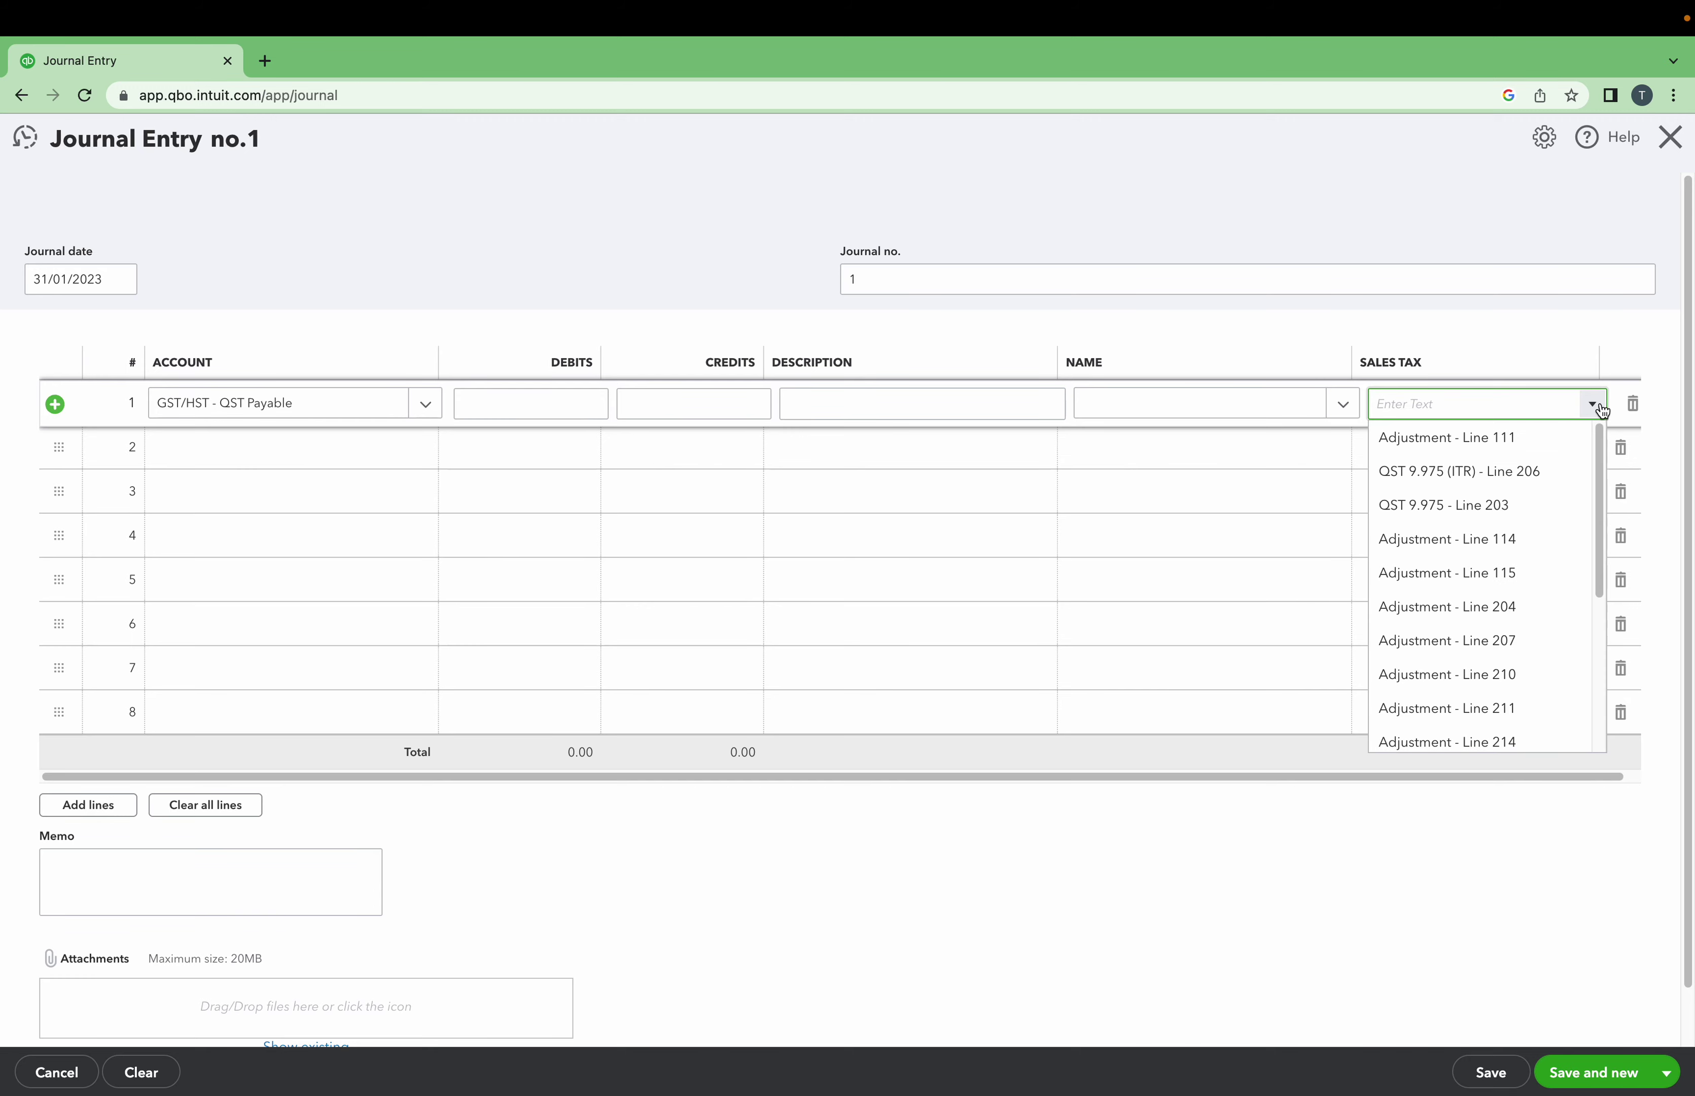
pyautogui.click(345, 412)
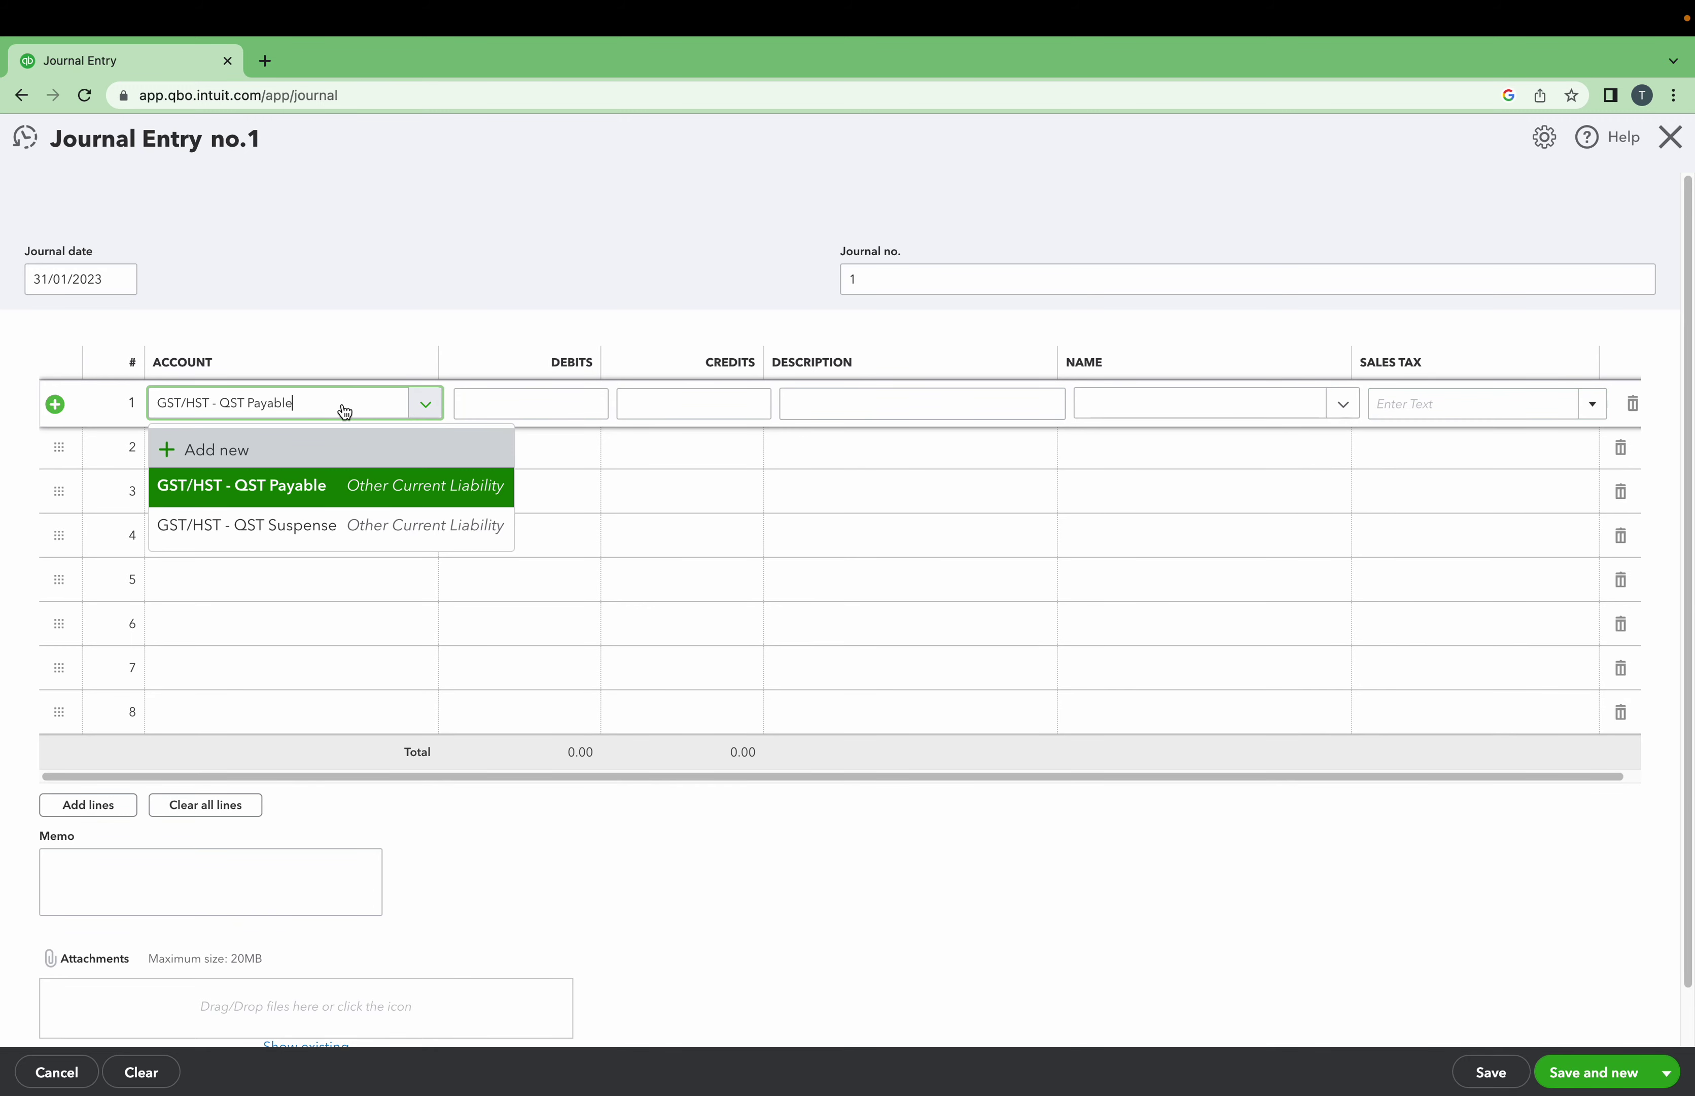
pyautogui.click(367, 481)
pyautogui.click(1589, 412)
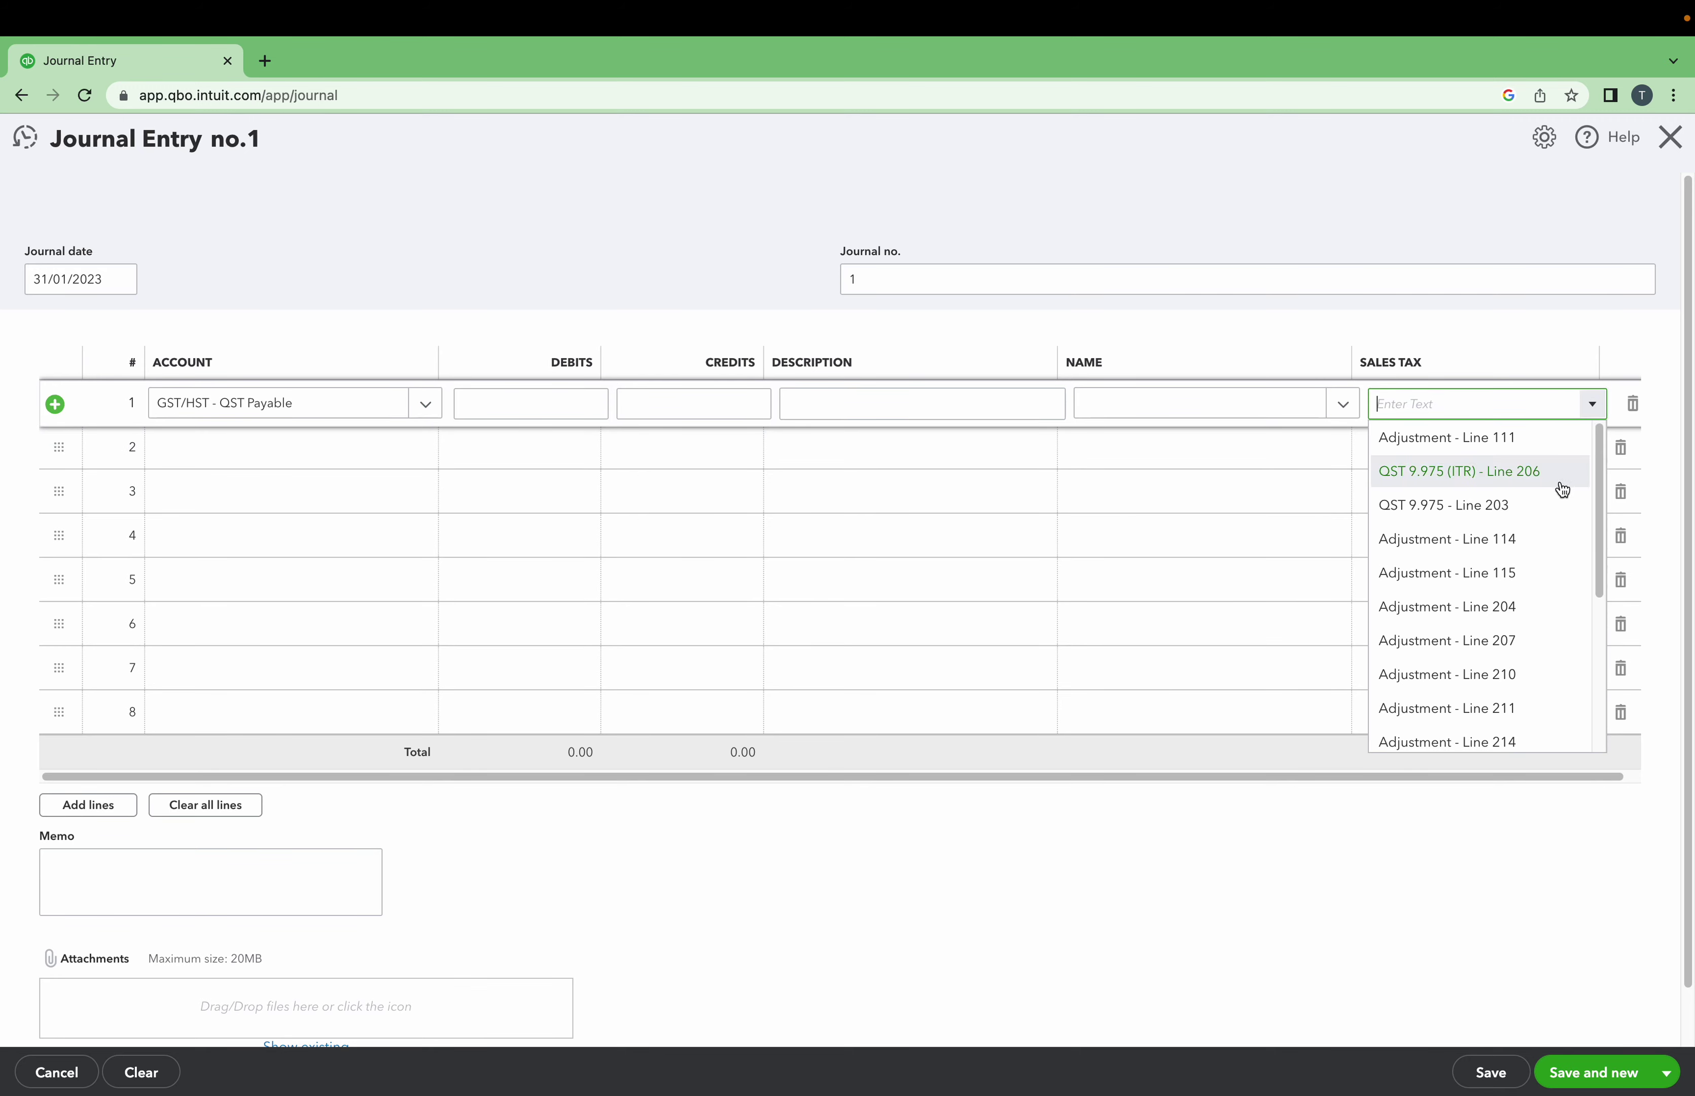
pyautogui.scroll(-3, 1548, 689)
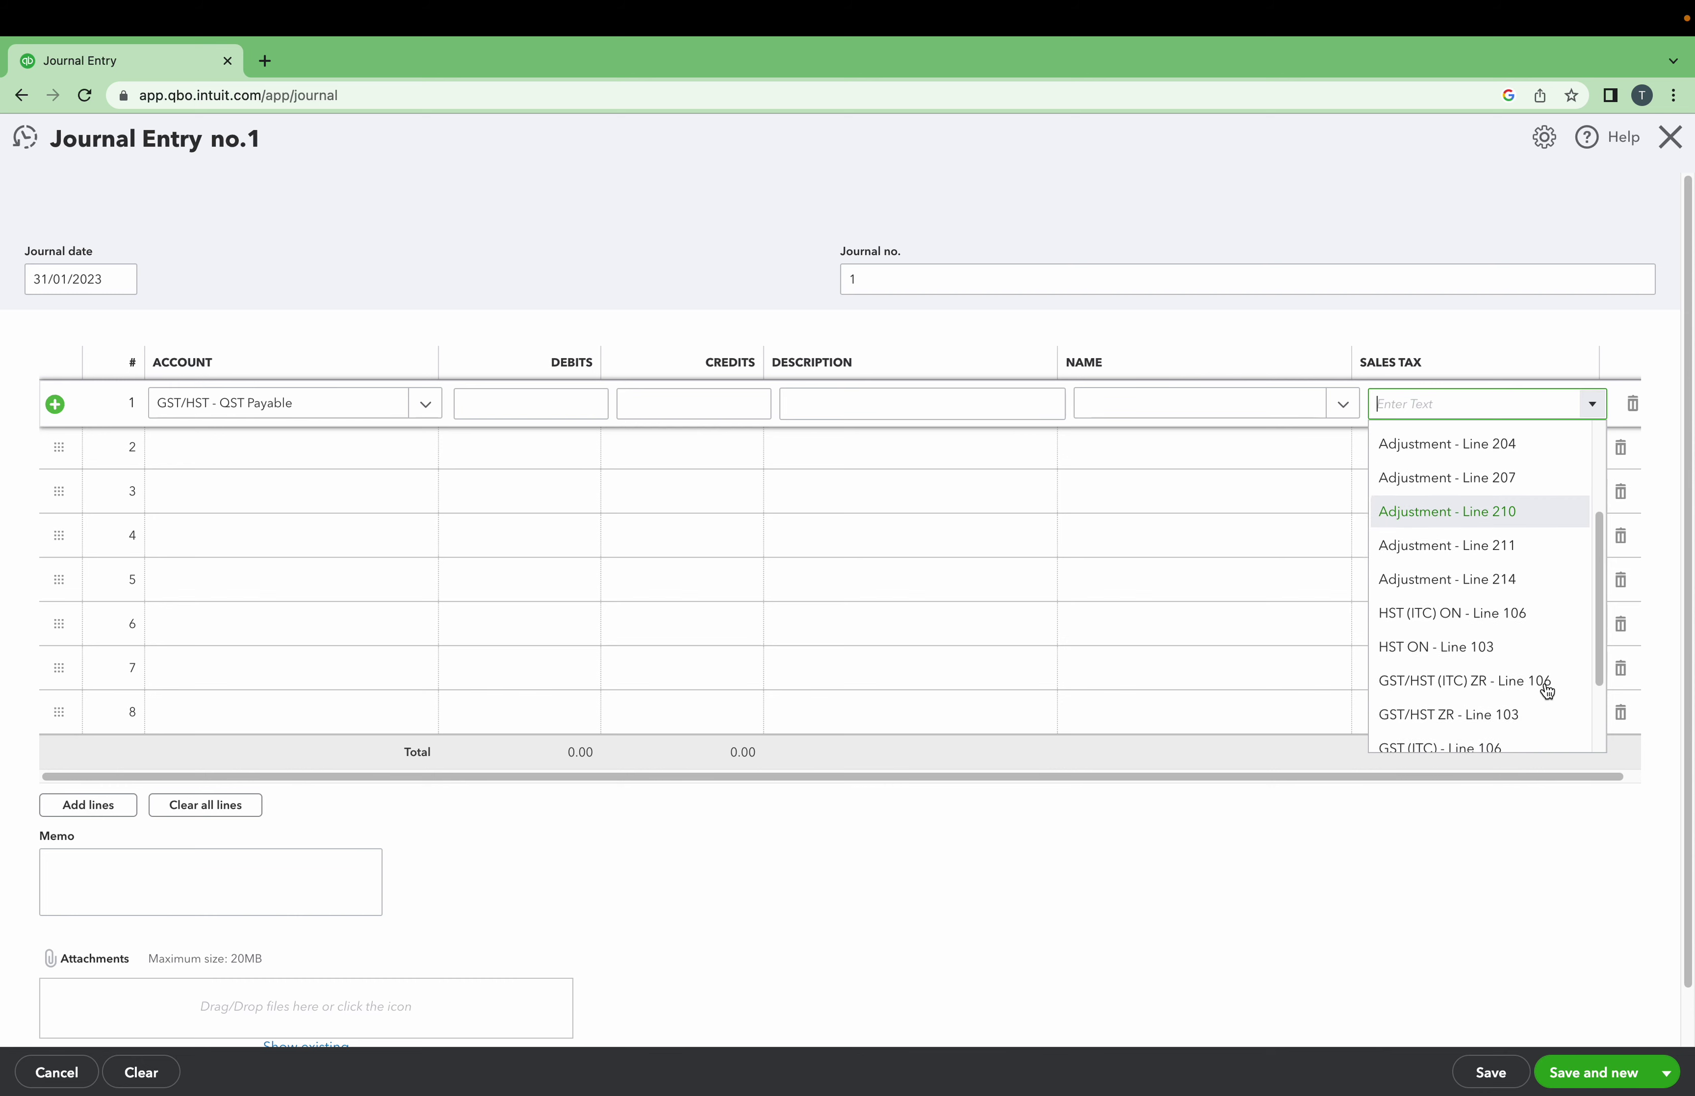
pyautogui.scroll(-2, 1547, 689)
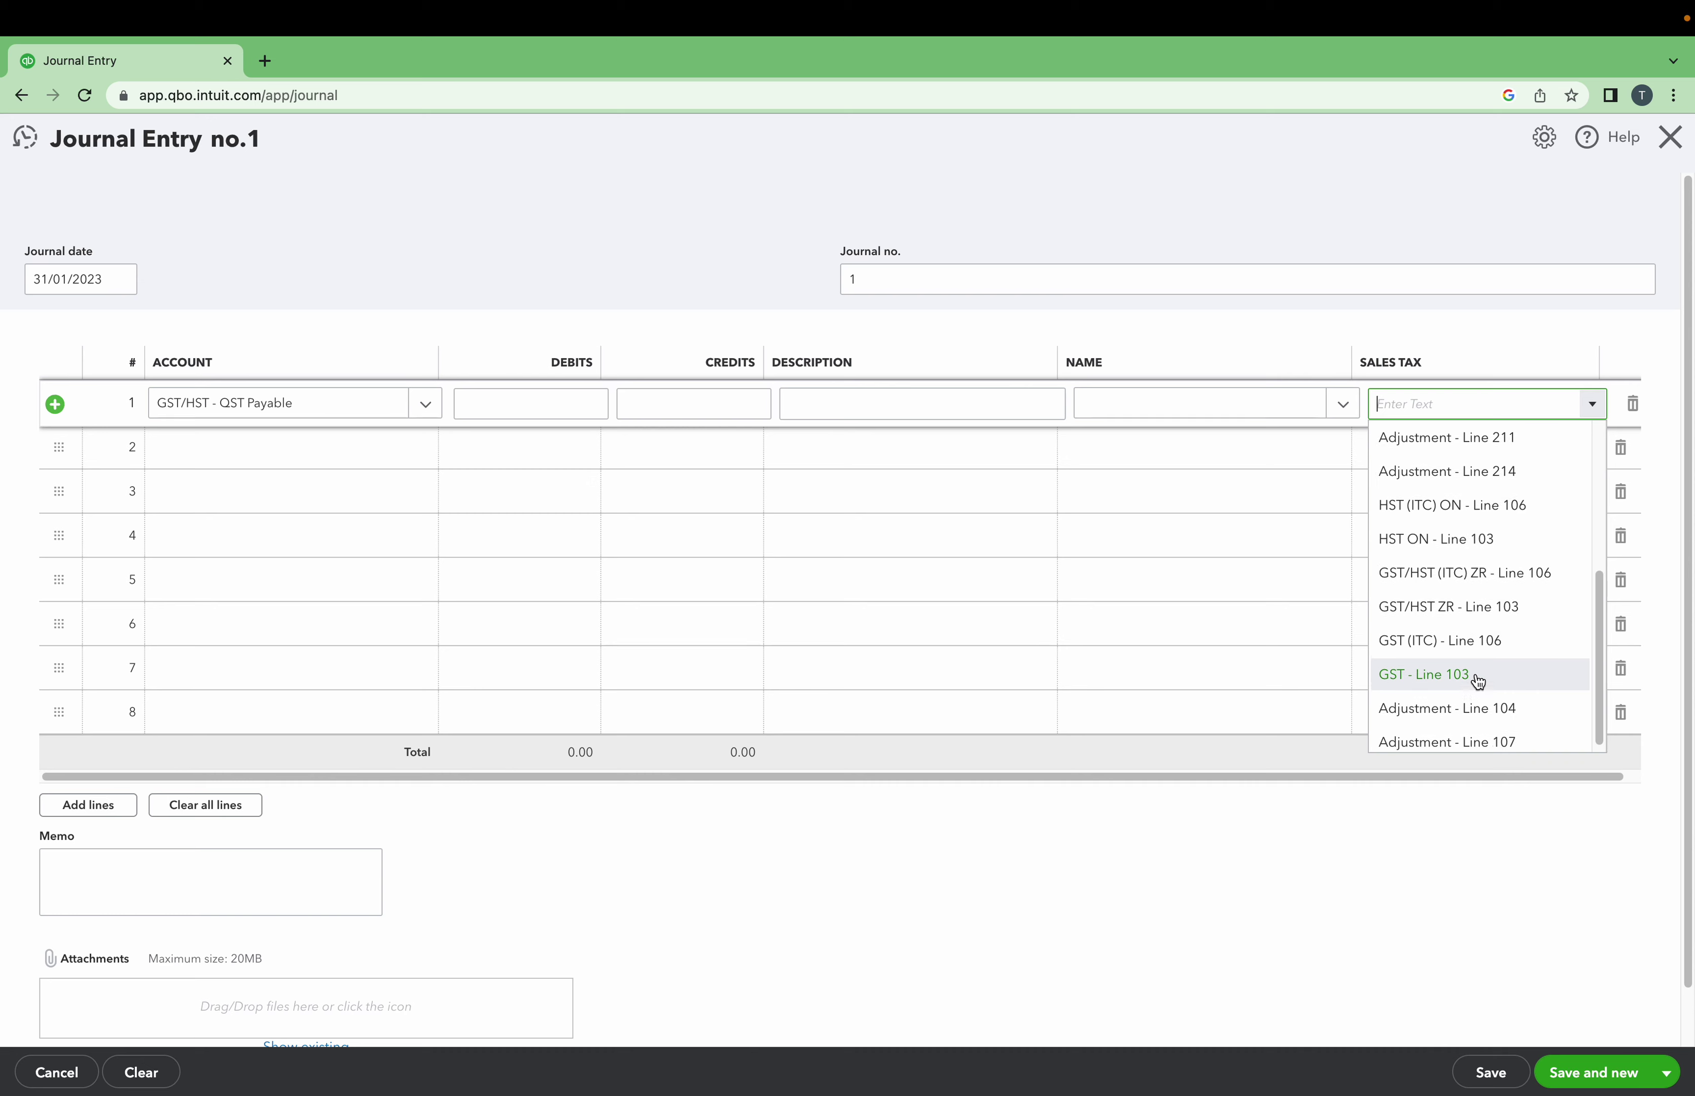
pyautogui.scroll(2, 1479, 683)
pyautogui.scroll(2, 1479, 682)
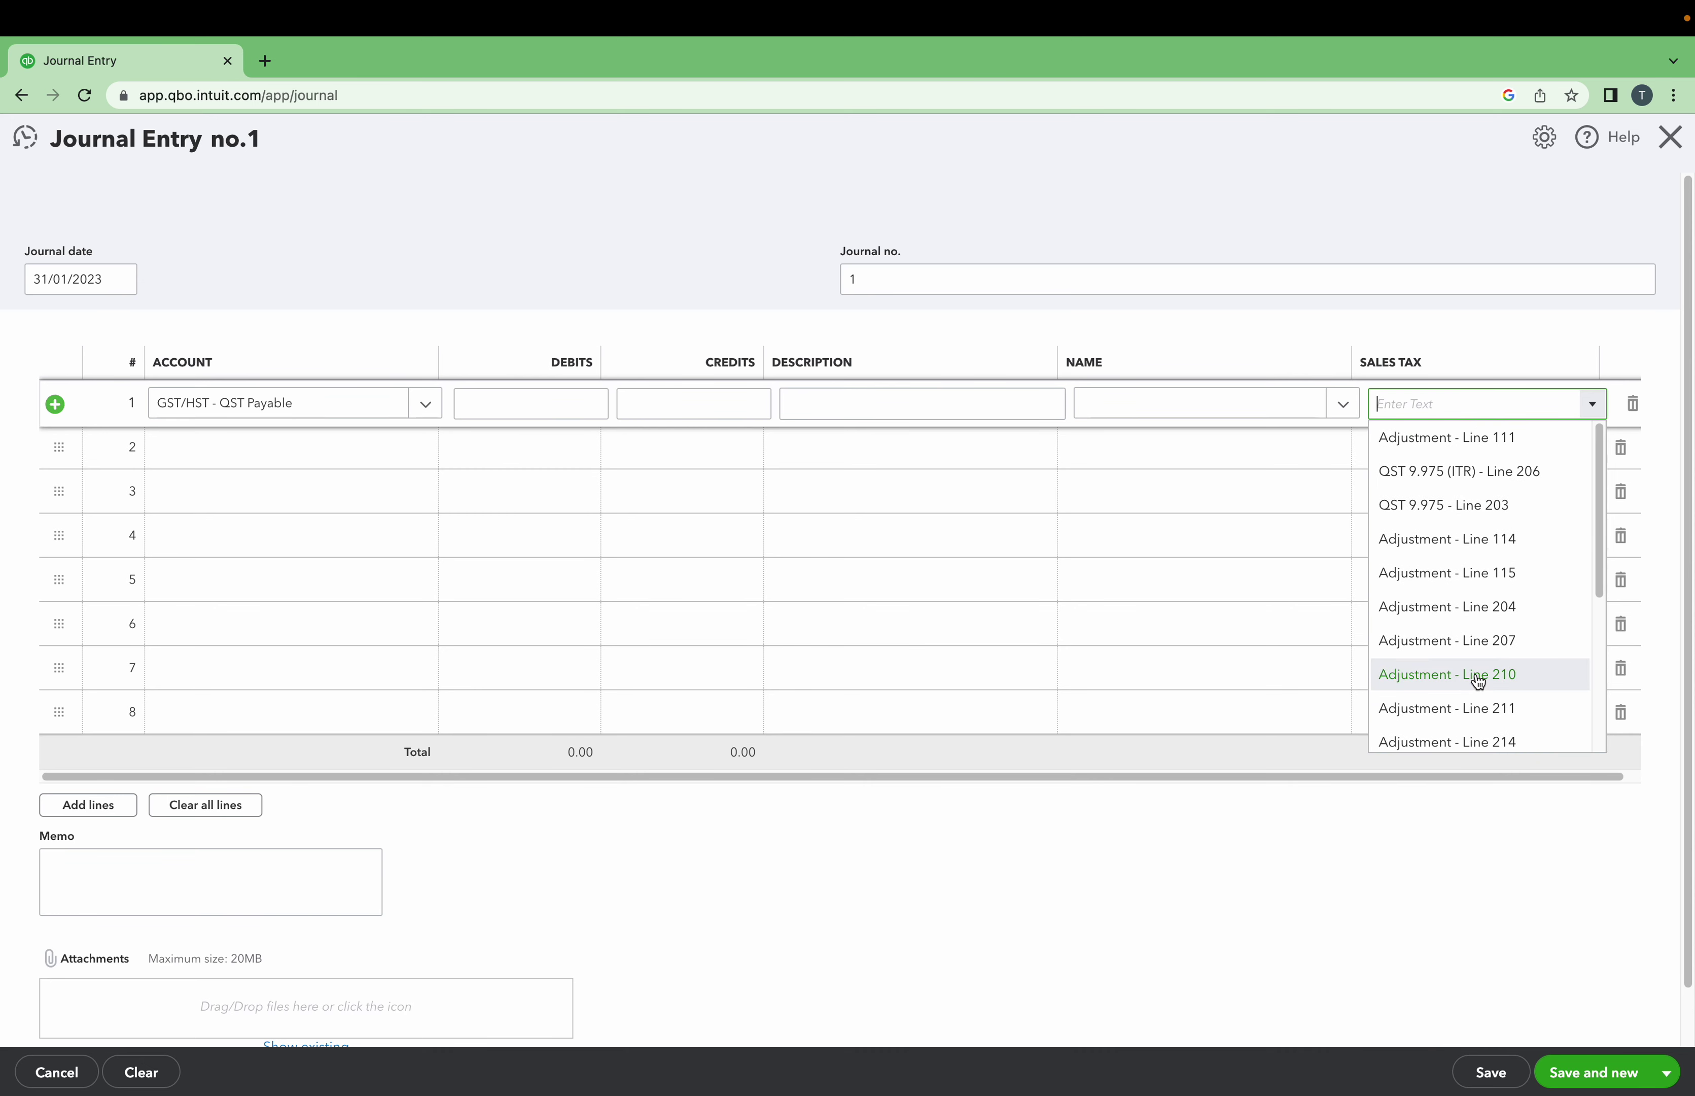
pyautogui.write('206')
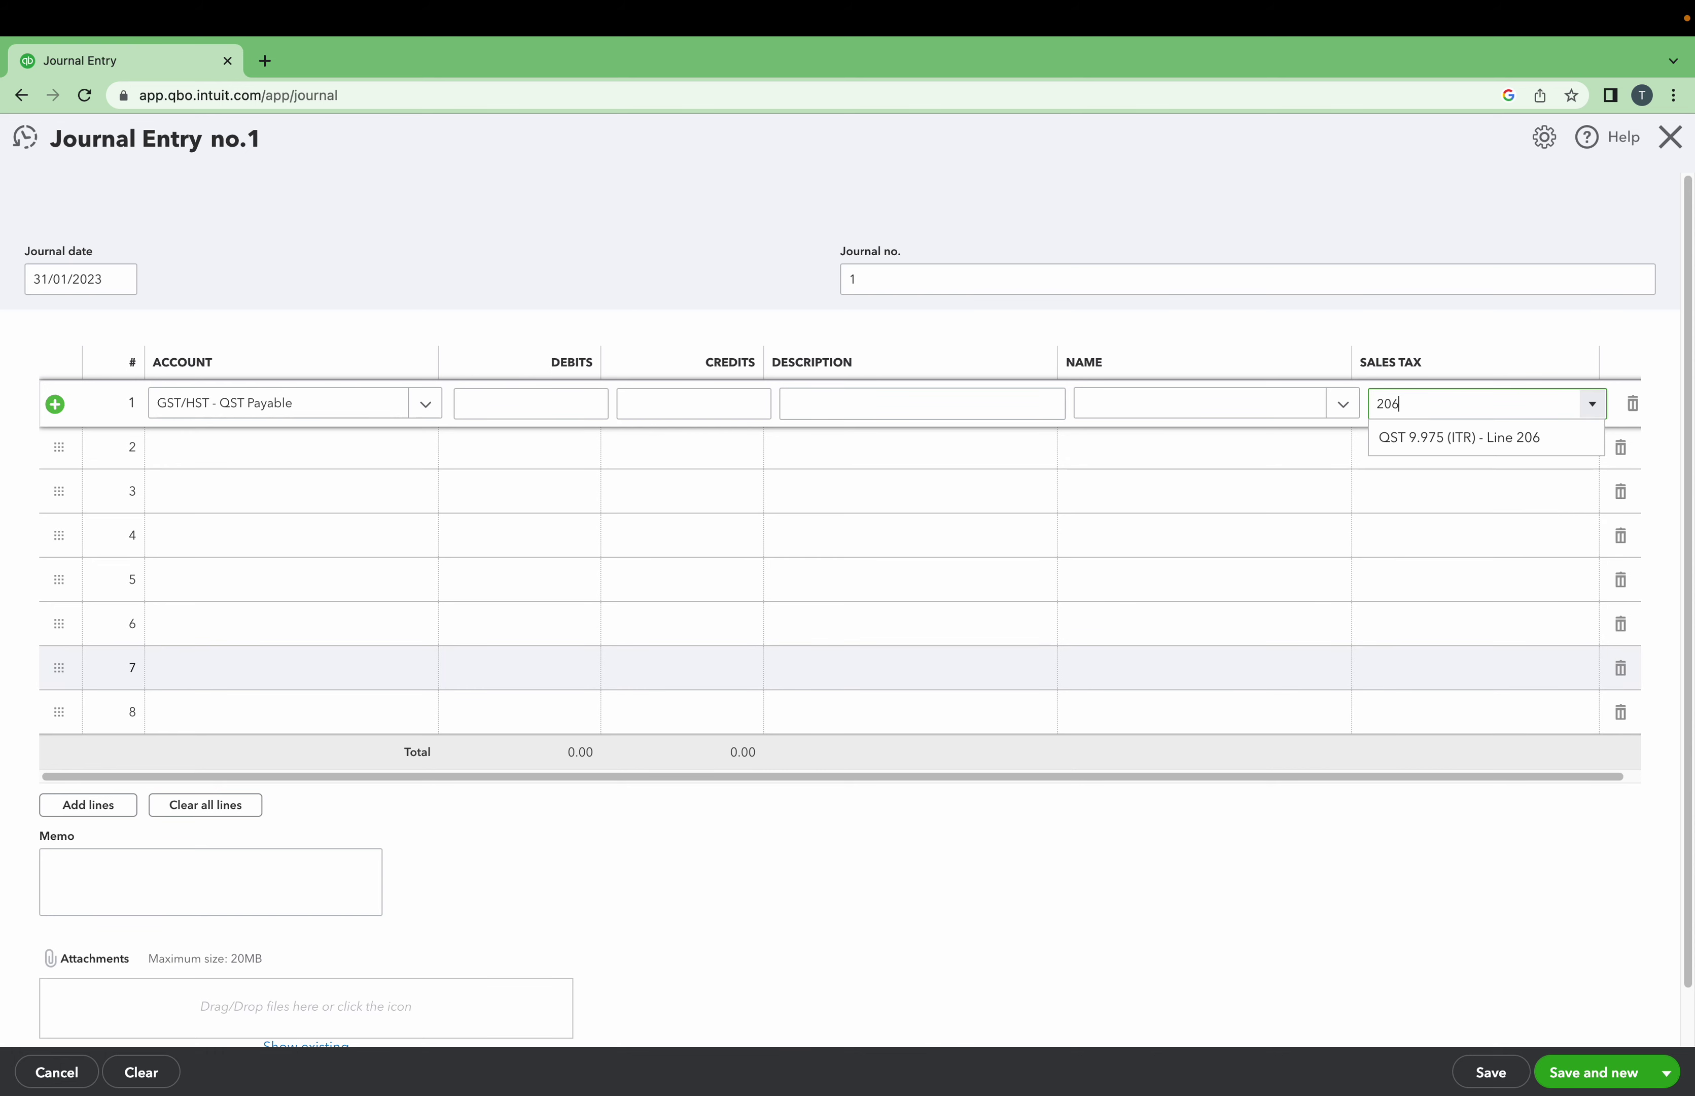
pyautogui.click(1496, 449)
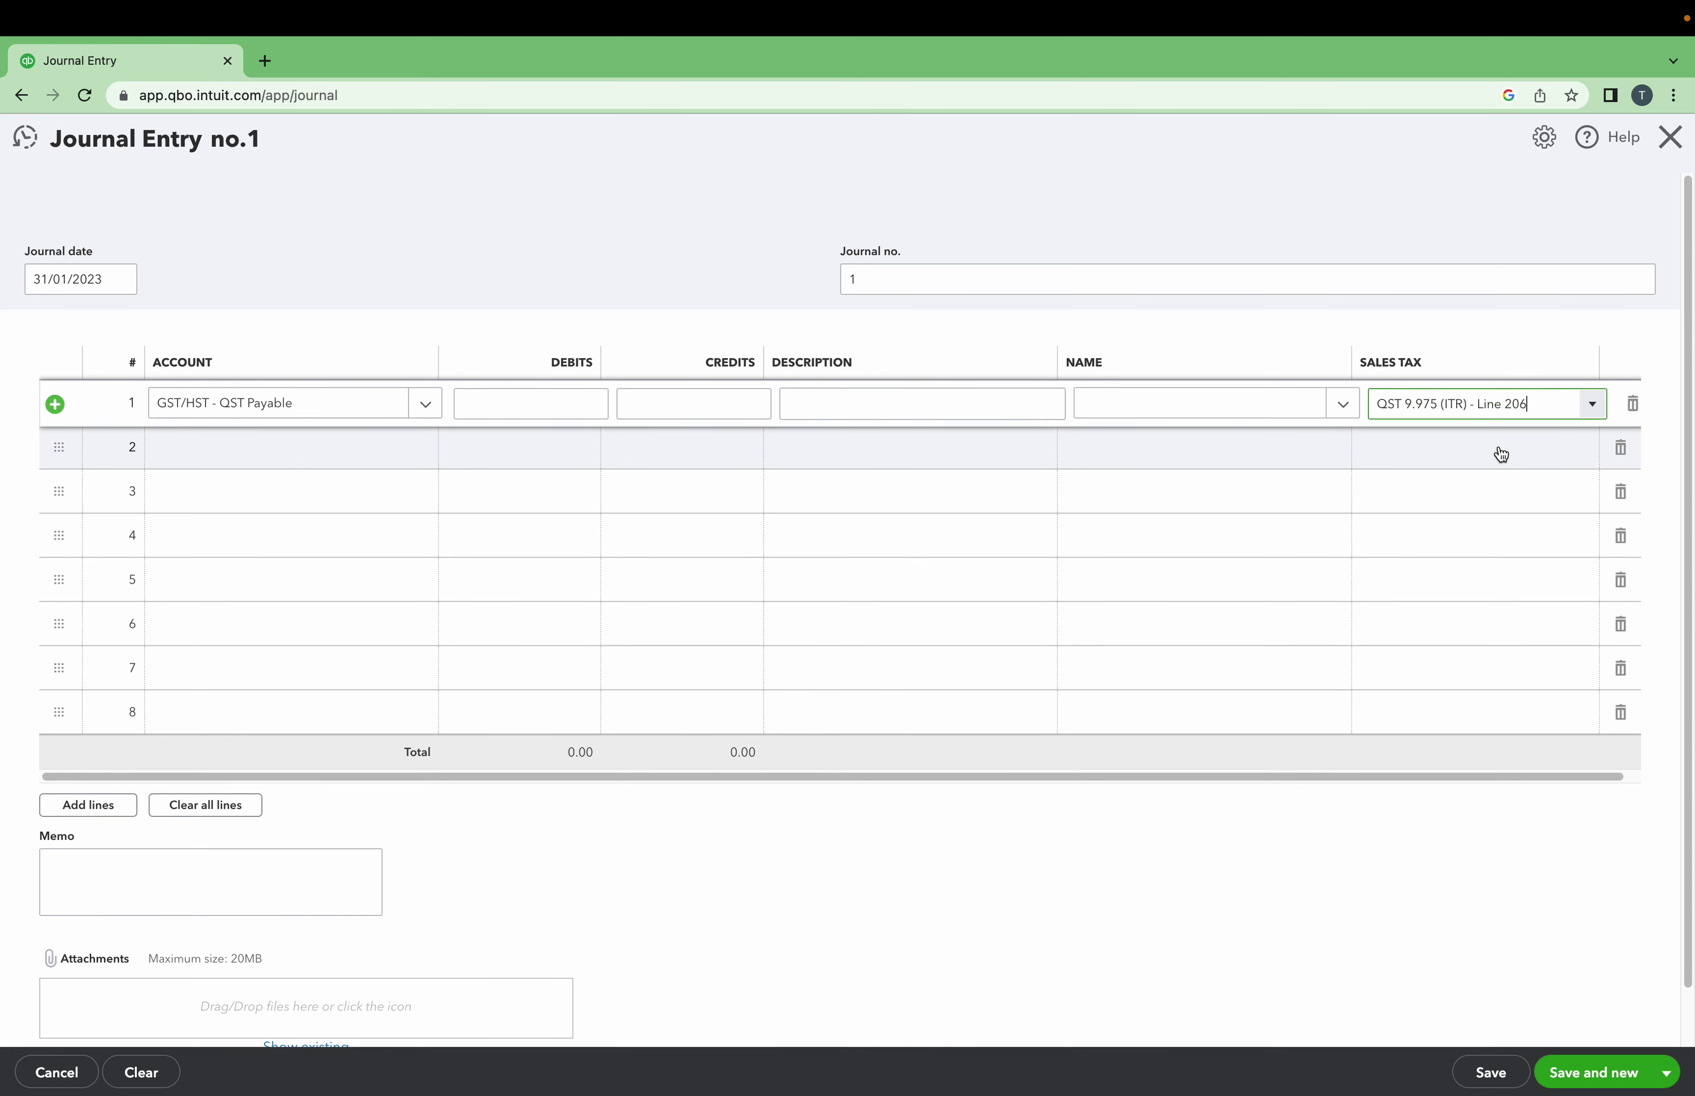
# Enter a 4.00 credit on the GST/HST - QST Payable line of the journal entry.
pyautogui.click(689, 399)
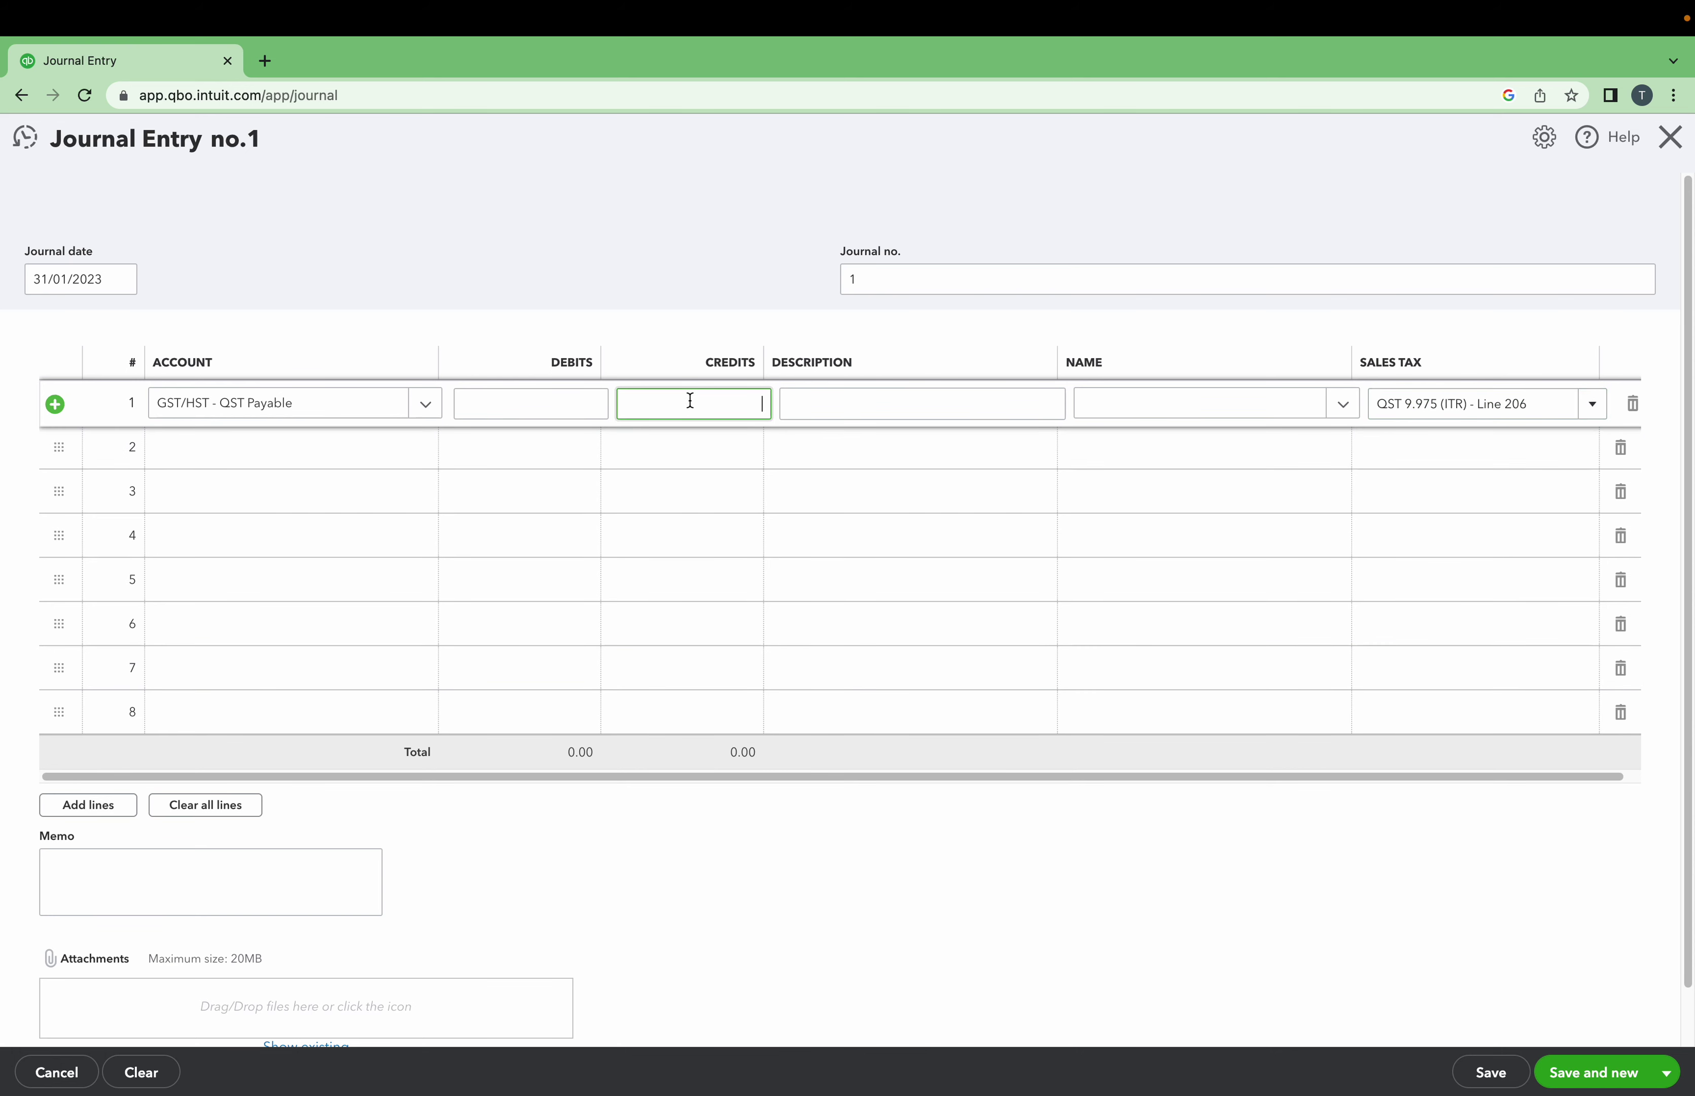
pyautogui.write('400')
pyautogui.press('BackSpace')
pyautogui.click(513, 405)
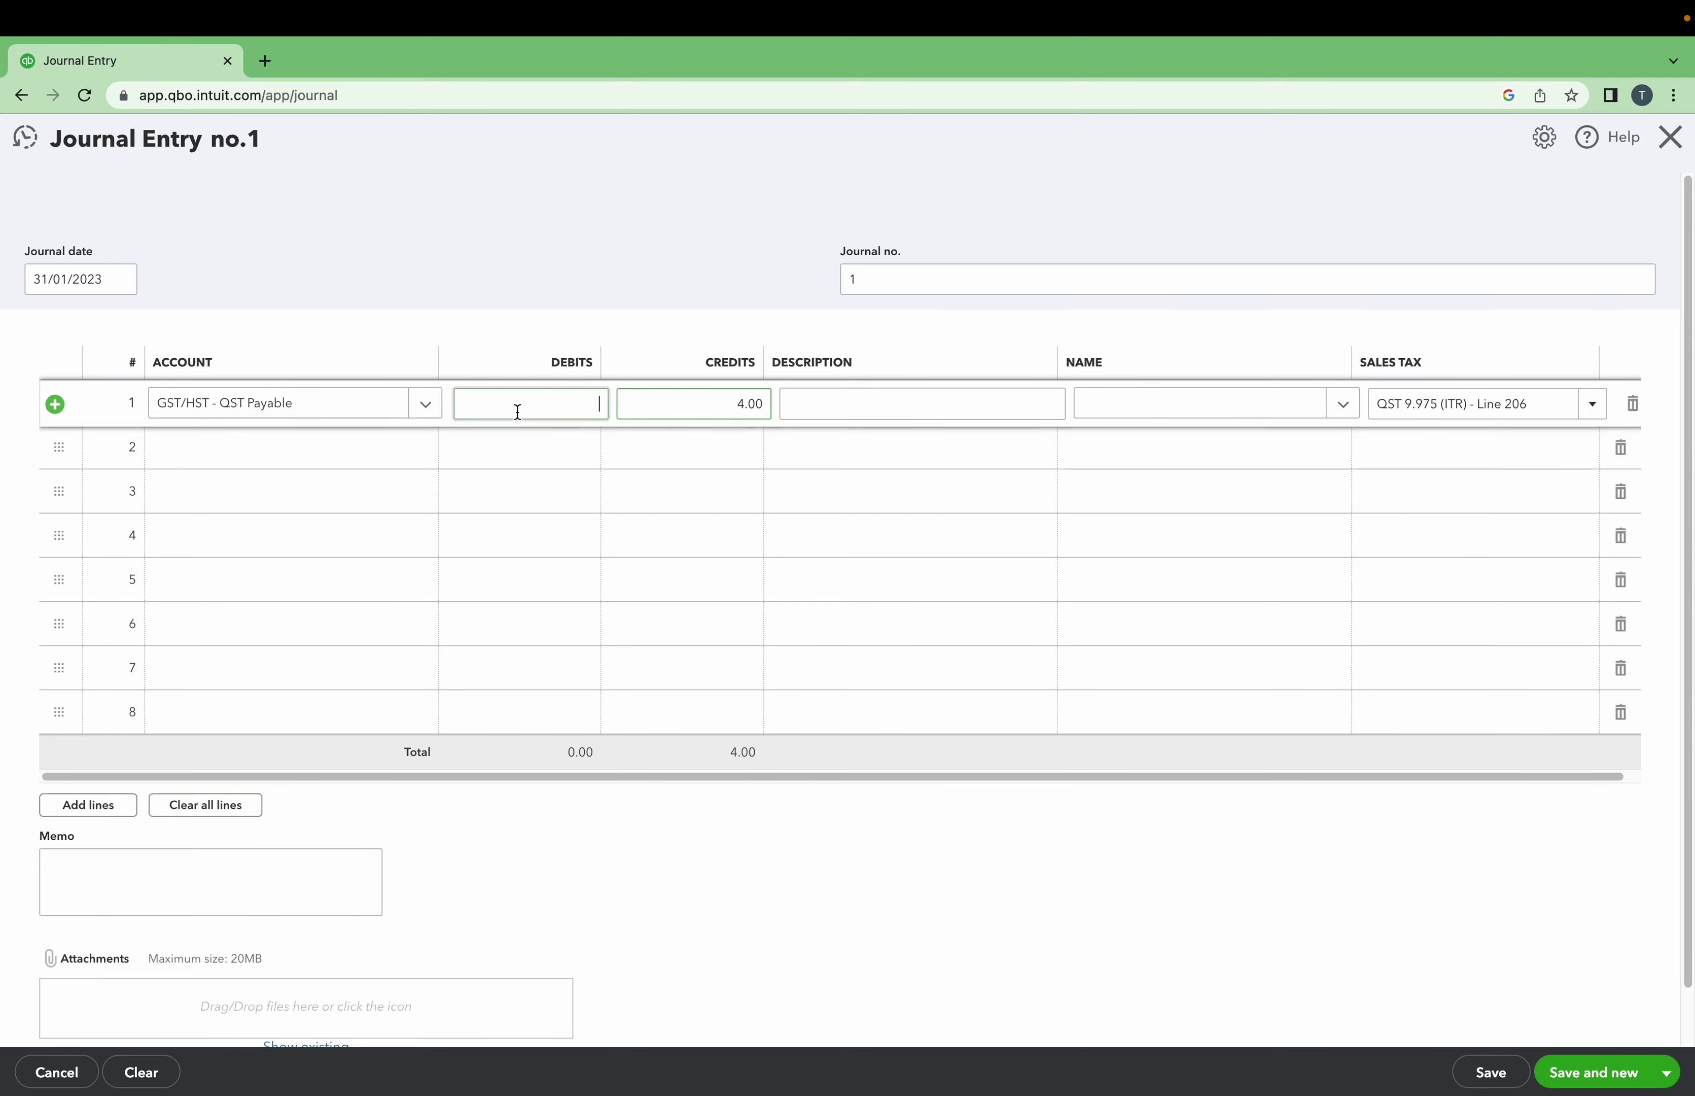
# Assign the Services income account to the second line of the journal entry.
pyautogui.click(355, 446)
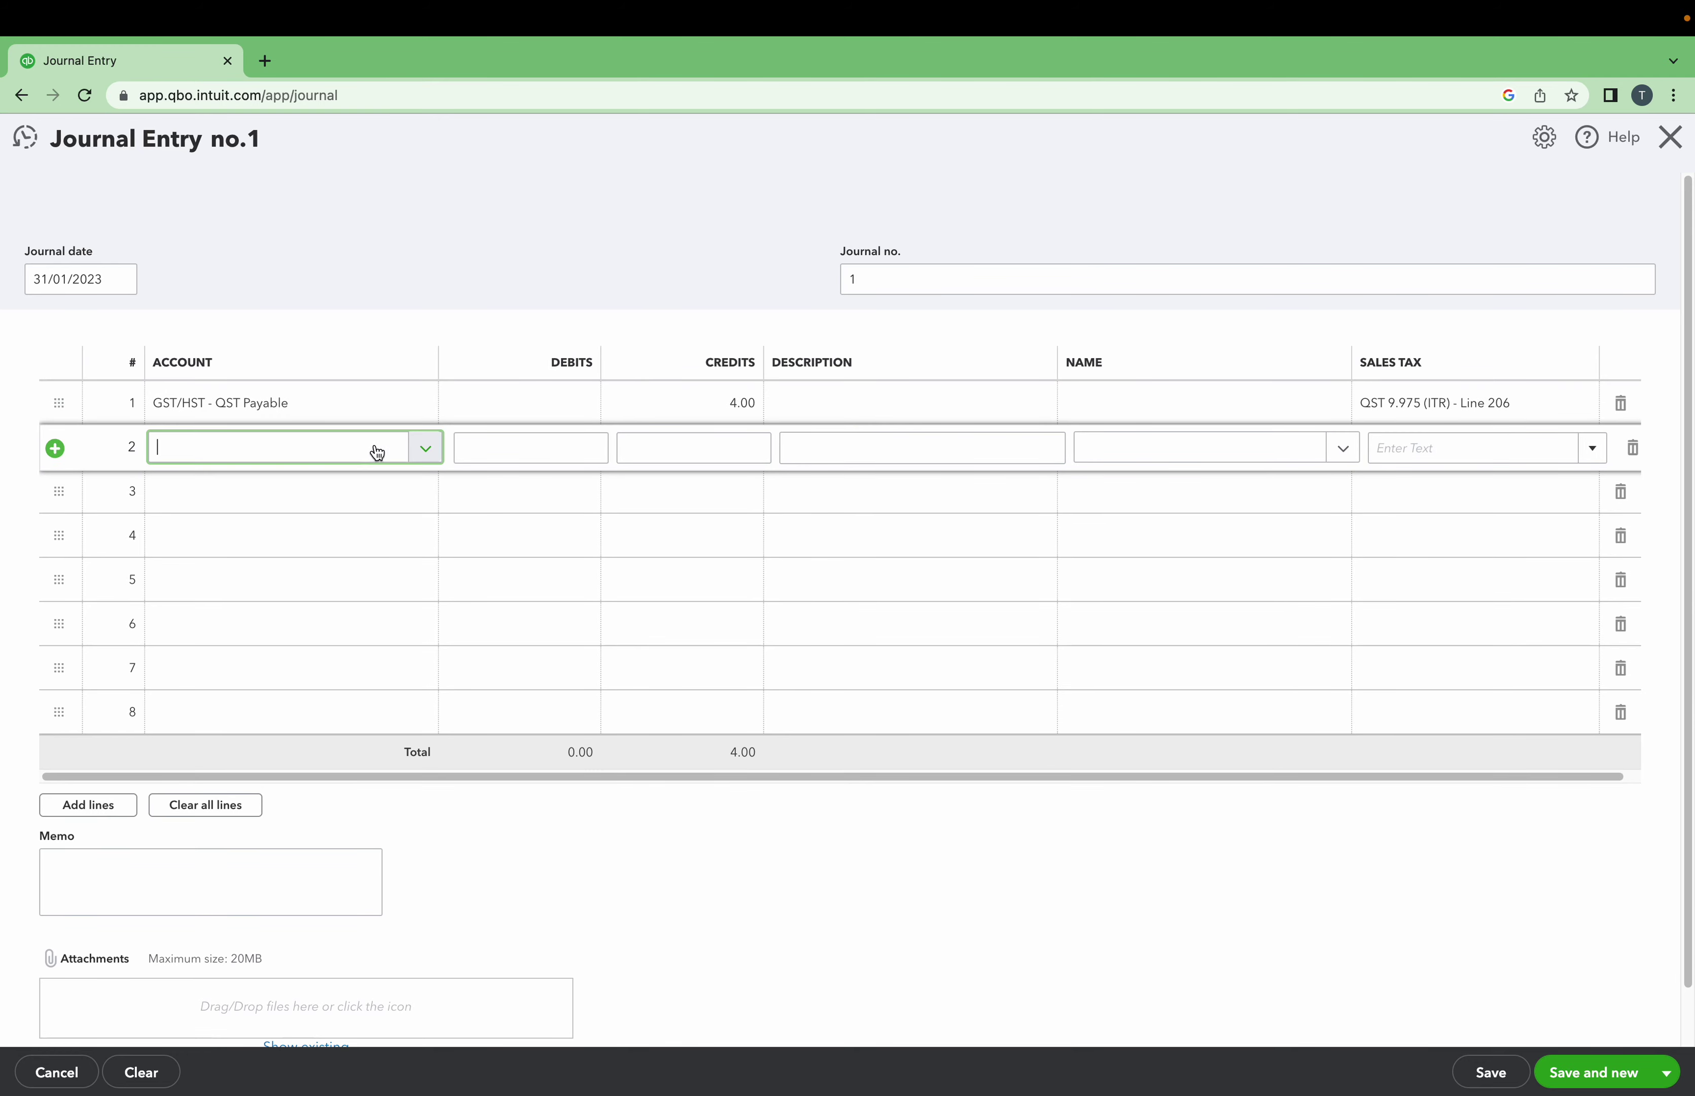
pyautogui.click(428, 447)
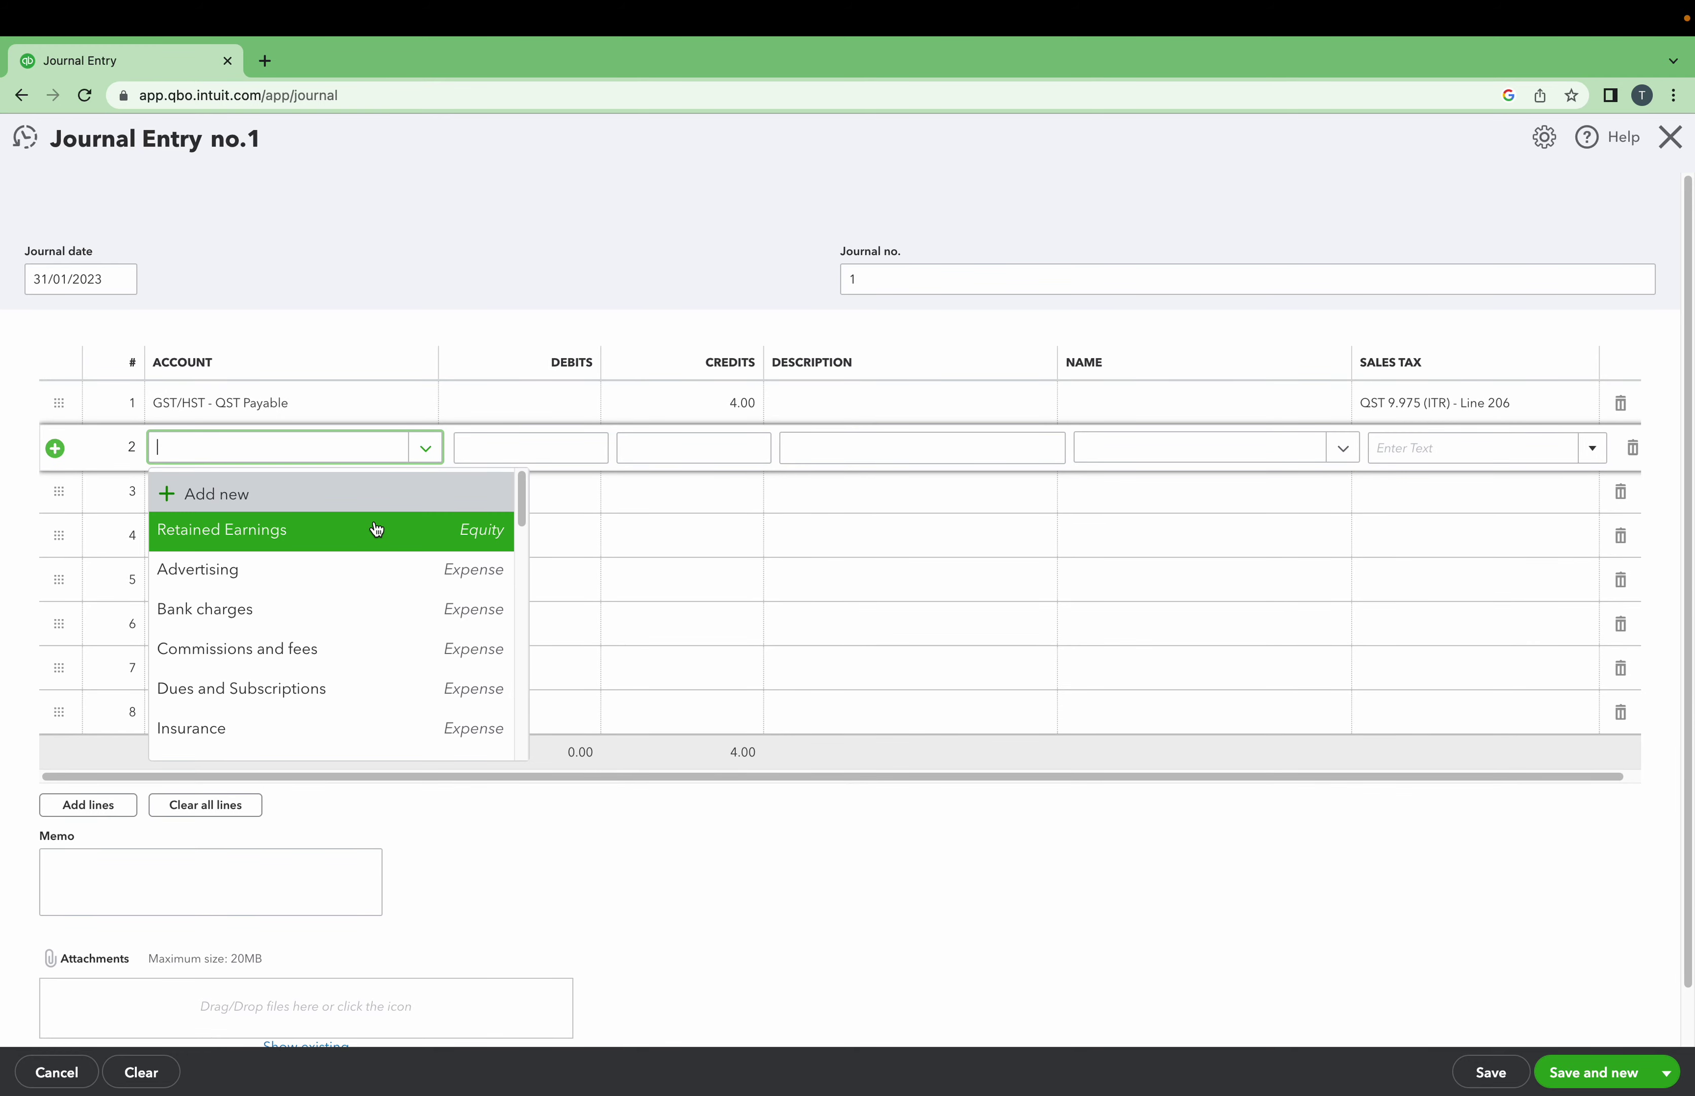
pyautogui.scroll(-15, 377, 528)
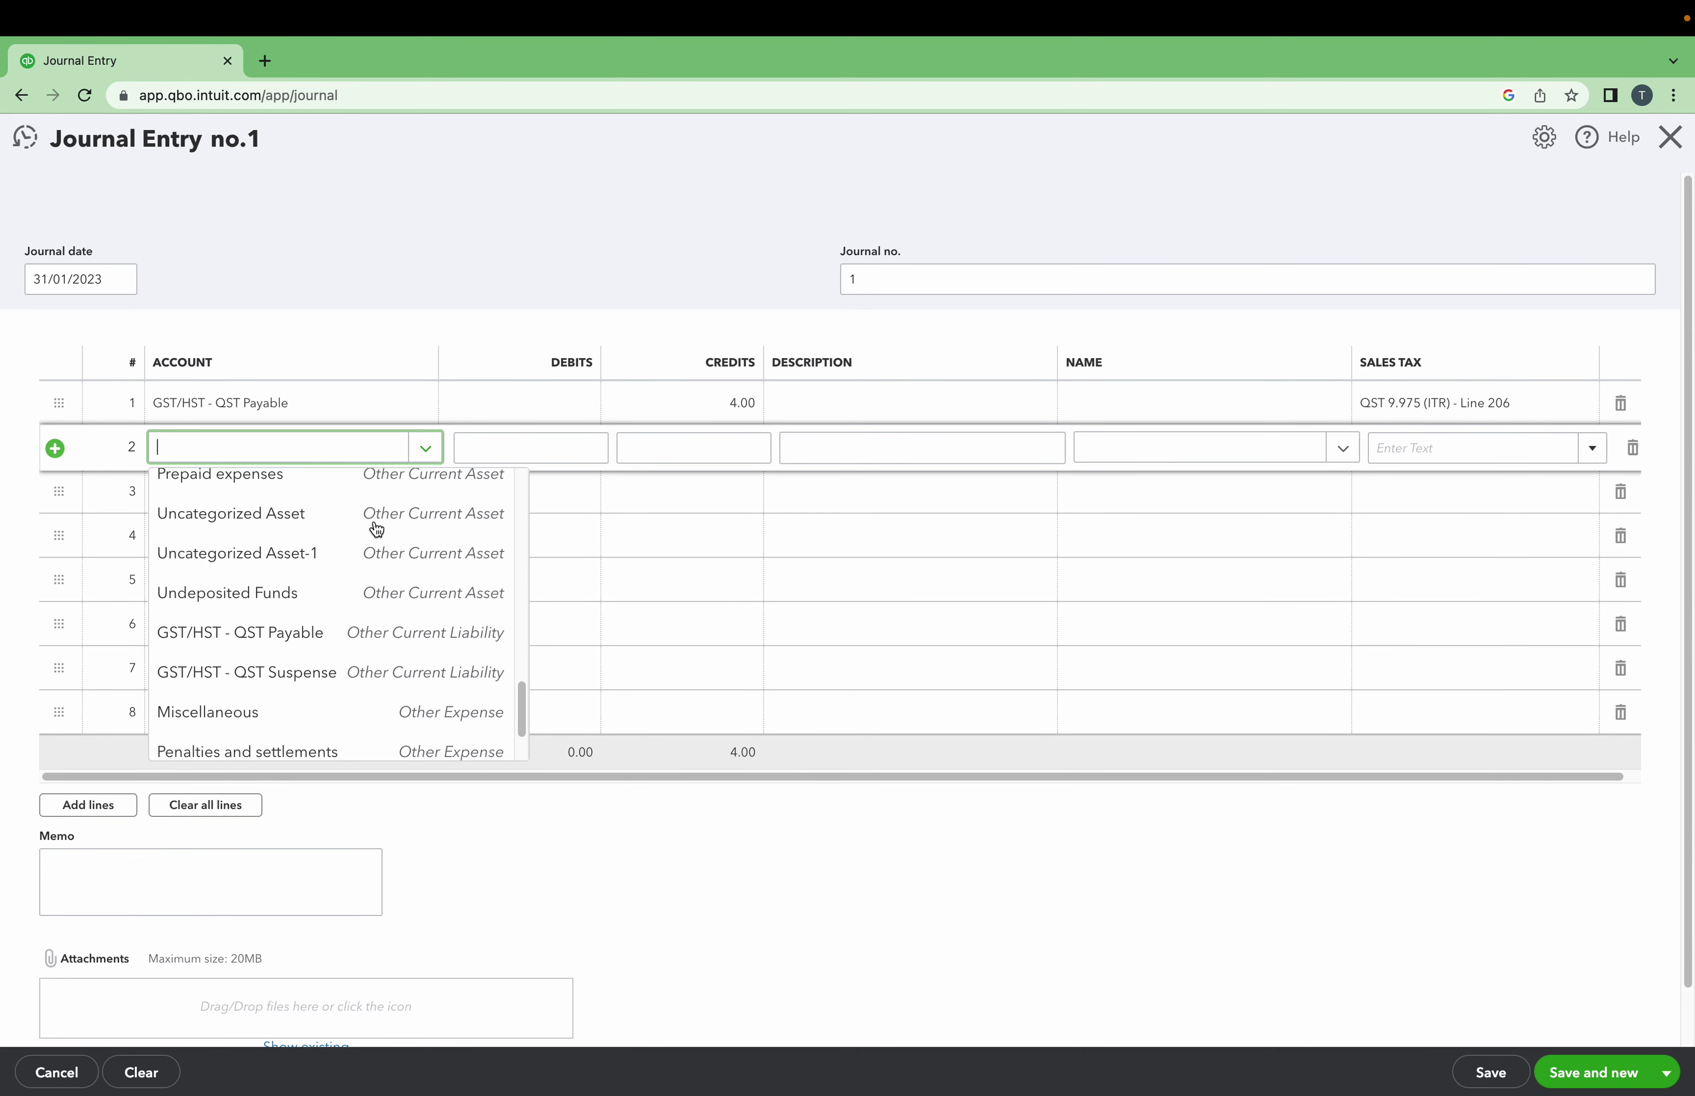
pyautogui.scroll(1, 377, 528)
pyautogui.scroll(2, 377, 528)
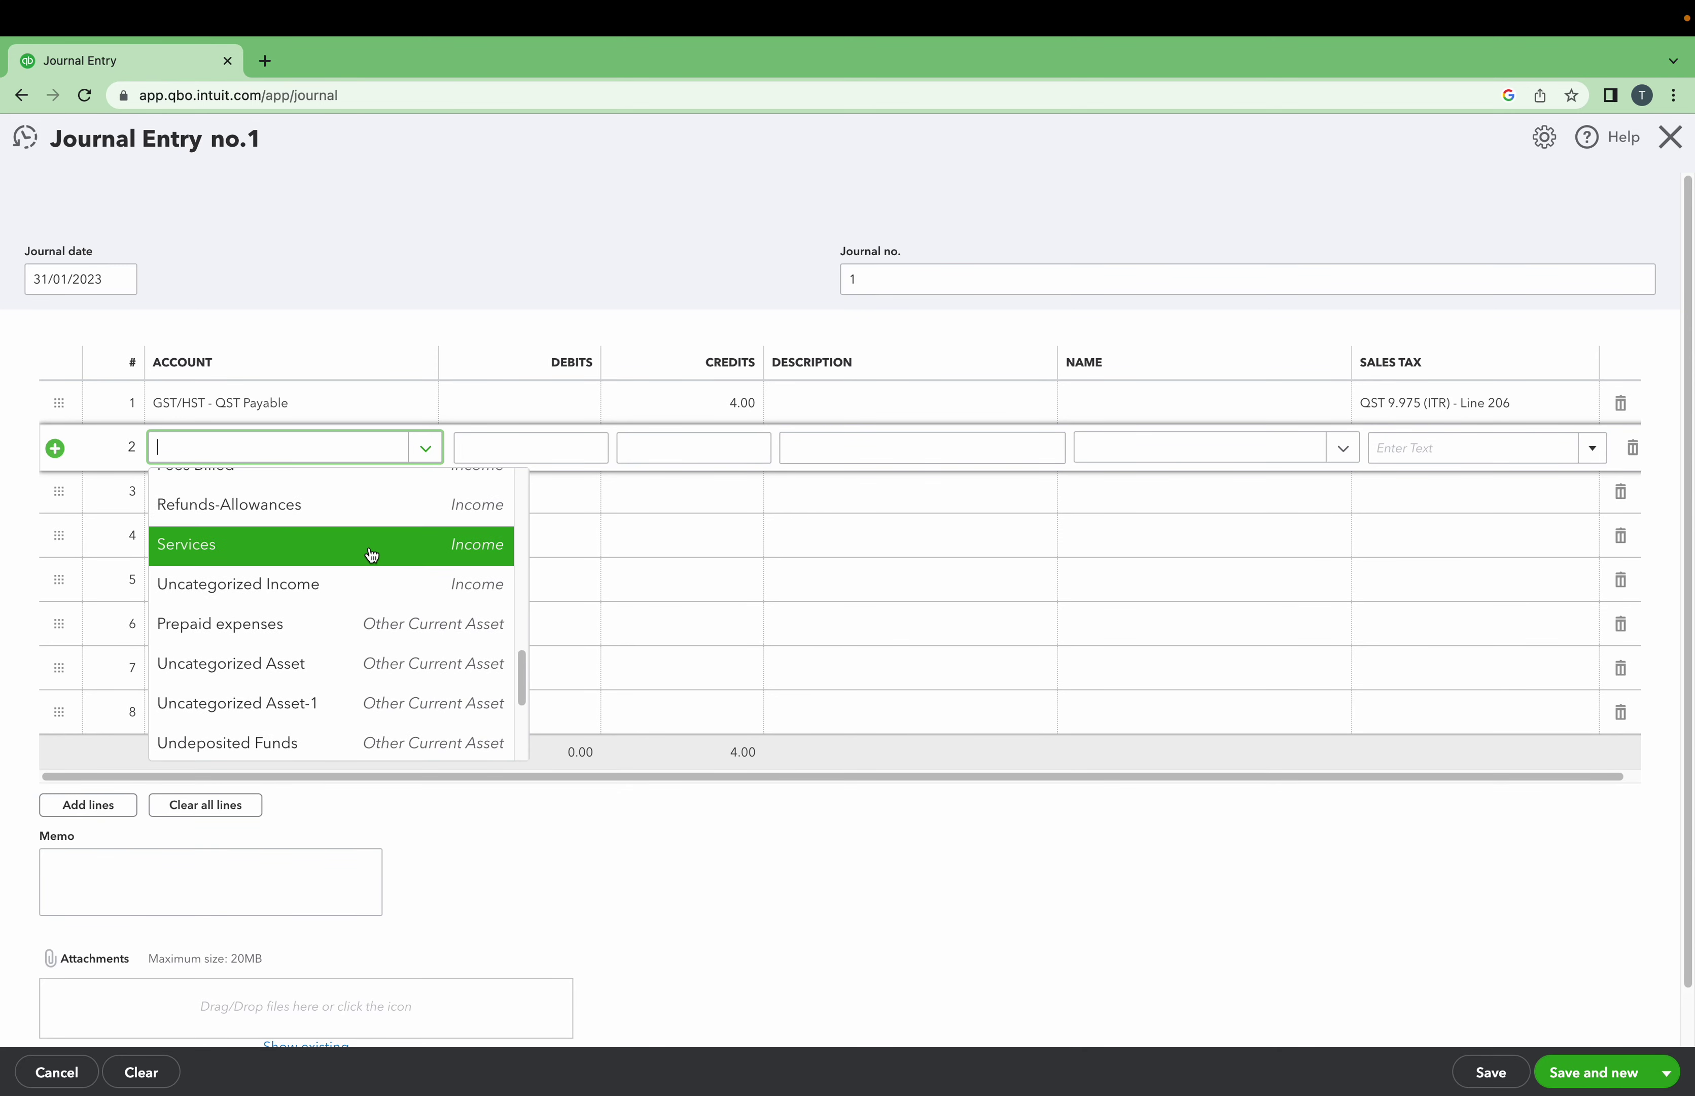
pyautogui.click(371, 555)
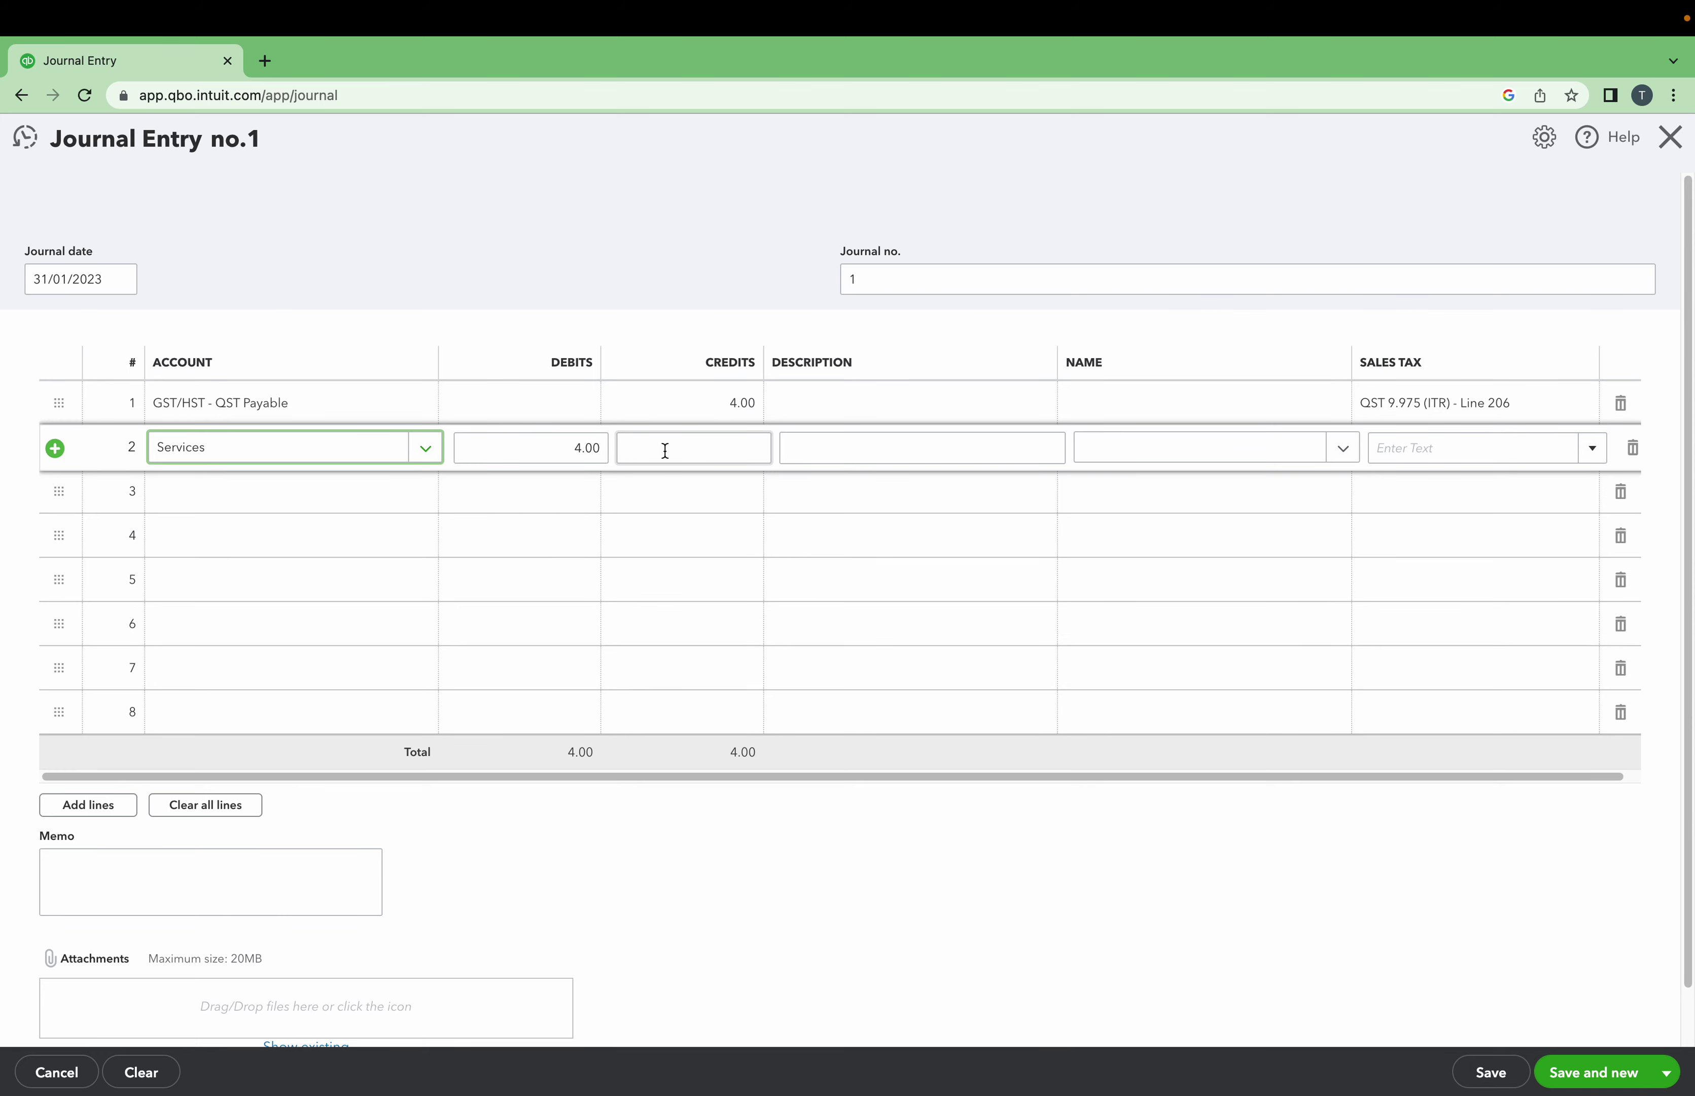
# Set the Services line's debit to 20.00 and its sales tax to GST/QST QC - 9.975 (Sales).
pyautogui.click(587, 449)
pyautogui.write('20')
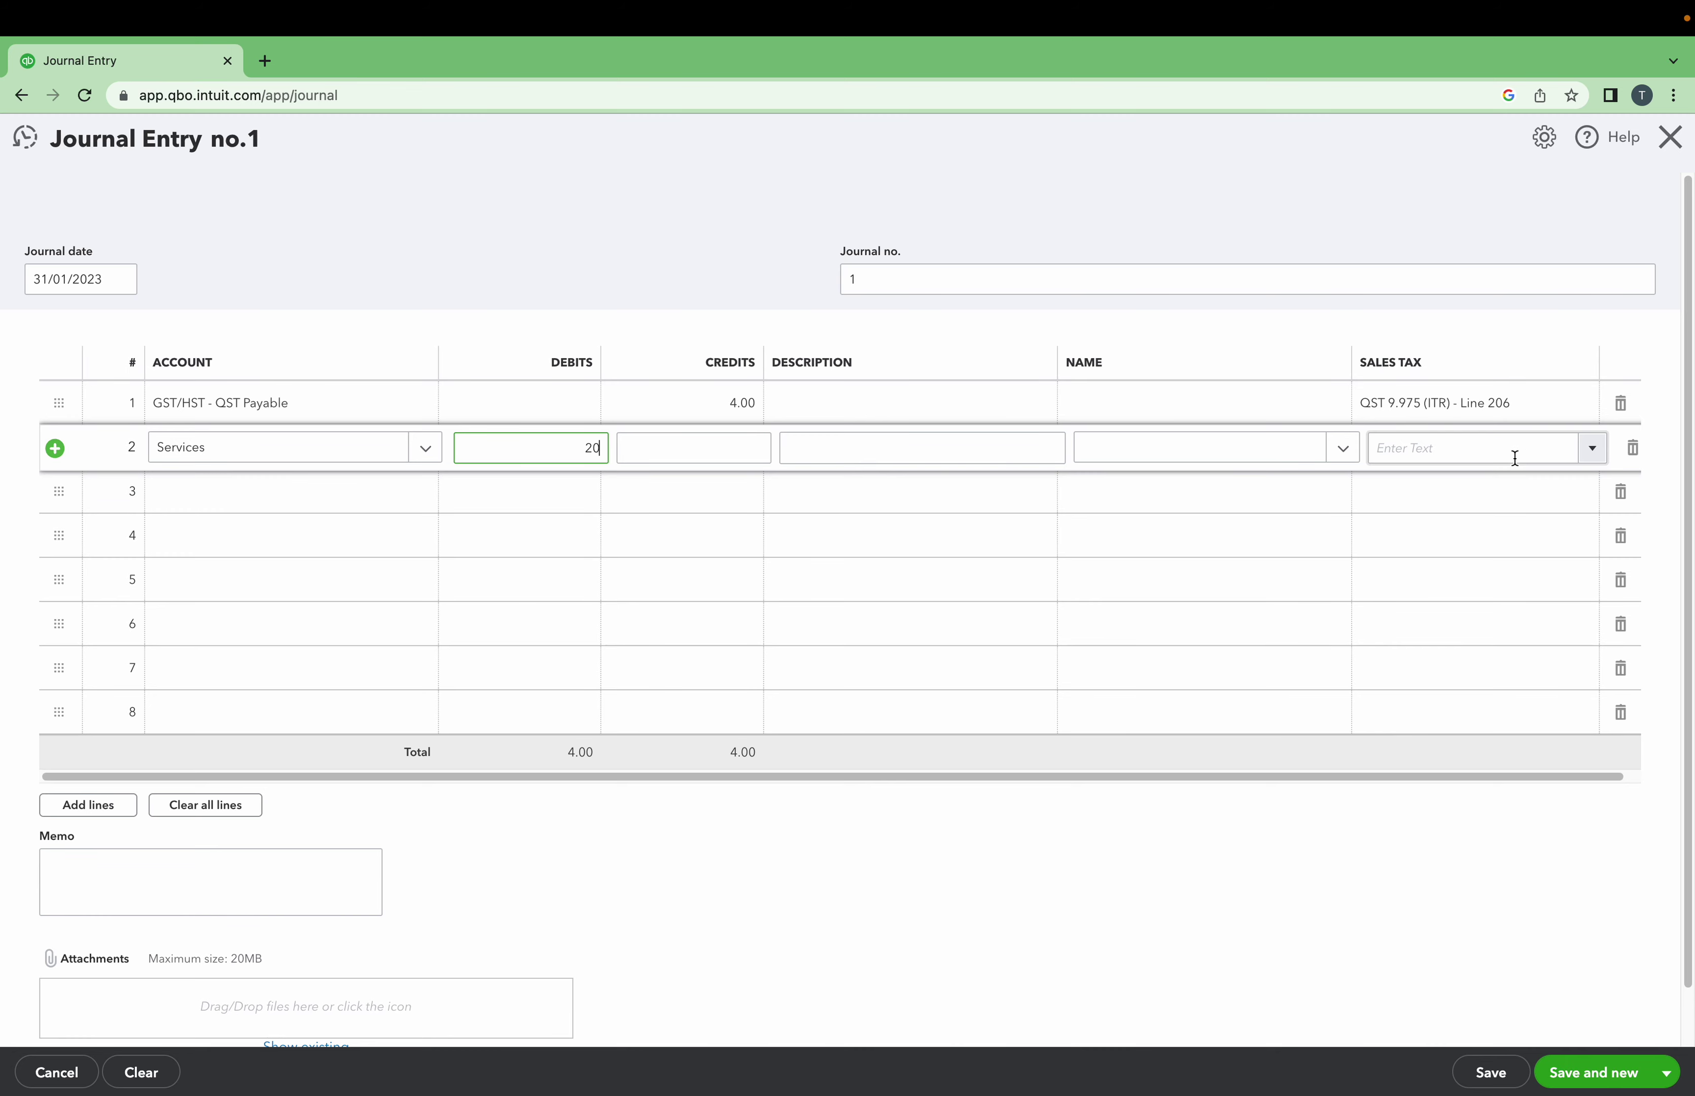
pyautogui.click(1543, 453)
pyautogui.click(1590, 451)
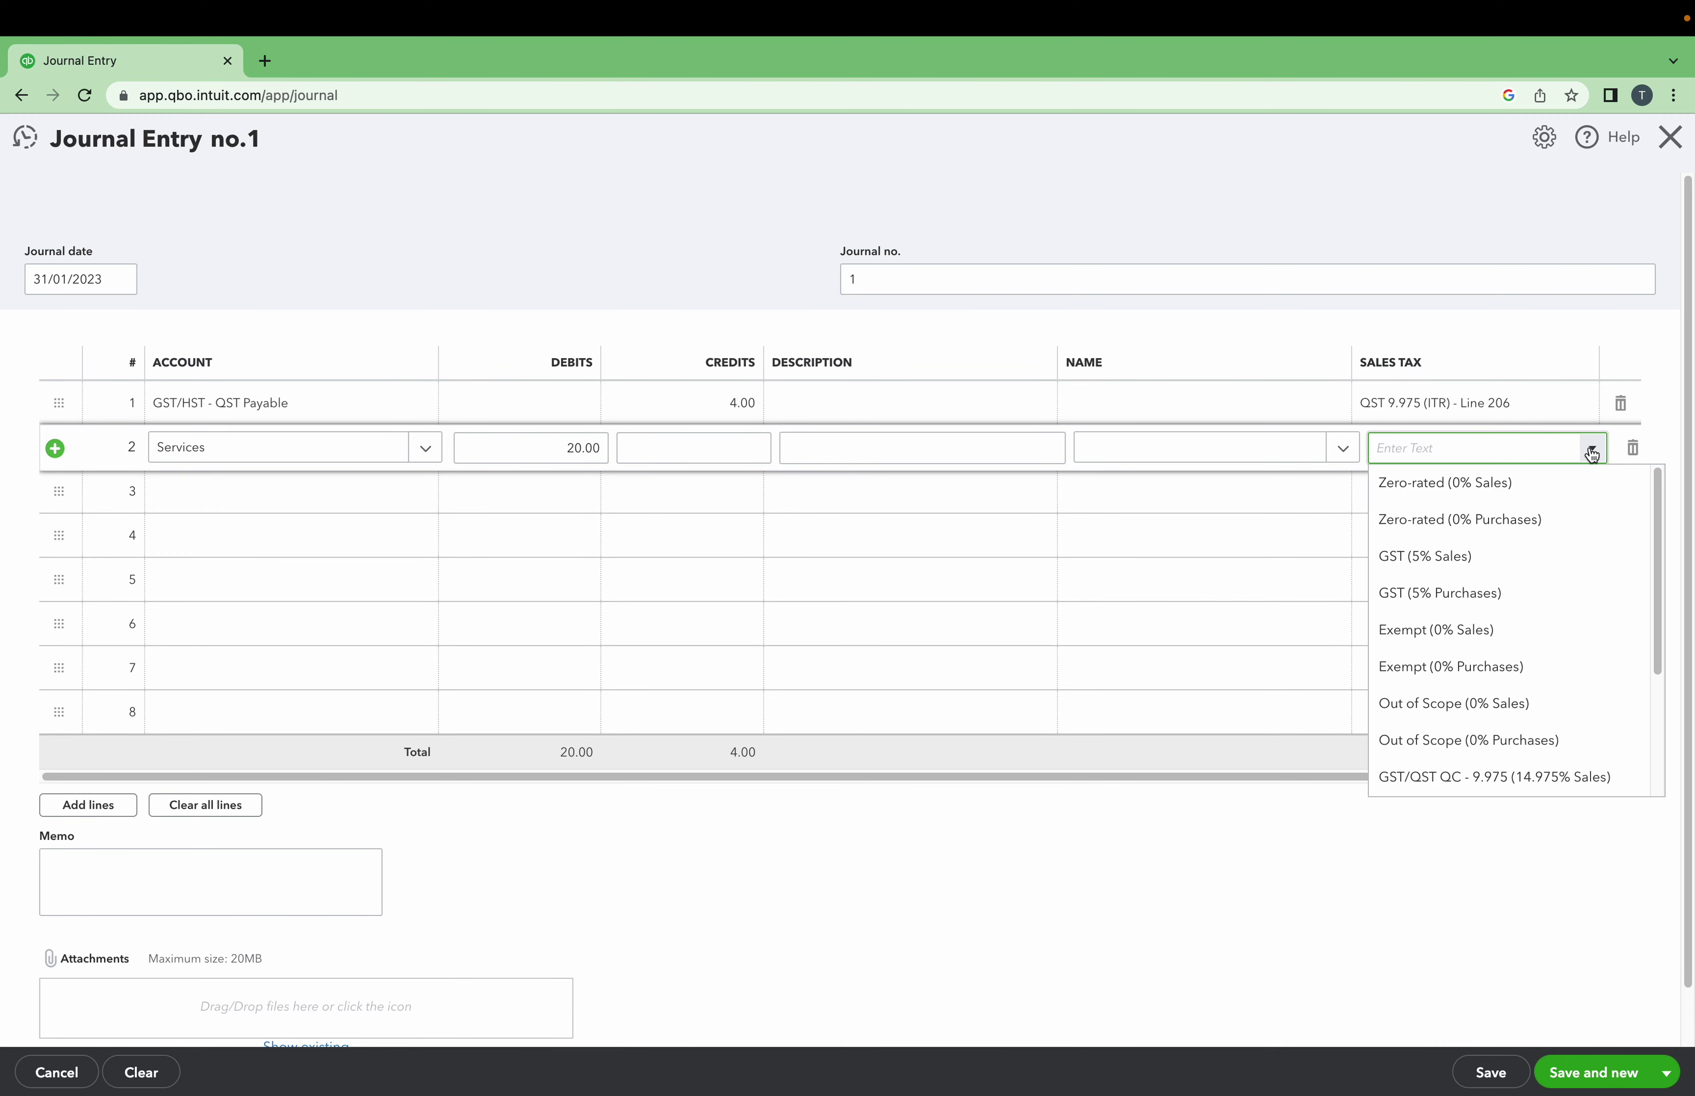
pyautogui.click(1581, 787)
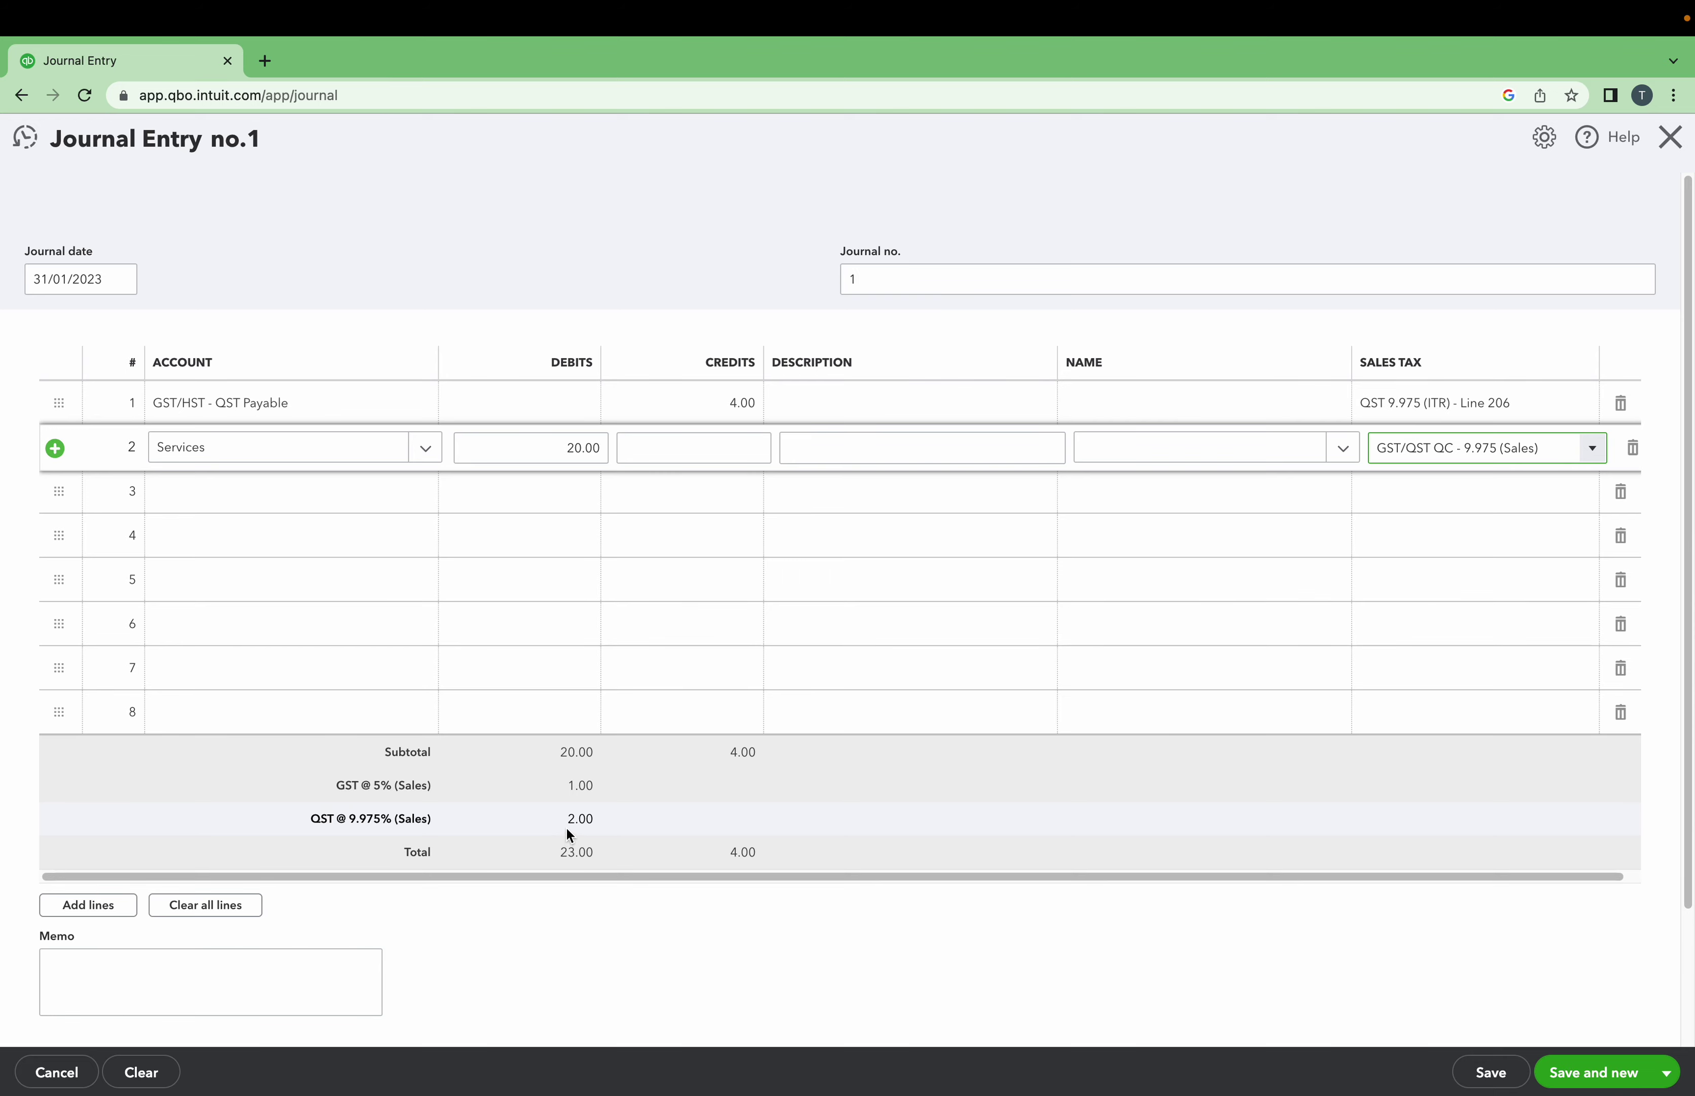
# Balance the journal entry with a 19.00 credit to Retained Earnings on the third line.
pyautogui.click(398, 507)
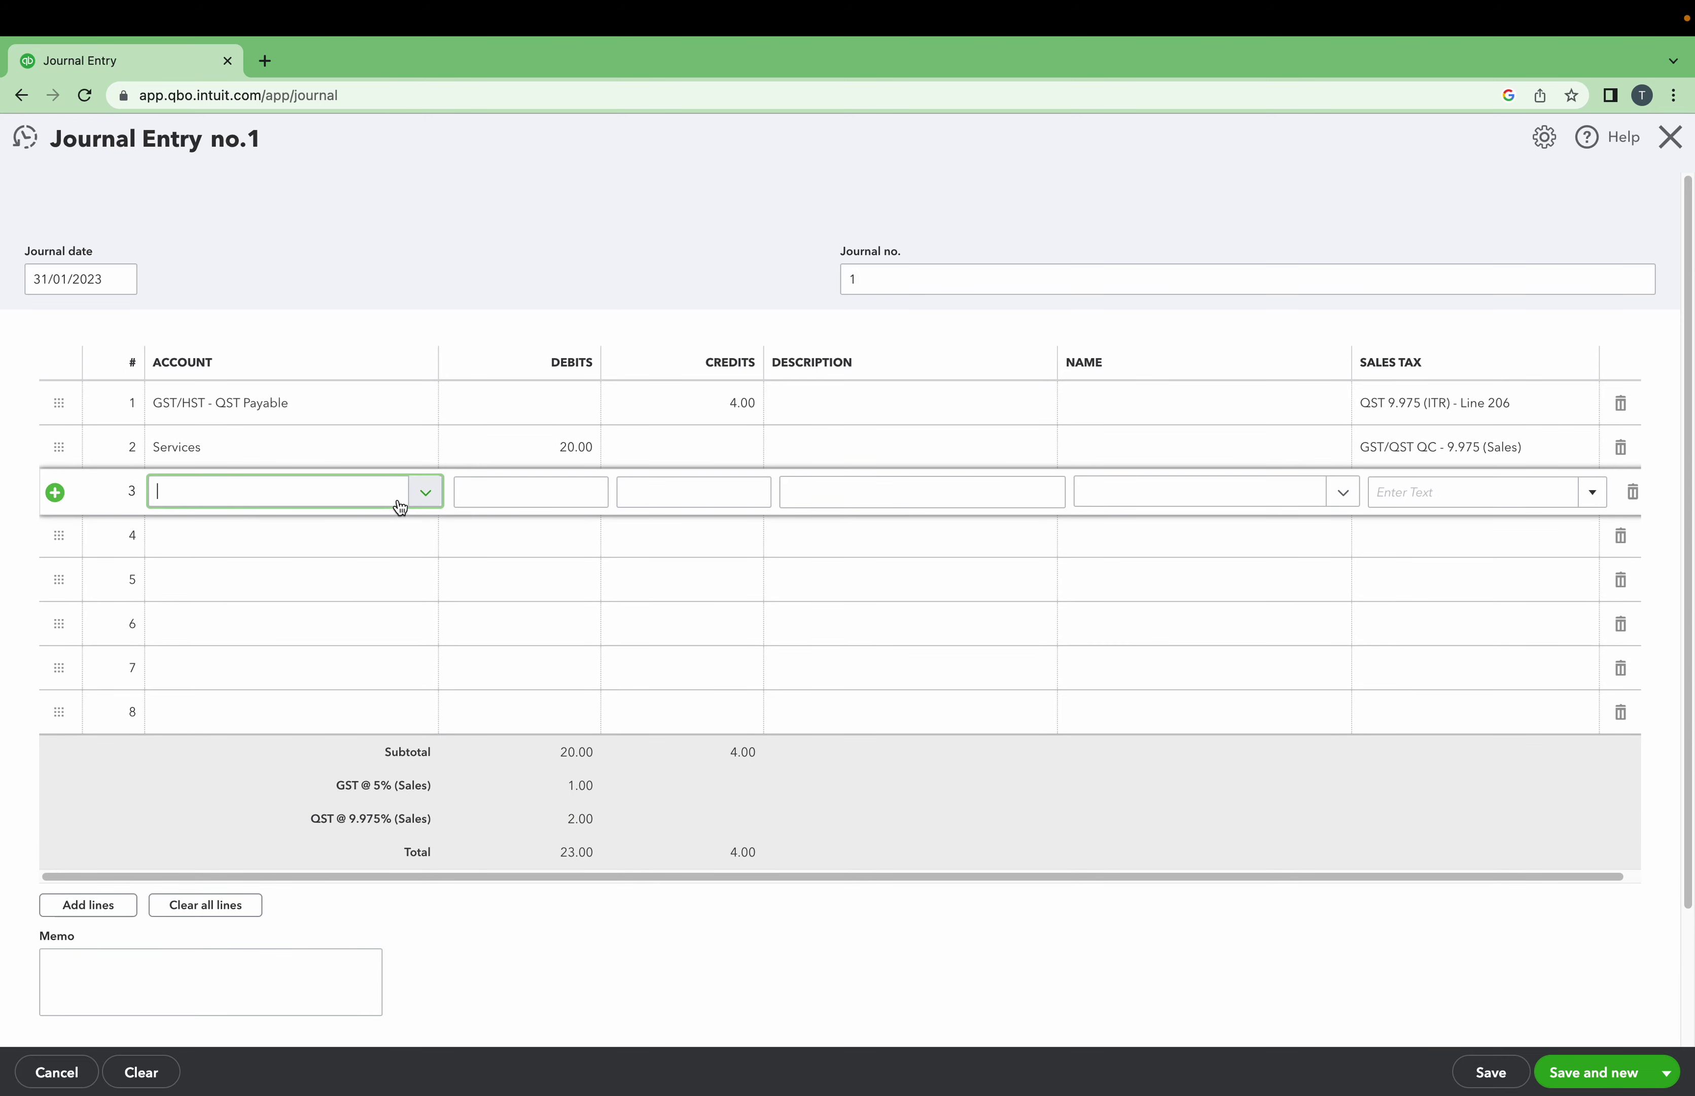
pyautogui.click(421, 491)
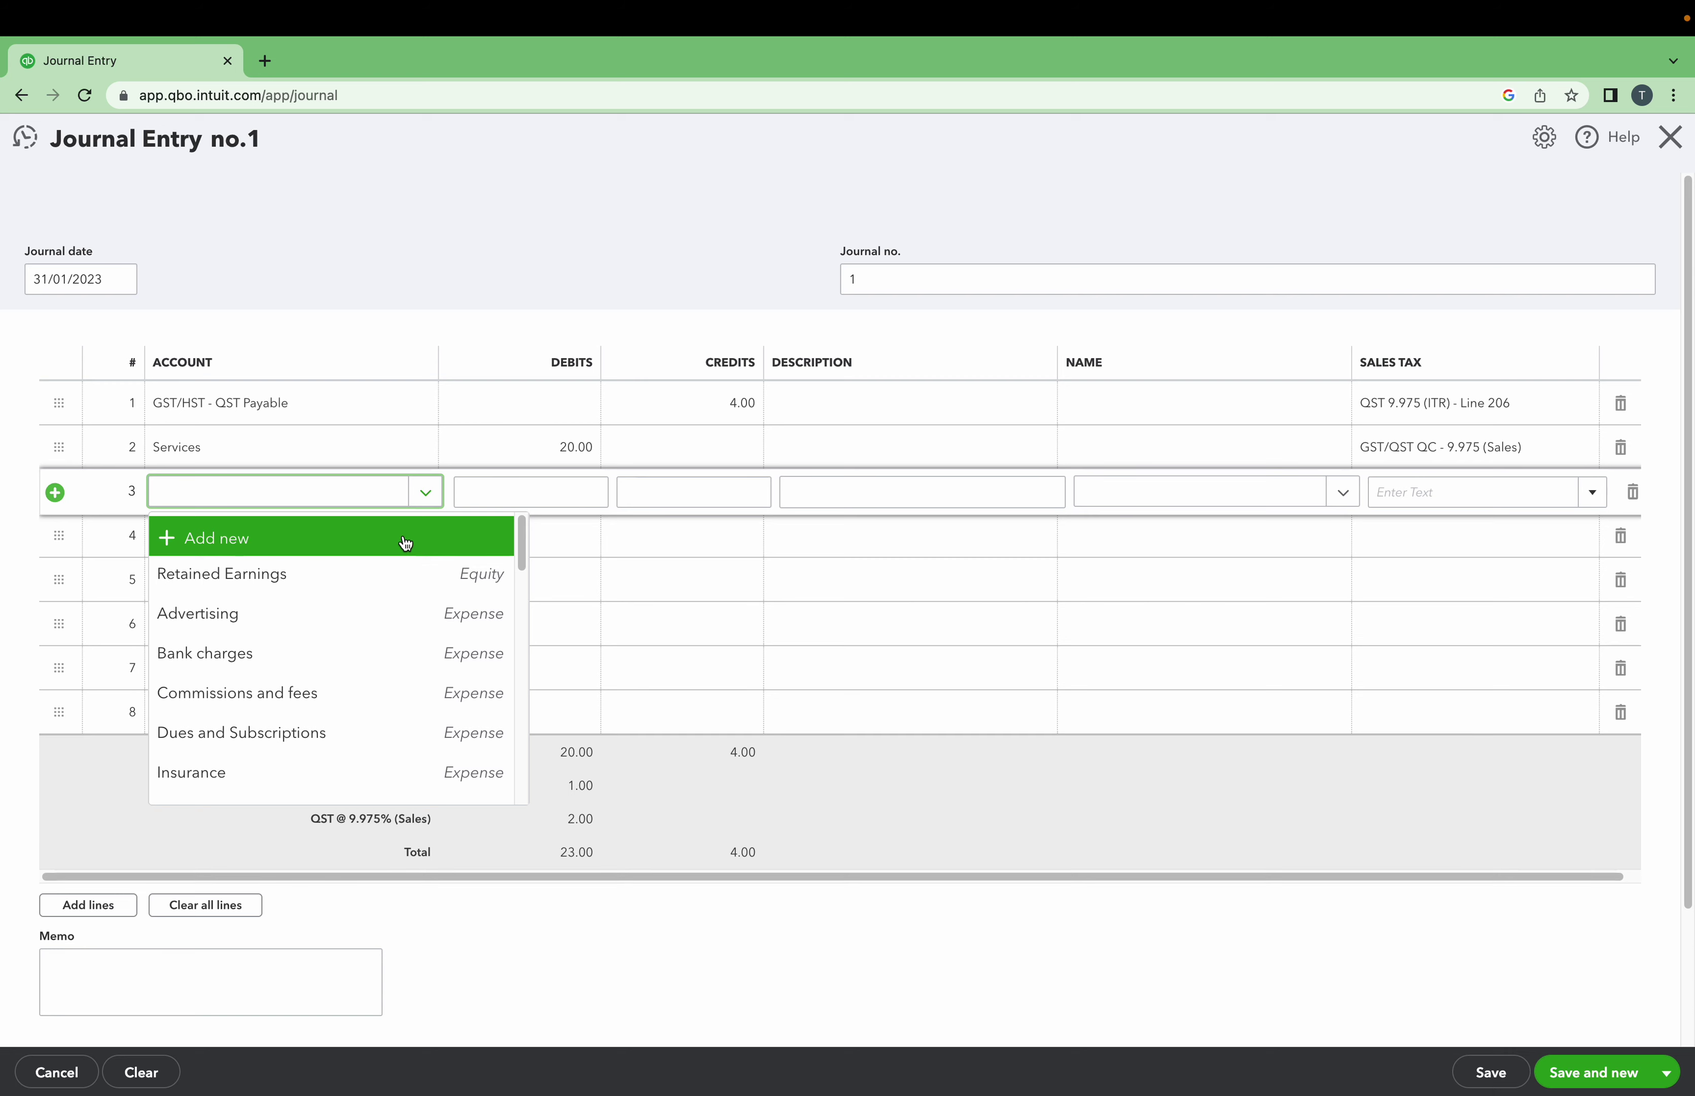
pyautogui.click(384, 584)
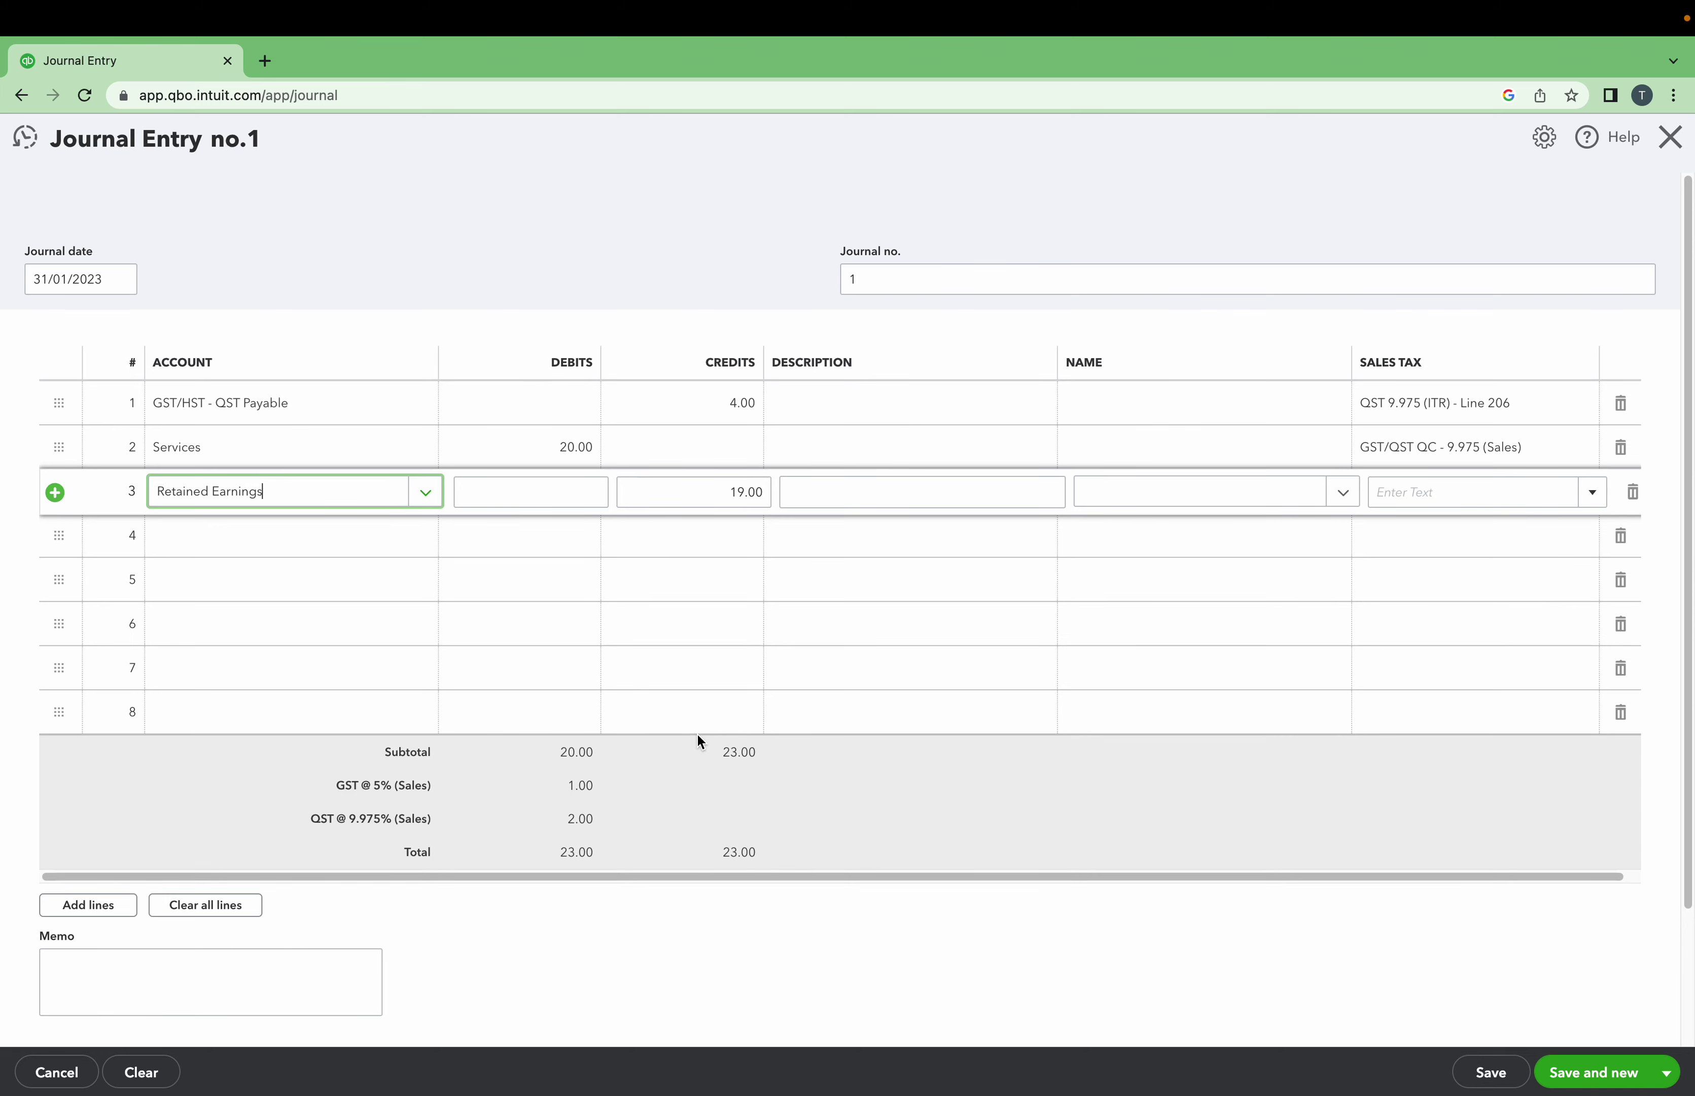
pyautogui.click(688, 787)
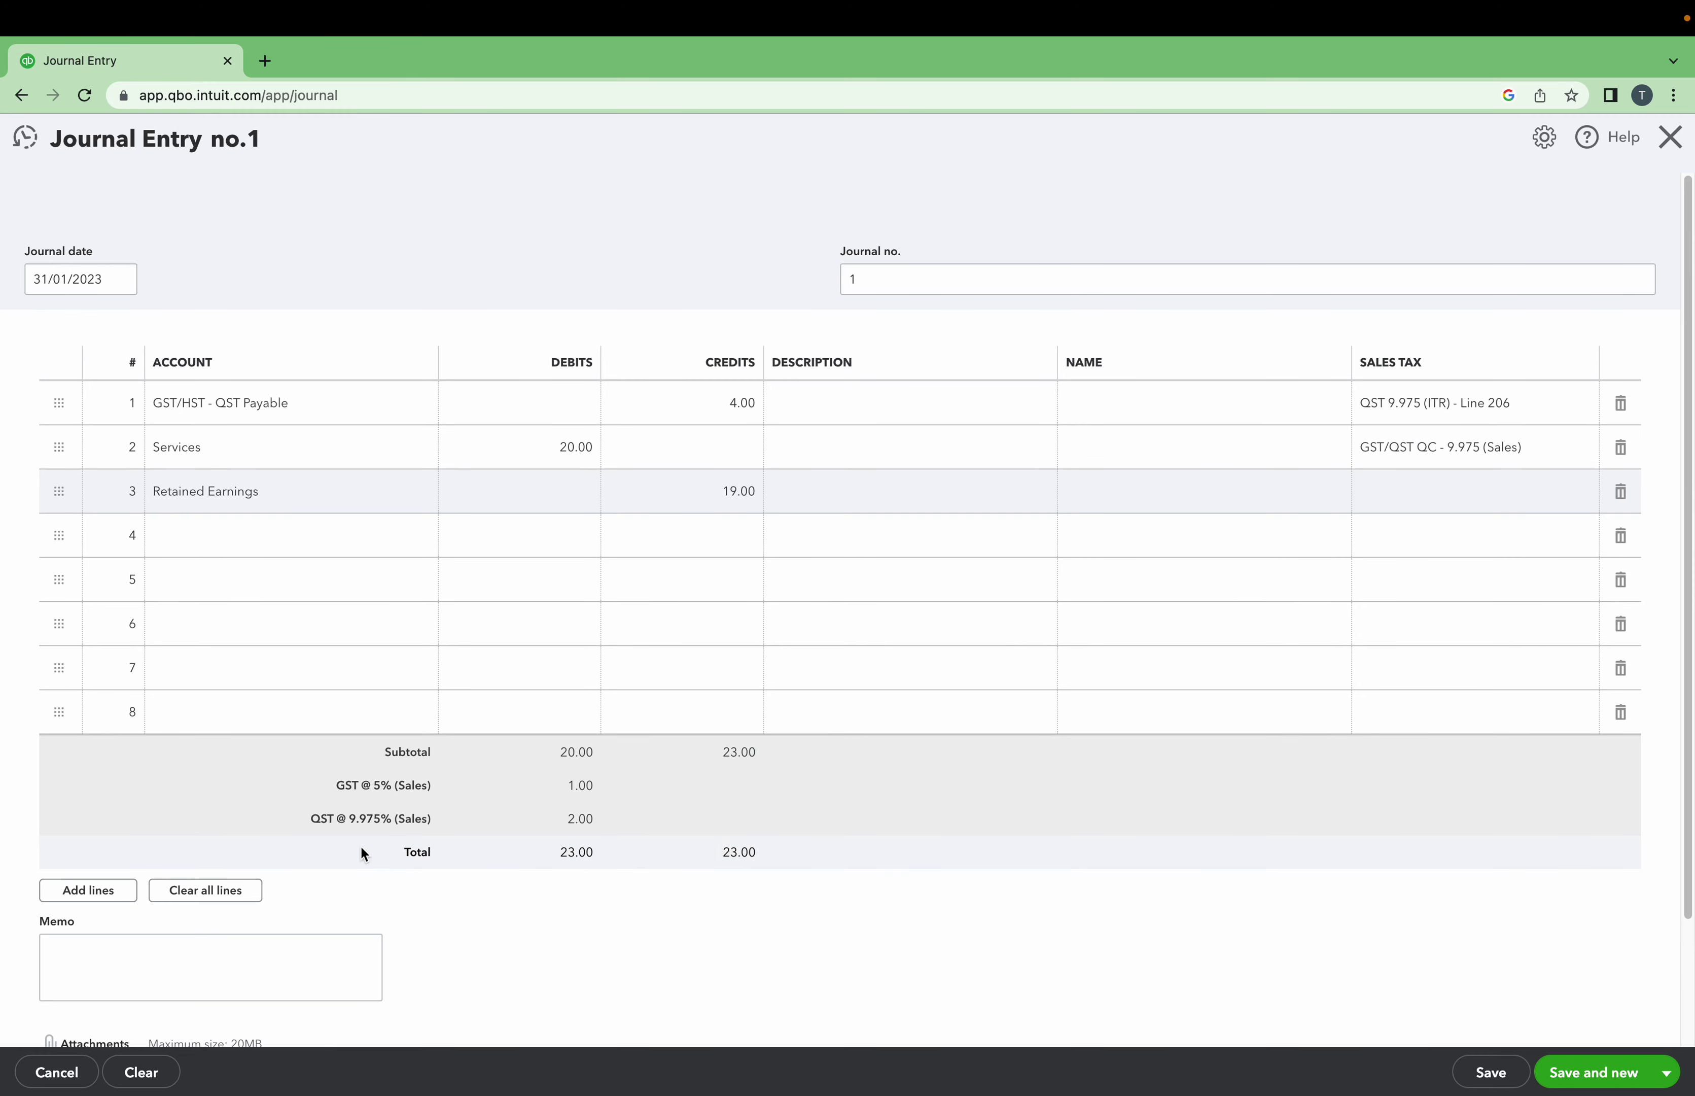
# Check the journal entry's debit and credit totals, and save and close it.
pyautogui.moveTo(353, 848); pyautogui.dragTo(654, 882)
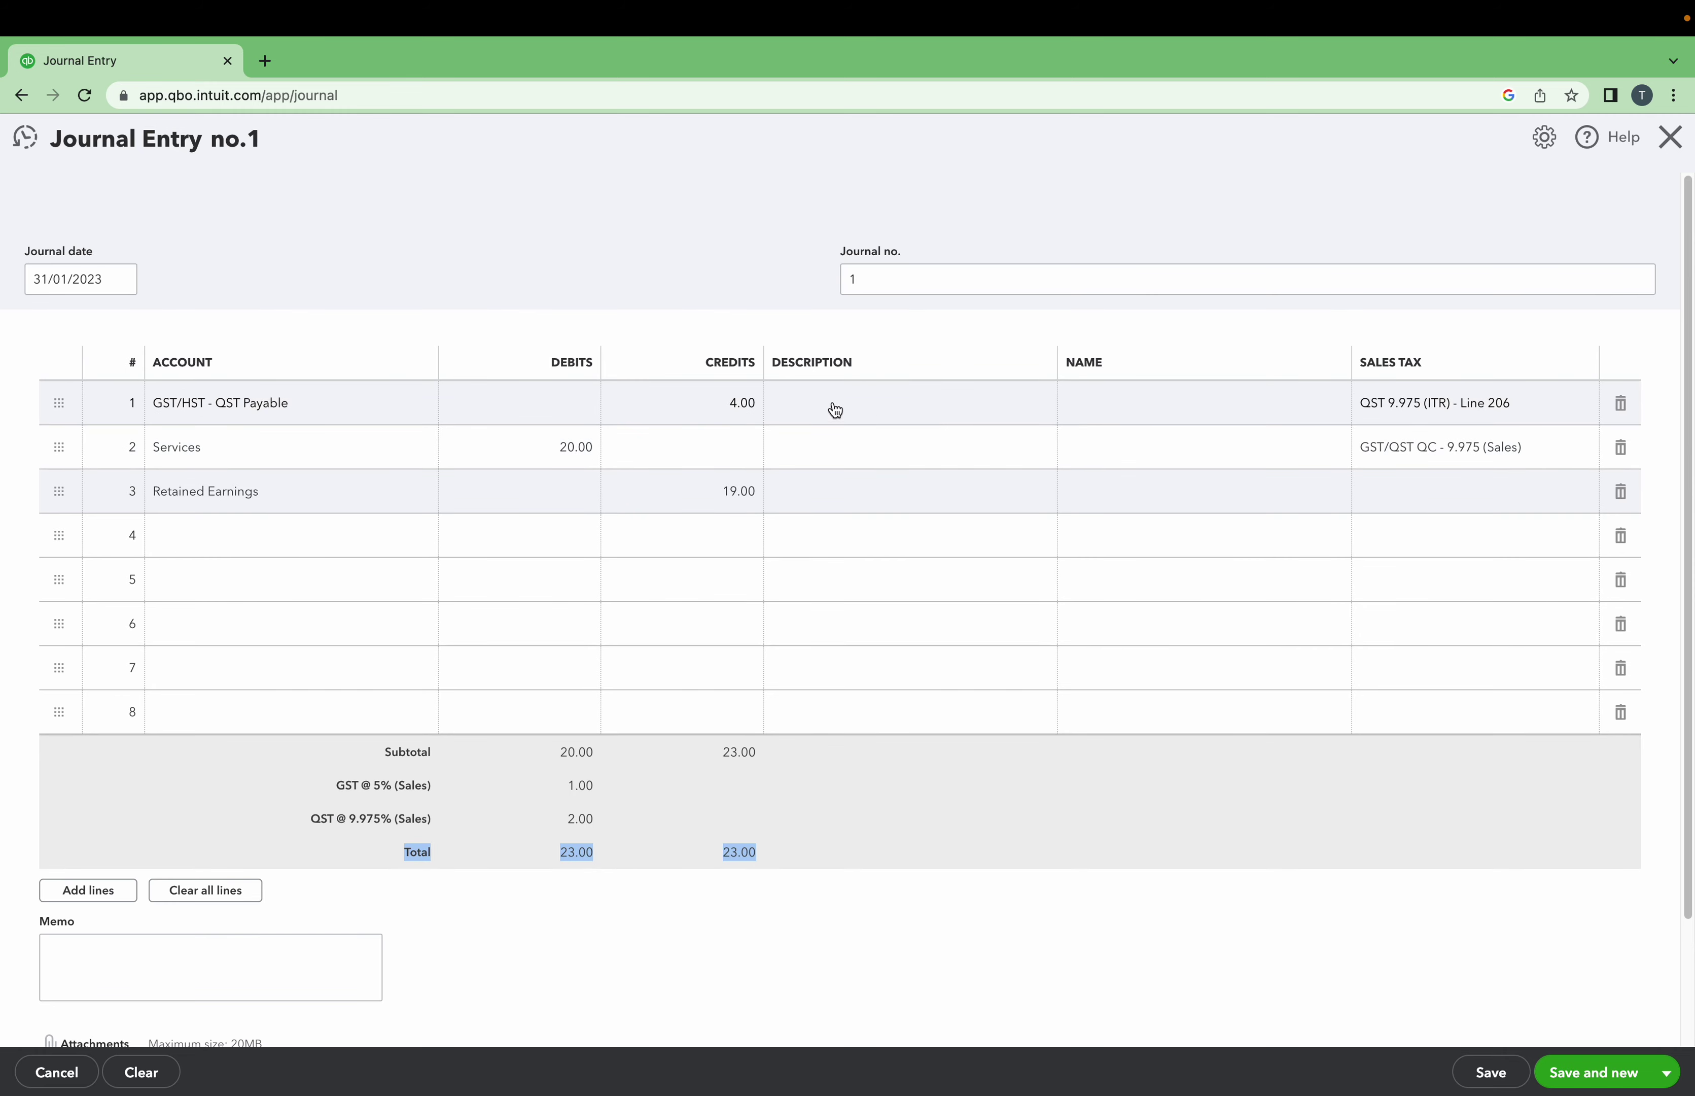
pyautogui.click(1667, 1072)
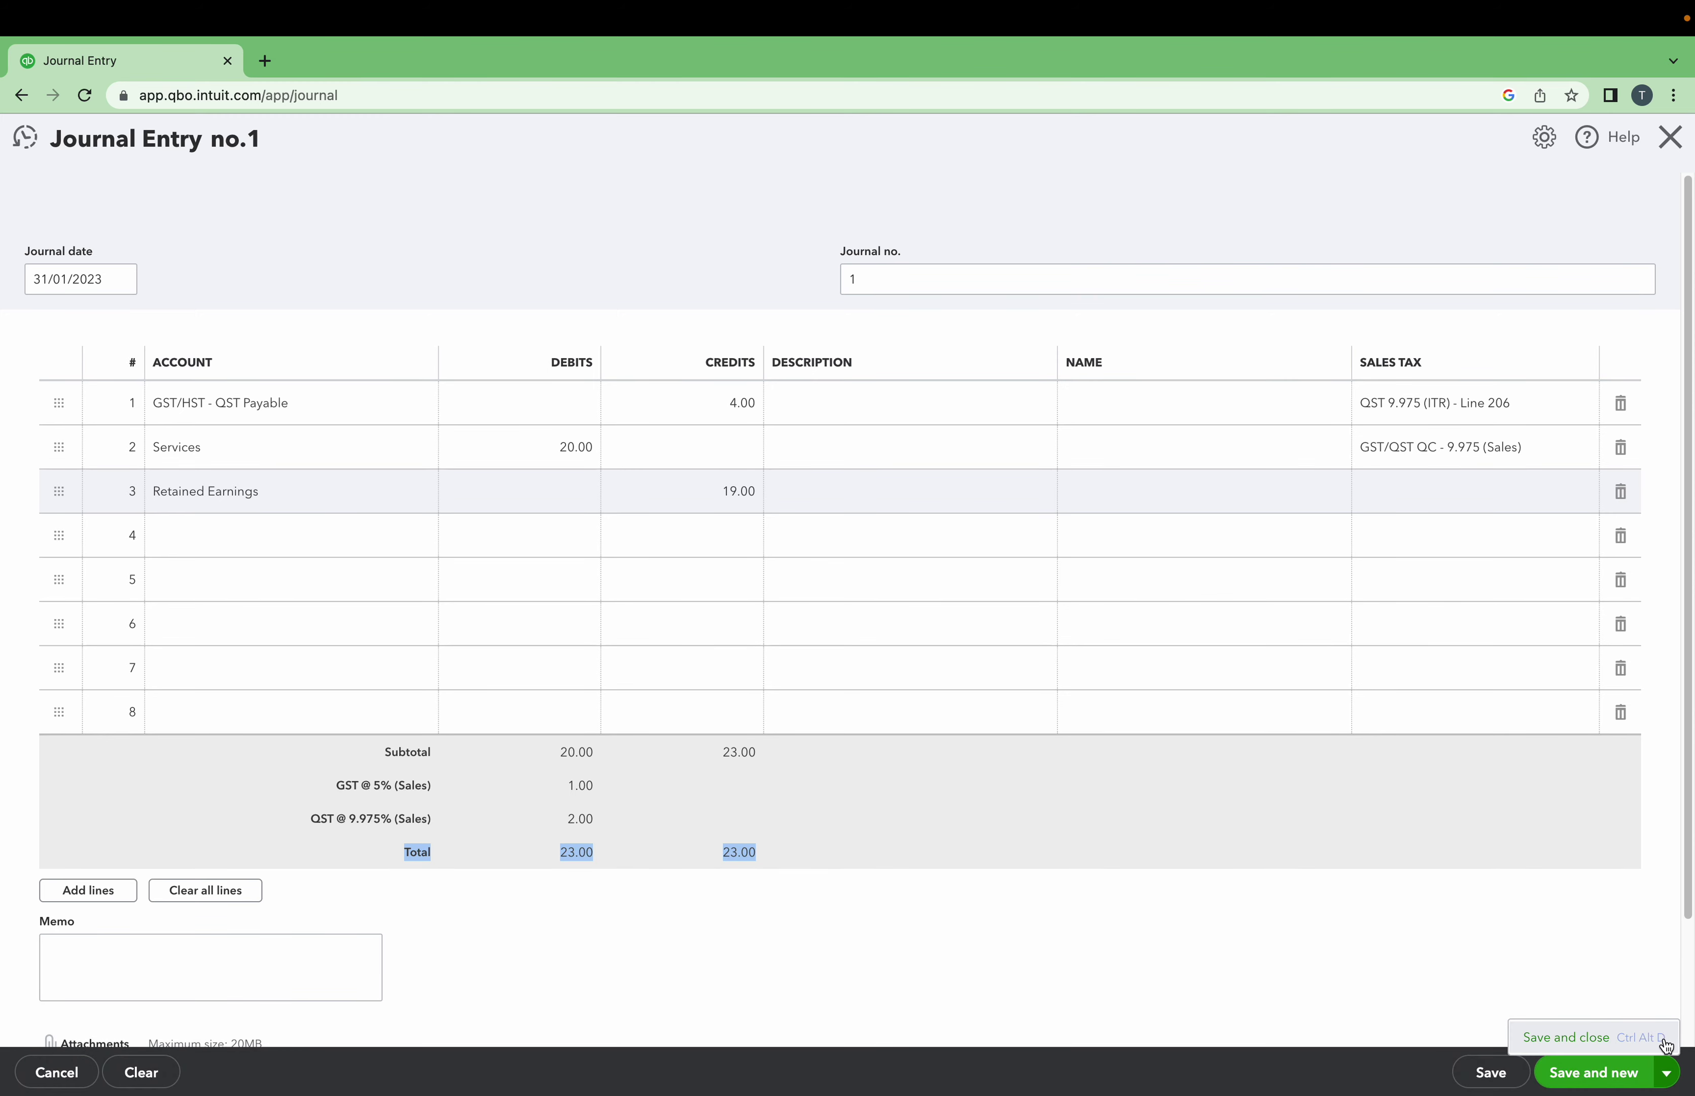
pyautogui.click(1649, 1038)
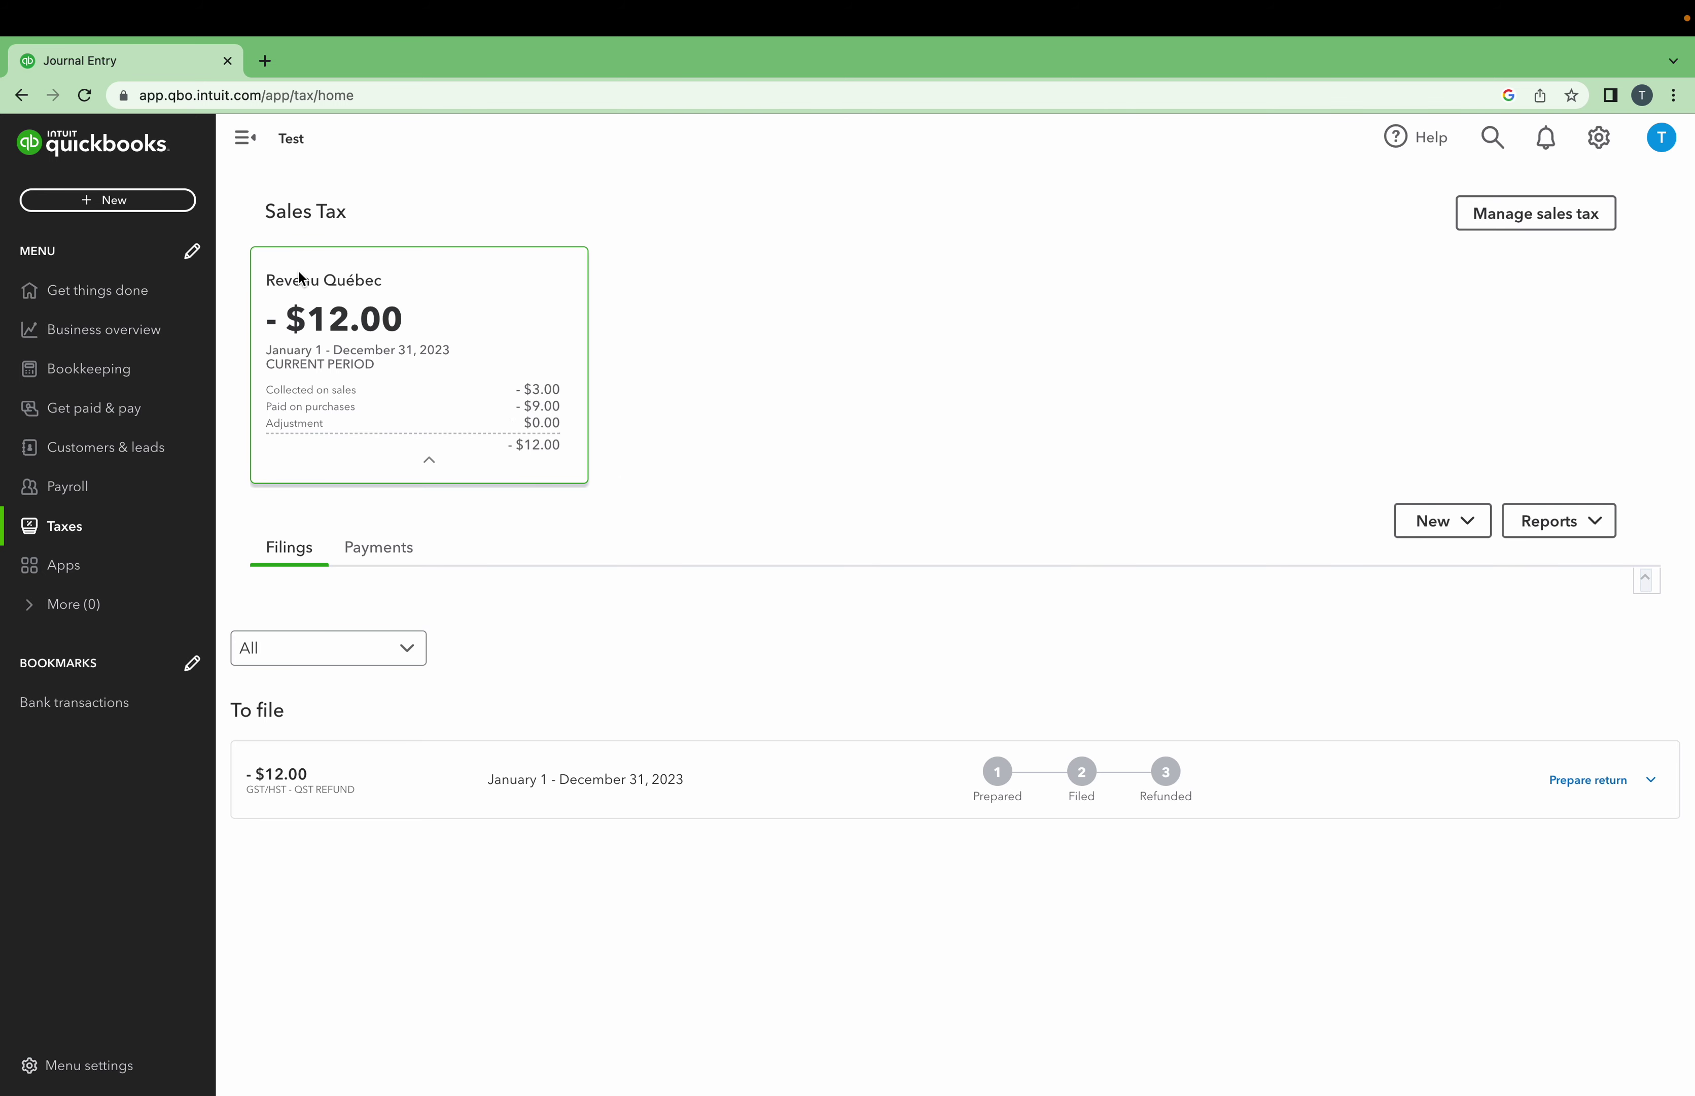
# Prepare the 2023 GST/HST - QST return and trace its Line 103 amount through the detail report to the journal entry.
pyautogui.click(1586, 782)
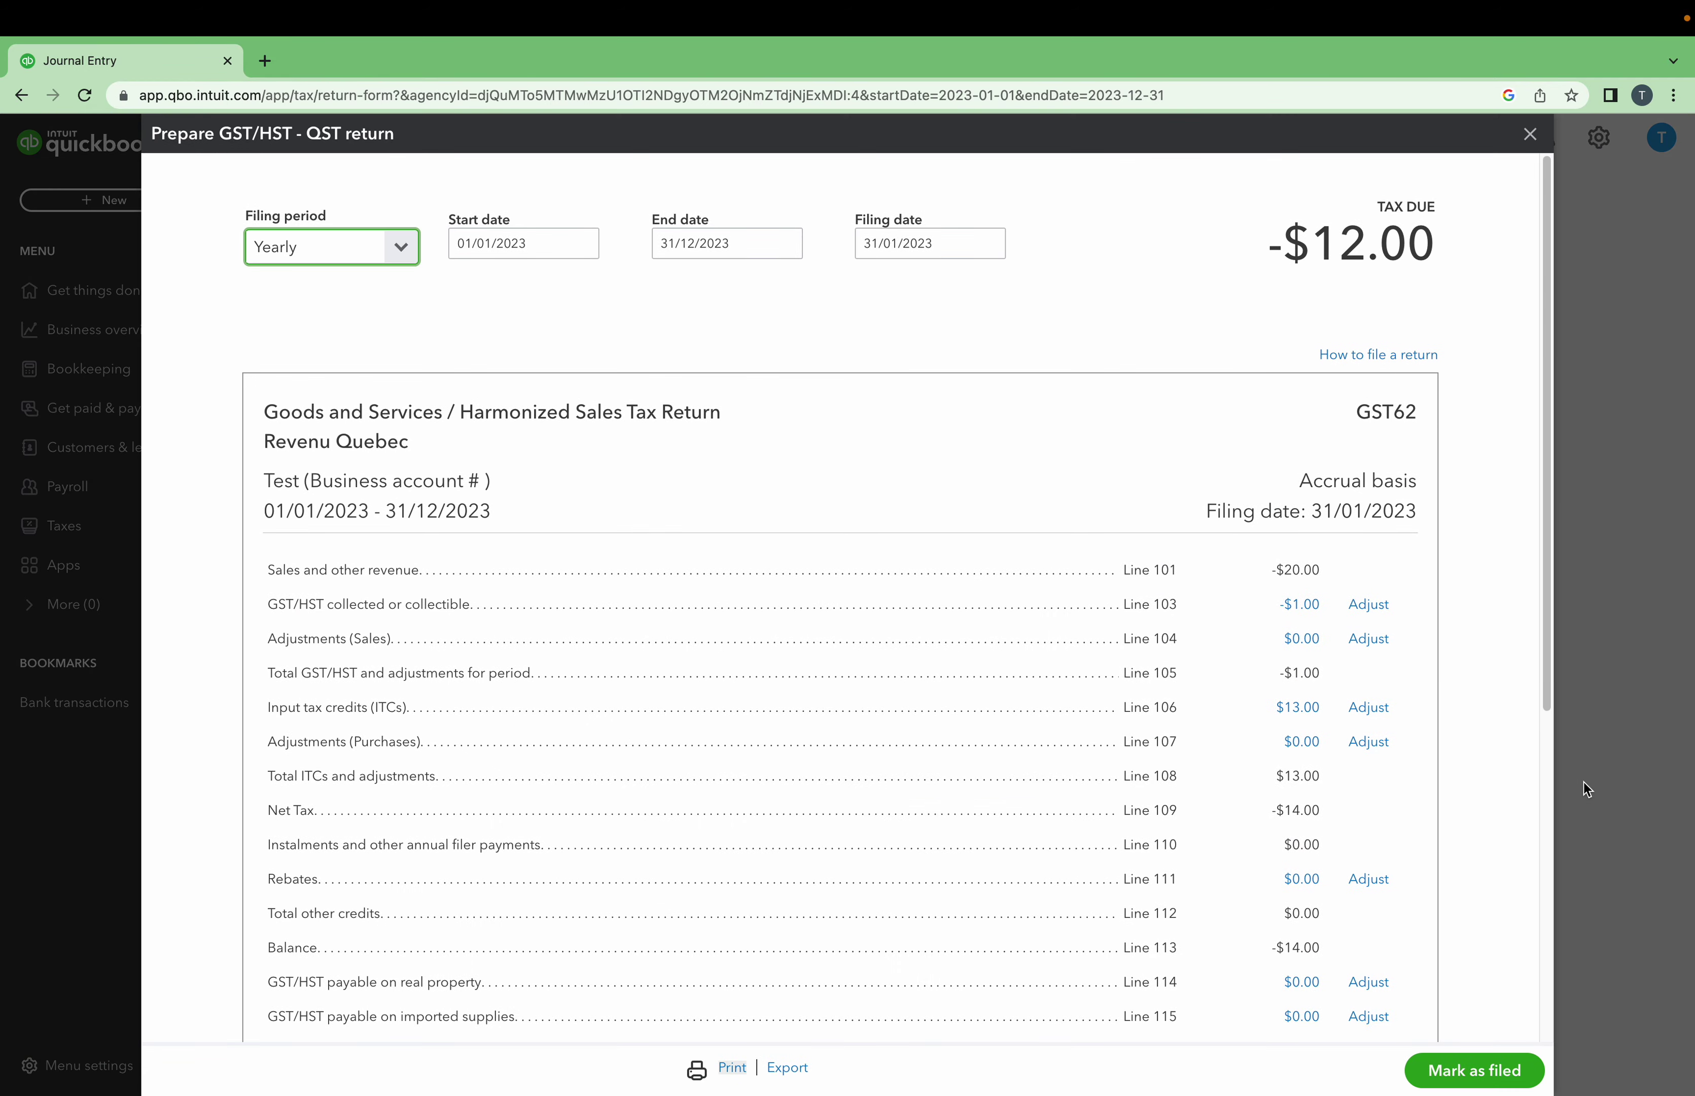
pyautogui.click(1304, 610)
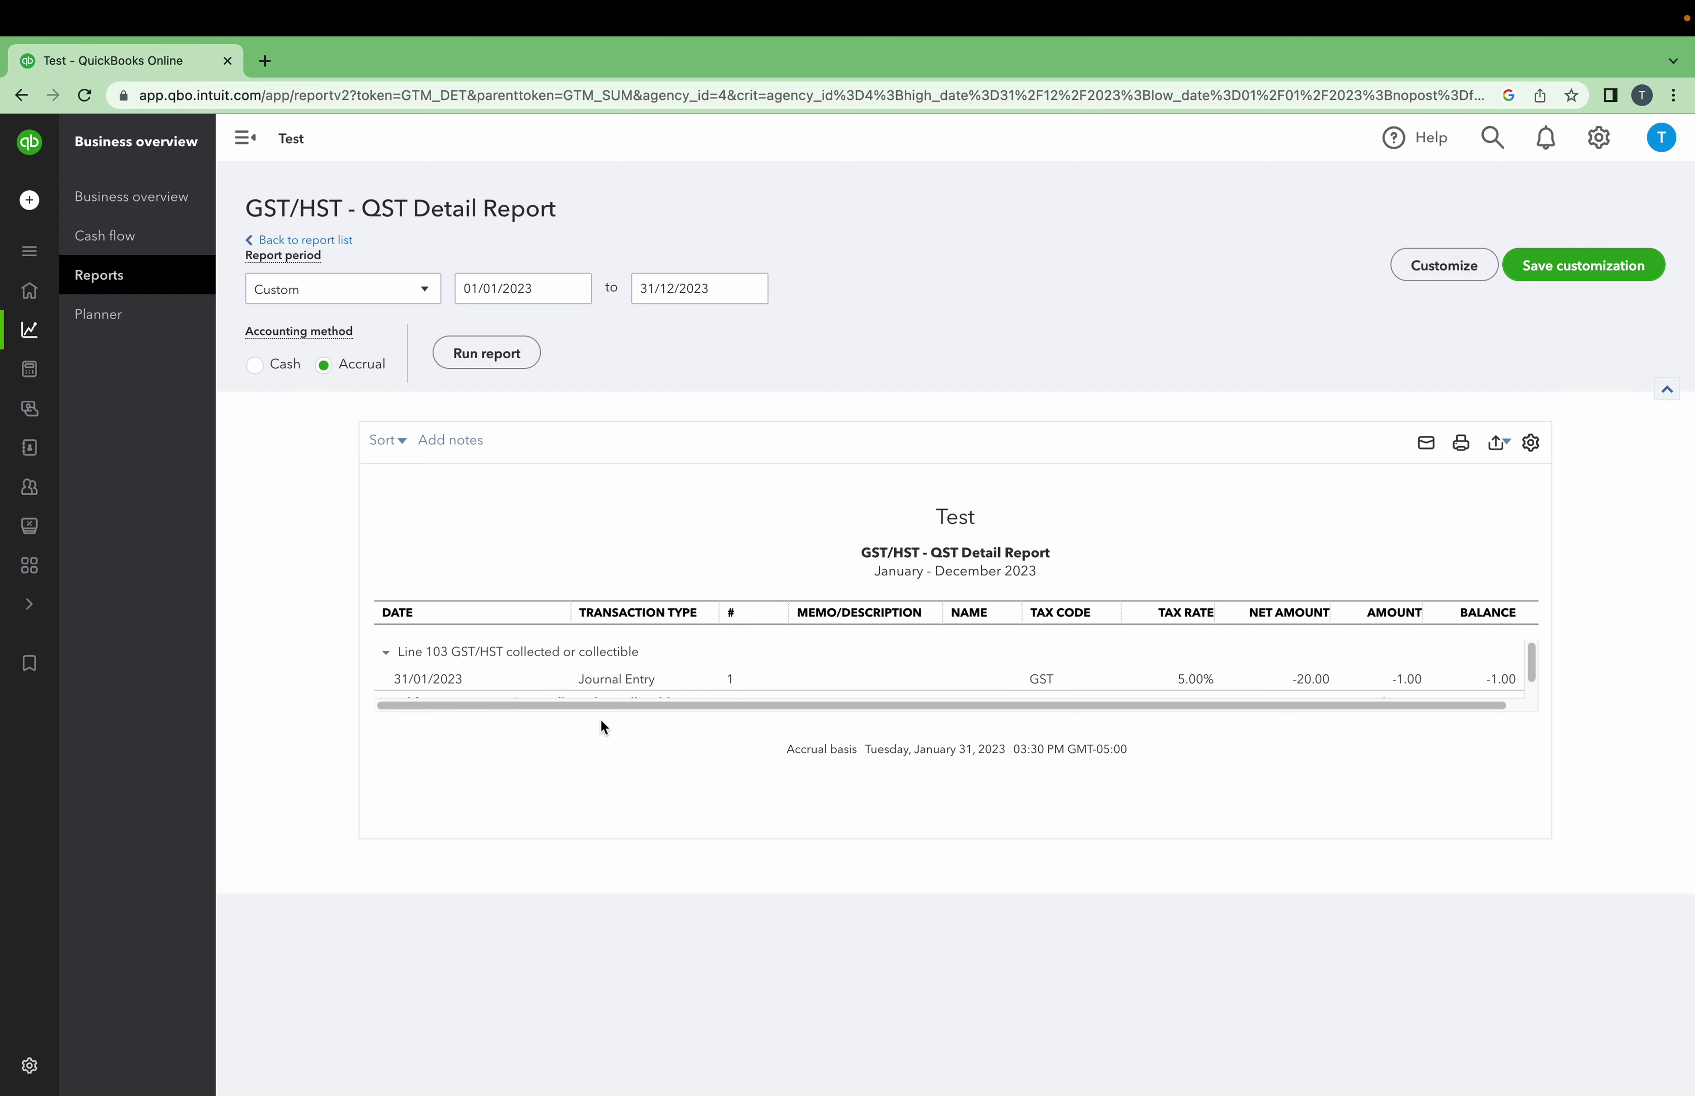
pyautogui.click(453, 685)
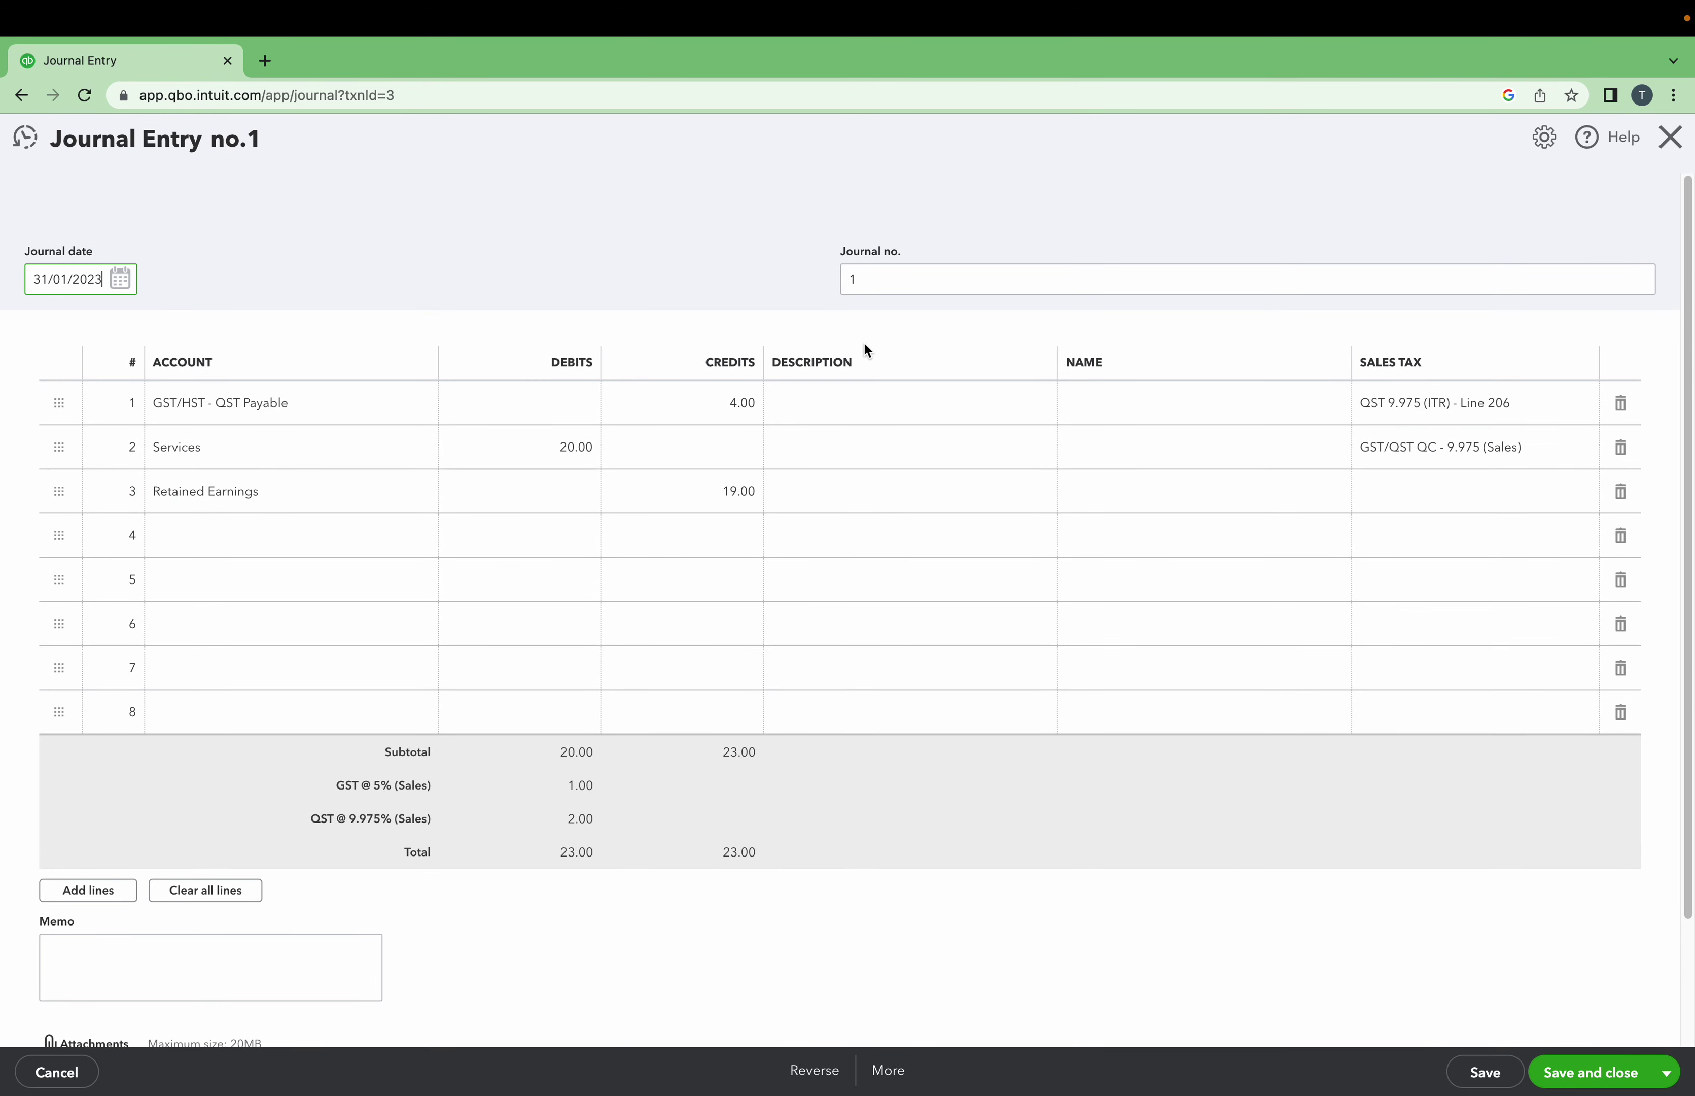
# Change the Services line from a debit to a 20.00 credit.
pyautogui.click(695, 438)
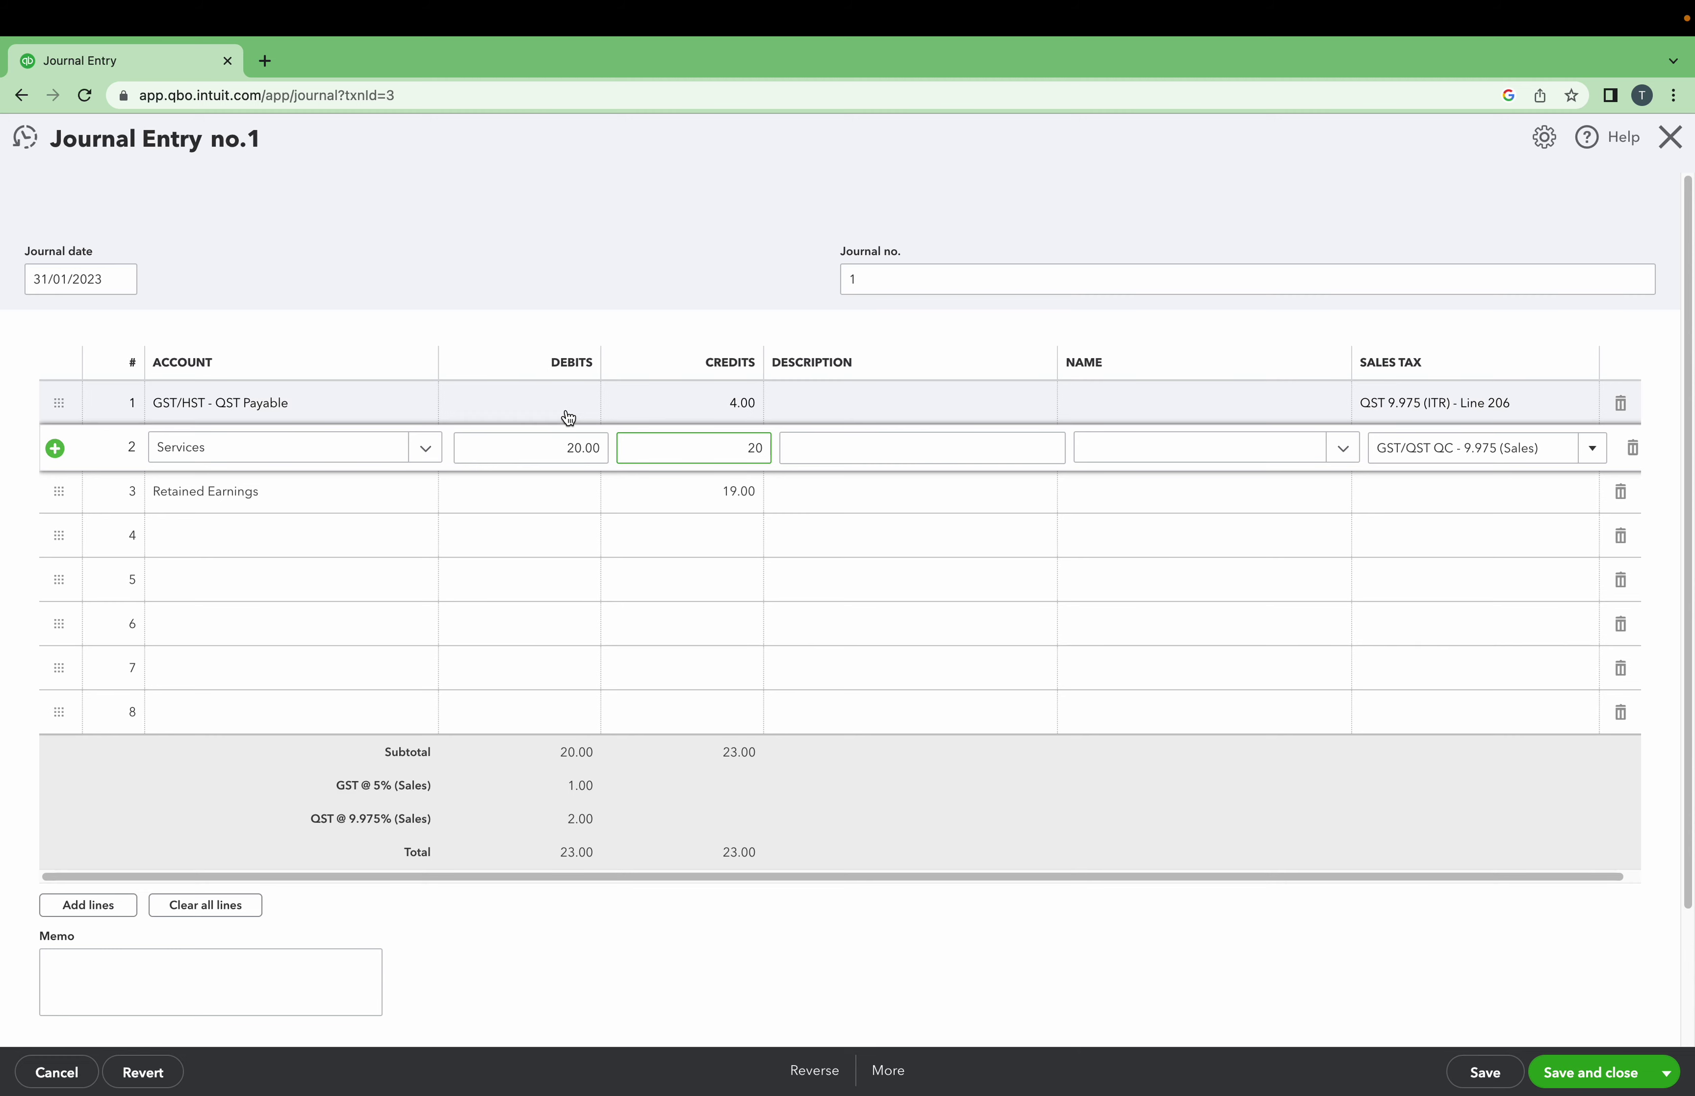
pyautogui.click(591, 447)
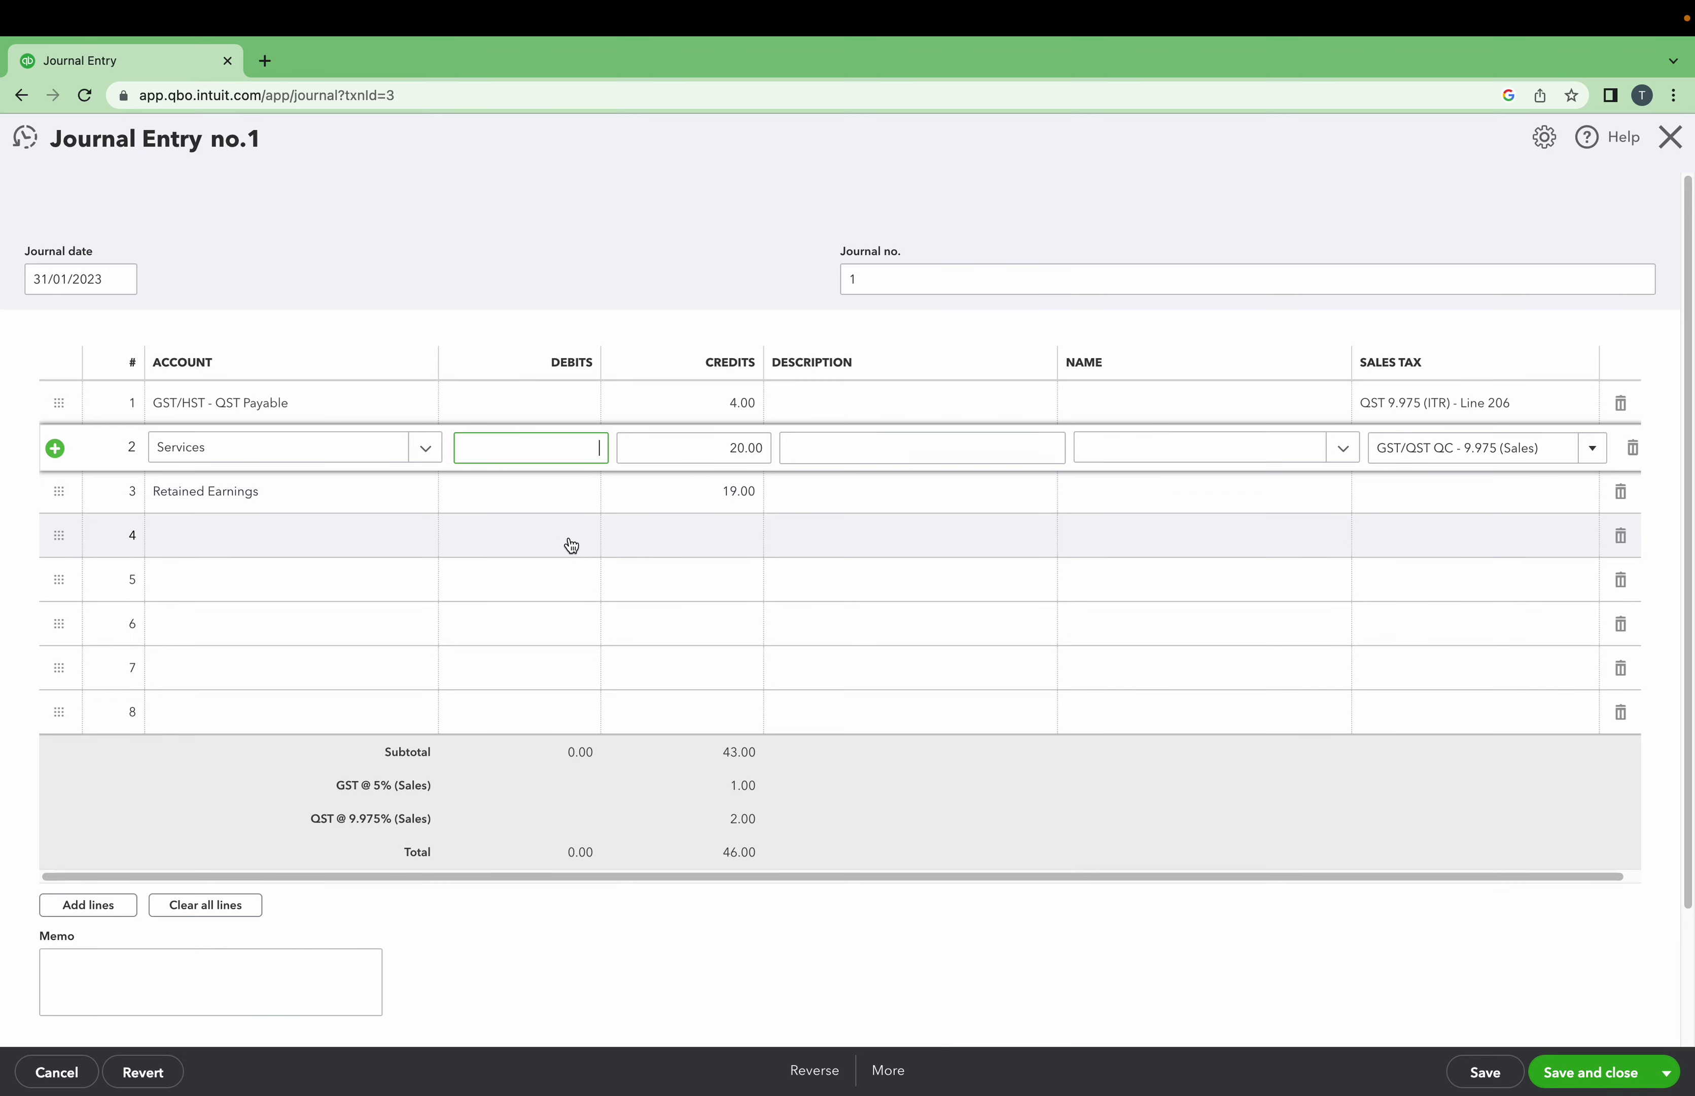
pyautogui.click(576, 487)
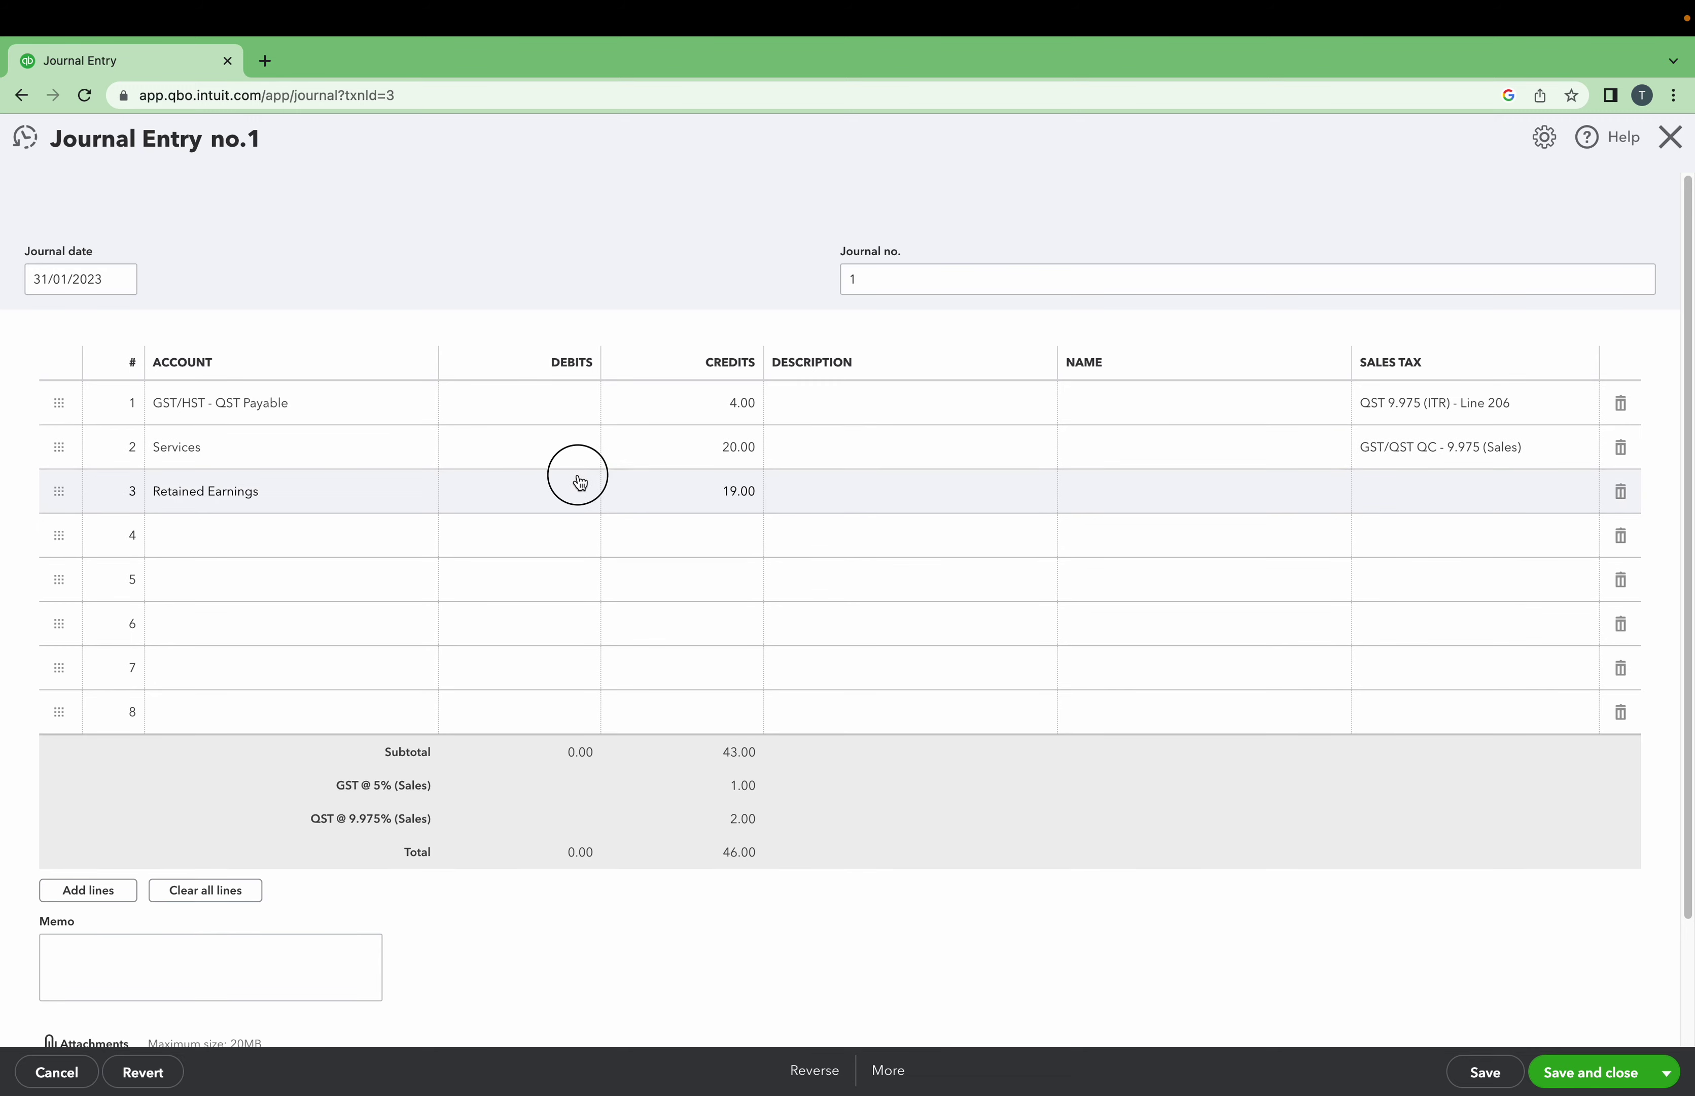
# Clear the Retained Earnings credit and delete that line from the journal entry.
pyautogui.click(734, 491)
pyautogui.press('BackSpace')
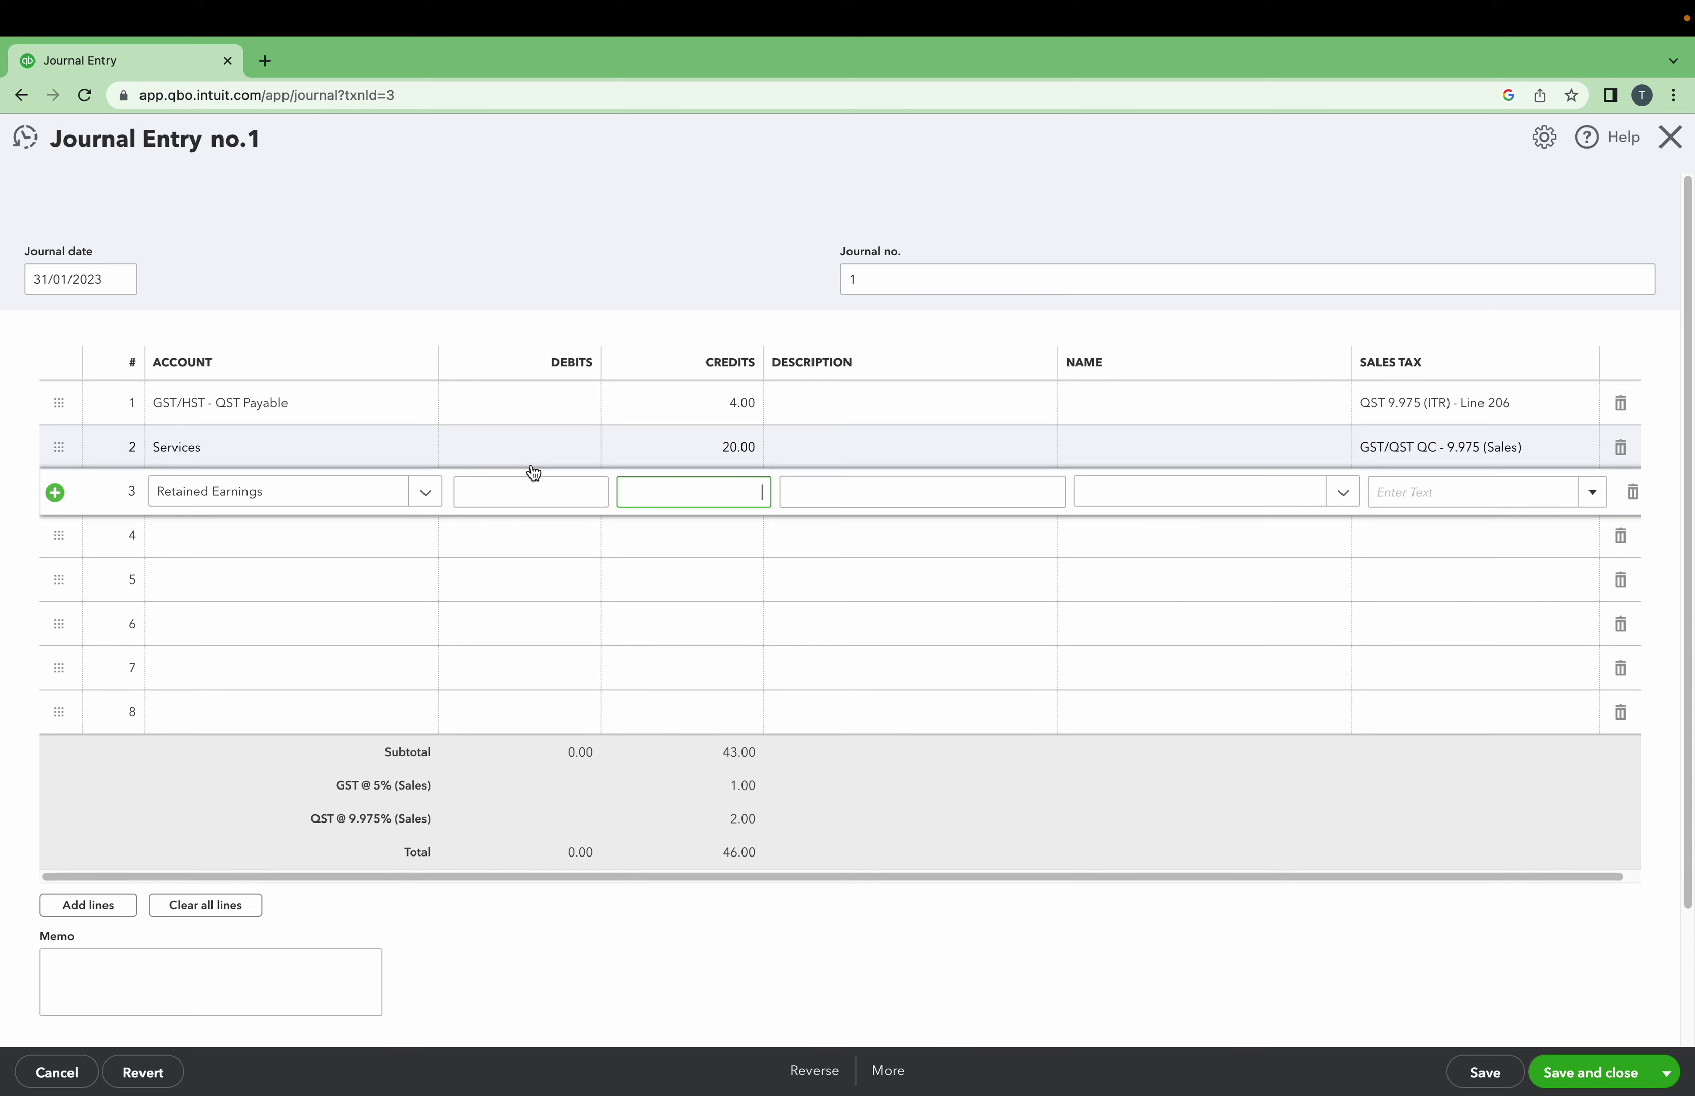
pyautogui.click(534, 492)
pyautogui.click(554, 575)
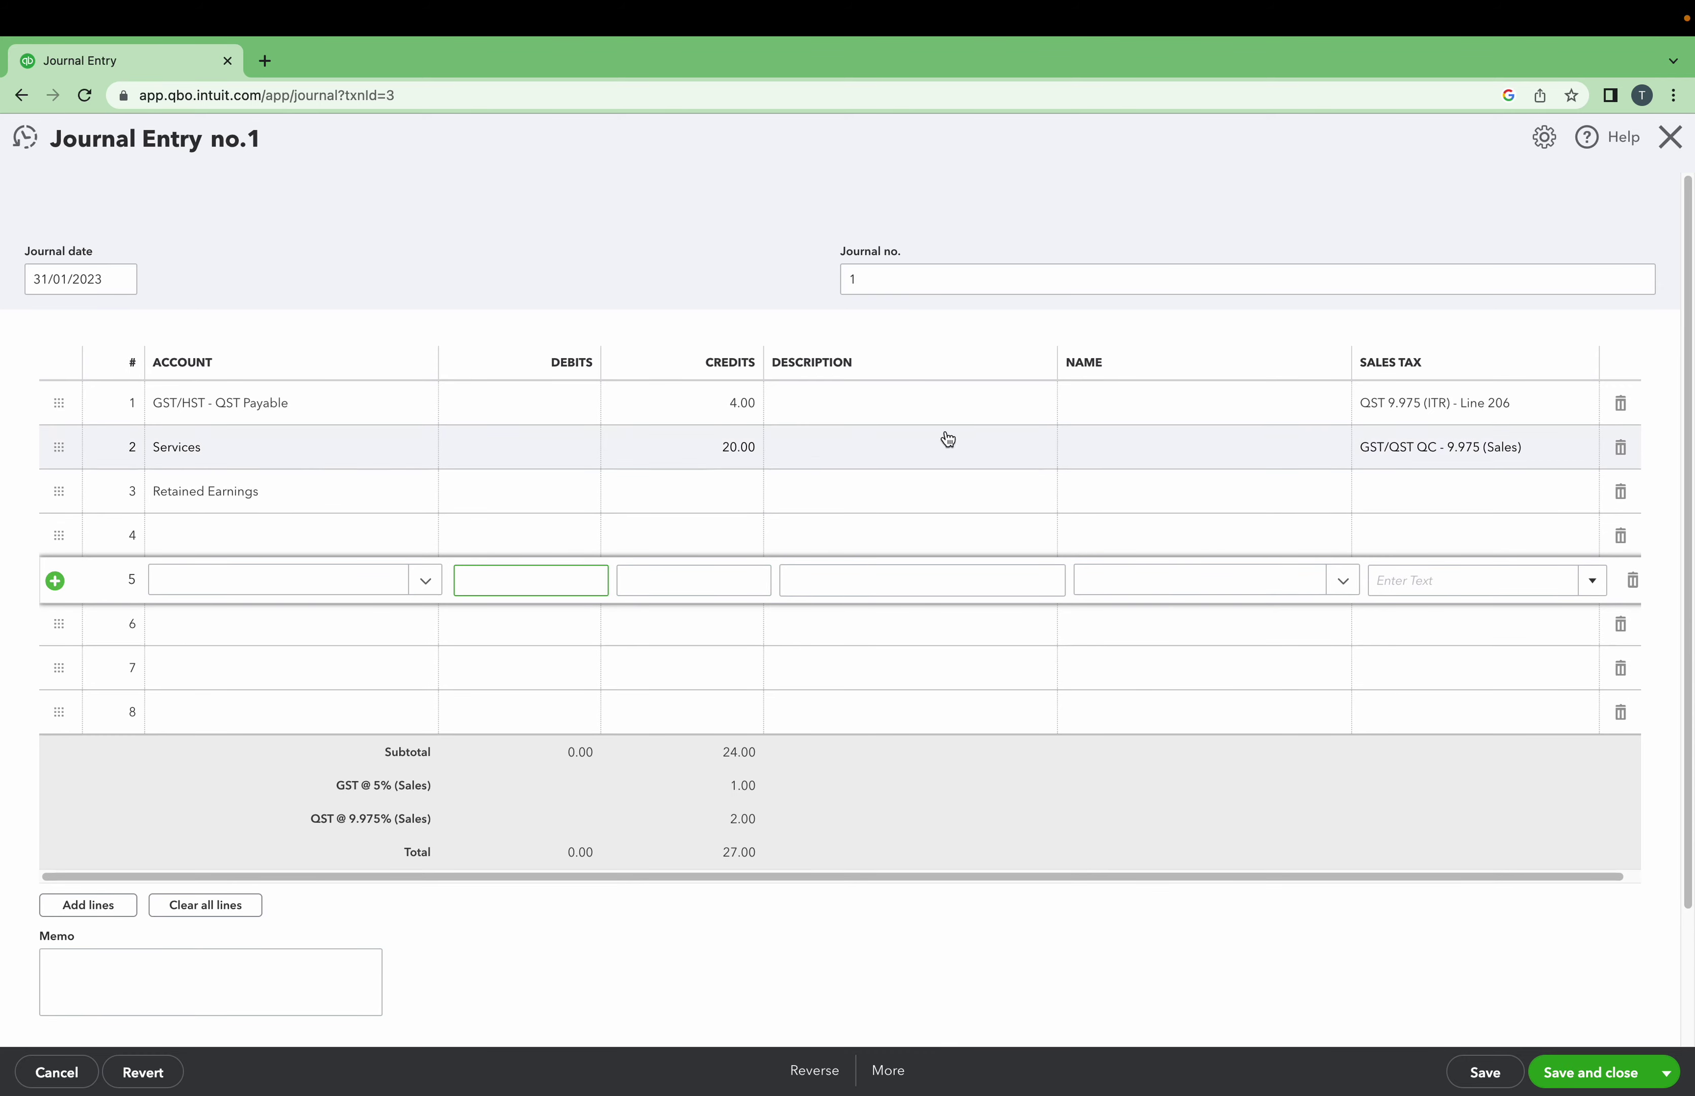
pyautogui.click(1623, 493)
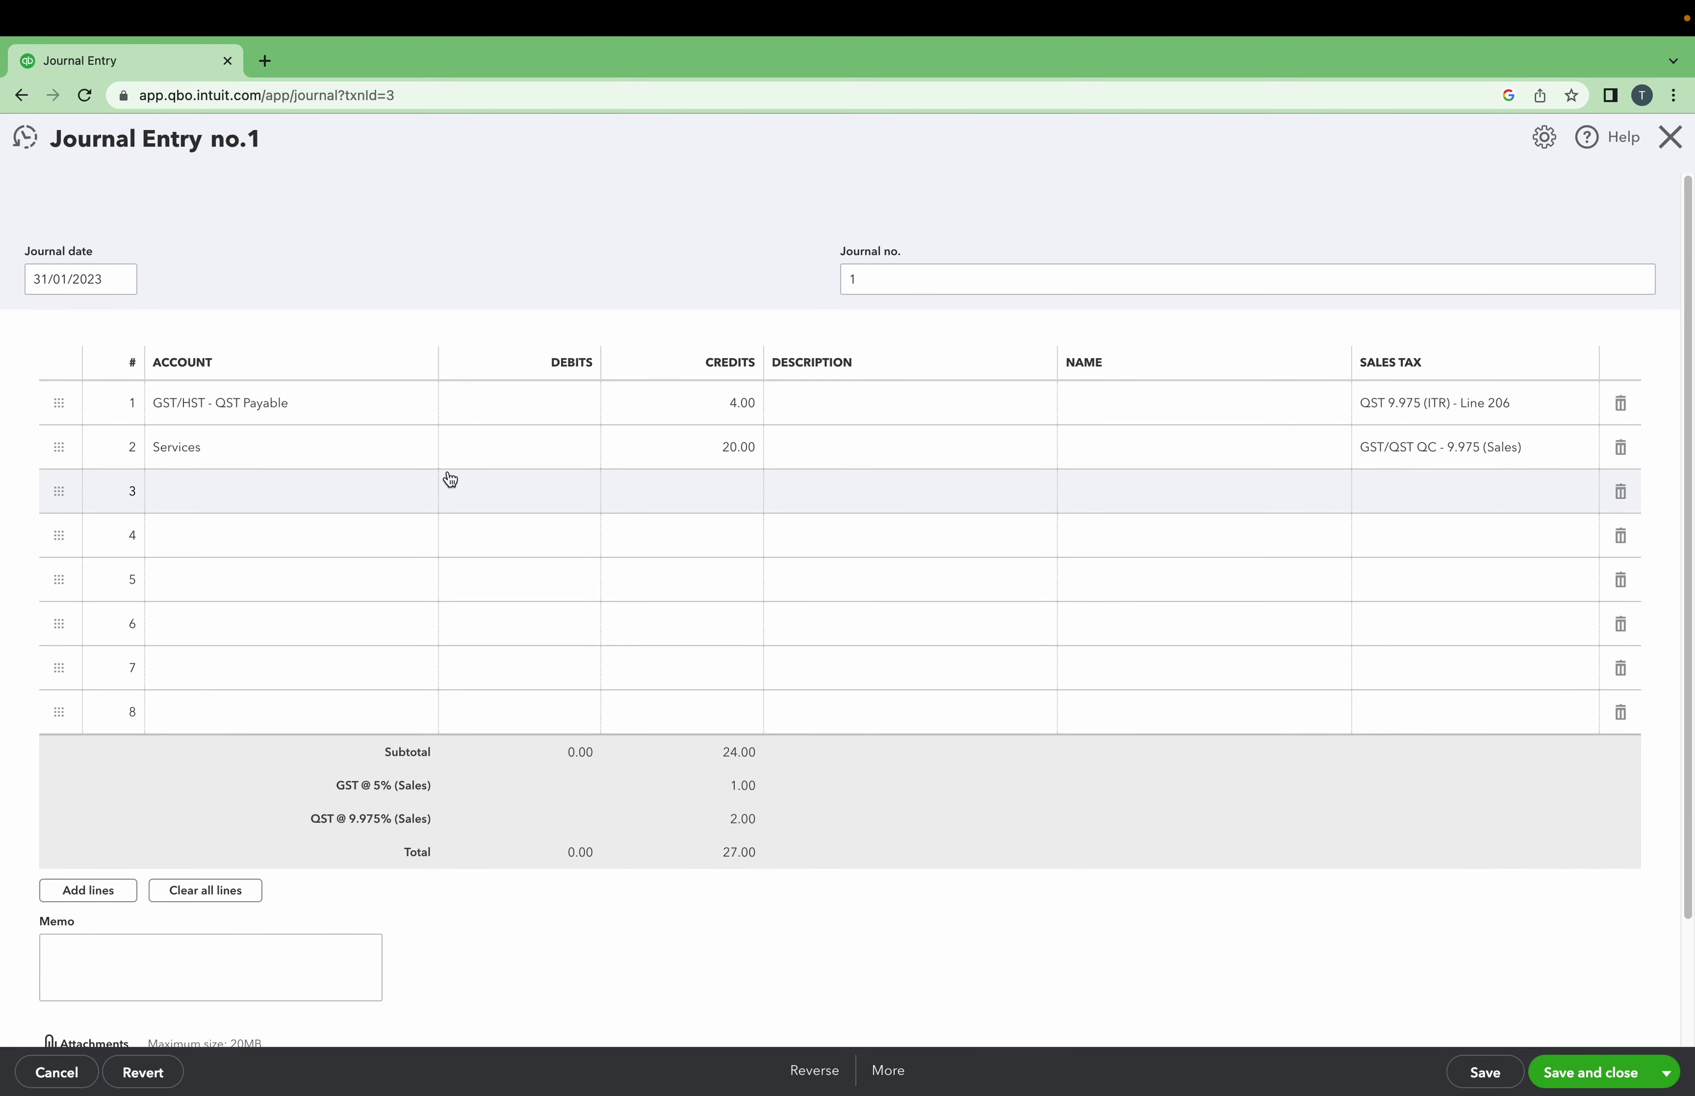
# Add a Retained Earnings line with a 27.00 debit to balance the journal entry, and save and close it.
pyautogui.click(325, 499)
pyautogui.click(425, 493)
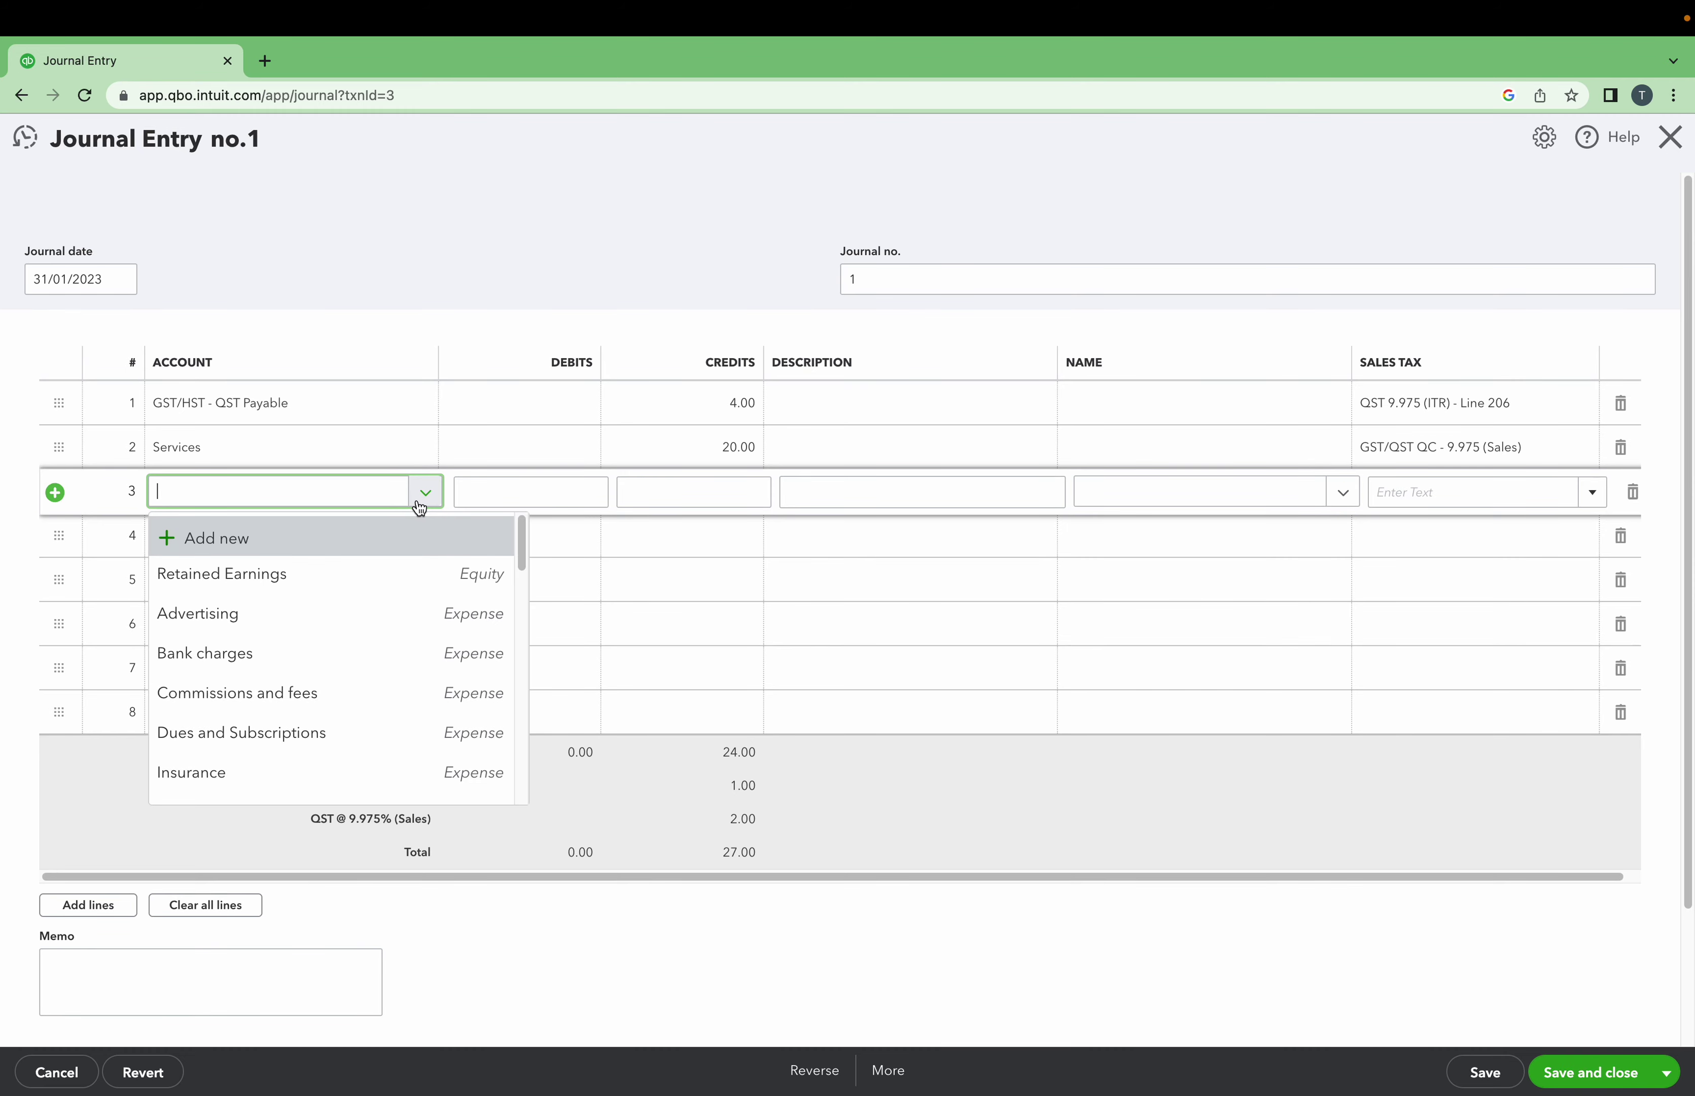
pyautogui.click(404, 577)
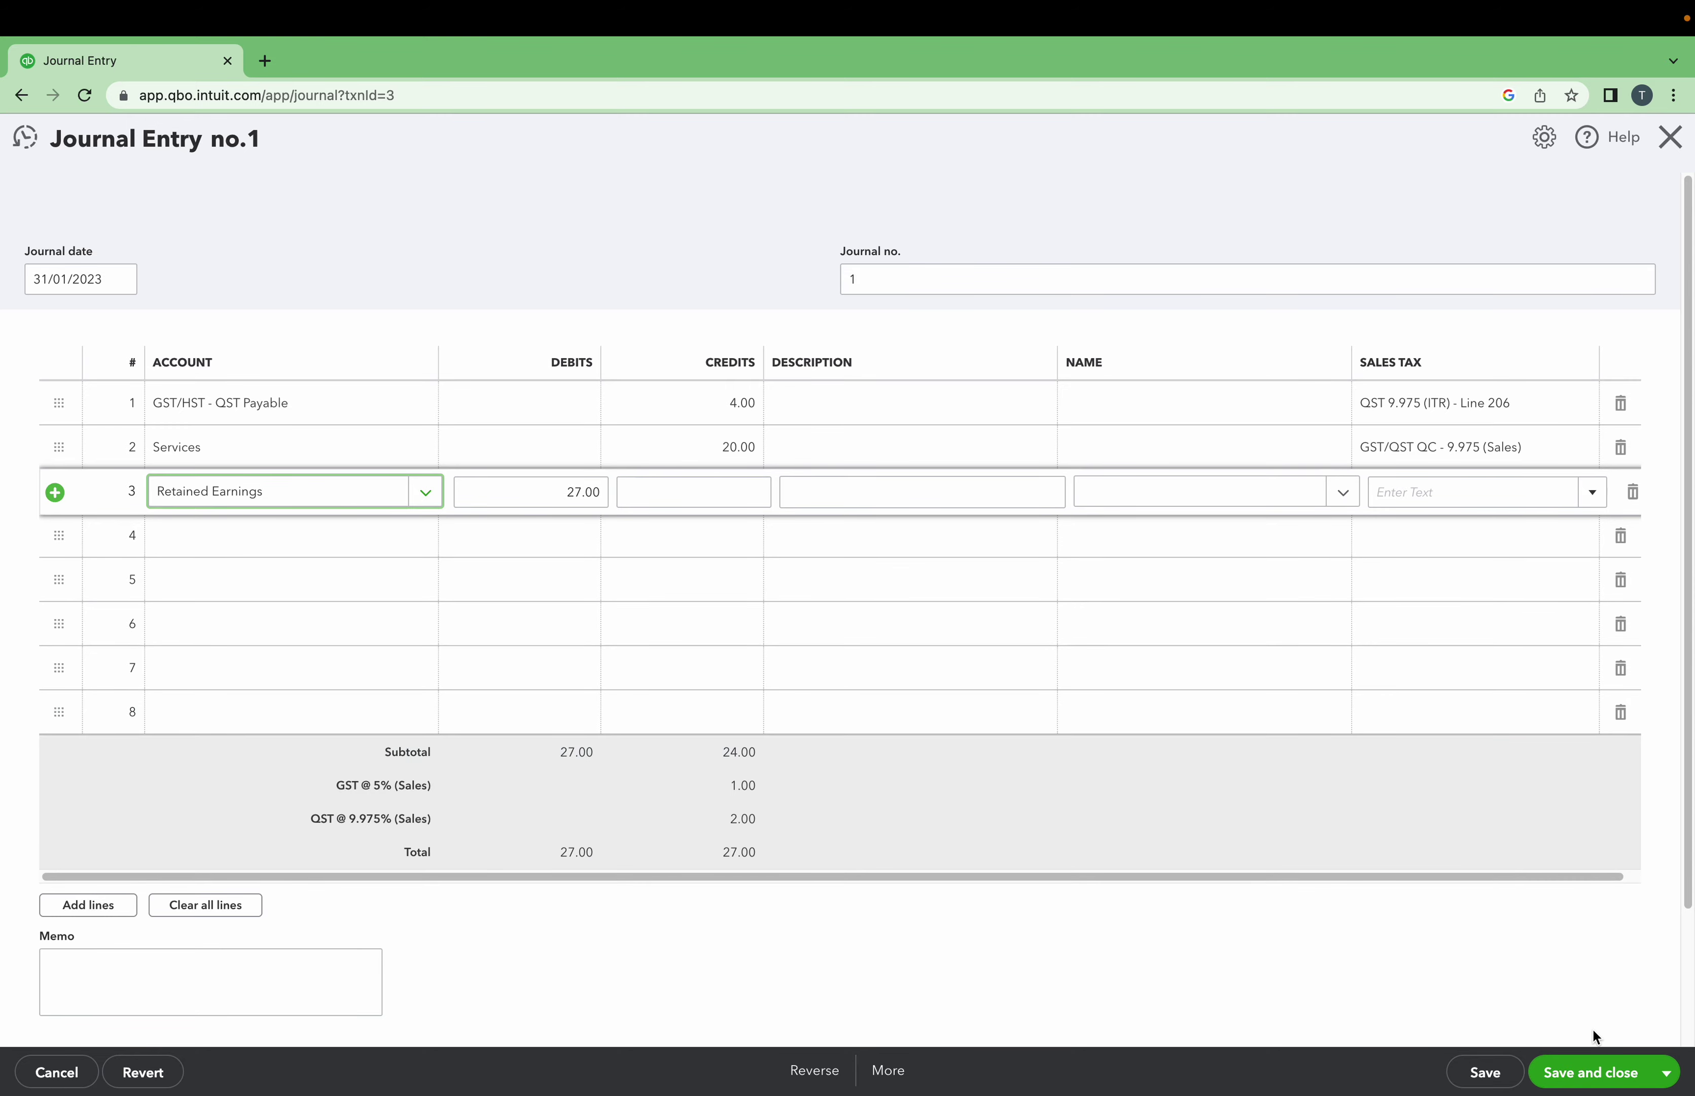
pyautogui.click(1590, 1074)
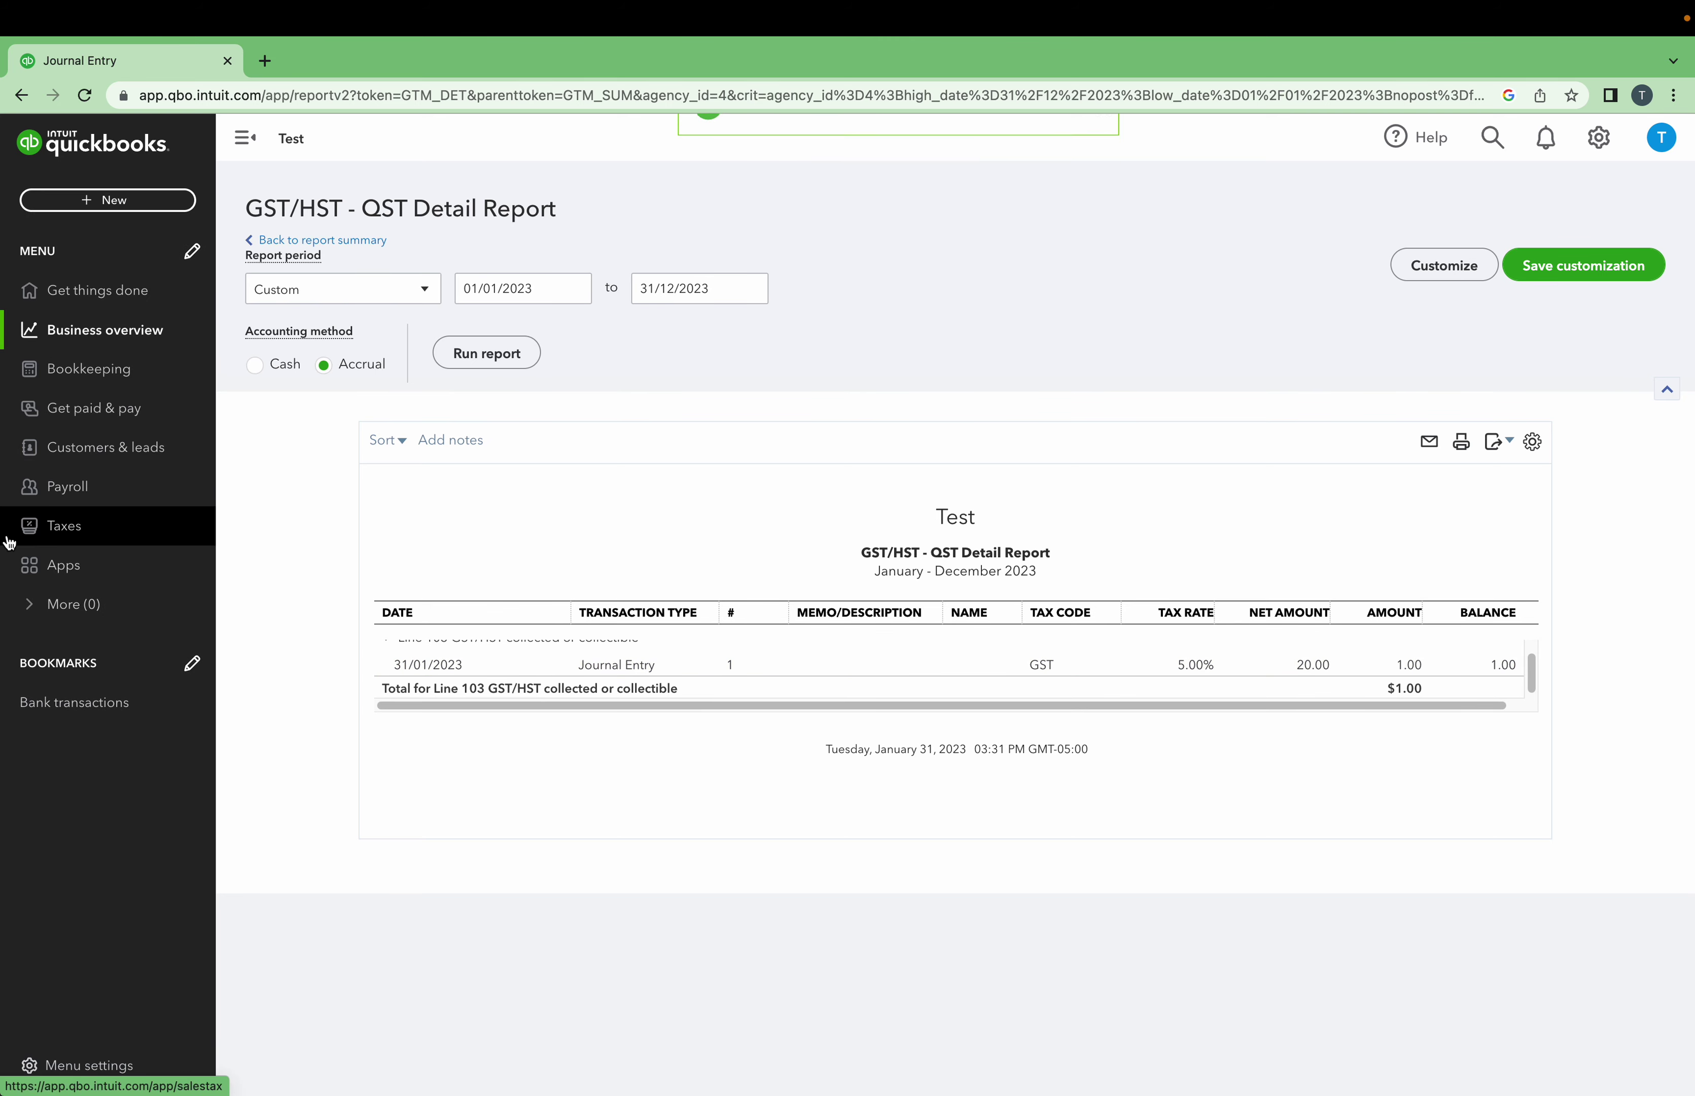
# Prepare the 2023 GST/HST - QST return and view the detail report for the Line 106 input tax credits.
pyautogui.click(52, 522)
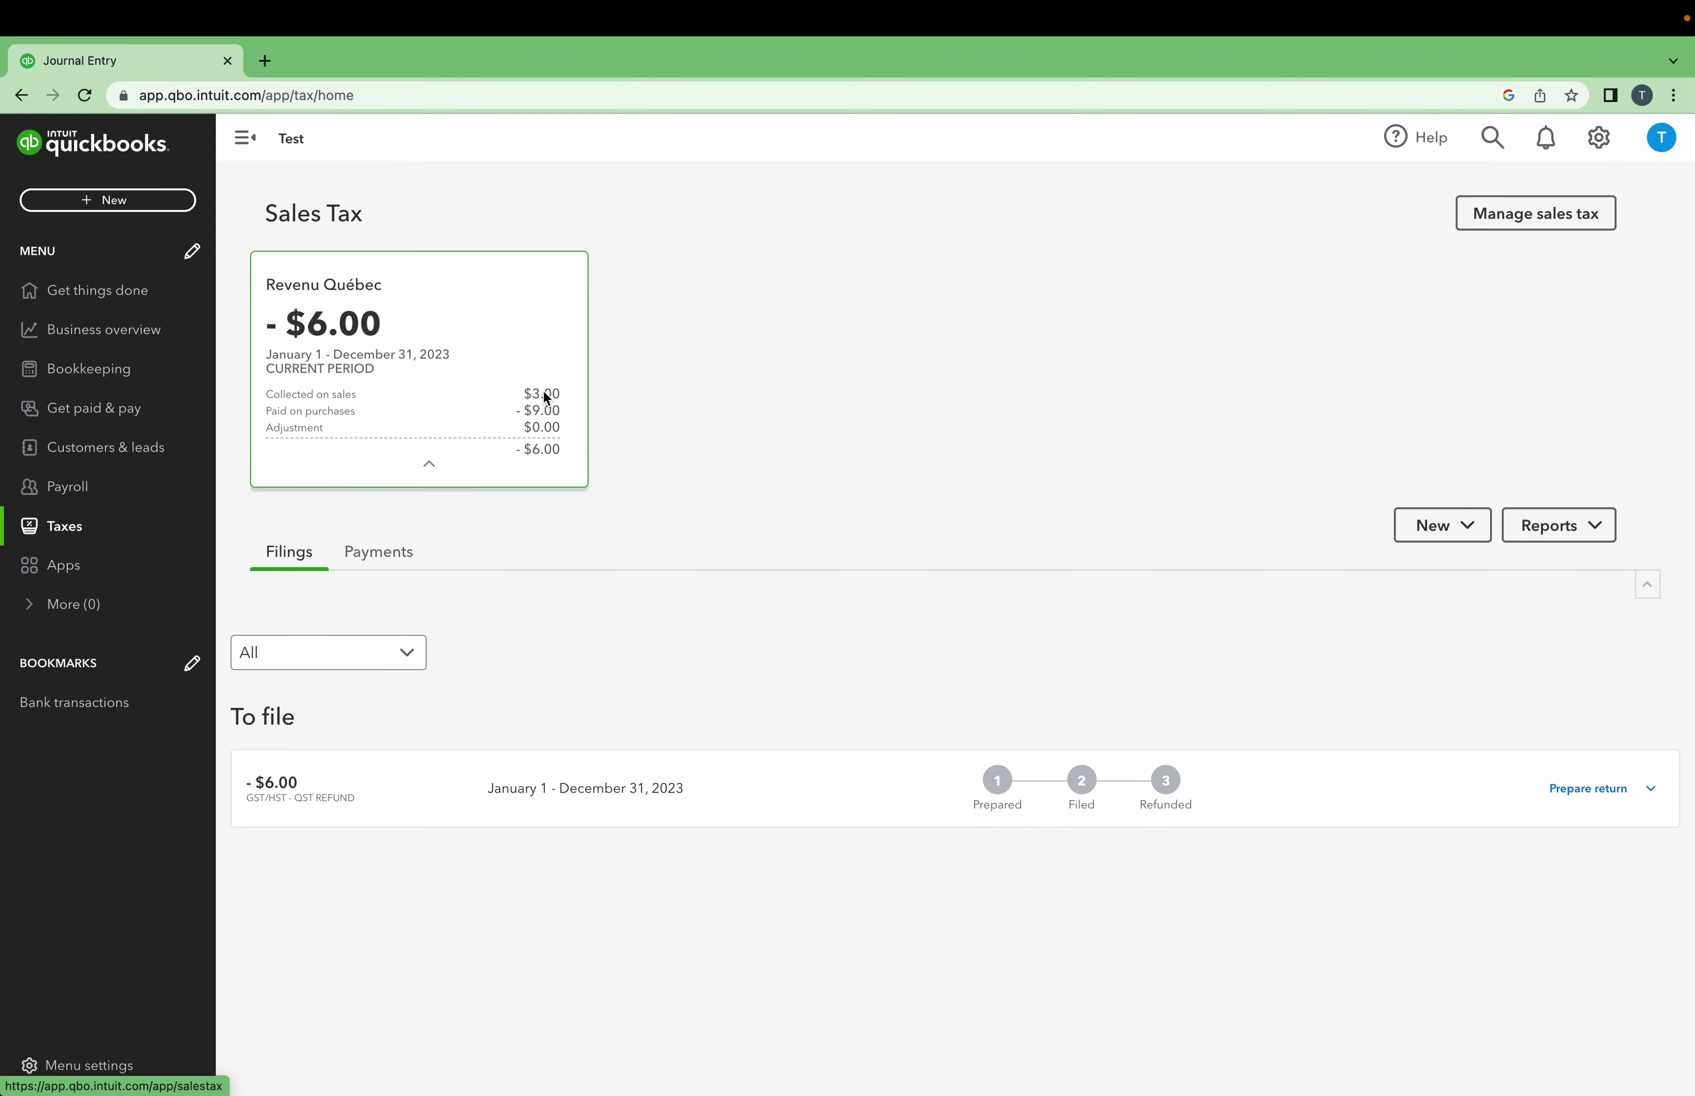
pyautogui.click(1569, 797)
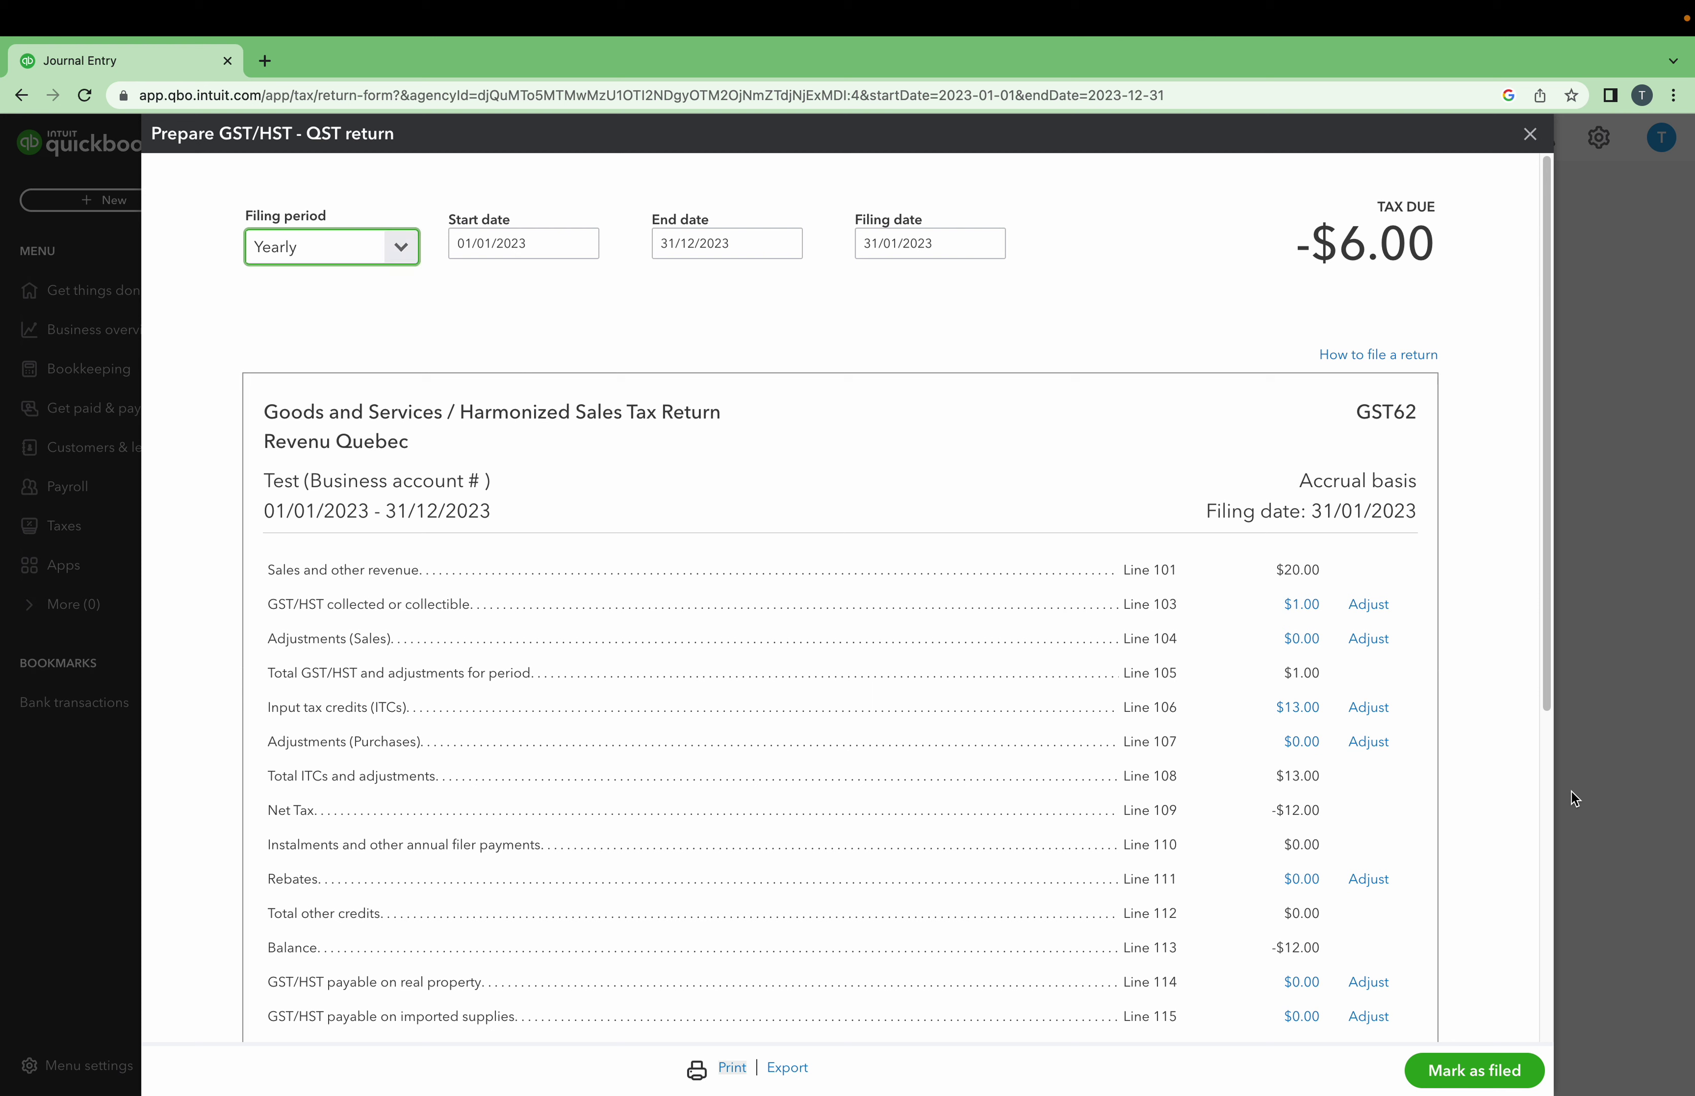
pyautogui.click(1308, 716)
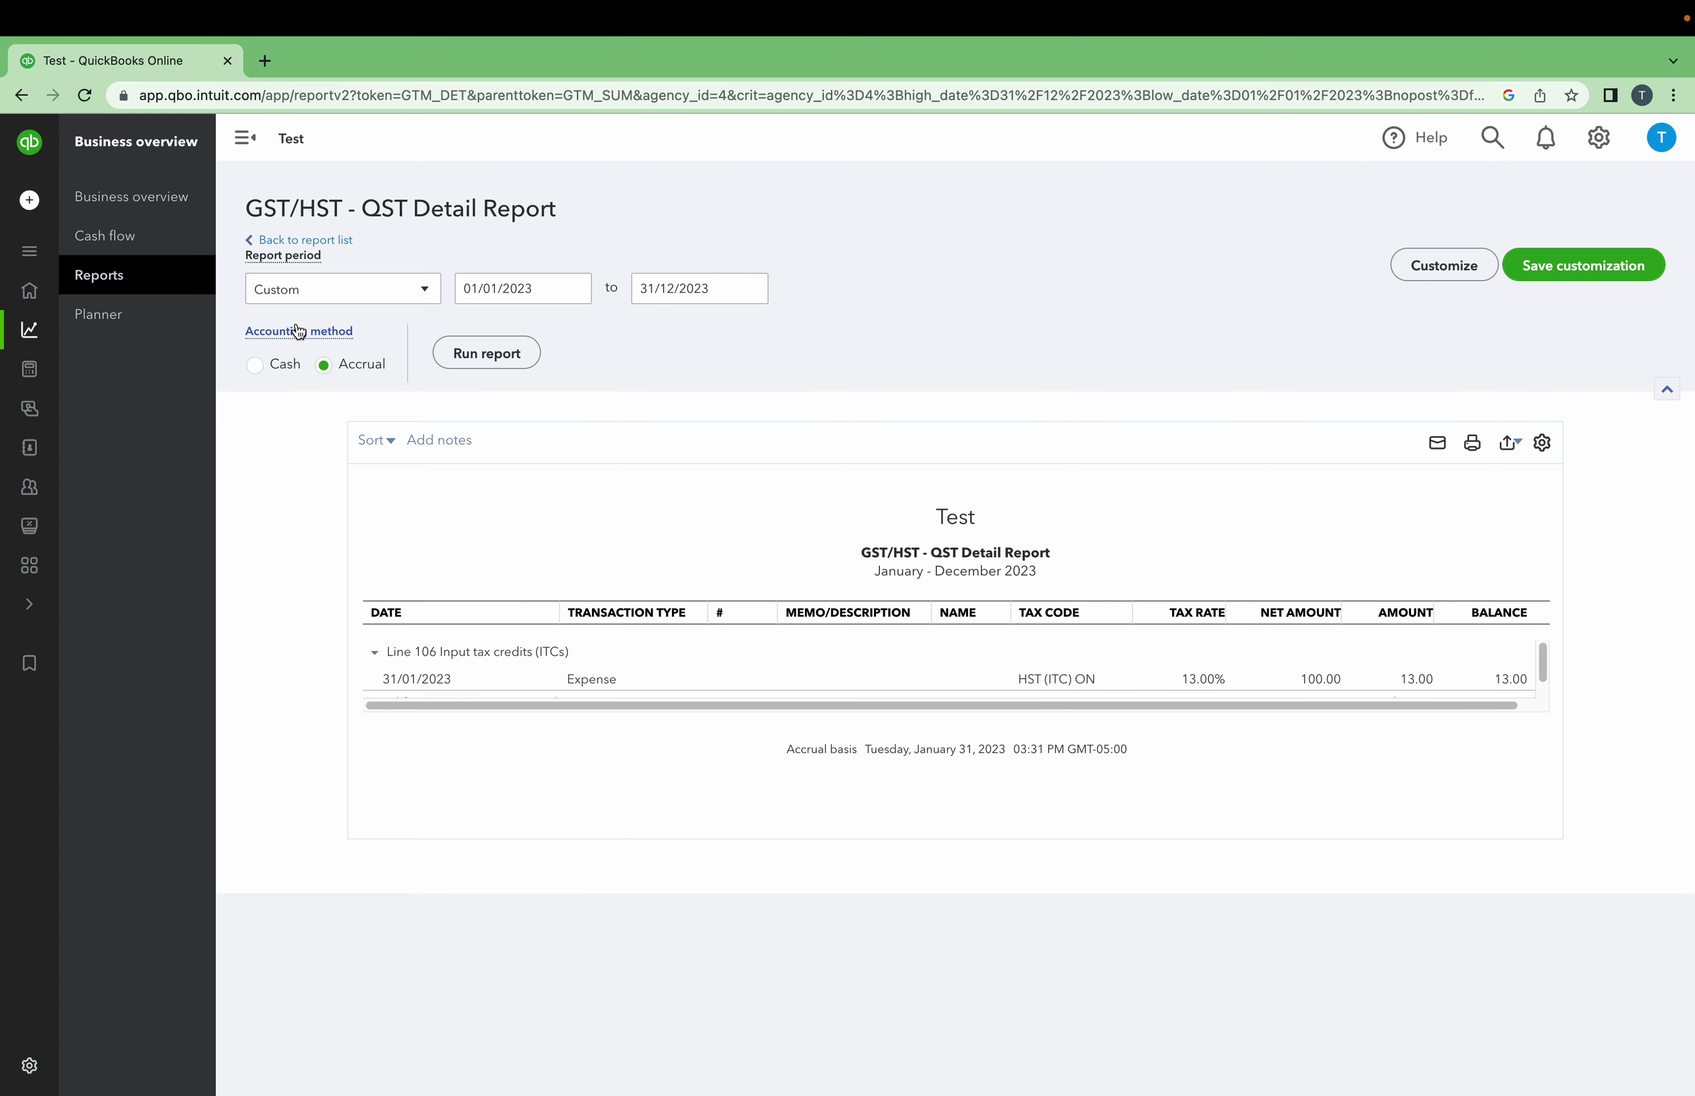
# Reopen Journal Entry 1 from the recent transactions and change the GST/HST - QST Payable line to a 4.00 debit.
pyautogui.click(1495, 153)
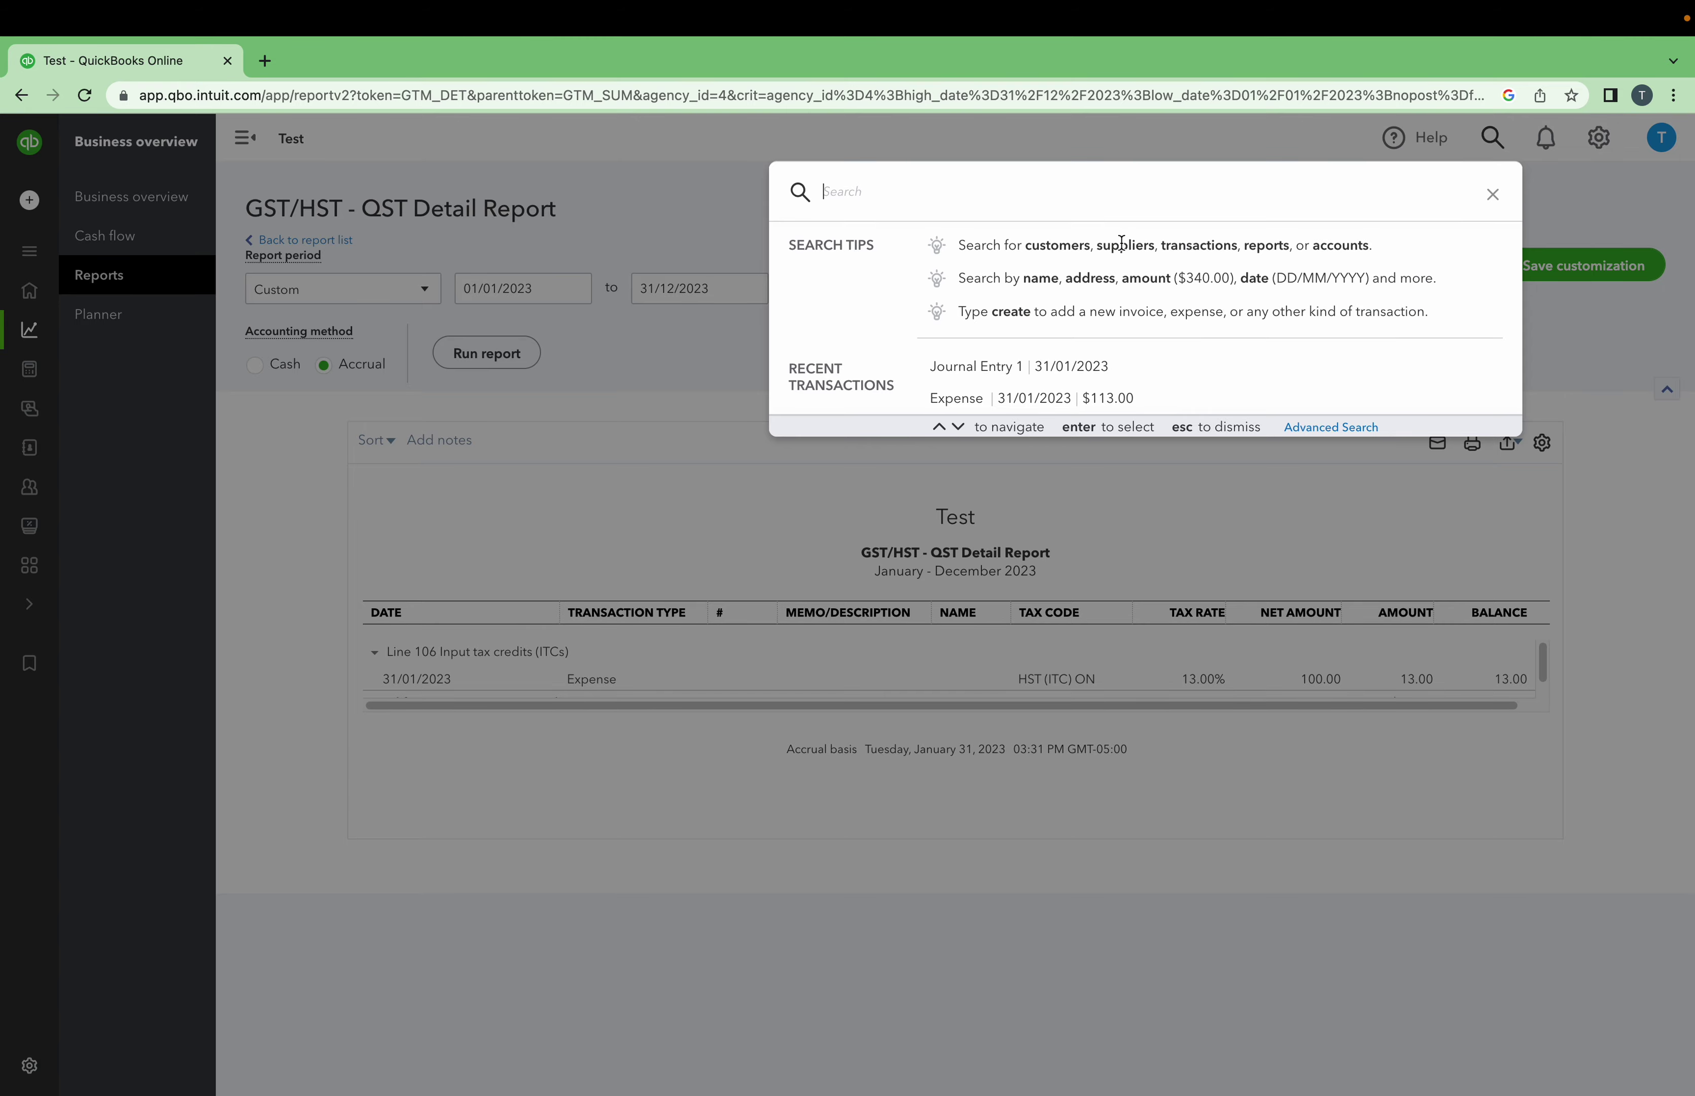
pyautogui.click(1005, 371)
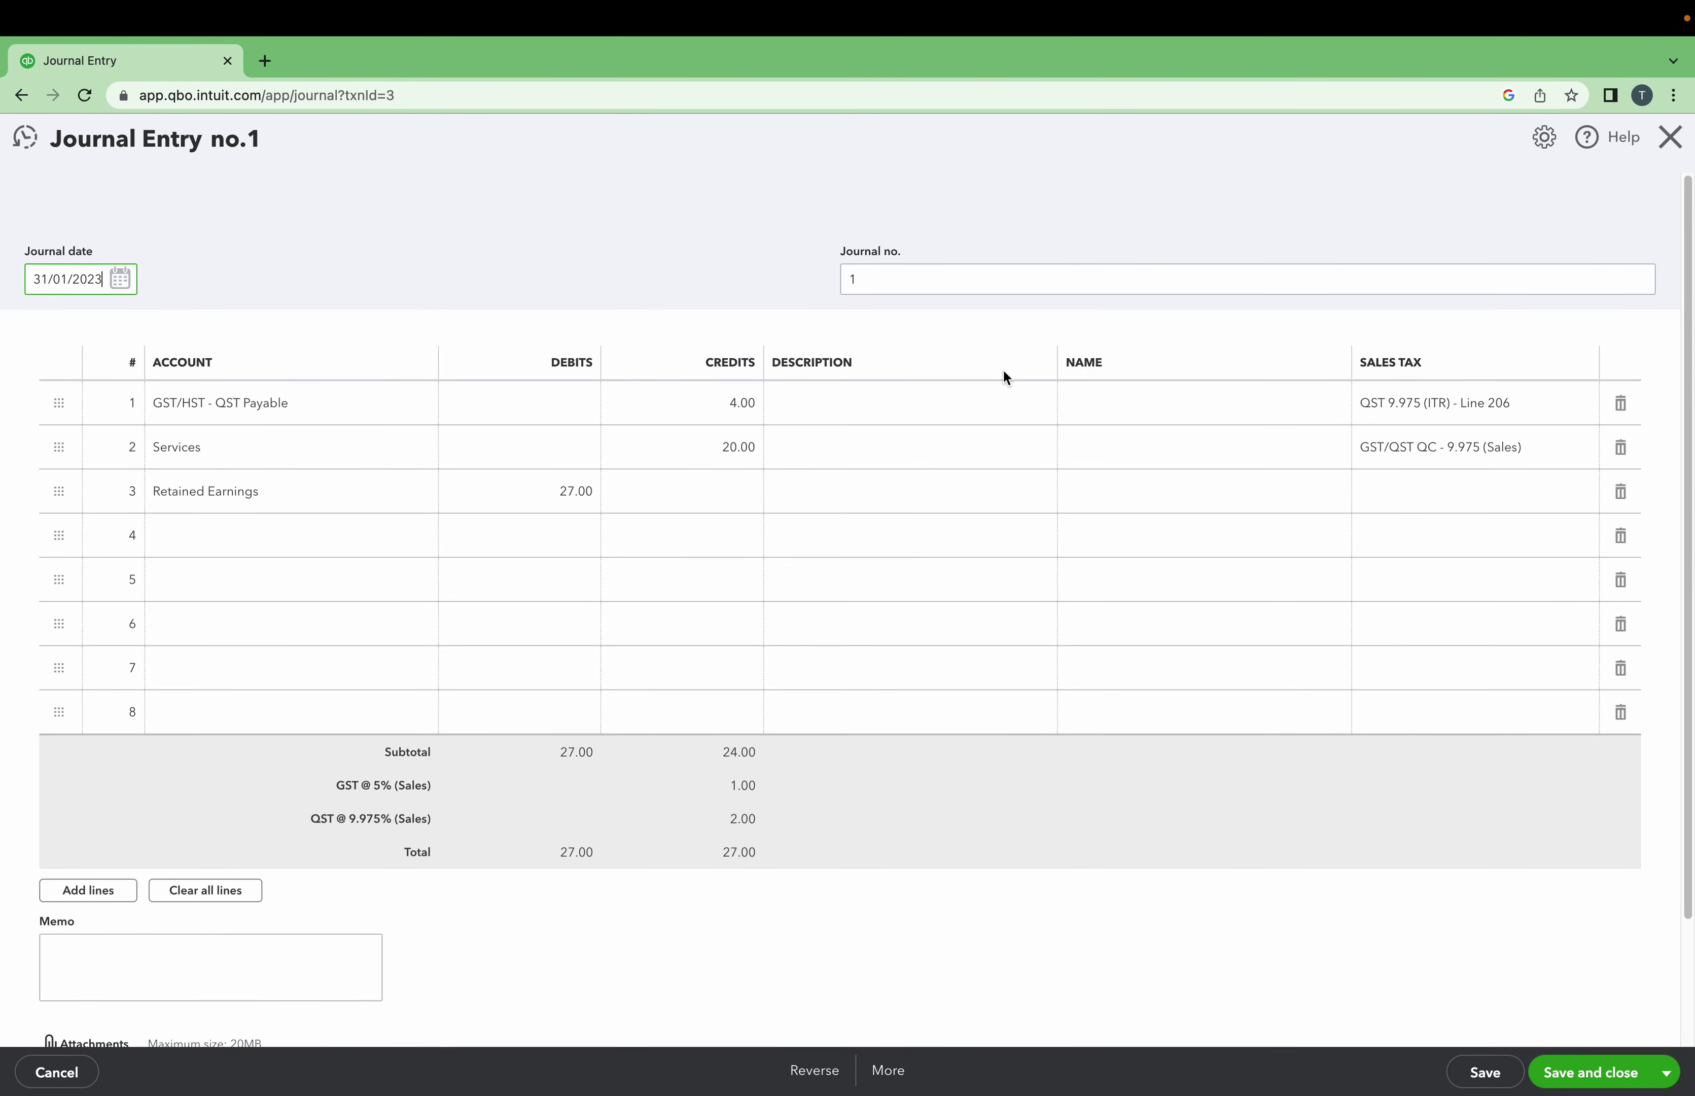
pyautogui.click(558, 402)
pyautogui.write('4')
pyautogui.click(730, 403)
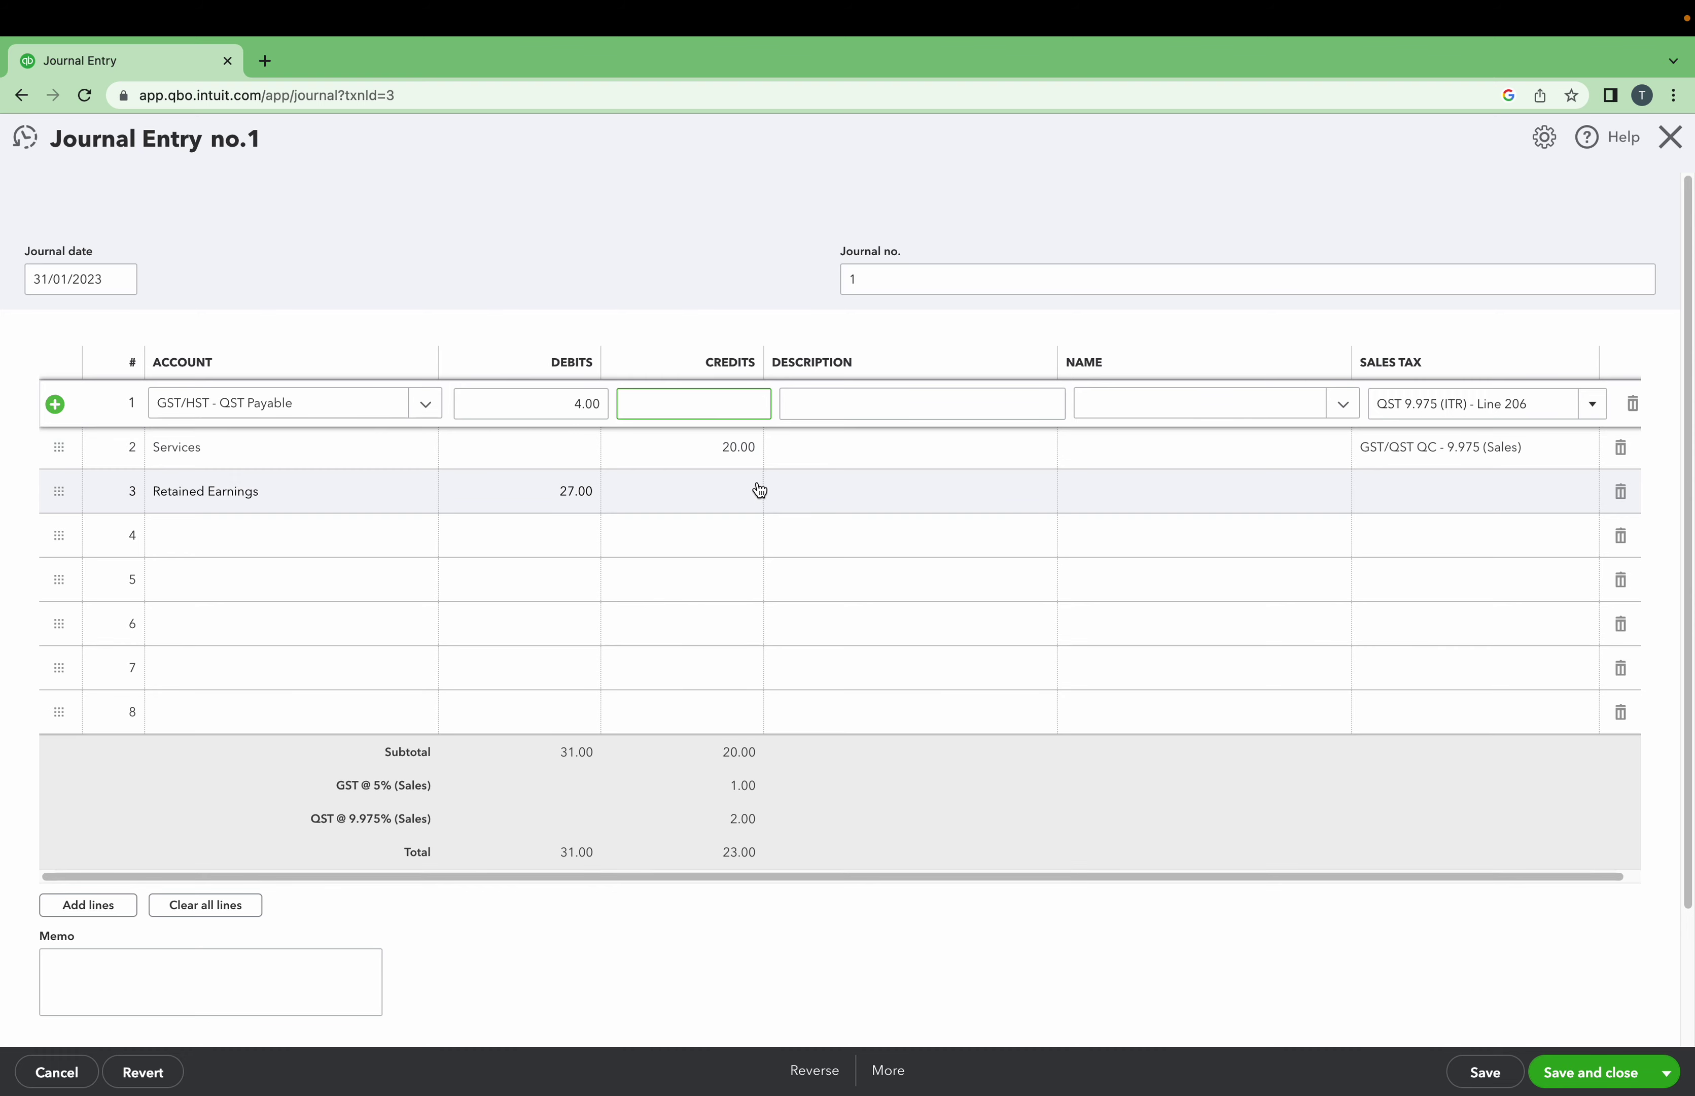
# Reduce the Retained Earnings debit by 4 to 23.00.
pyautogui.click(762, 509)
pyautogui.click(572, 491)
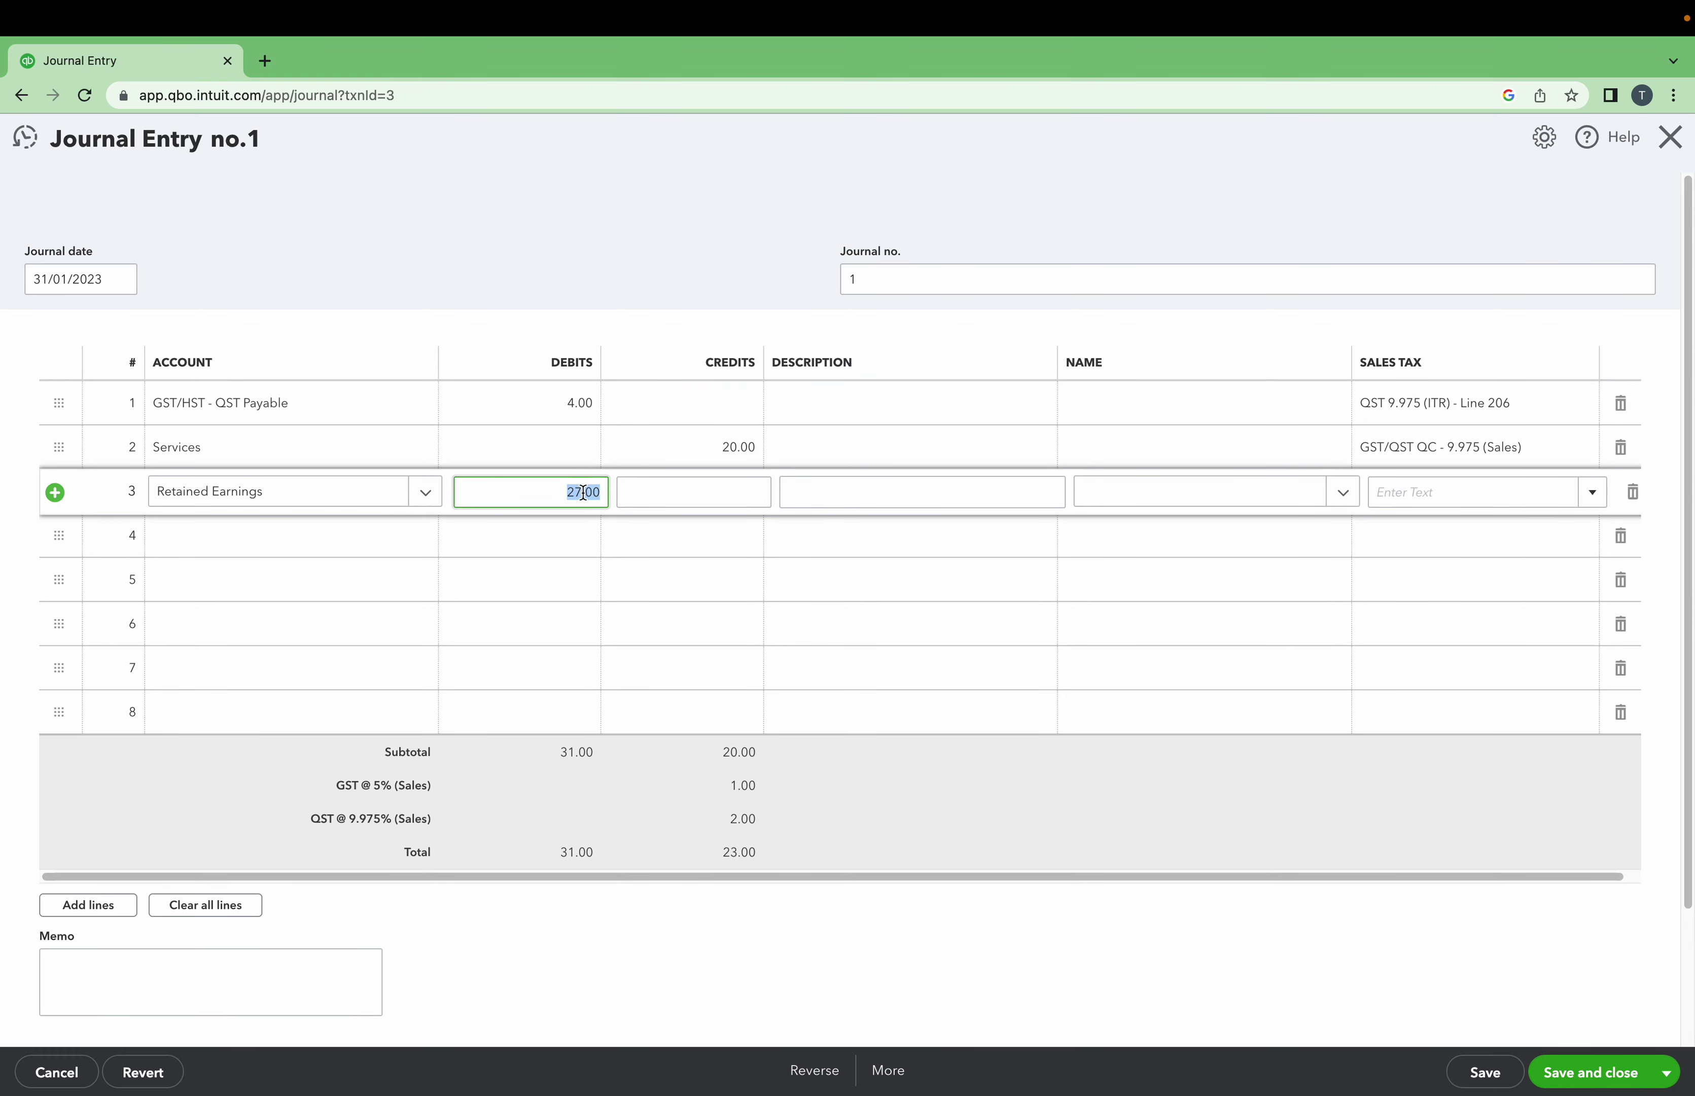
pyautogui.press('Right')
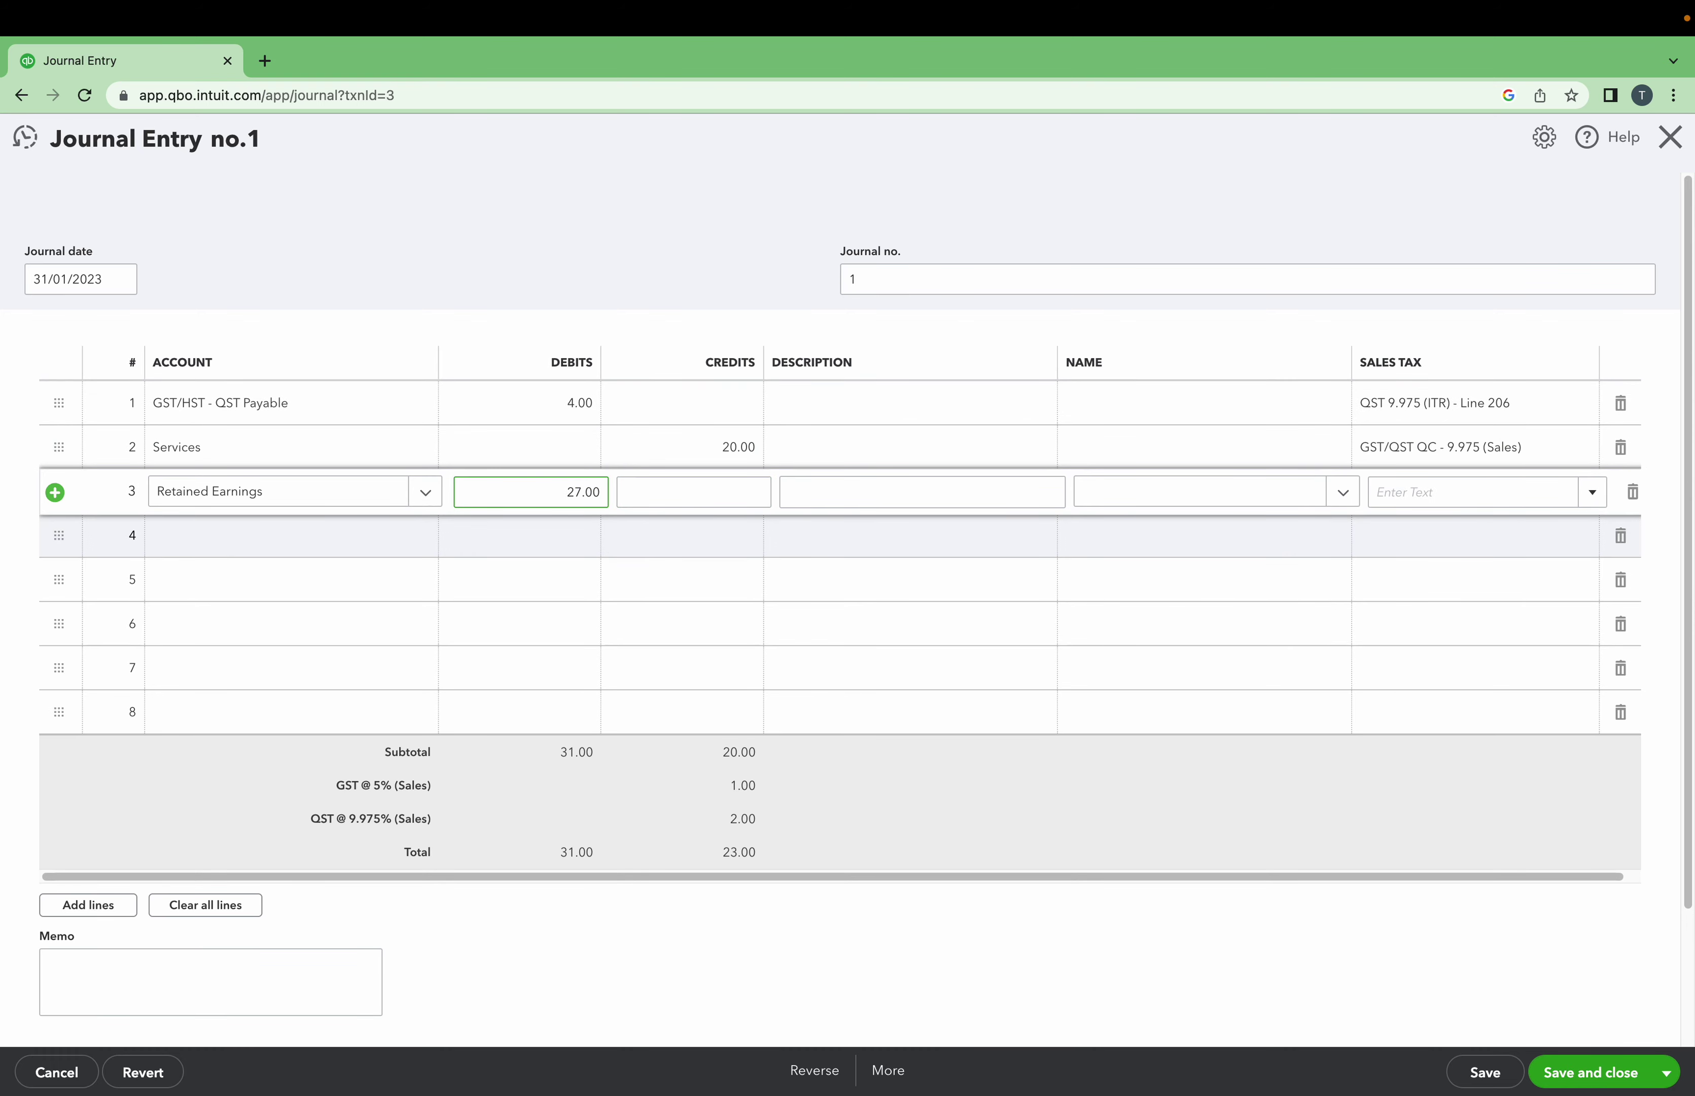
pyautogui.write('-4')
pyautogui.click(604, 599)
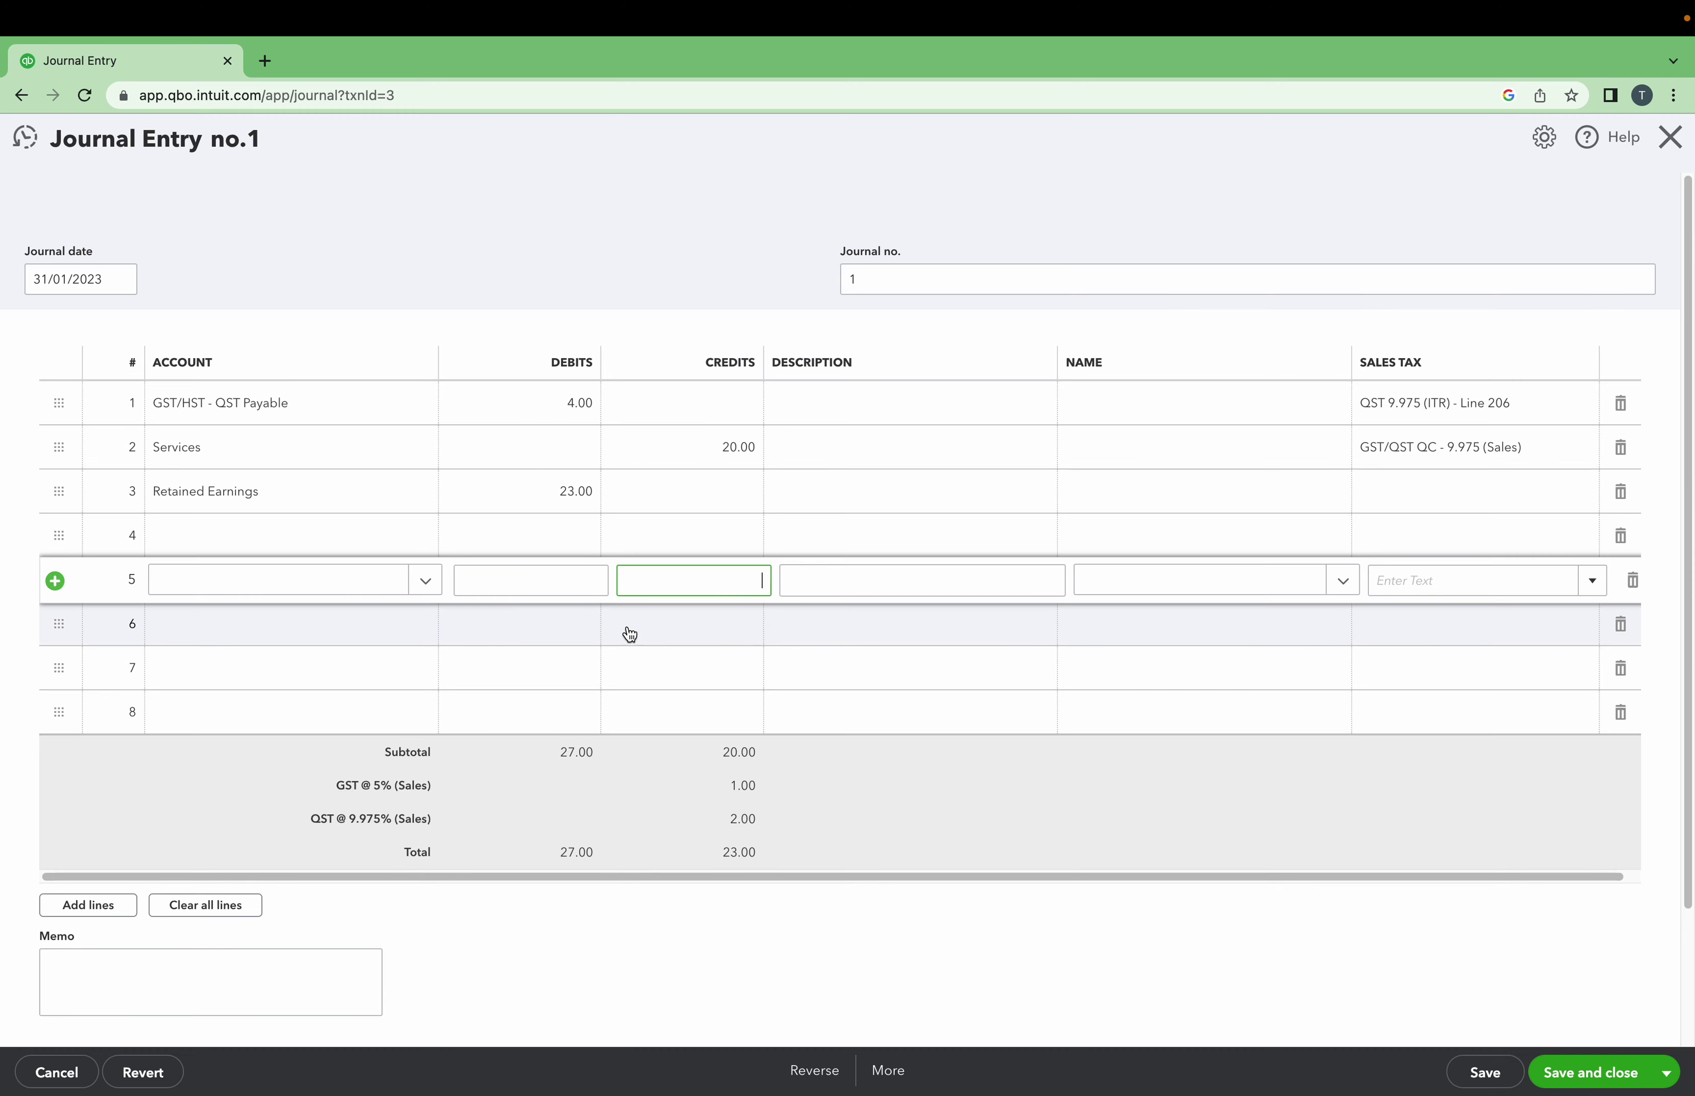
pyautogui.click(569, 534)
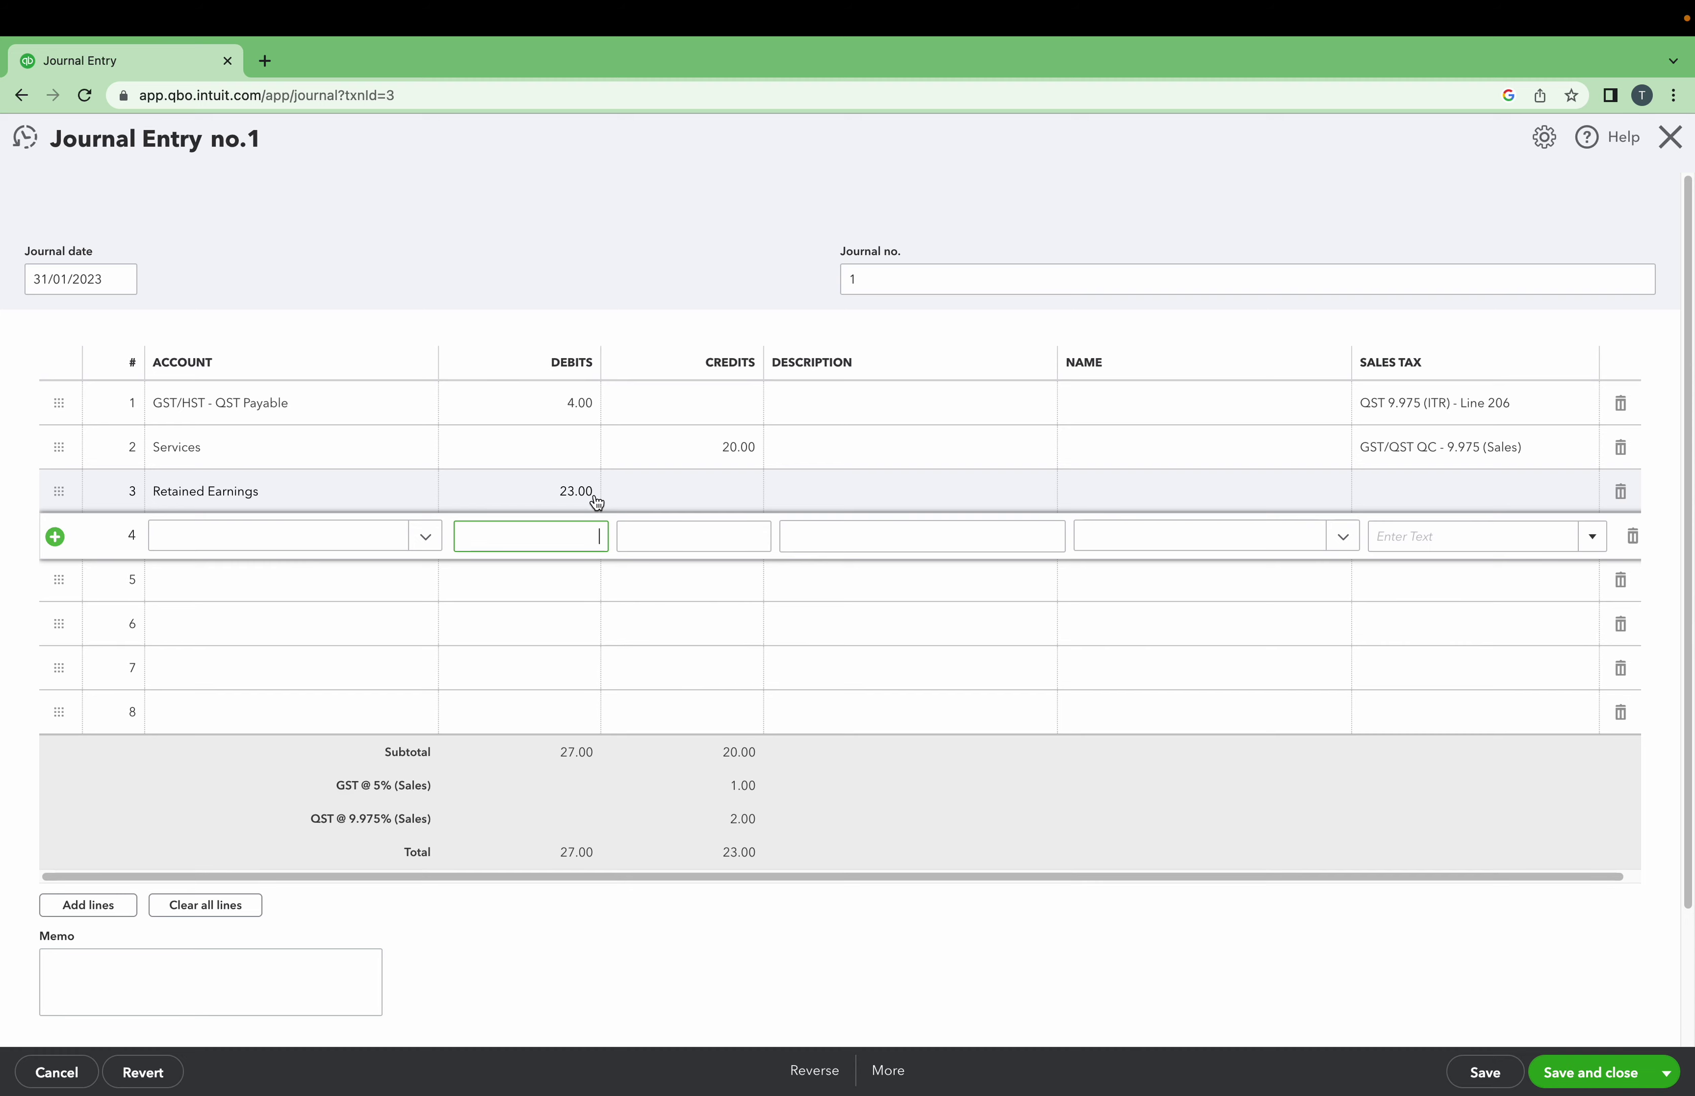
# Replace the Retained Earnings line with a new one balancing the entry at a 19.00 debit, and save and close it.
pyautogui.click(1622, 492)
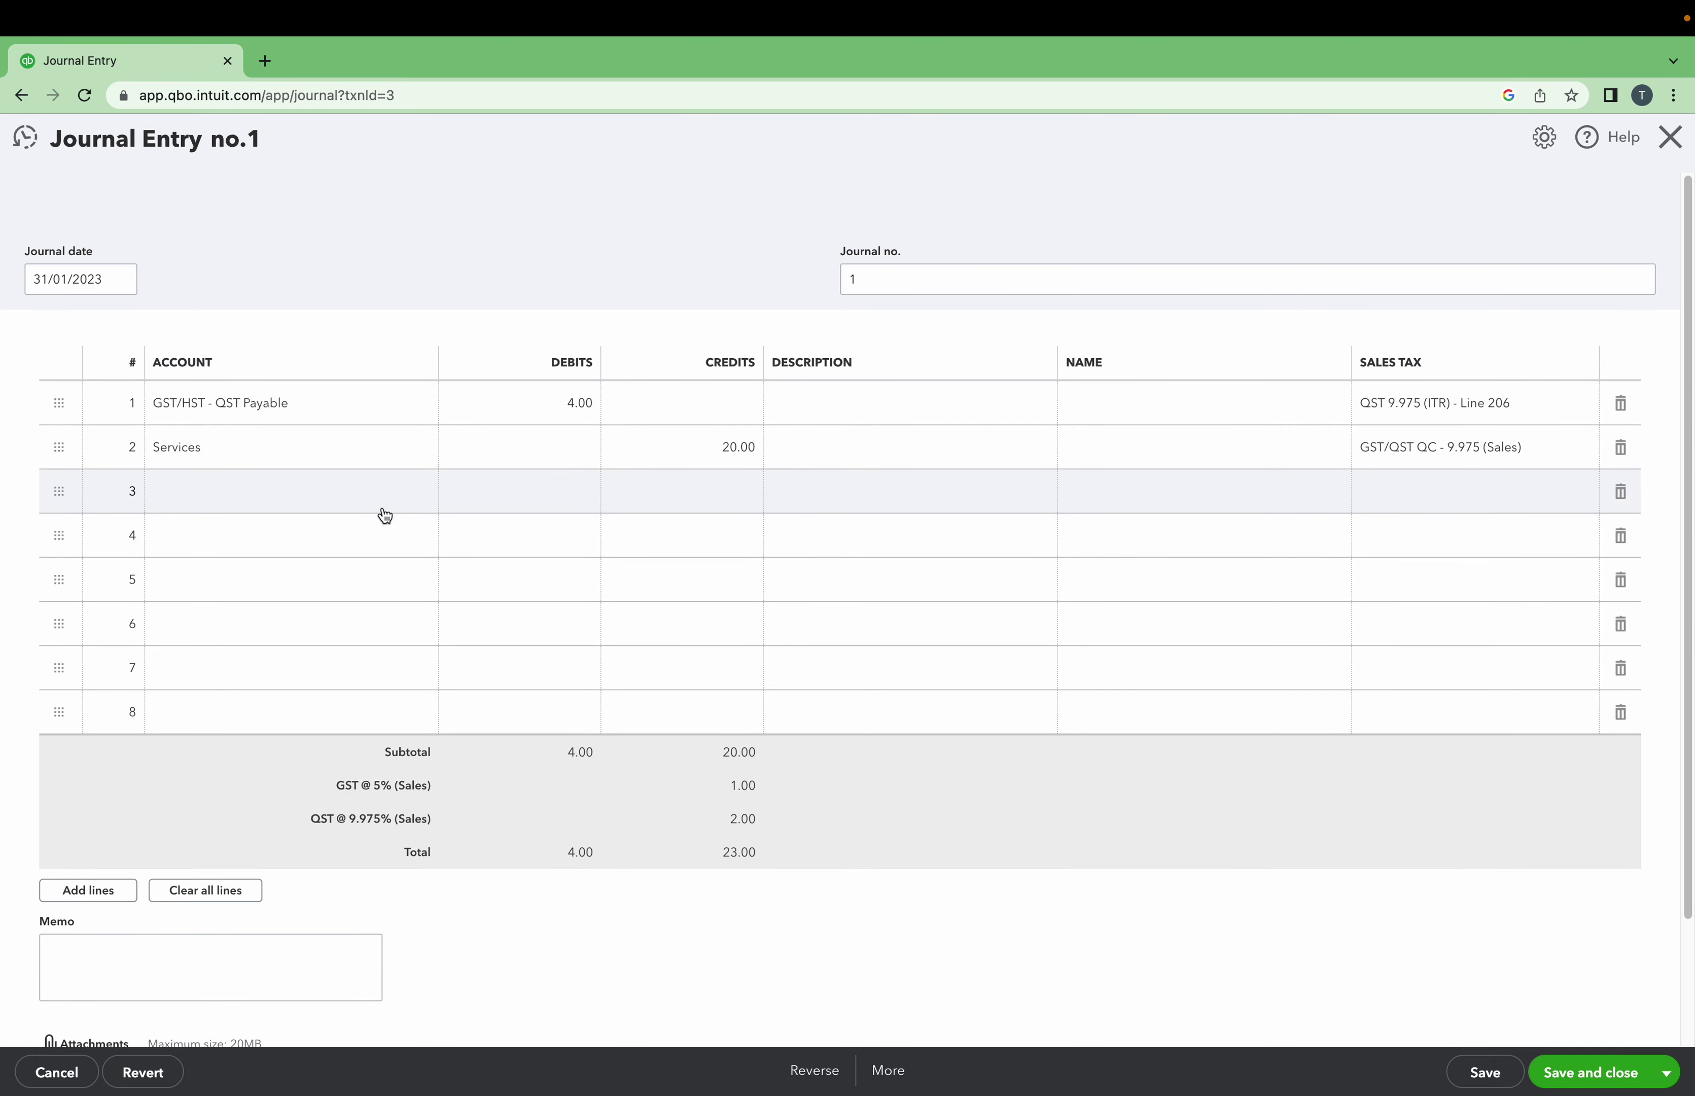
pyautogui.click(367, 493)
pyautogui.click(425, 493)
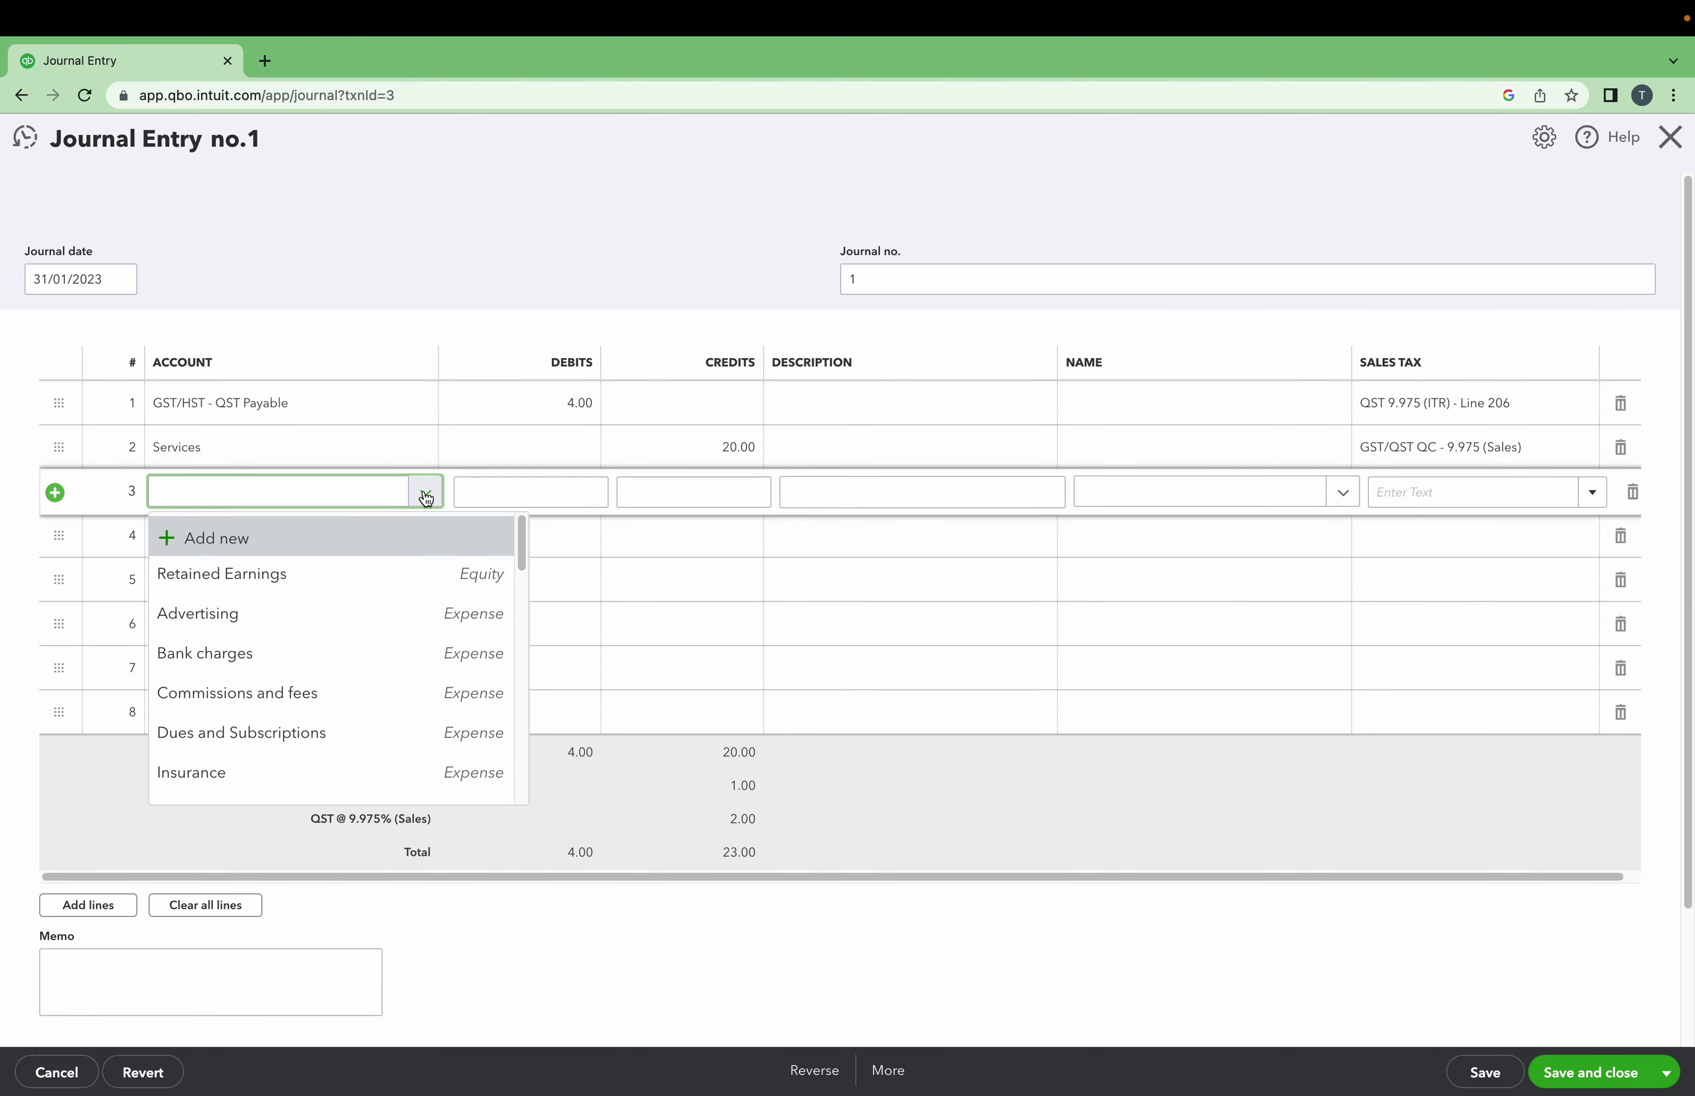
pyautogui.click(398, 575)
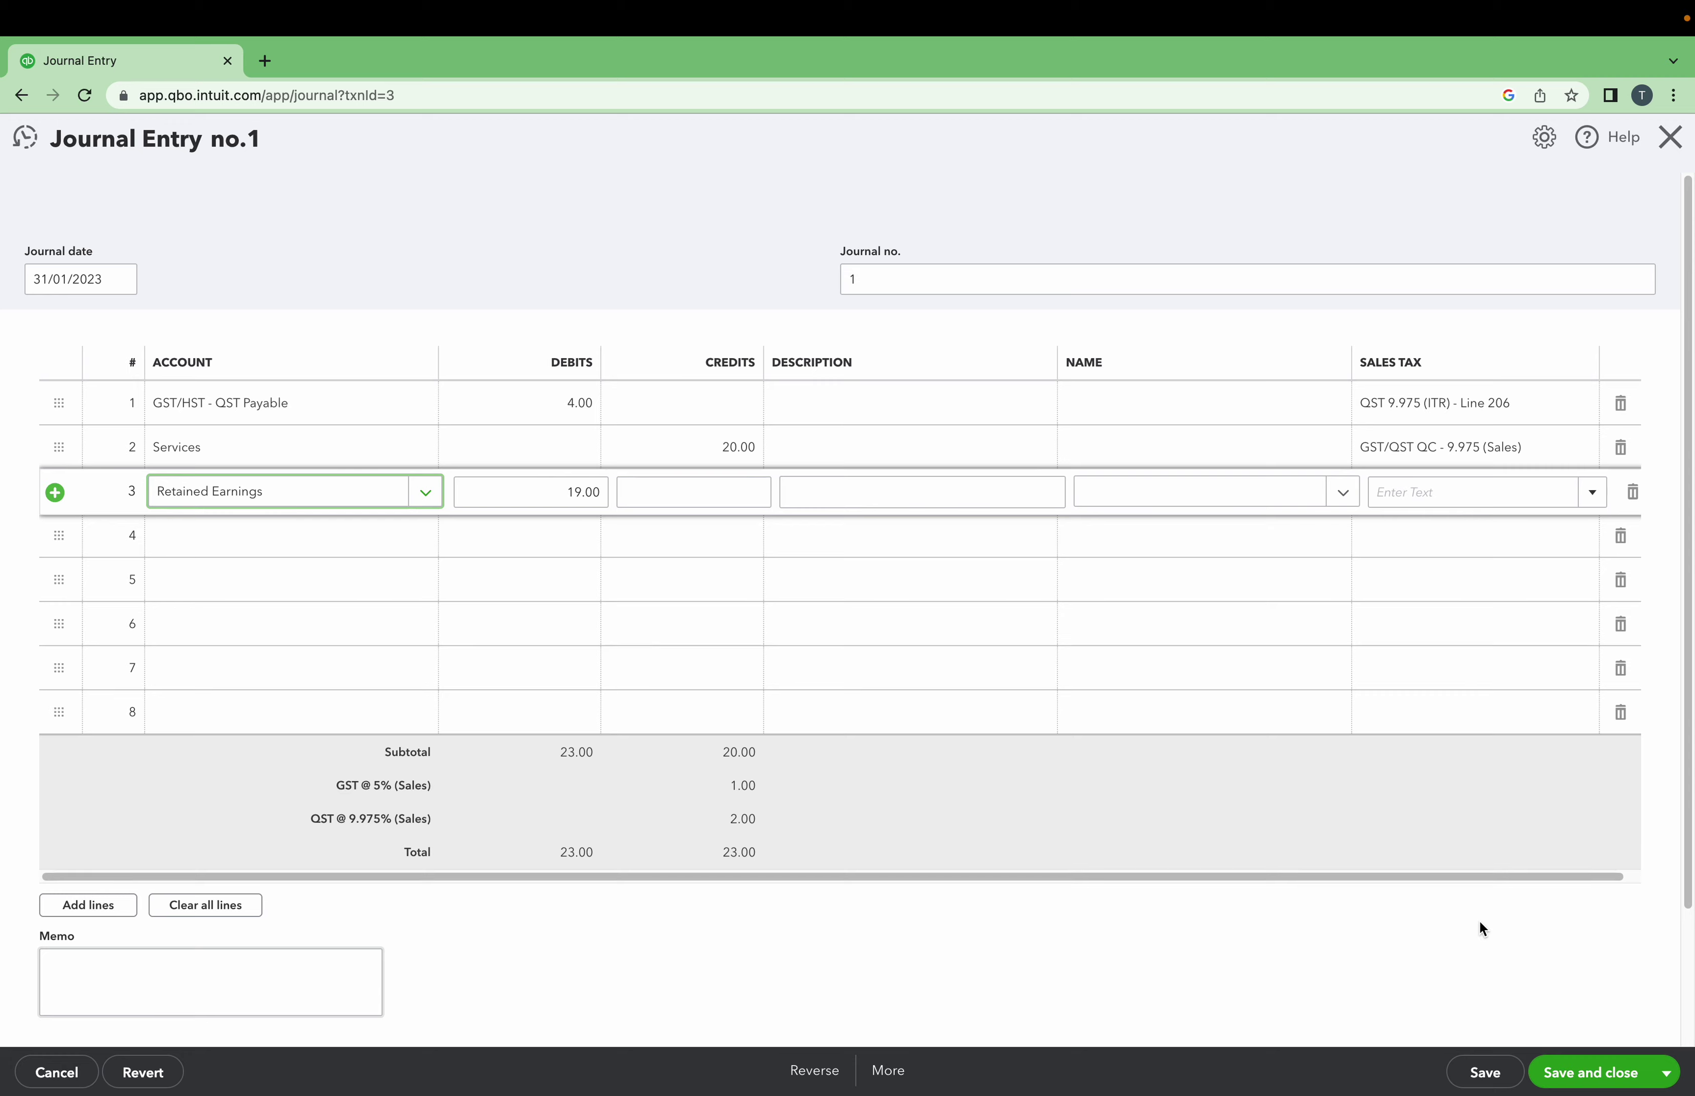
pyautogui.click(1590, 1084)
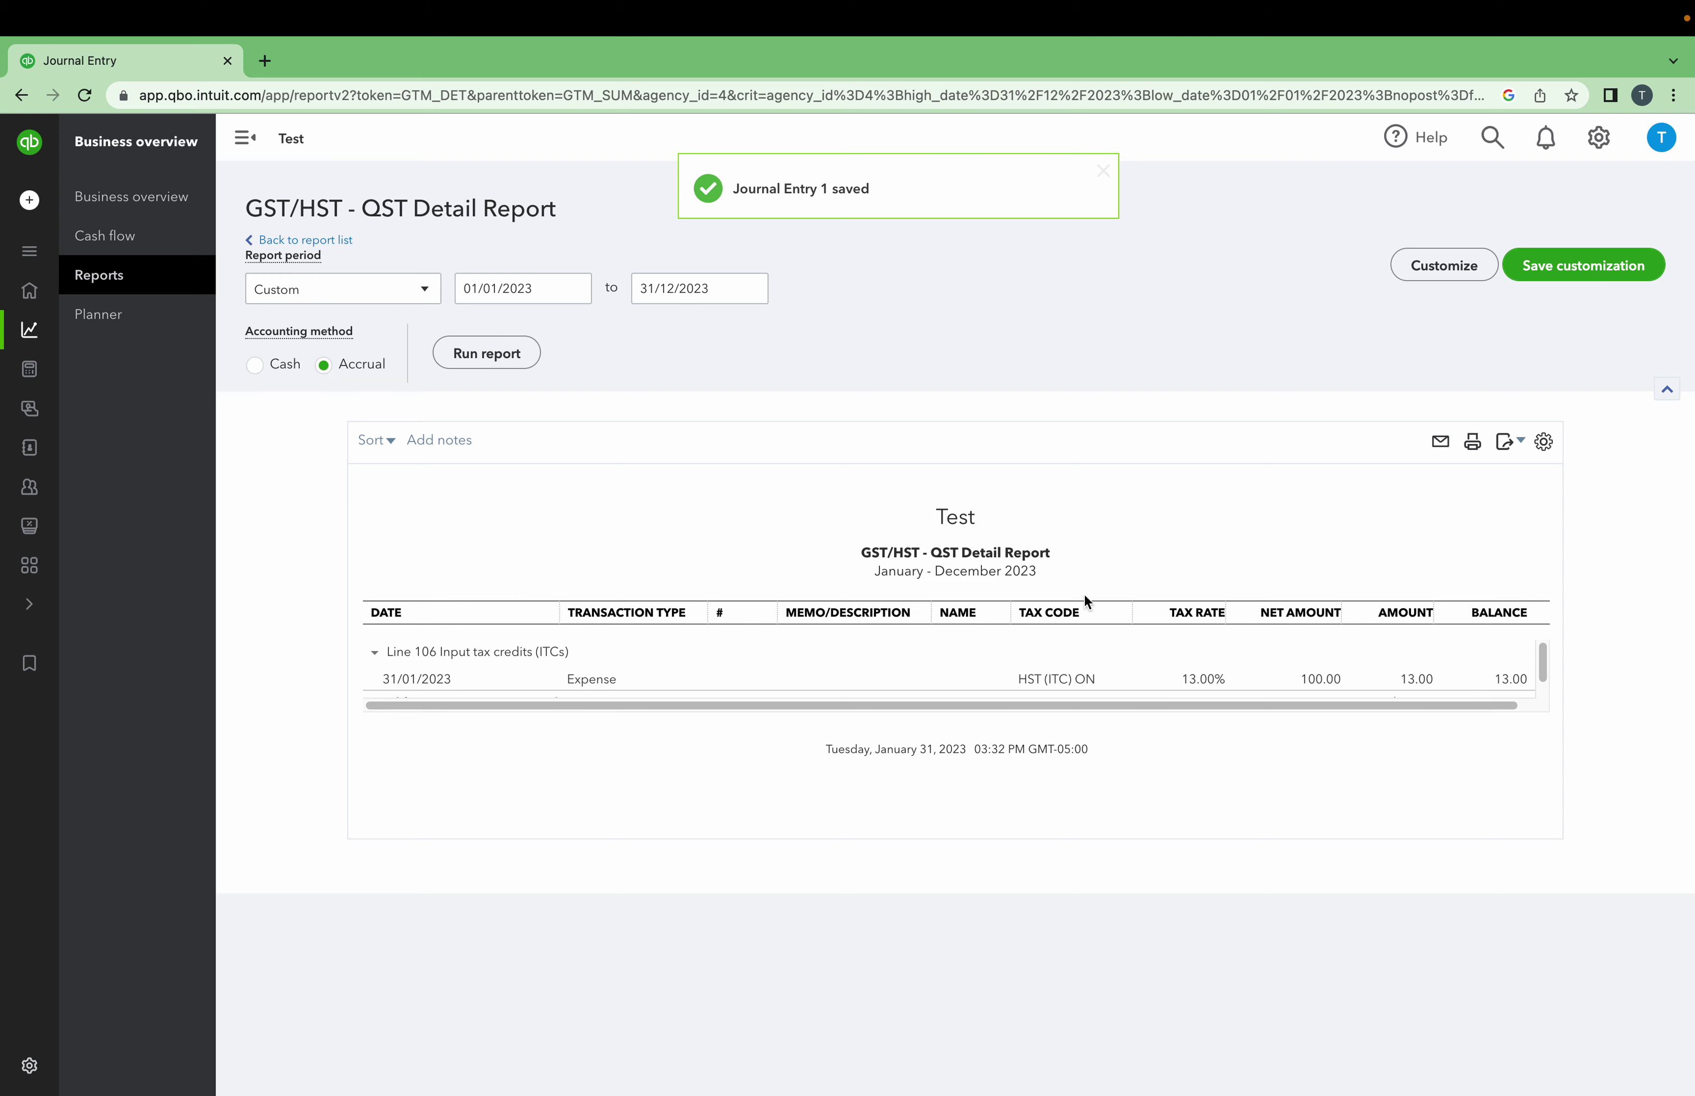
# Prepare the 2023 GST/HST - QST return again and view the detail report for the Line 206 input tax refund.
pyautogui.click(41, 534)
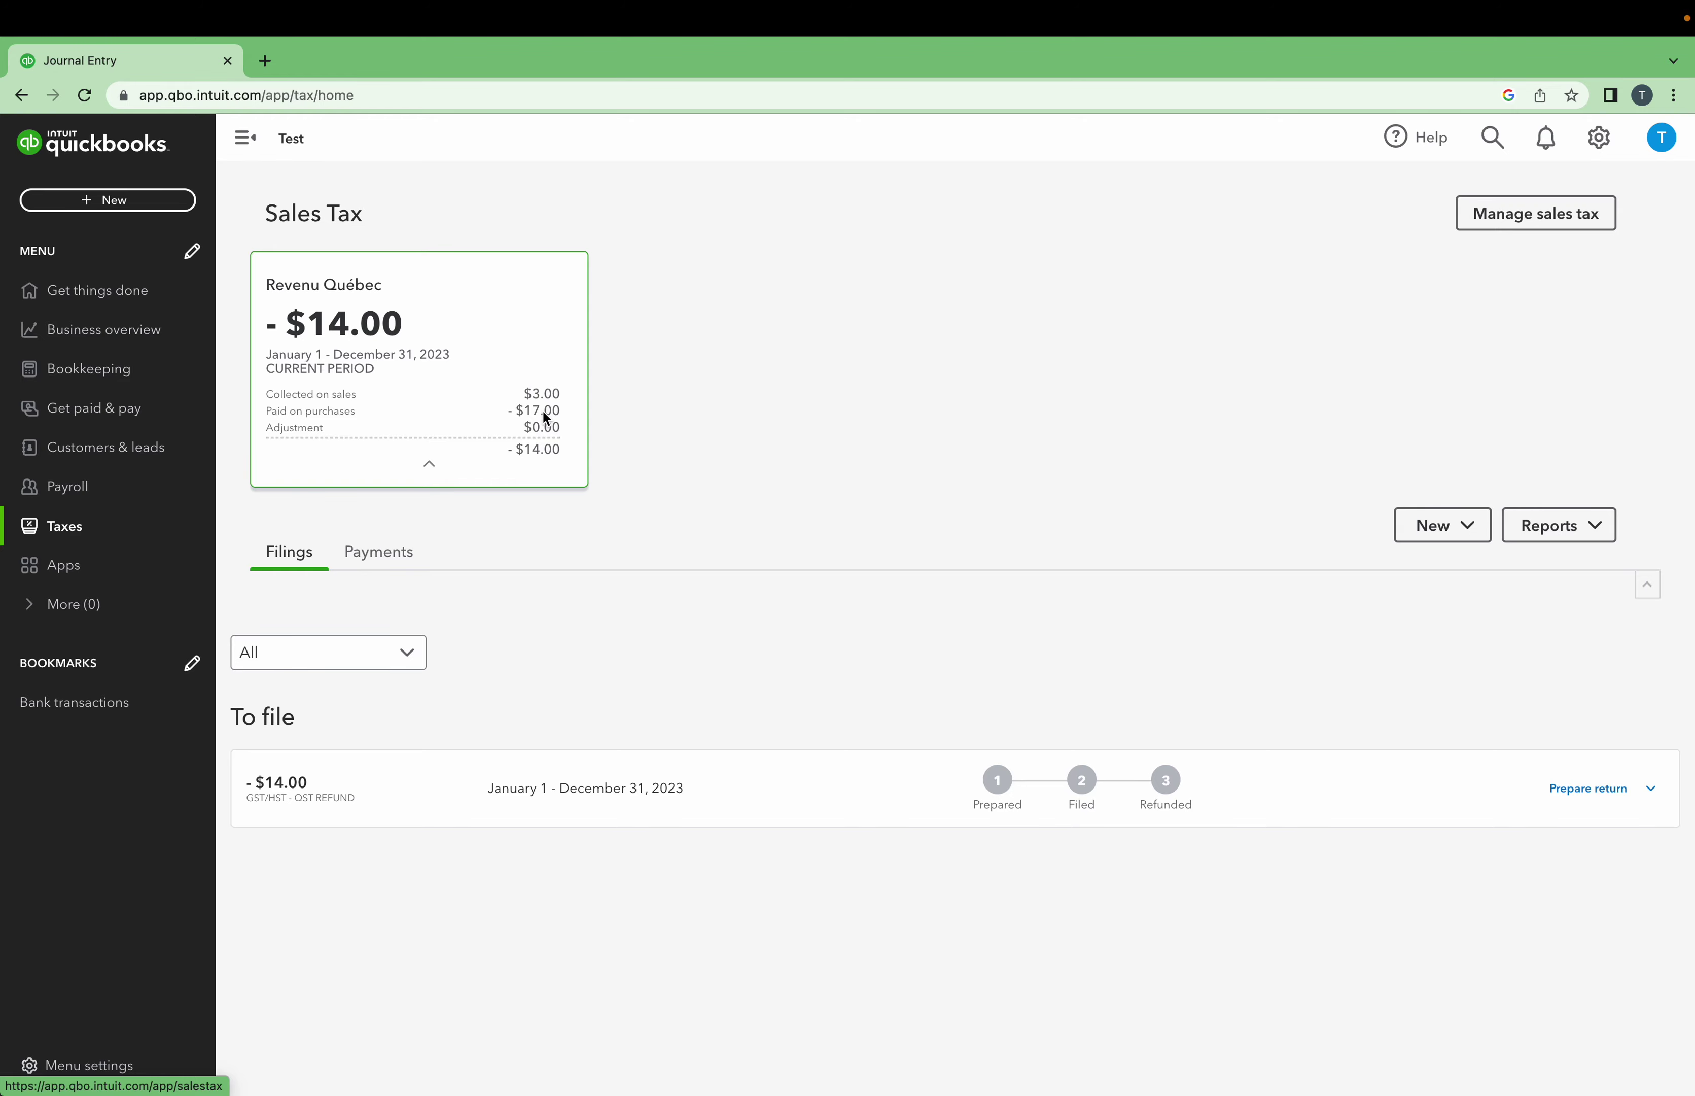
pyautogui.click(1552, 788)
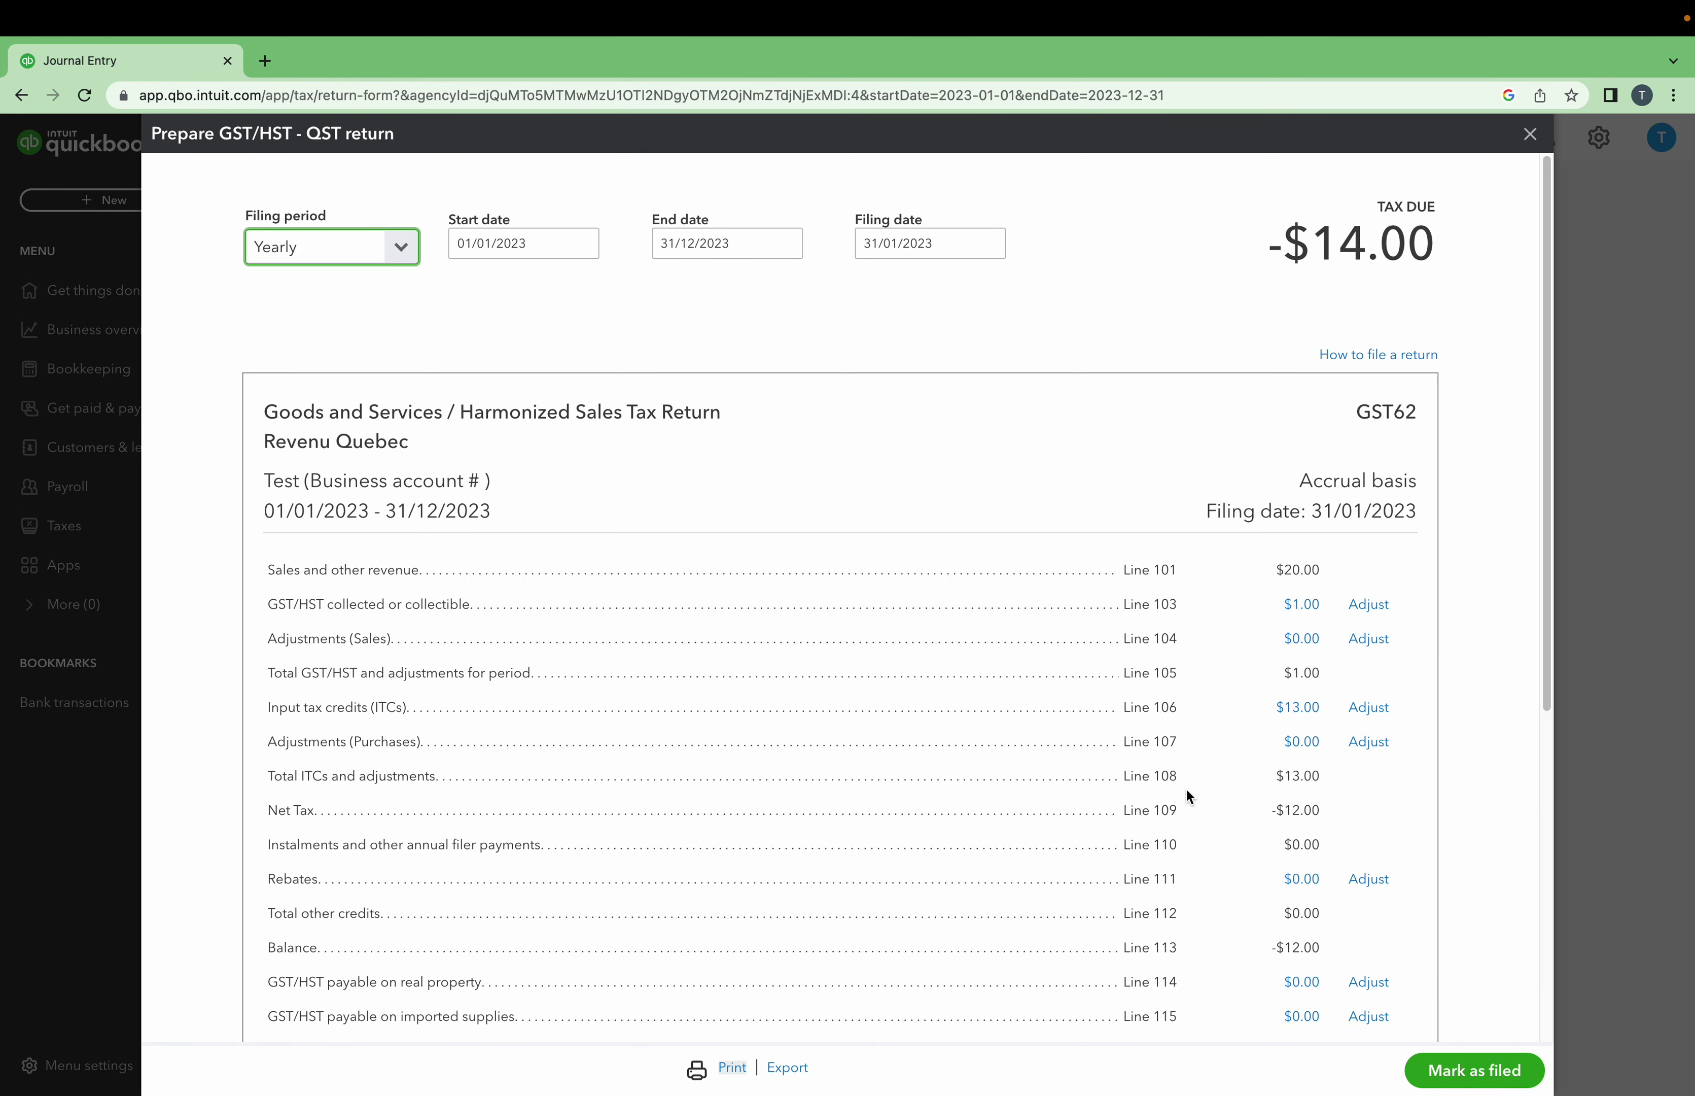
pyautogui.scroll(-7, 1187, 789)
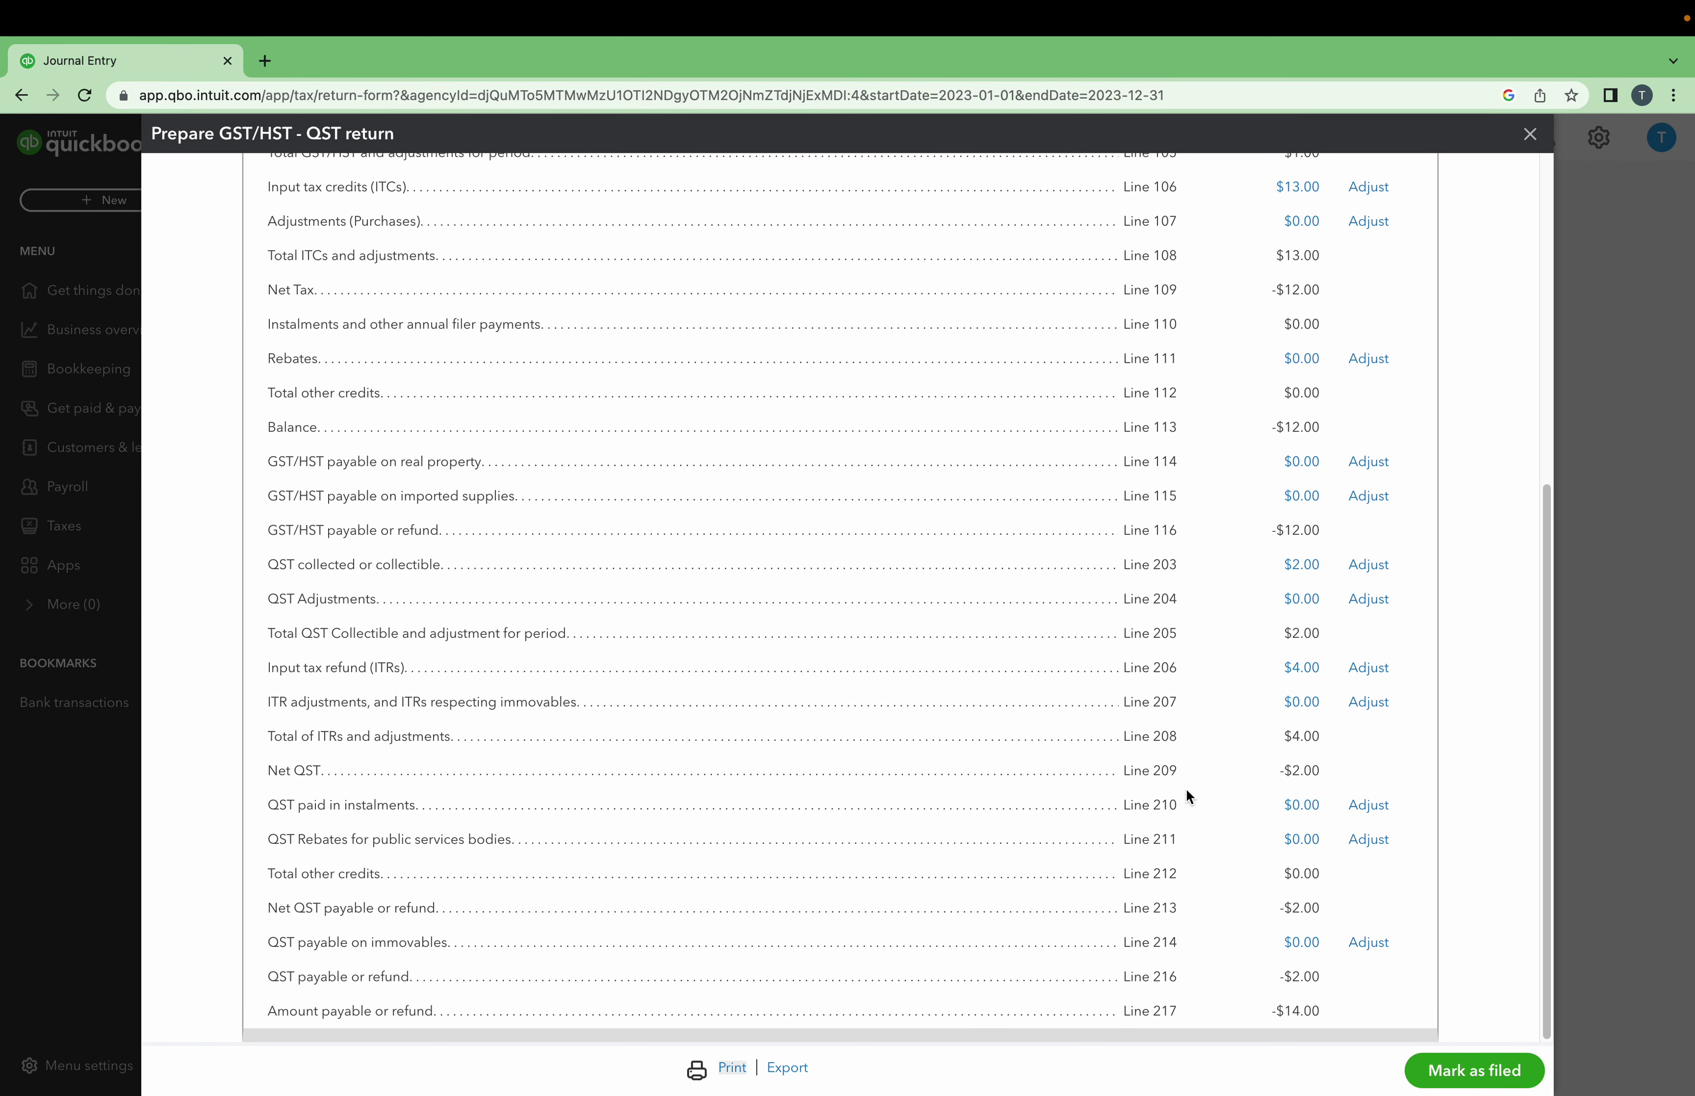
pyautogui.click(1306, 673)
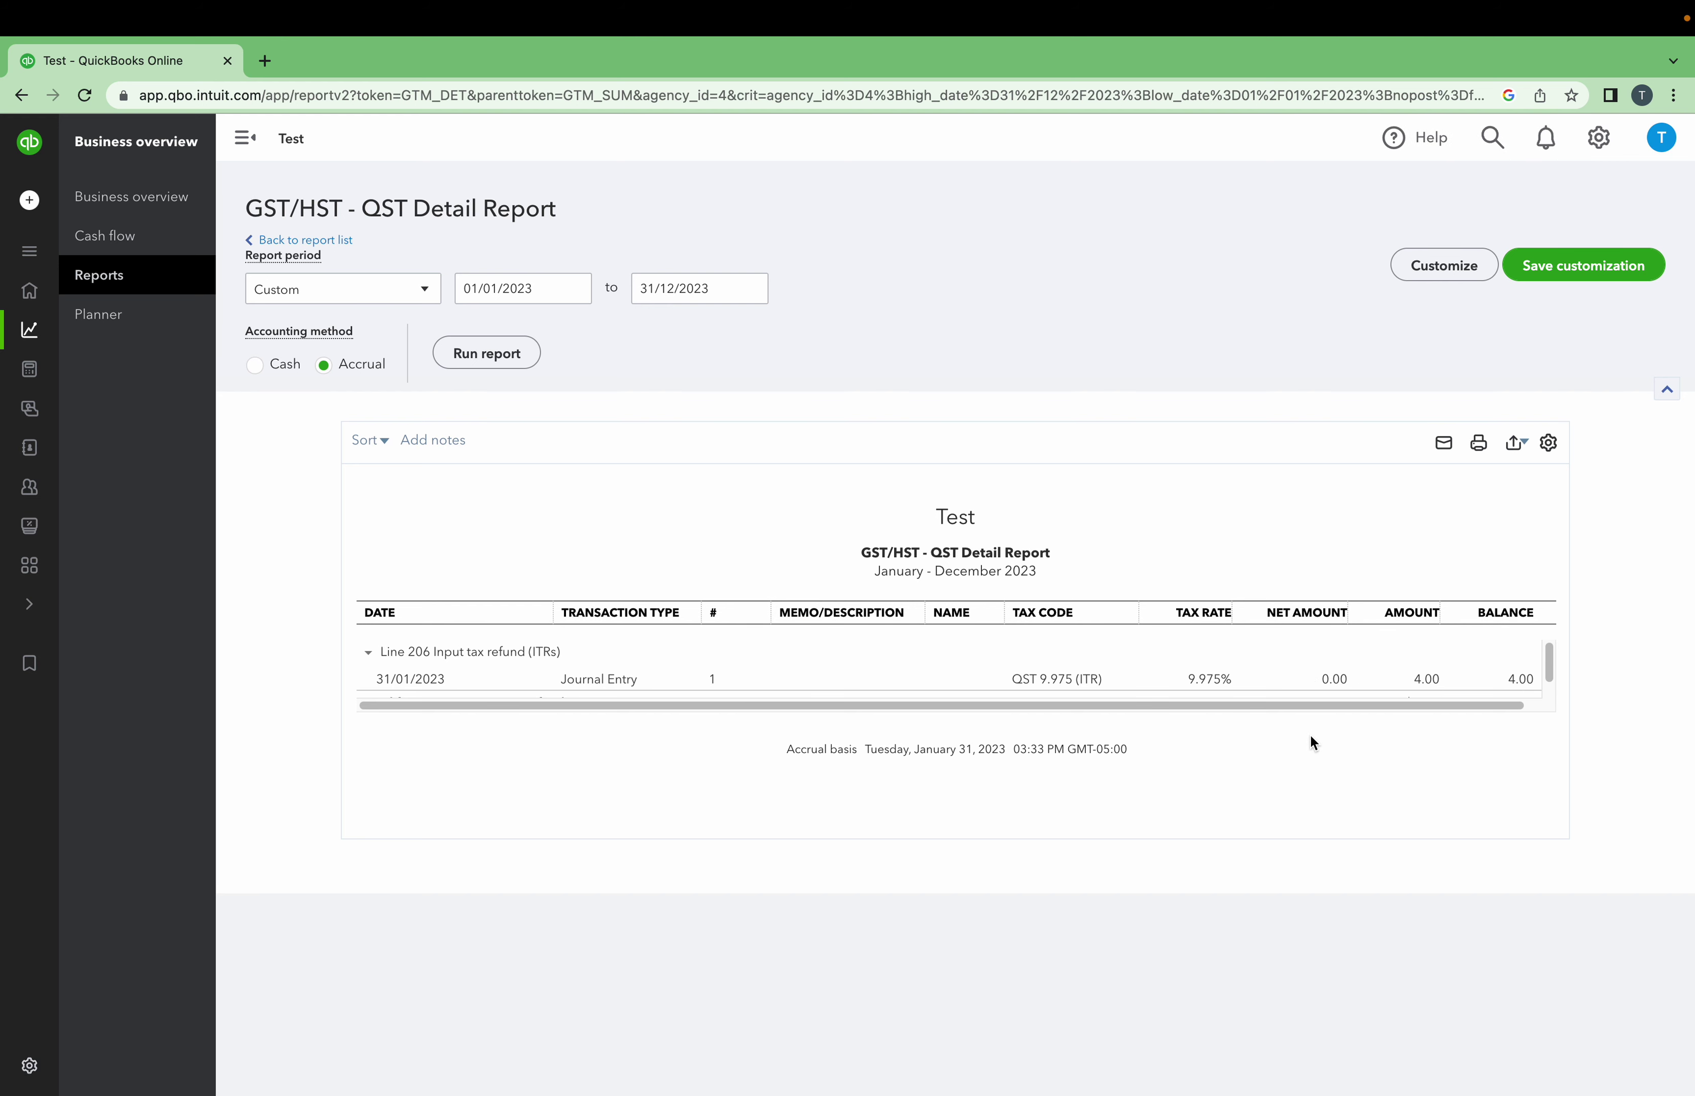
# Open the journal entry from the Line 206 detail report and delete it.
pyautogui.click(613, 680)
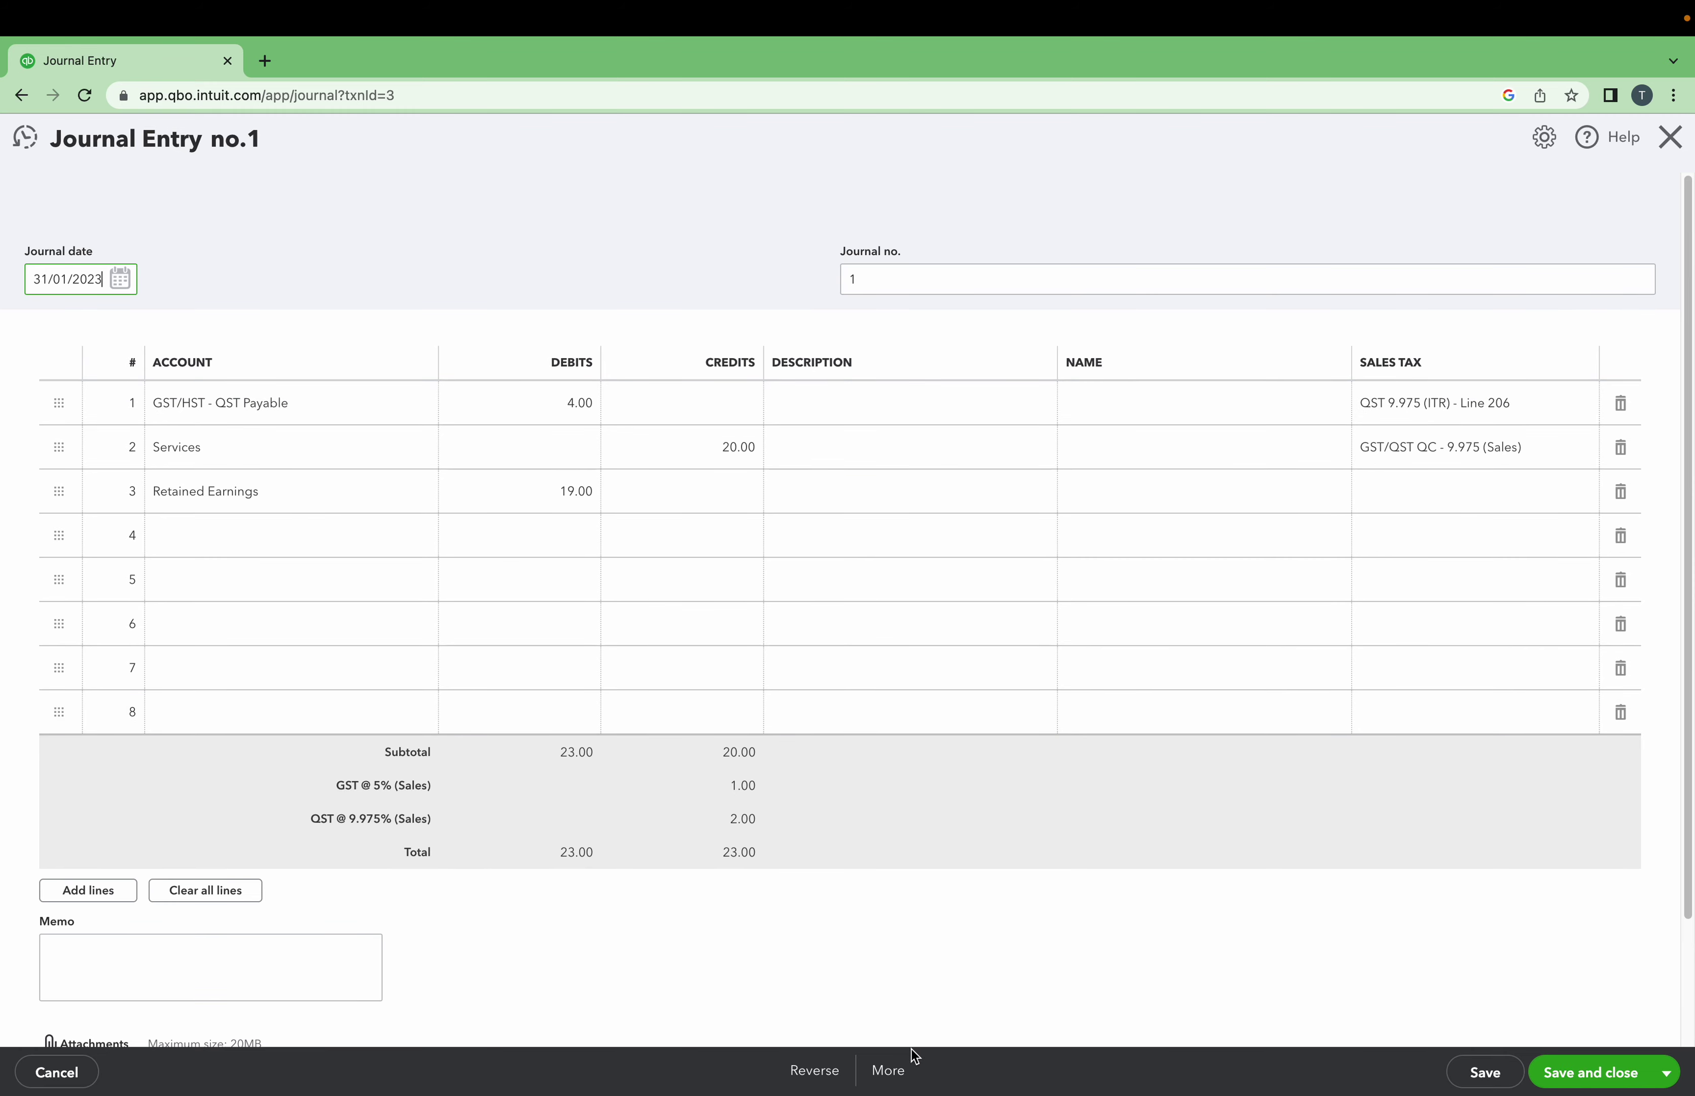
pyautogui.click(886, 1071)
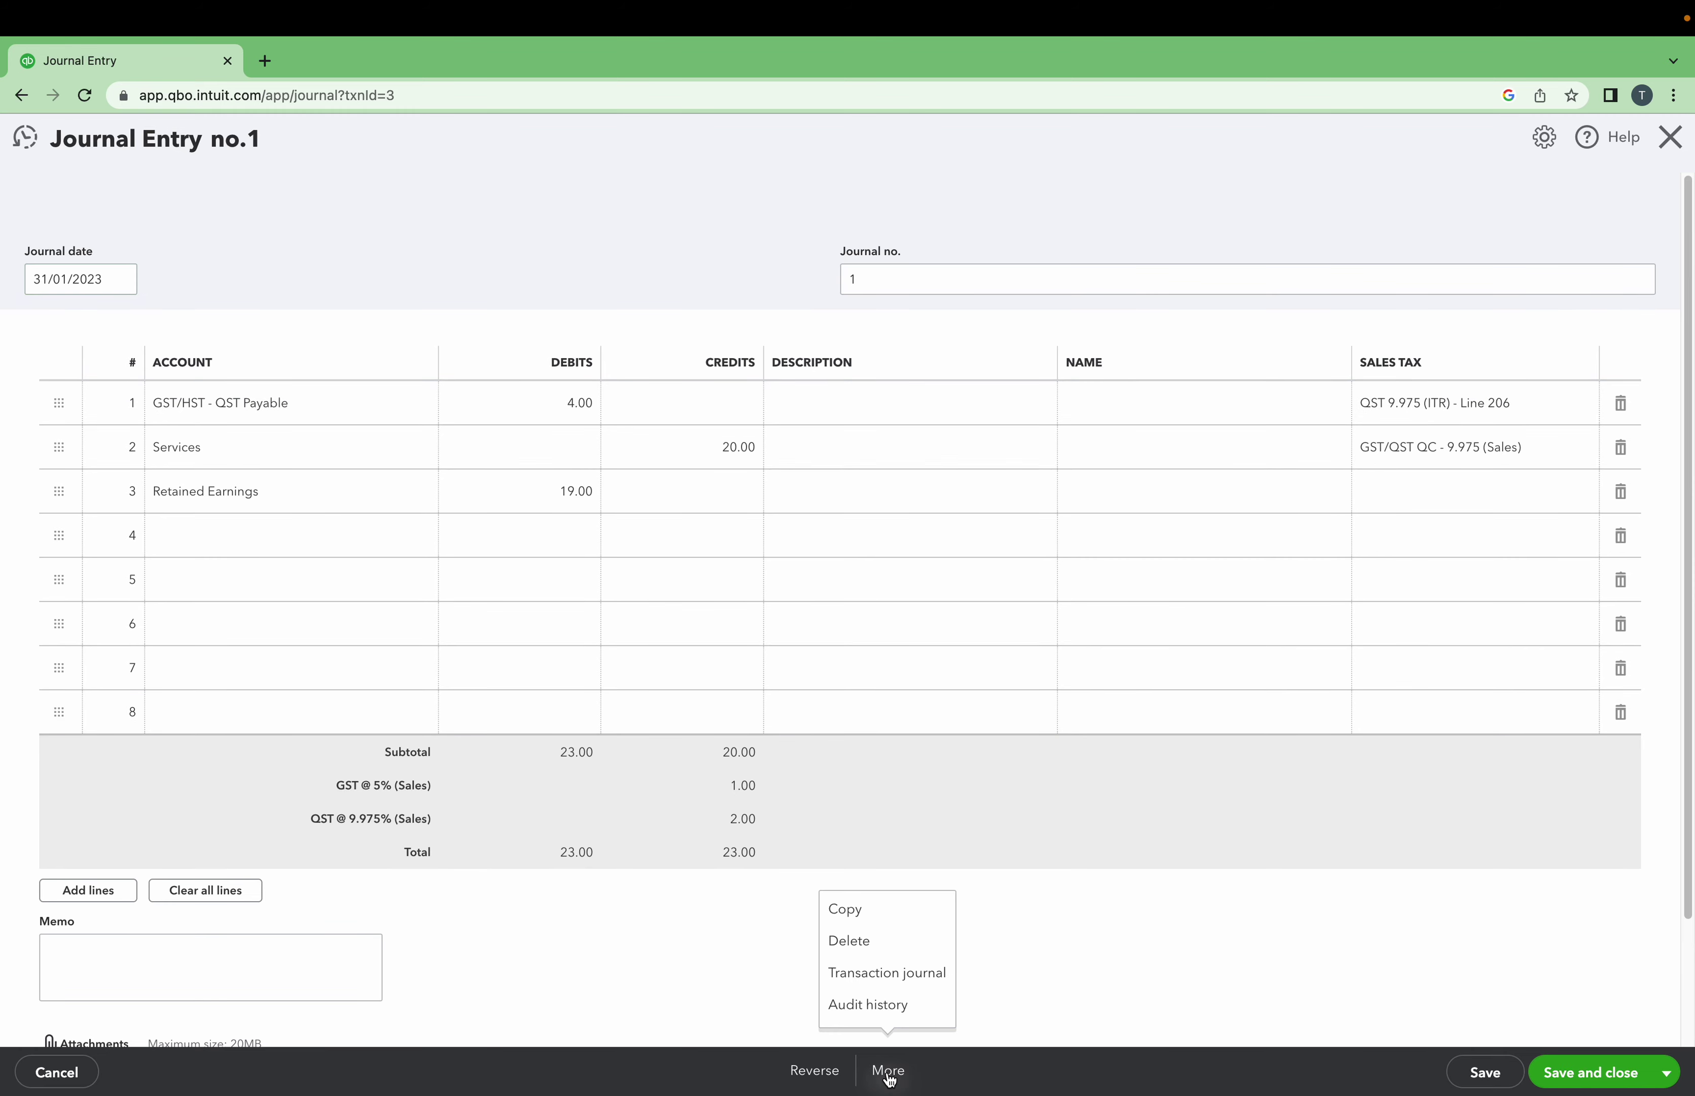
pyautogui.click(876, 941)
pyautogui.click(971, 659)
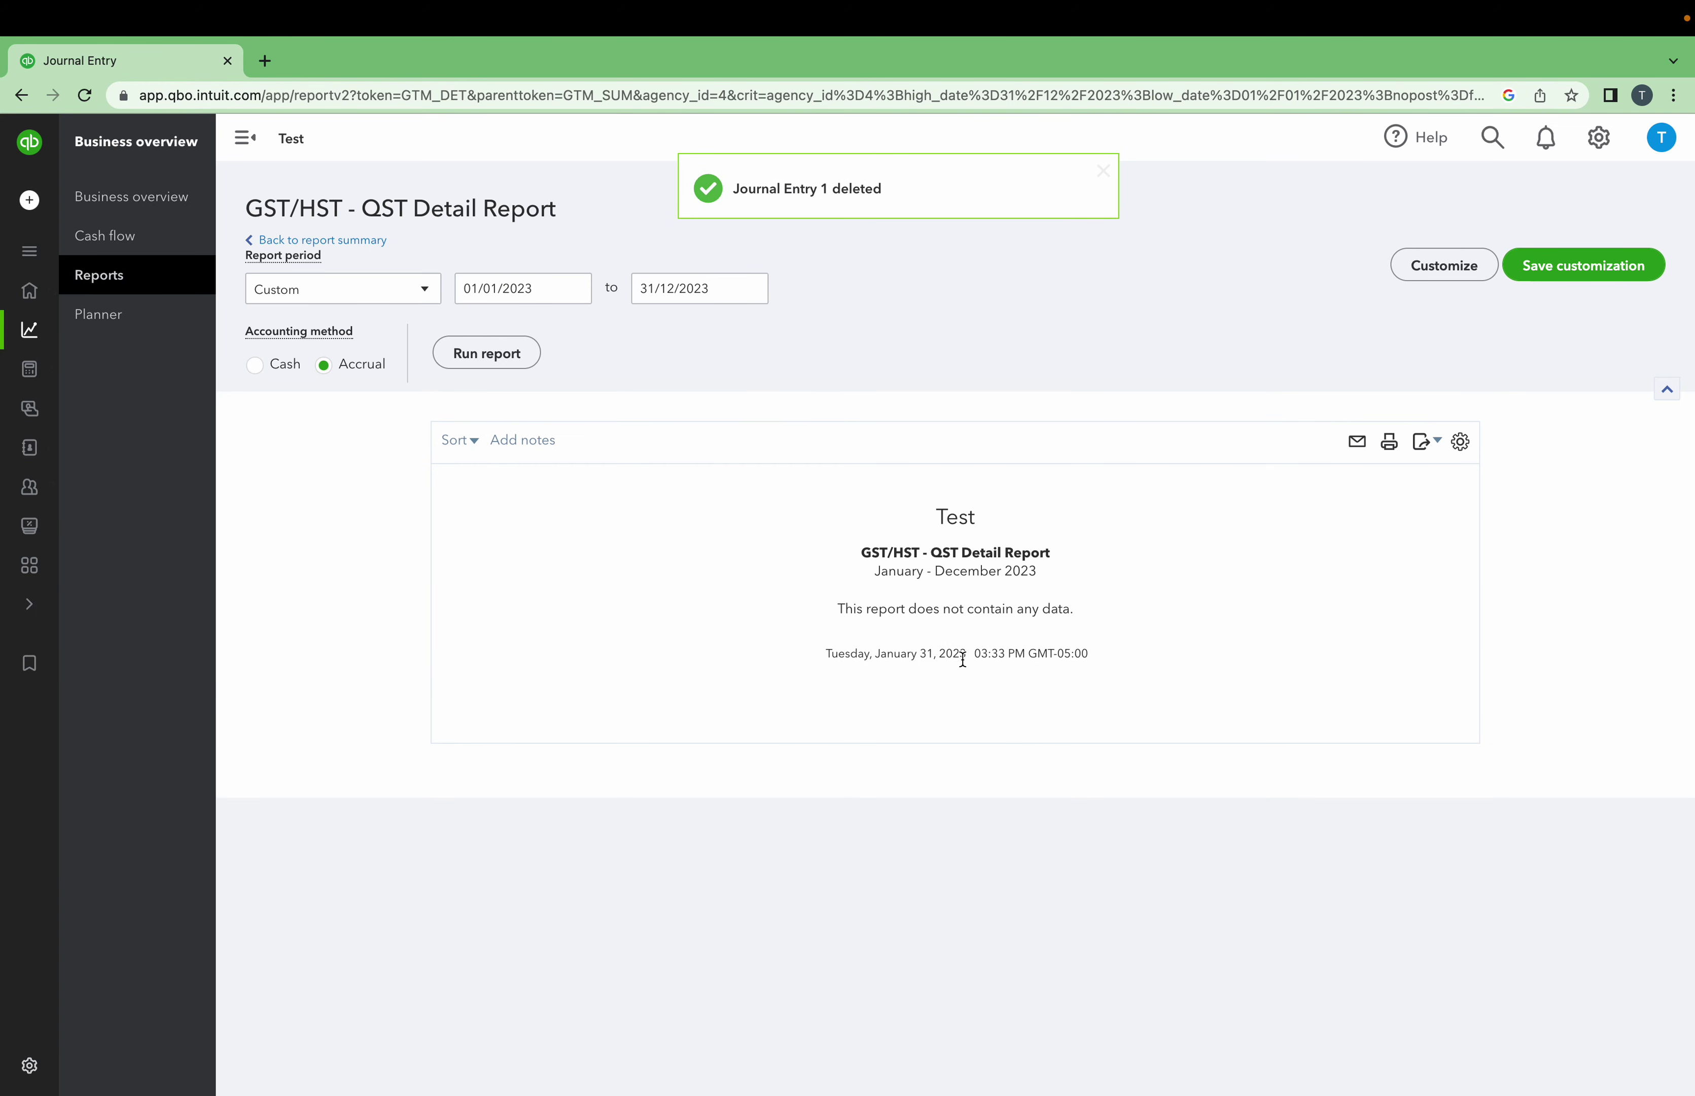
# Check the current-period Revenu Québec amount in the sales tax overview.
pyautogui.click(23, 530)
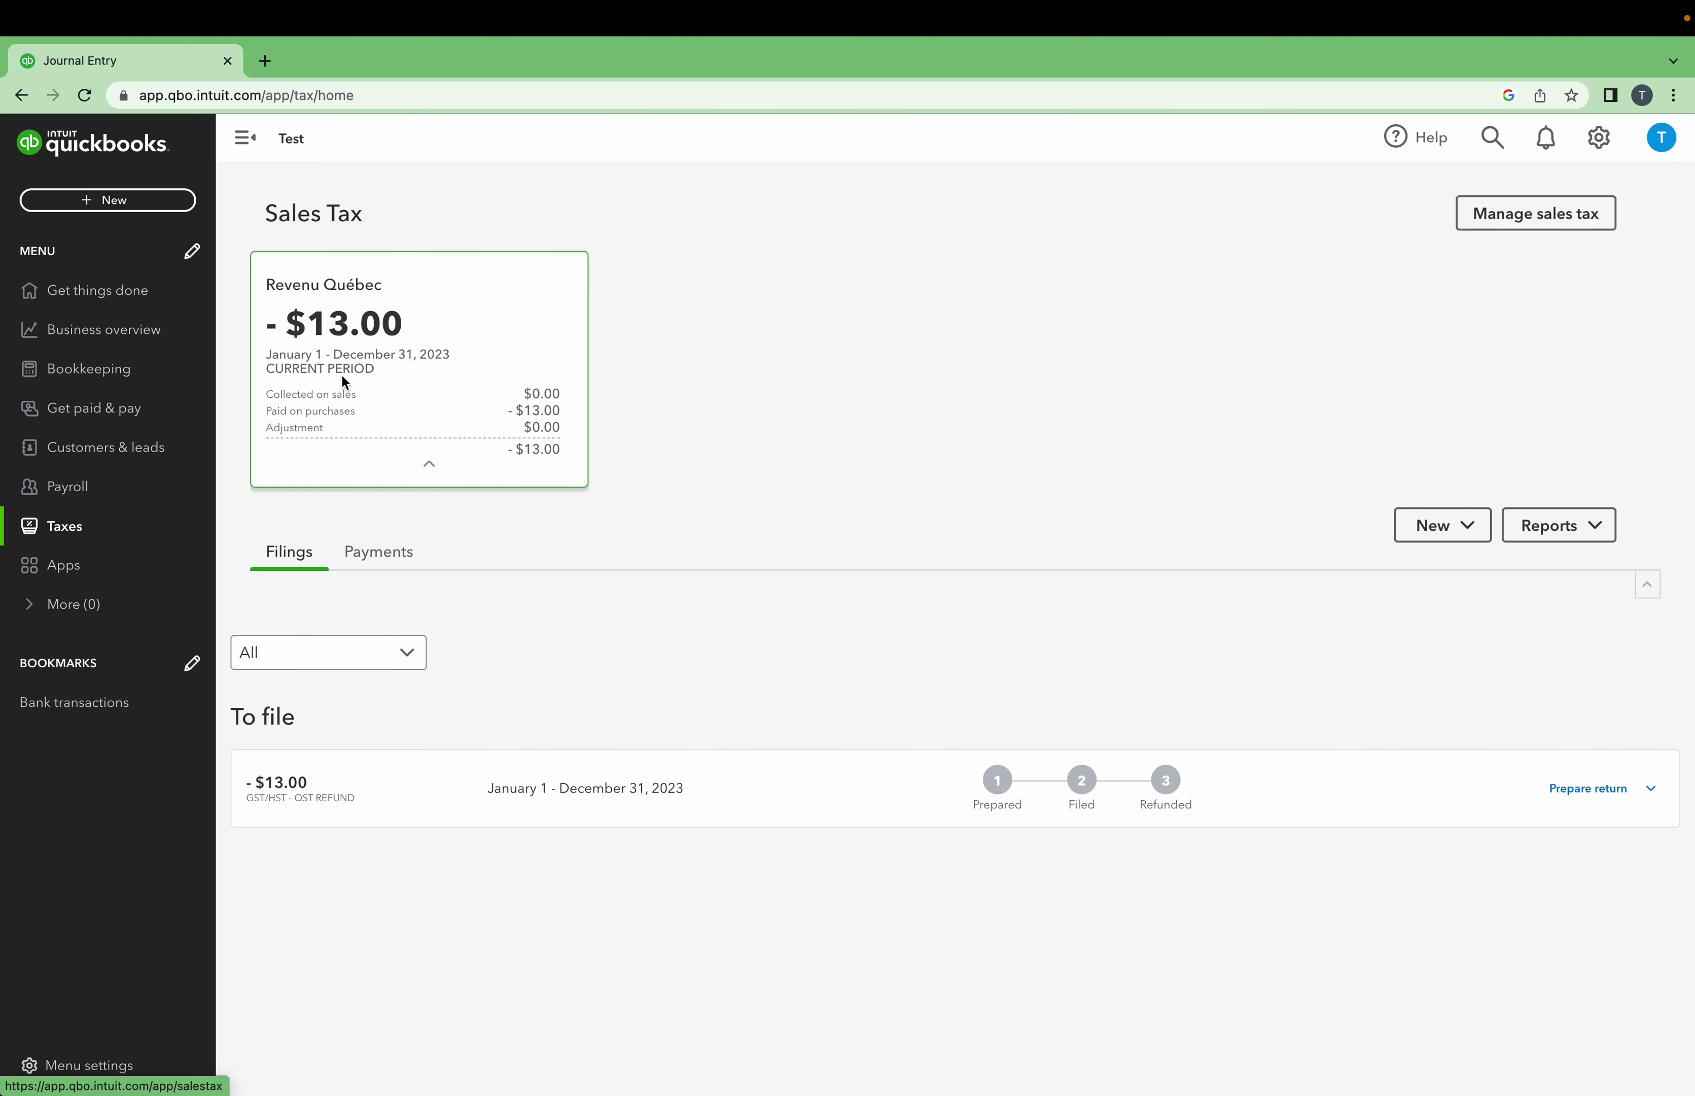
pyautogui.click(353, 335)
pyautogui.click(269, 333)
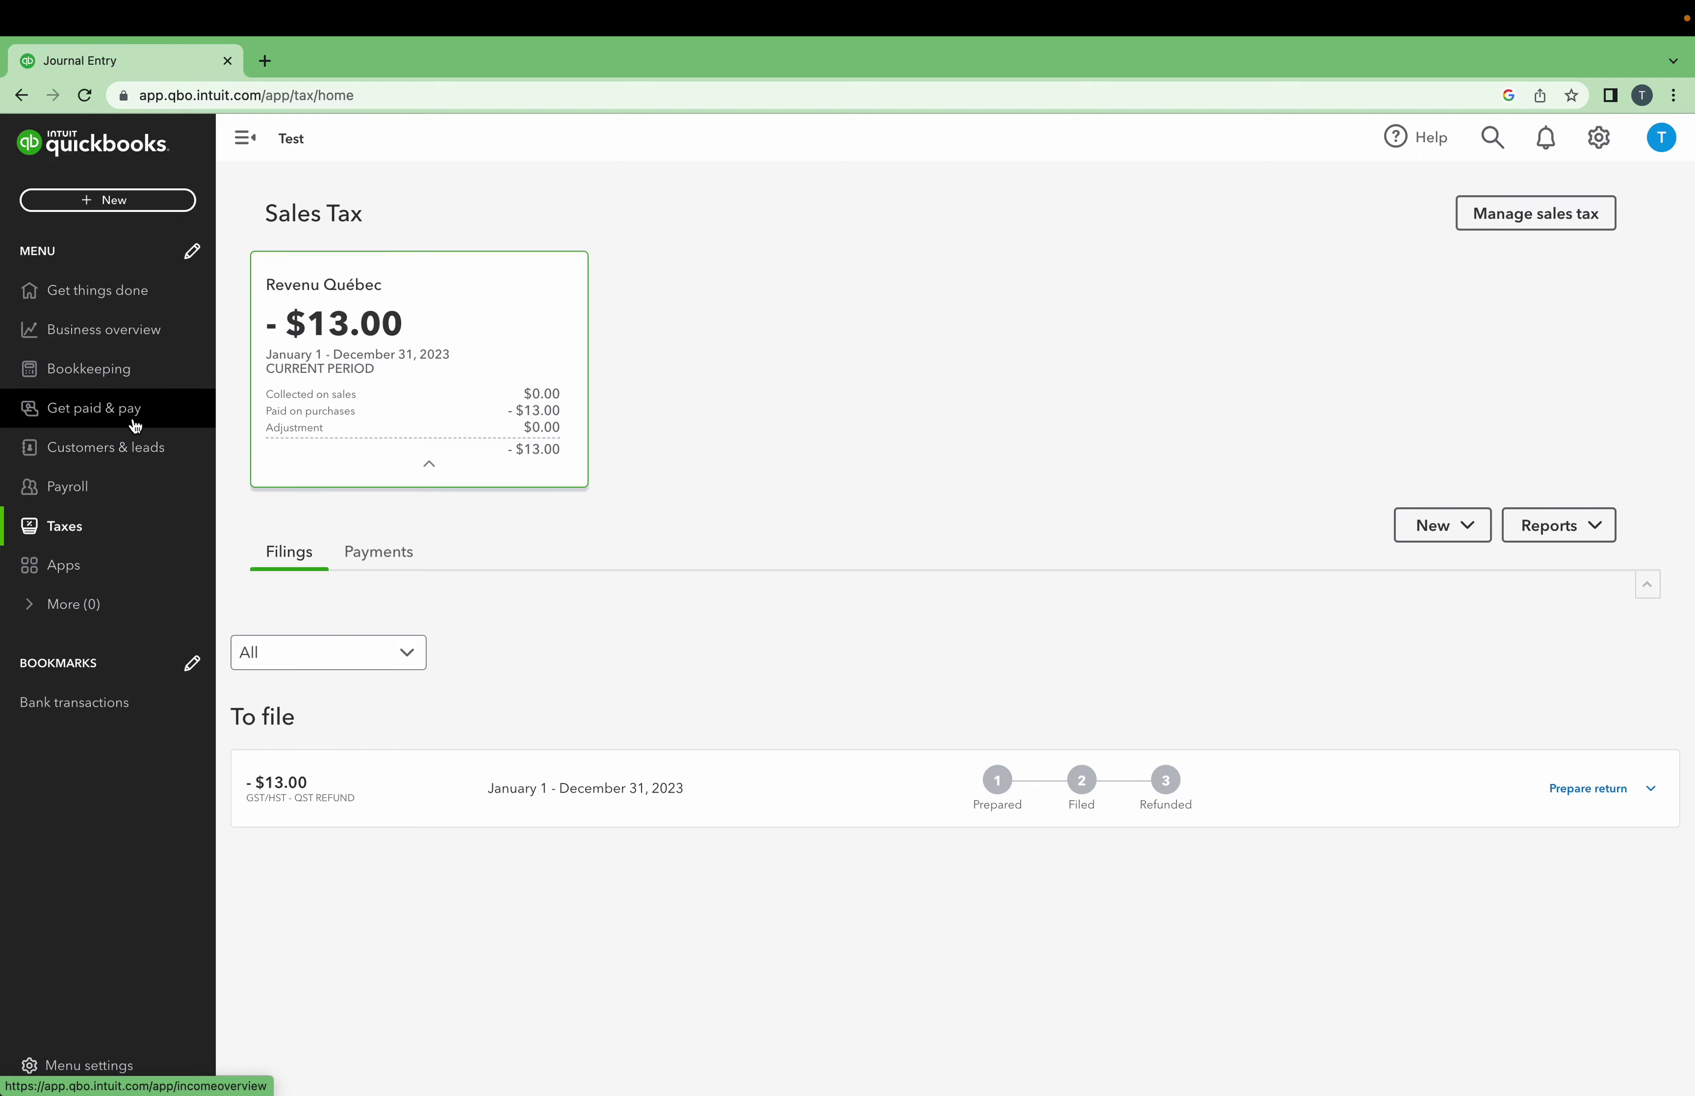
# Open the GST/HST - QST Payable account history from the chart of accounts and dismiss the introductory tip.
pyautogui.click(125, 370)
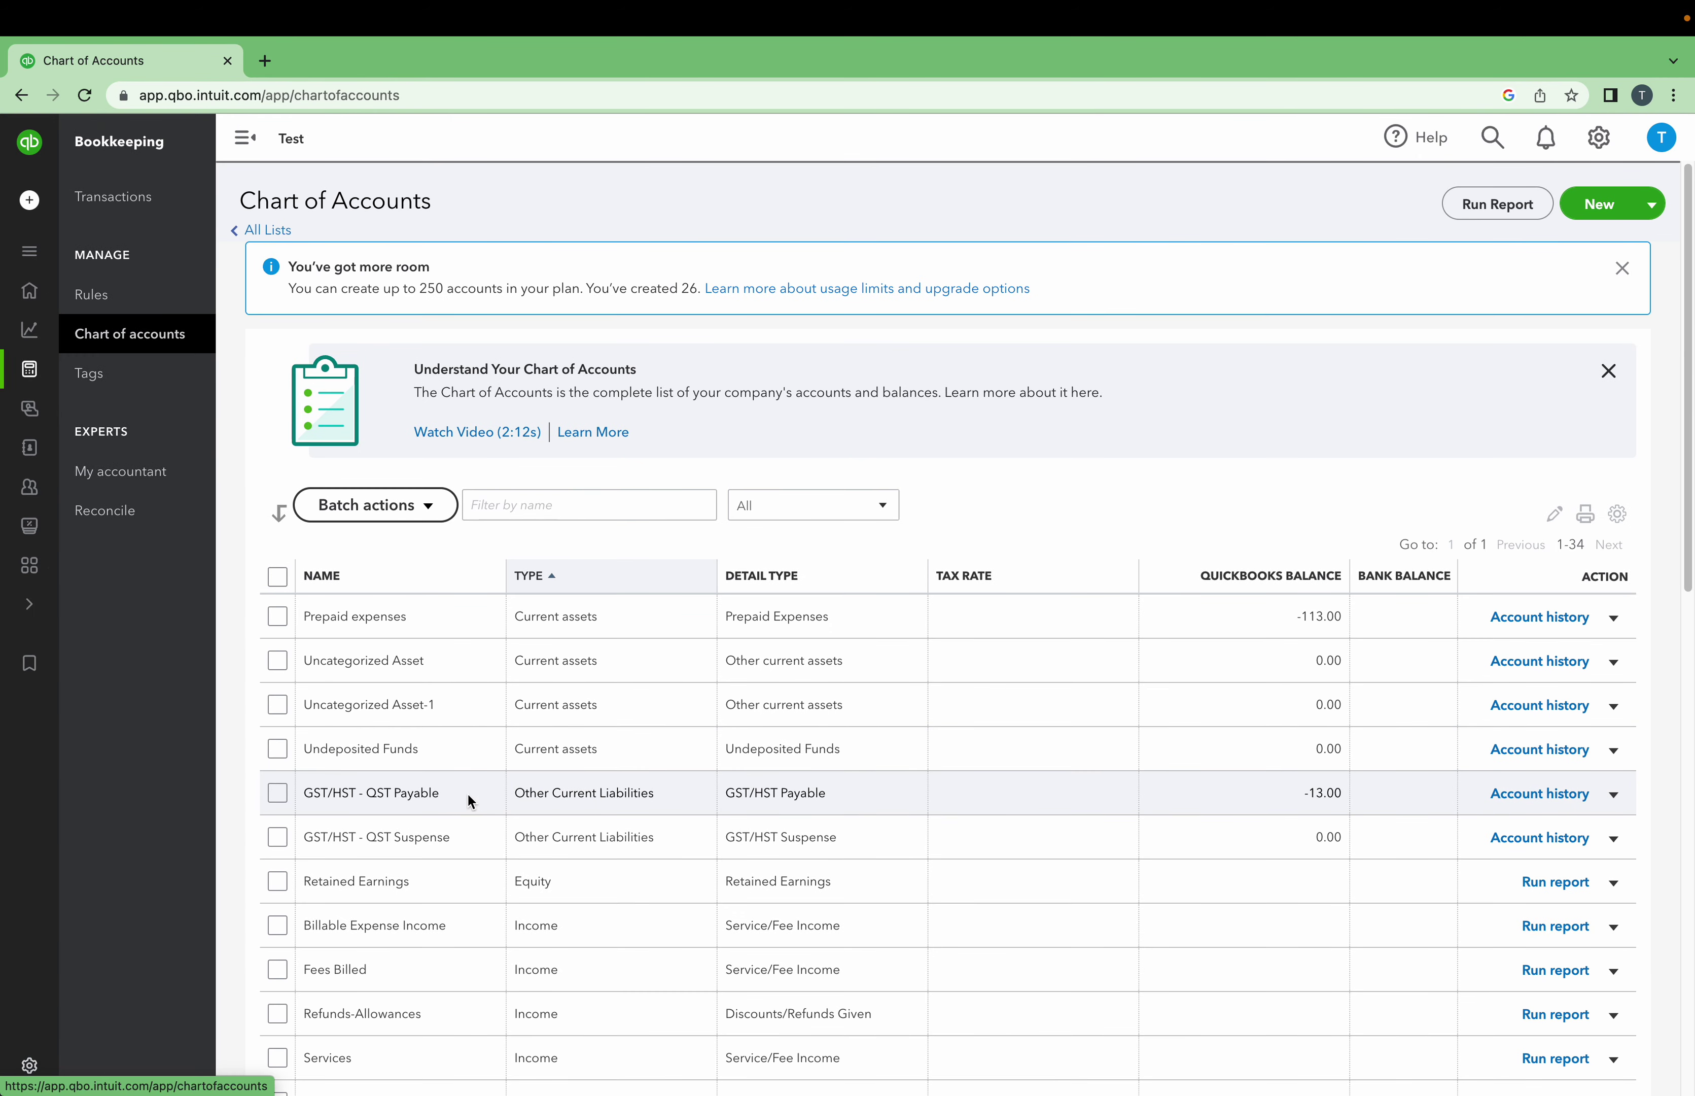
pyautogui.click(1502, 796)
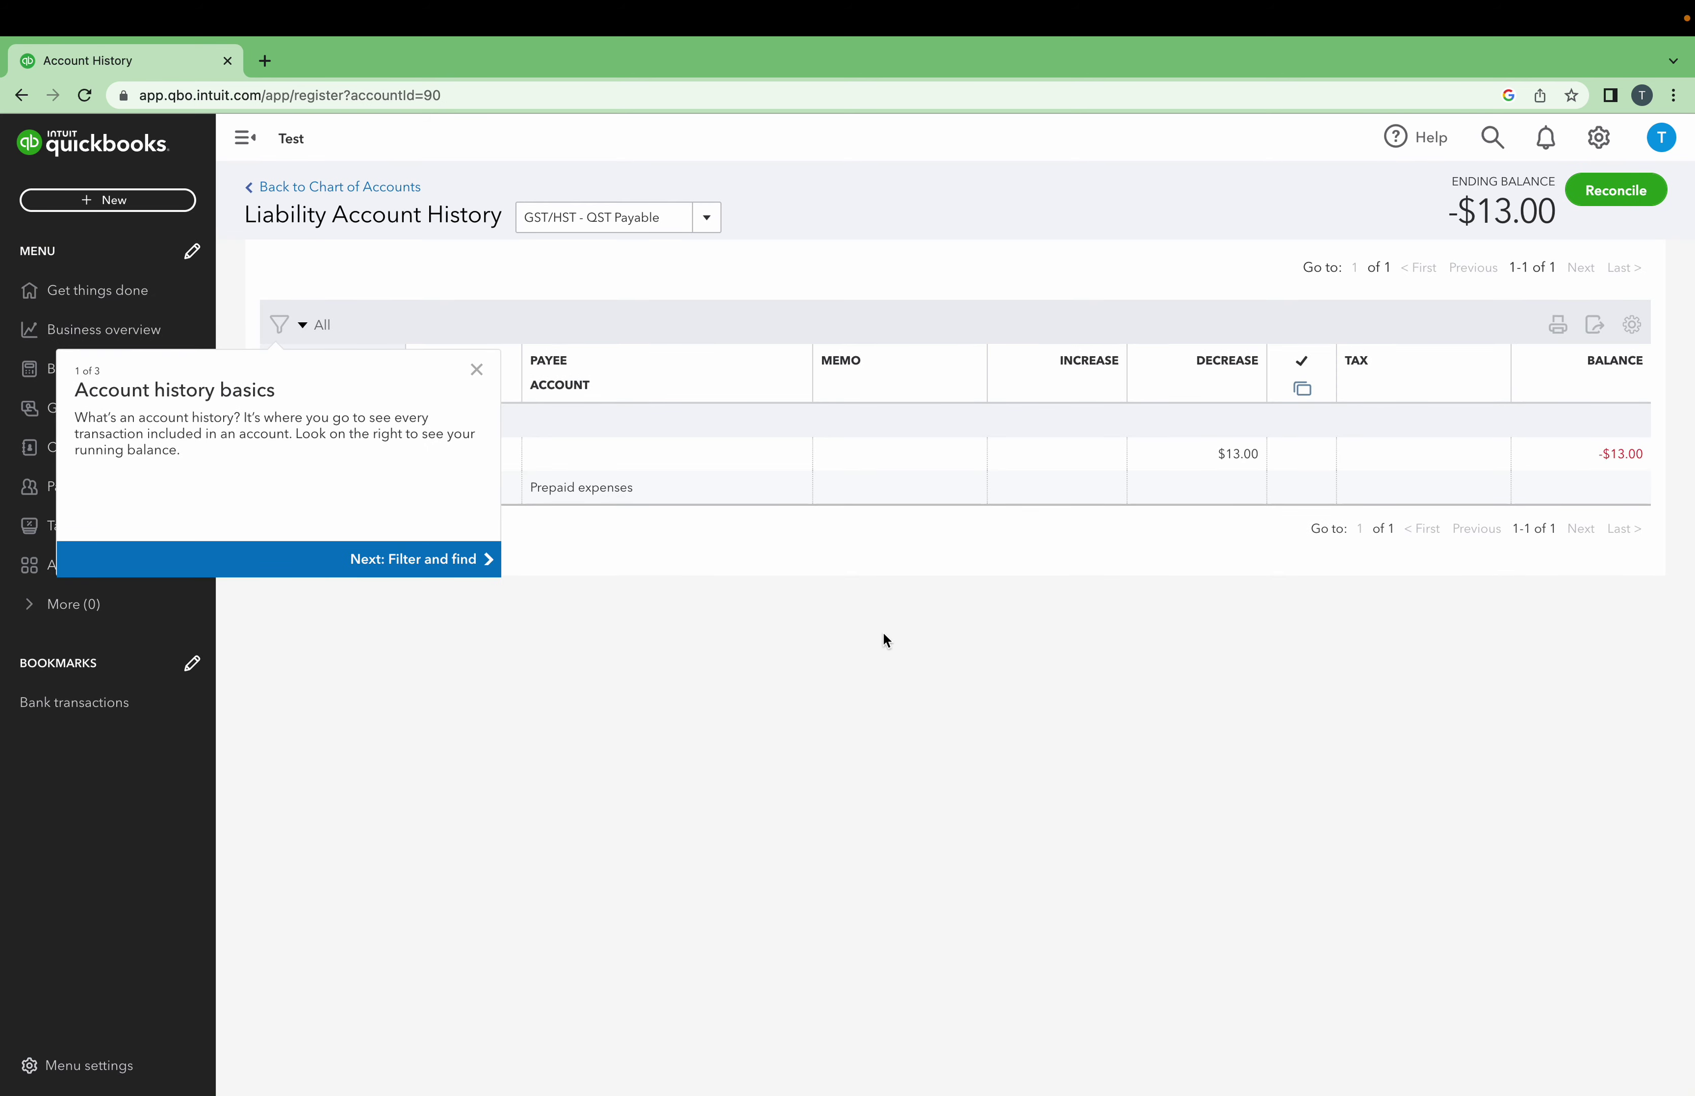
pyautogui.click(477, 370)
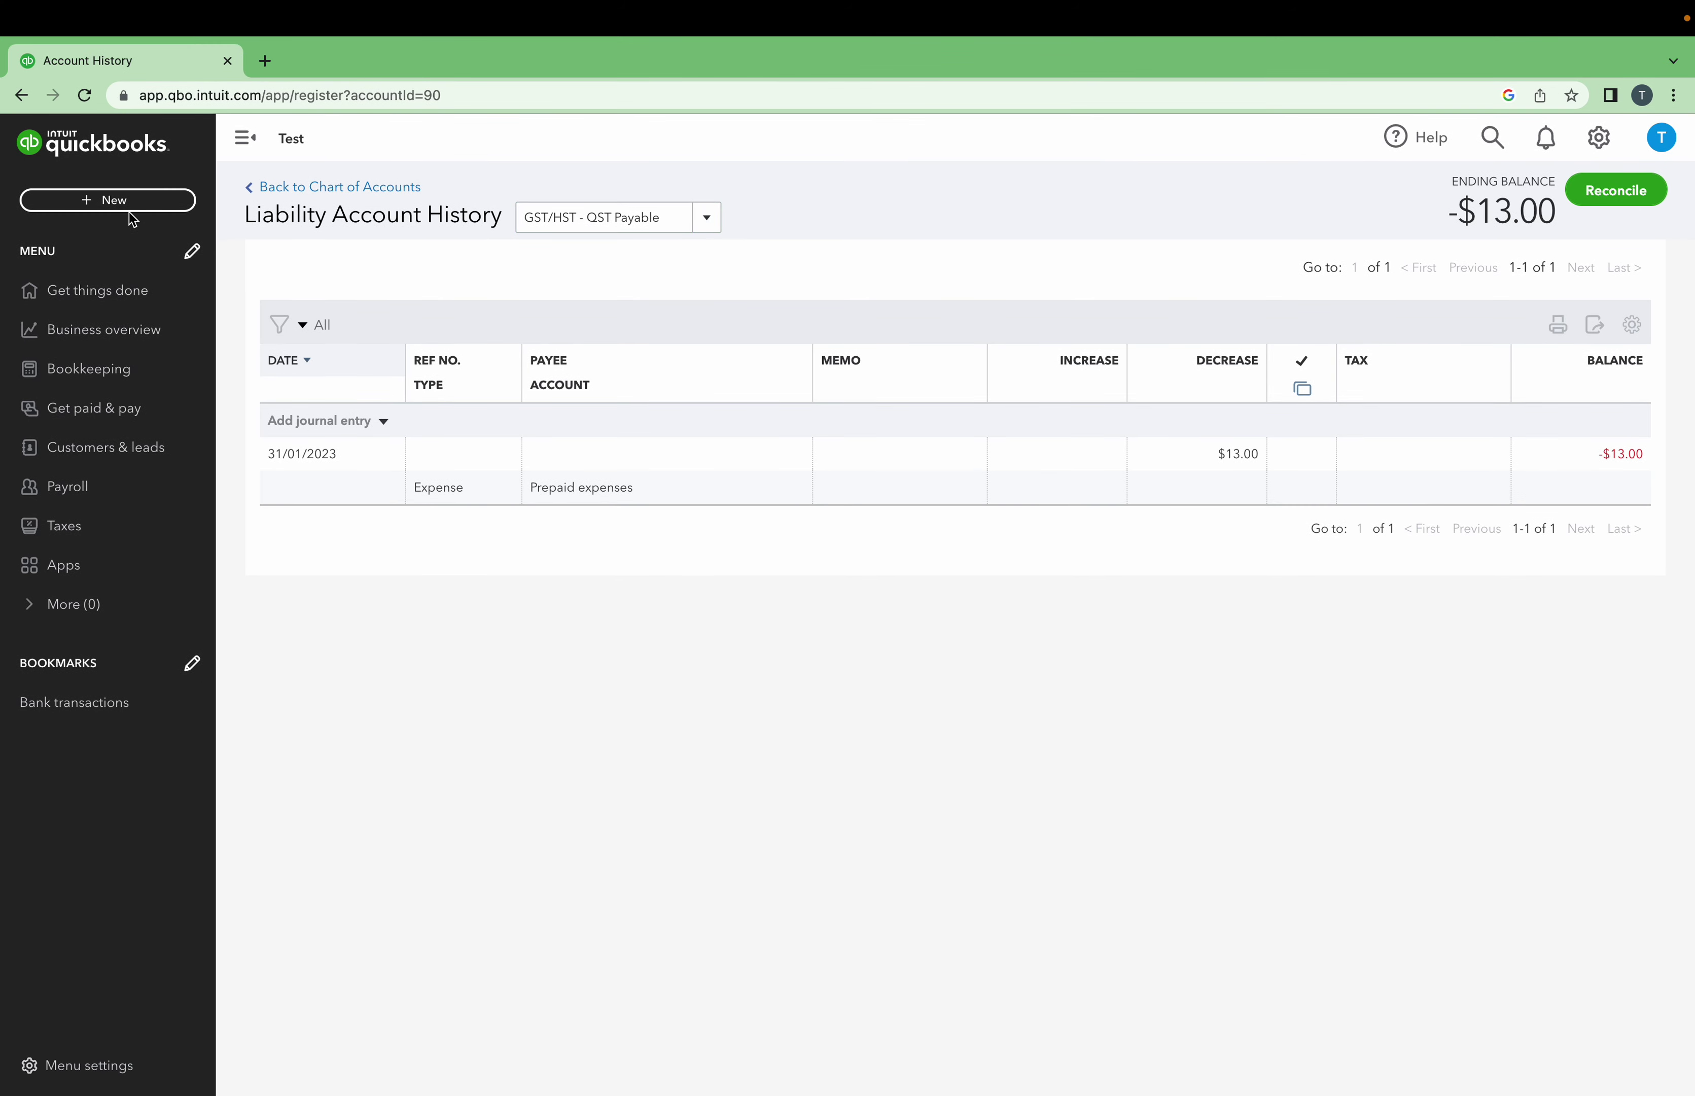
# Start a new invoice and set its invoice date to 31/01/2022.
pyautogui.click(131, 206)
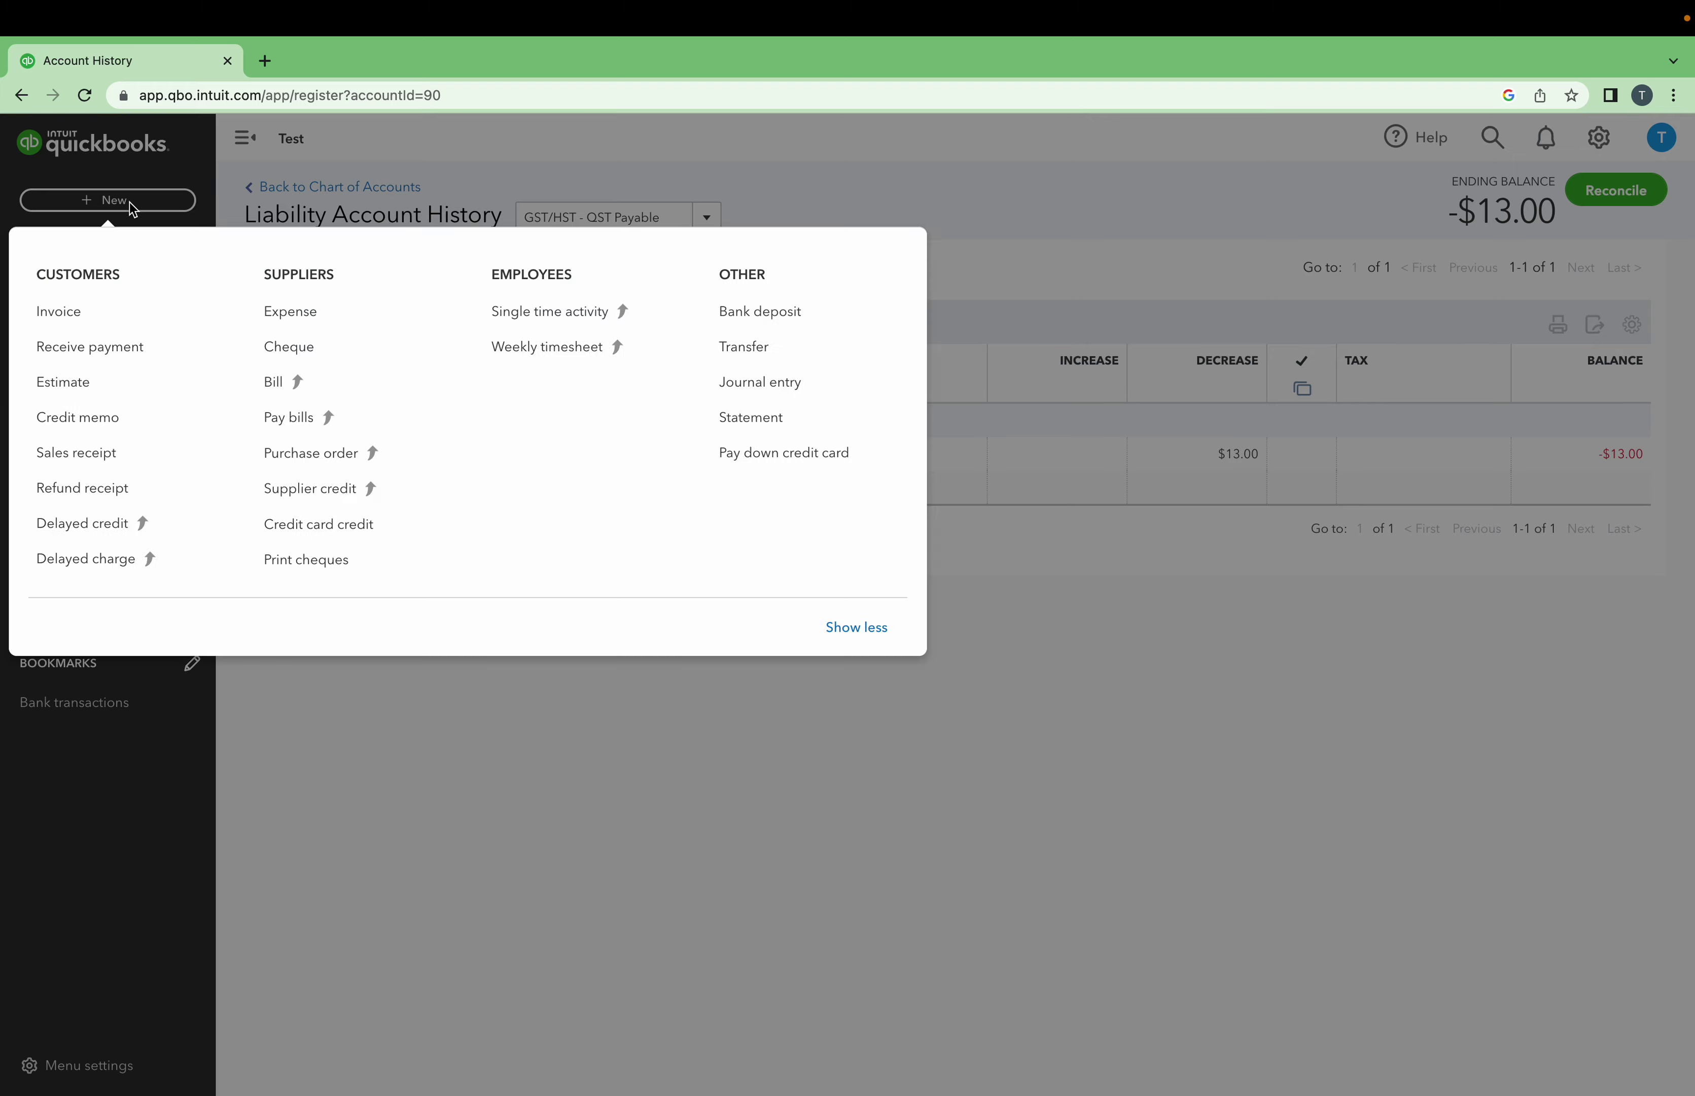
pyautogui.click(53, 317)
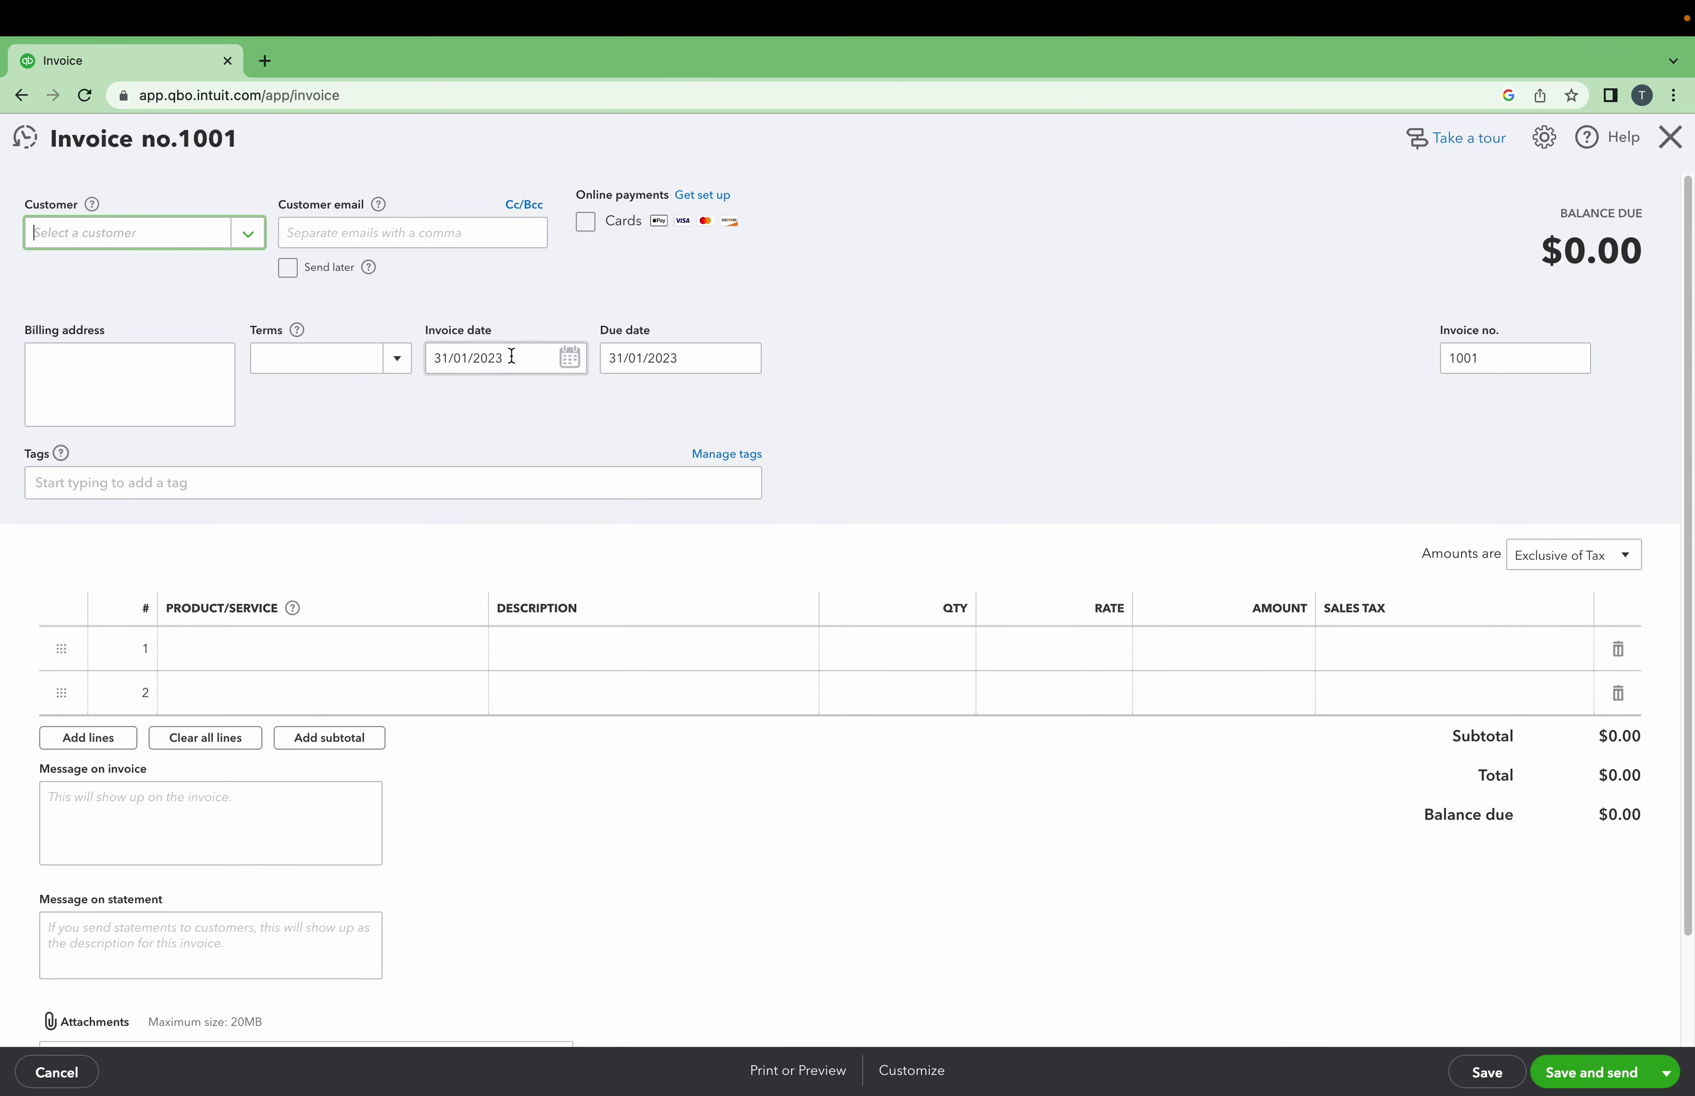
pyautogui.click(515, 357)
pyautogui.press('Right')
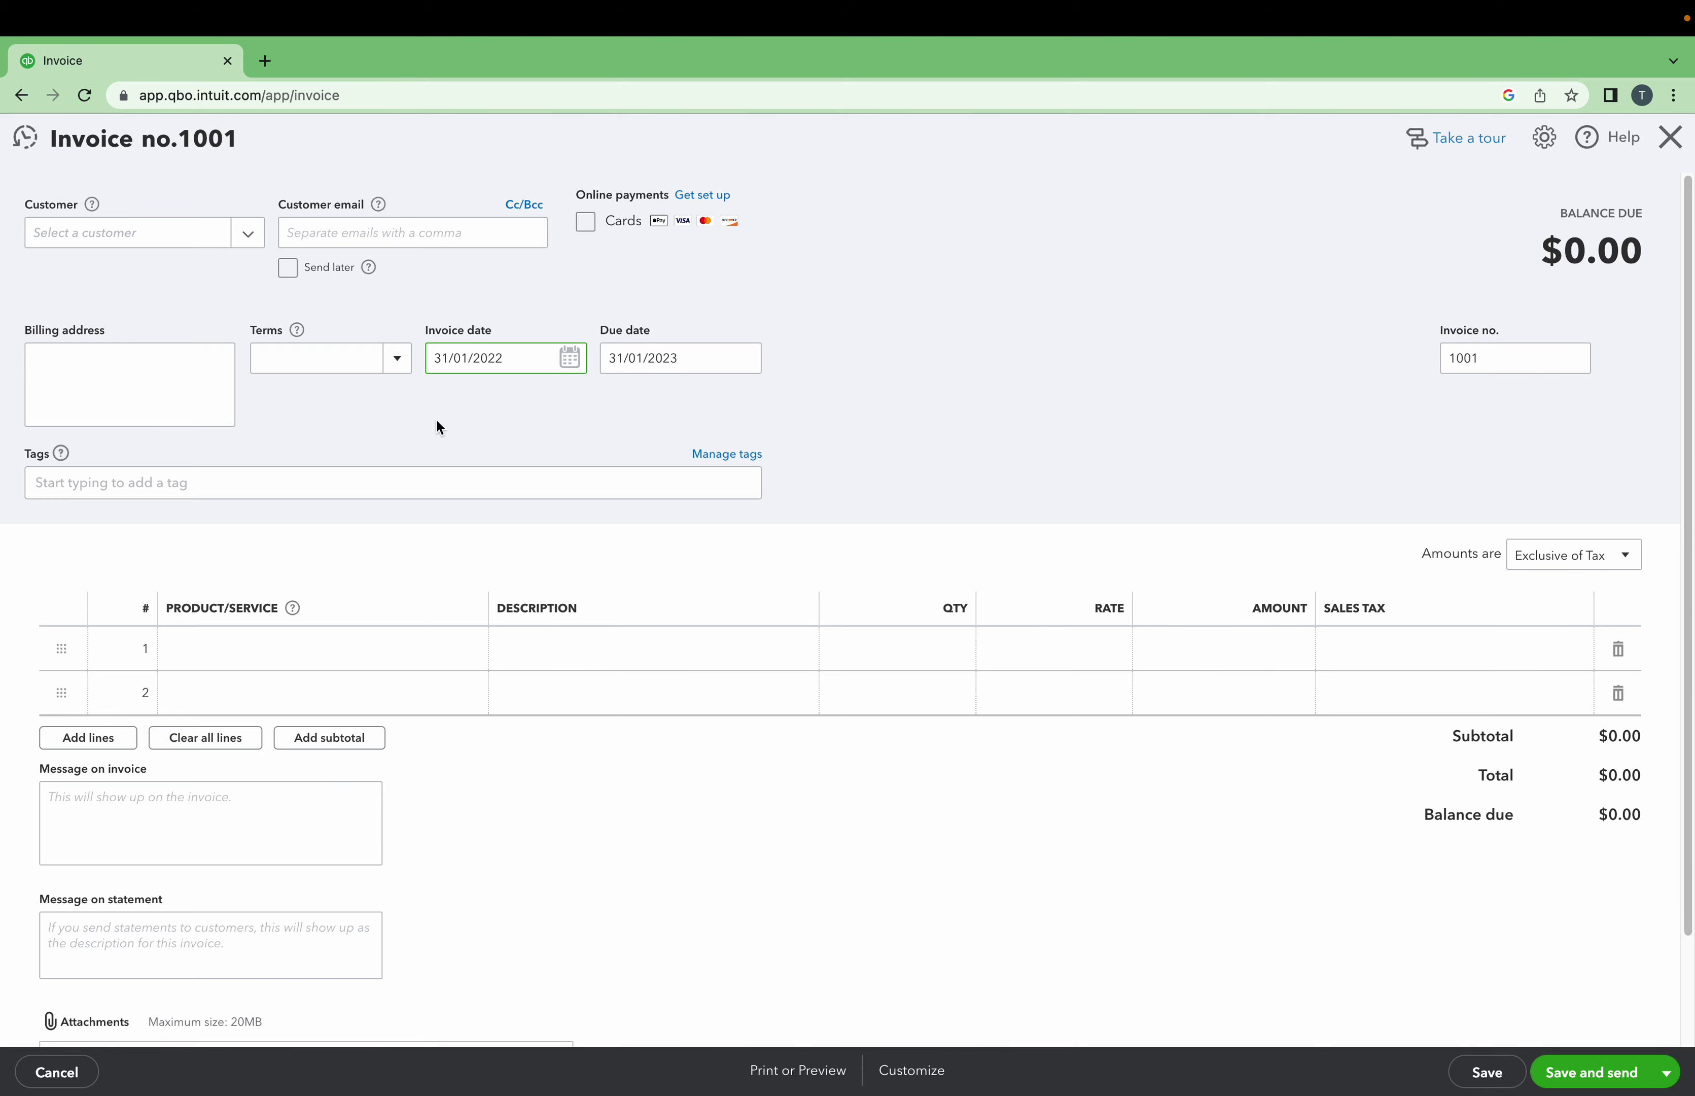
# Create a new customer with the display name "sample" for the invoice and save it.
pyautogui.click(243, 230)
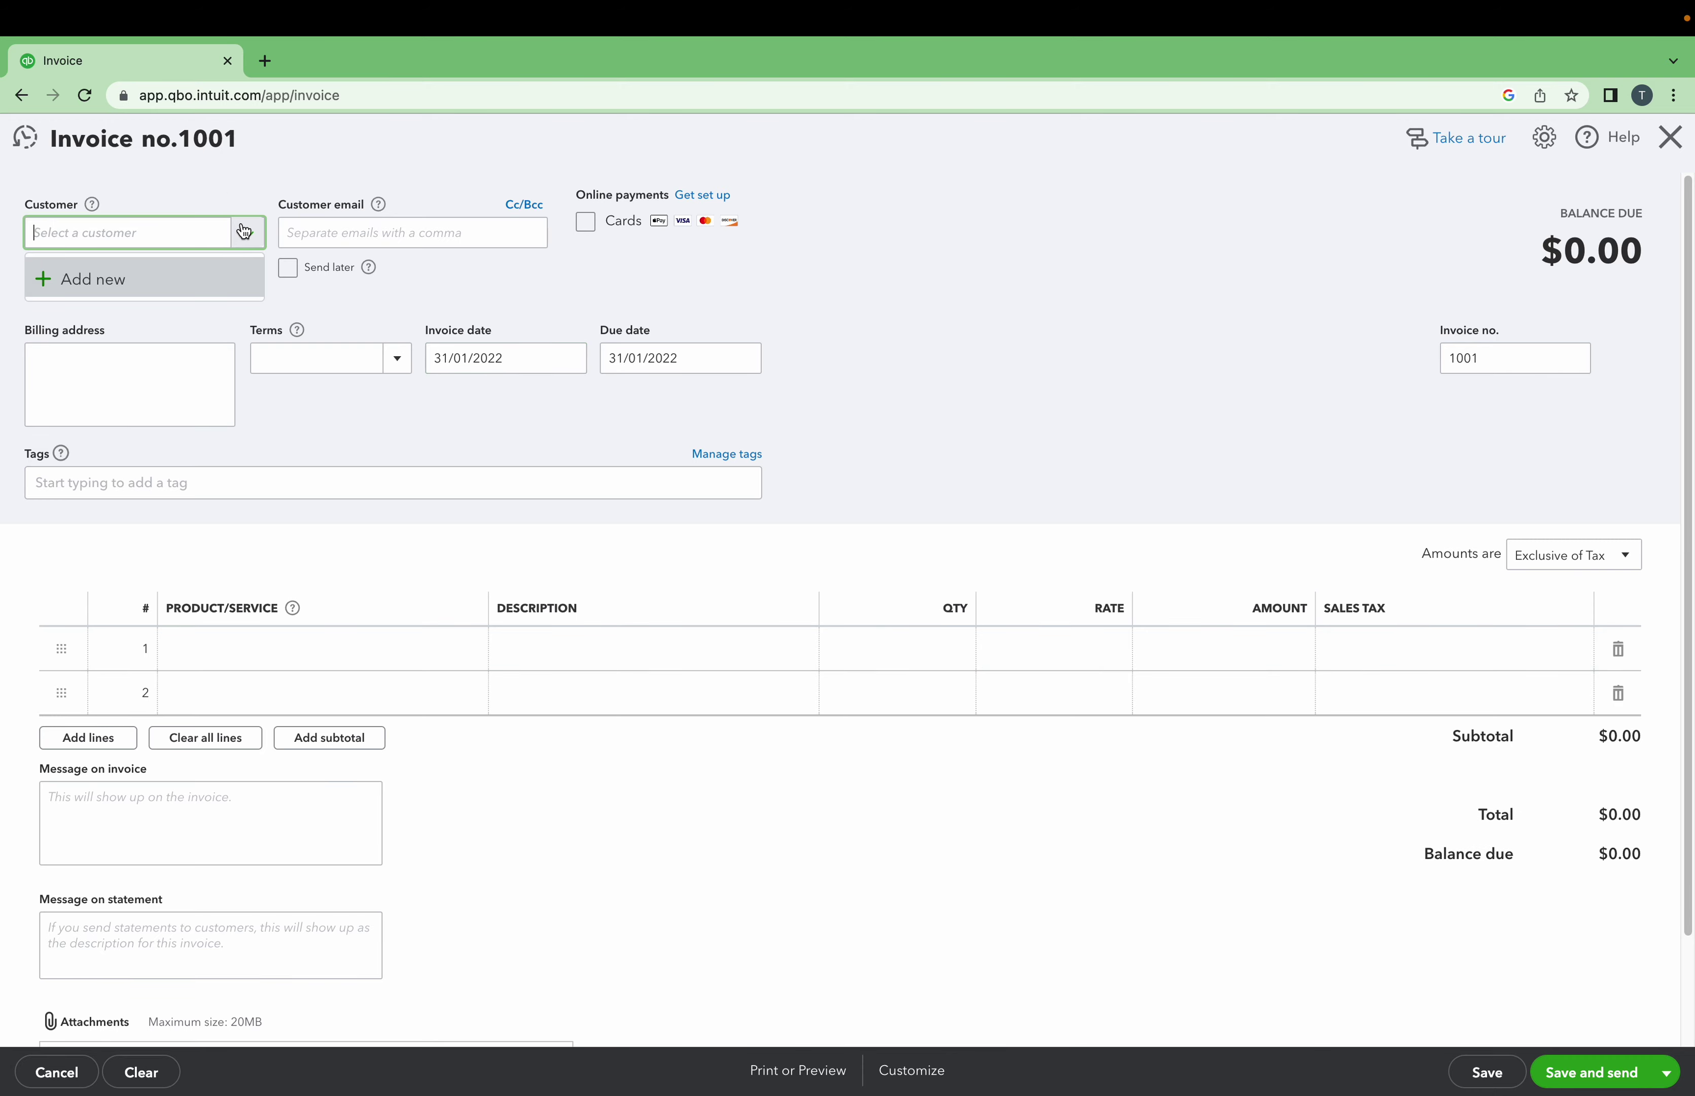
pyautogui.click(193, 282)
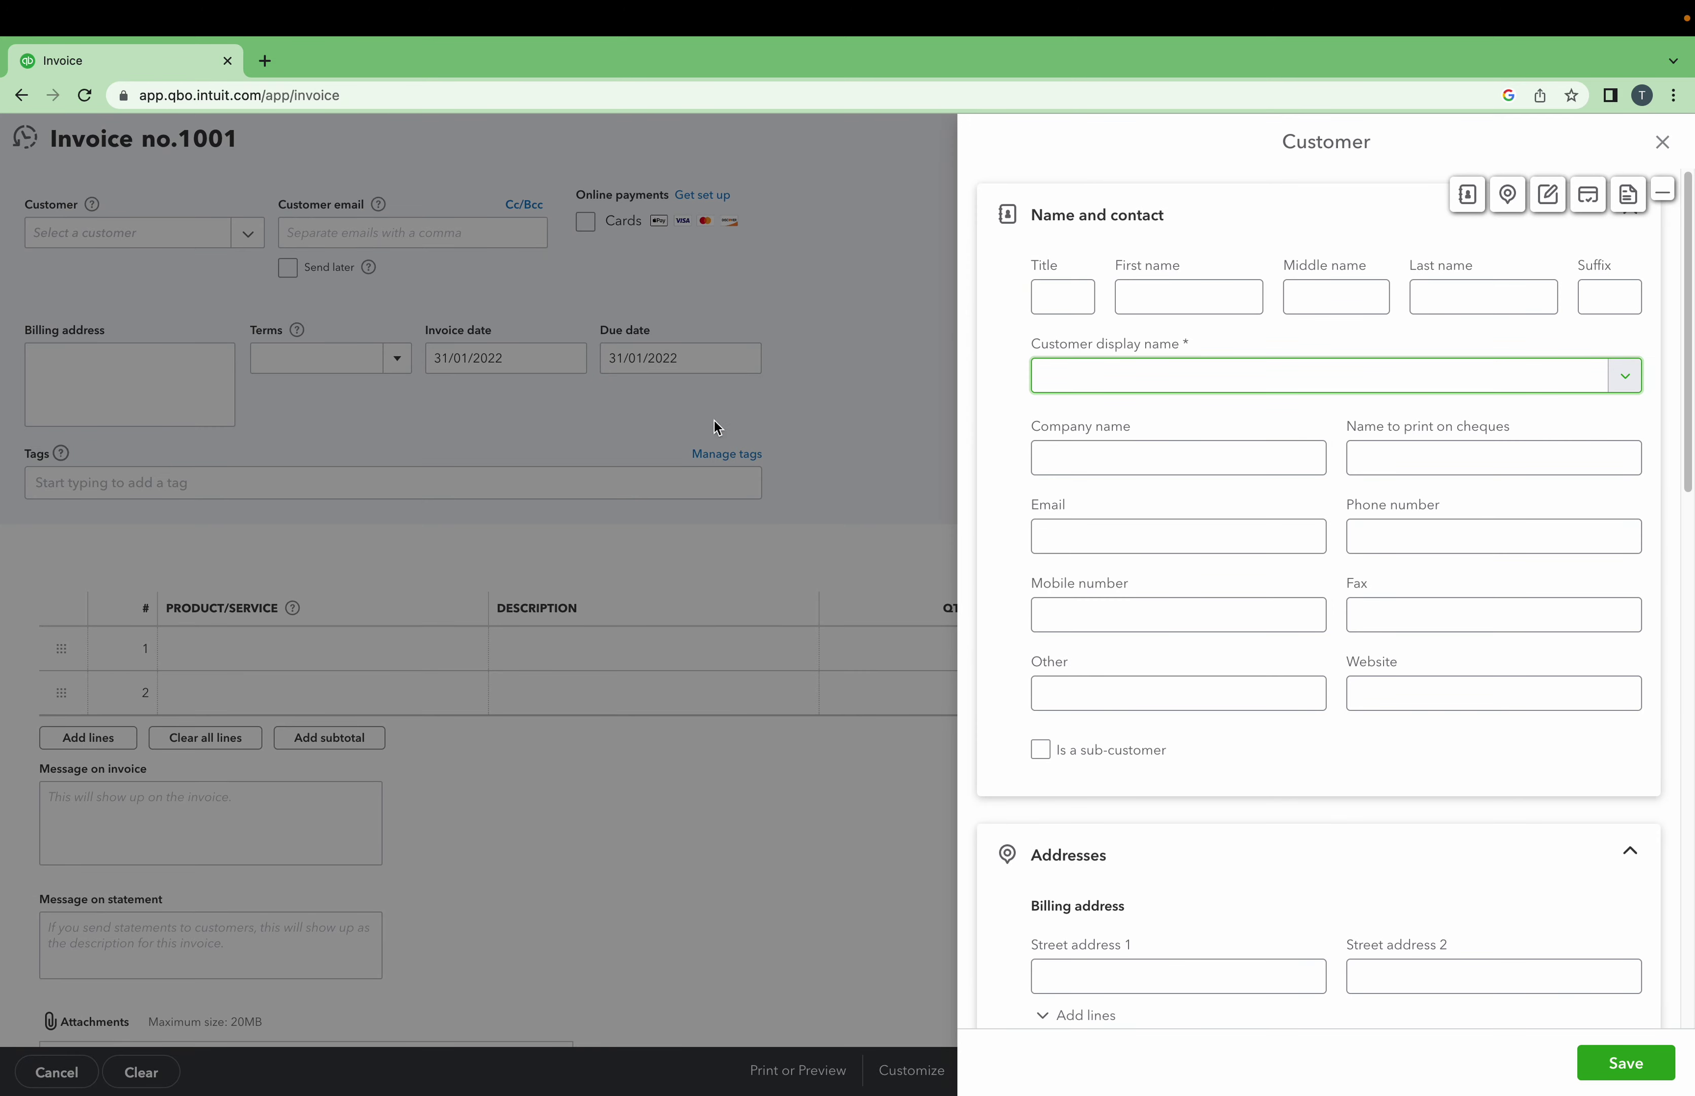
pyautogui.write('sample')
pyautogui.click(1626, 1075)
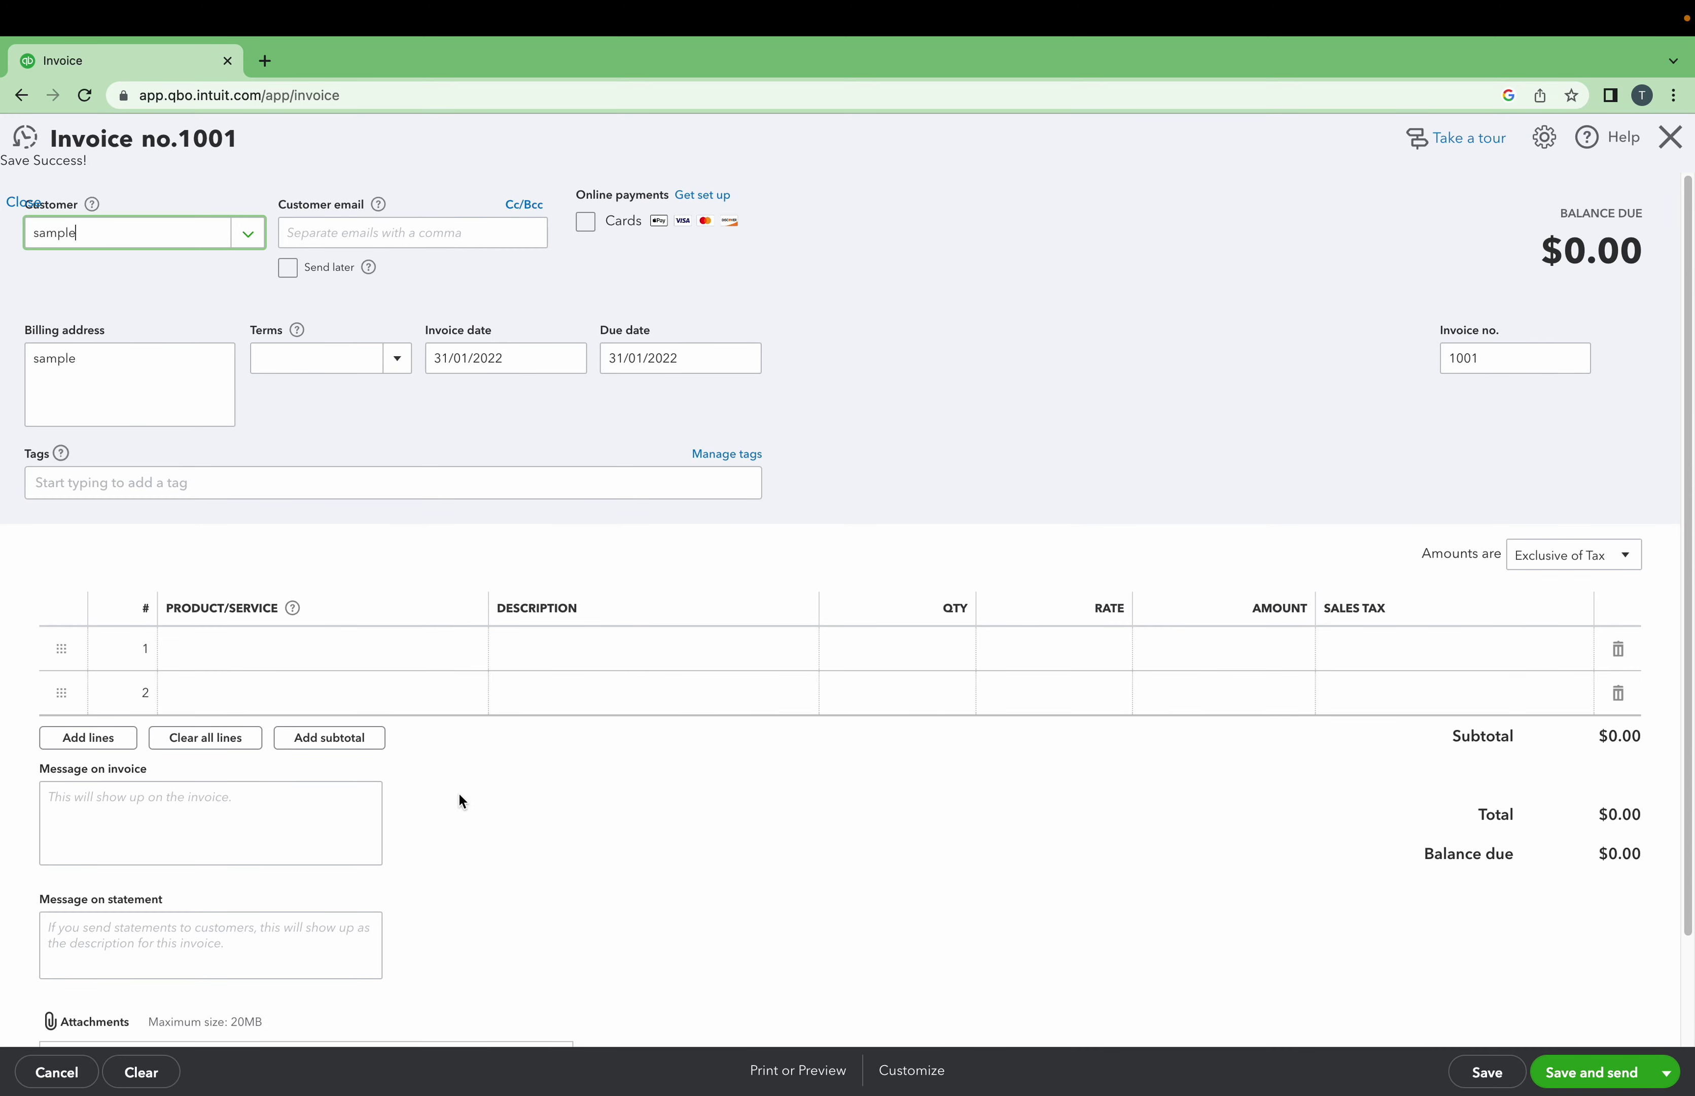
# Add a Services line with an amount of 1,234 to the invoice.
pyautogui.click(342, 665)
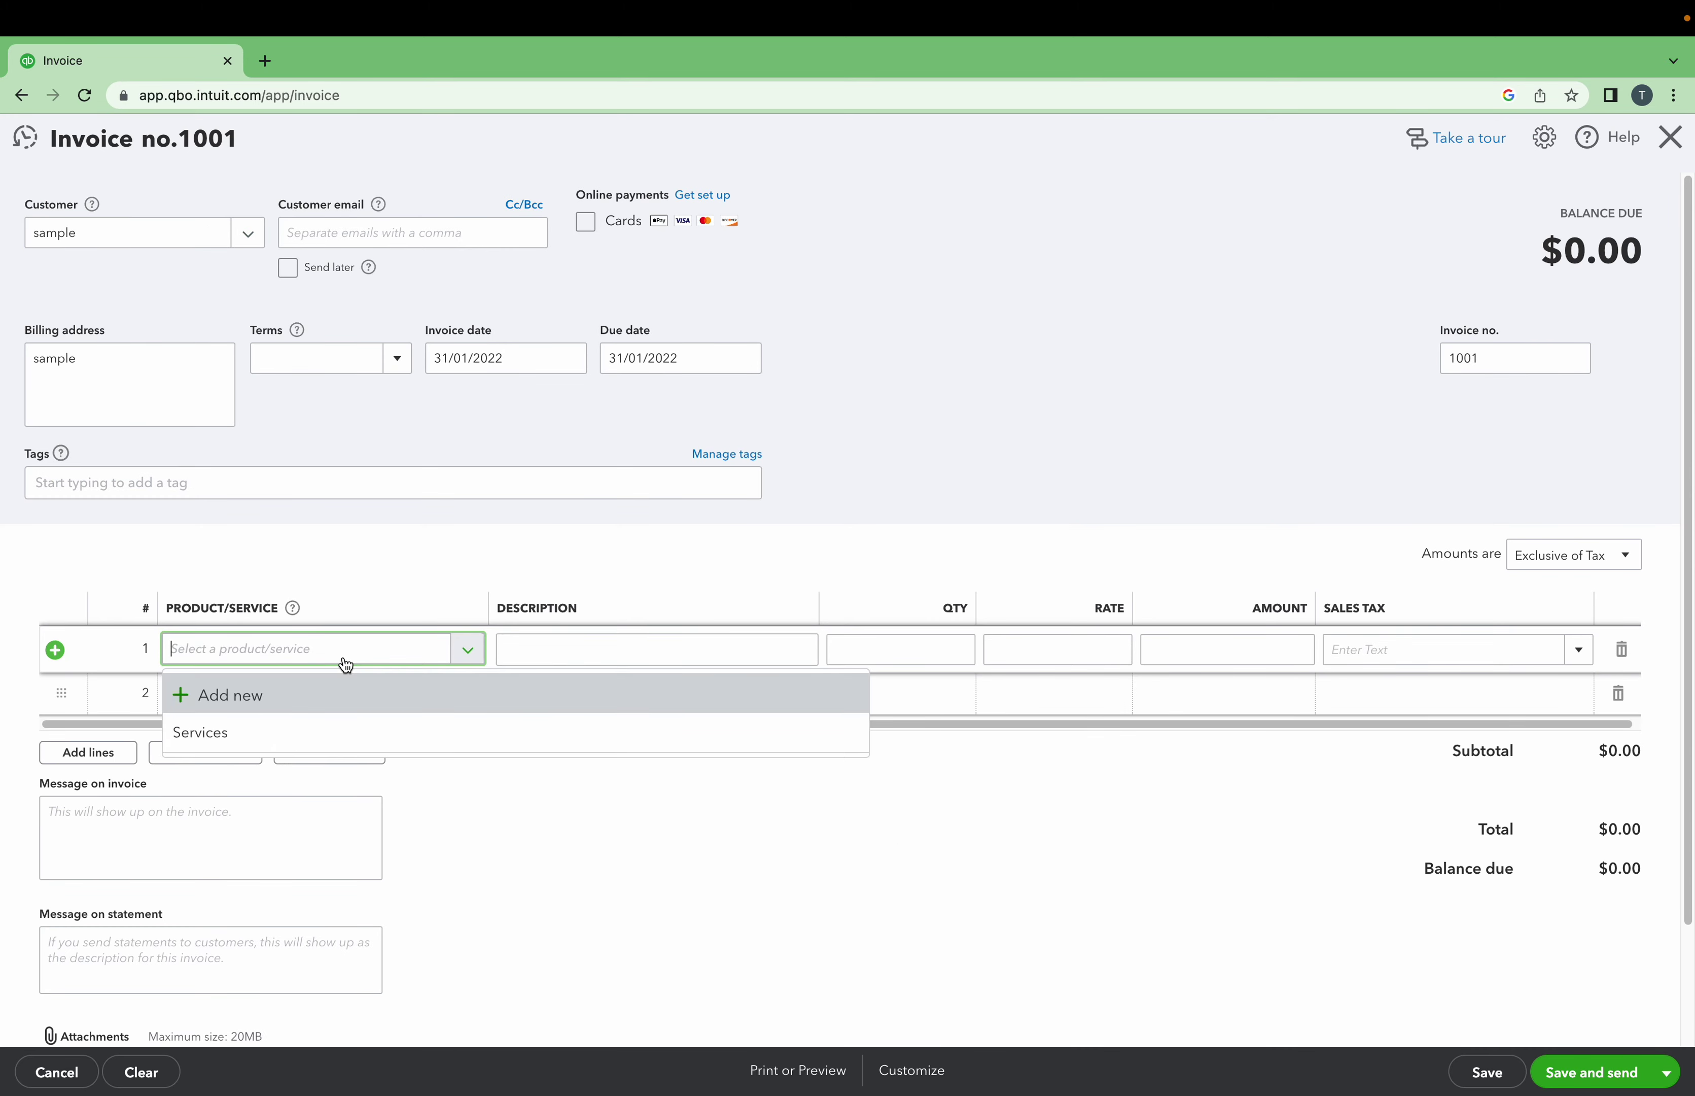
pyautogui.click(342, 731)
pyautogui.click(1207, 654)
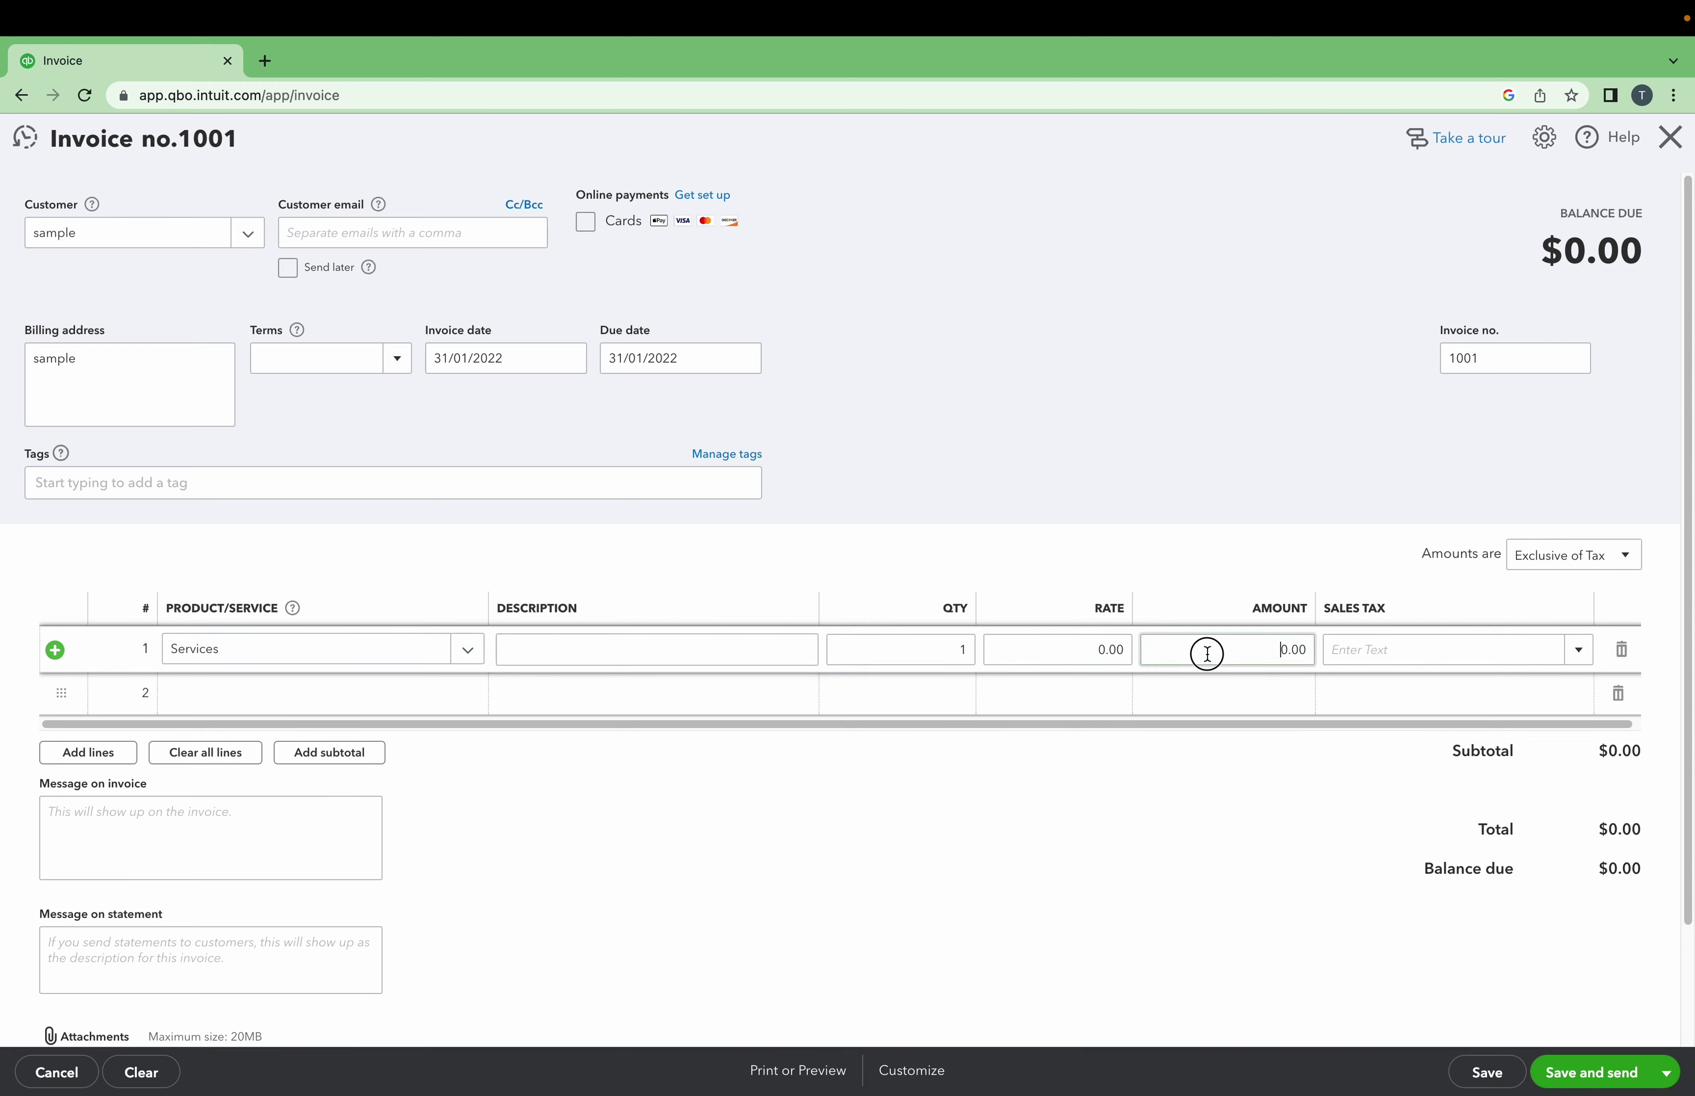
pyautogui.write('1,')
pyautogui.write('234')
# Apply the HST ON (13%) sales tax to the Services line, and save and close the invoice.
pyautogui.click(1396, 650)
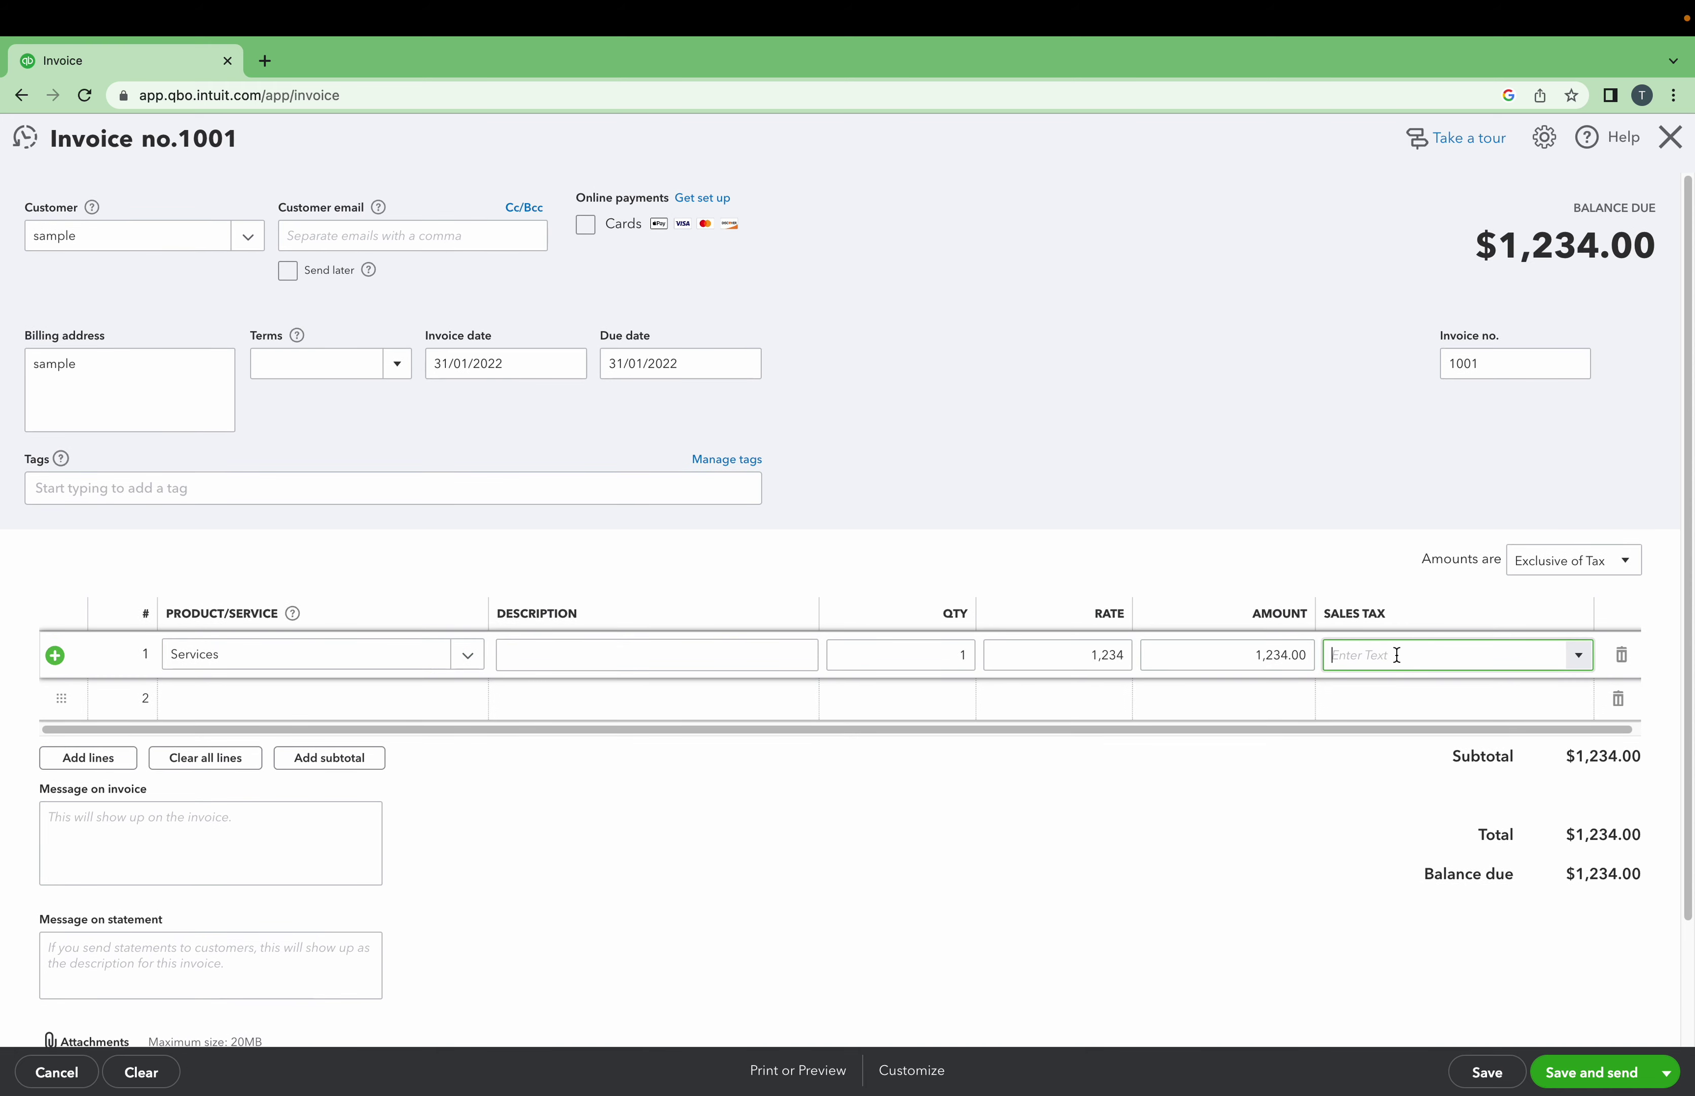
pyautogui.click(1581, 662)
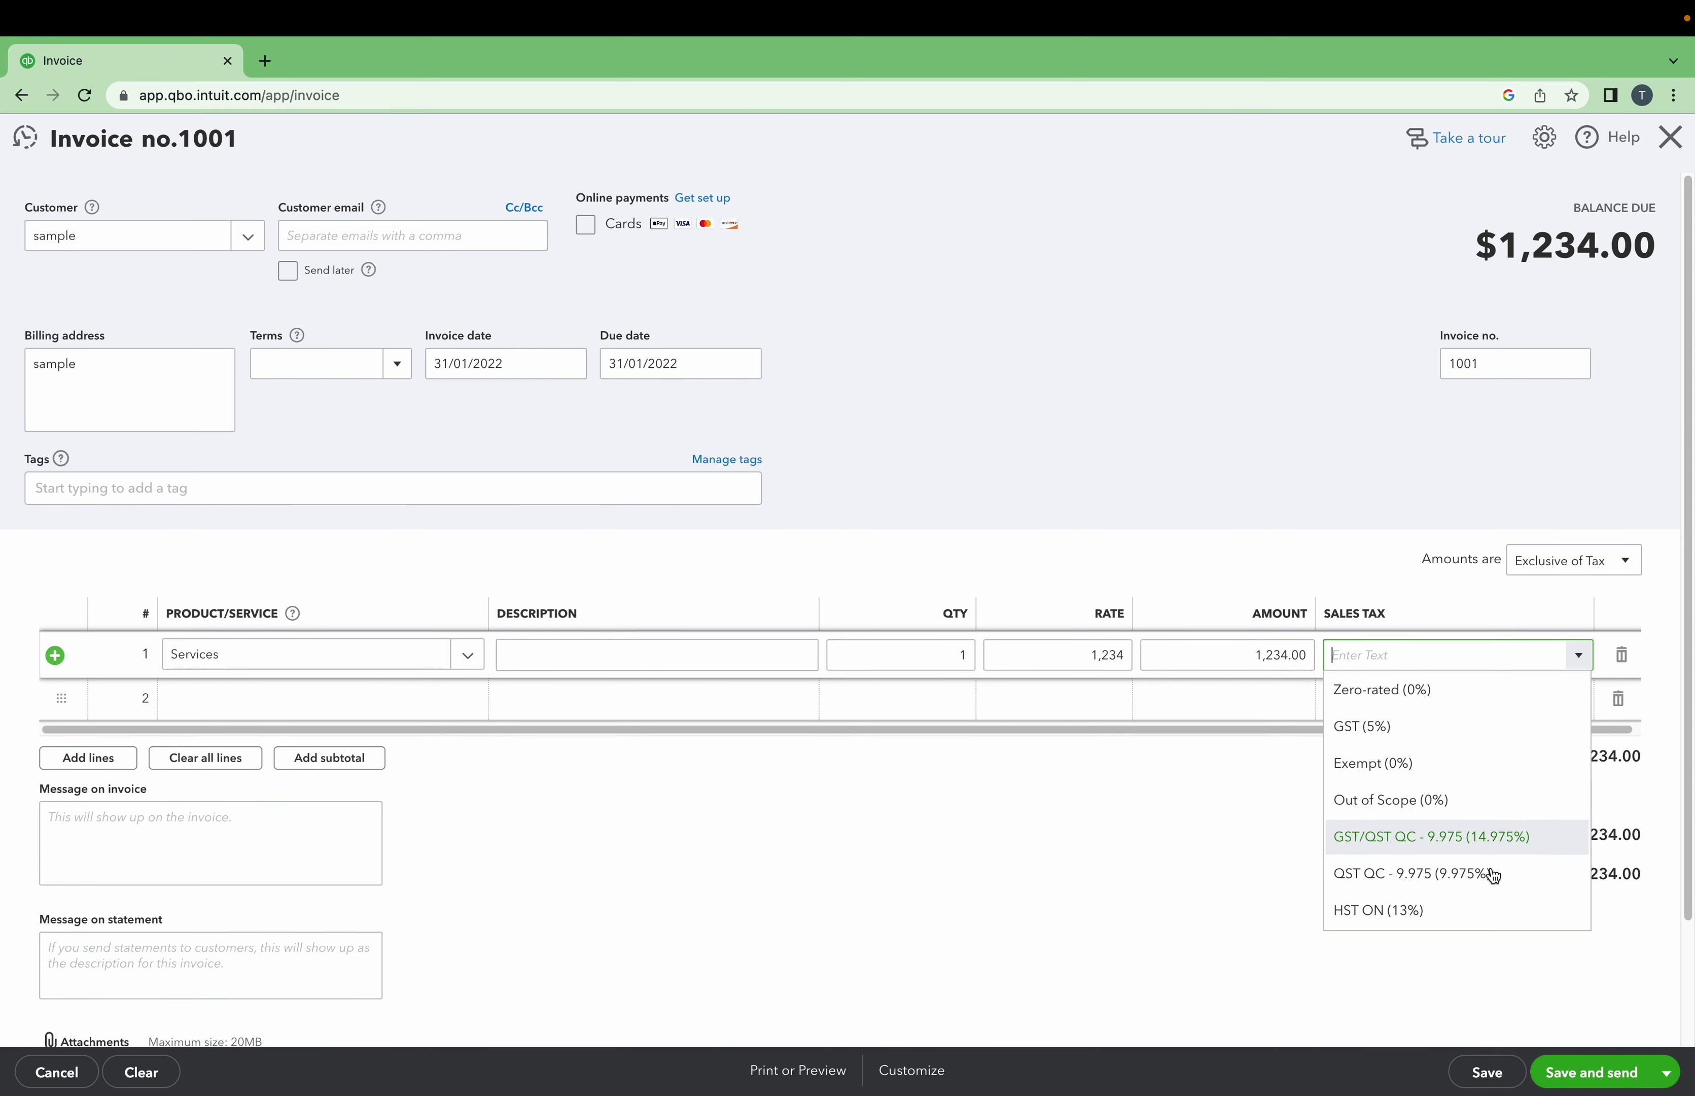
pyautogui.click(1472, 928)
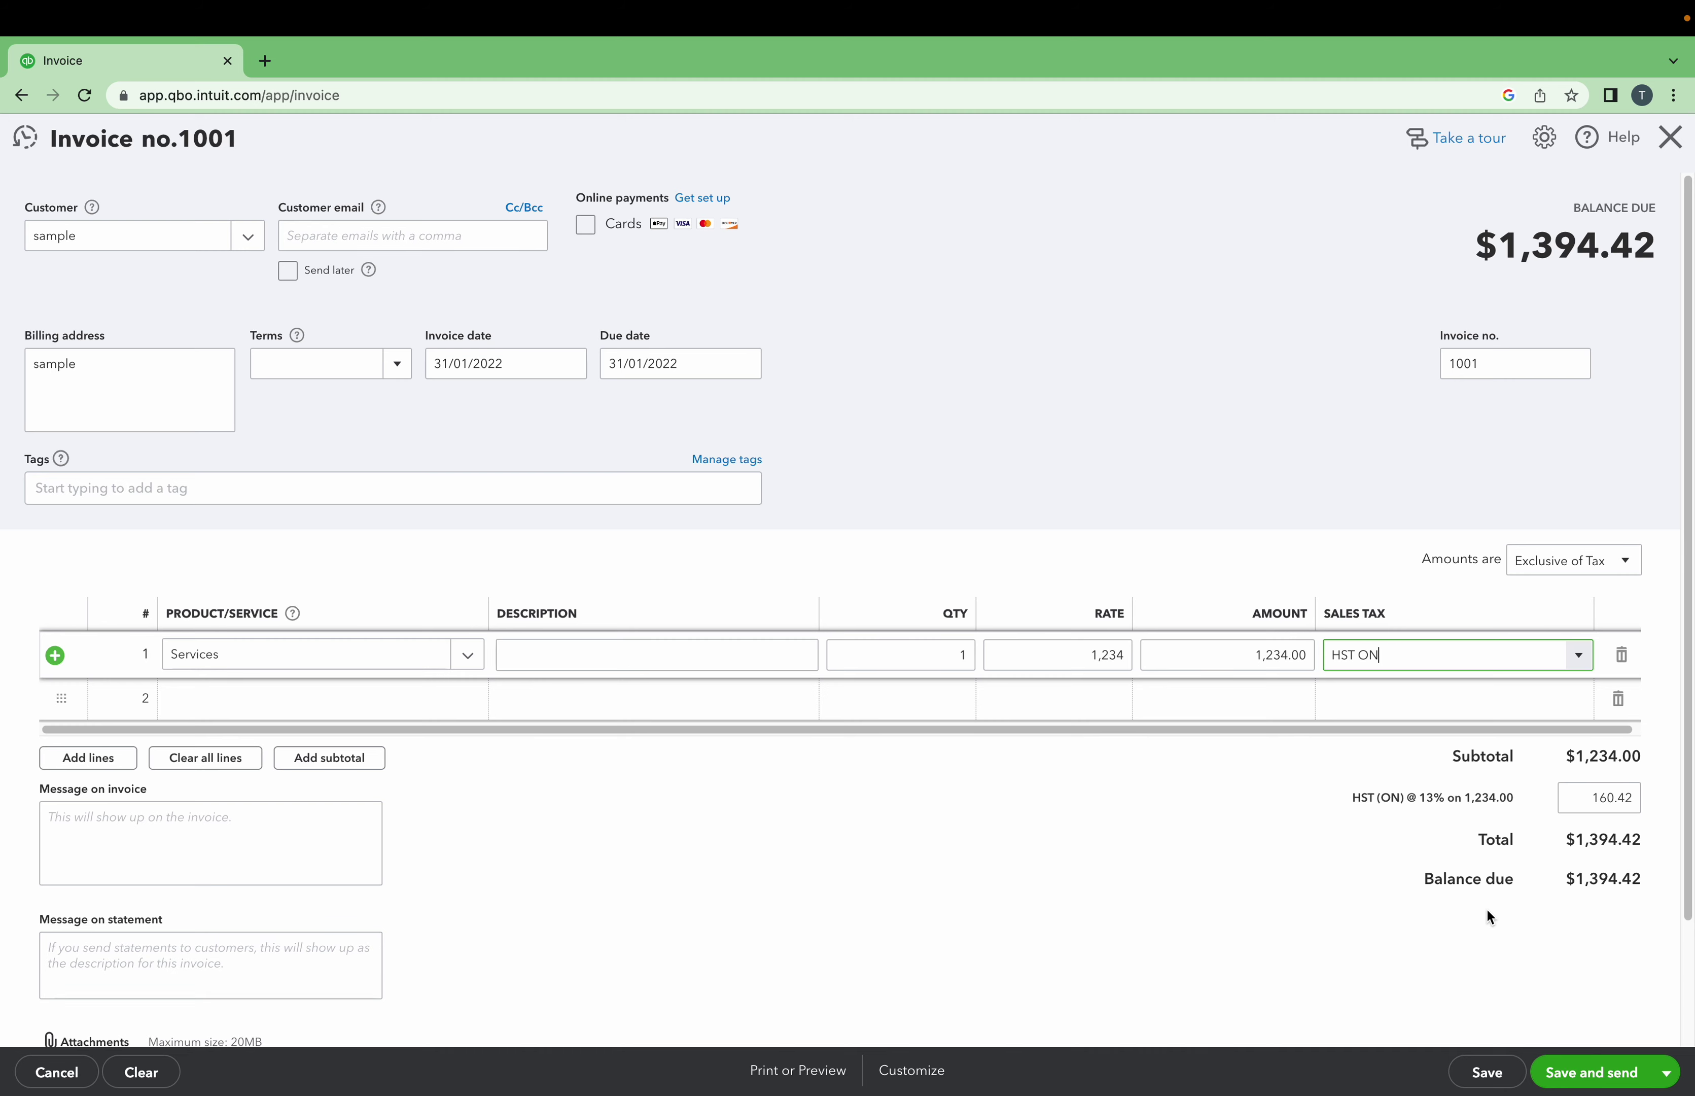
pyautogui.click(1667, 1073)
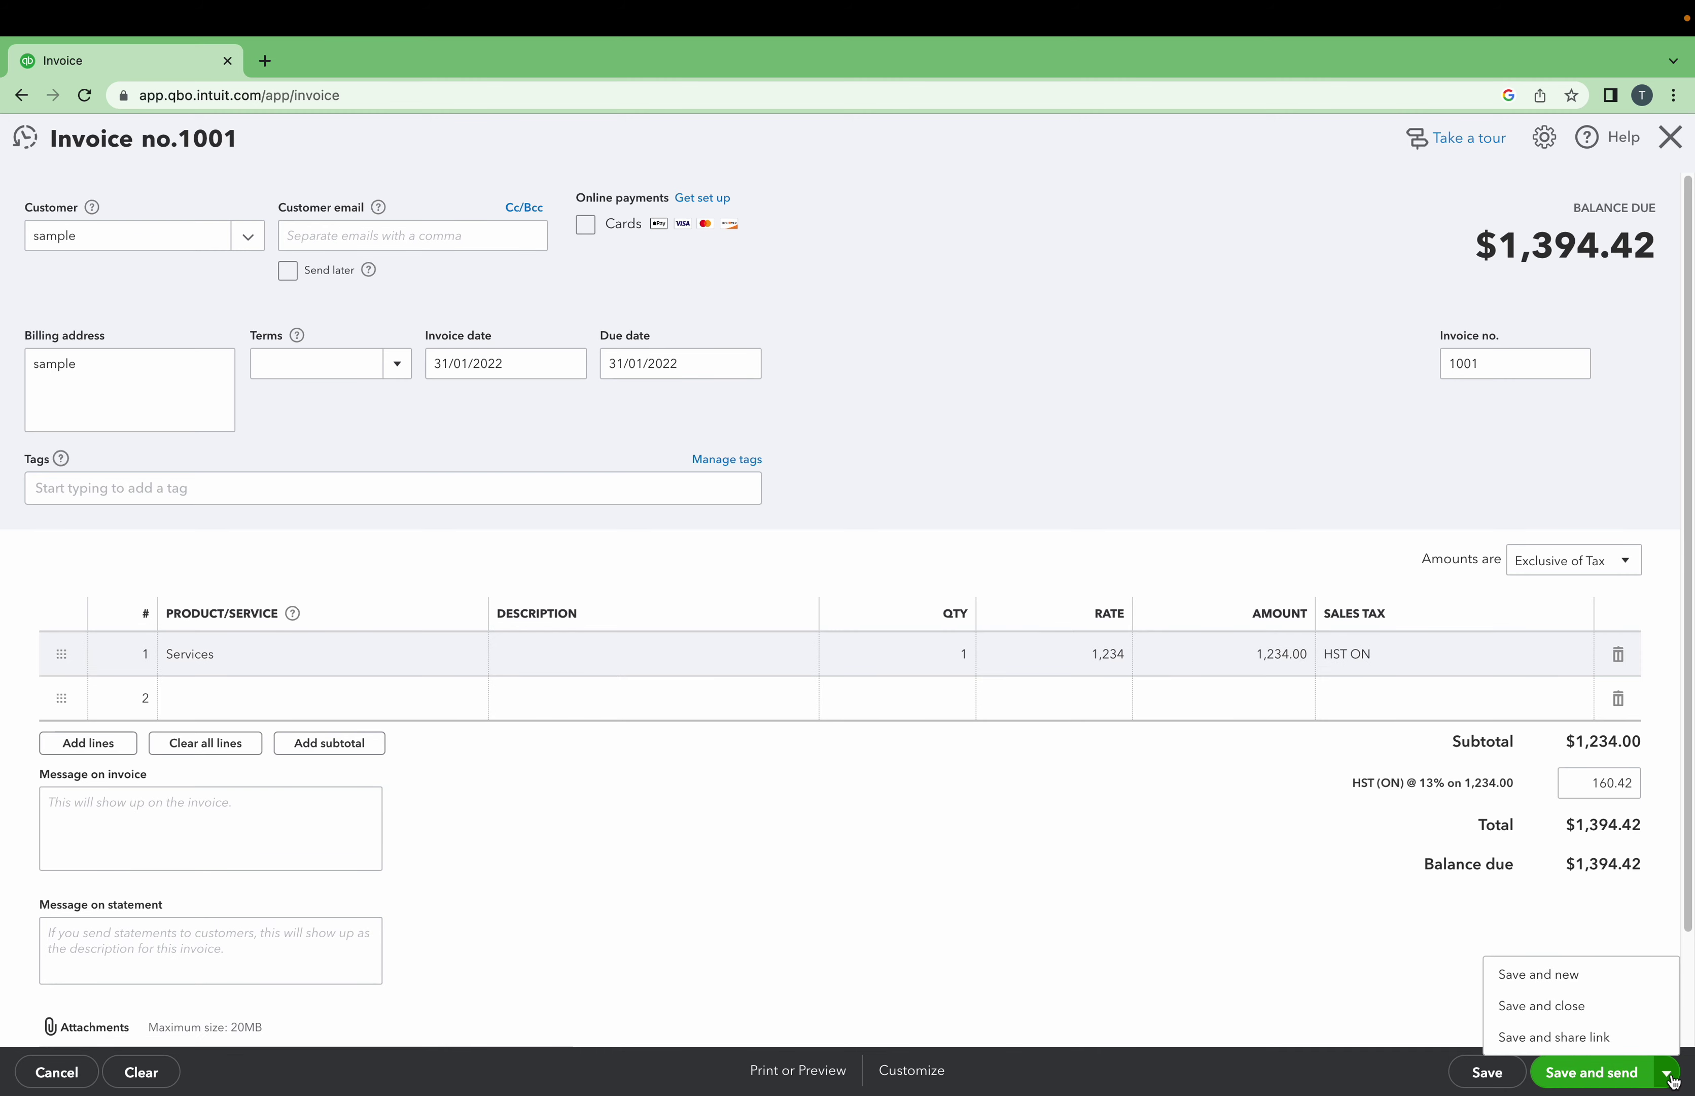
pyautogui.click(1595, 1010)
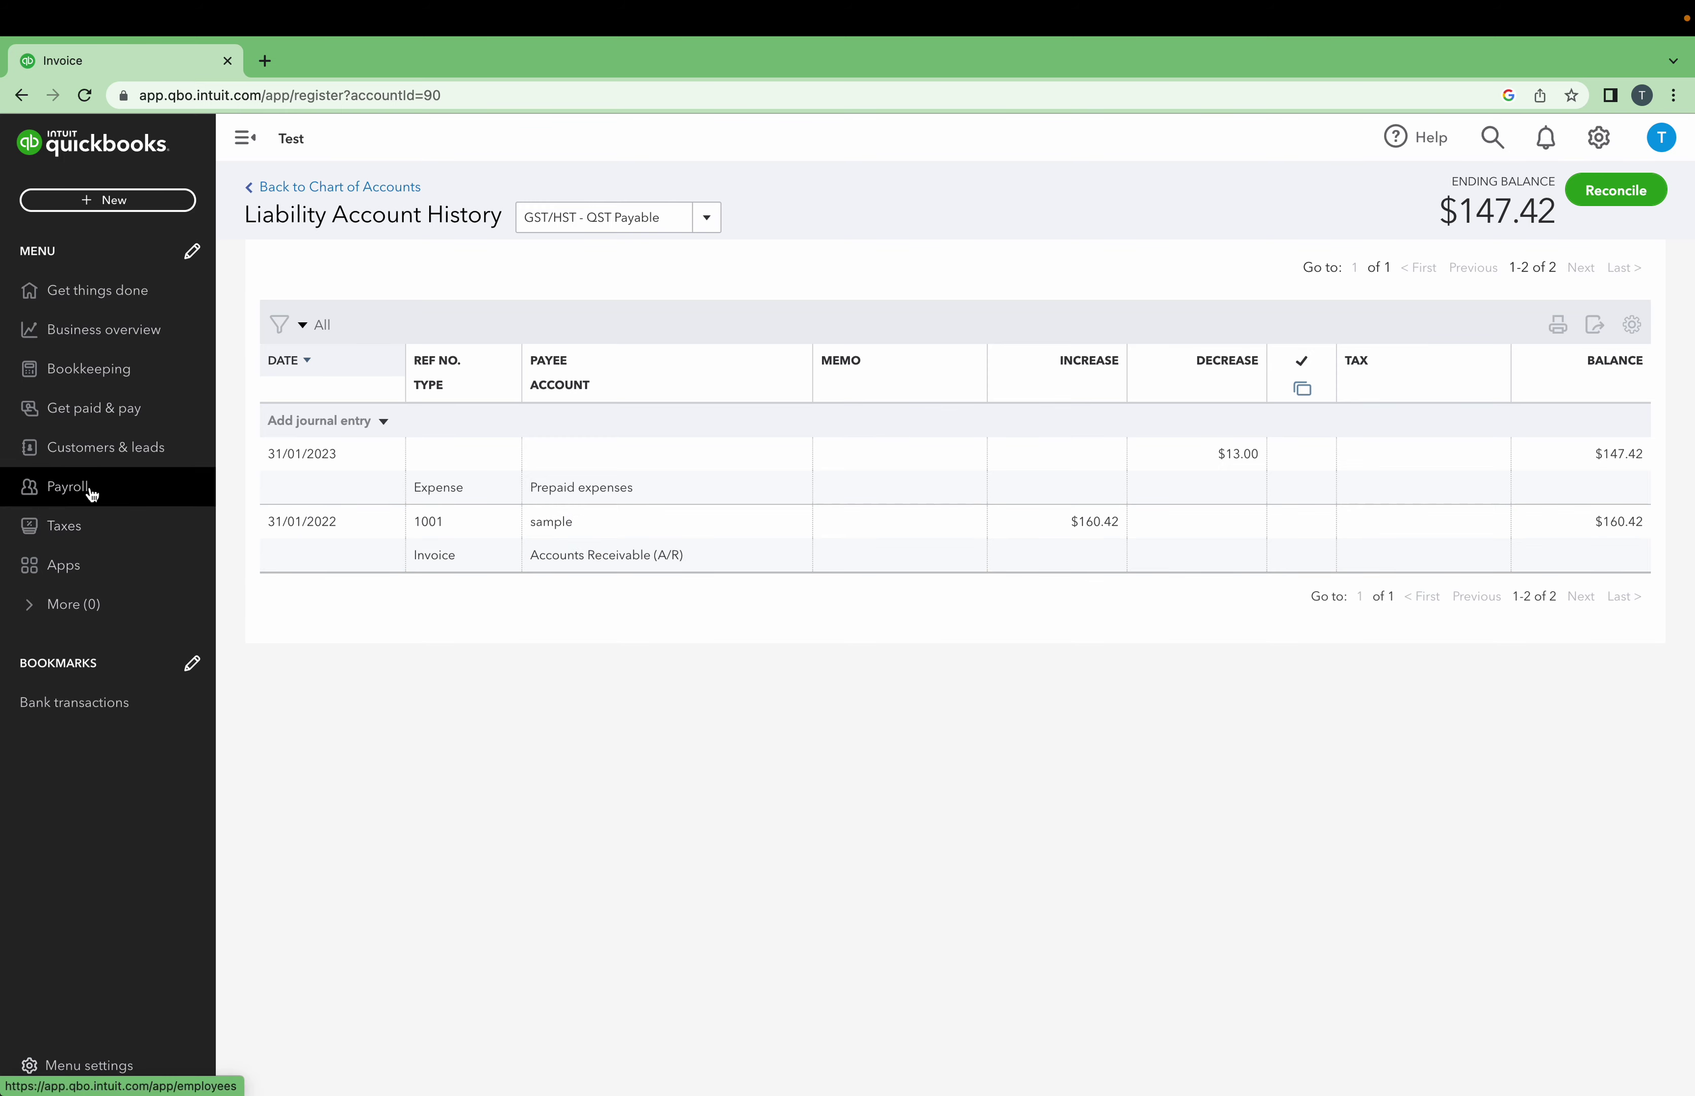
# Preview the GST/HST - QST return with its start date set to 01/01/2022, and close it without filing.
pyautogui.click(93, 525)
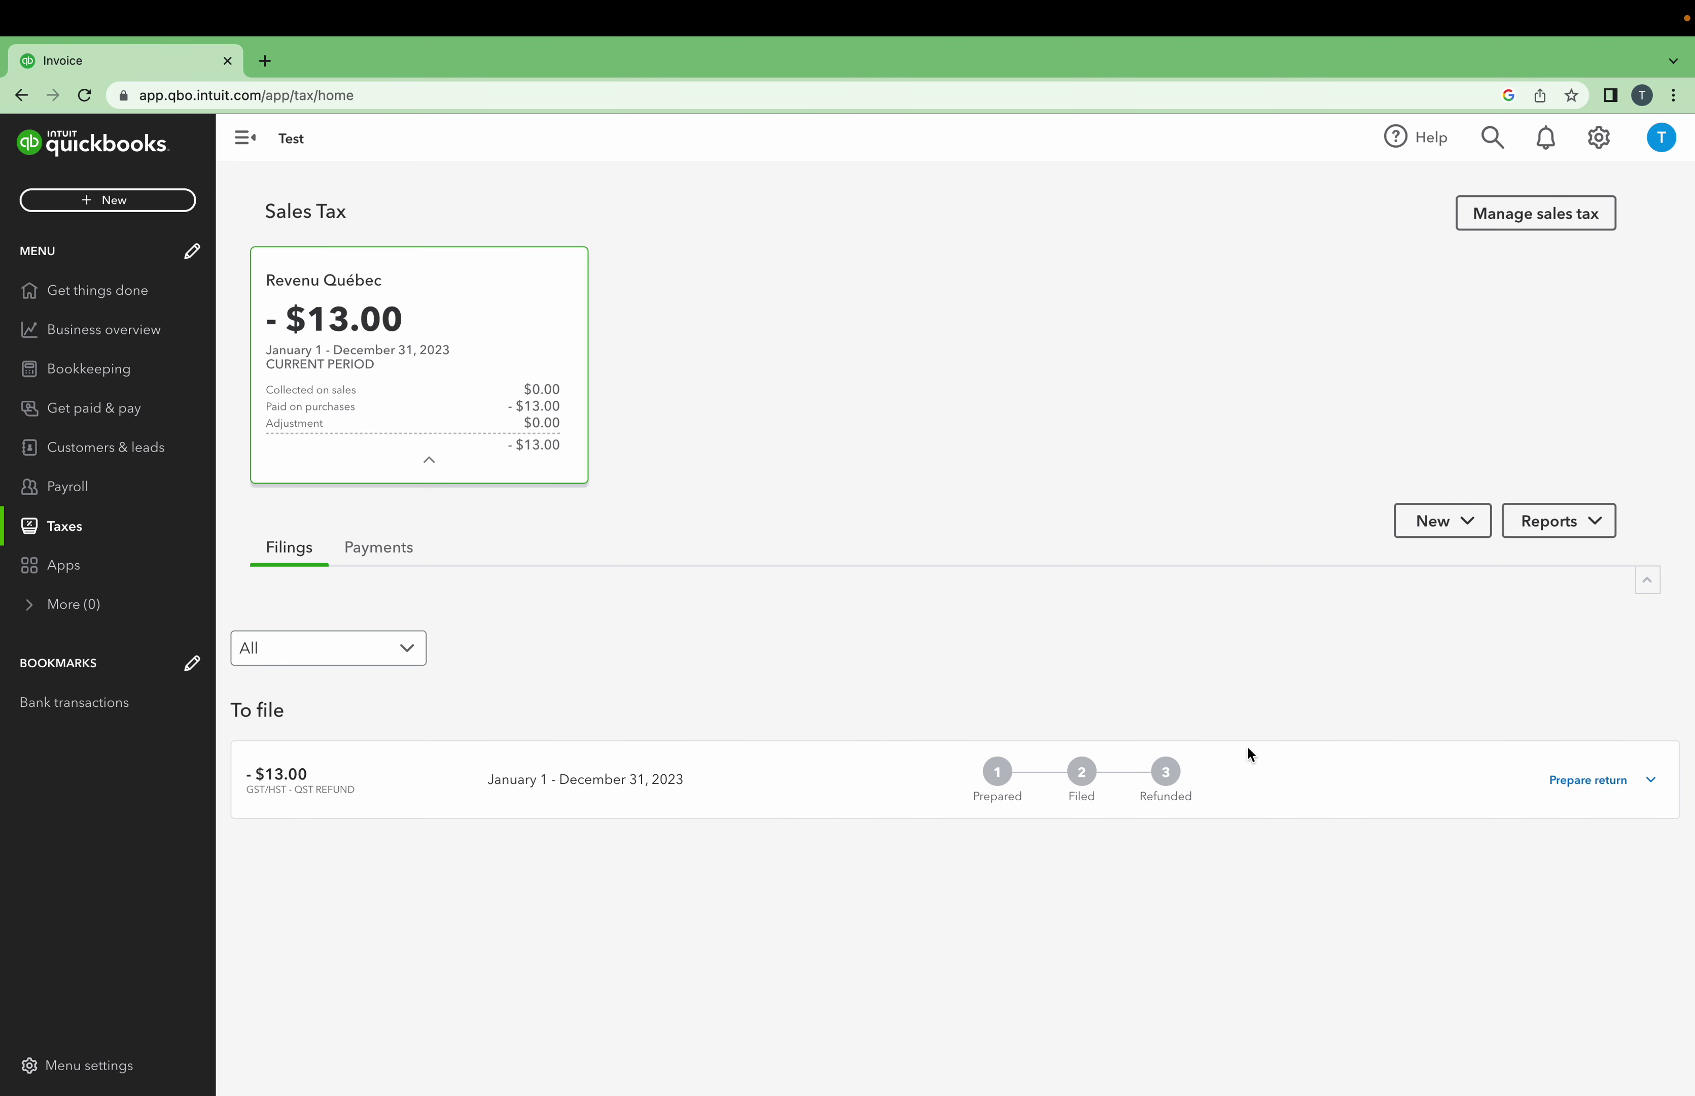
pyautogui.click(1601, 786)
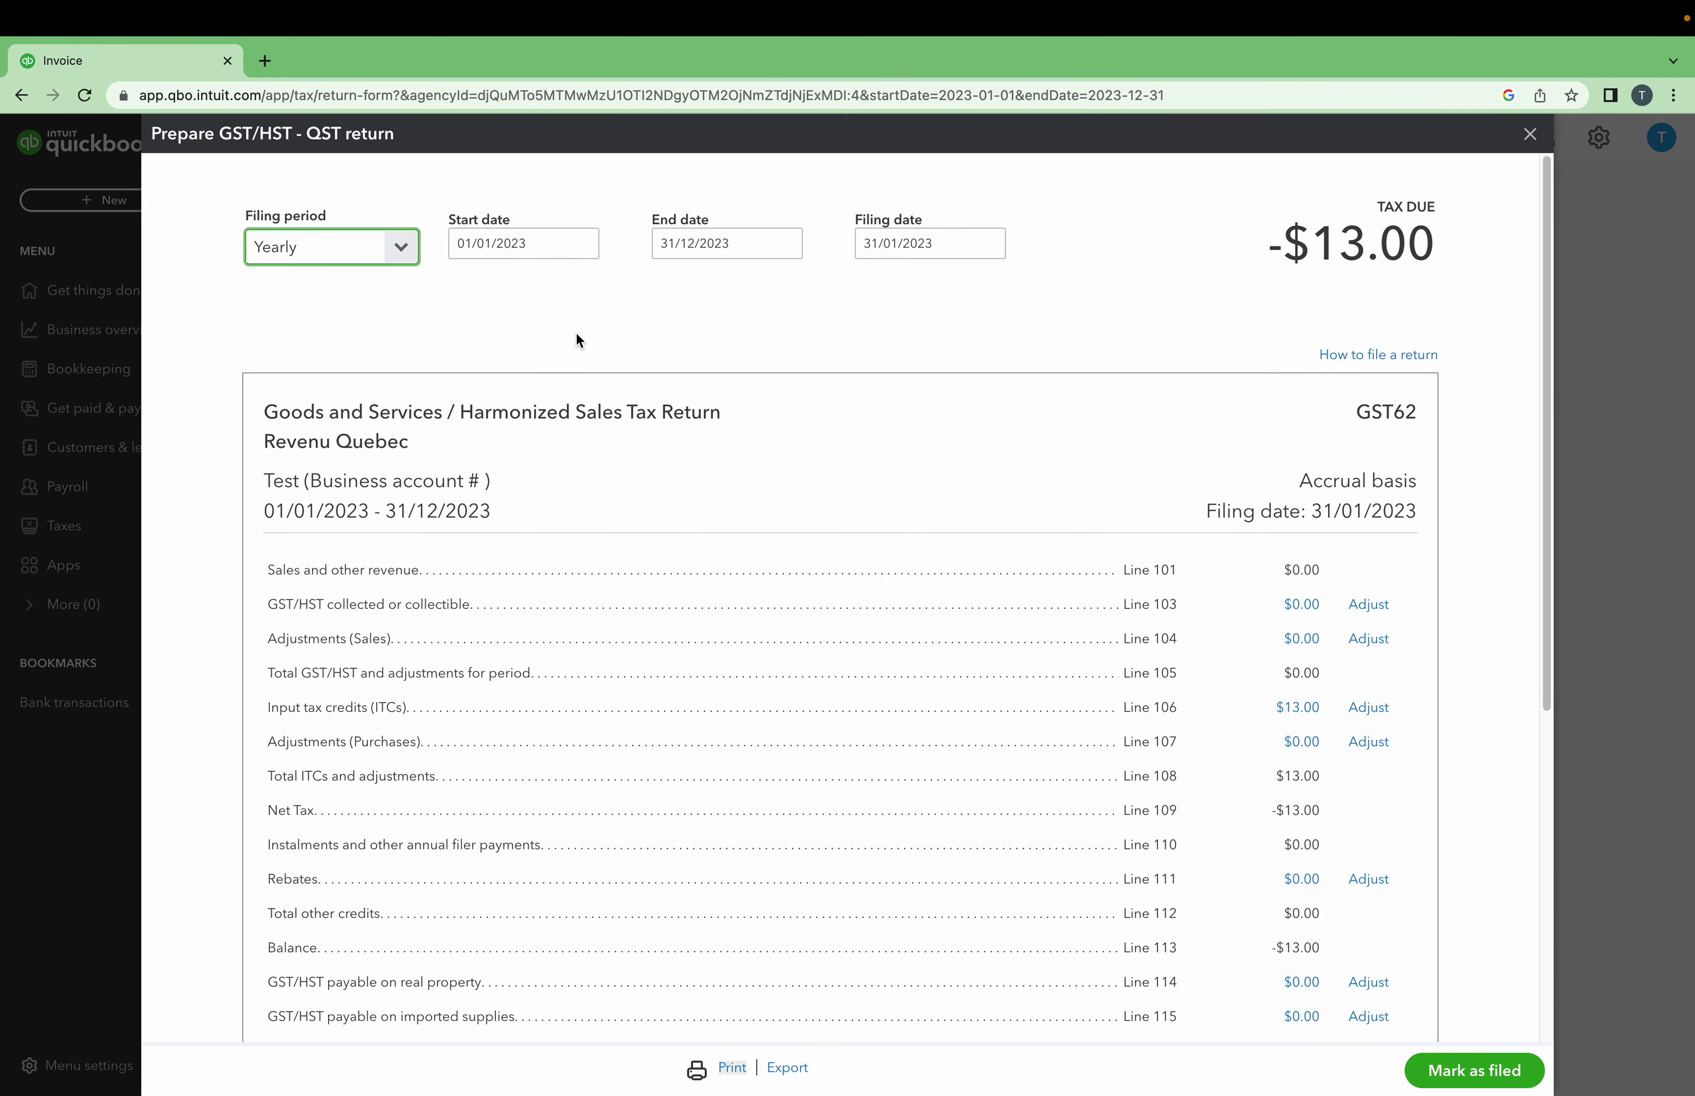
pyautogui.click(540, 247)
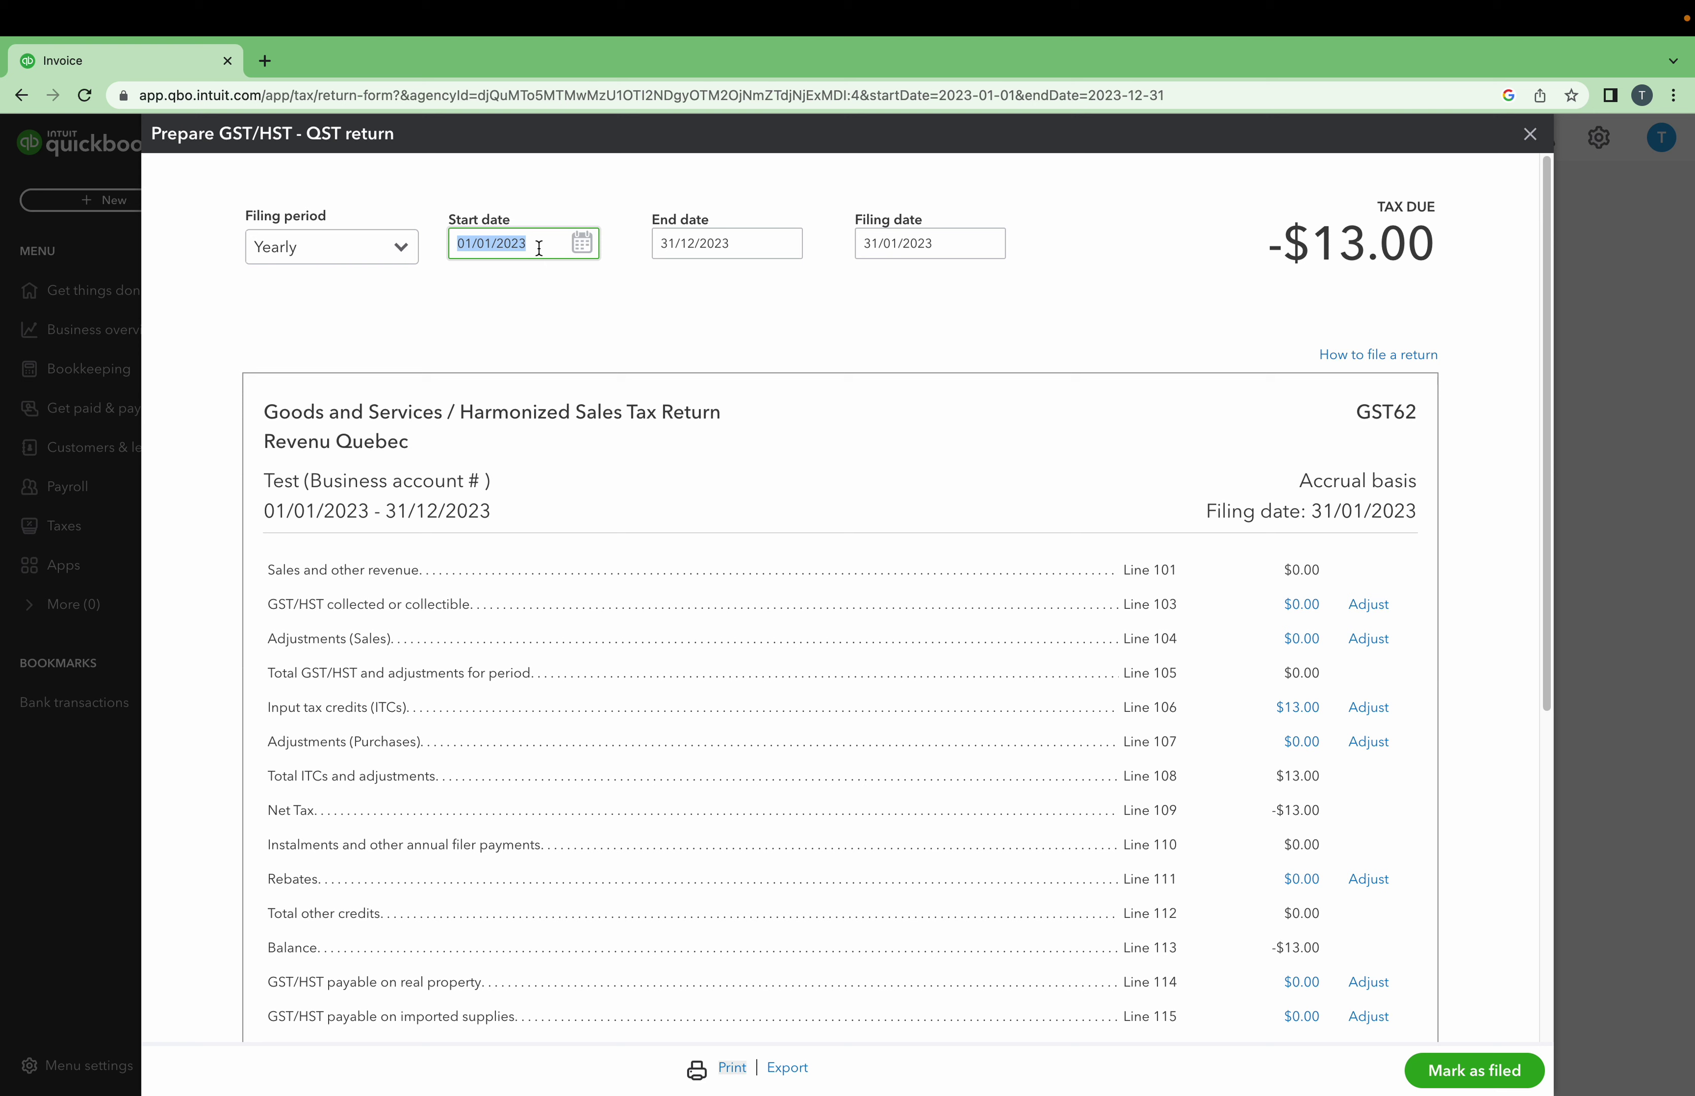
pyautogui.click(539, 247)
pyautogui.click(753, 243)
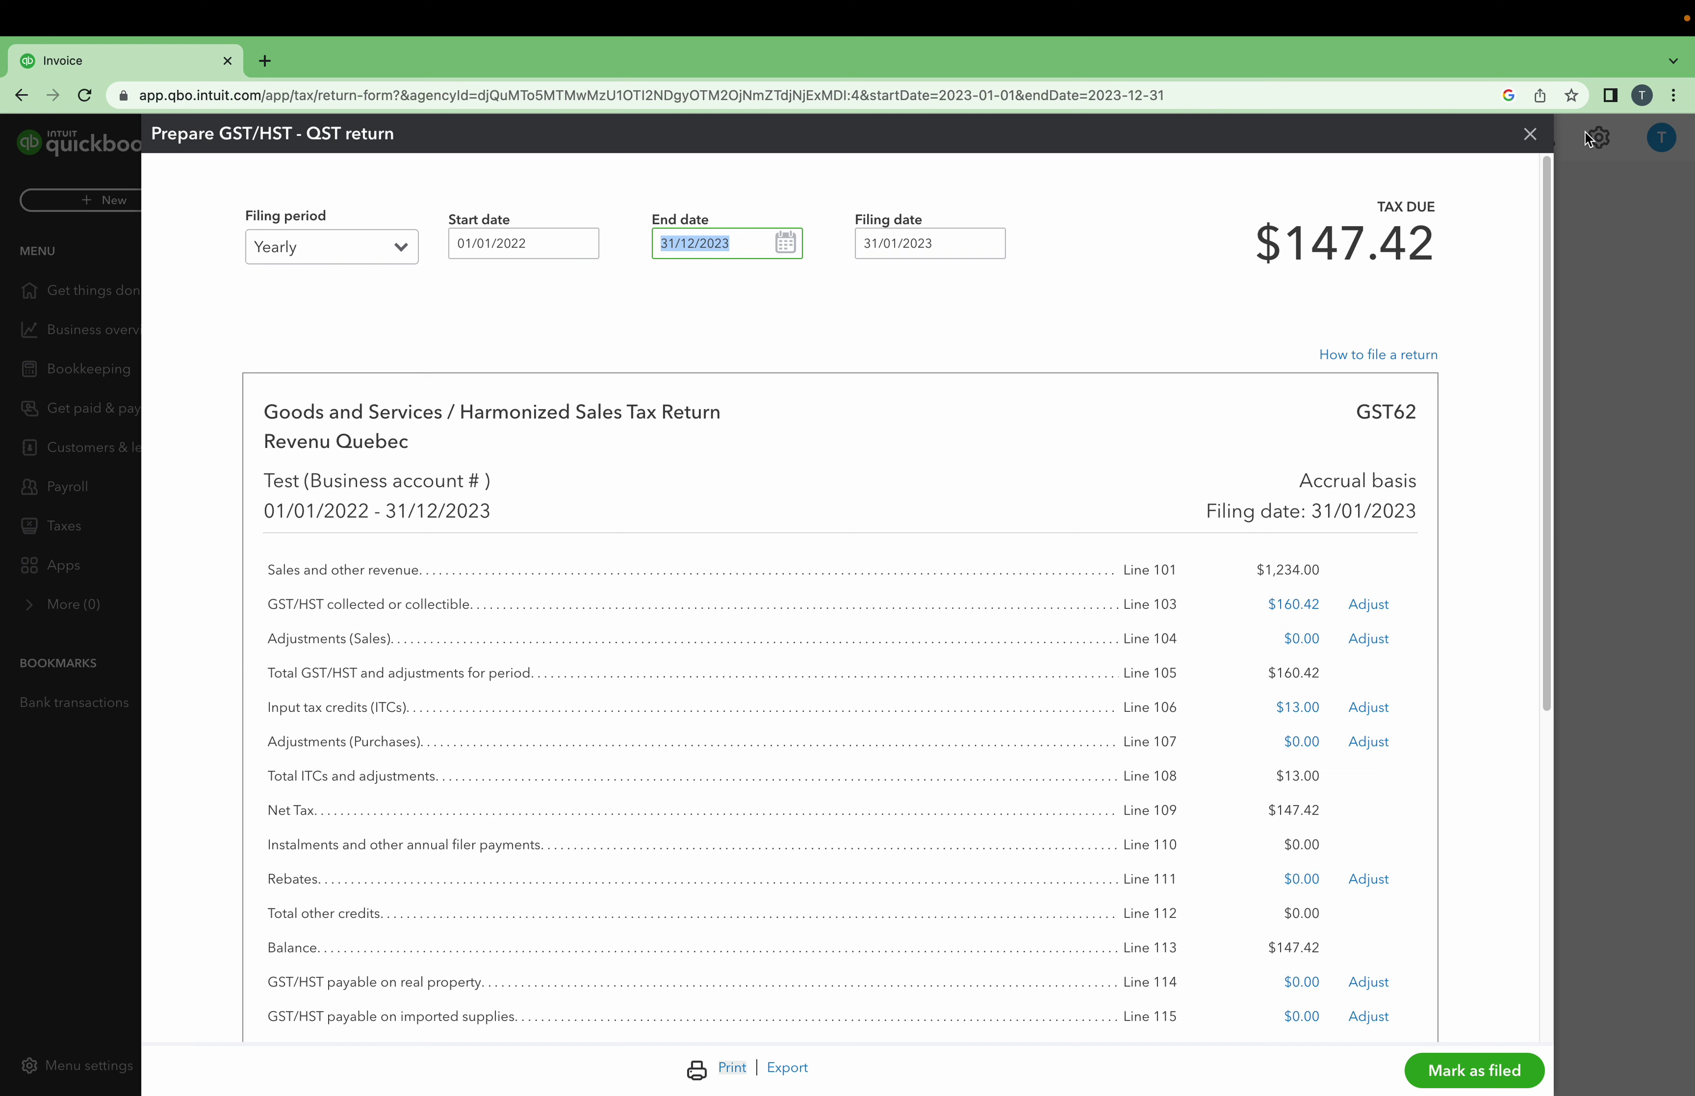
pyautogui.click(1530, 135)
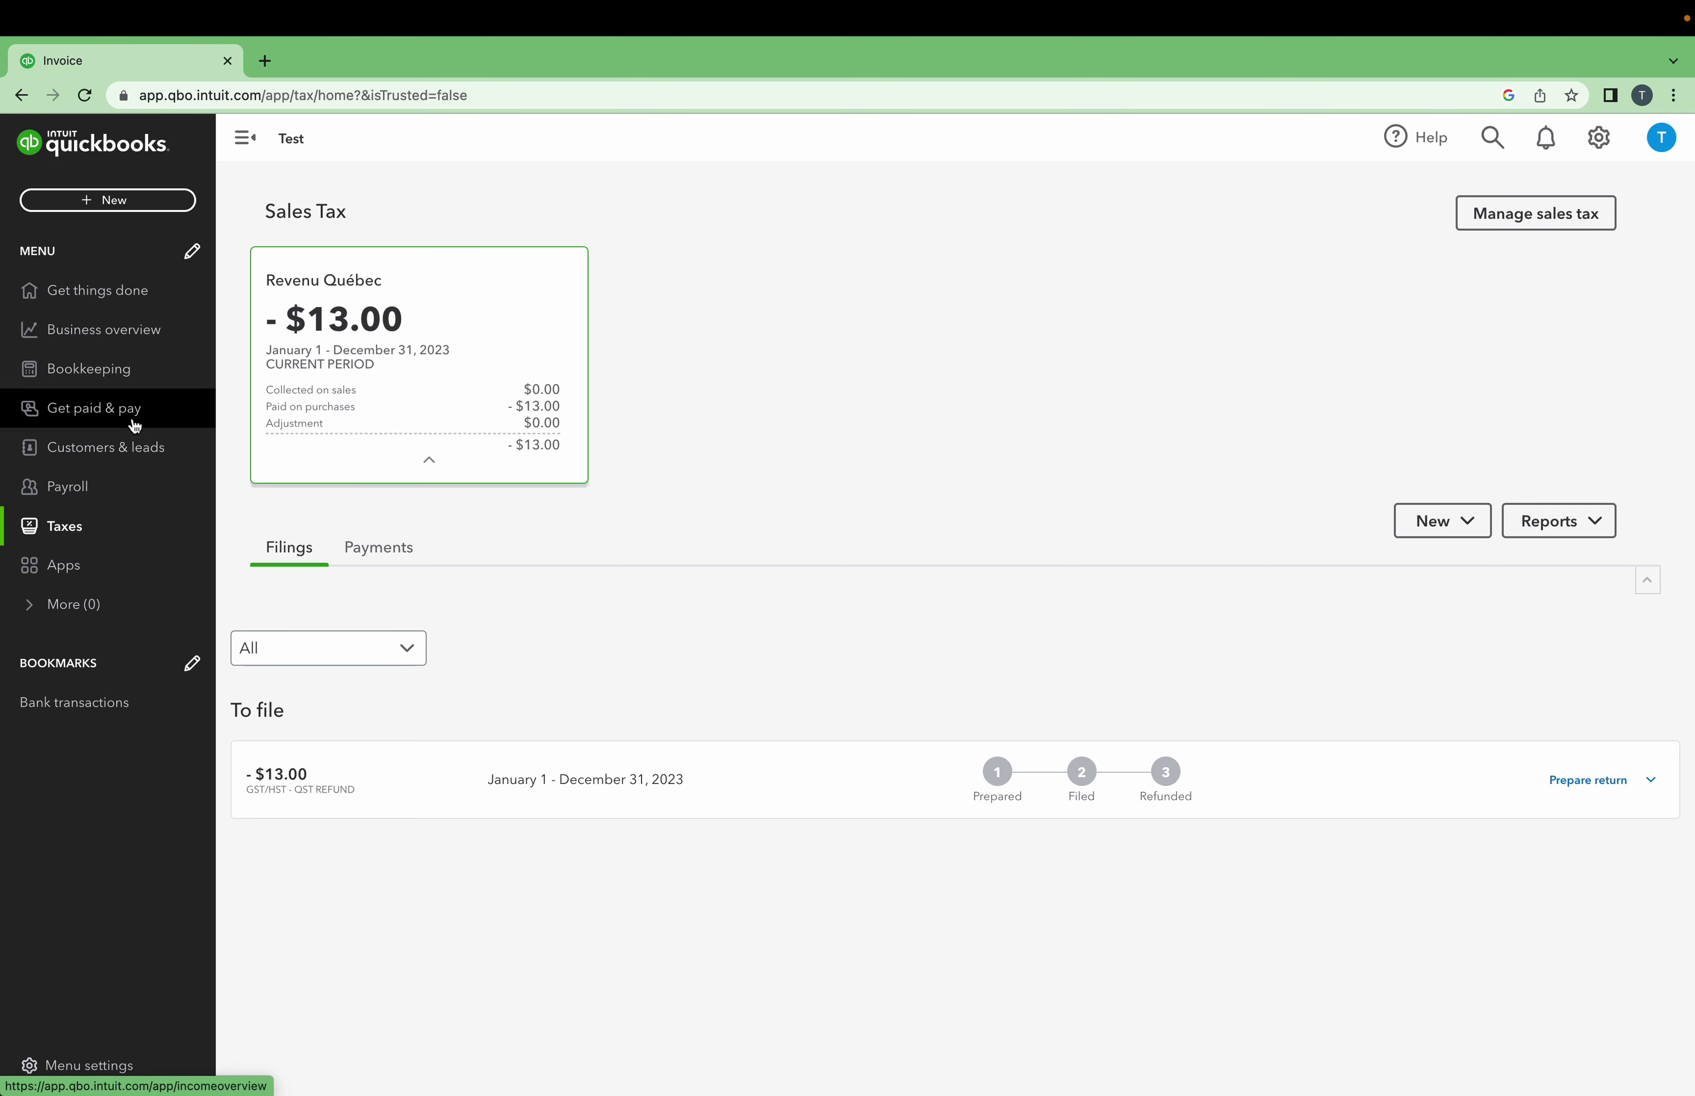
# Open the GST/HST - QST Payable account history from the chart of accounts and inspect the expense and invoice entries.
pyautogui.click(121, 368)
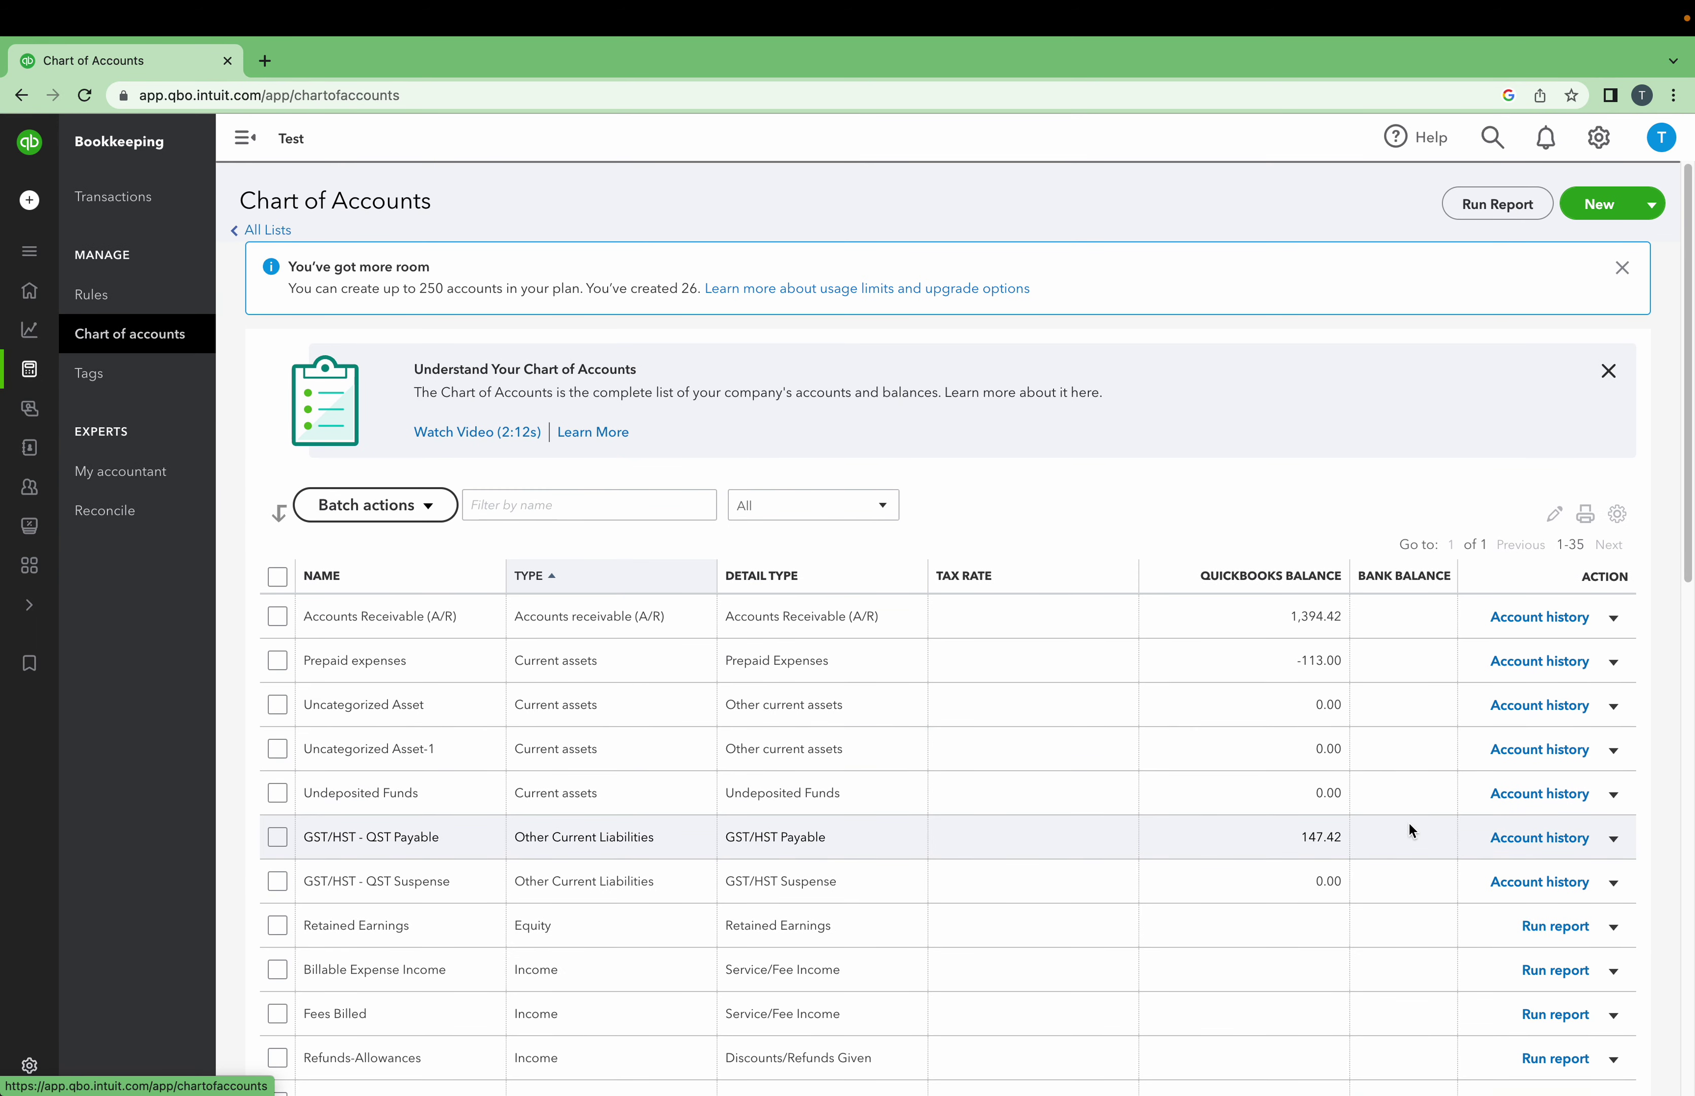
pyautogui.click(1539, 838)
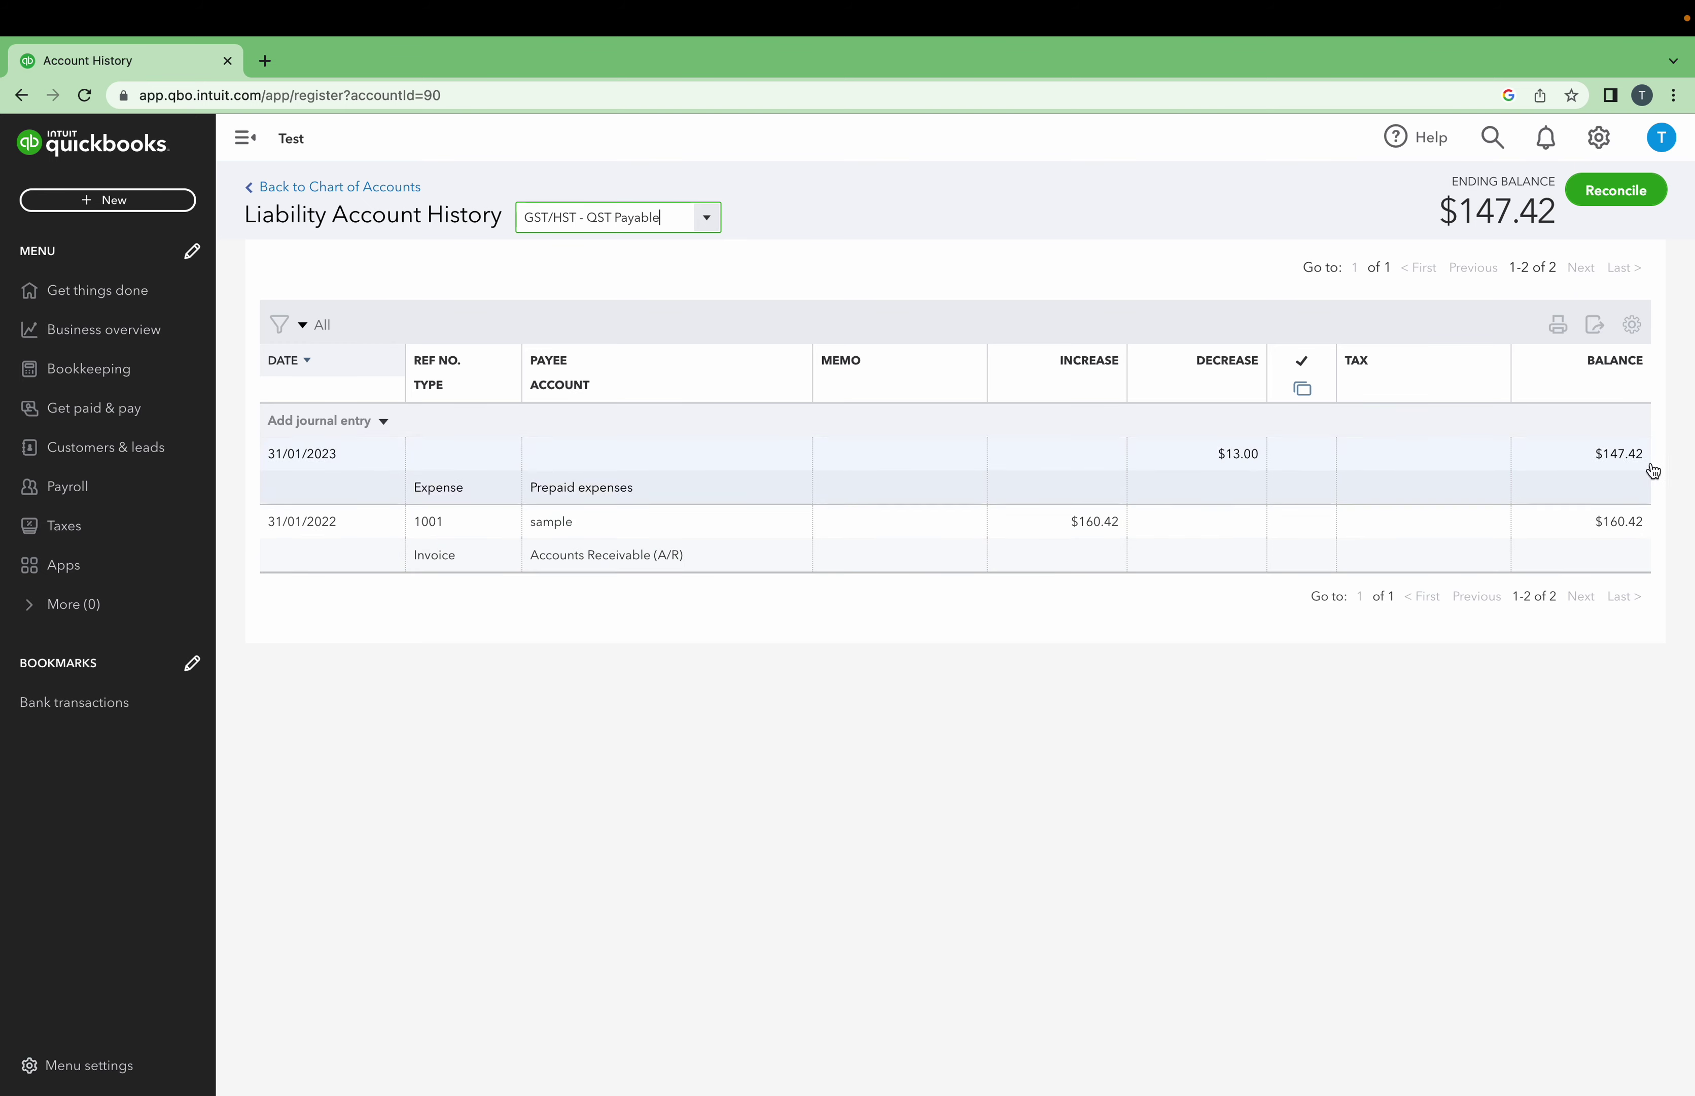
pyautogui.moveTo(1594, 452); pyautogui.dragTo(1631, 545)
pyautogui.click(1631, 545)
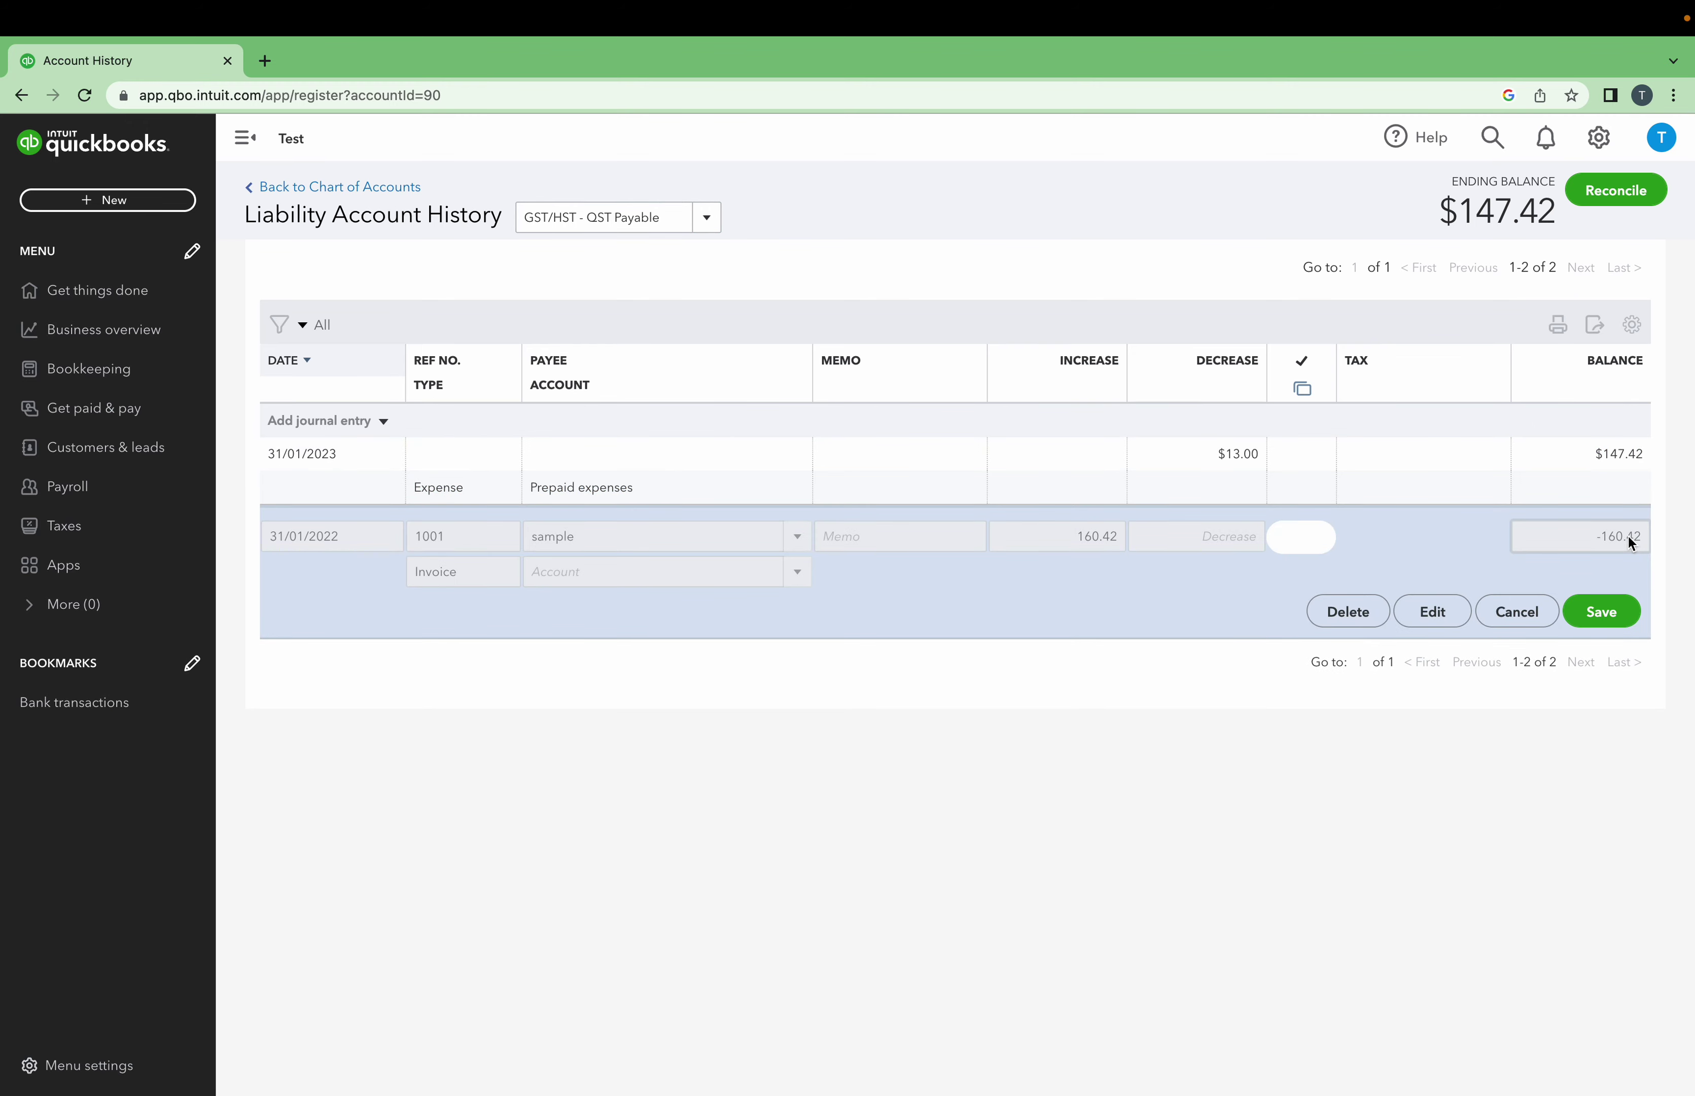
pyautogui.click(1599, 464)
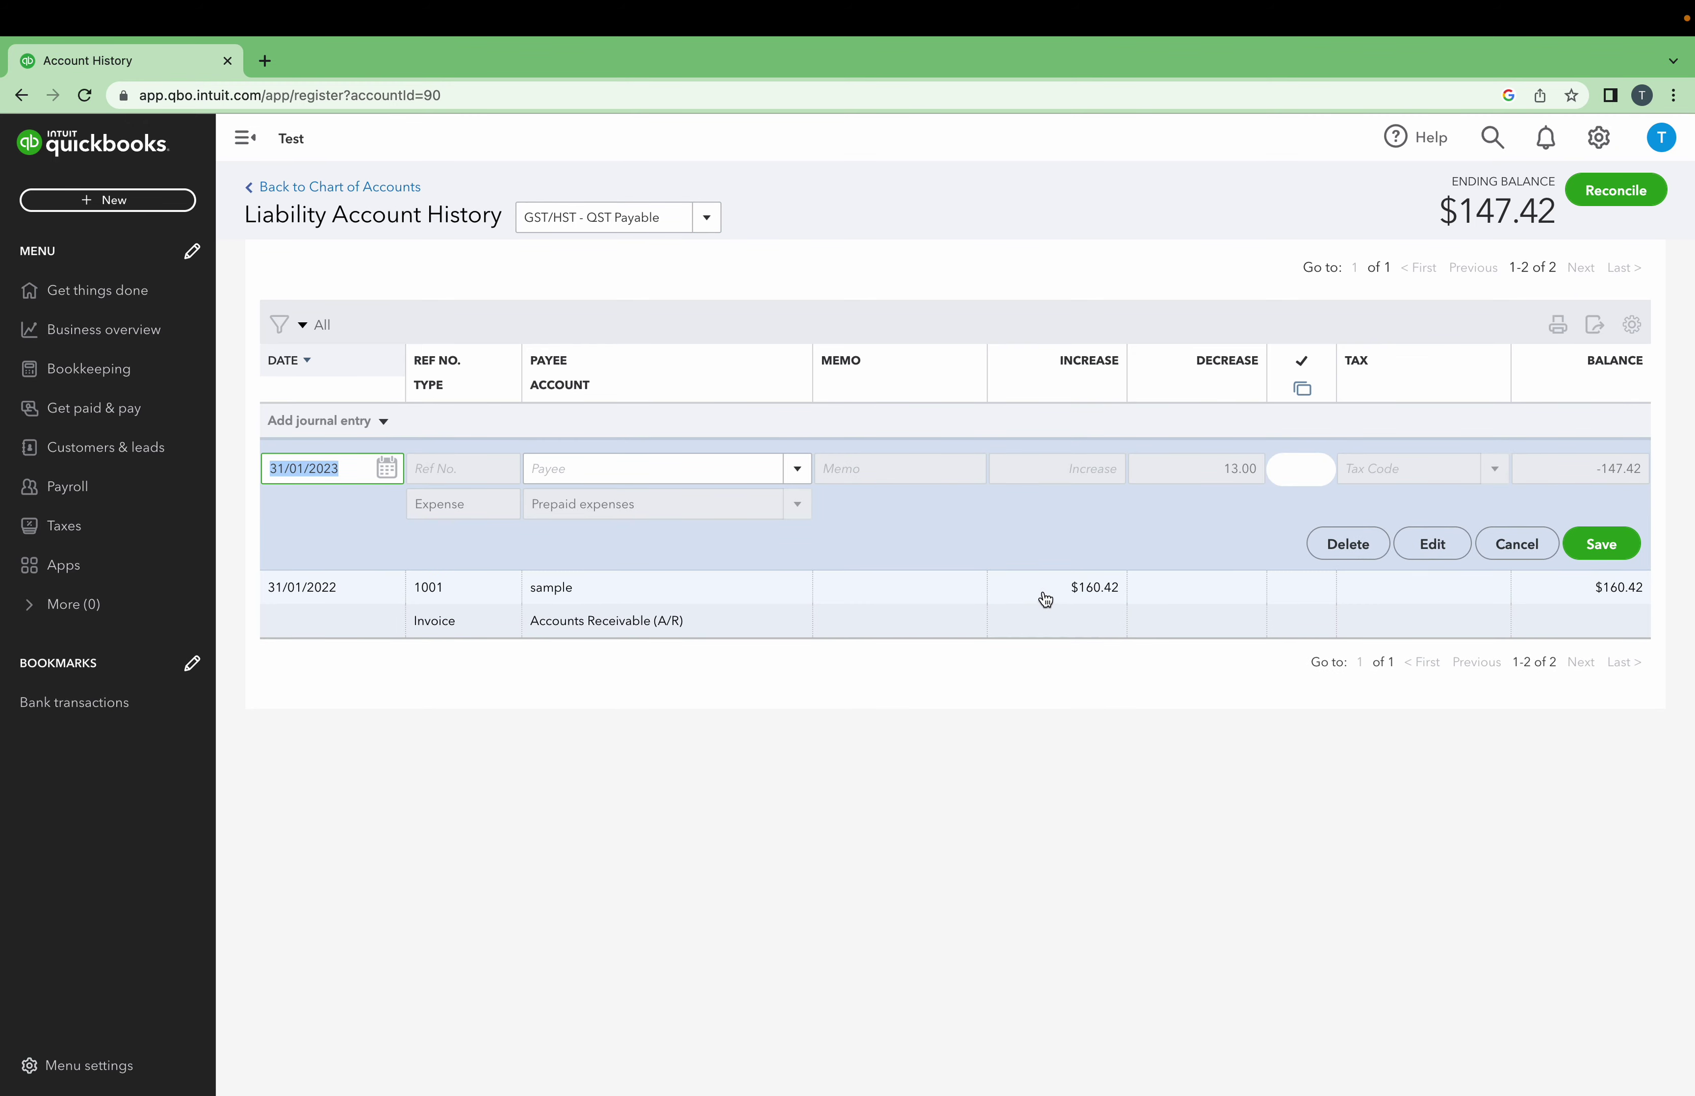
pyautogui.click(1085, 614)
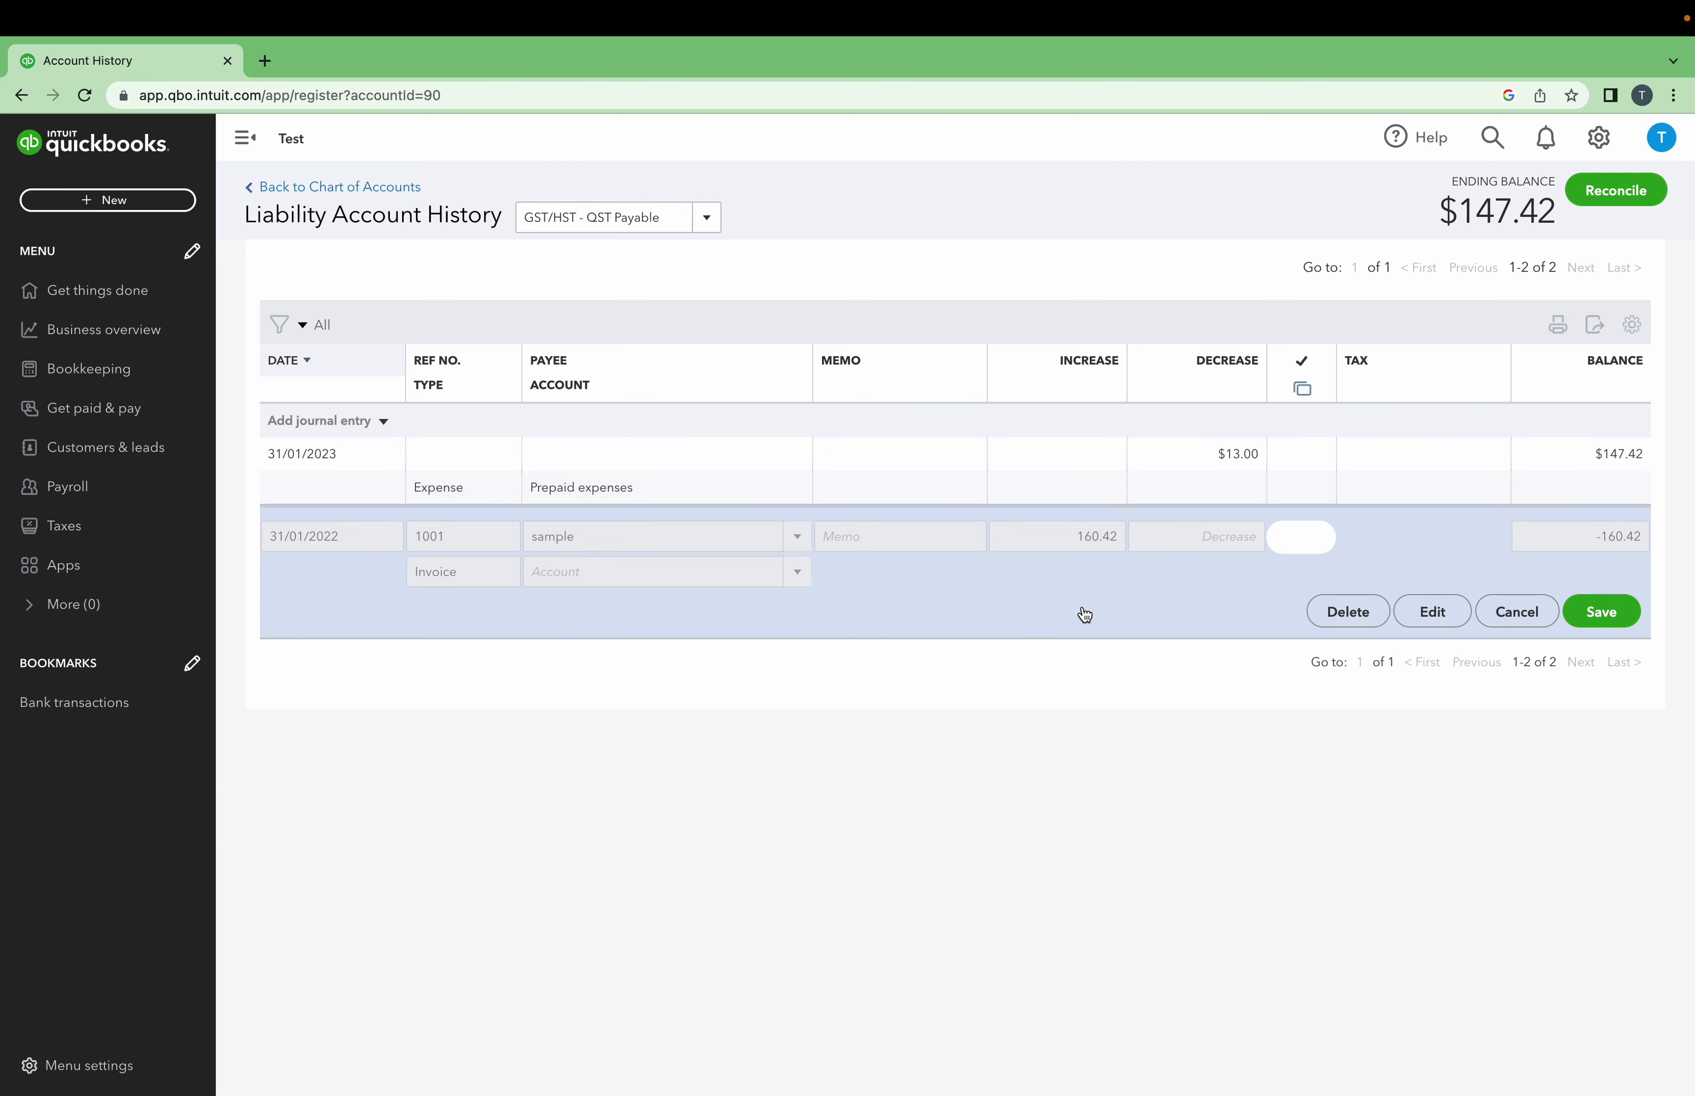
# Open the sample customer's invoice from the account history and view its transaction journal.
pyautogui.click(1447, 626)
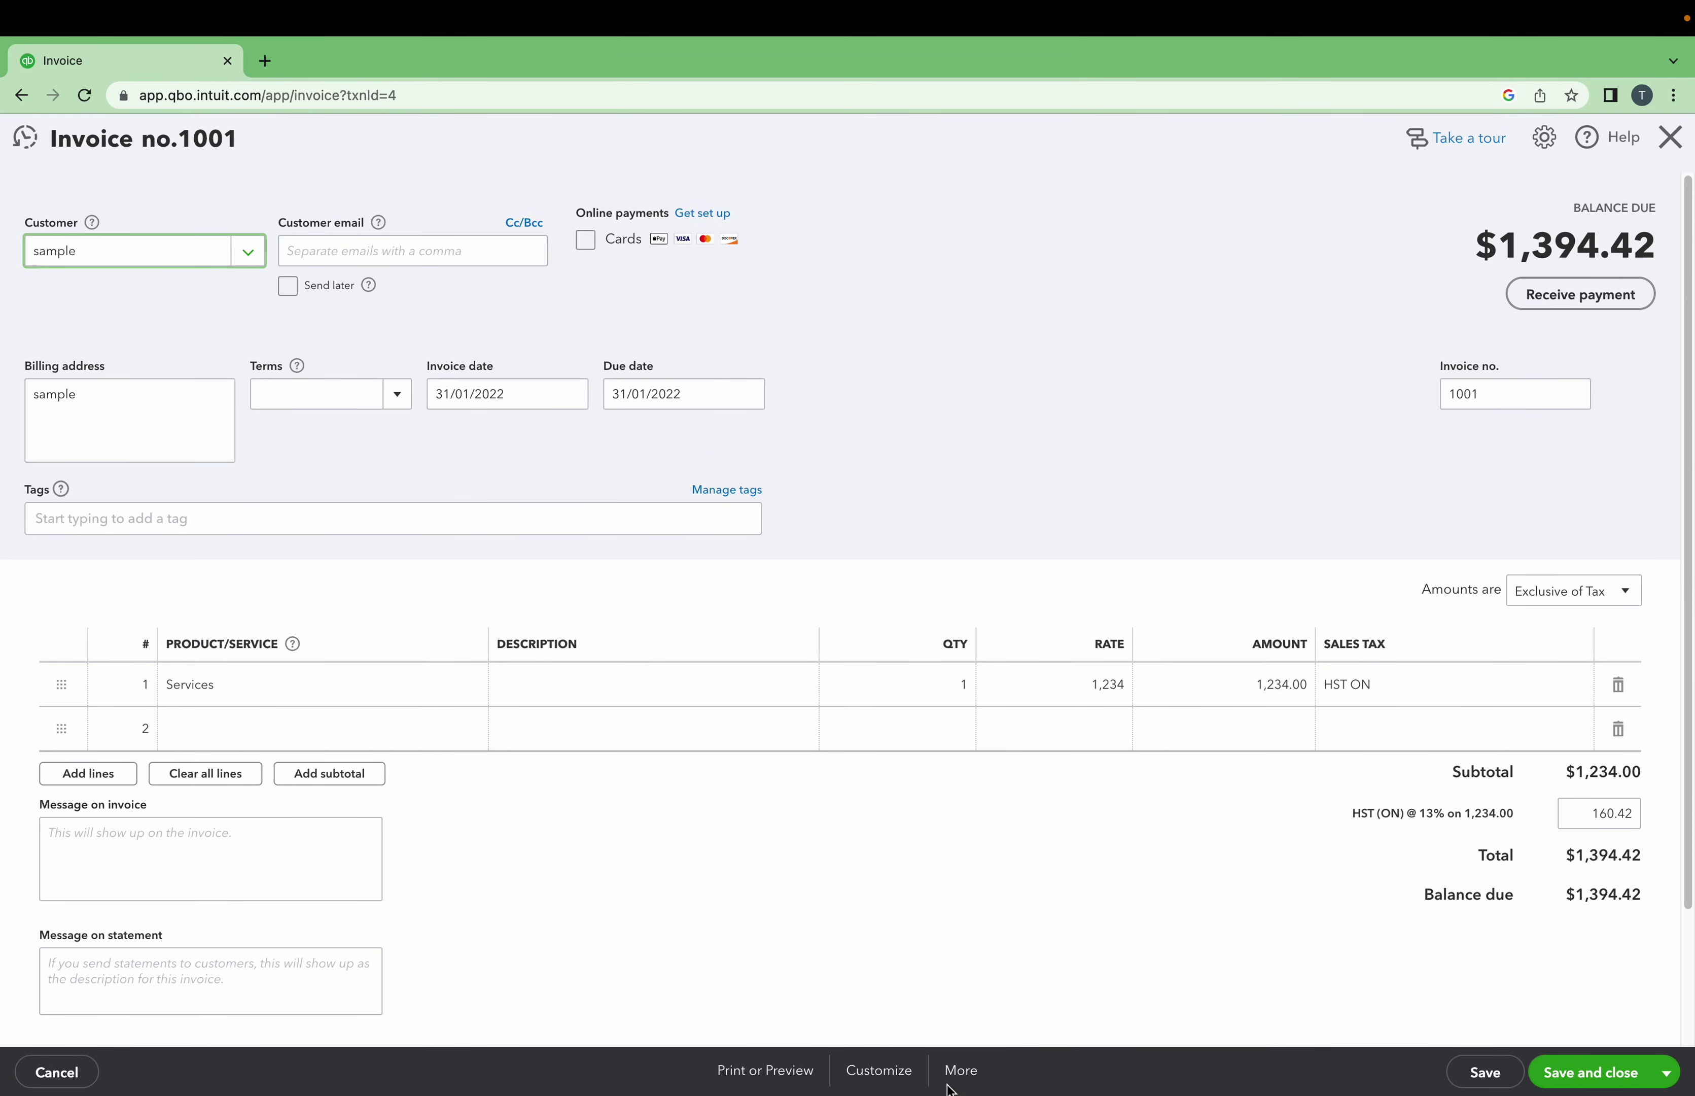
pyautogui.click(956, 1082)
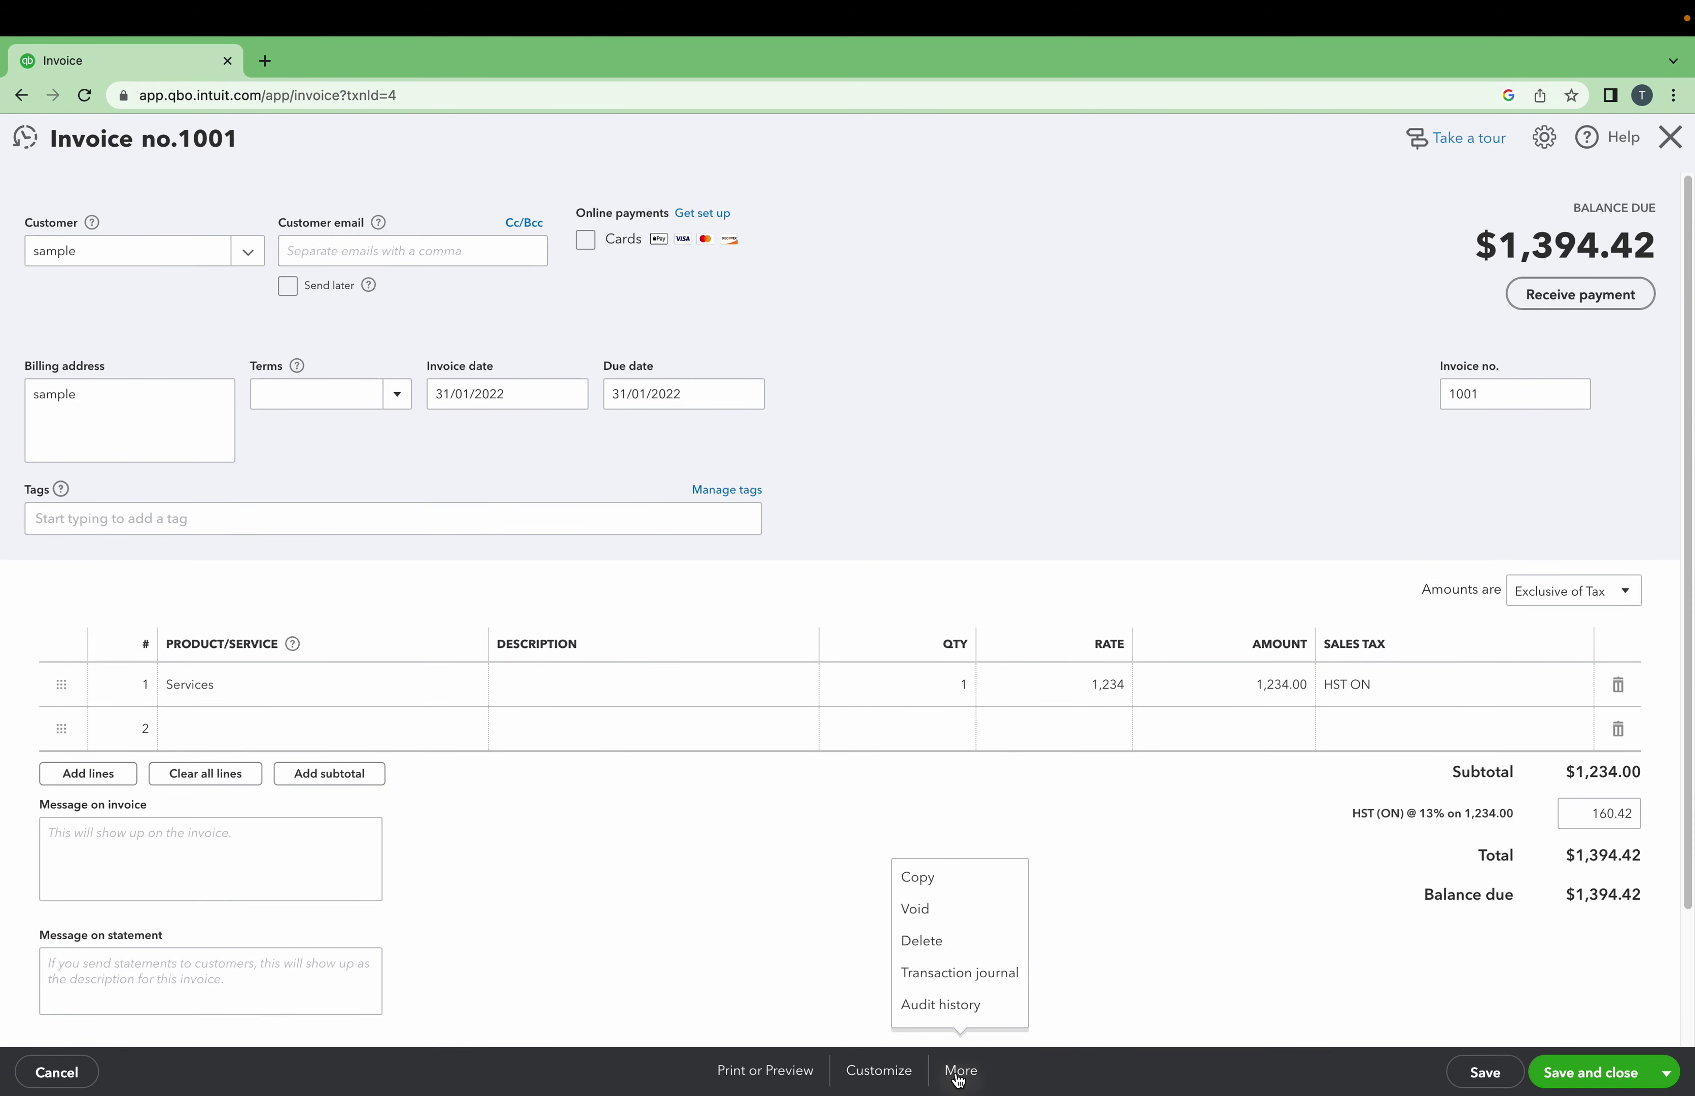
pyautogui.click(959, 989)
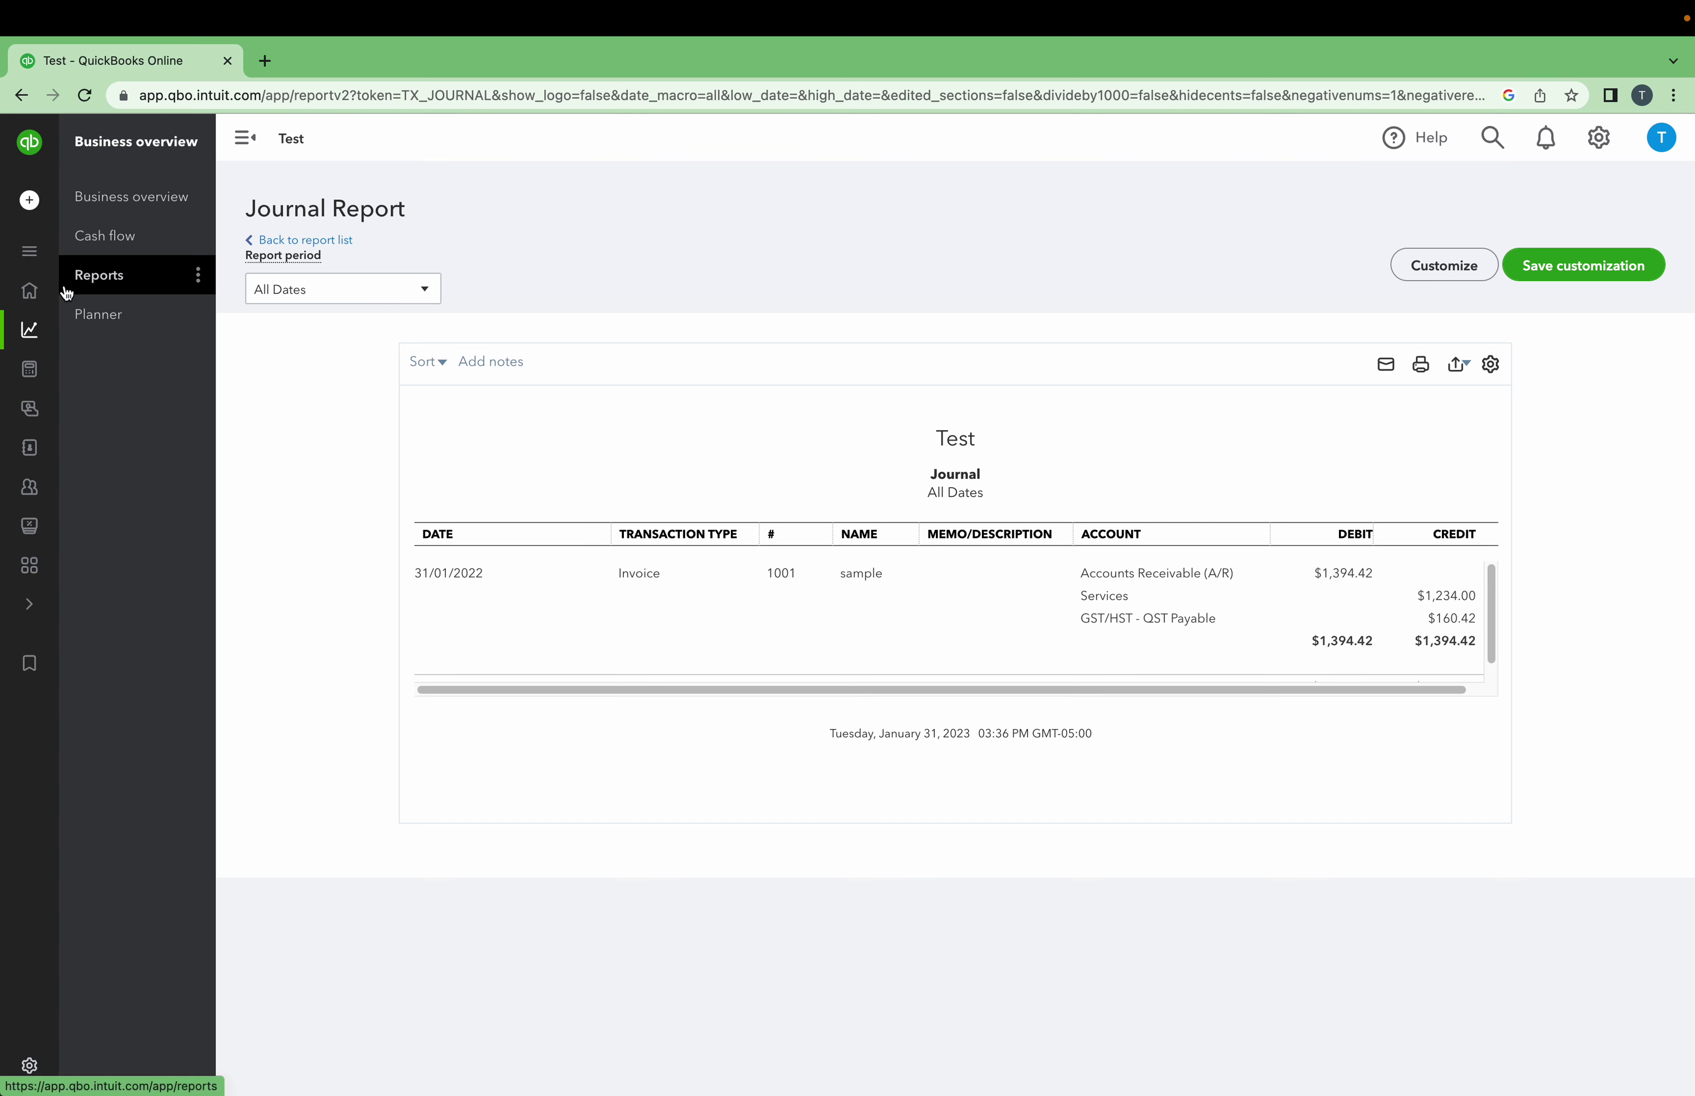
pyautogui.click(640, 572)
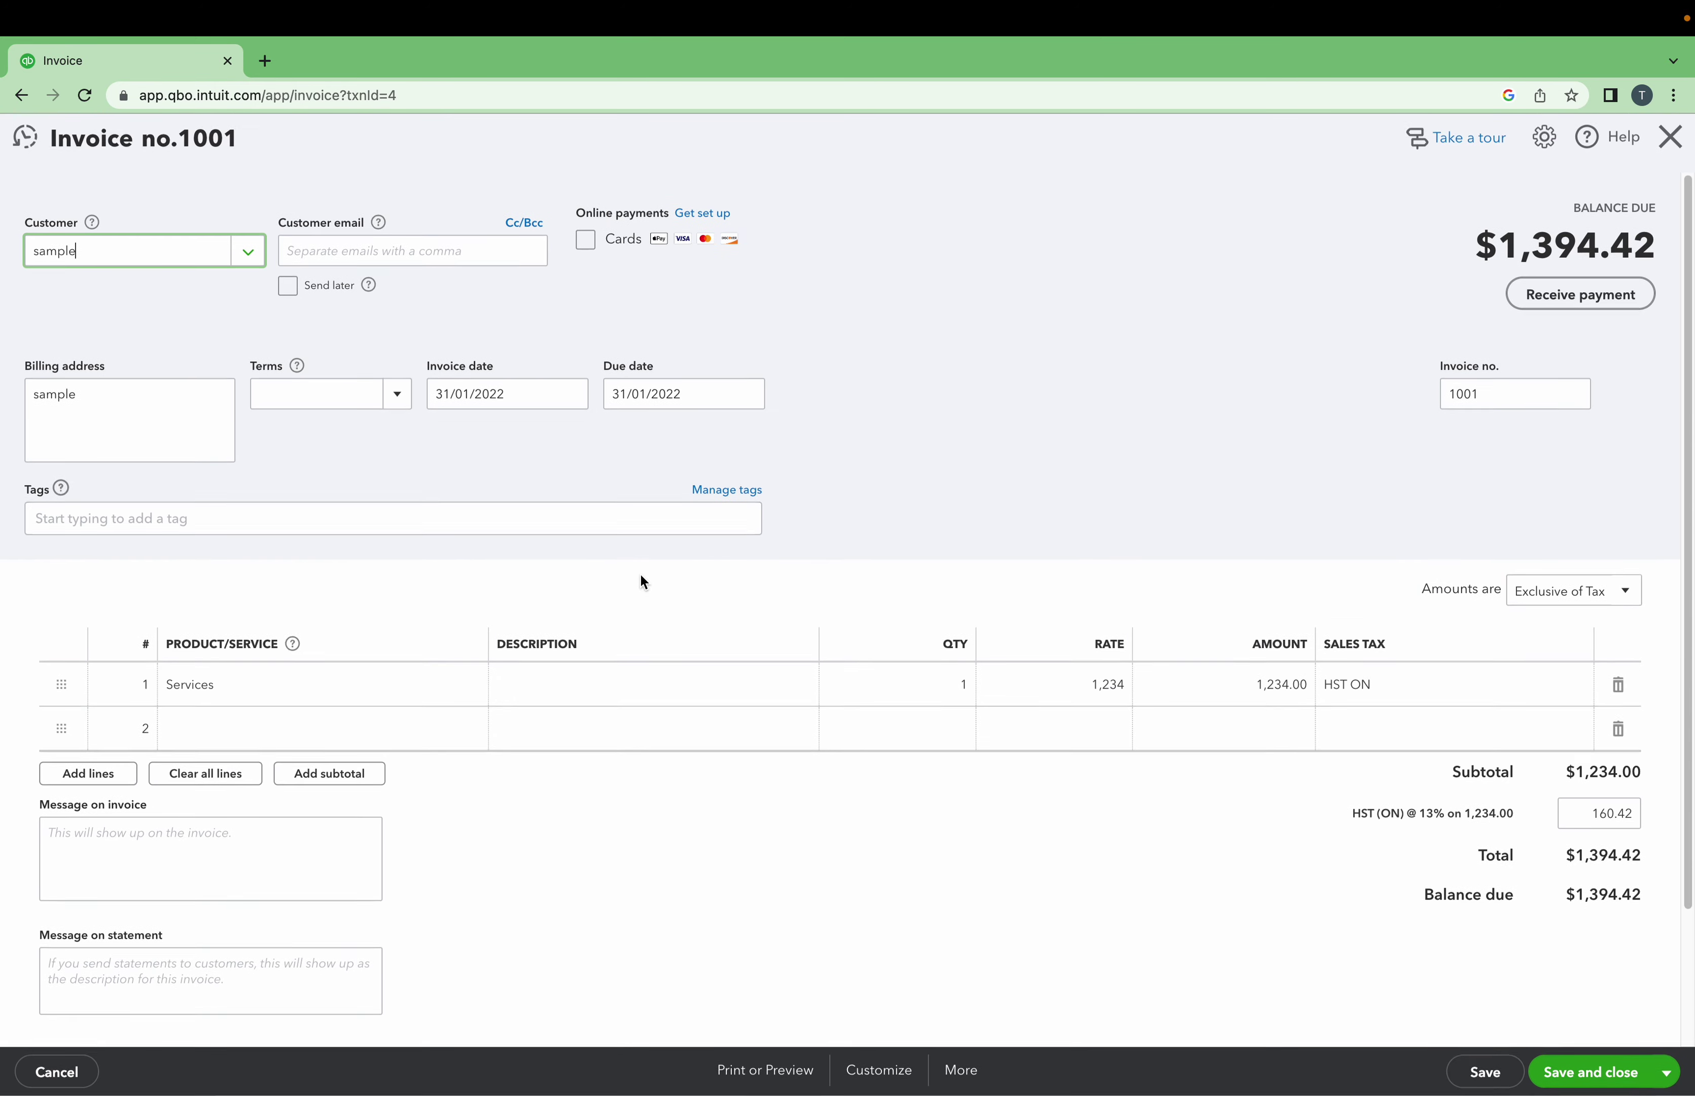
pyautogui.click(963, 1072)
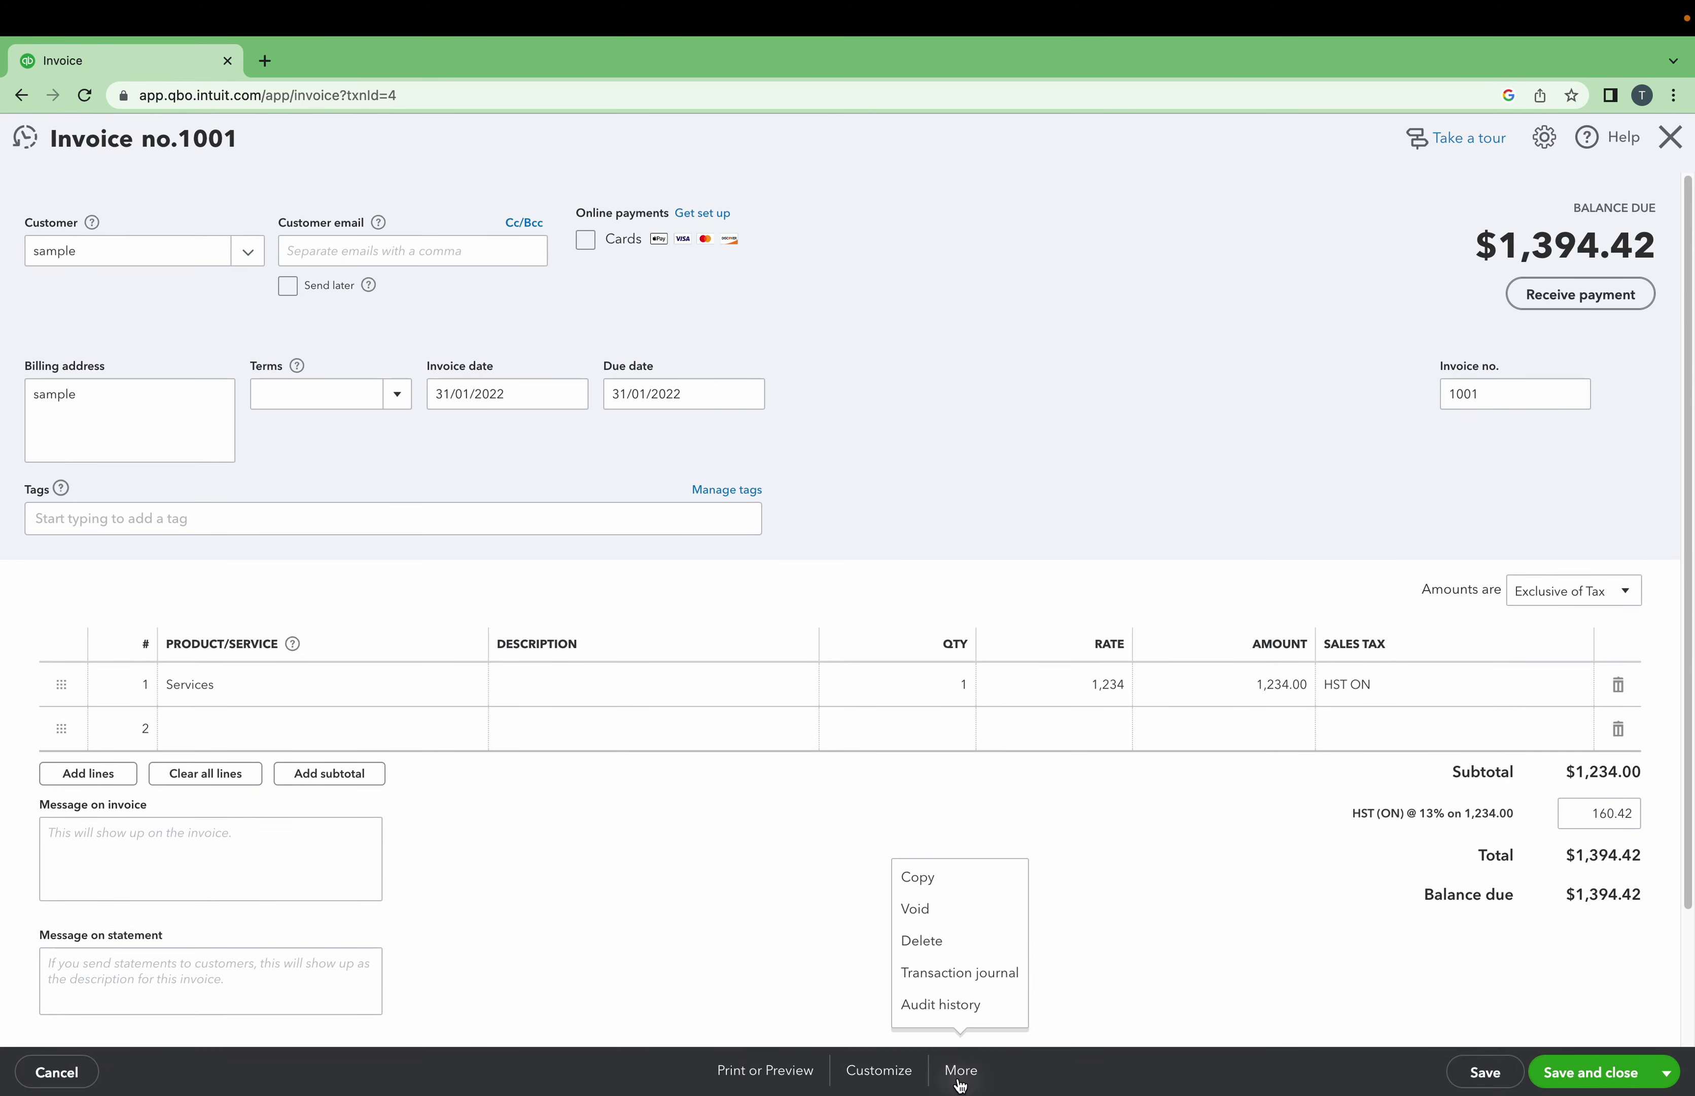
pyautogui.click(964, 990)
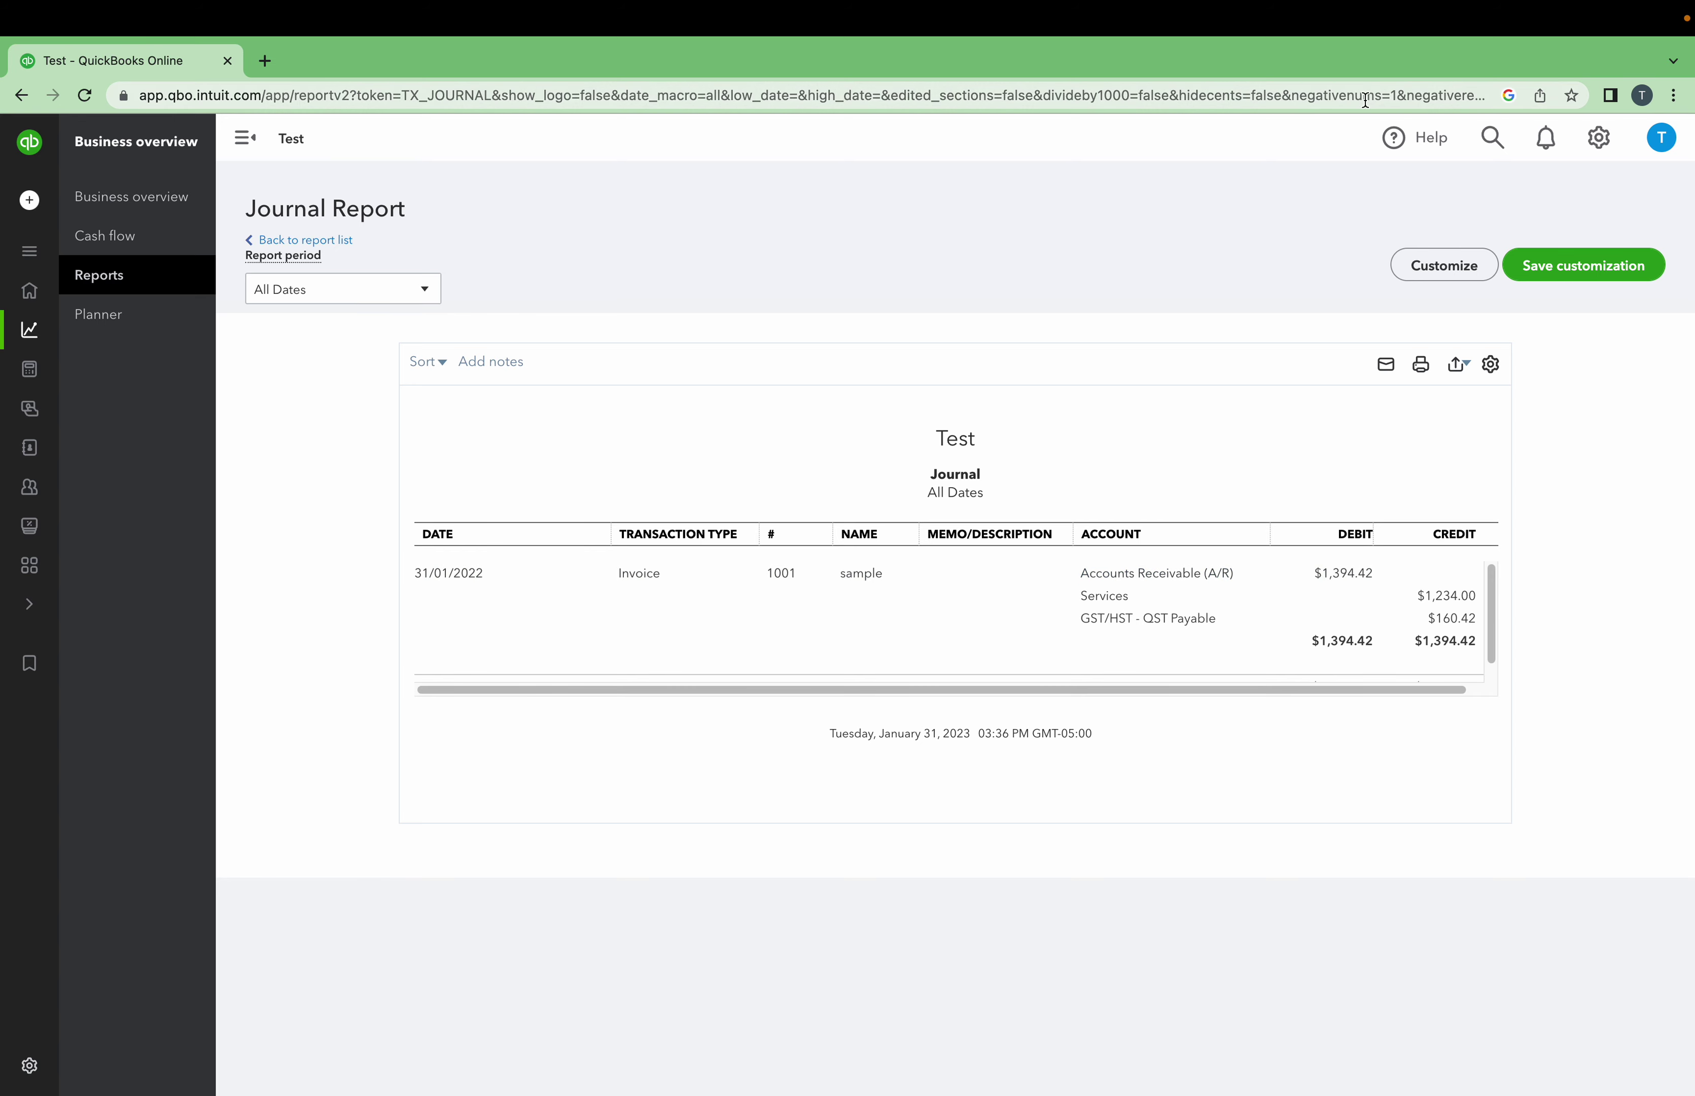
# Prepare the GST/HST - QST return for the period from 01/01/2022 to 31/12/2022.
pyautogui.click(39, 530)
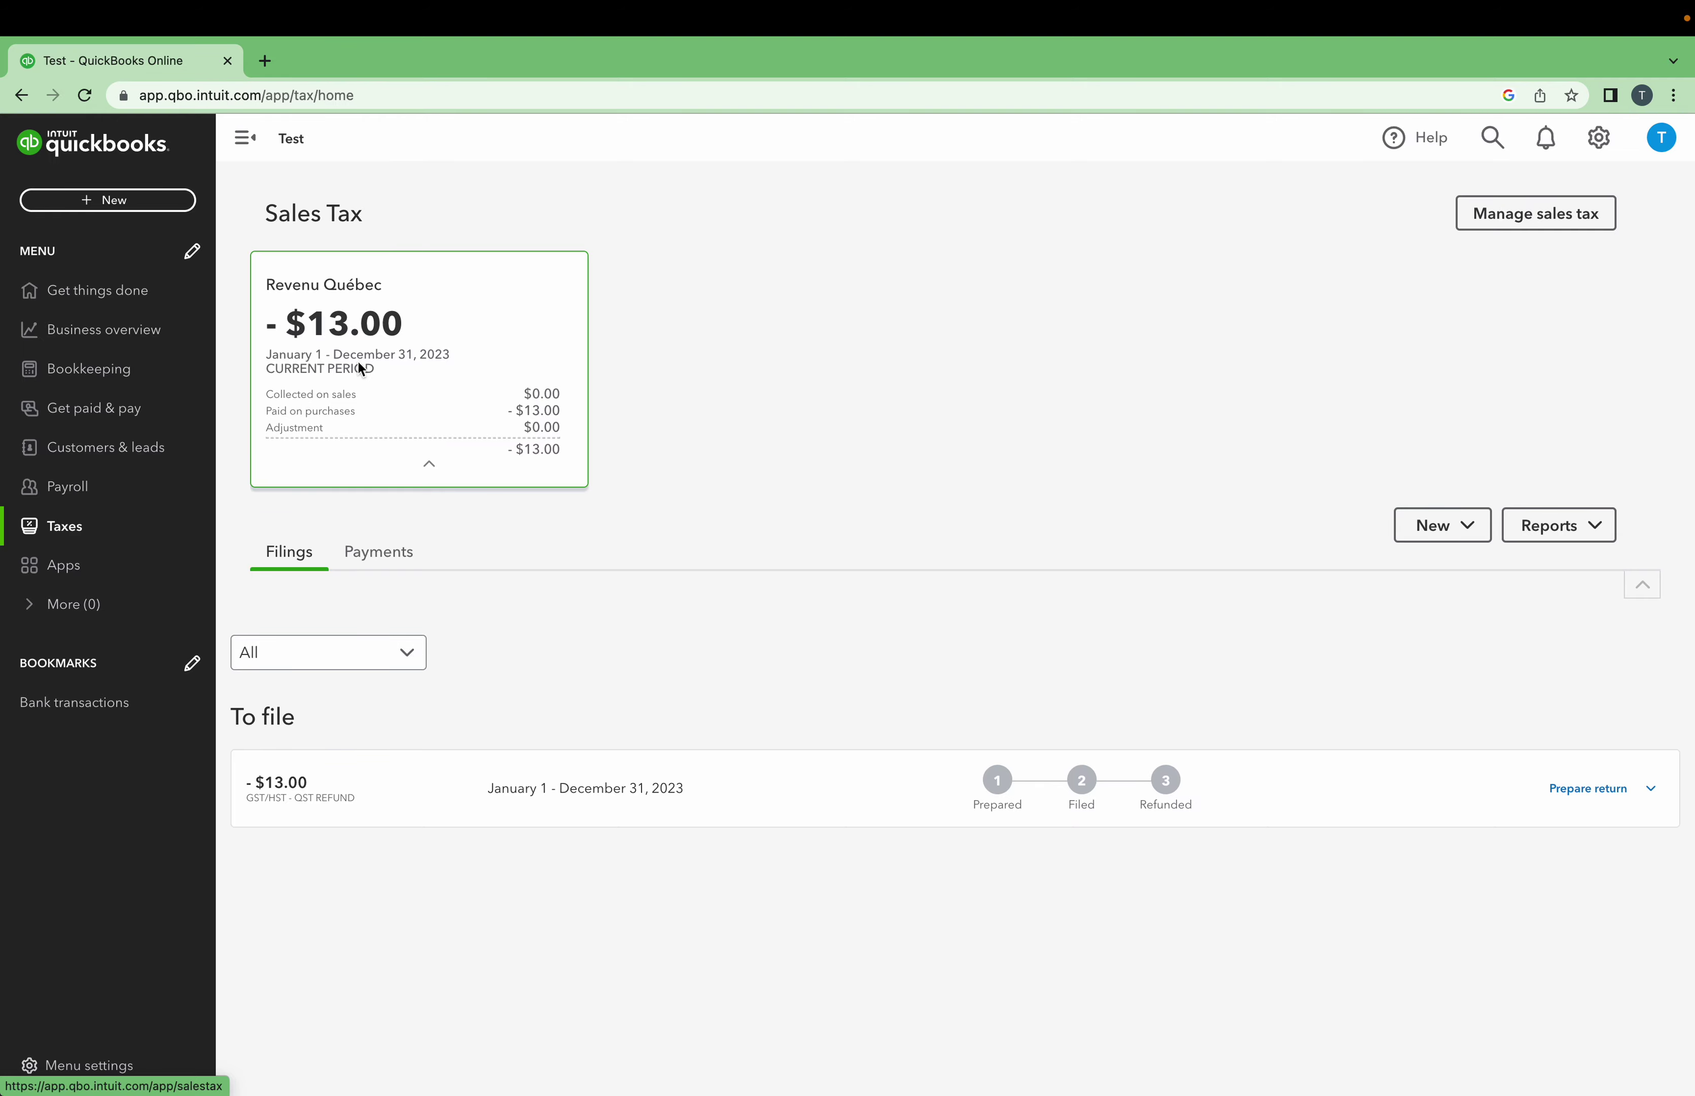
pyautogui.click(1613, 791)
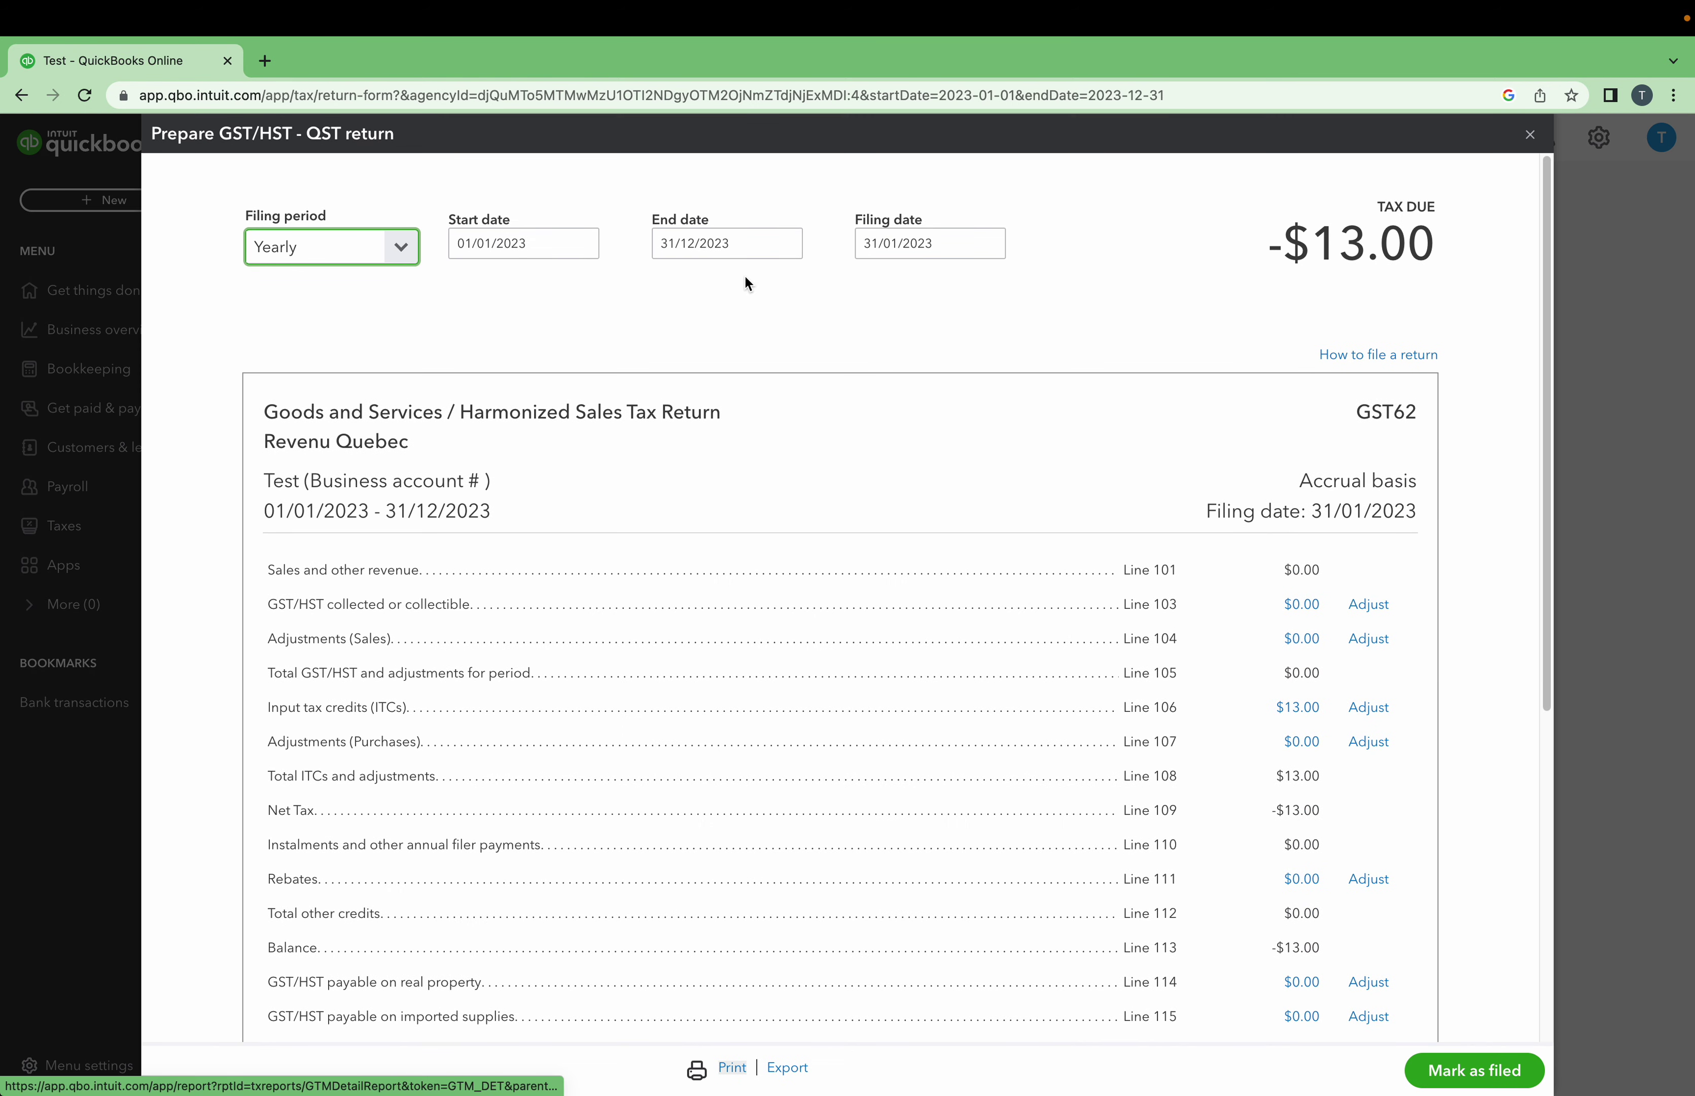
pyautogui.click(533, 244)
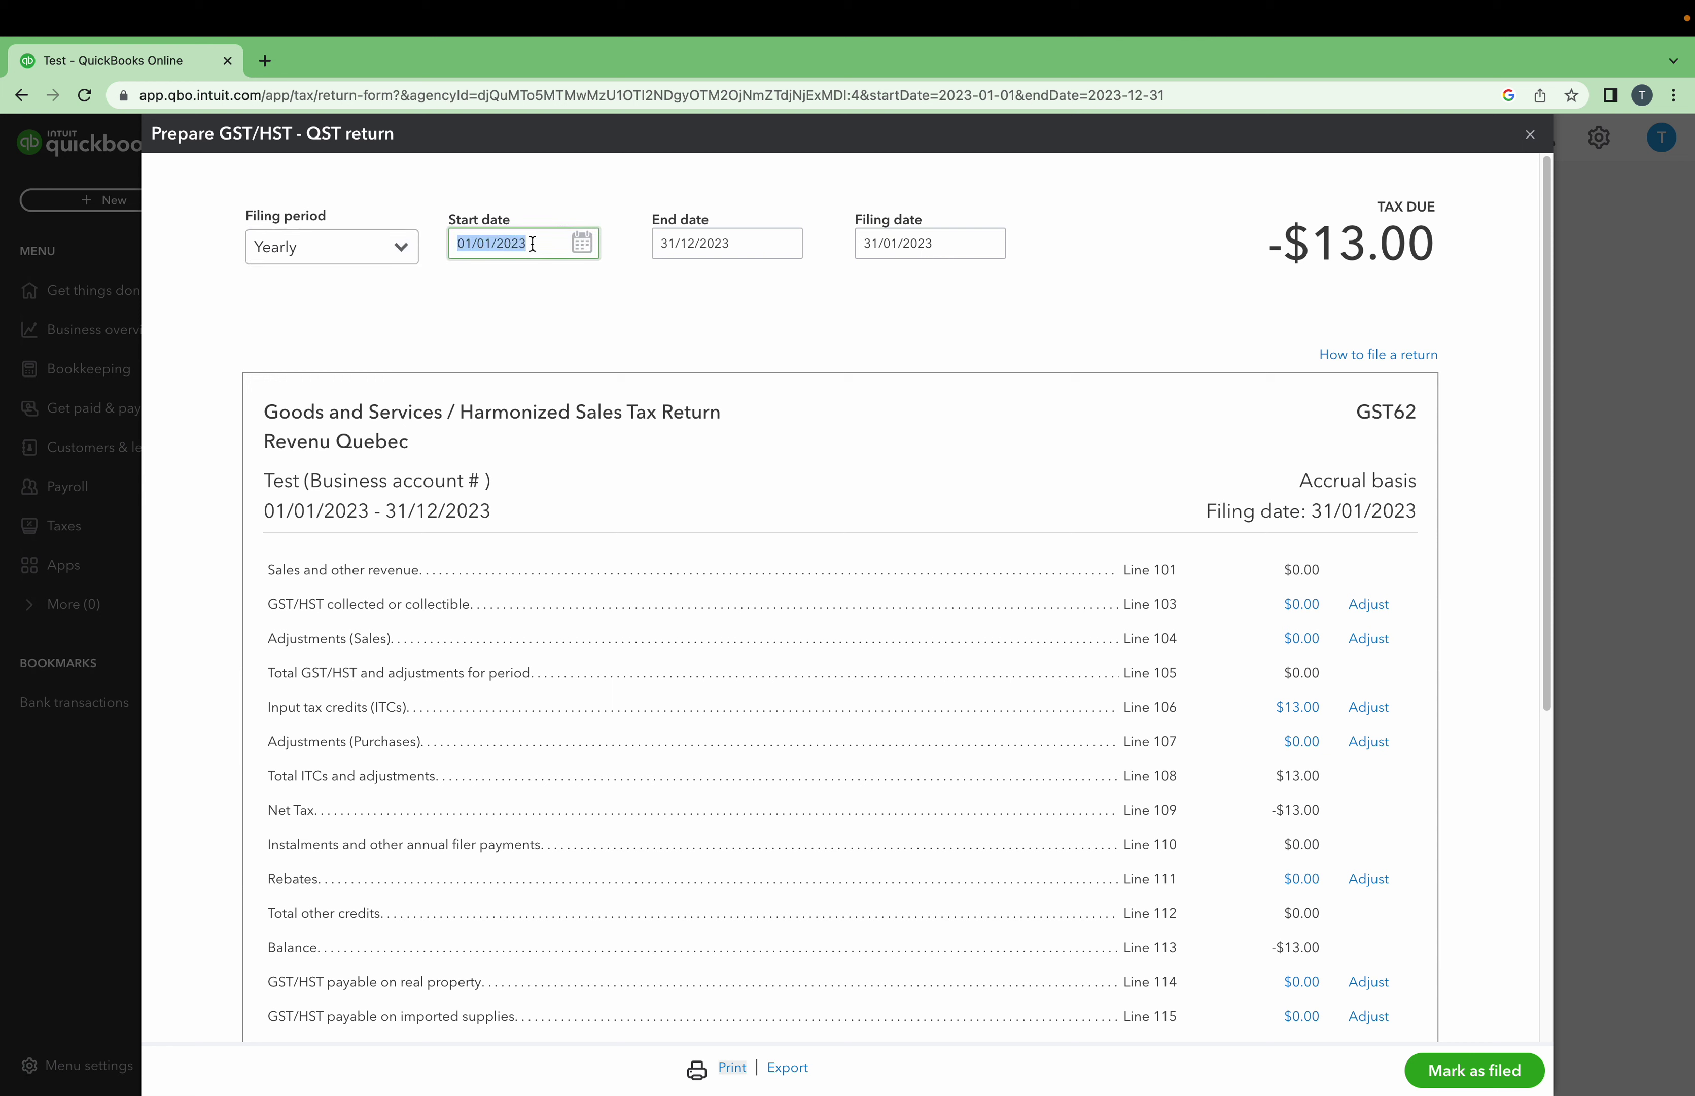
pyautogui.press('Right')
pyautogui.press('BackSpace')
pyautogui.write('2')
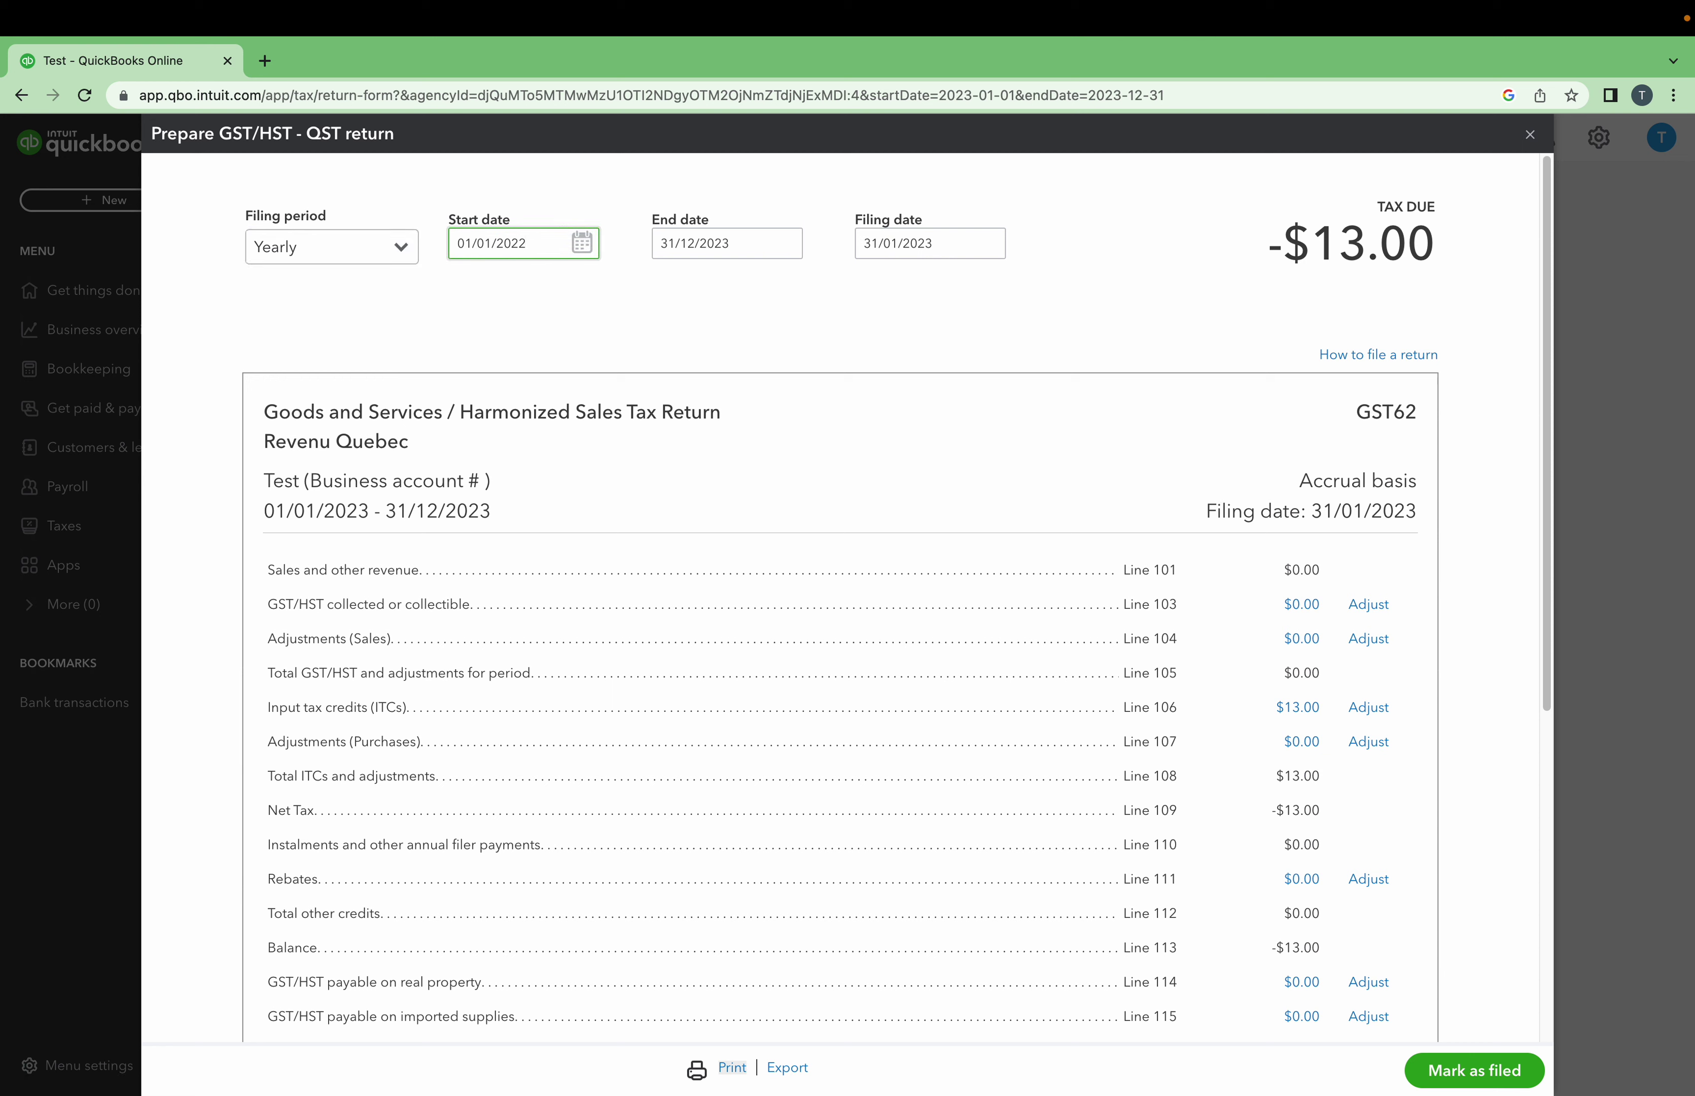
pyautogui.click(738, 243)
pyautogui.press('Right')
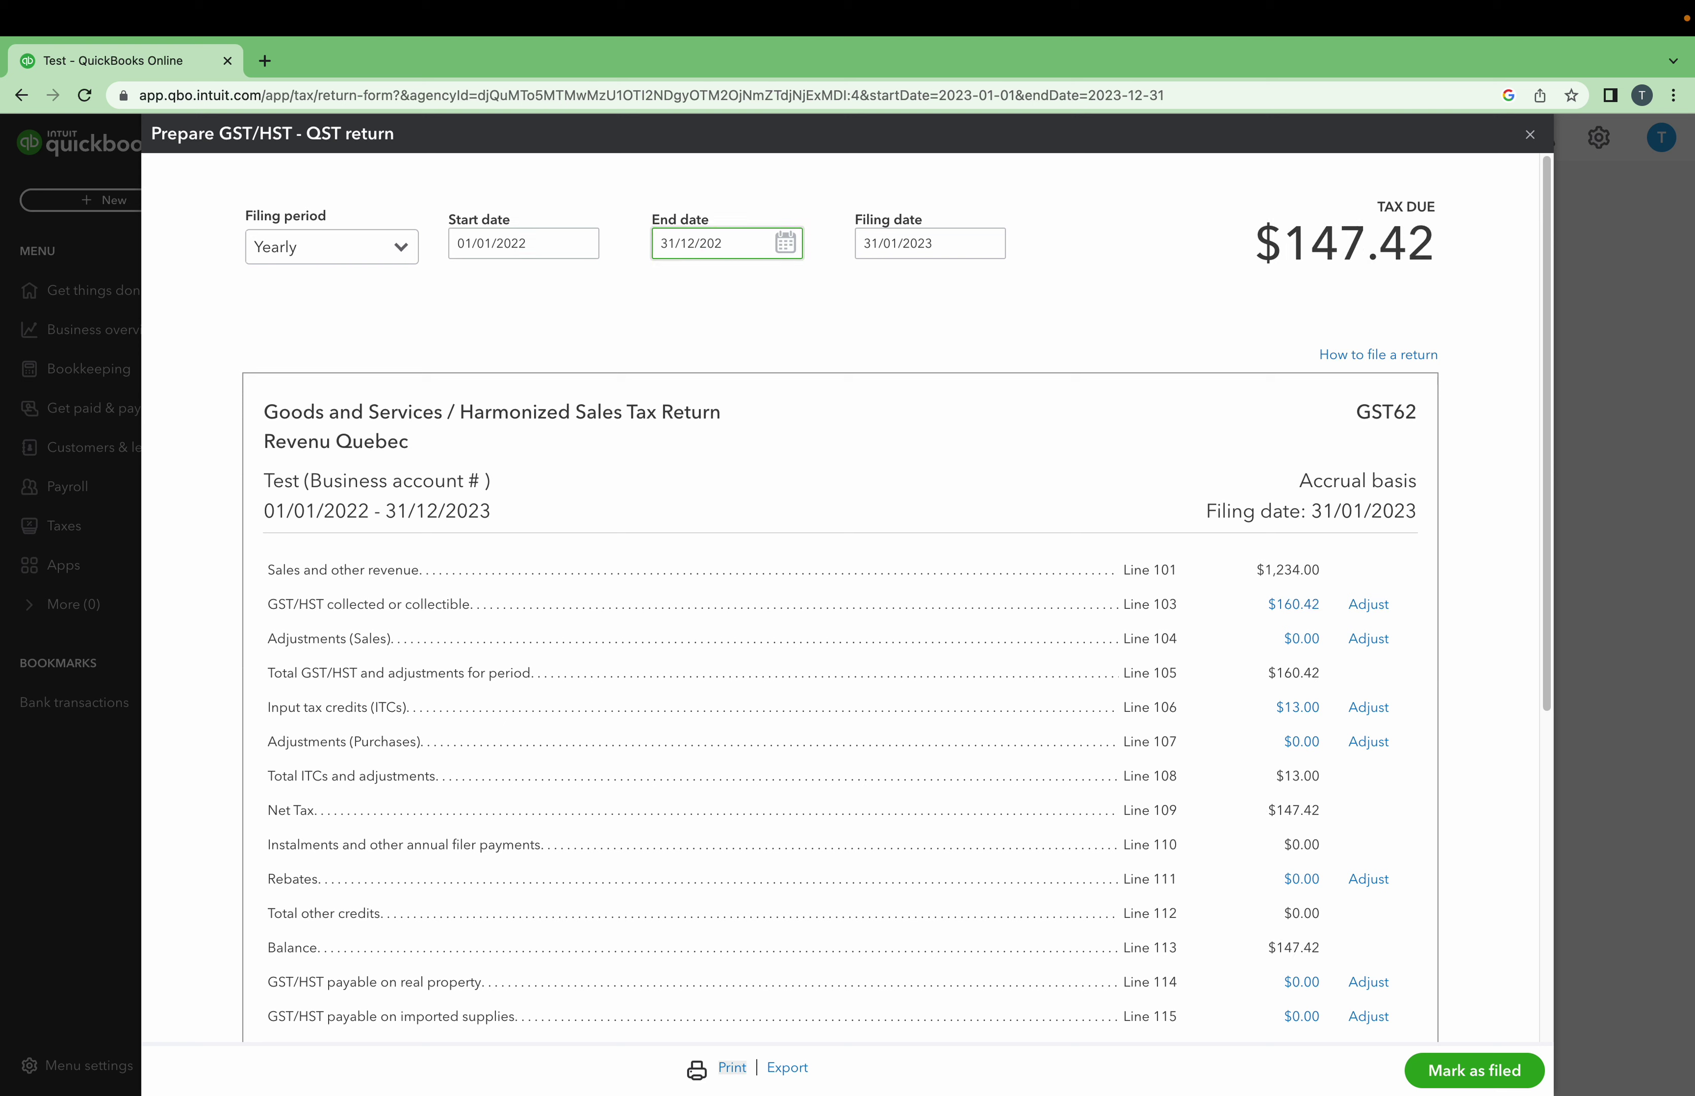
pyautogui.write('2')
pyautogui.click(1050, 276)
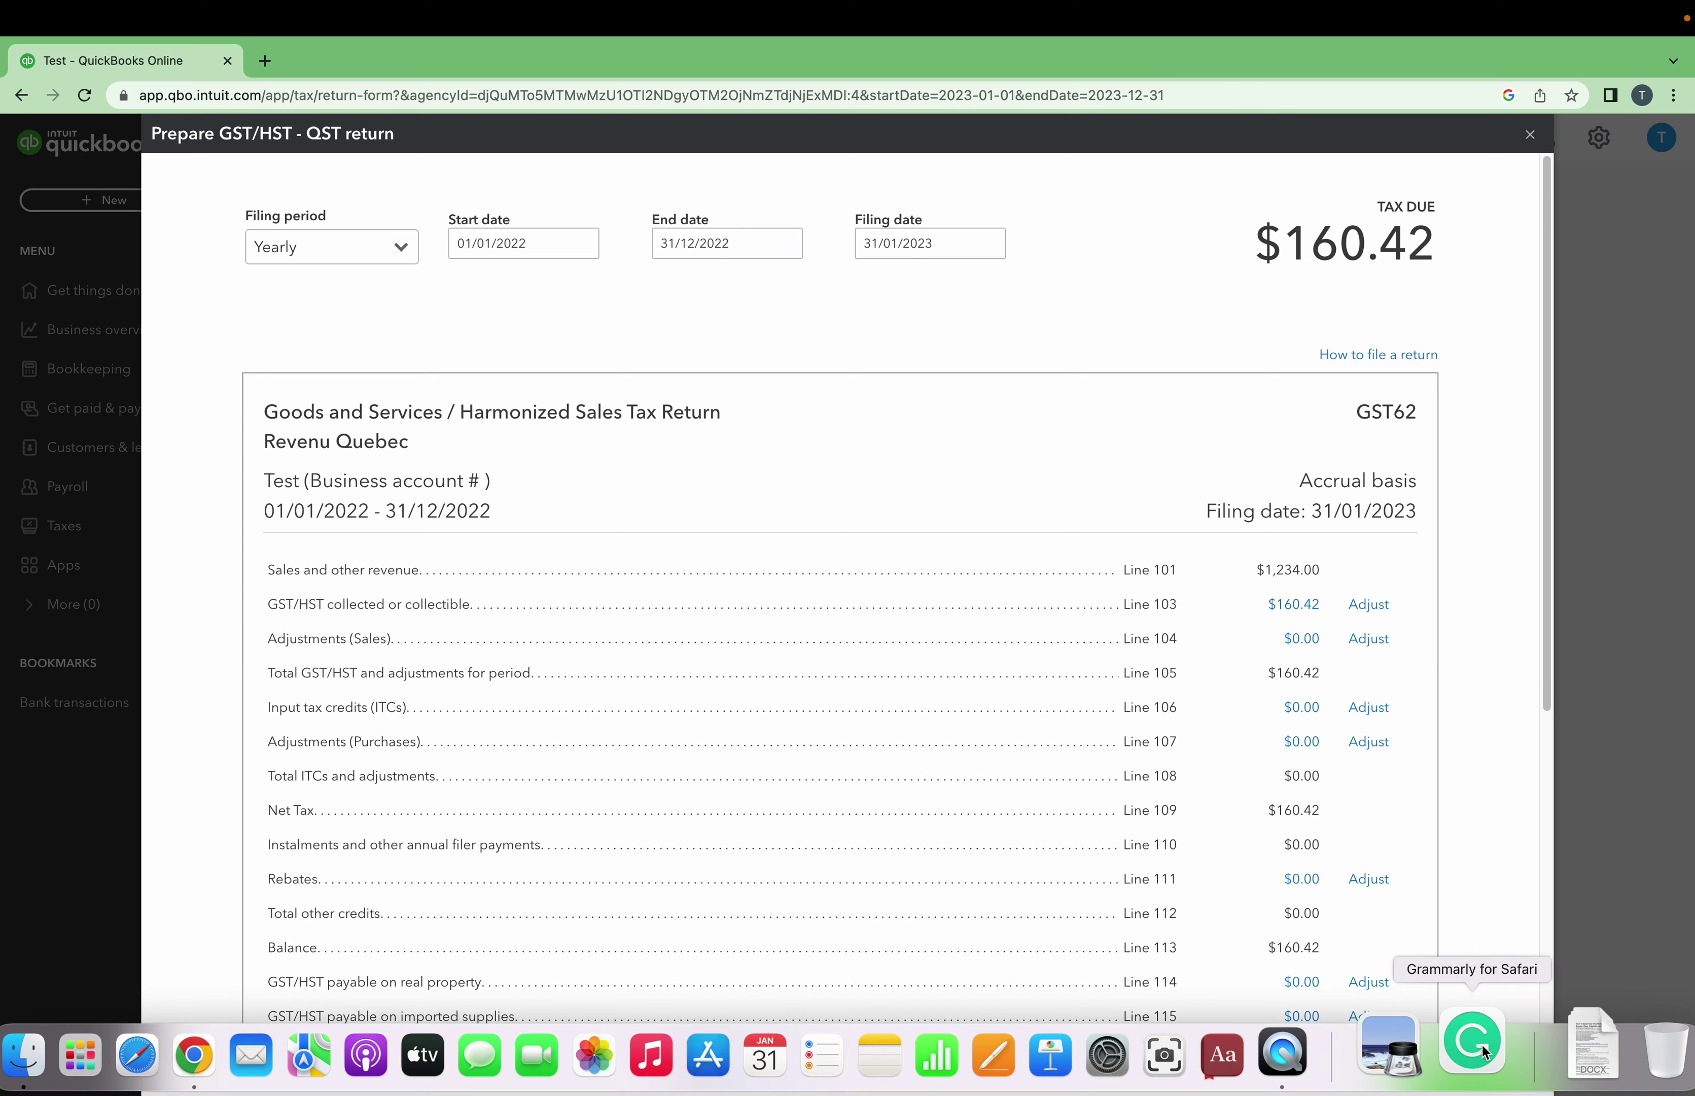
# Mark the 2022 GST/HST - QST return as filed and choose to pay it later.
pyautogui.click(1487, 1074)
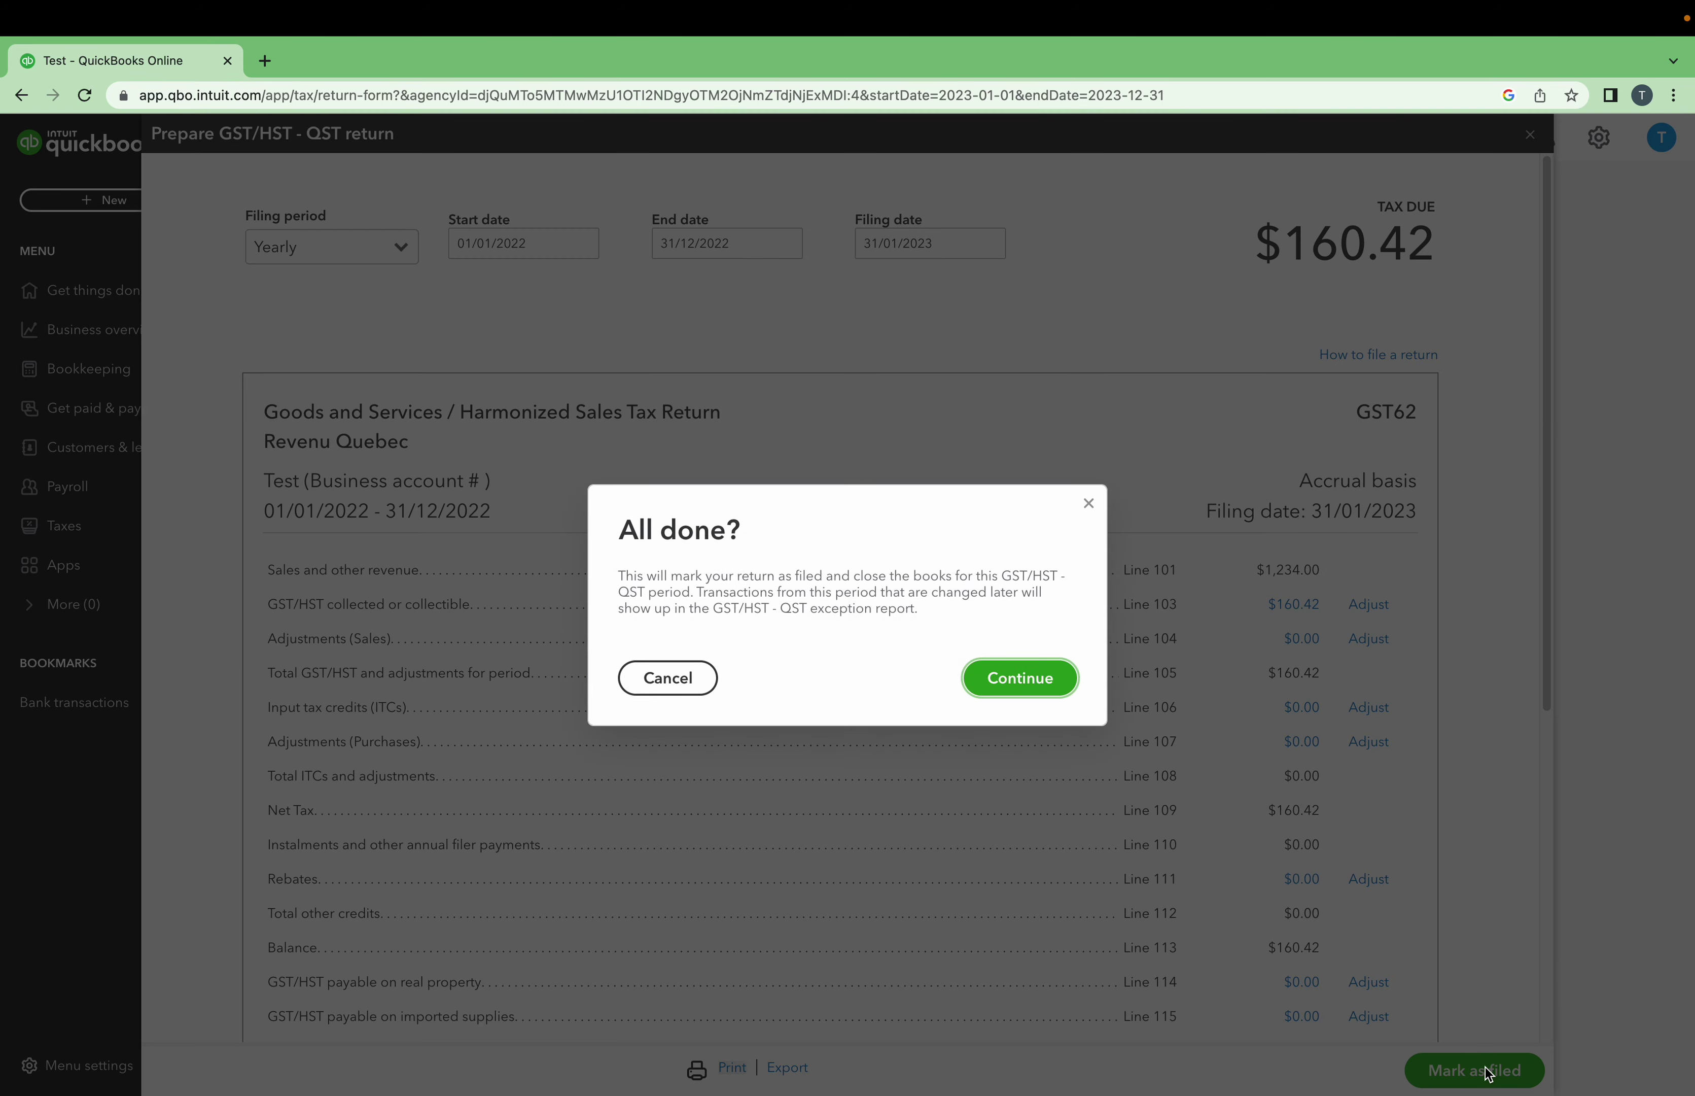
pyautogui.click(1042, 687)
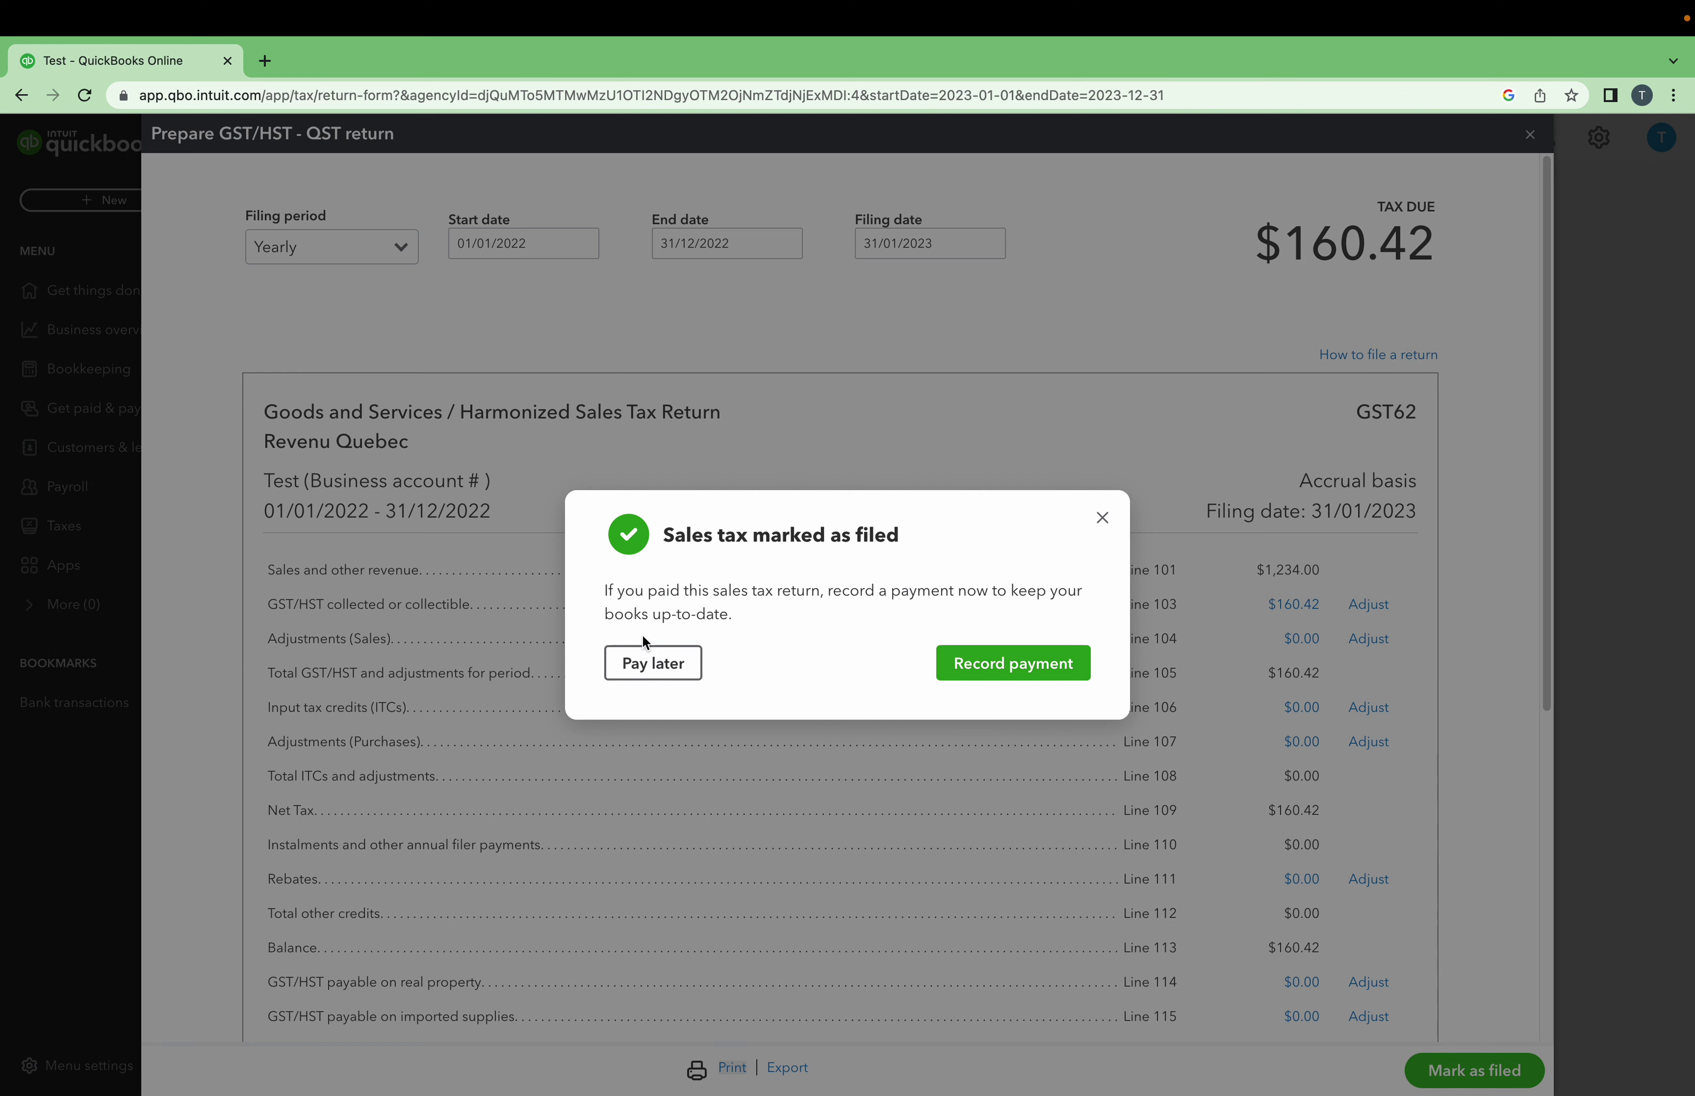
pyautogui.click(654, 662)
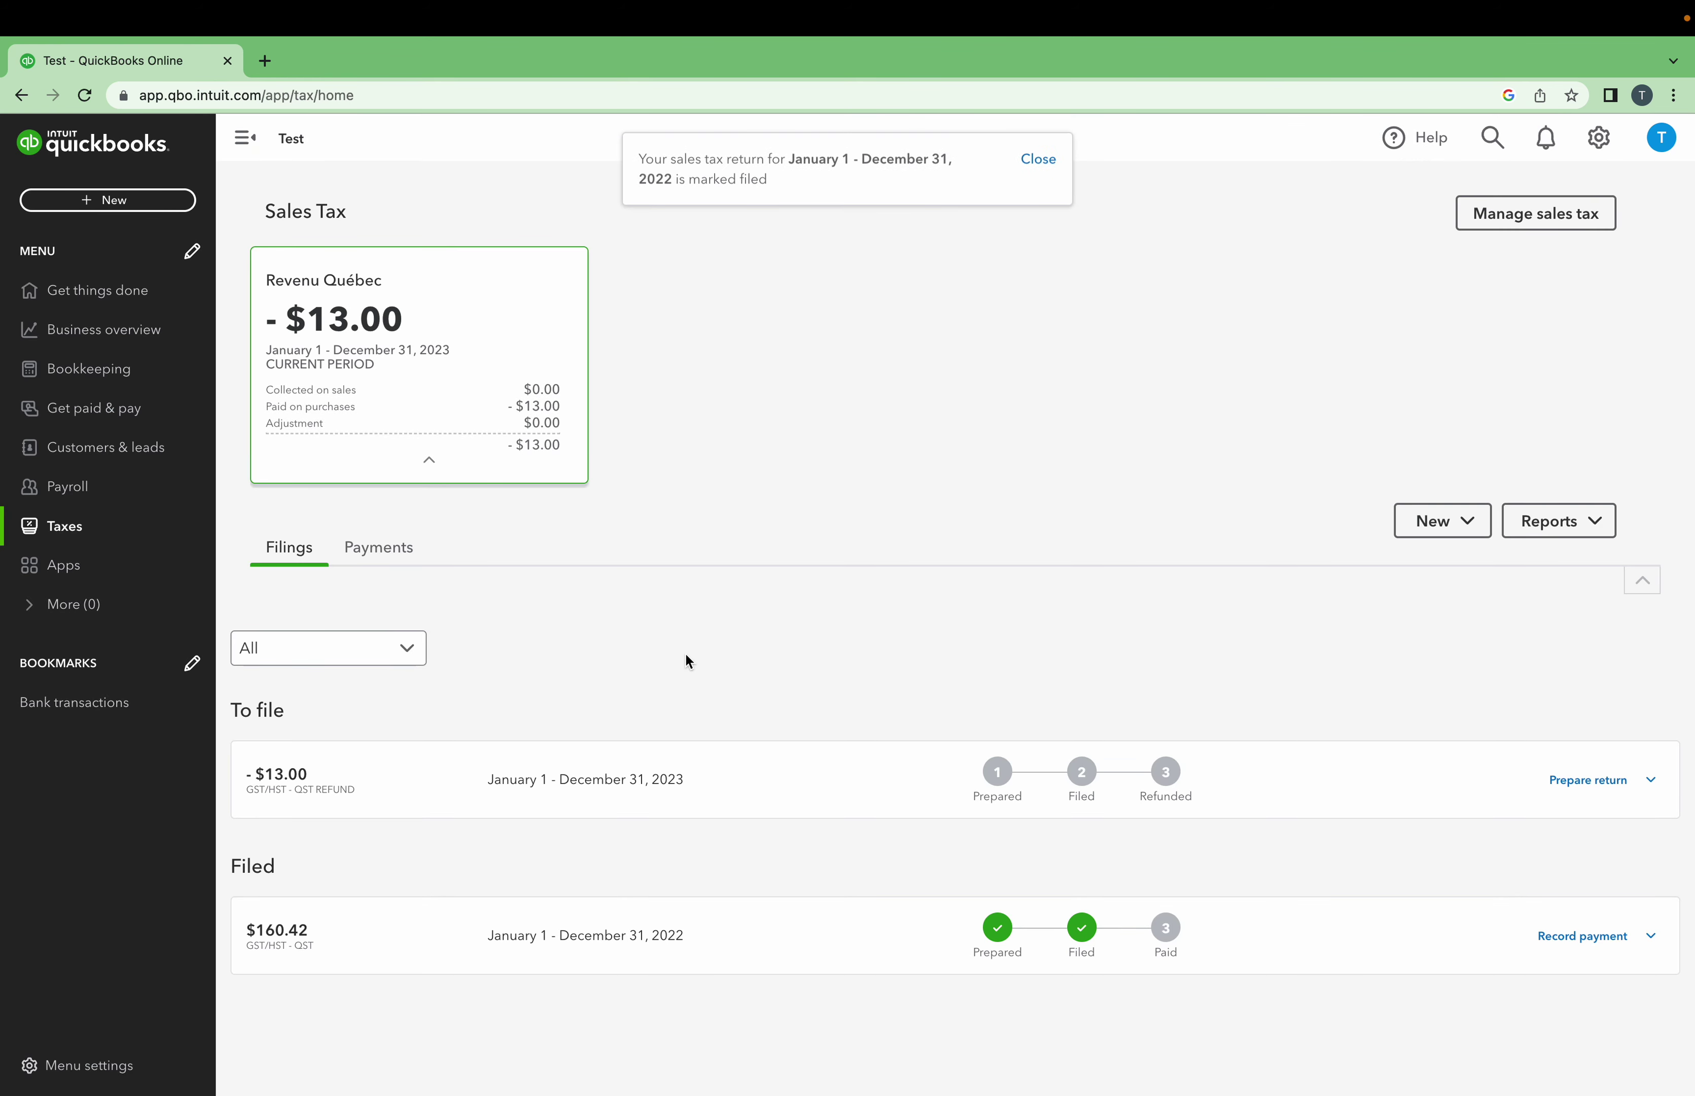
pyautogui.click(114, 203)
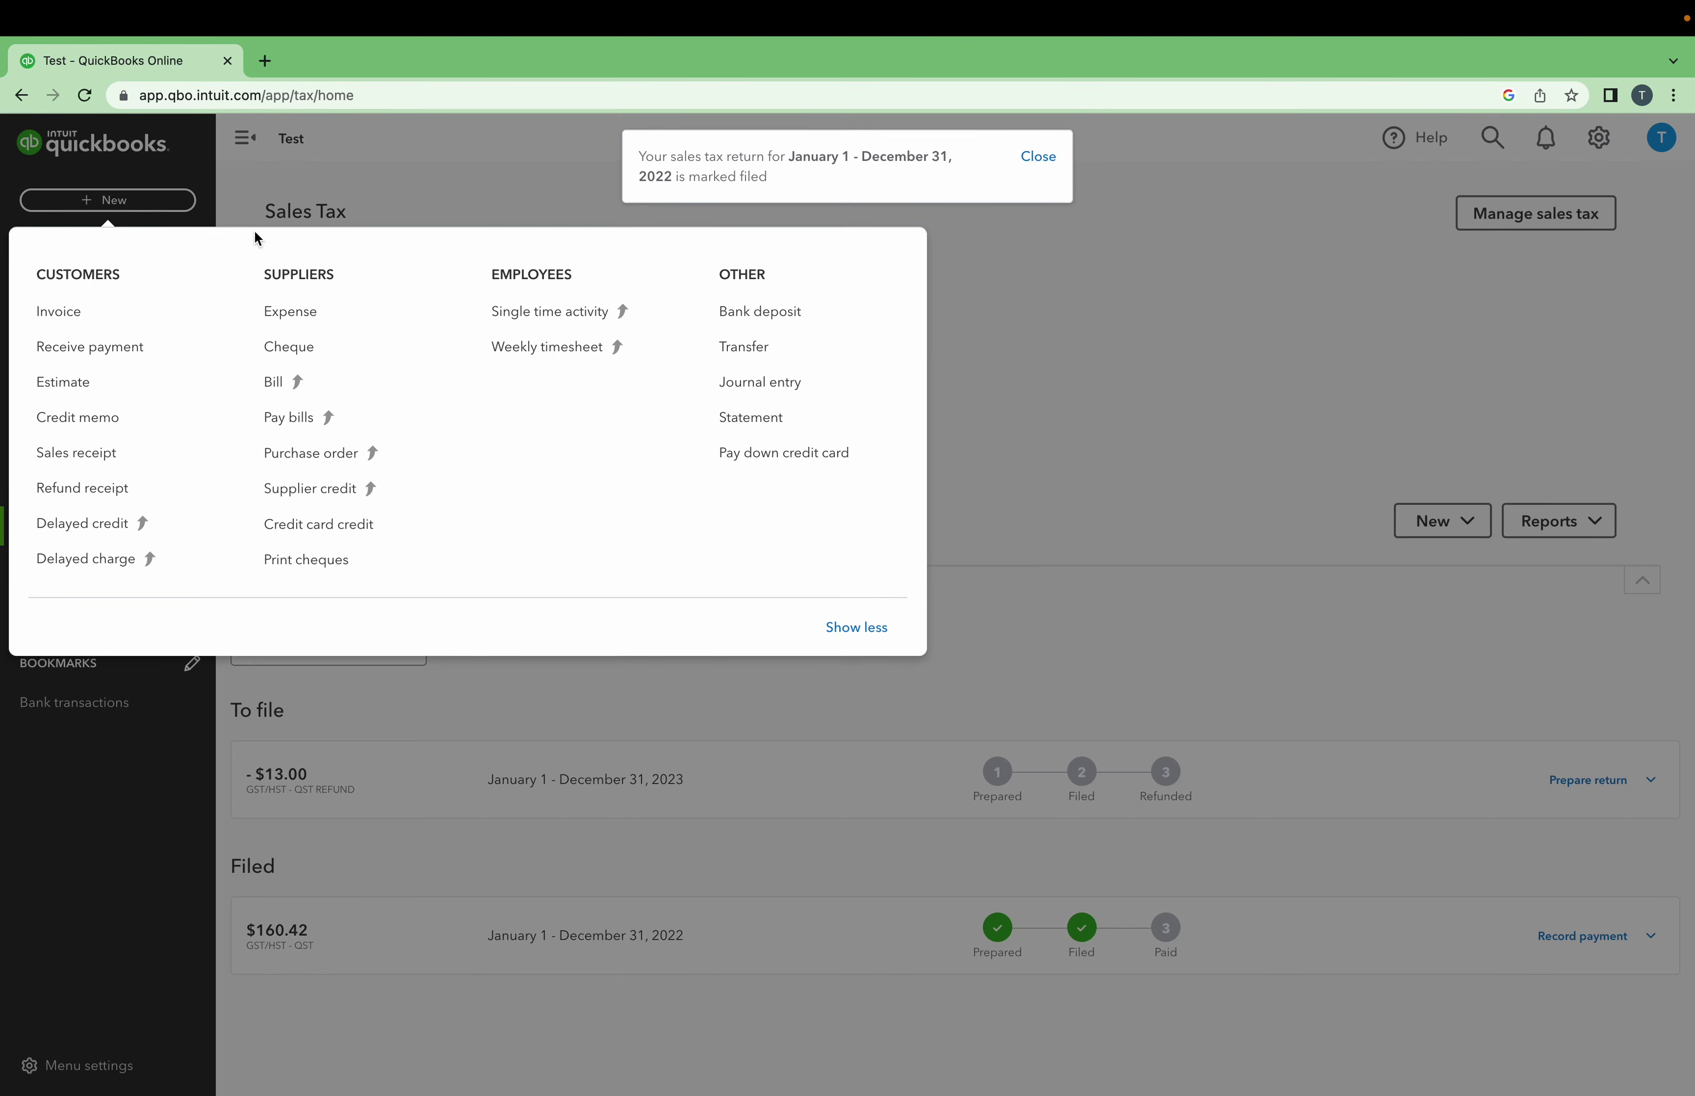
pyautogui.click(308, 329)
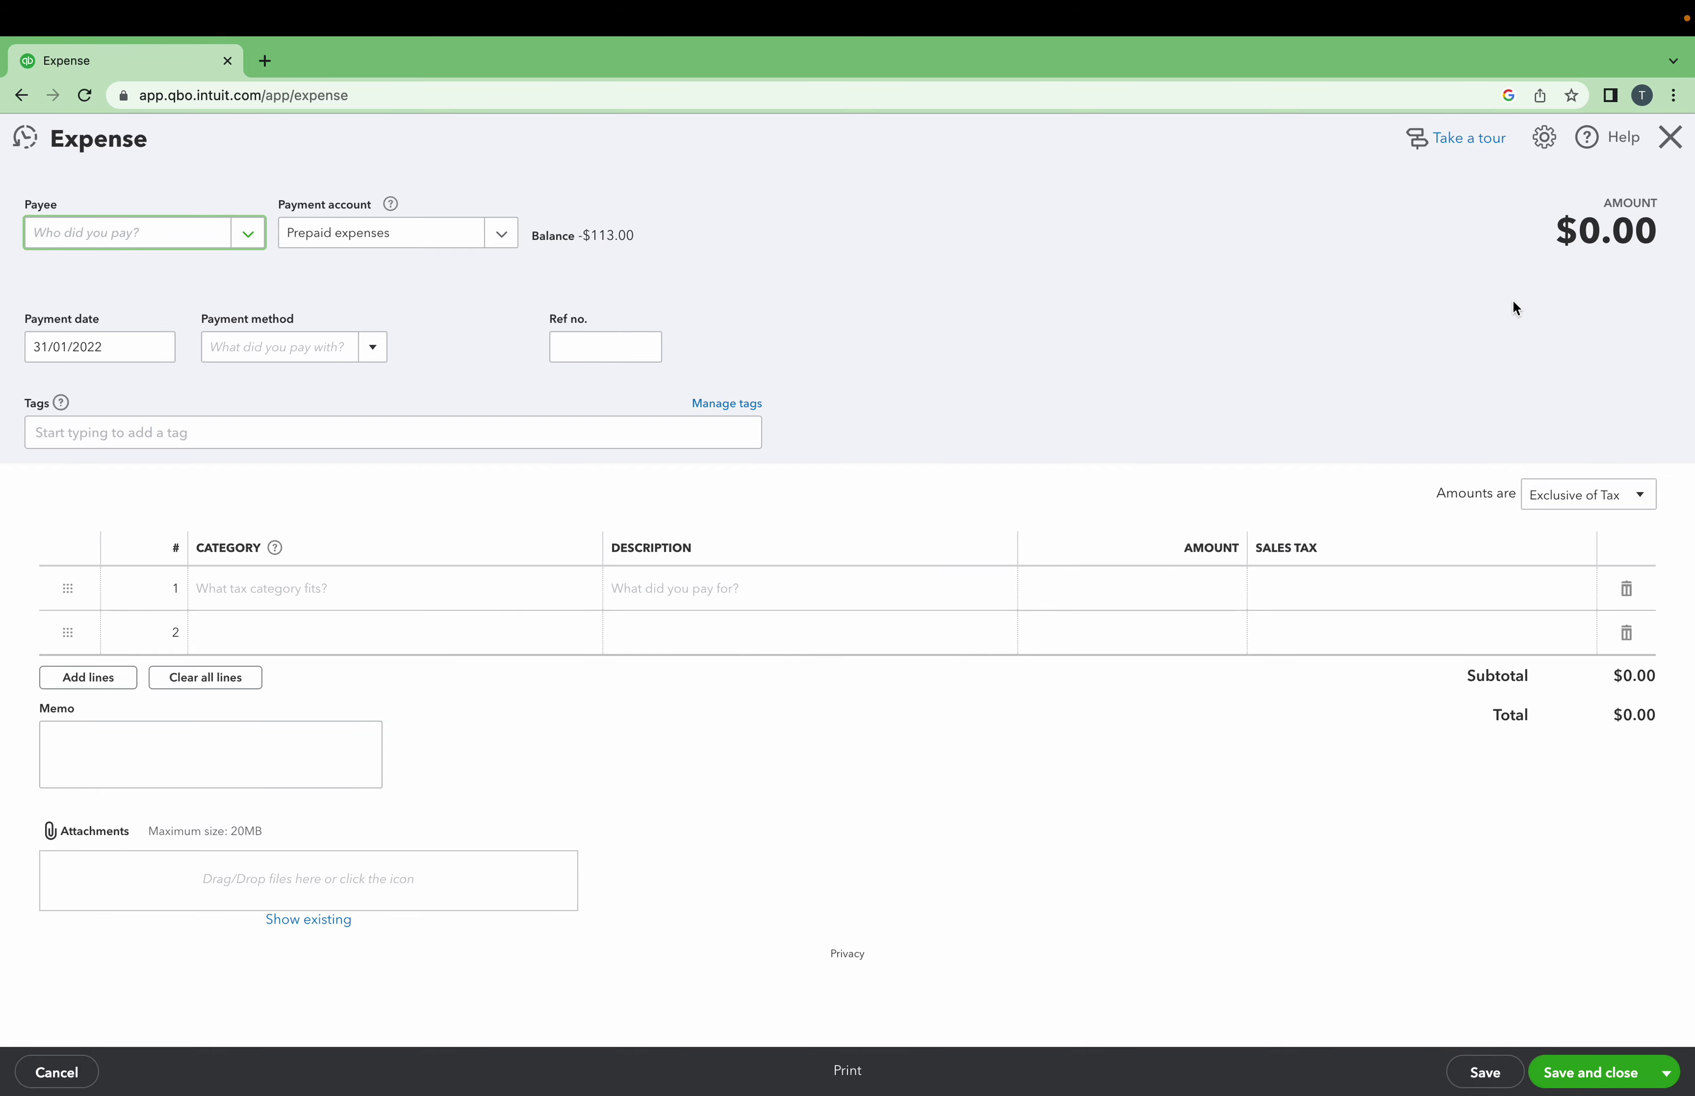
pyautogui.click(1670, 137)
pyautogui.moveTo(157, 37)
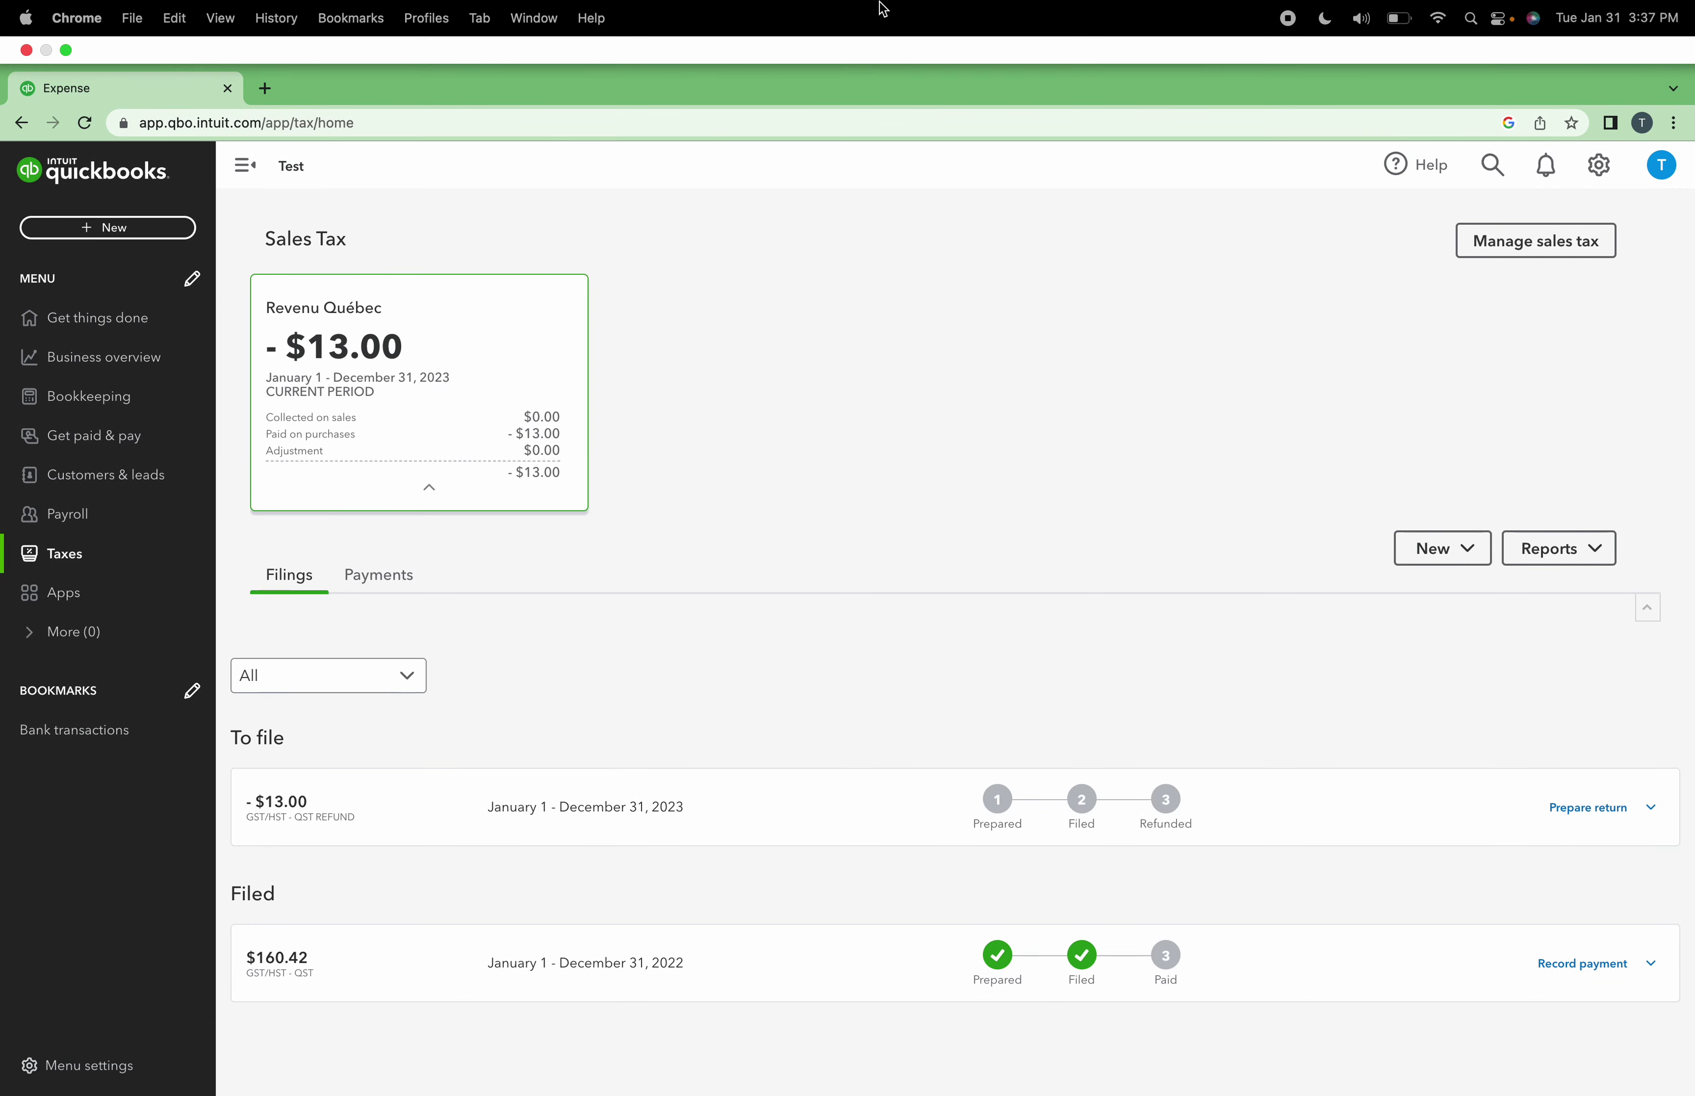
# Start a bank deposit, examine the sales tax codes available for its first line, and leave without saving.
pyautogui.click(63, 208)
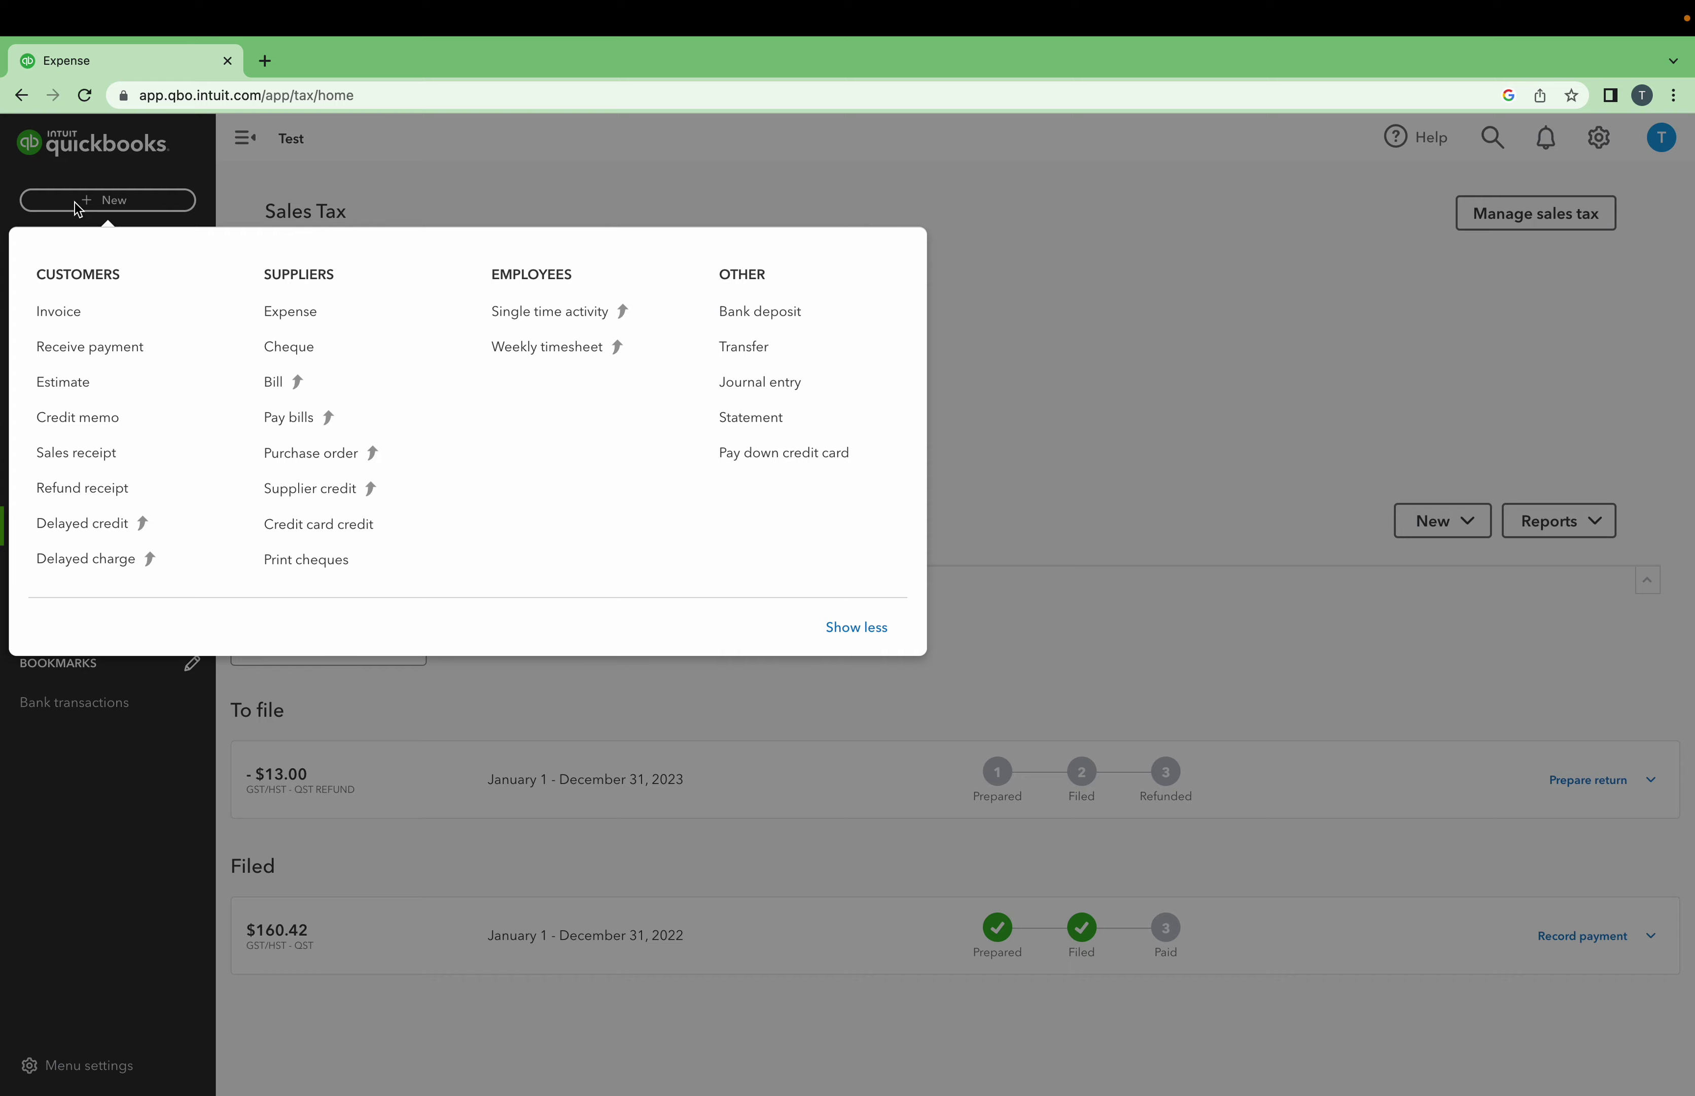
pyautogui.click(767, 317)
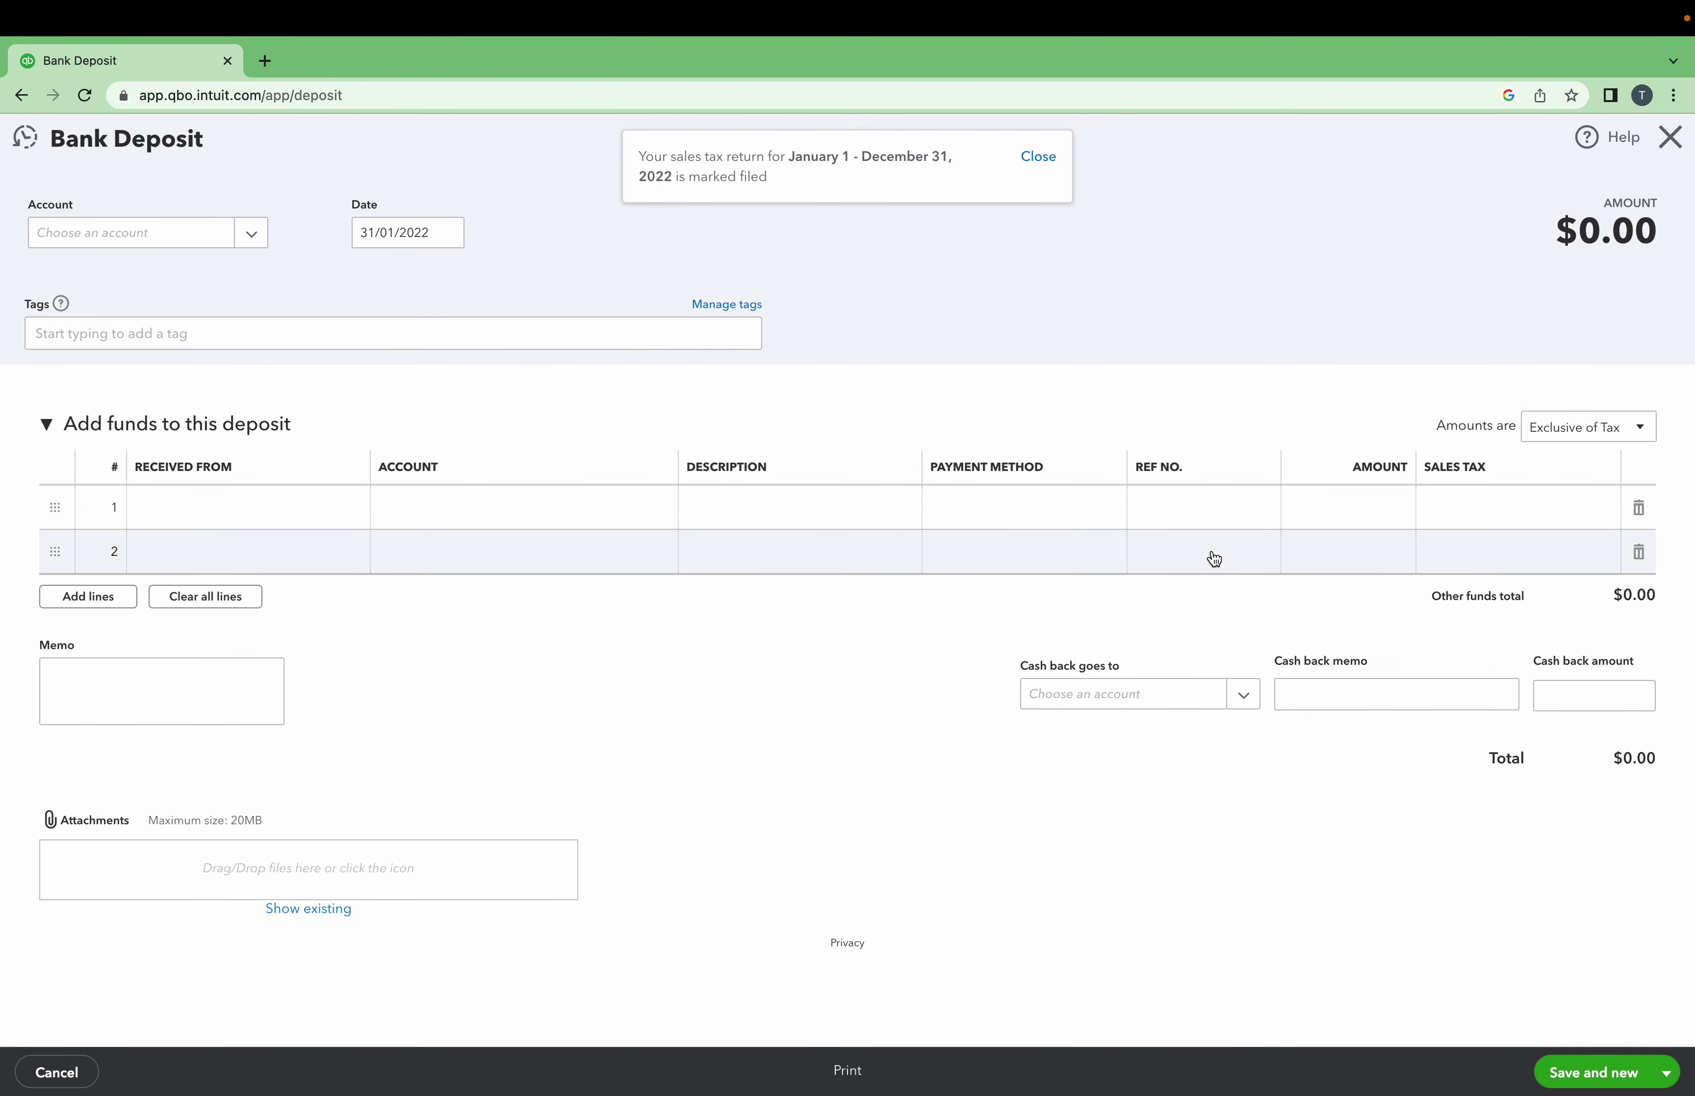
pyautogui.click(1484, 516)
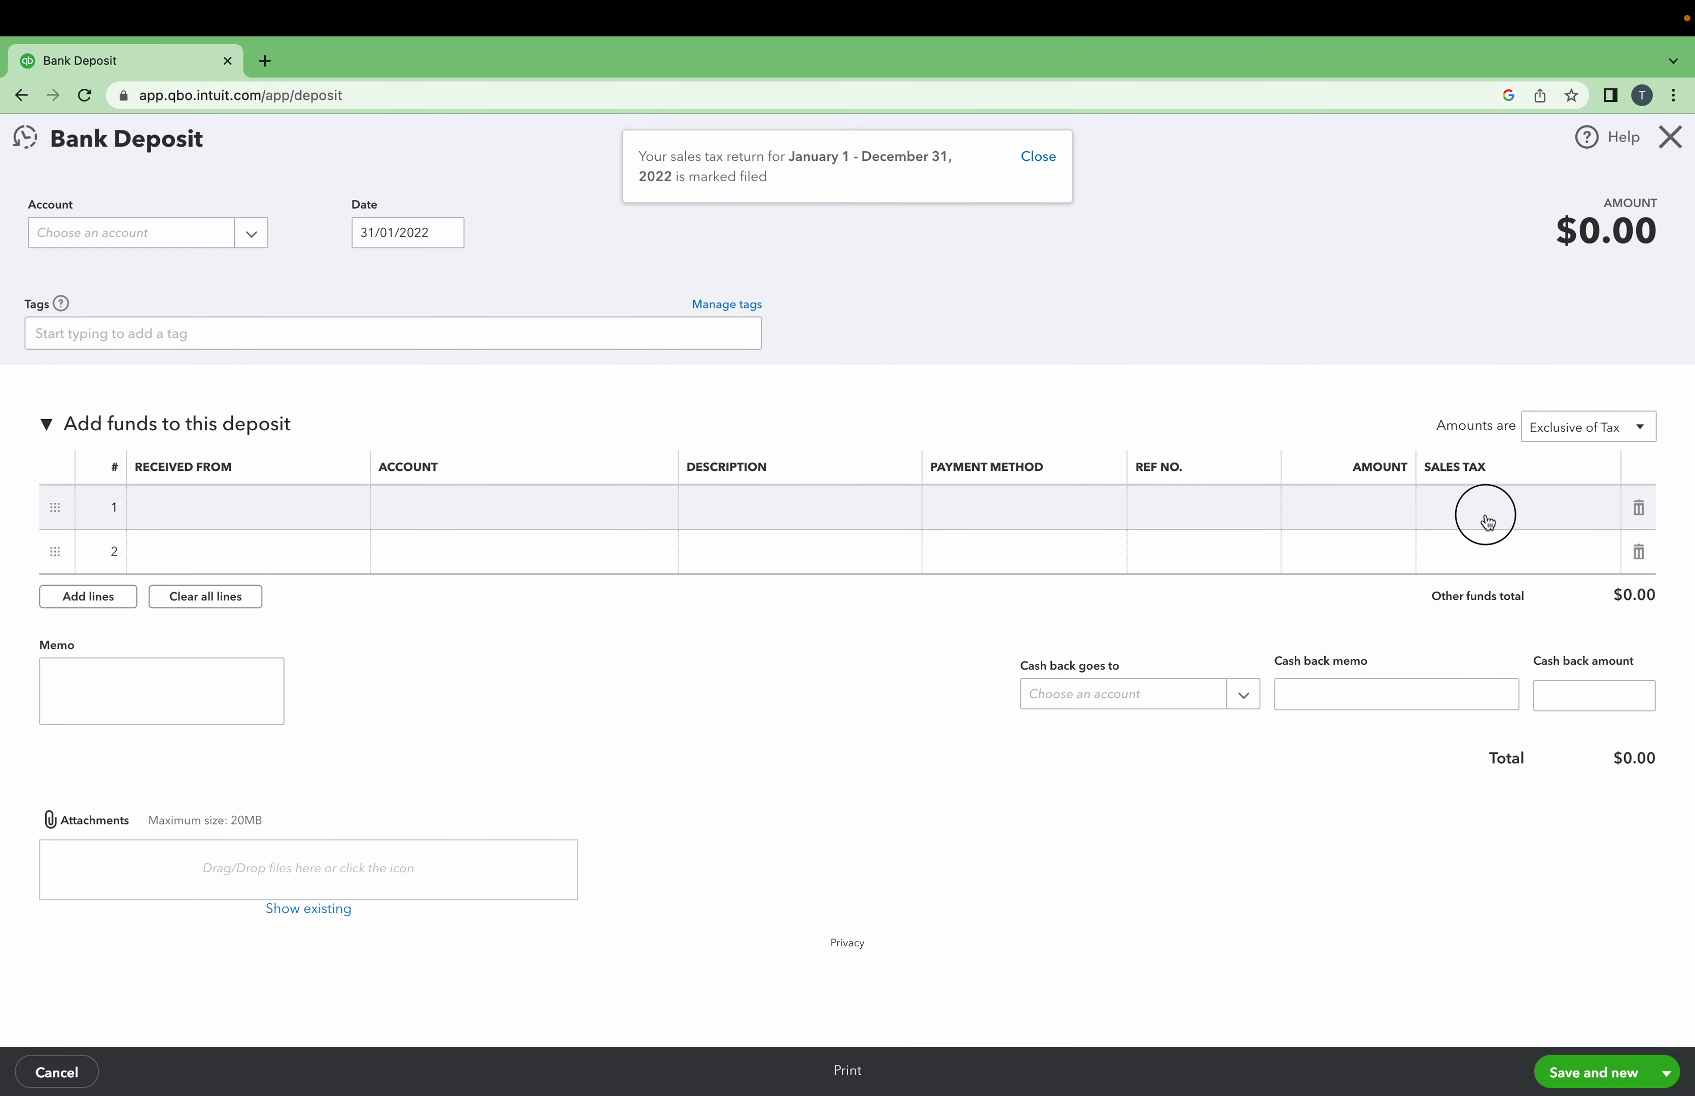
pyautogui.click(1618, 507)
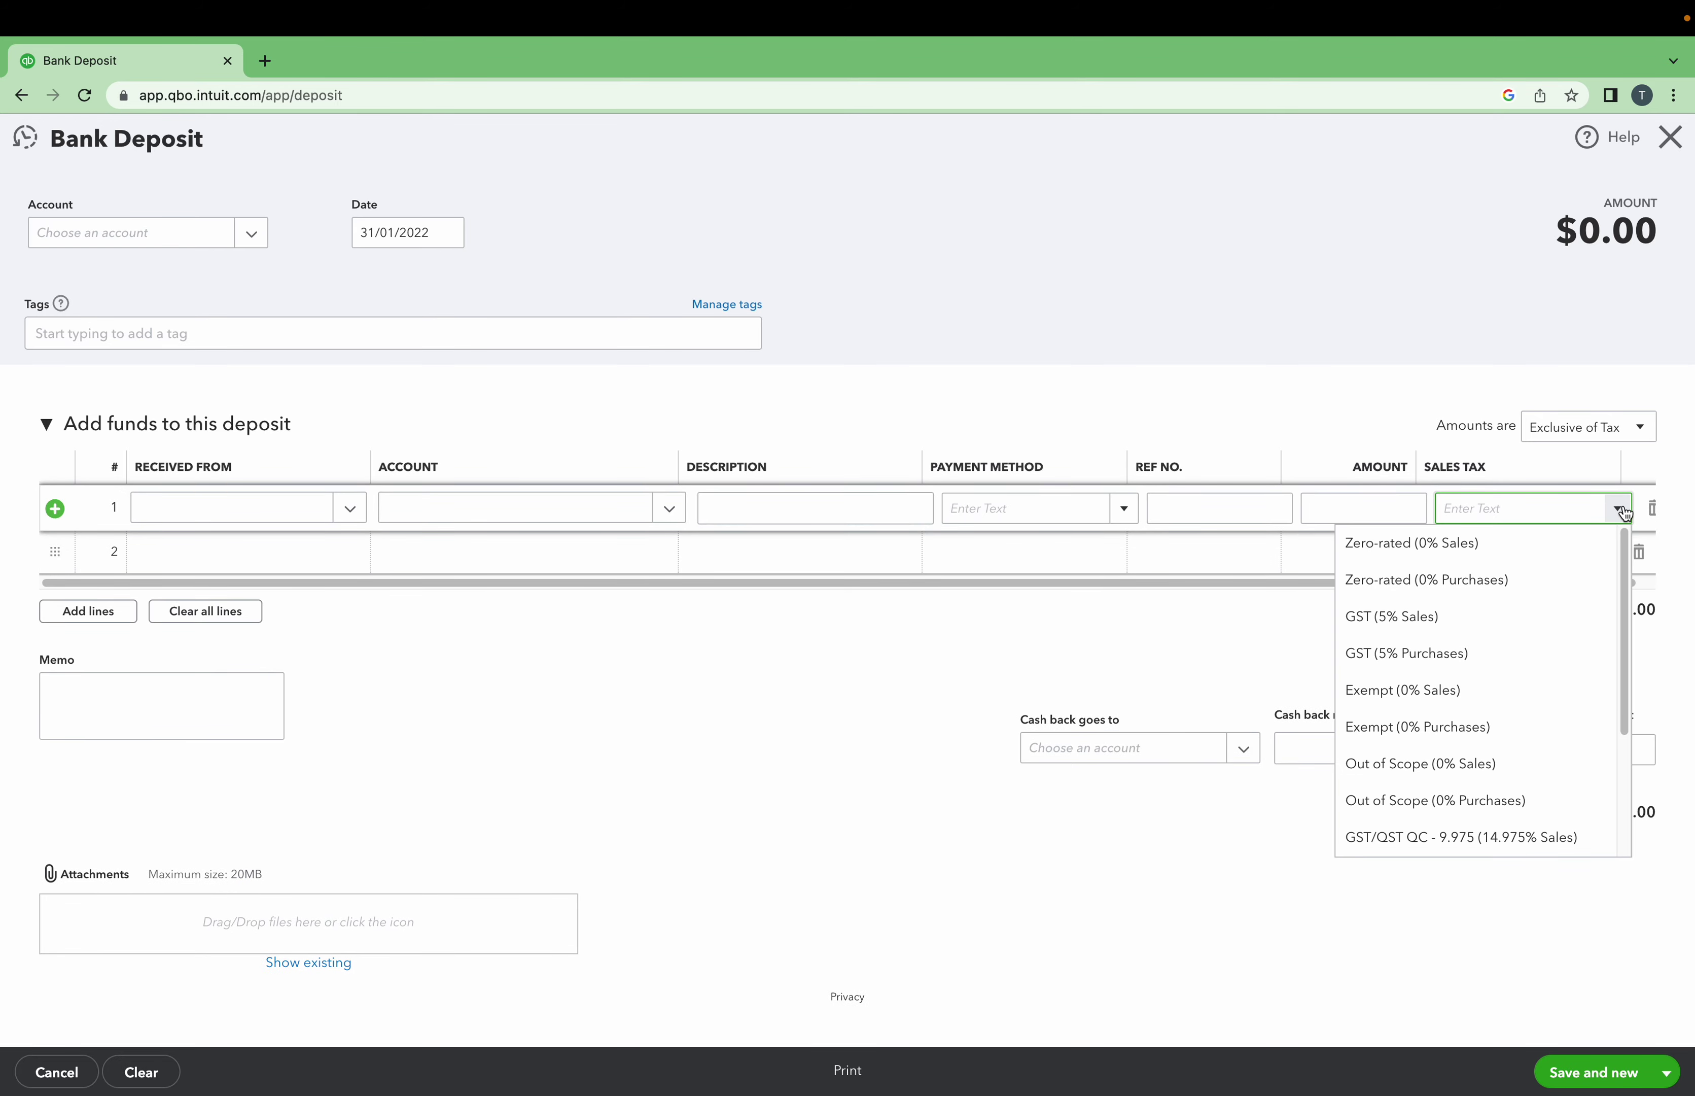
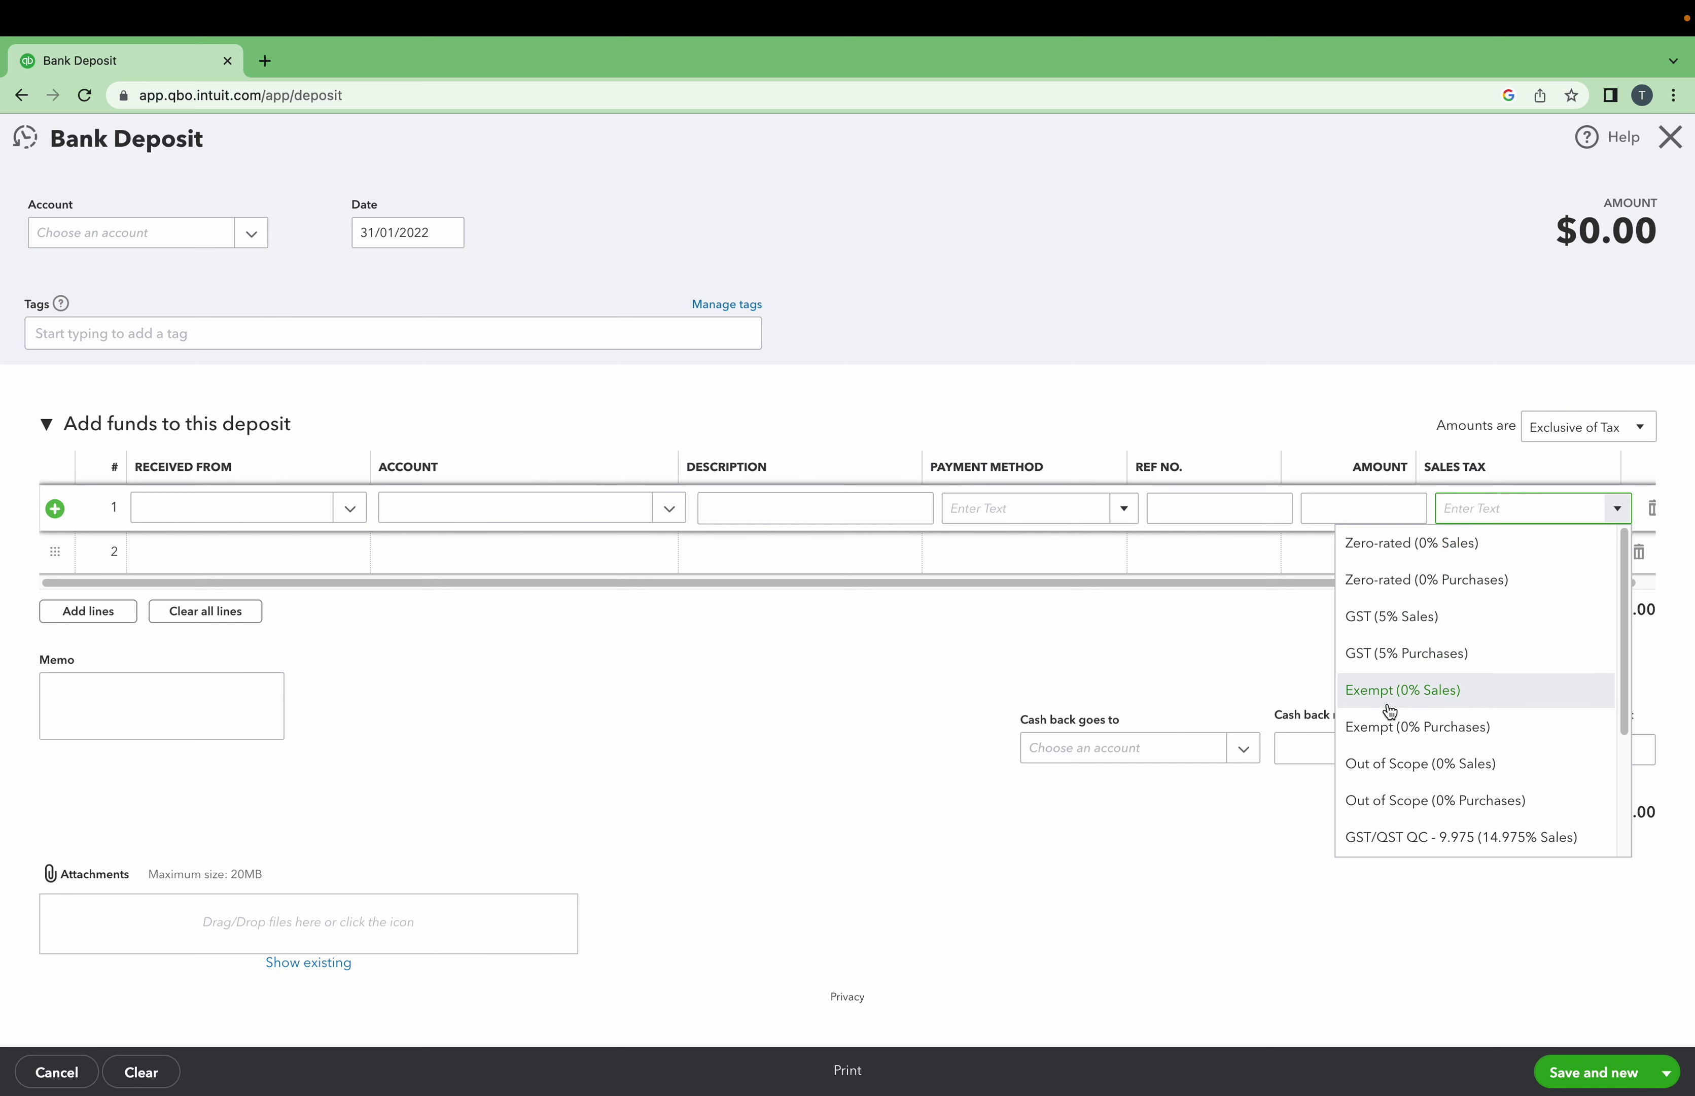
pyautogui.click(1672, 150)
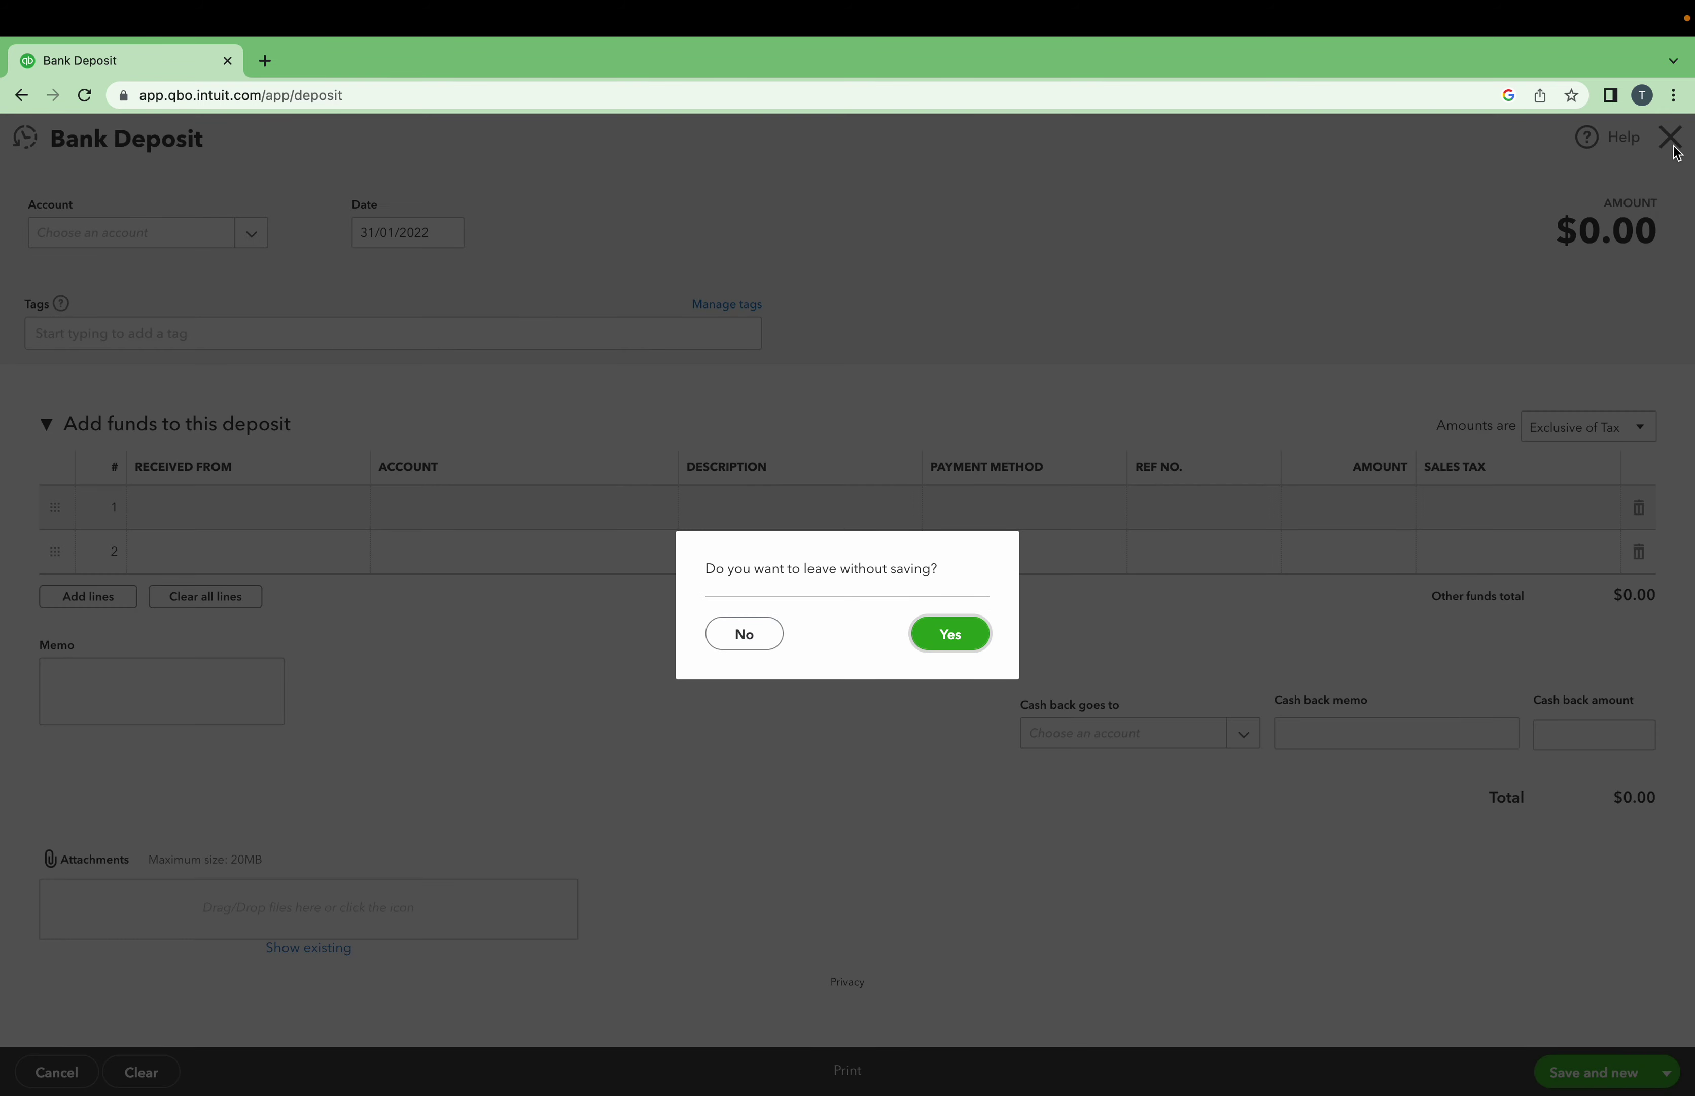
pyautogui.click(961, 633)
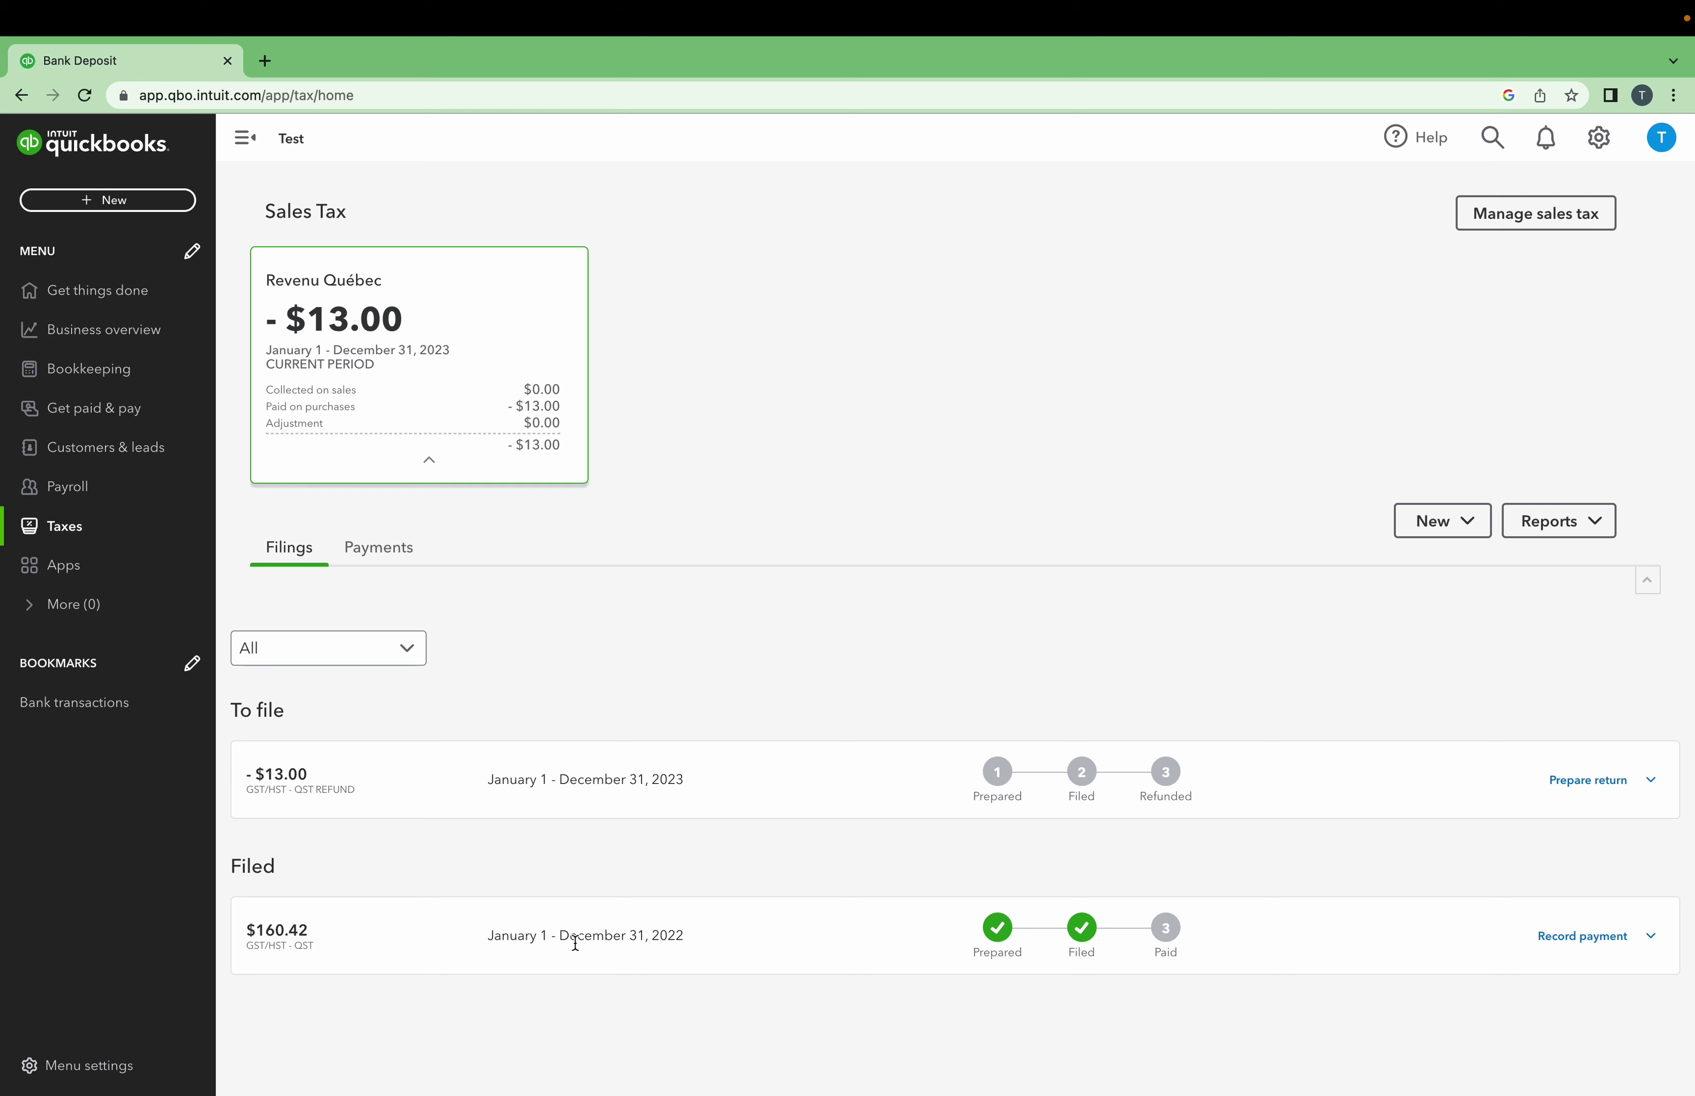
# Reopen the GST/HST - QST Payable account history from the chart of accounts and examine the filed sales tax journal entry.
pyautogui.click(435, 759)
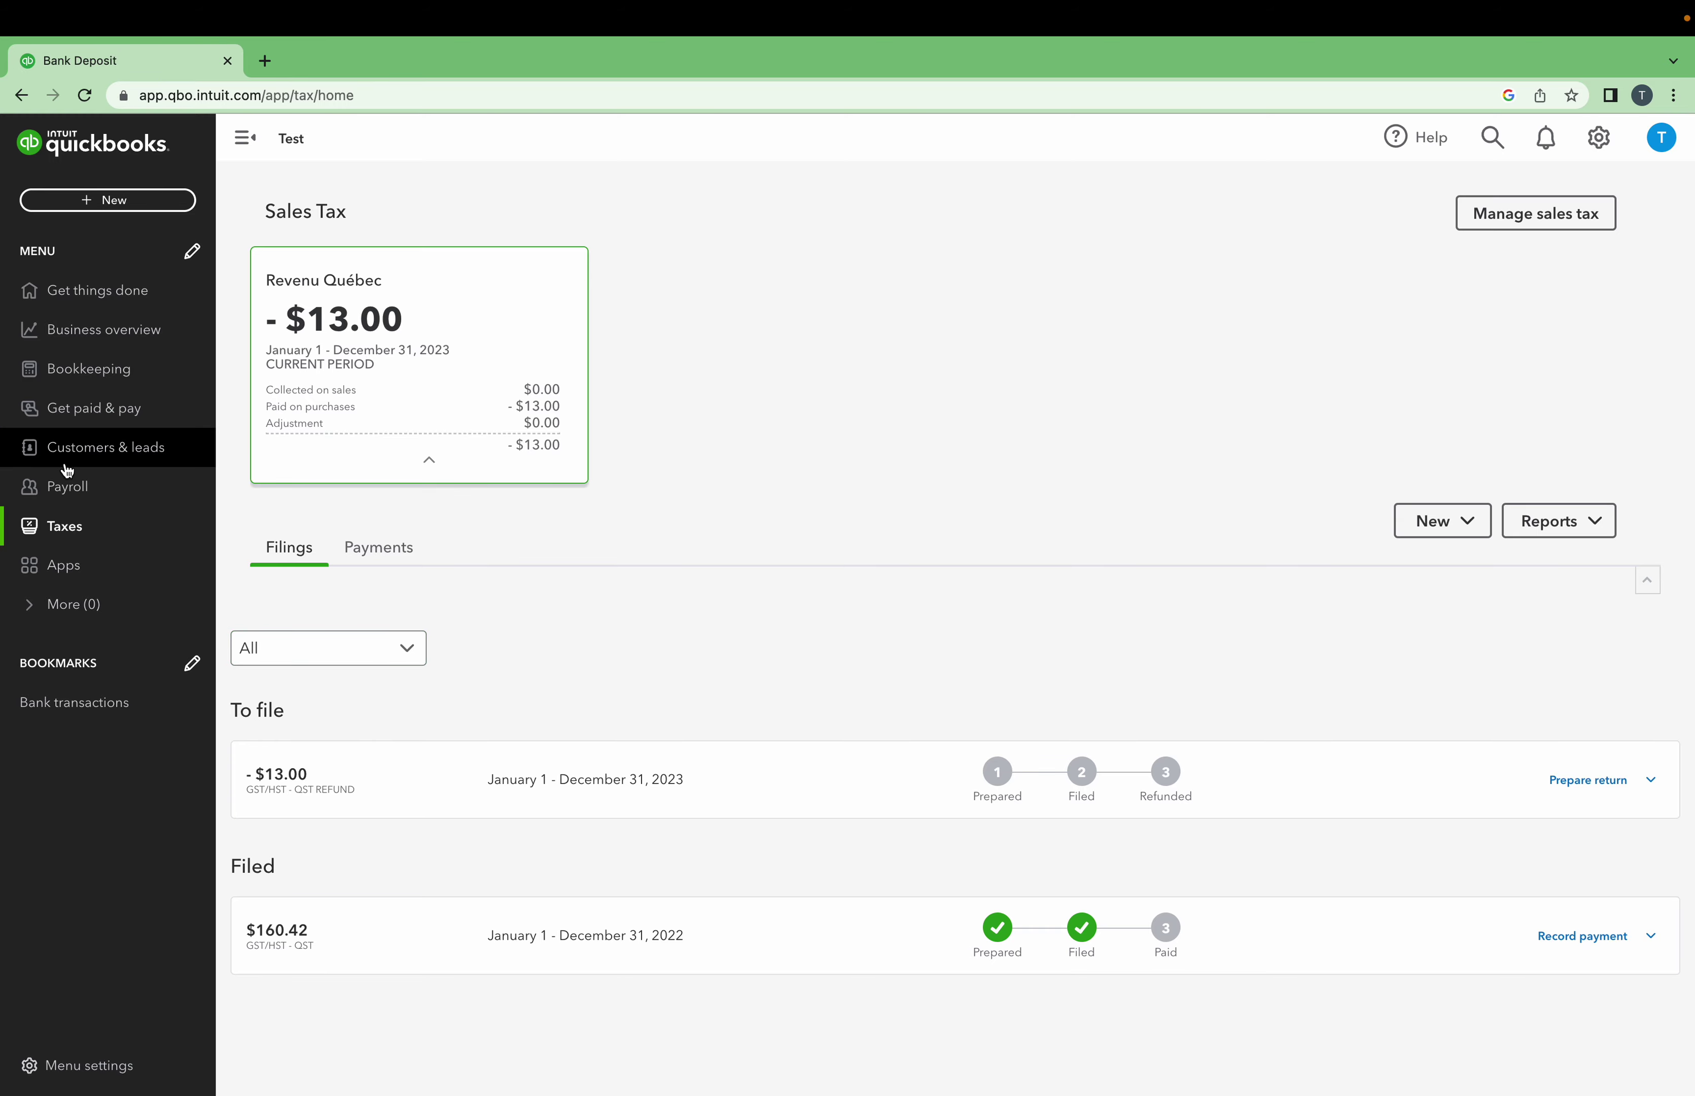
pyautogui.click(84, 372)
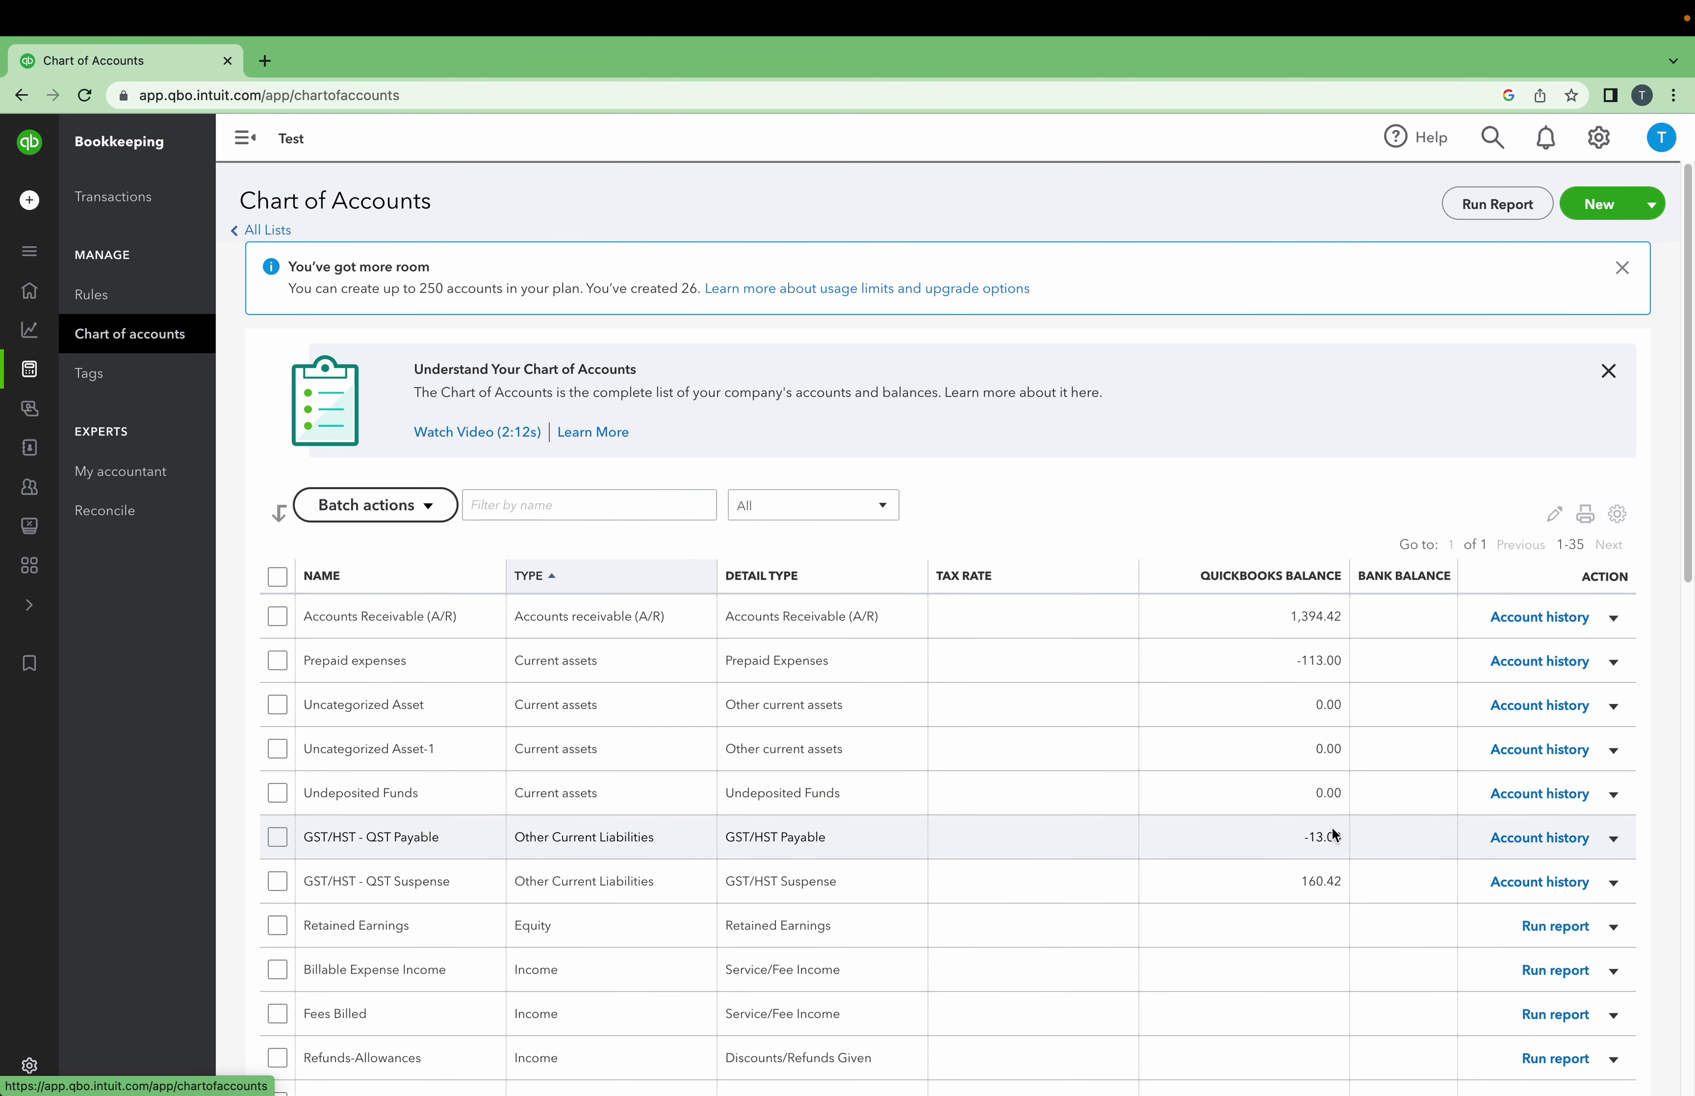
pyautogui.click(1537, 841)
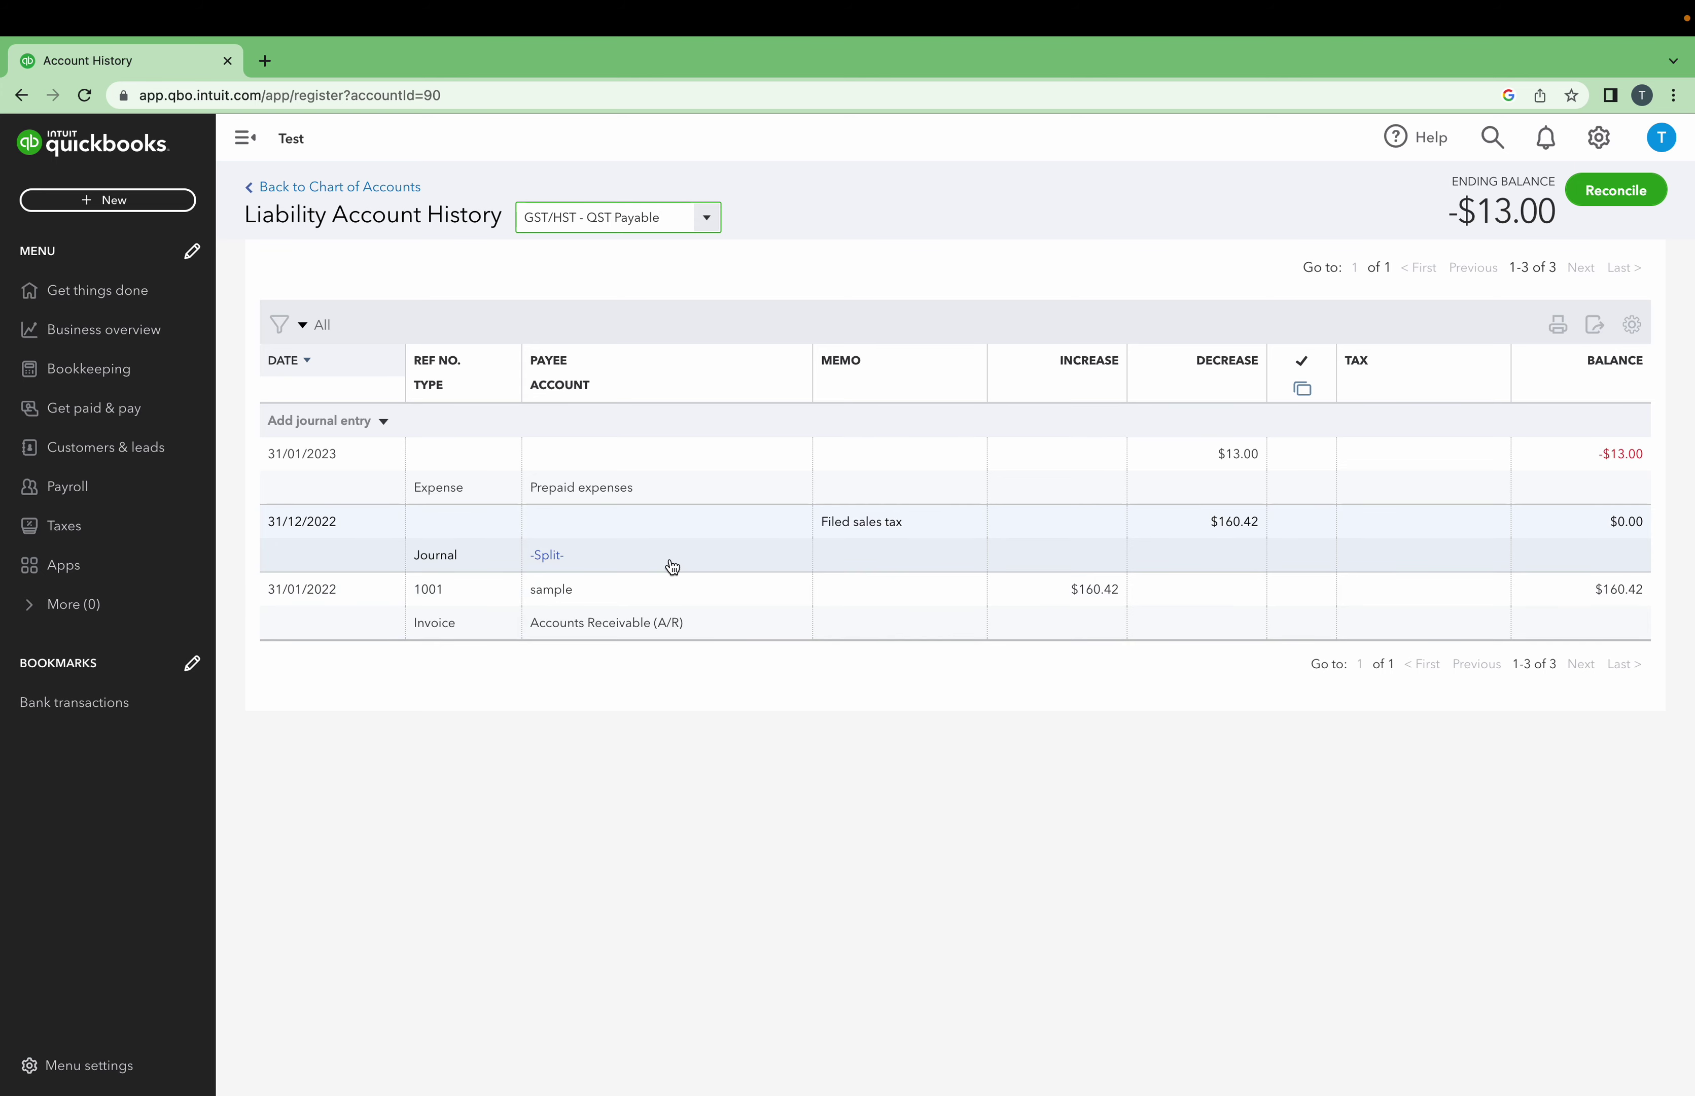
# Open the payment form for the filed 2022 sales tax return and examine its payment account, date and amount.
pyautogui.click(46, 533)
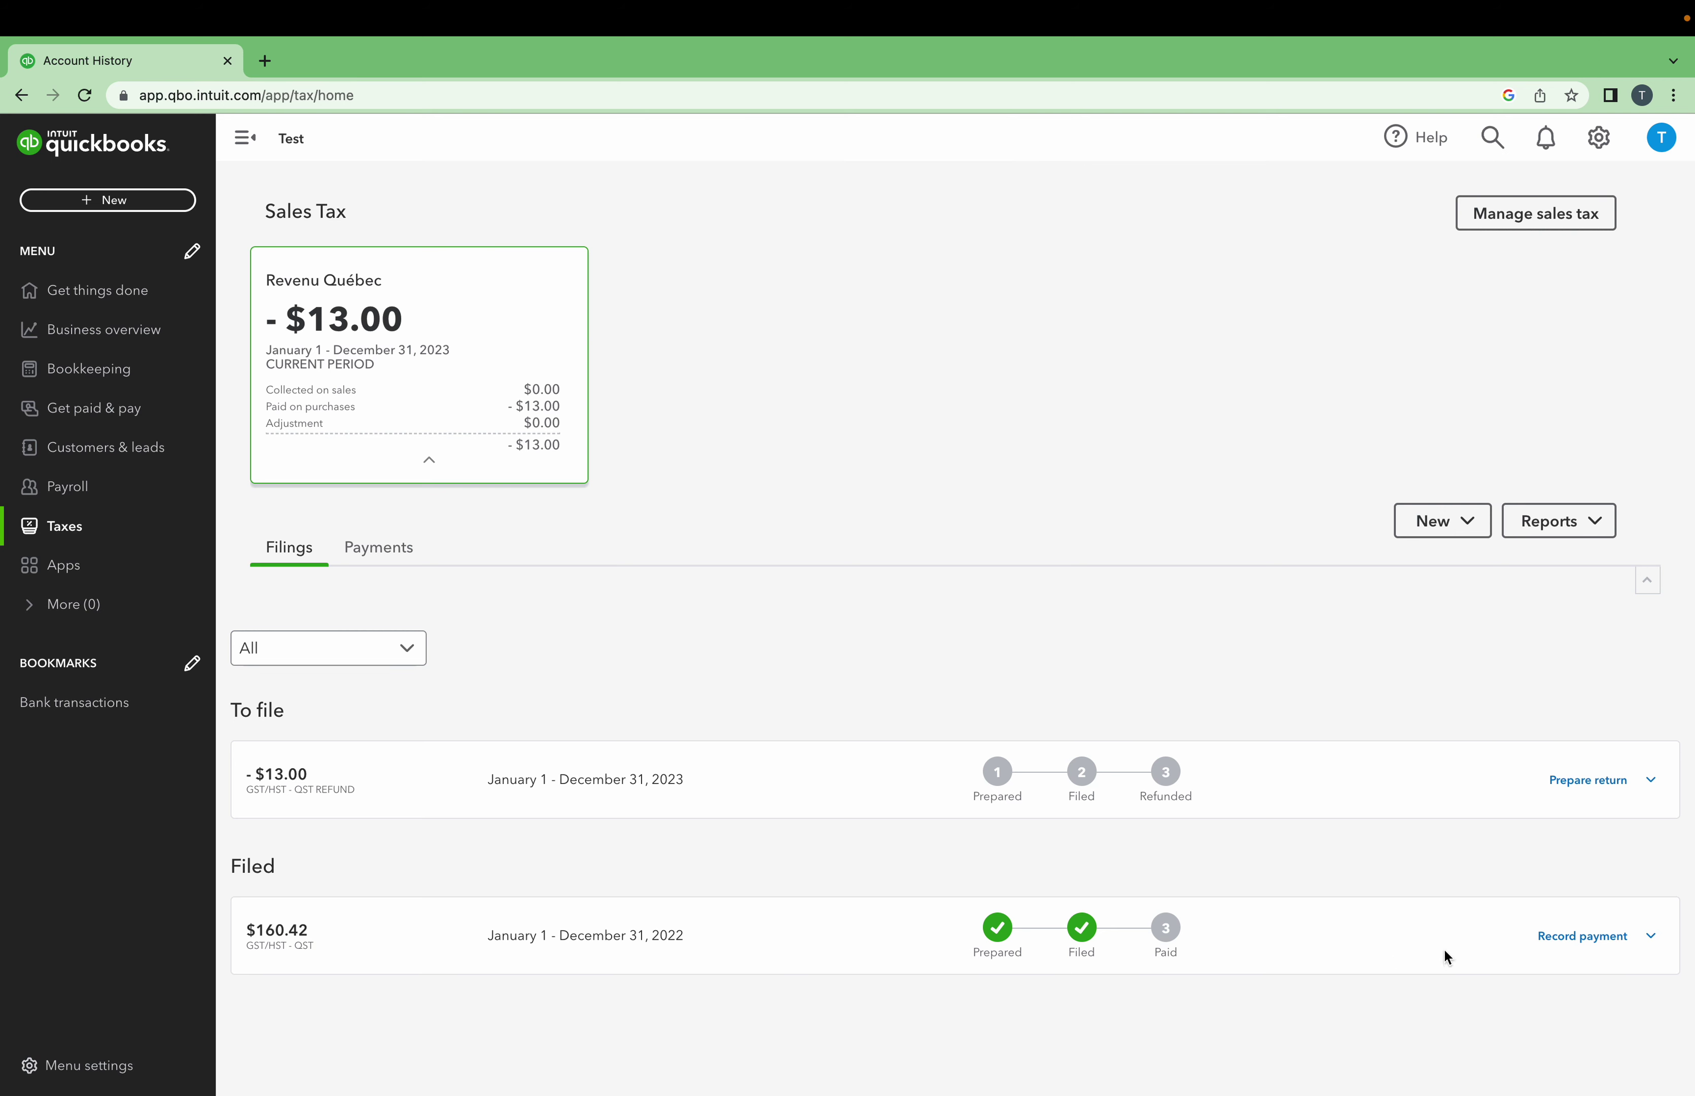
pyautogui.click(1581, 937)
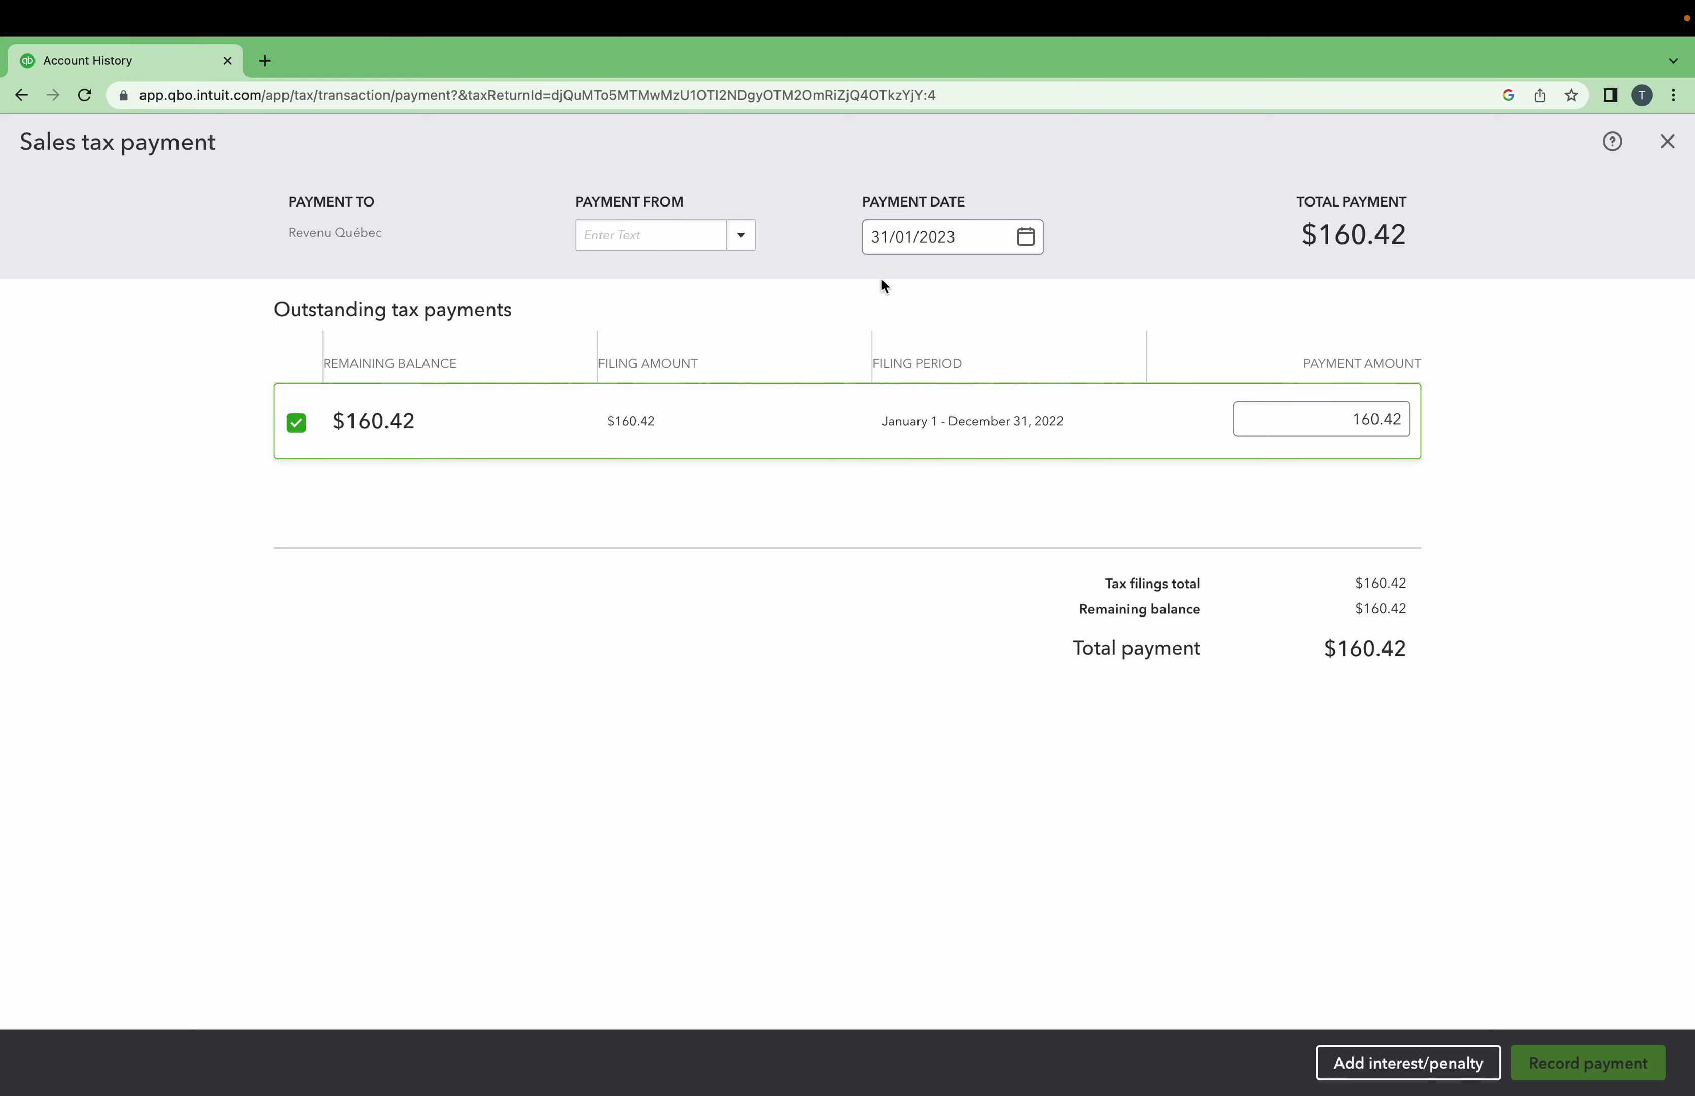
pyautogui.click(927, 237)
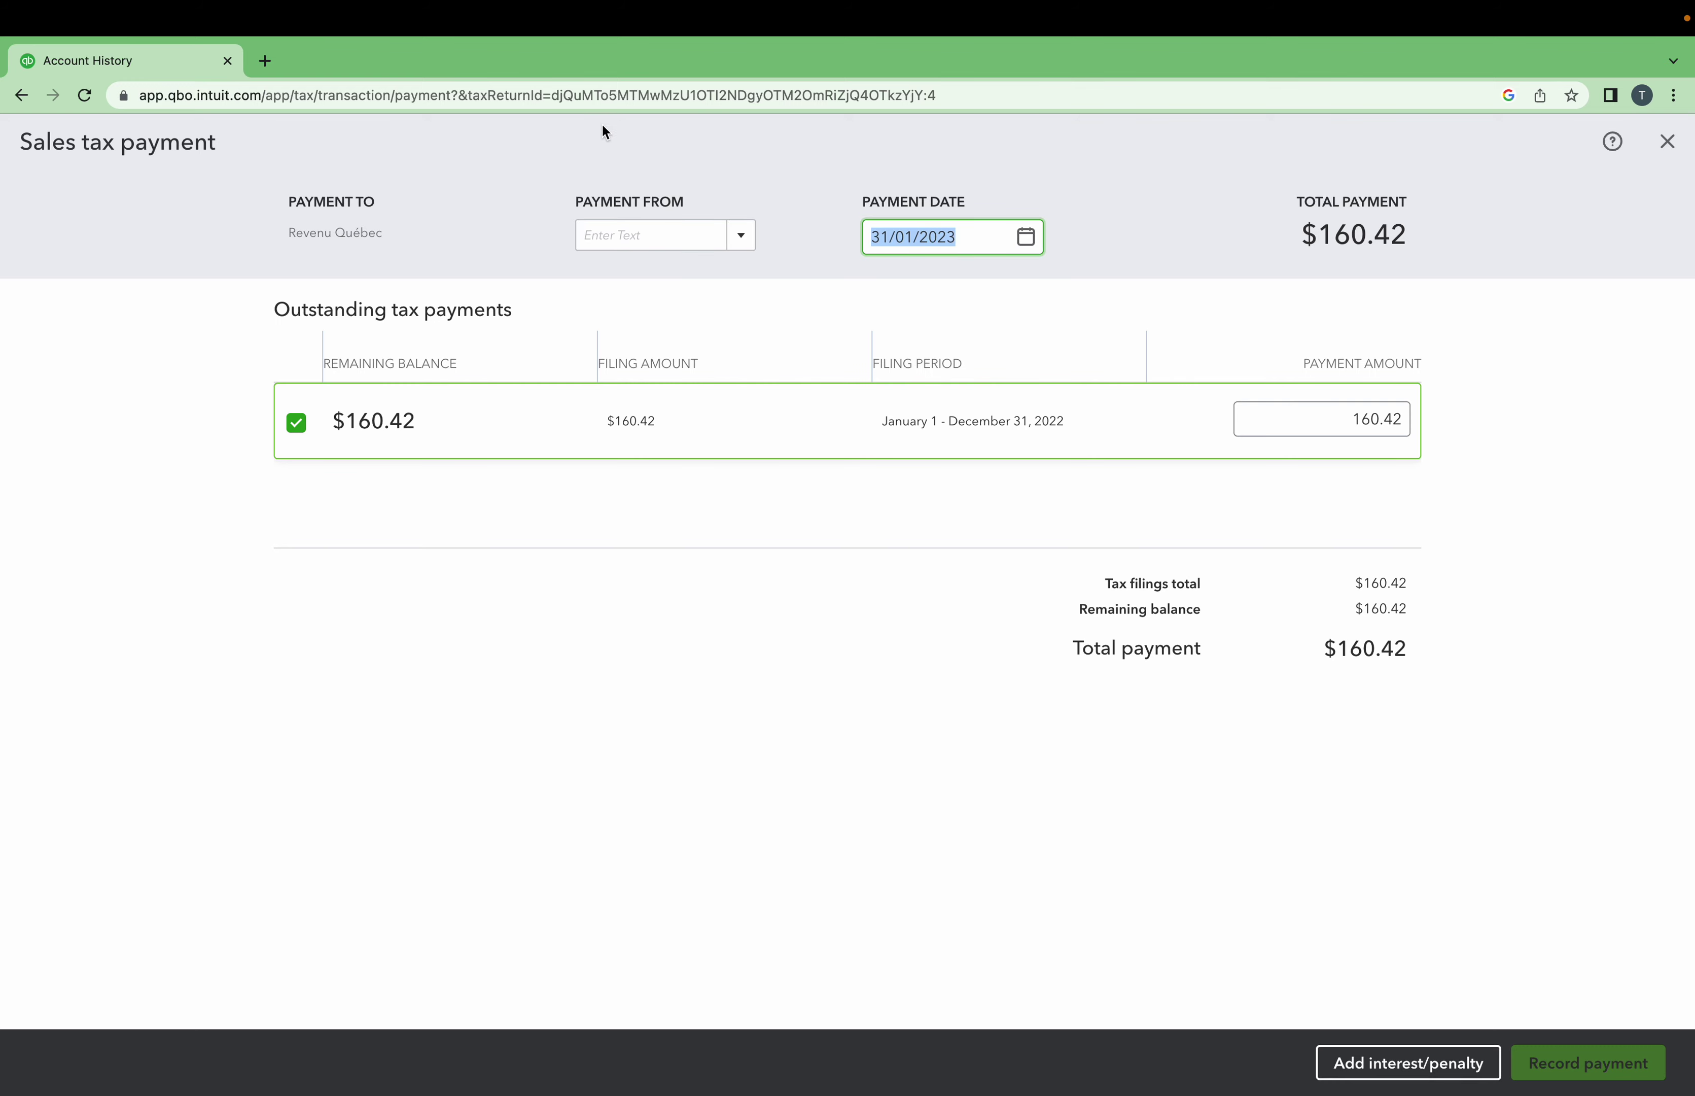
pyautogui.click(627, 237)
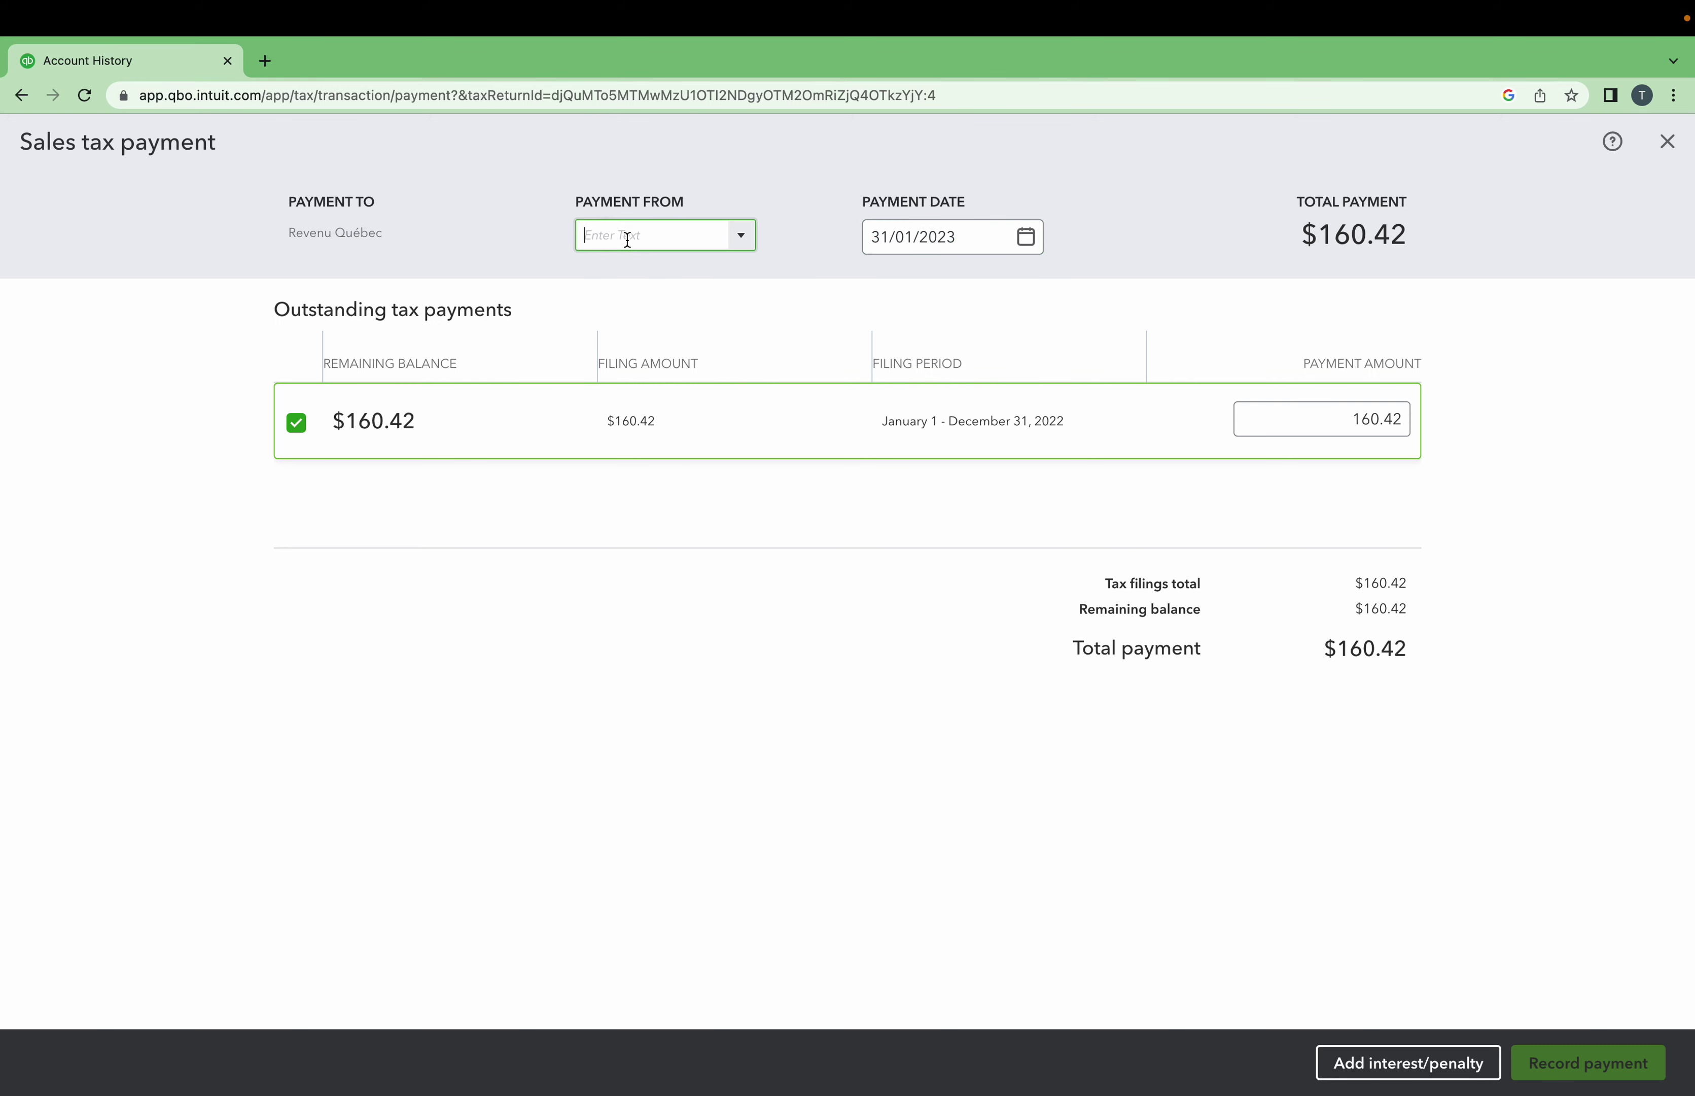
pyautogui.moveTo(1343, 413); pyautogui.dragTo(1423, 420)
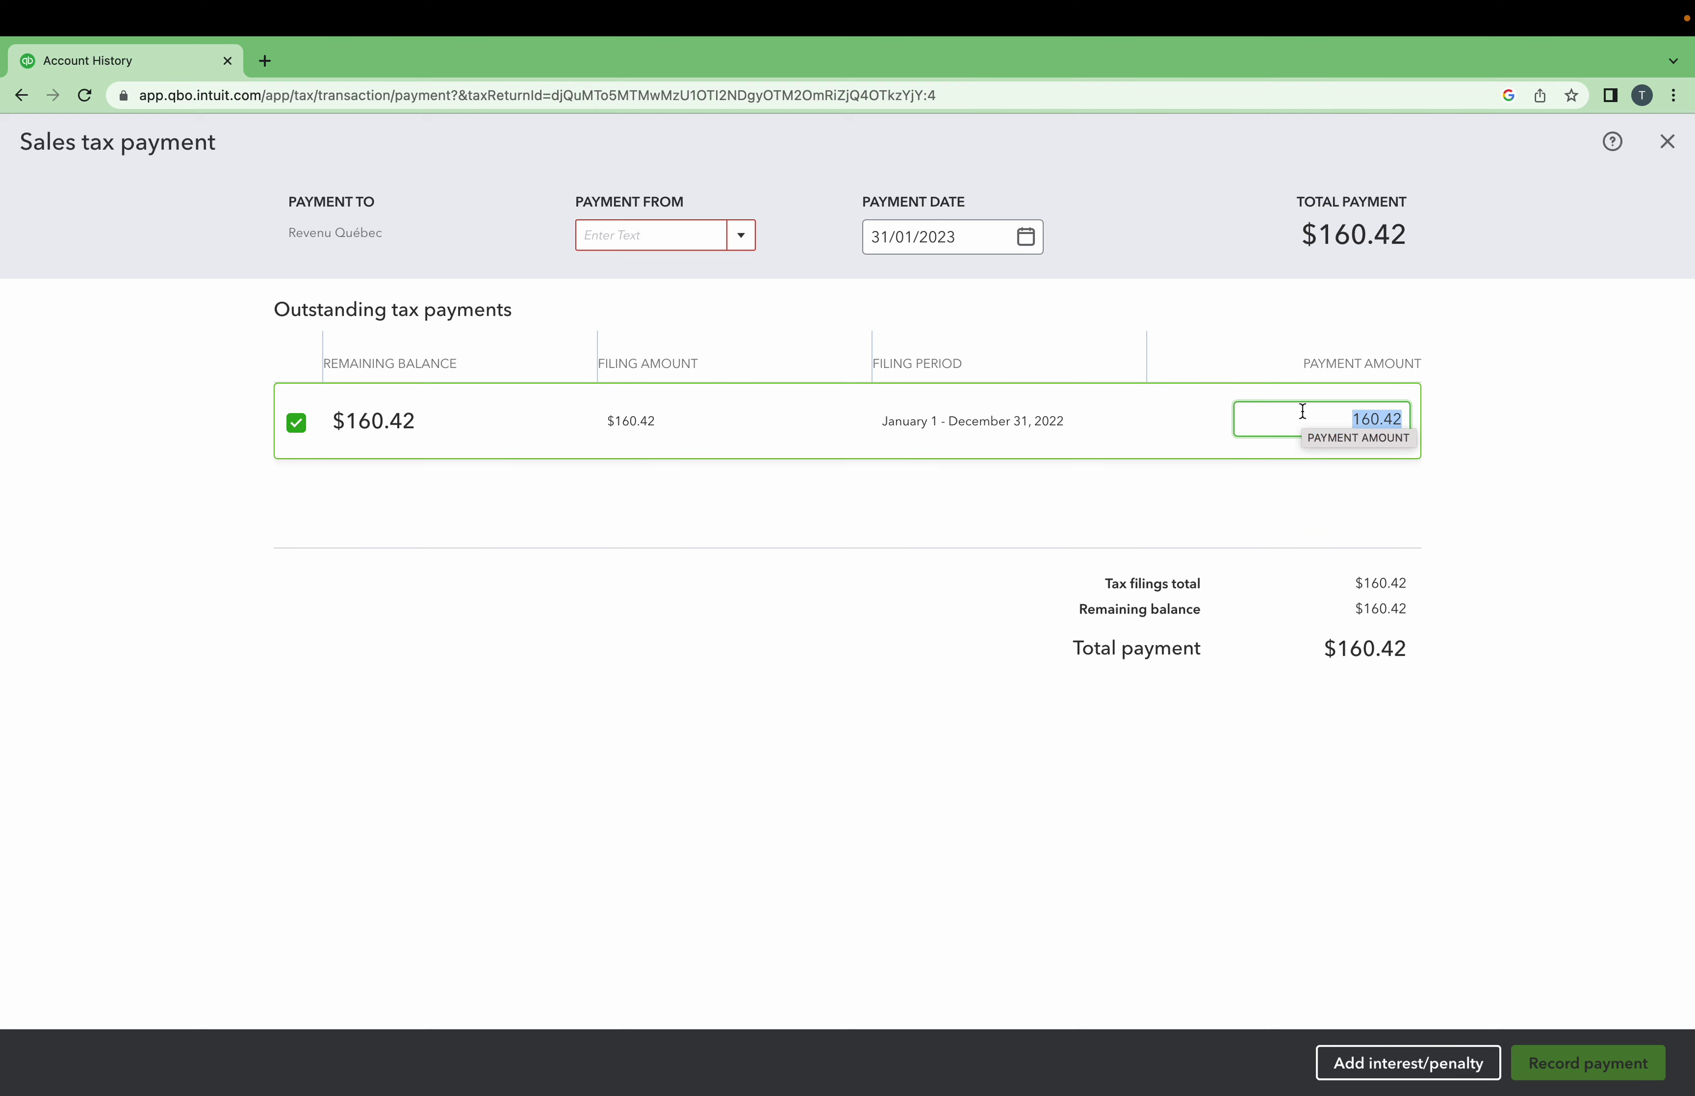
# Examine the interest/penalty form and its adjustment accounts, and close it and the sales tax payment without saving.
pyautogui.click(1382, 1071)
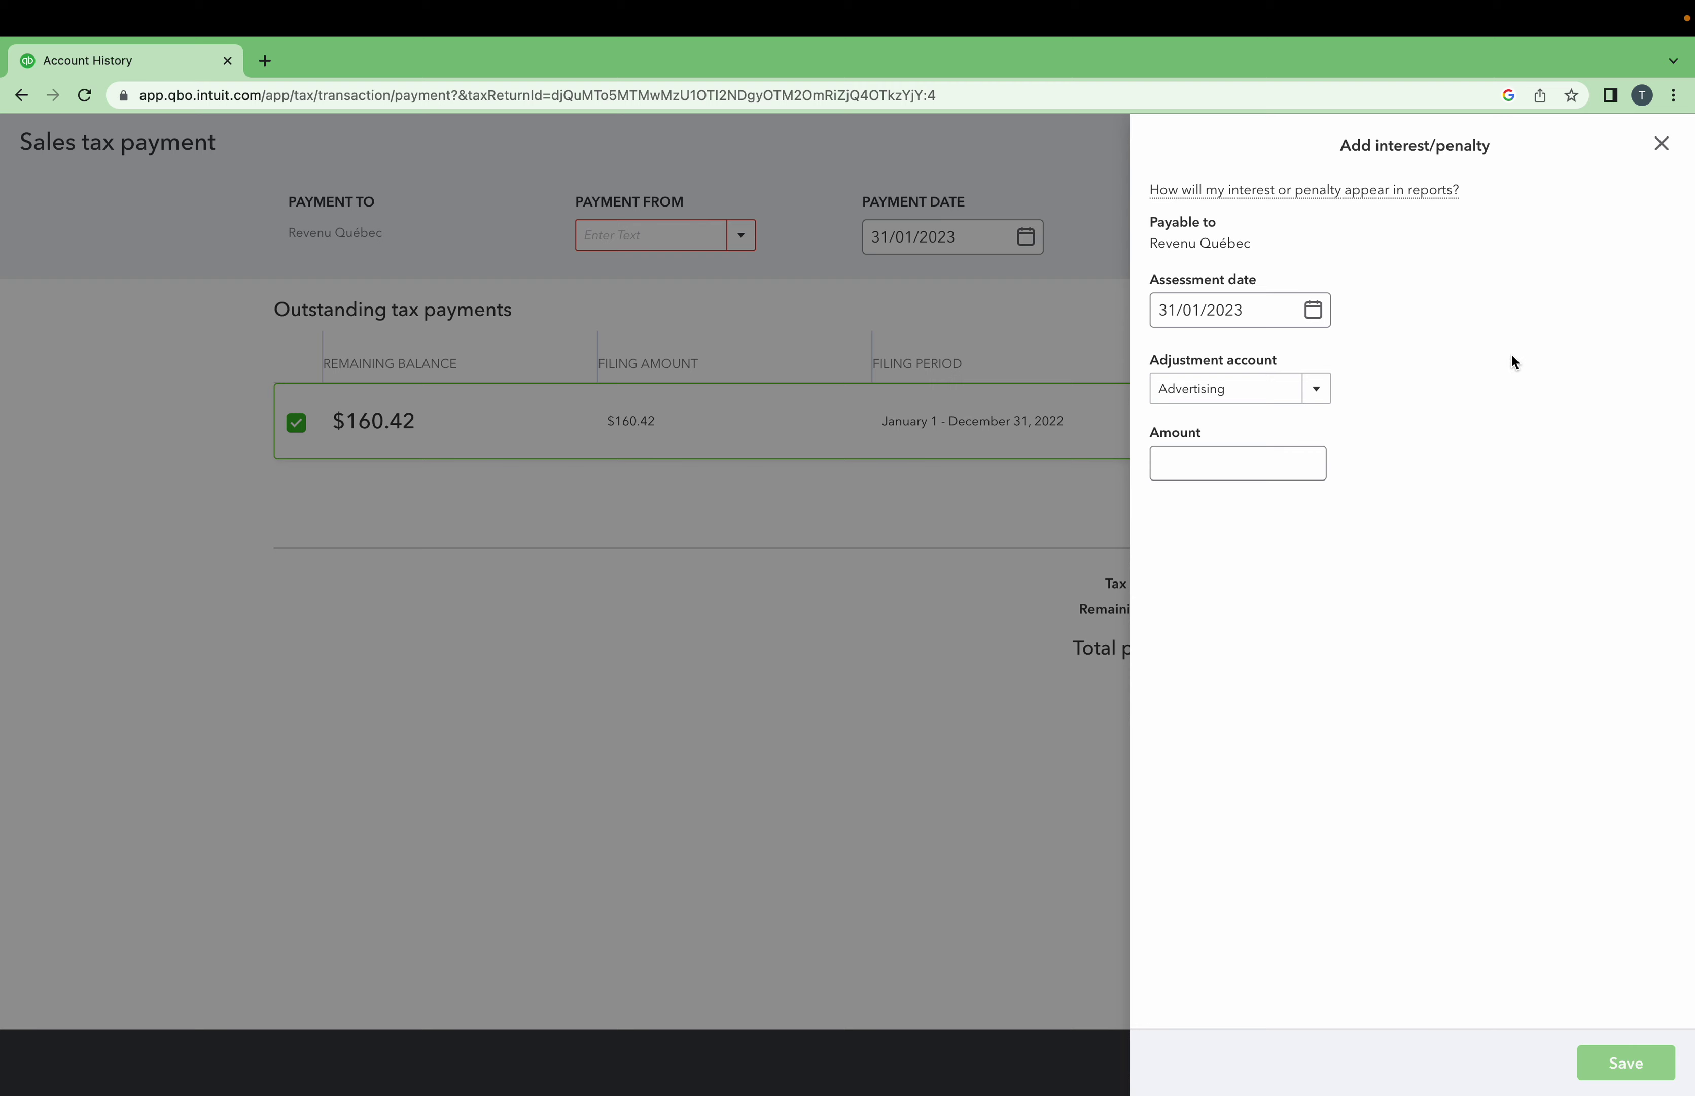
pyautogui.click(1202, 453)
pyautogui.click(1317, 389)
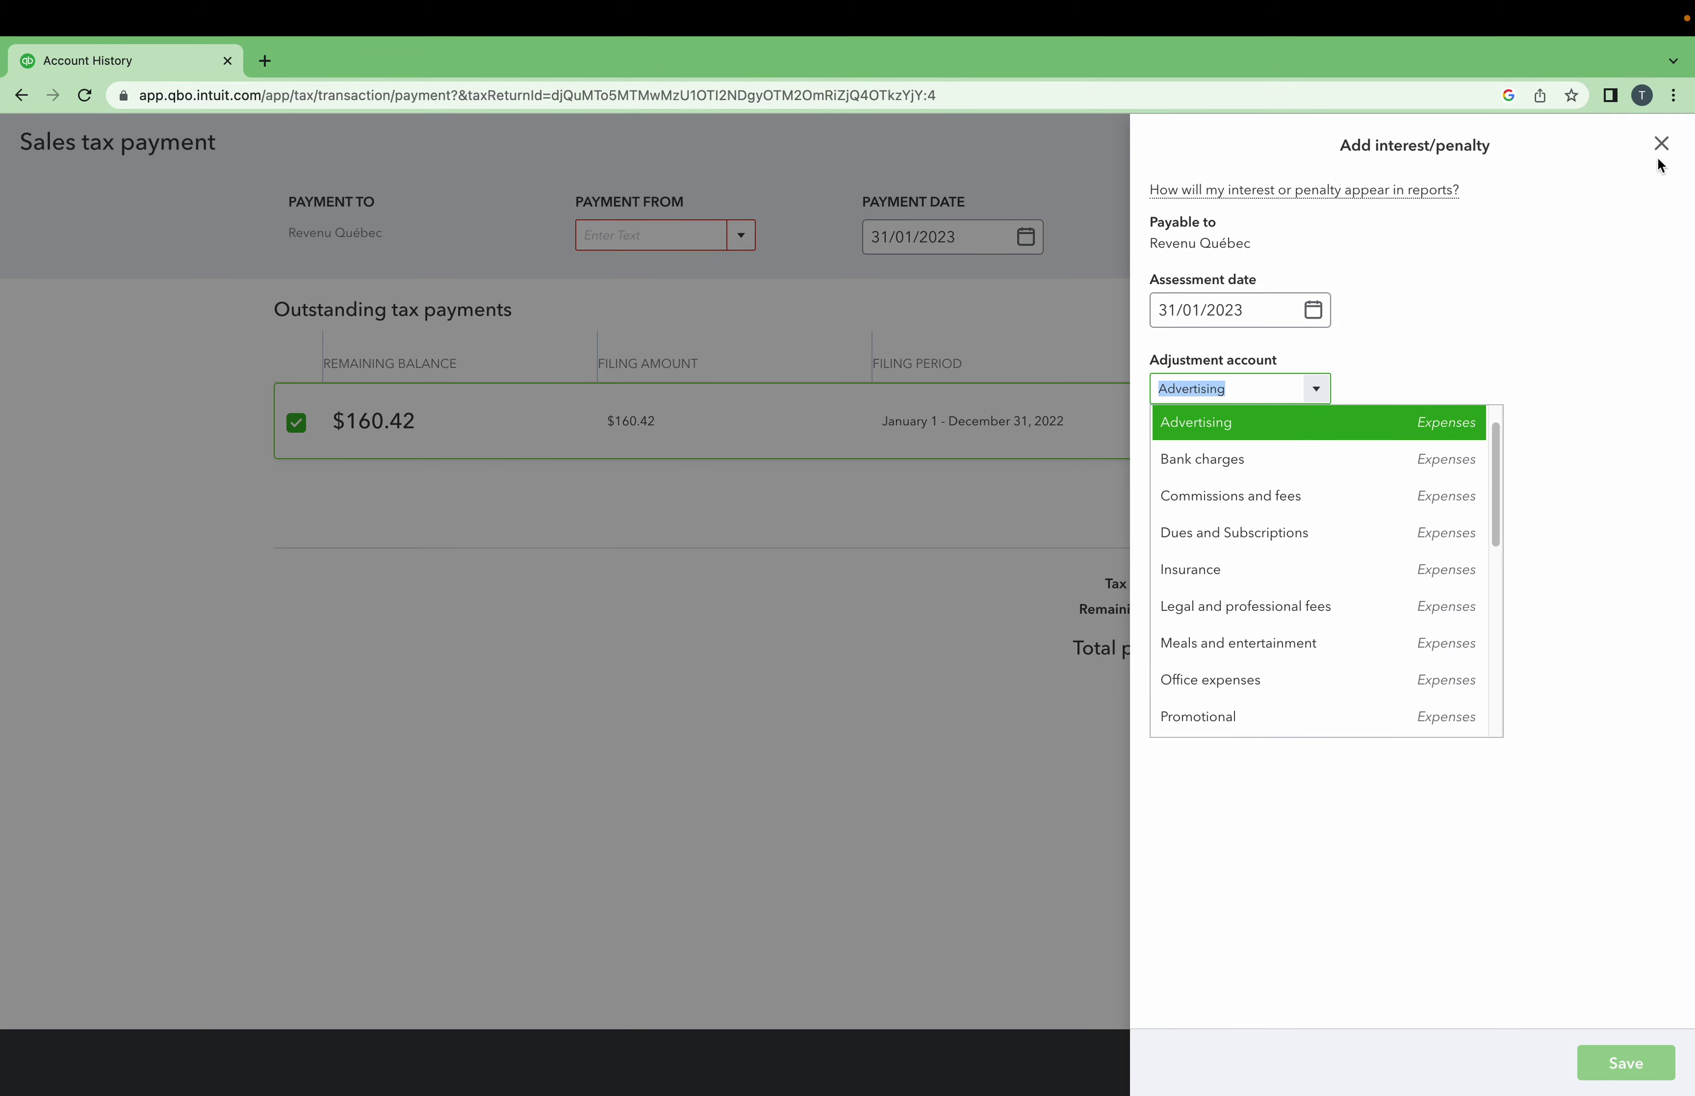
pyautogui.click(1662, 143)
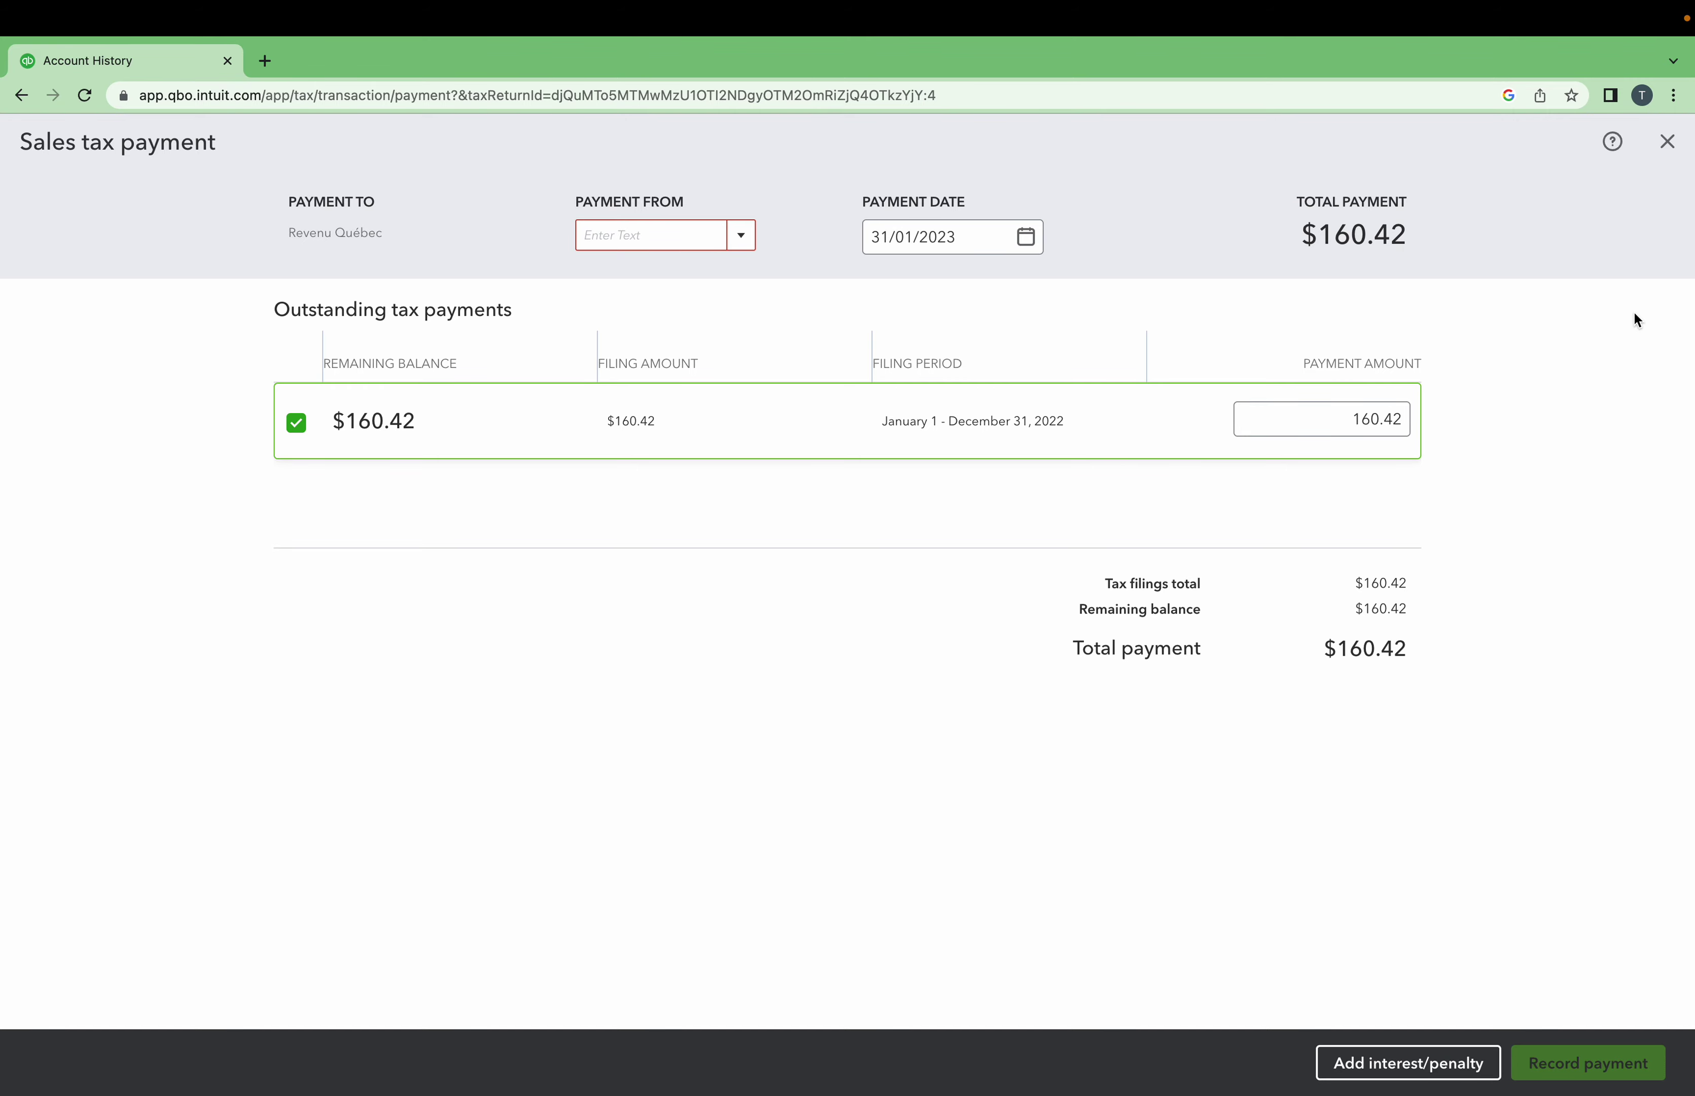
pyautogui.click(1666, 143)
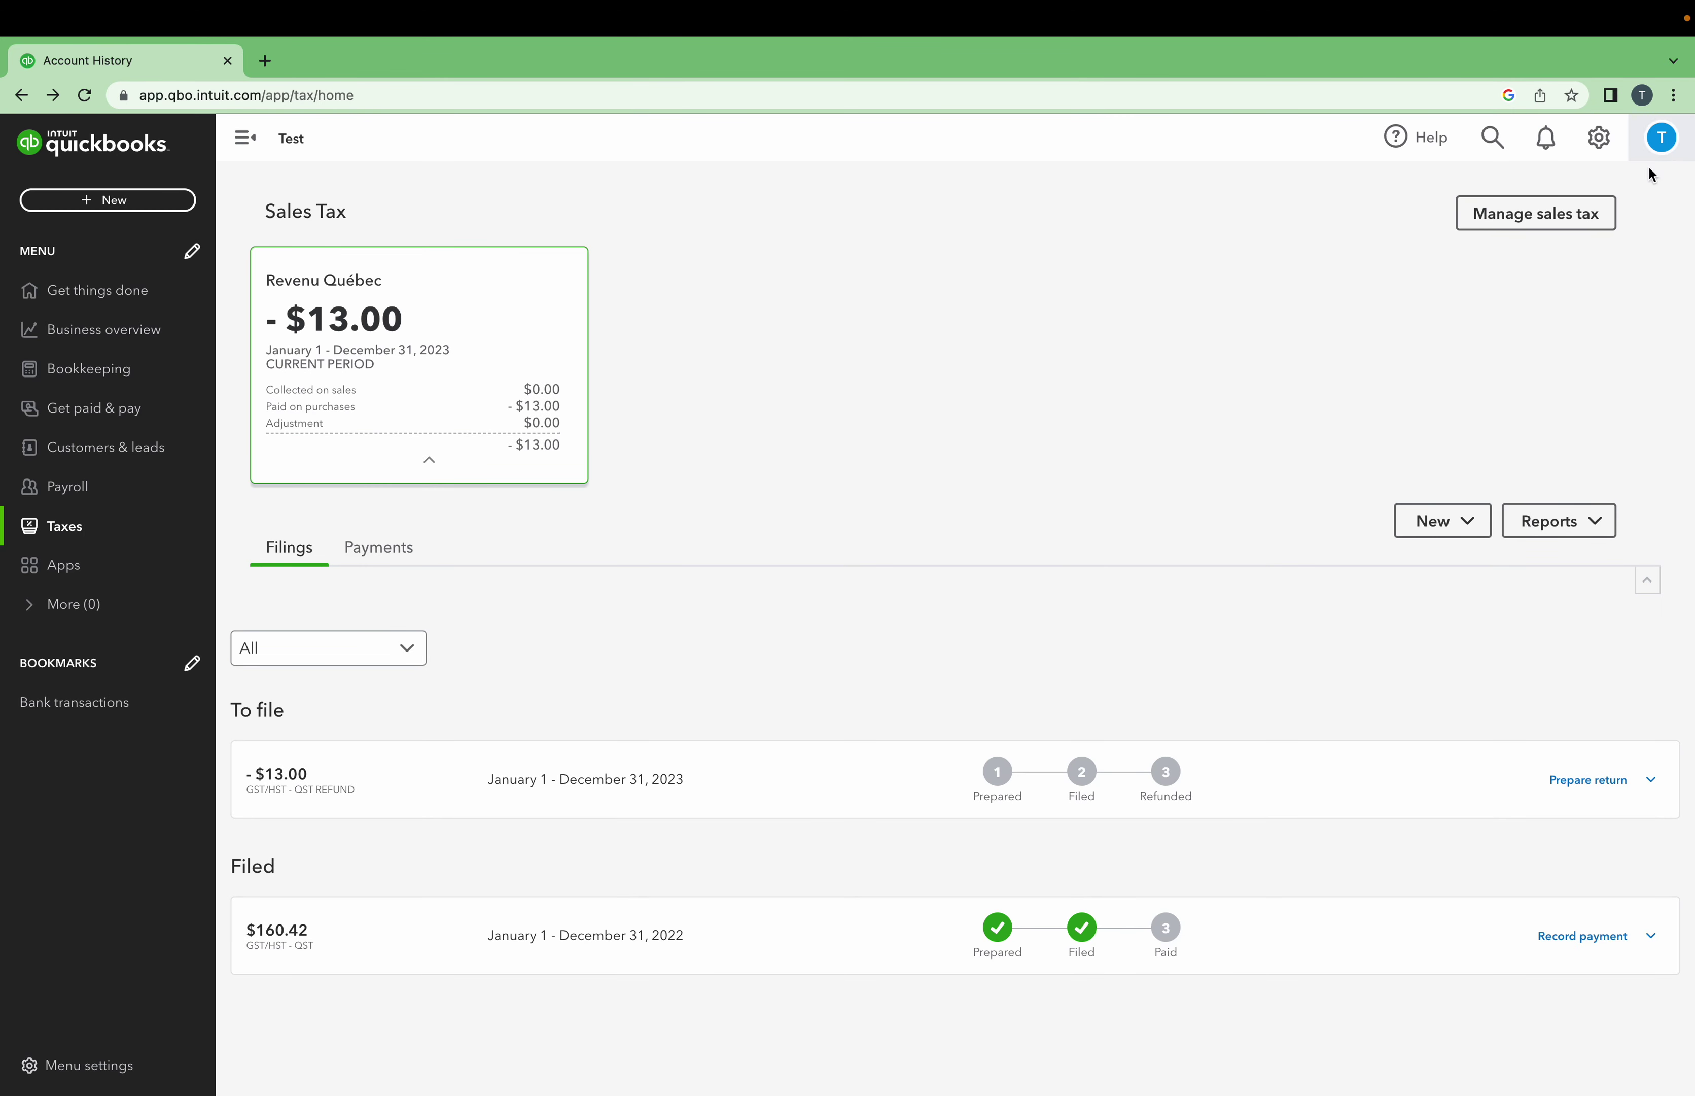
pyautogui.moveTo(1154, 925); pyautogui.dragTo(1204, 954)
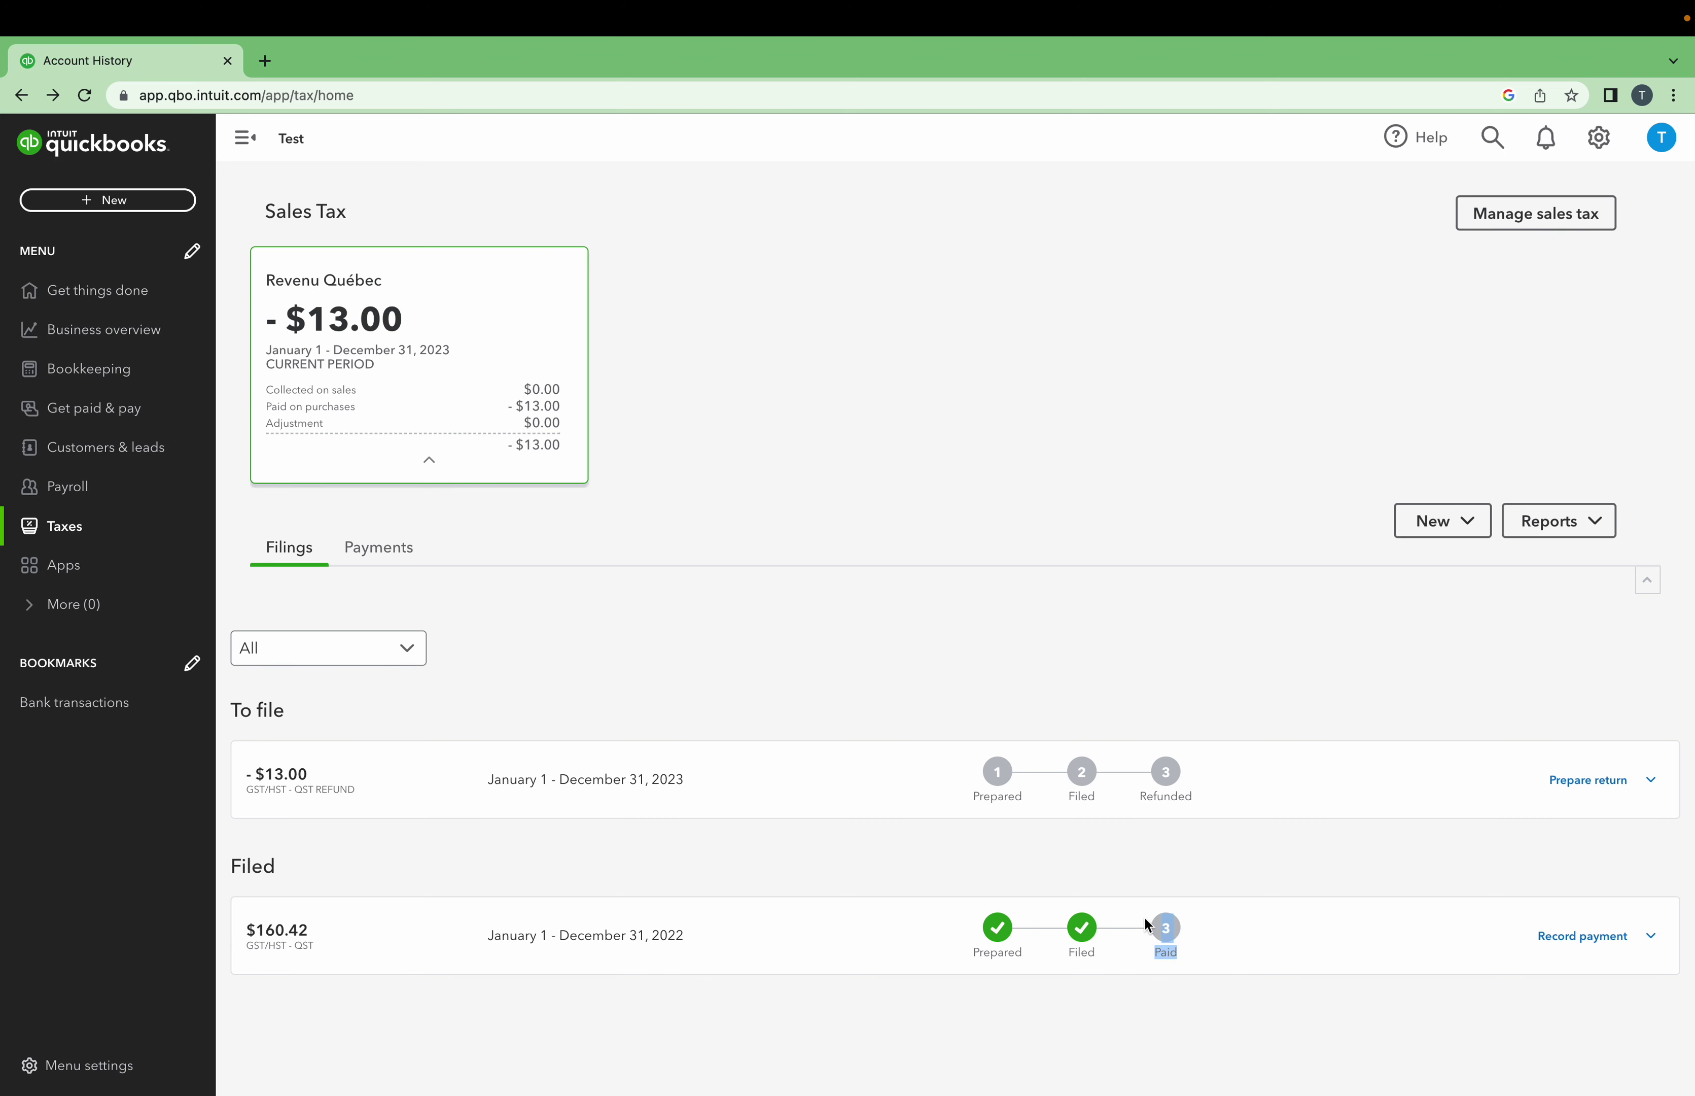
pyautogui.click(1209, 942)
# Prepare the GST/HST - QST return for January 1 - December 31, 2023 and try to mark it as filed.
pyautogui.click(1569, 783)
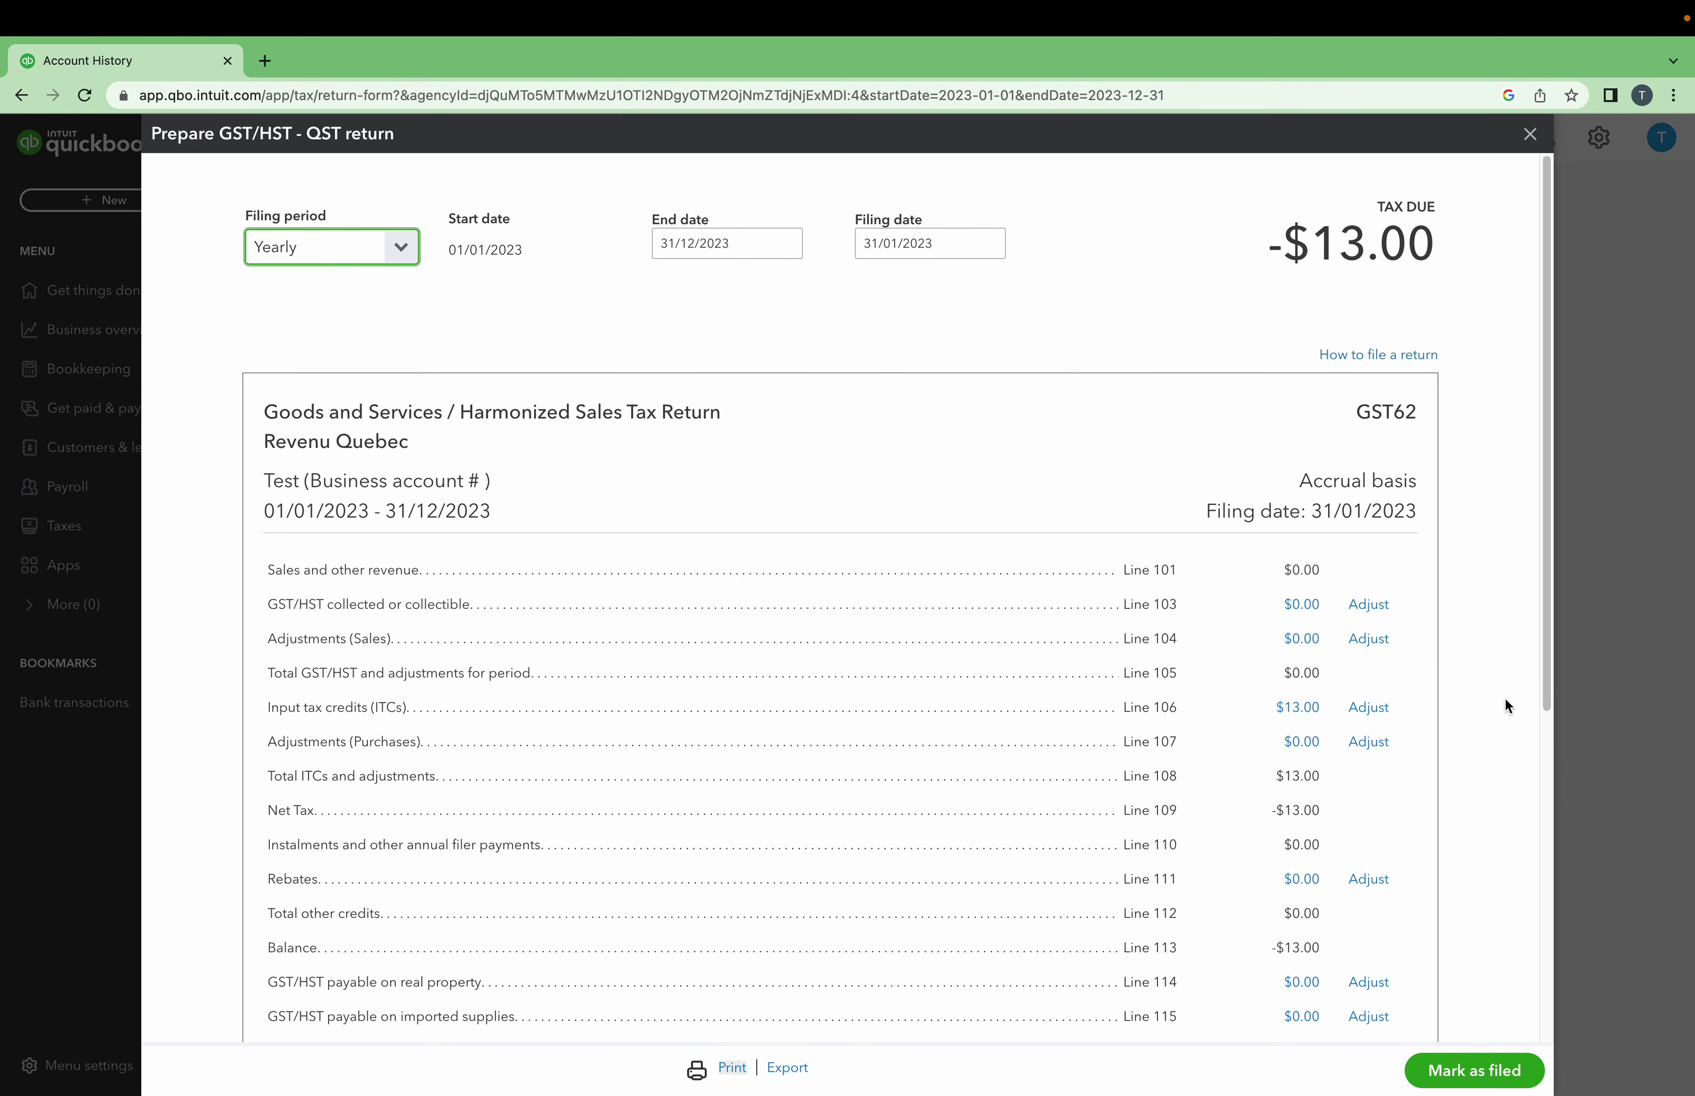
pyautogui.click(1457, 1079)
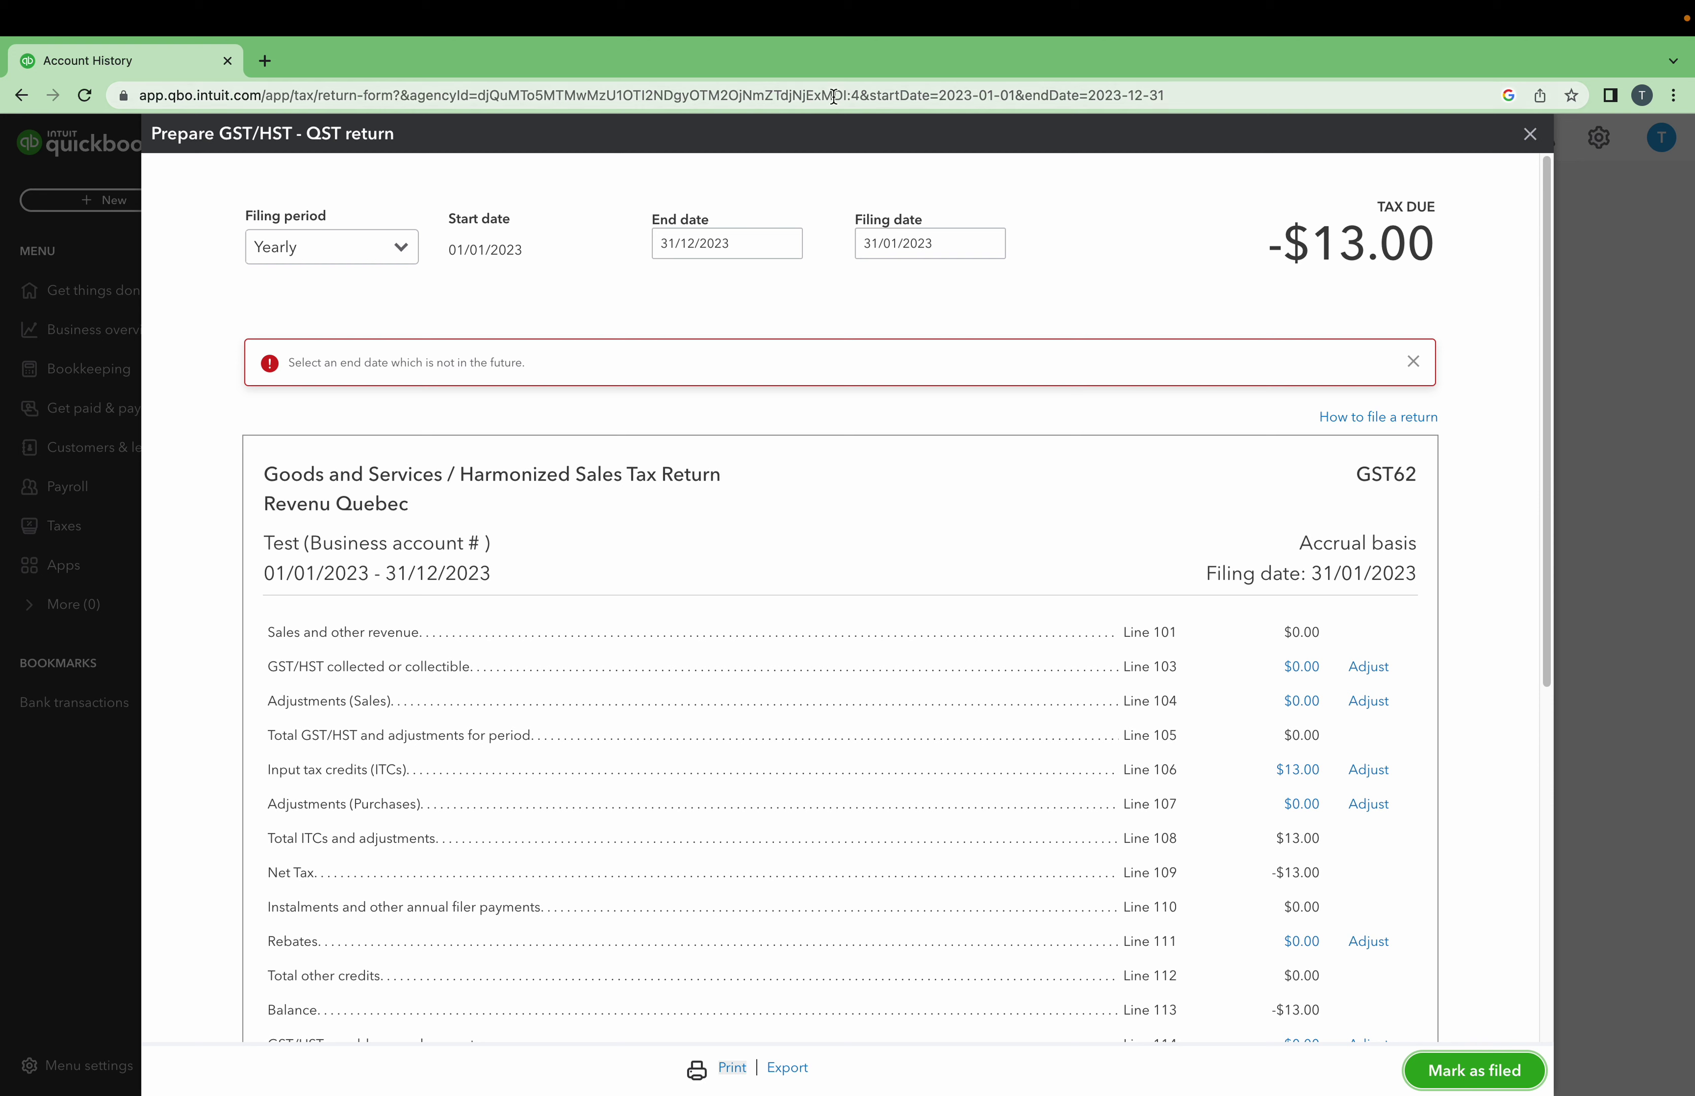
pyautogui.moveTo(286, 361); pyautogui.dragTo(542, 363)
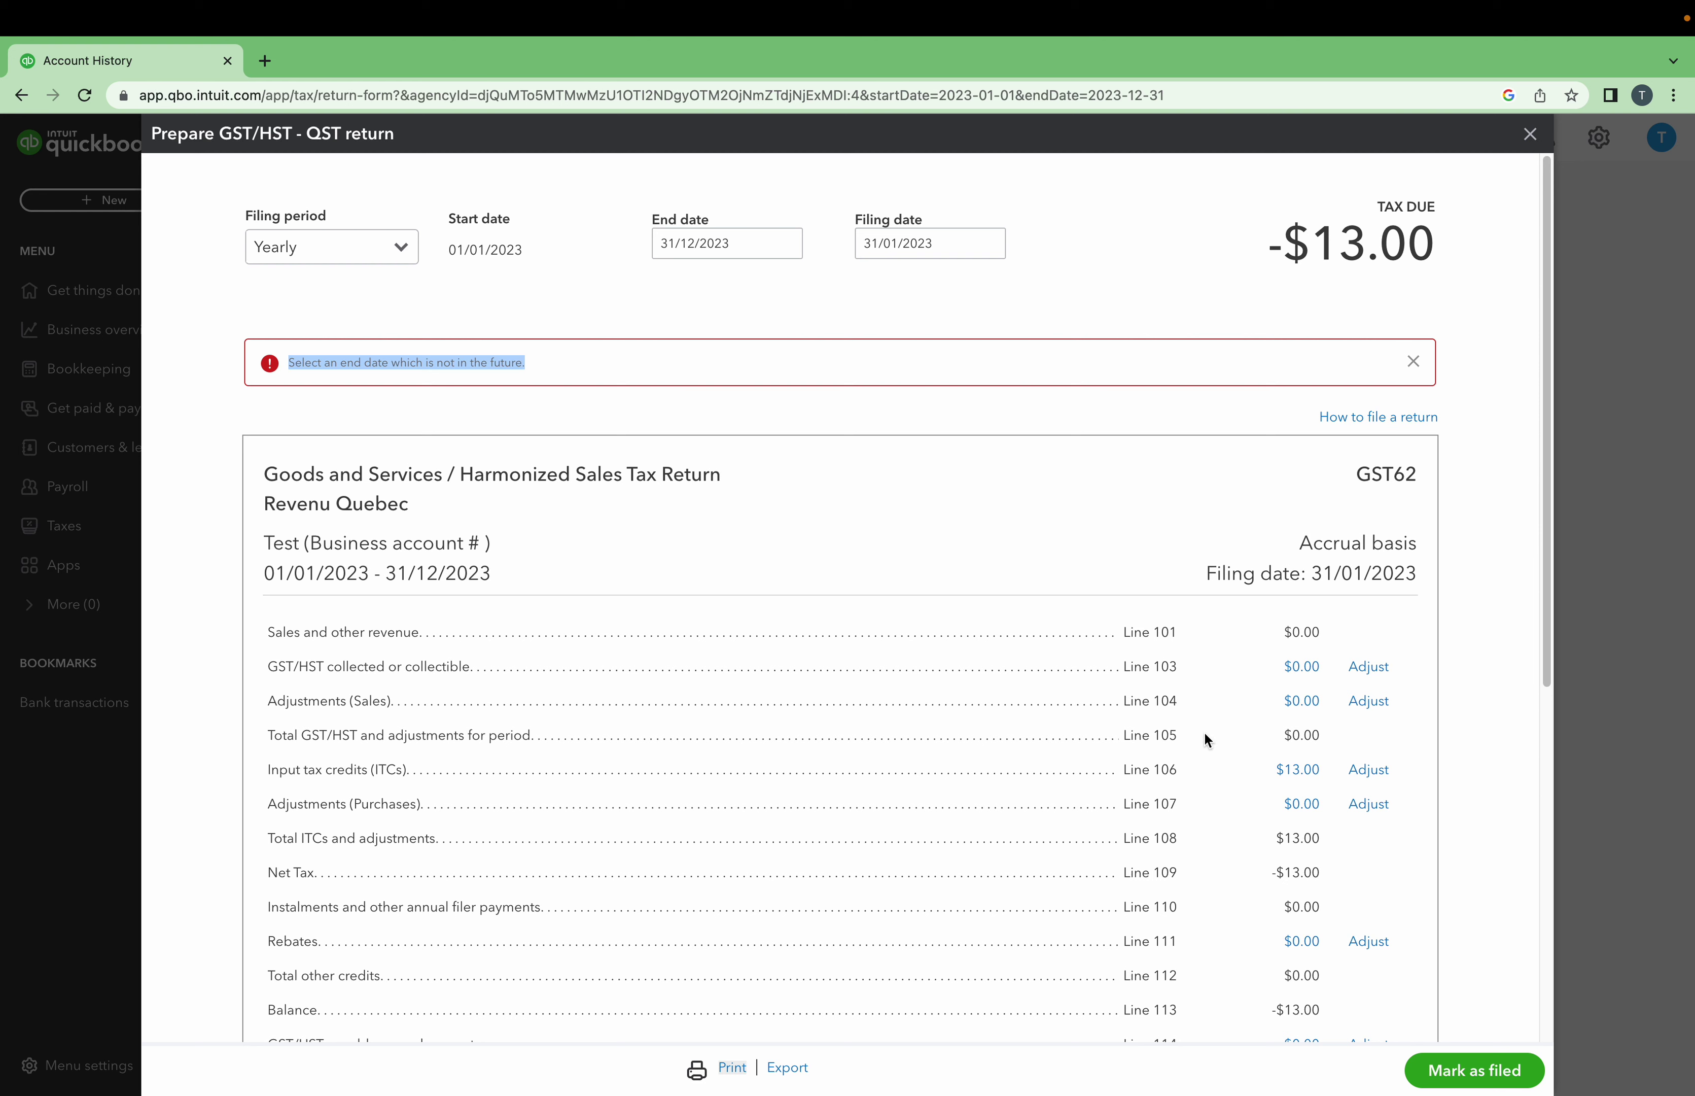
# Select 31/01/2023 as the return's filing date and try again to mark the return as filed.
pyautogui.click(910, 239)
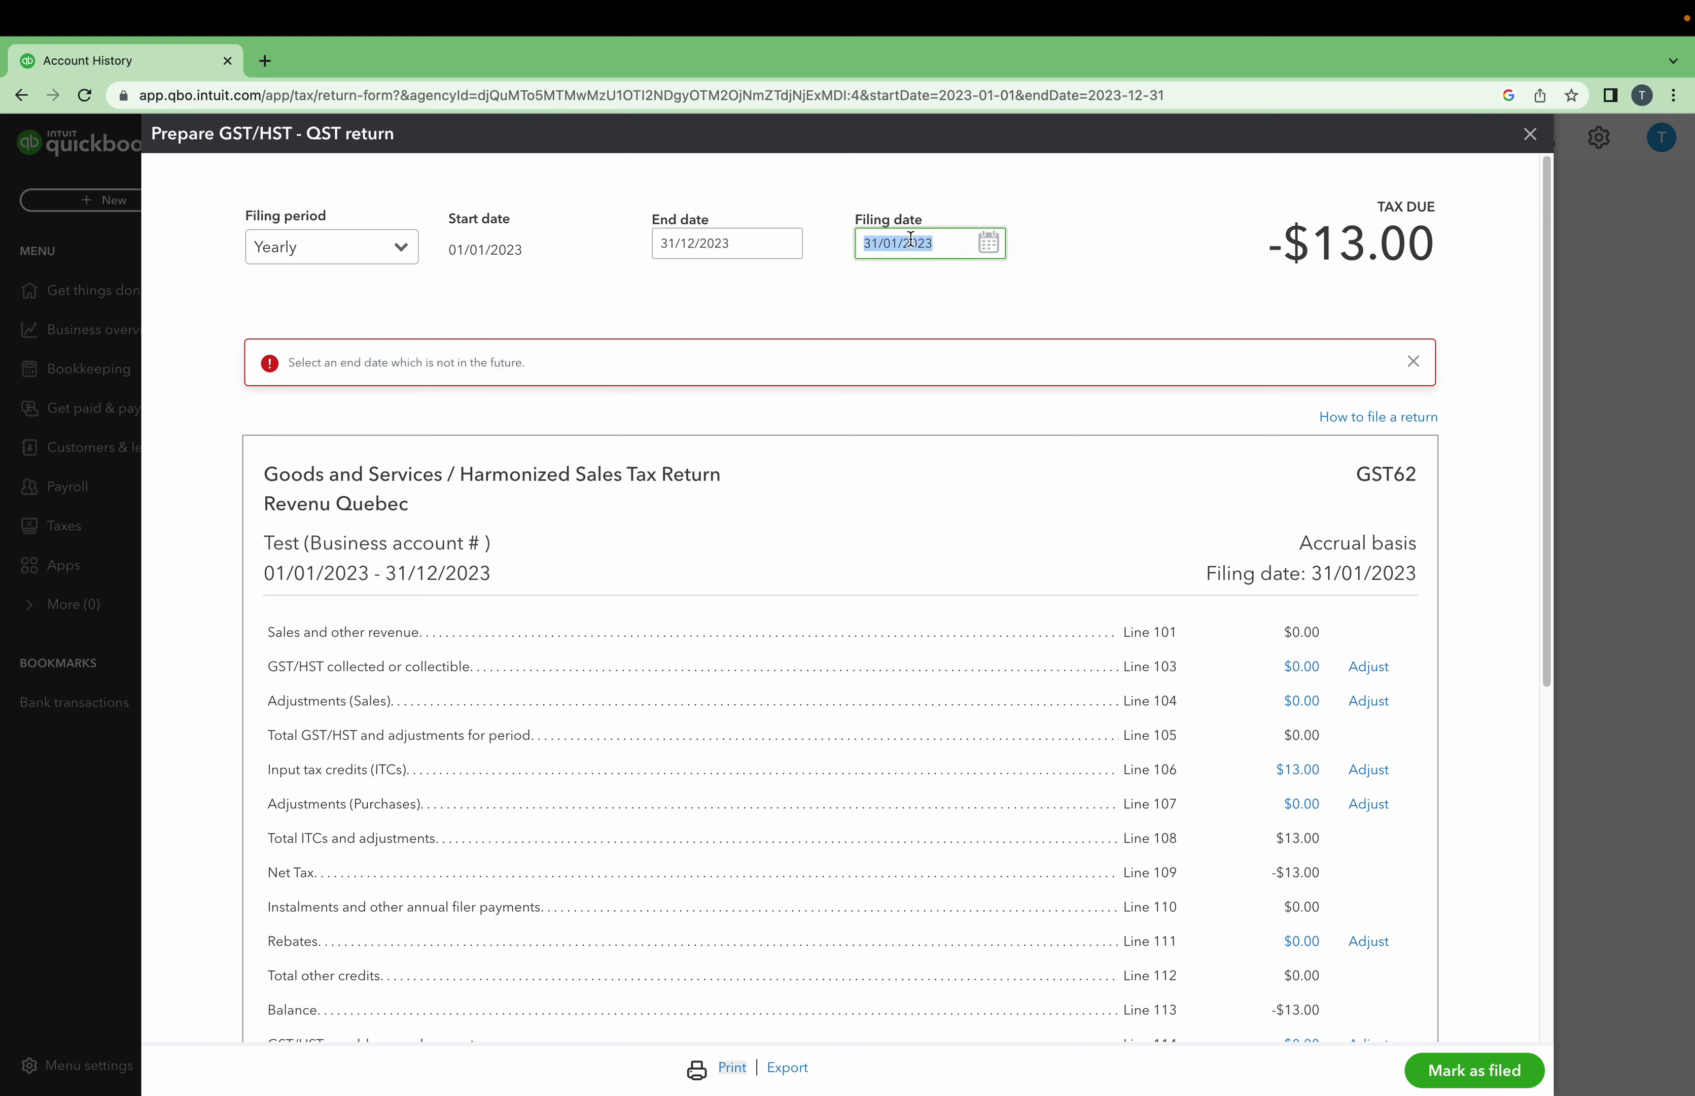
pyautogui.click(988, 243)
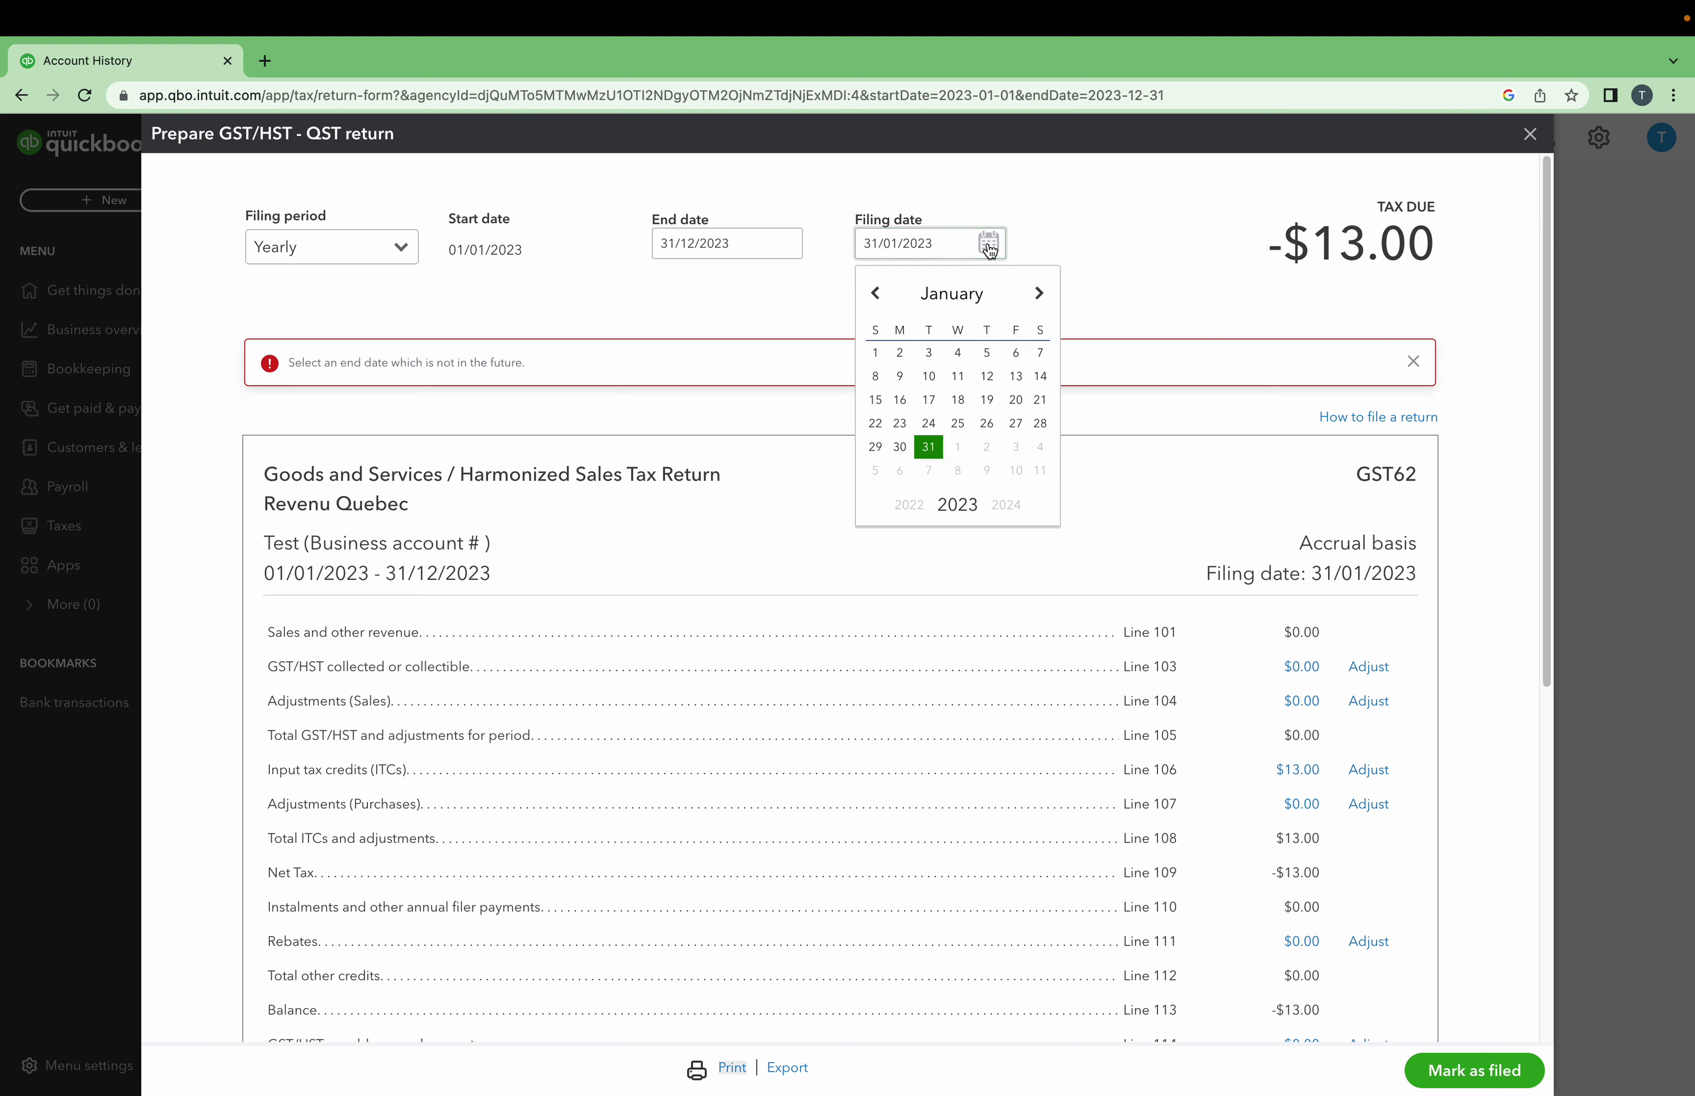
pyautogui.click(929, 447)
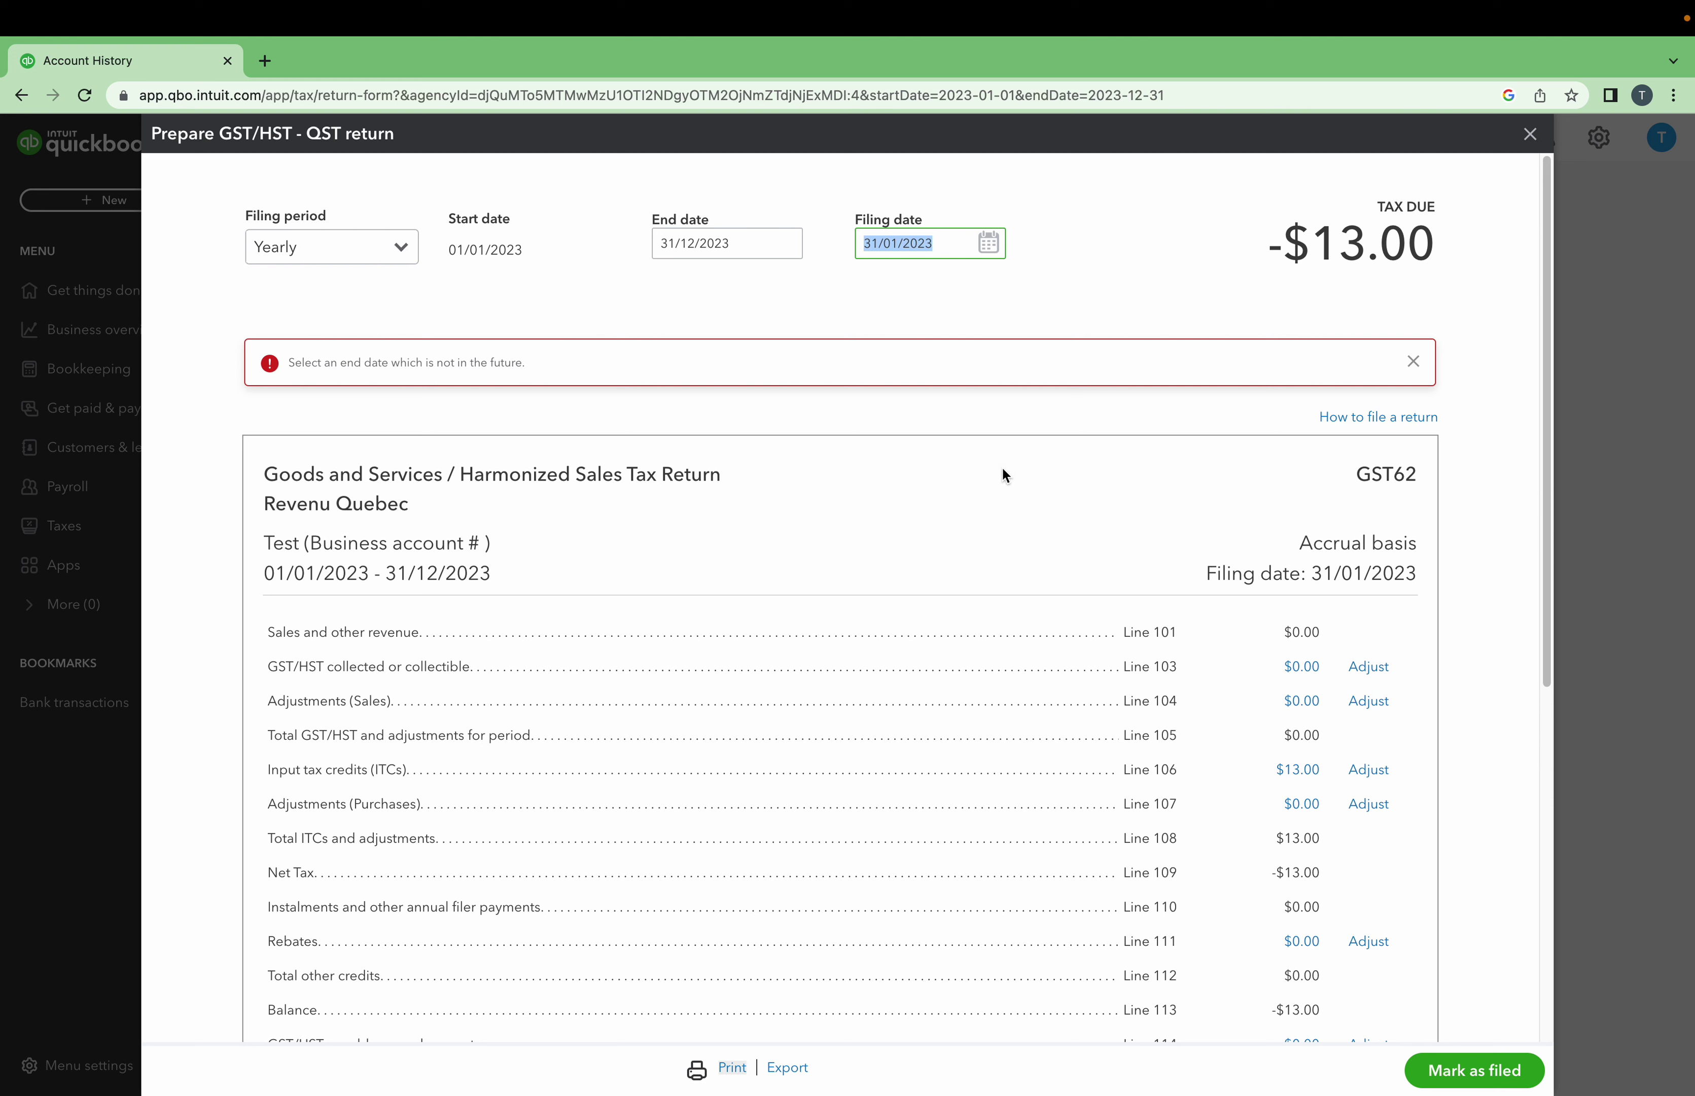
pyautogui.click(1486, 1081)
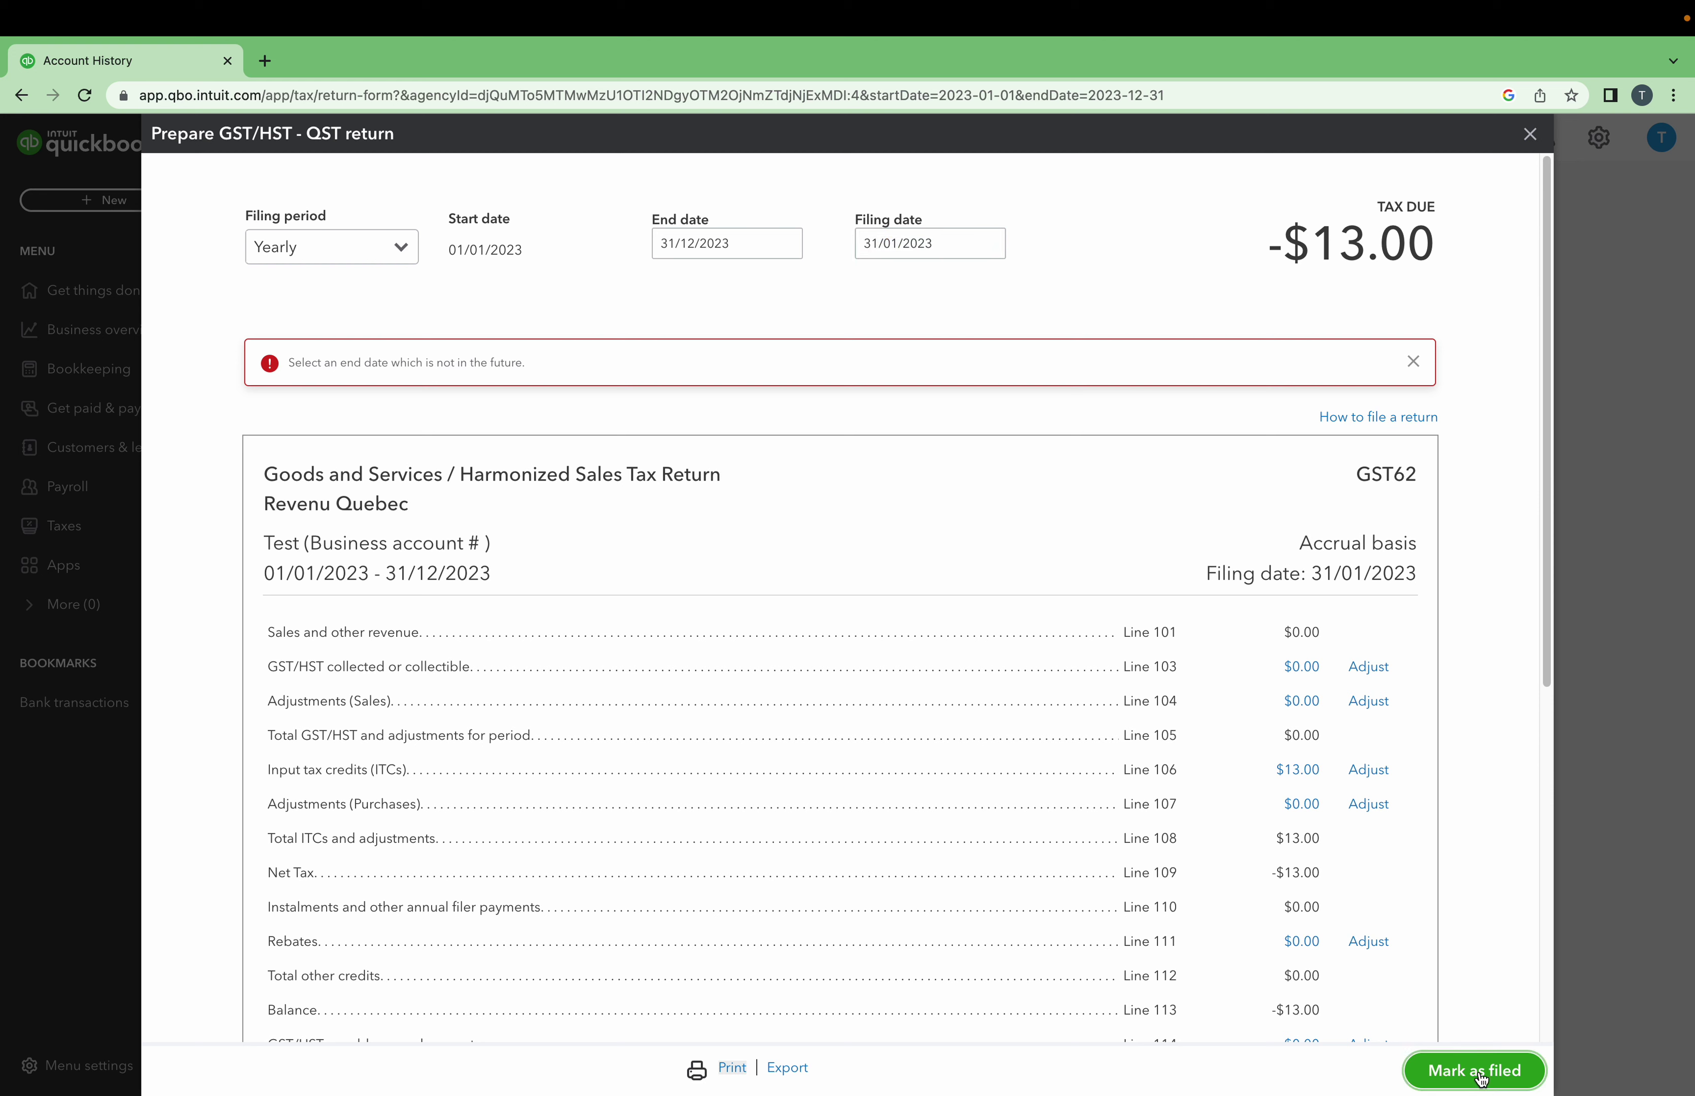
pyautogui.click(1479, 1075)
# Set the end date of the 2023 GST/HST - QST return to 31/01/2023.
pyautogui.click(723, 241)
pyautogui.click(785, 243)
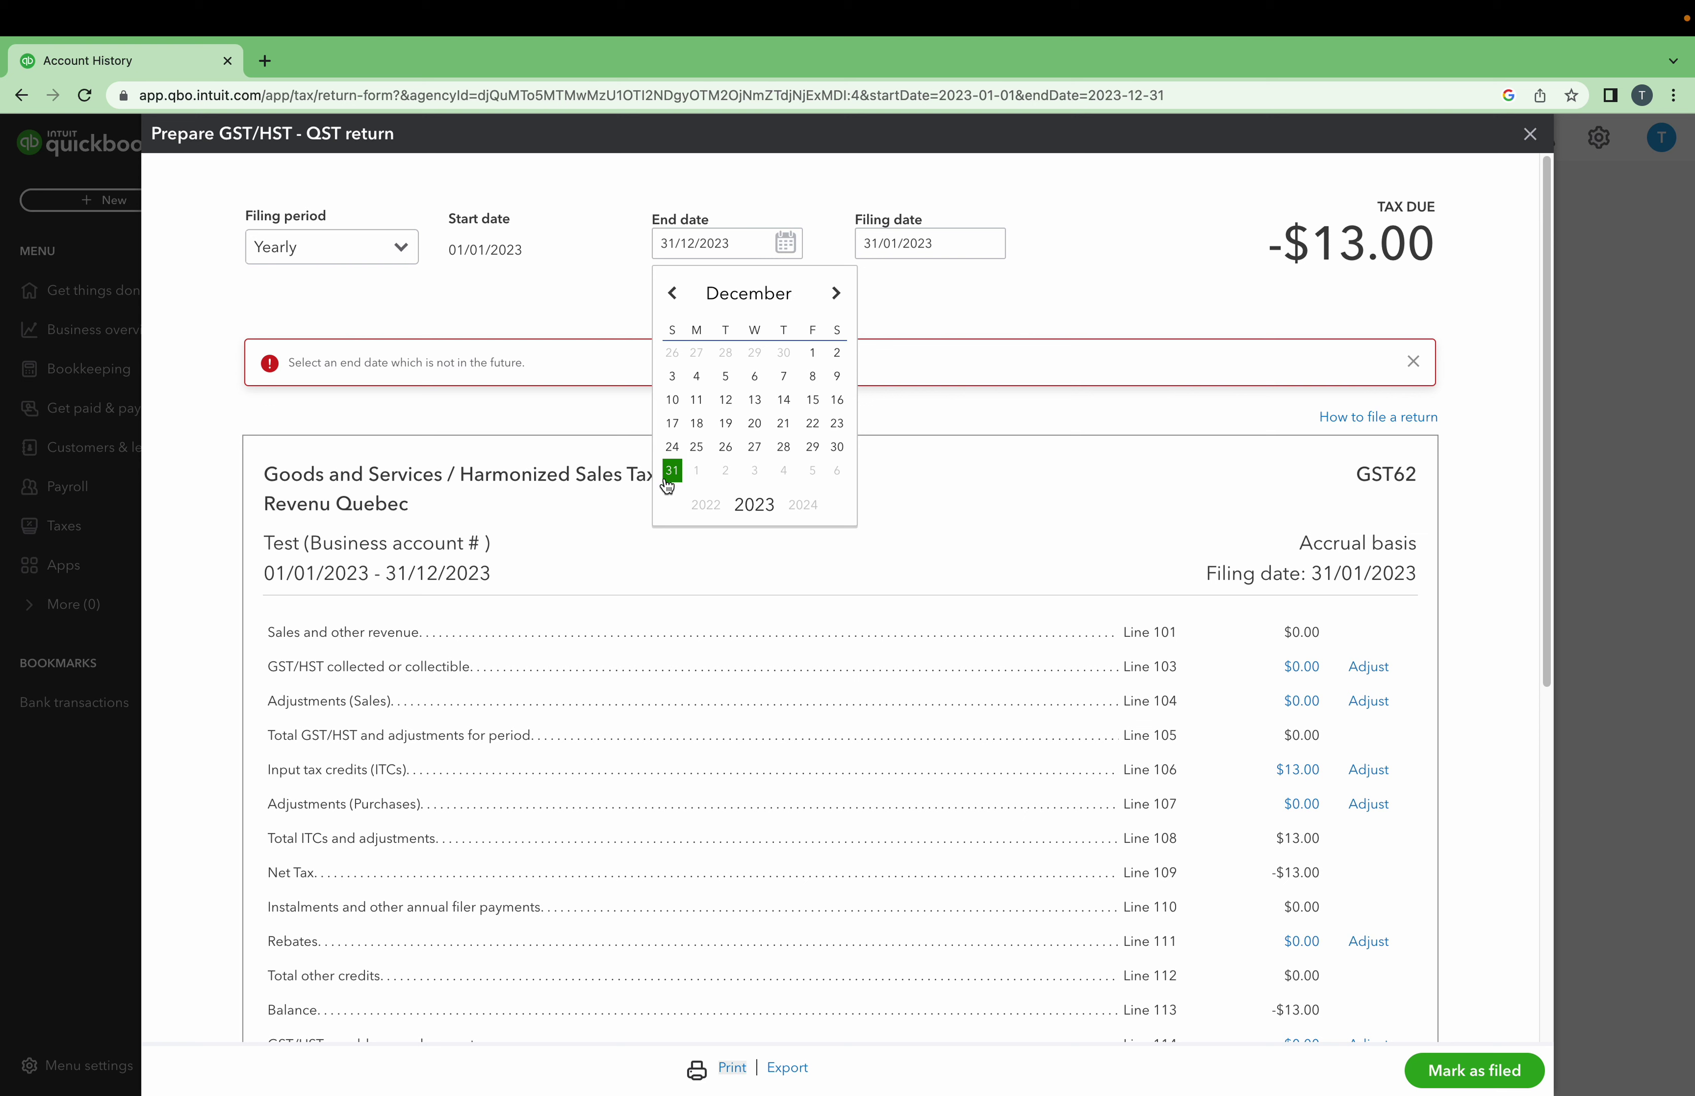
pyautogui.click(672, 293)
pyautogui.doubleClick(673, 293)
pyautogui.tripleClick(672, 293)
pyautogui.tripleClick(673, 292)
pyautogui.doubleClick(673, 293)
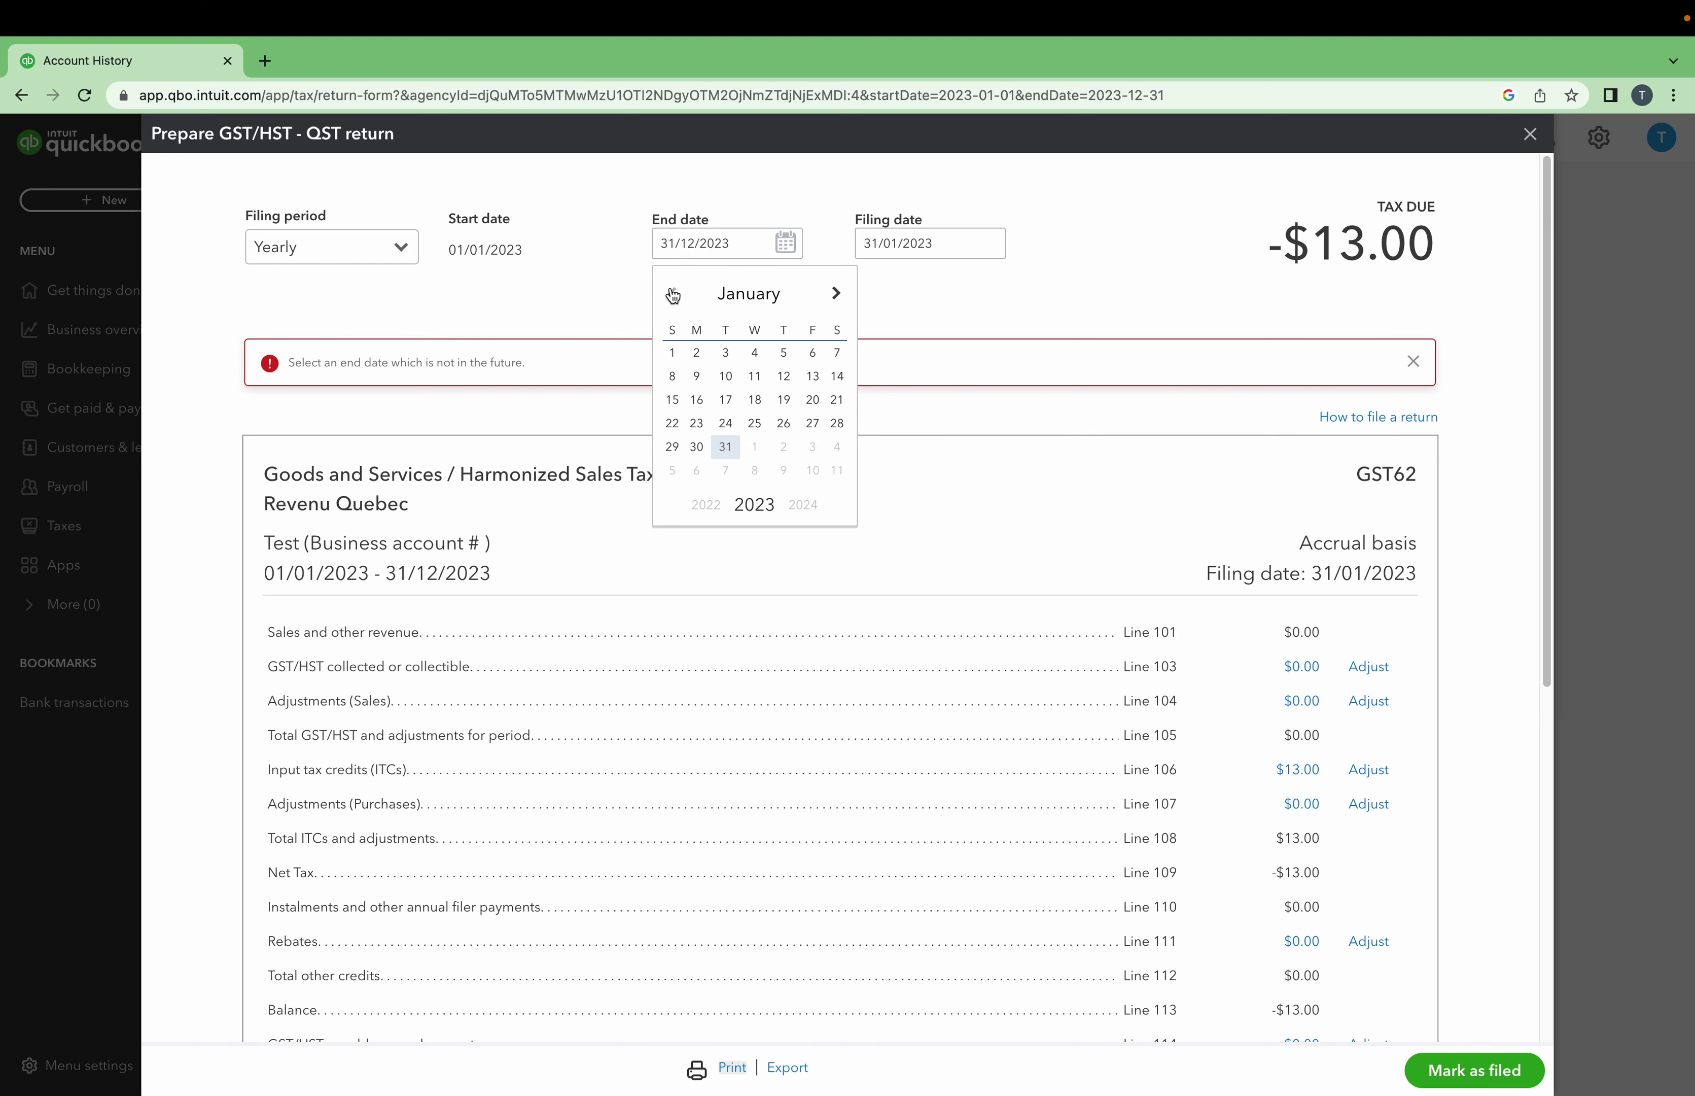
pyautogui.click(725, 447)
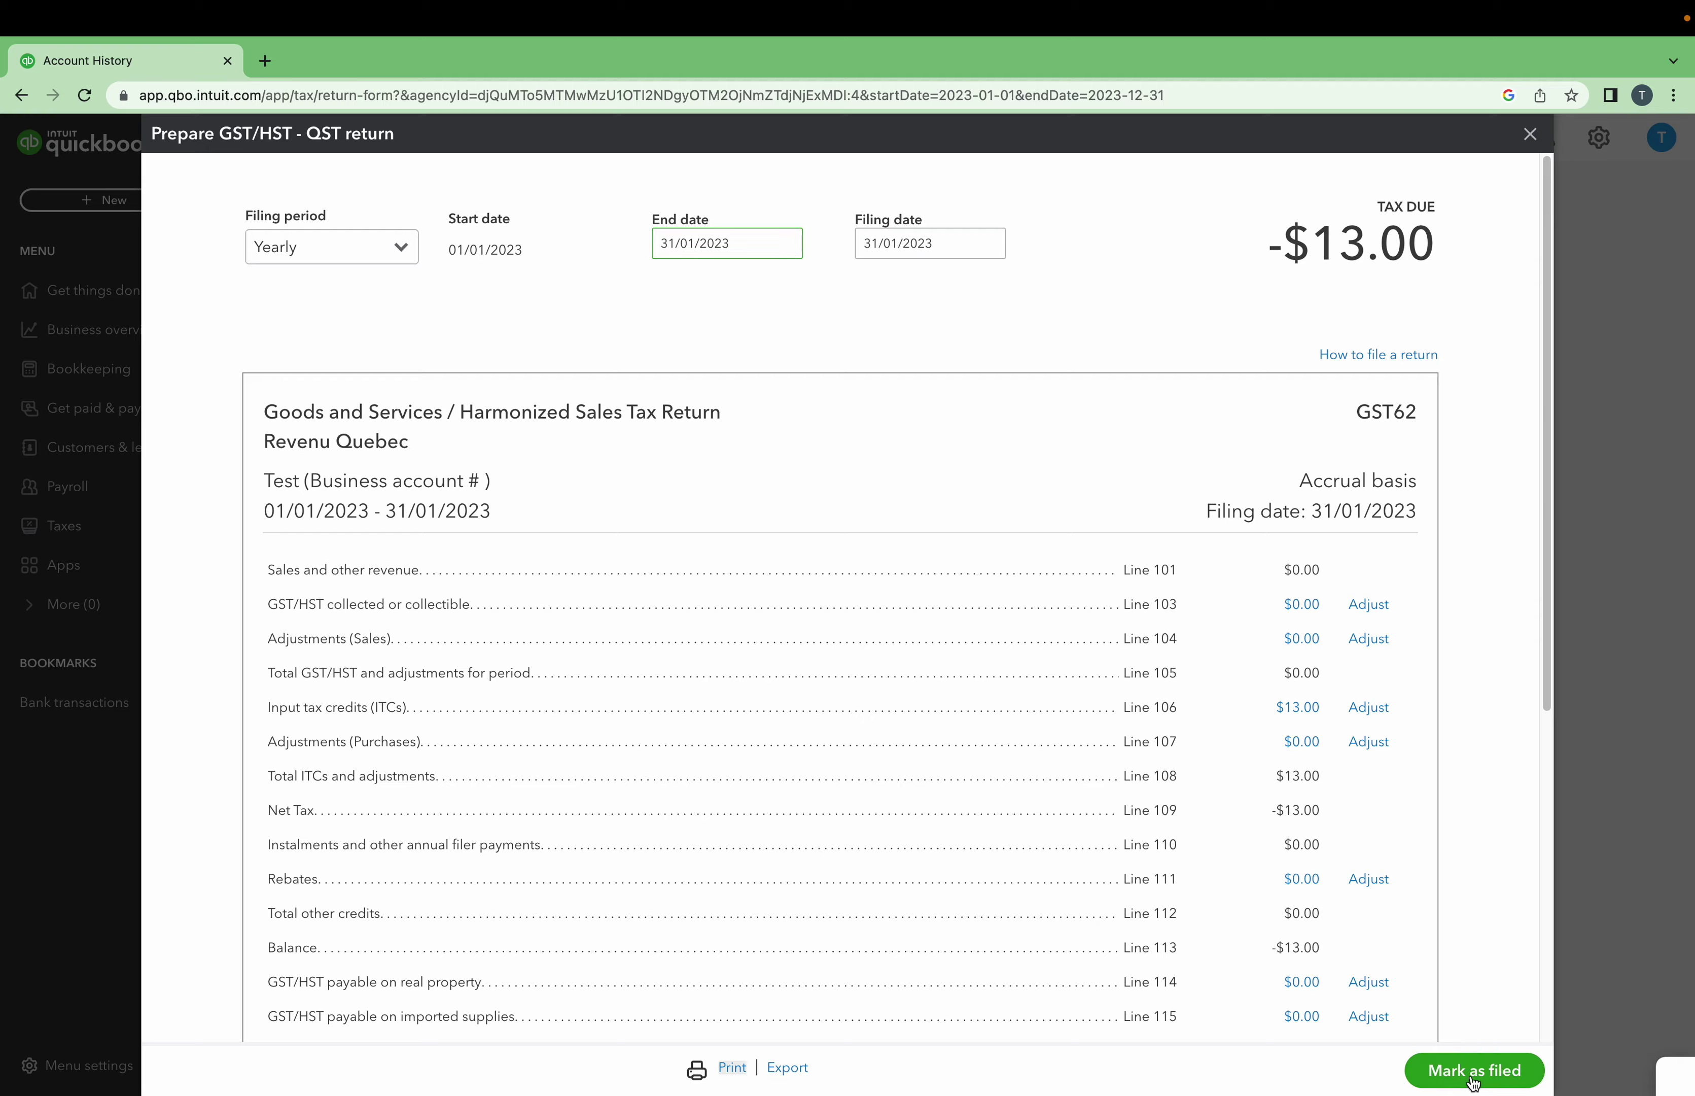
# Mark the January 2023 GST/HST - QST return as filed and defer recording the refund.
pyautogui.click(1473, 1070)
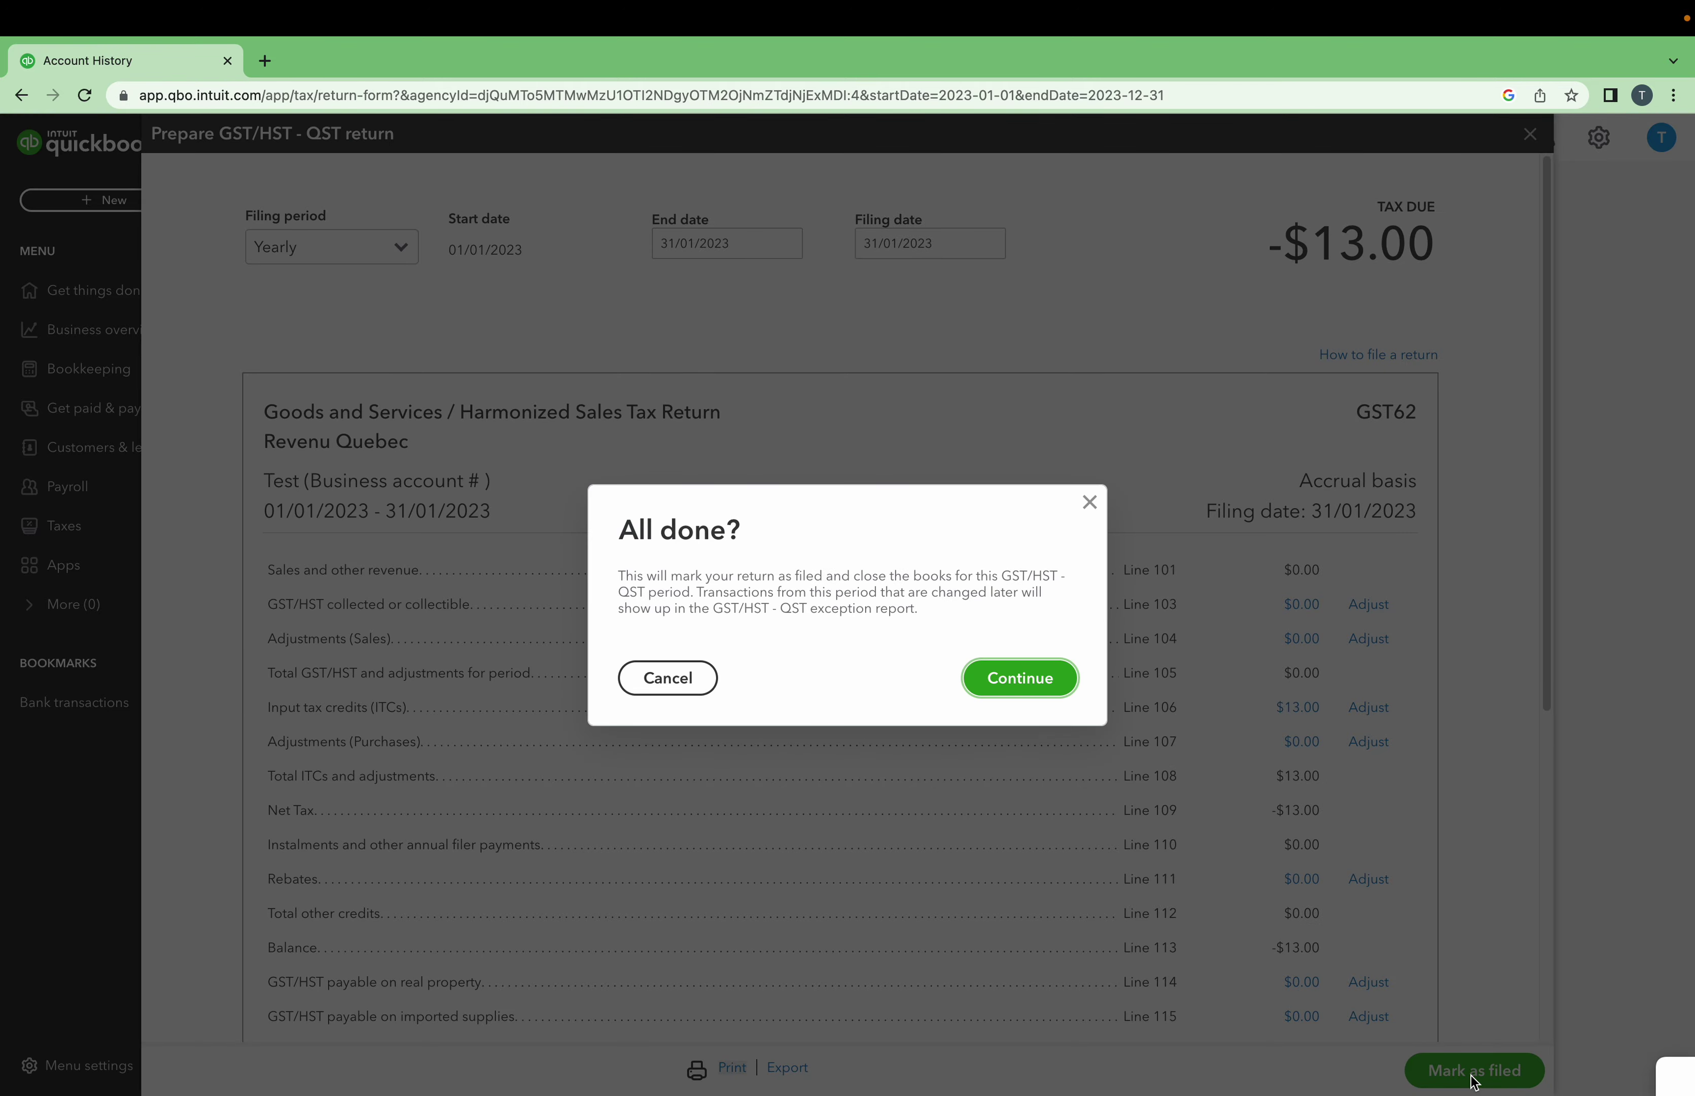
pyautogui.click(1003, 697)
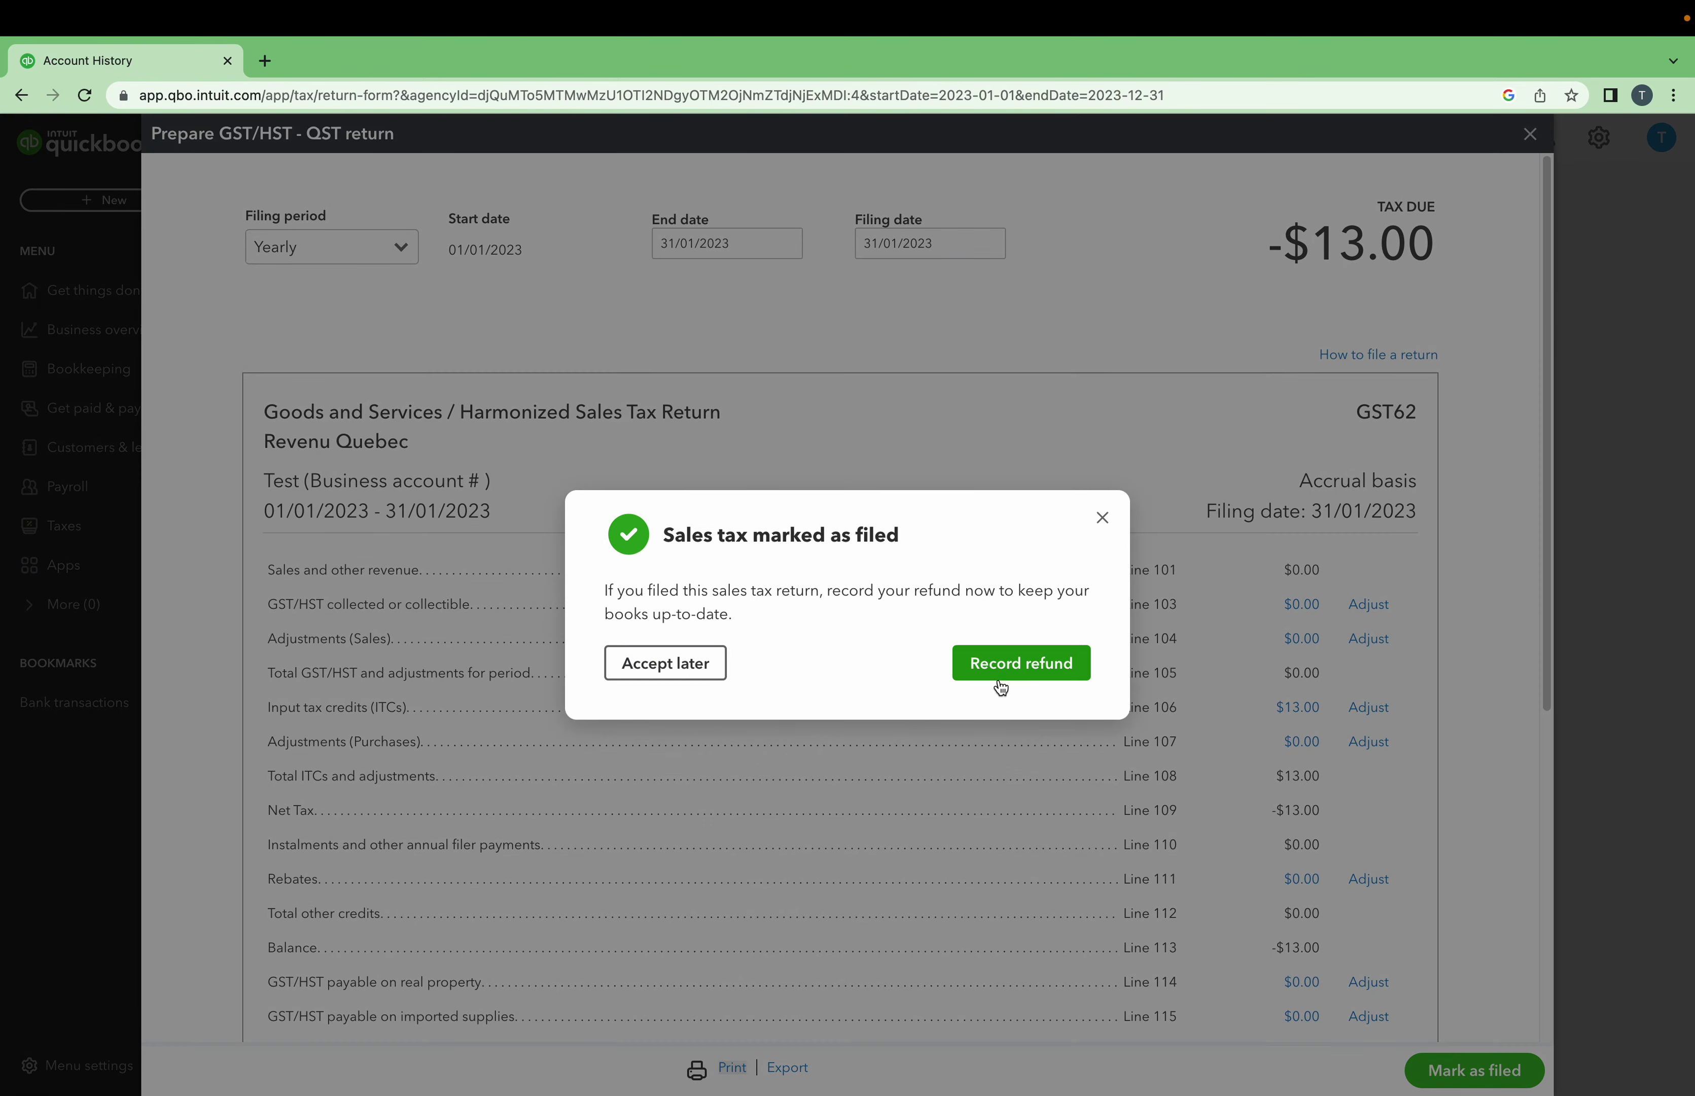
pyautogui.click(698, 657)
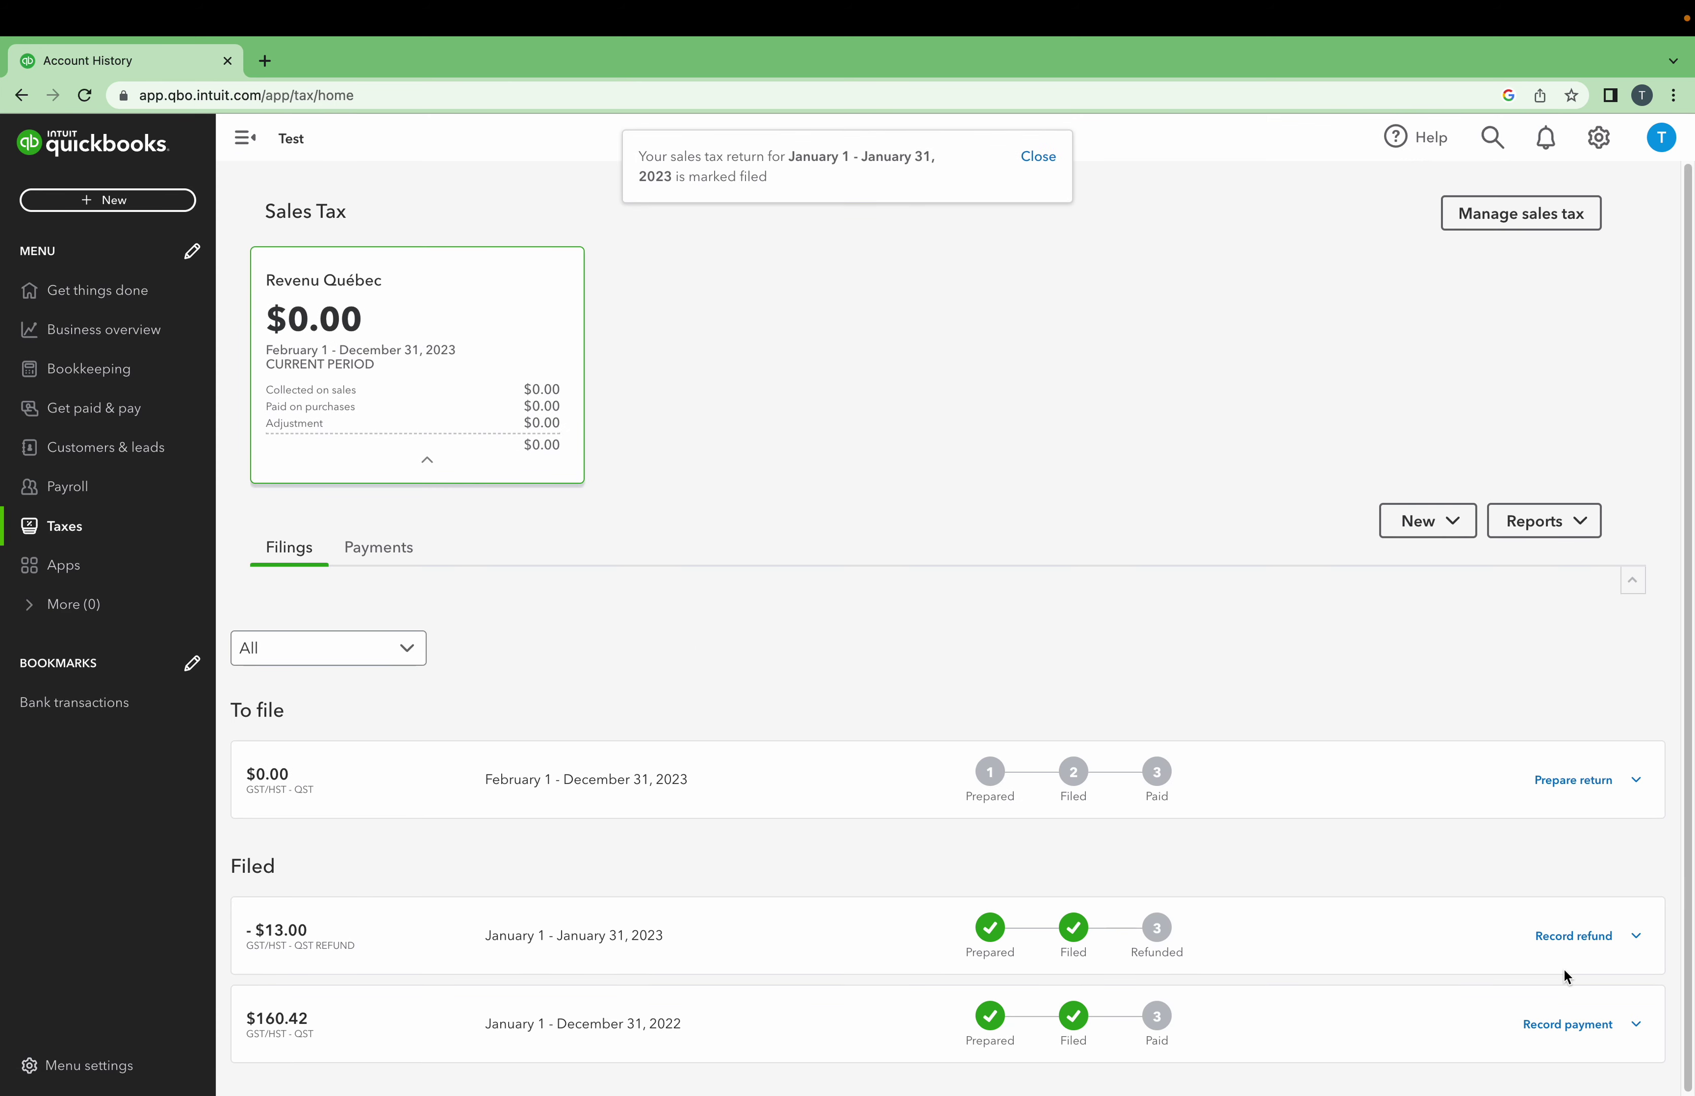
# Review the refund account, date and amount for the January 2023 GST/HST - QST return, and close the form without recording the refund.
pyautogui.click(1553, 936)
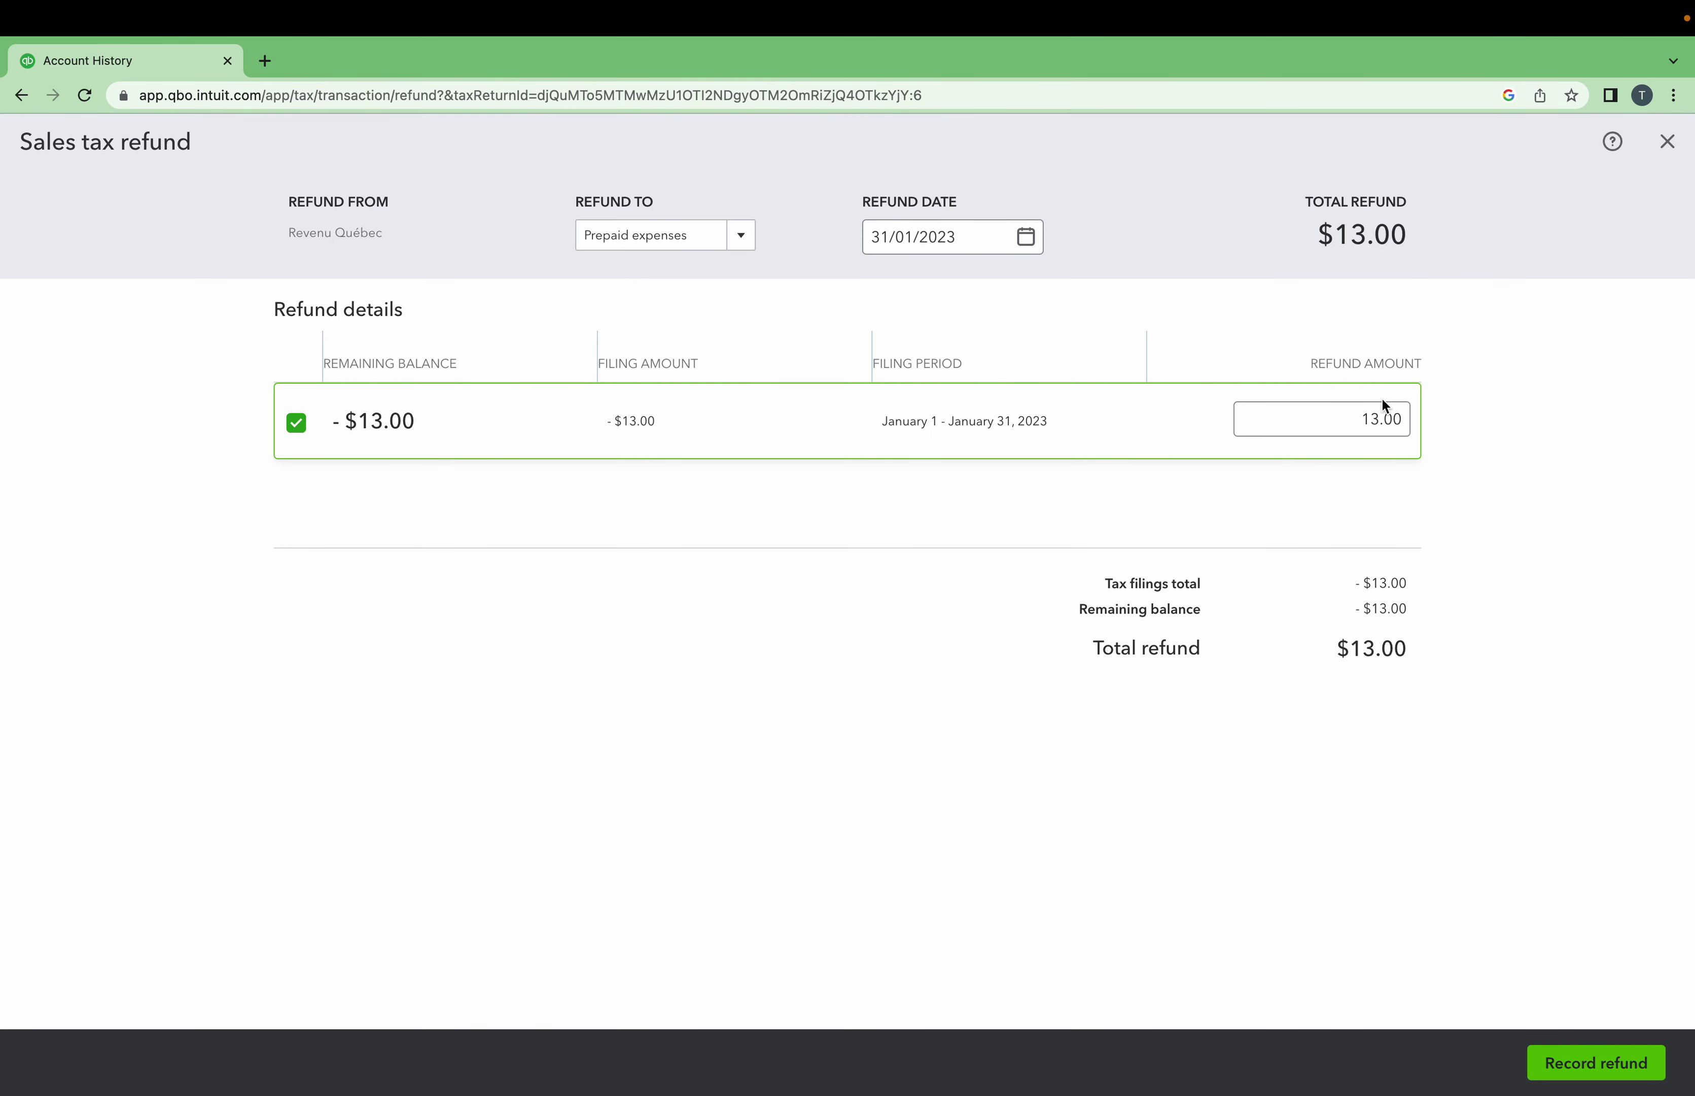
pyautogui.click(1406, 418)
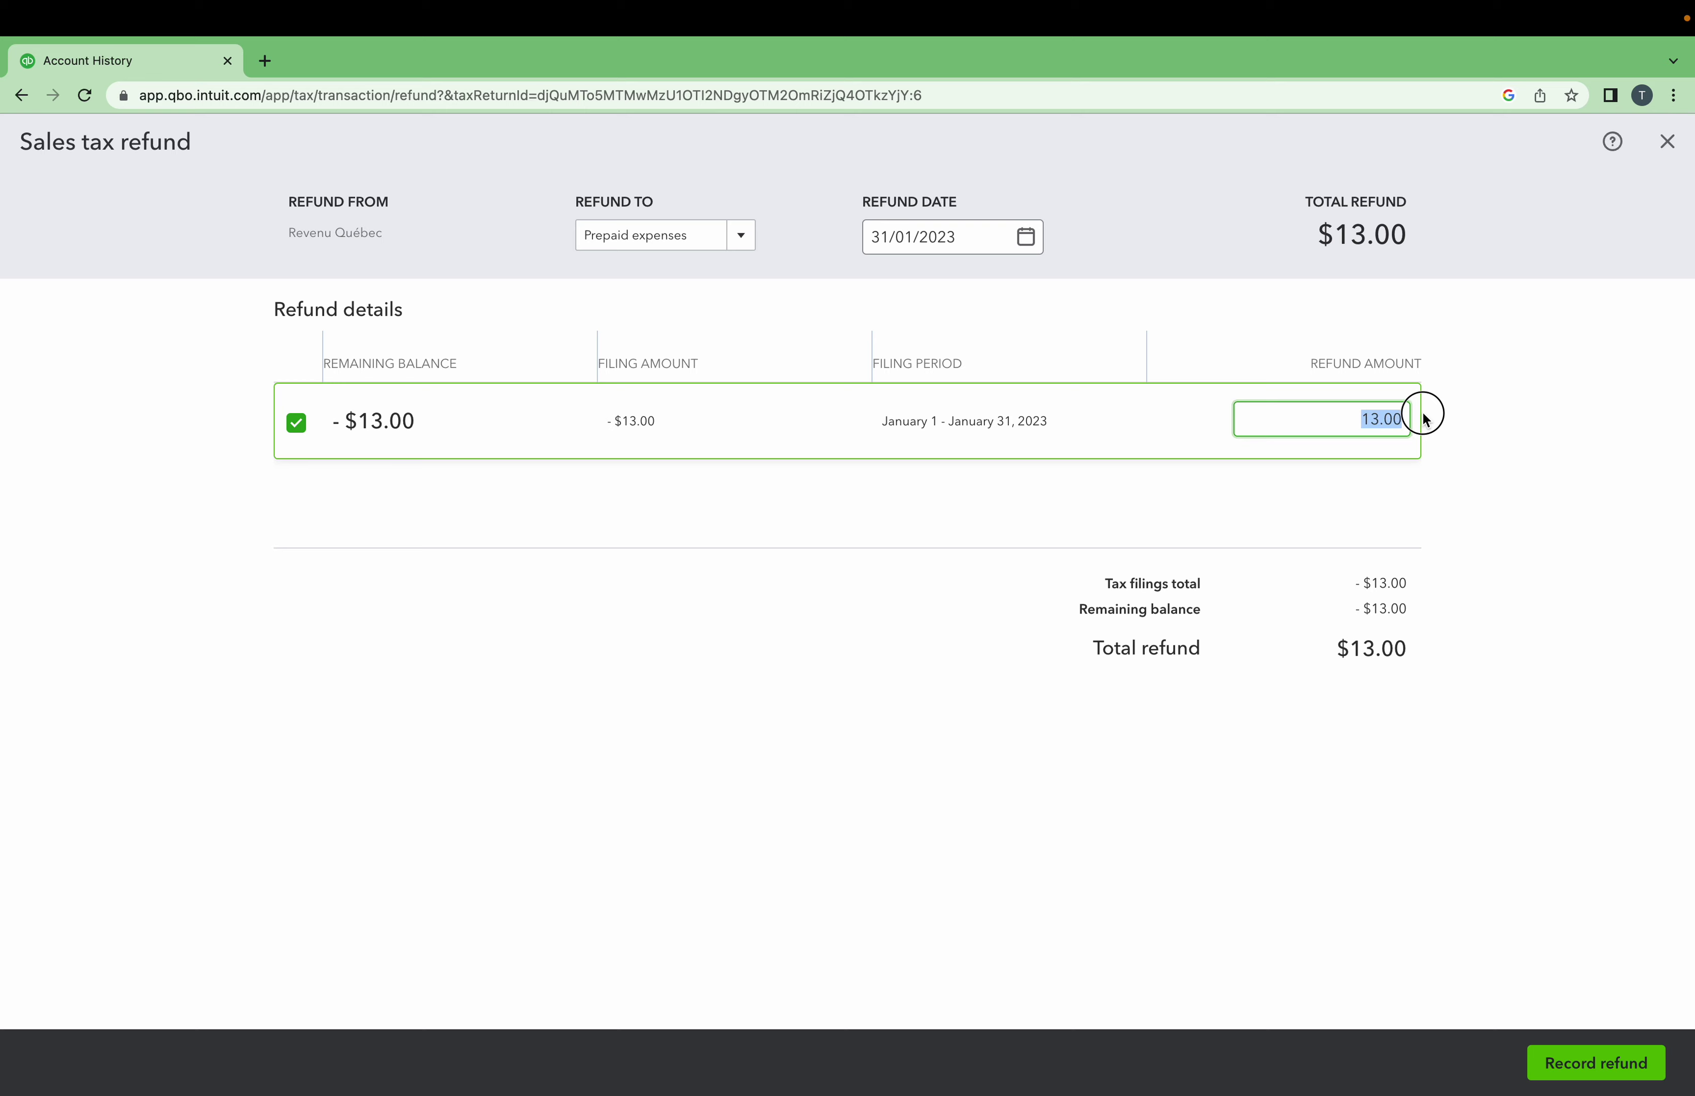
pyautogui.click(941, 231)
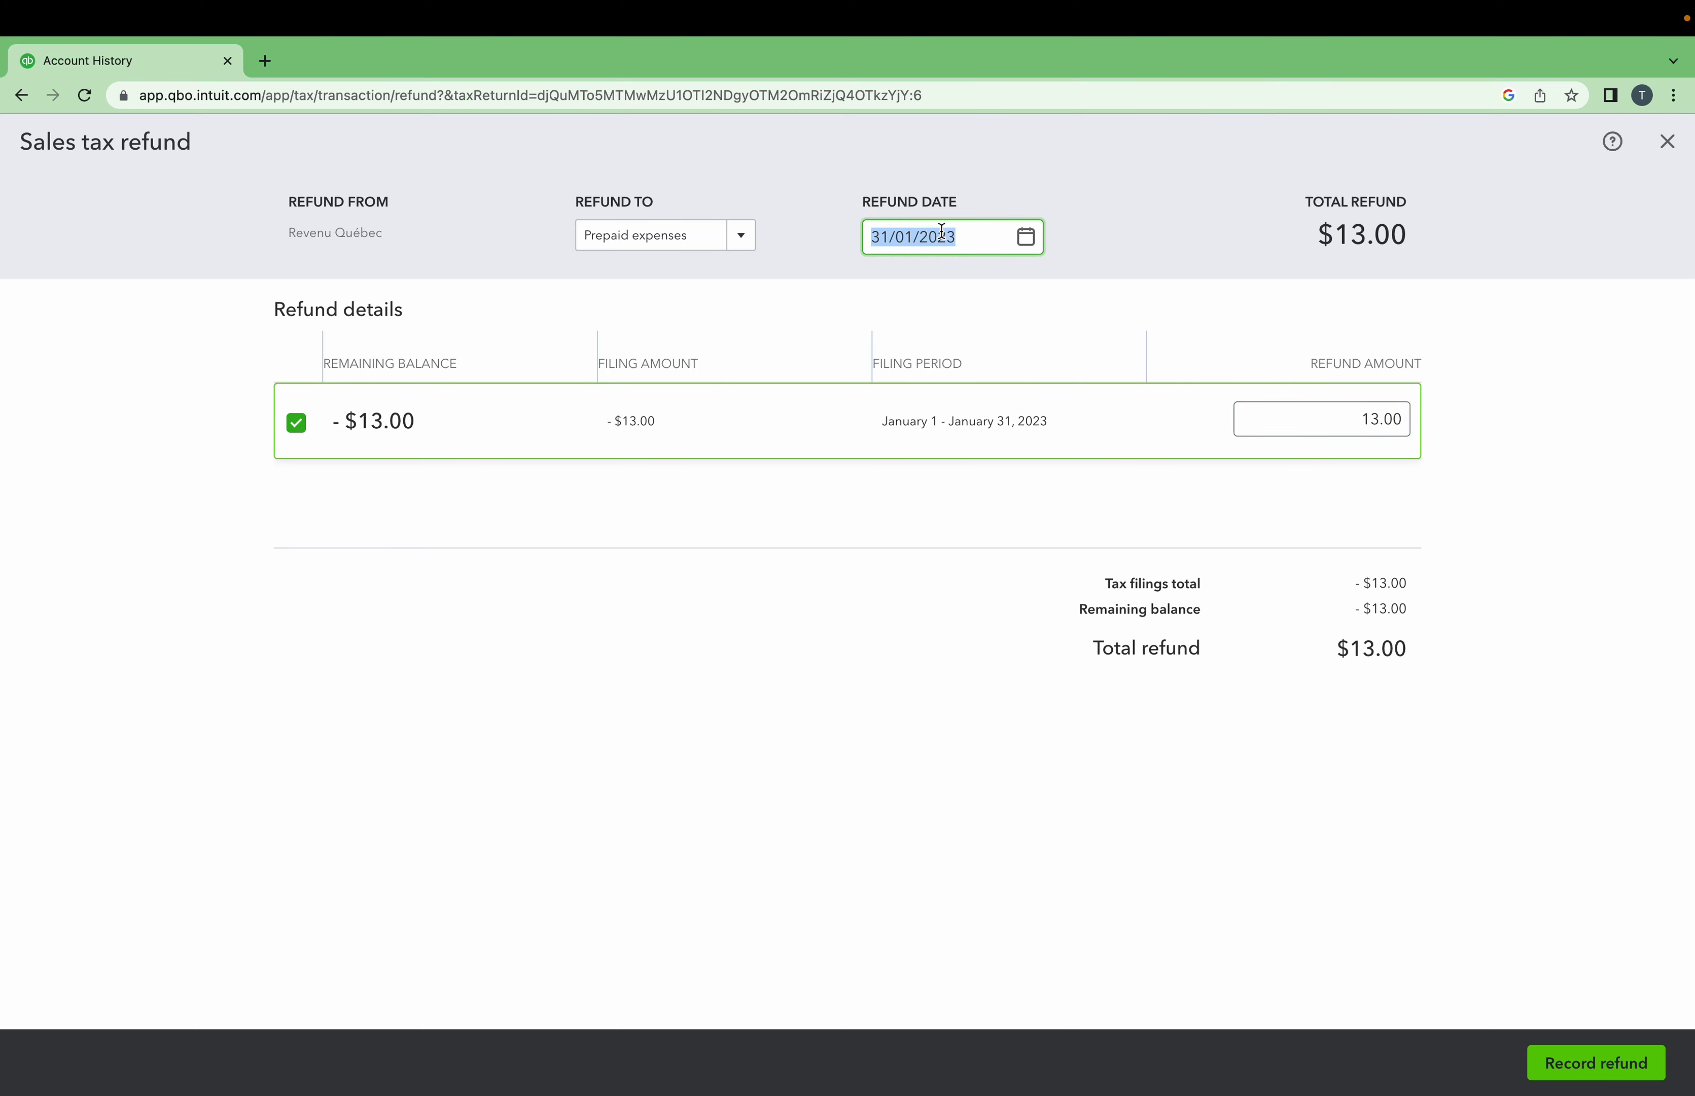
pyautogui.click(624, 234)
pyautogui.click(740, 241)
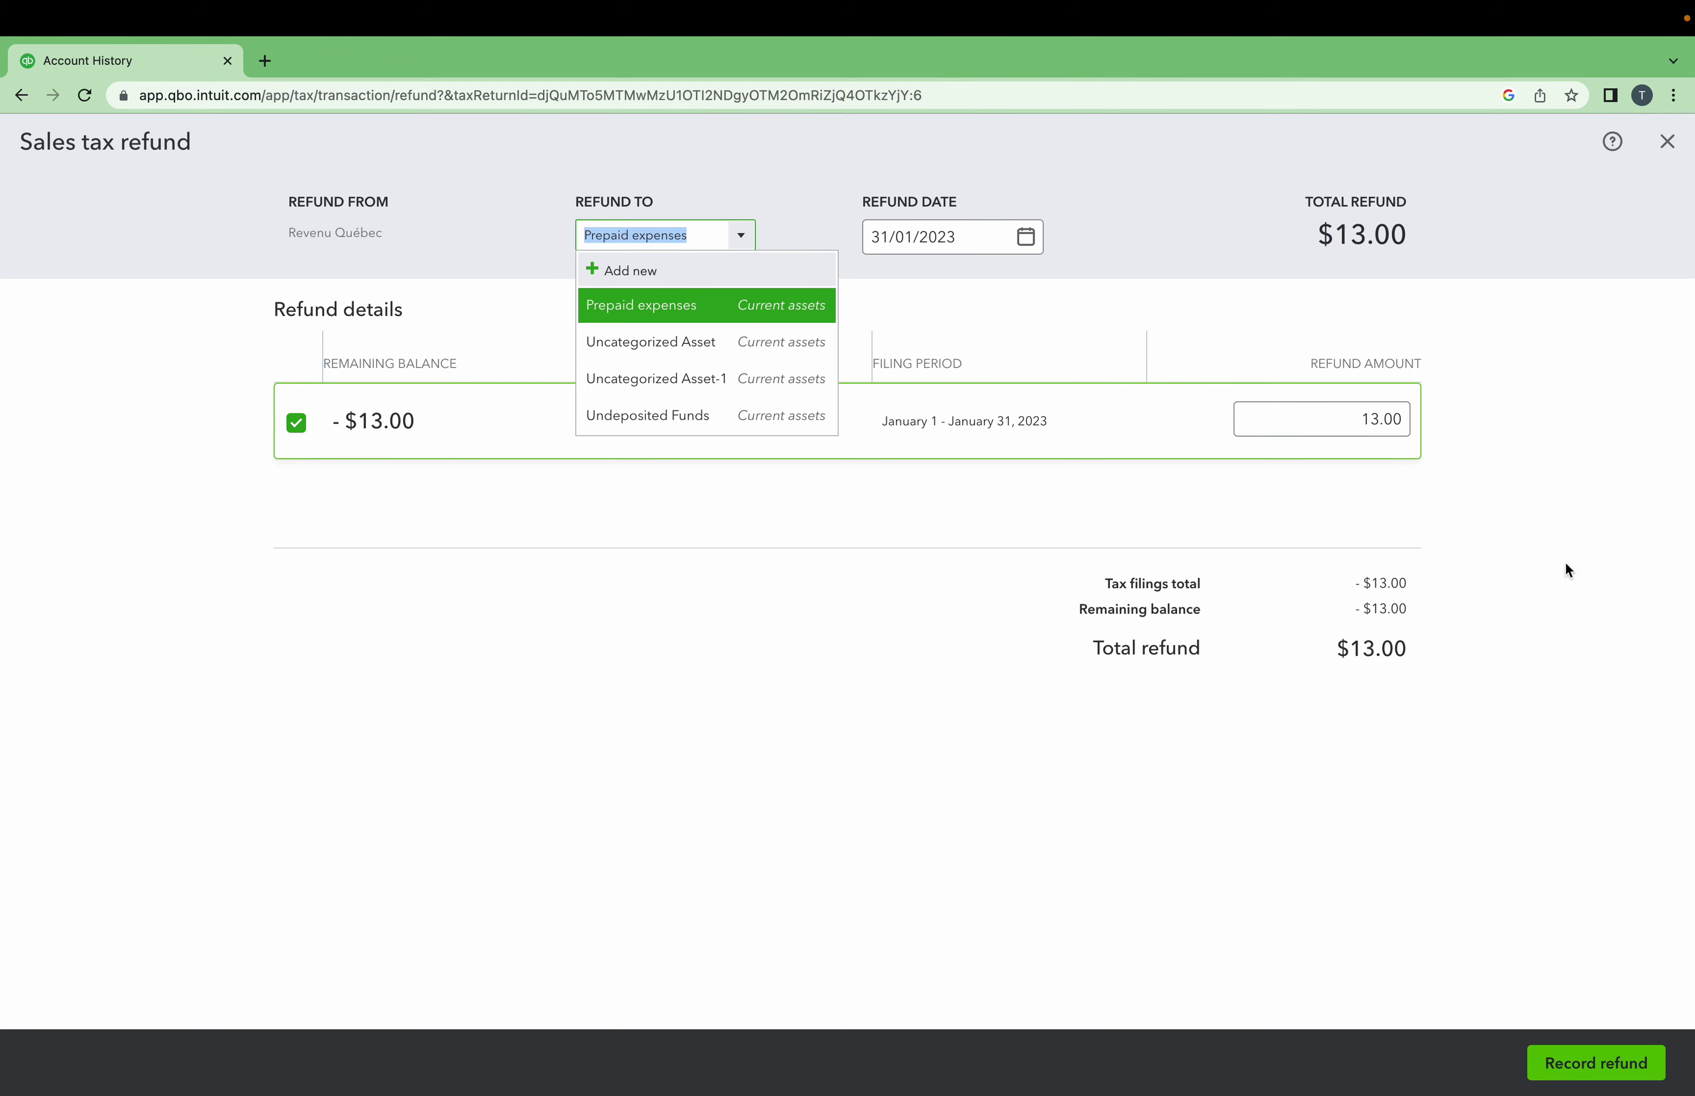
pyautogui.click(1667, 141)
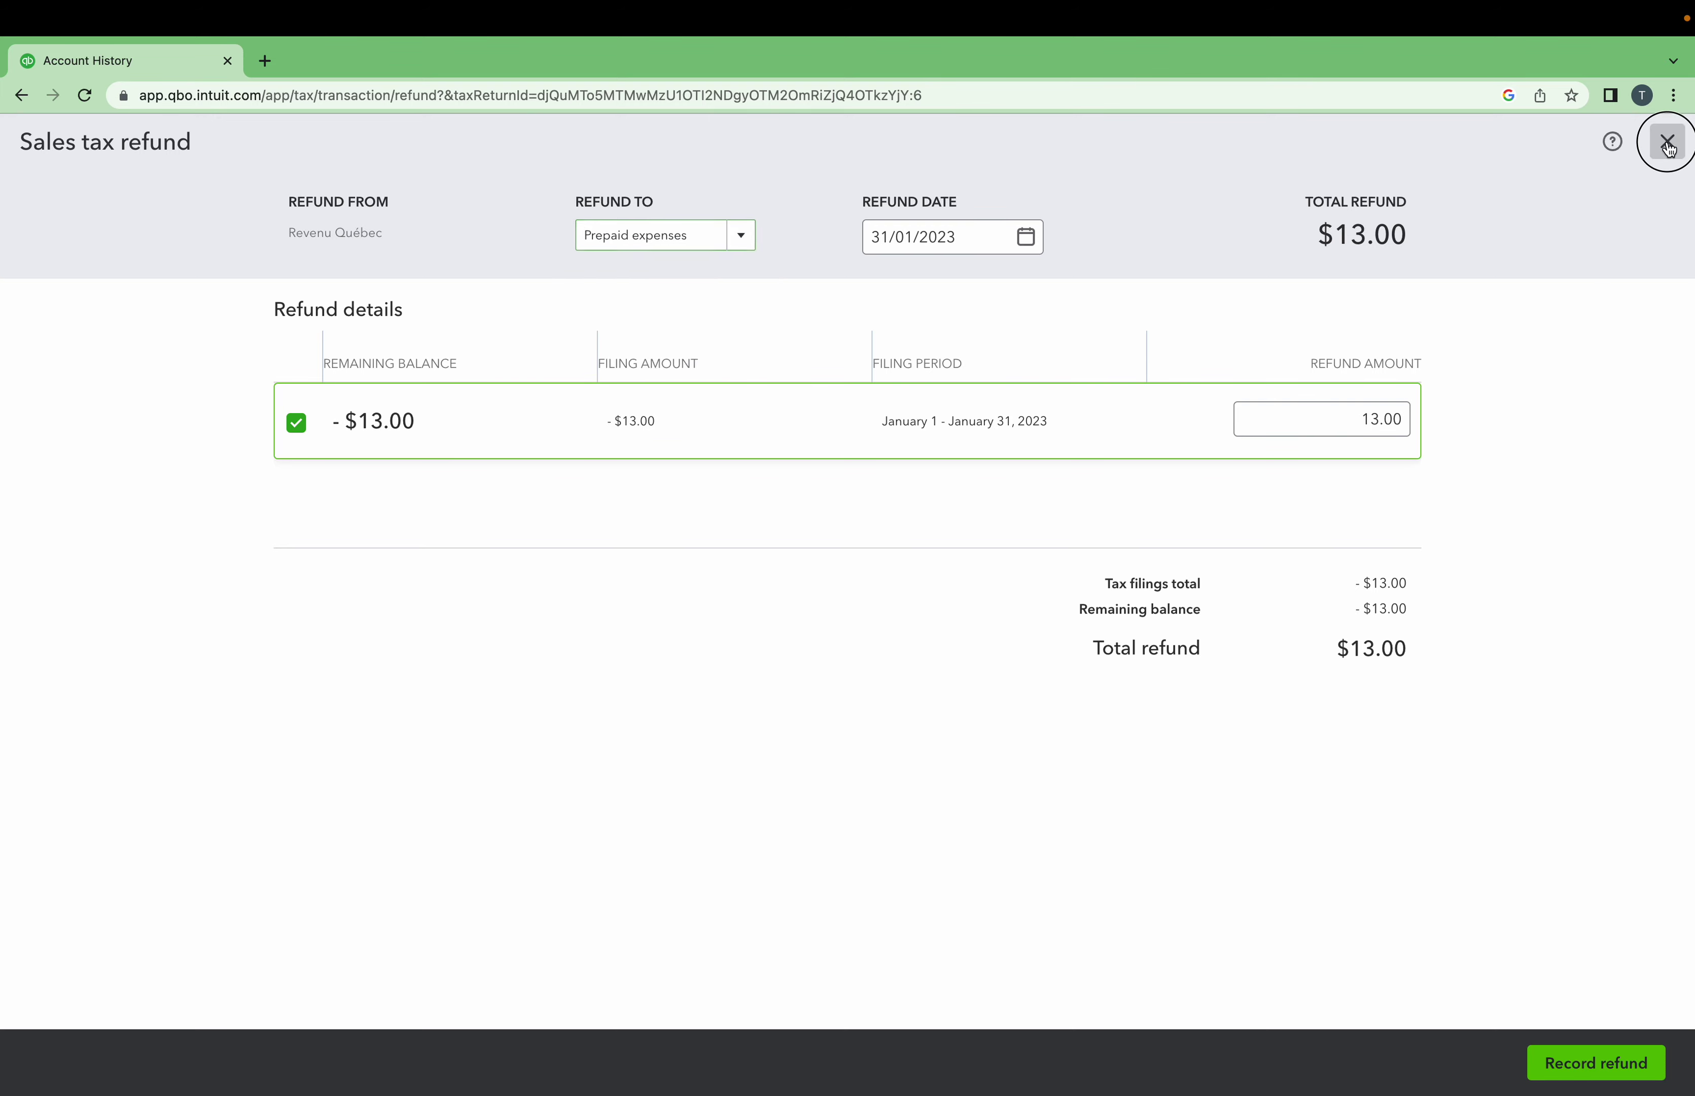
pyautogui.click(1667, 141)
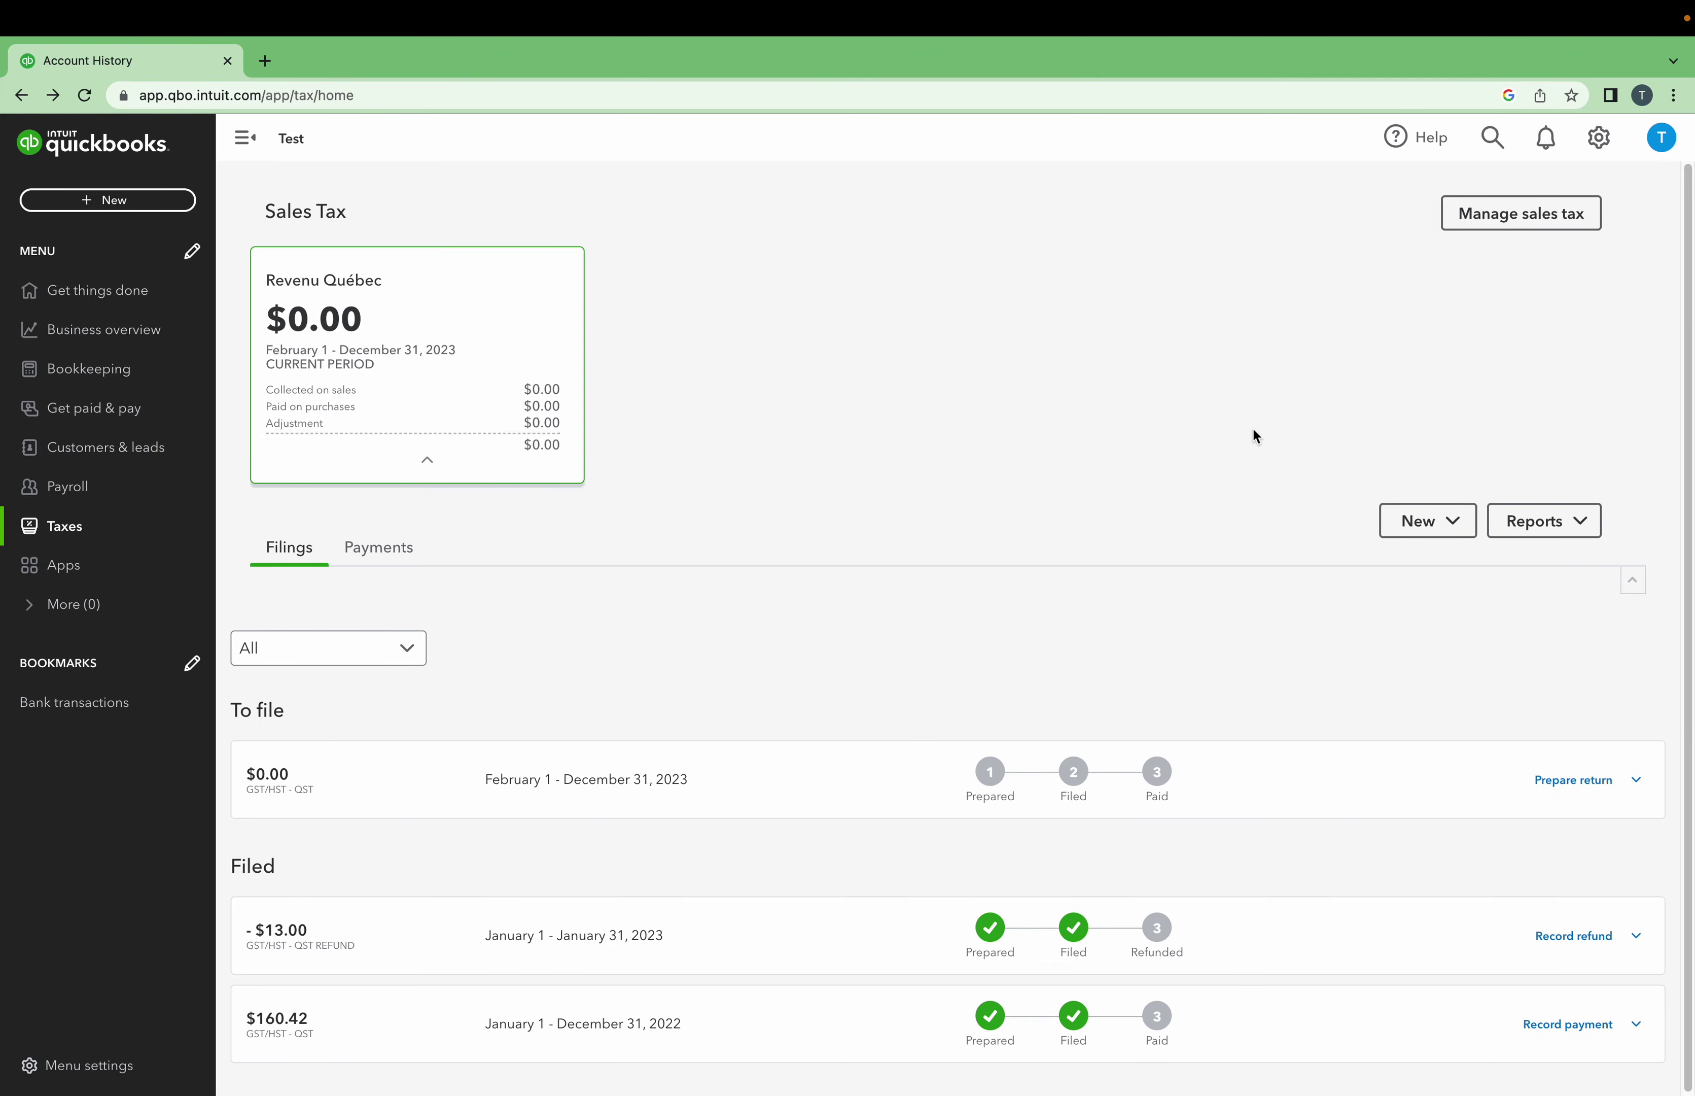
# Open the sales tax management page and examine which provinces are available to start tracking.
pyautogui.click(1503, 213)
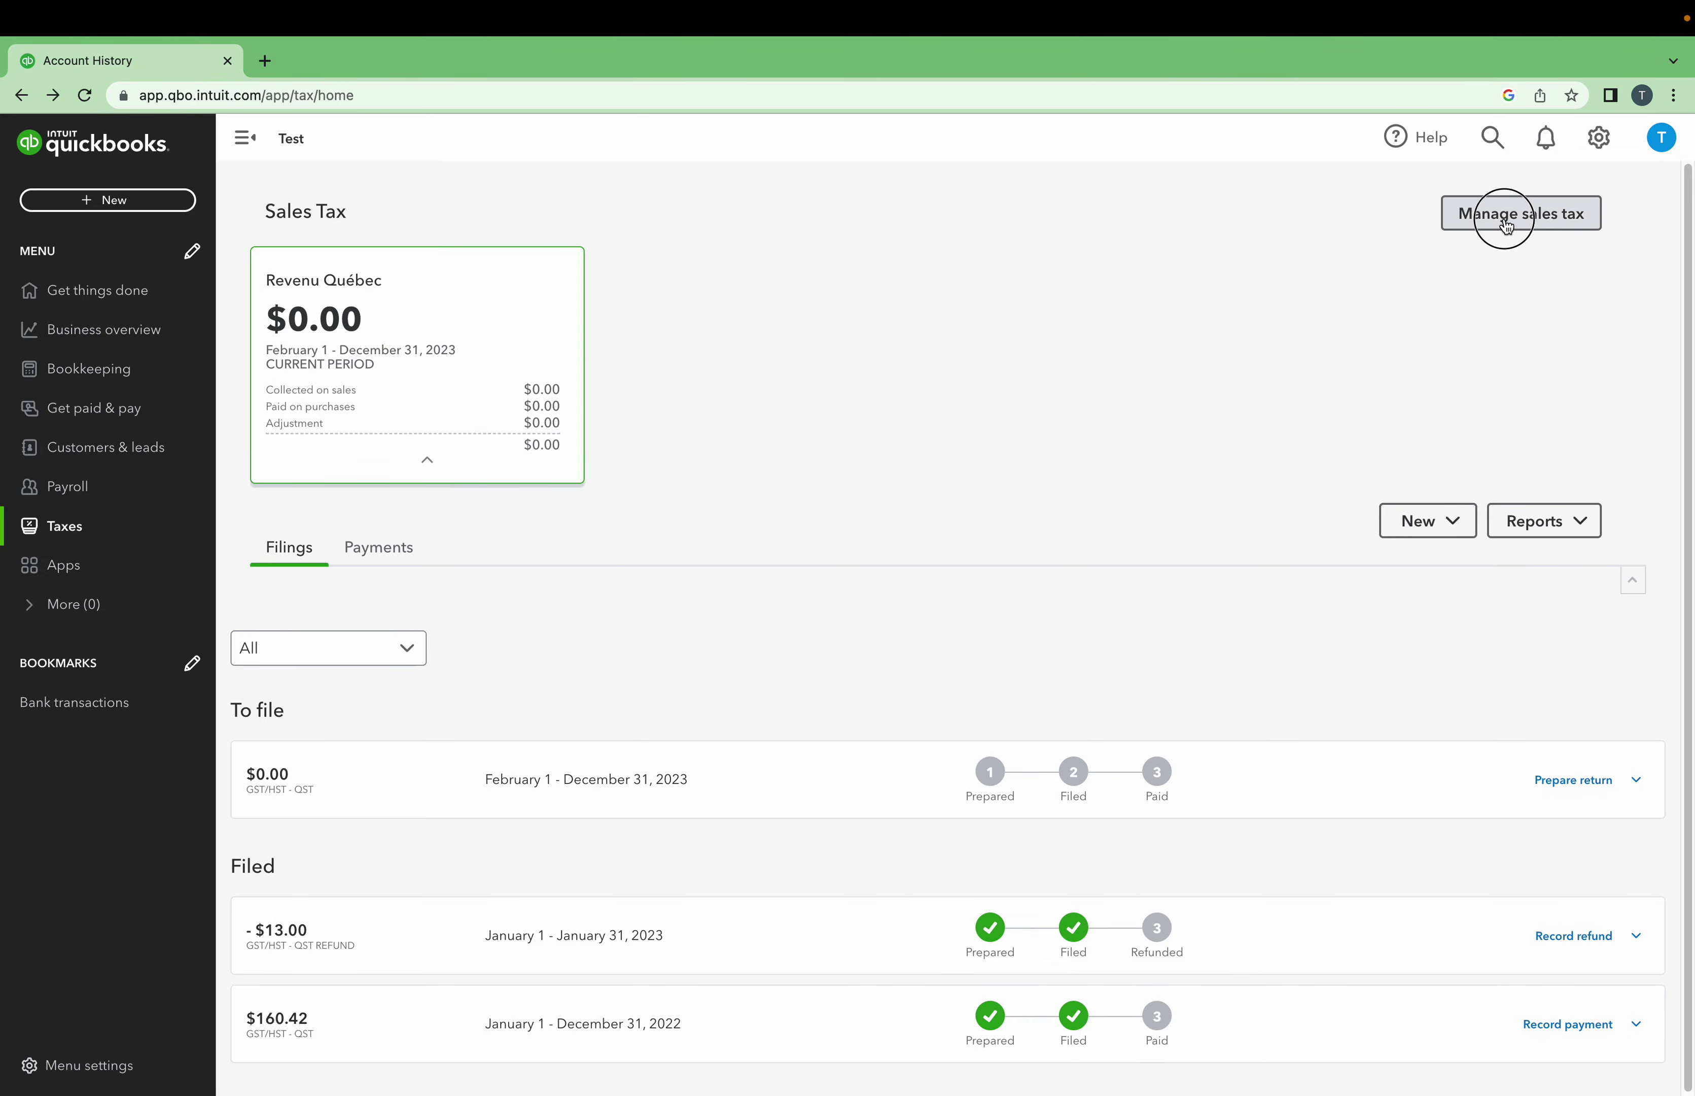
pyautogui.click(1493, 218)
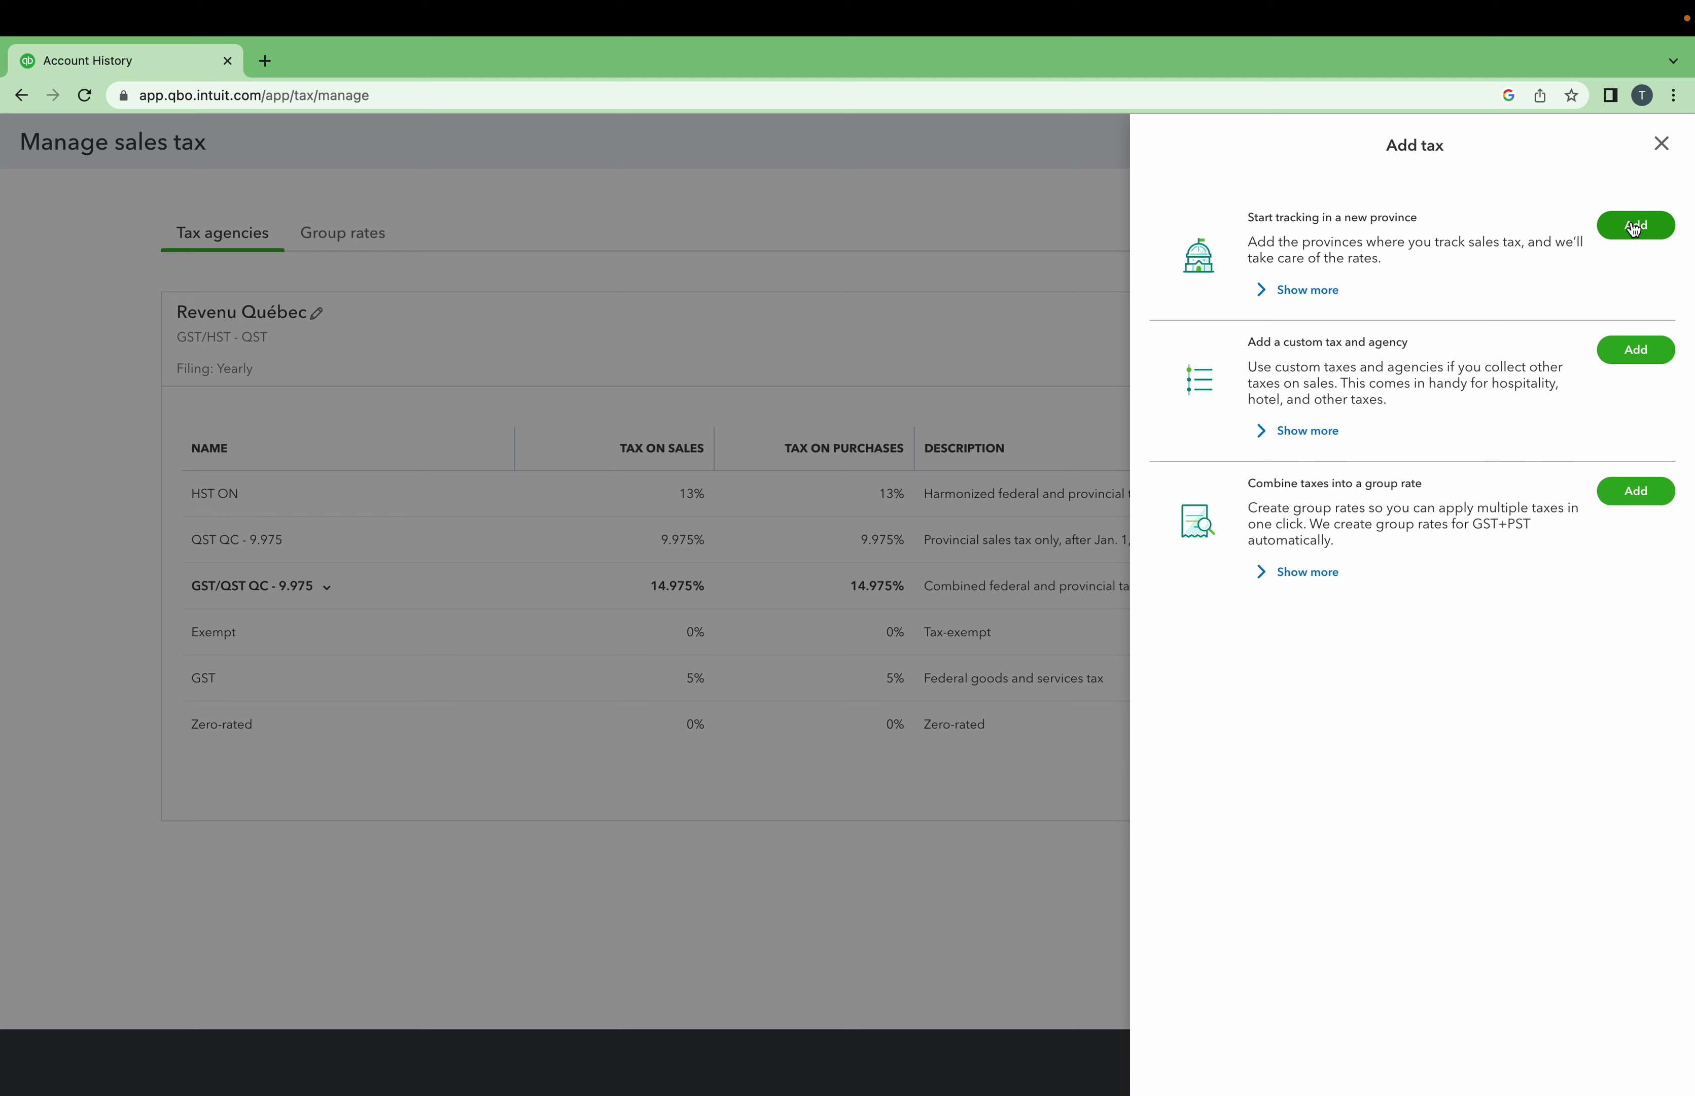
pyautogui.click(1635, 227)
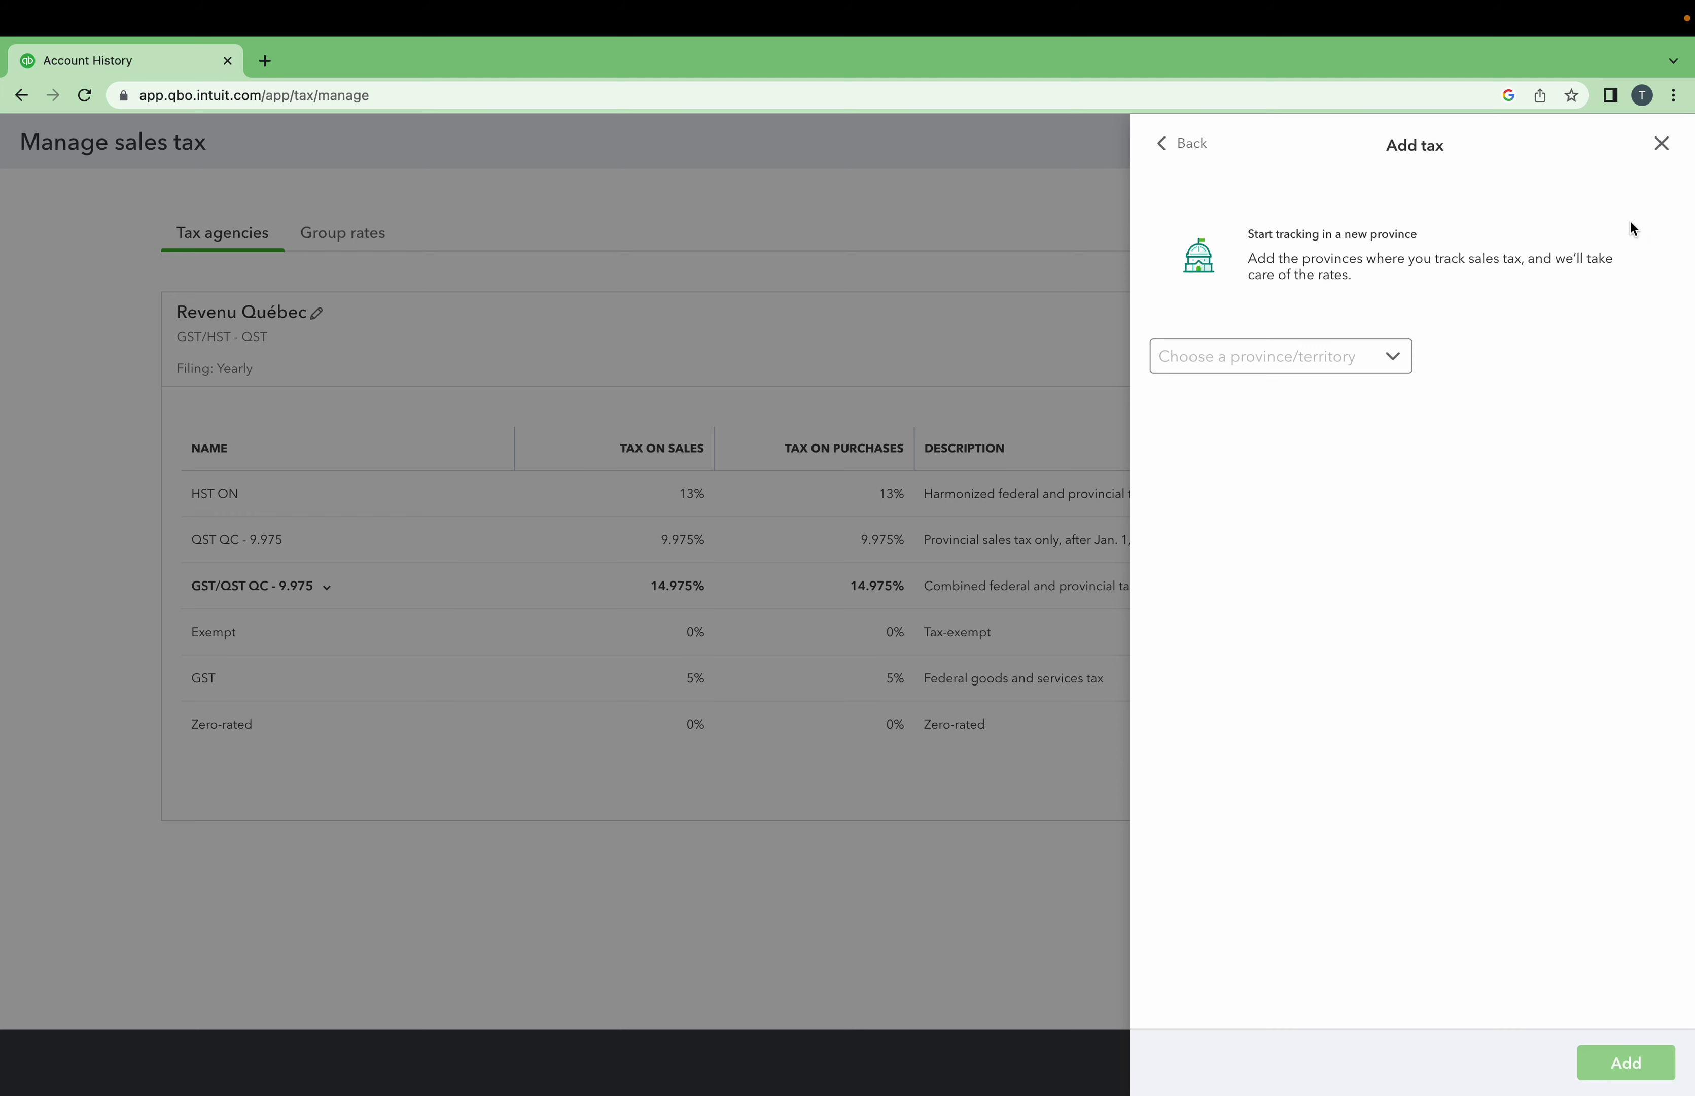
pyautogui.click(1304, 362)
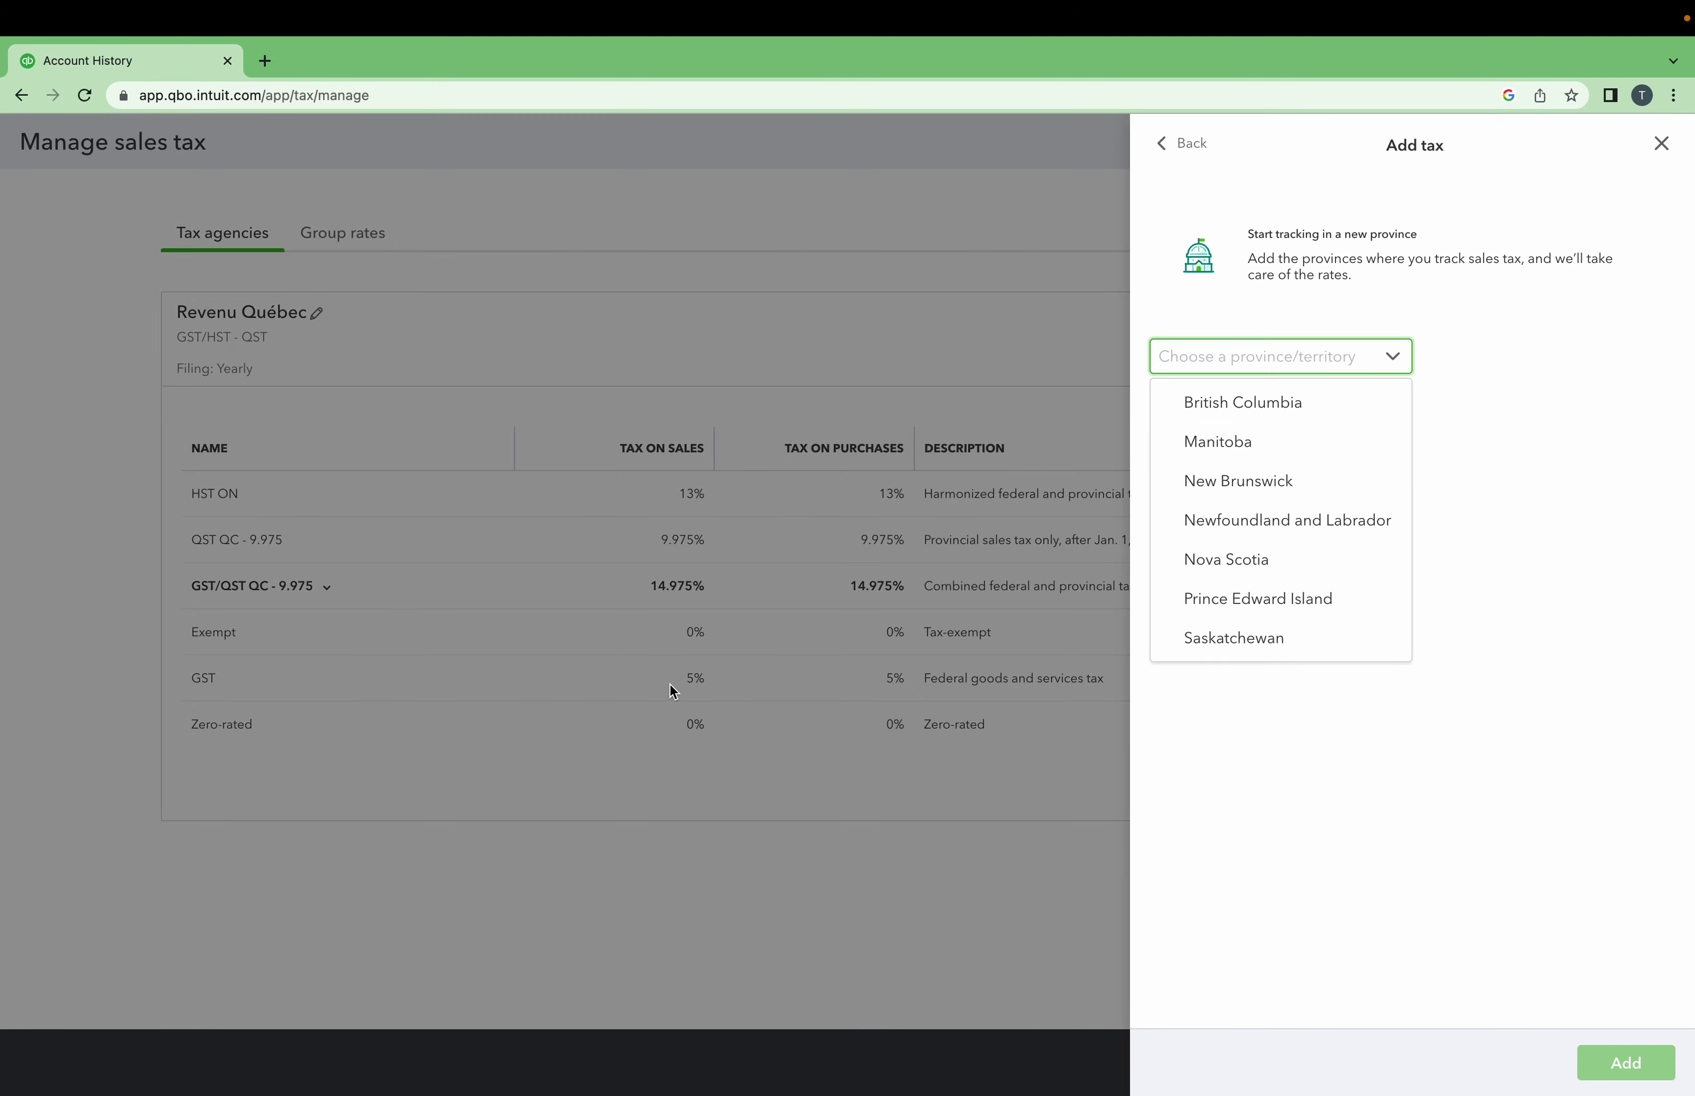
pyautogui.click(694, 685)
pyautogui.click(694, 685)
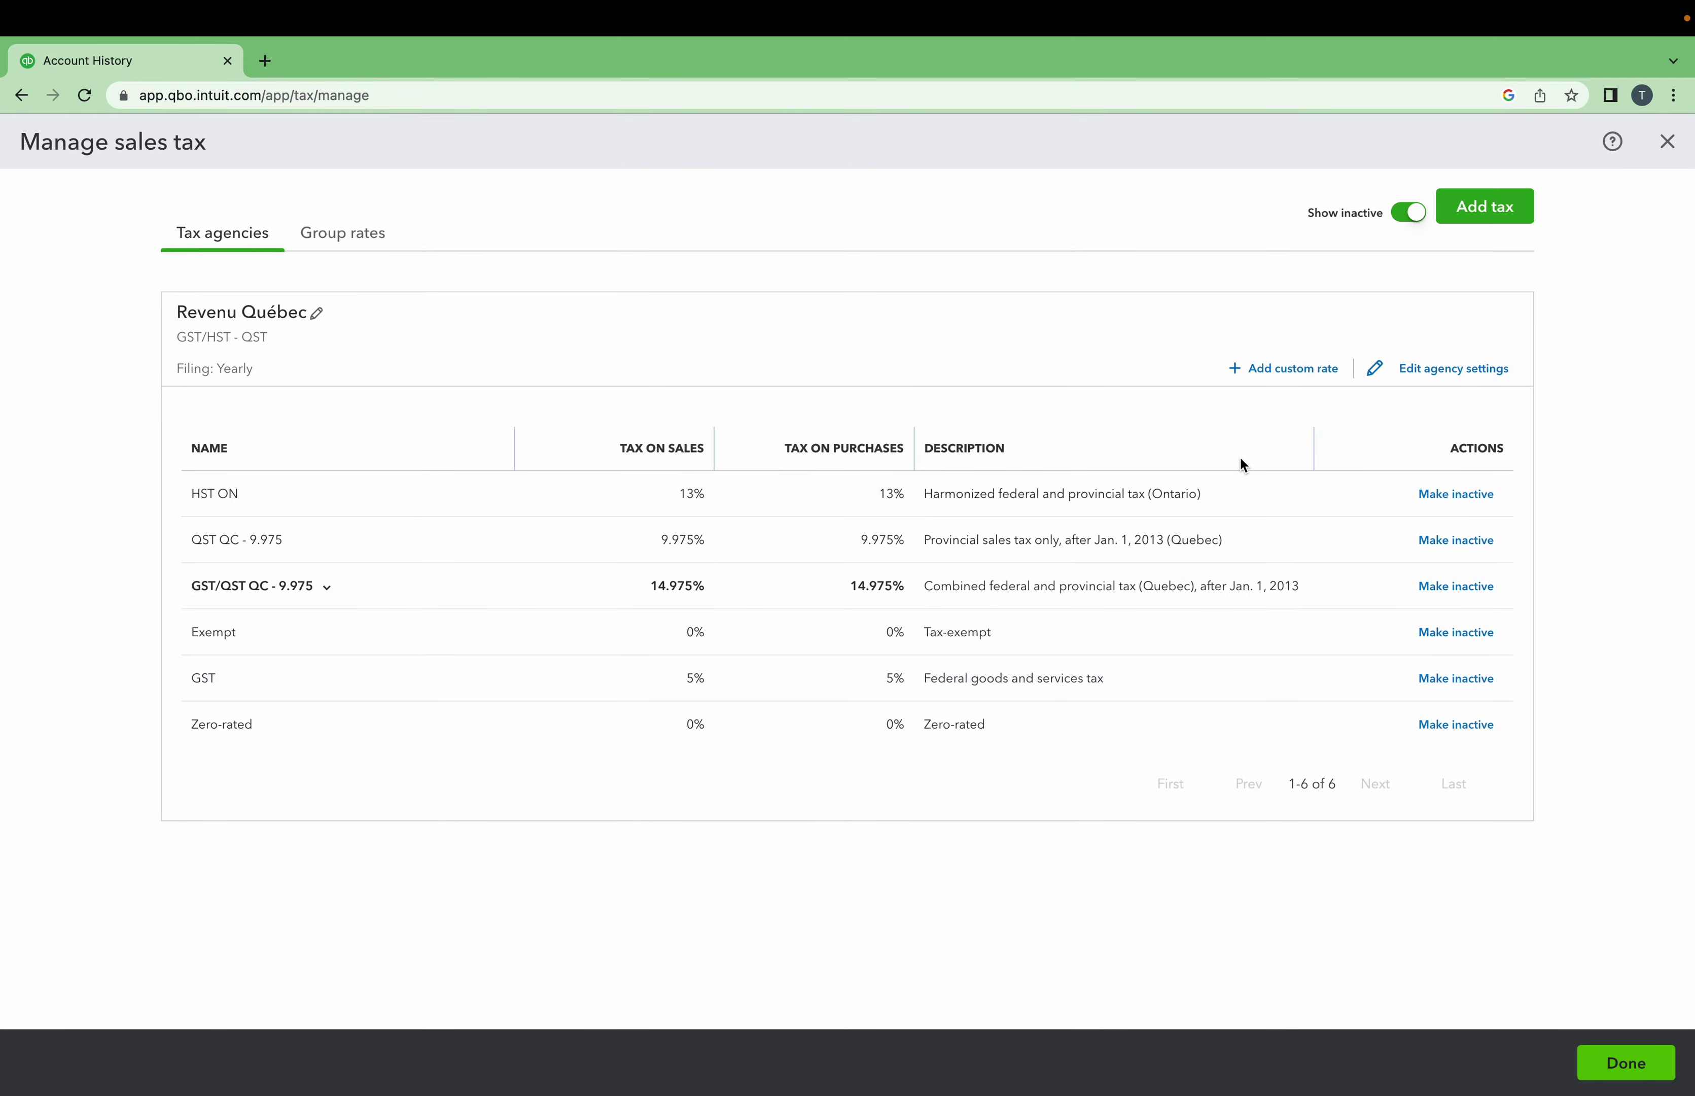
# Start adding tax tracking for a new province and choose British Columbia.
pyautogui.click(1490, 213)
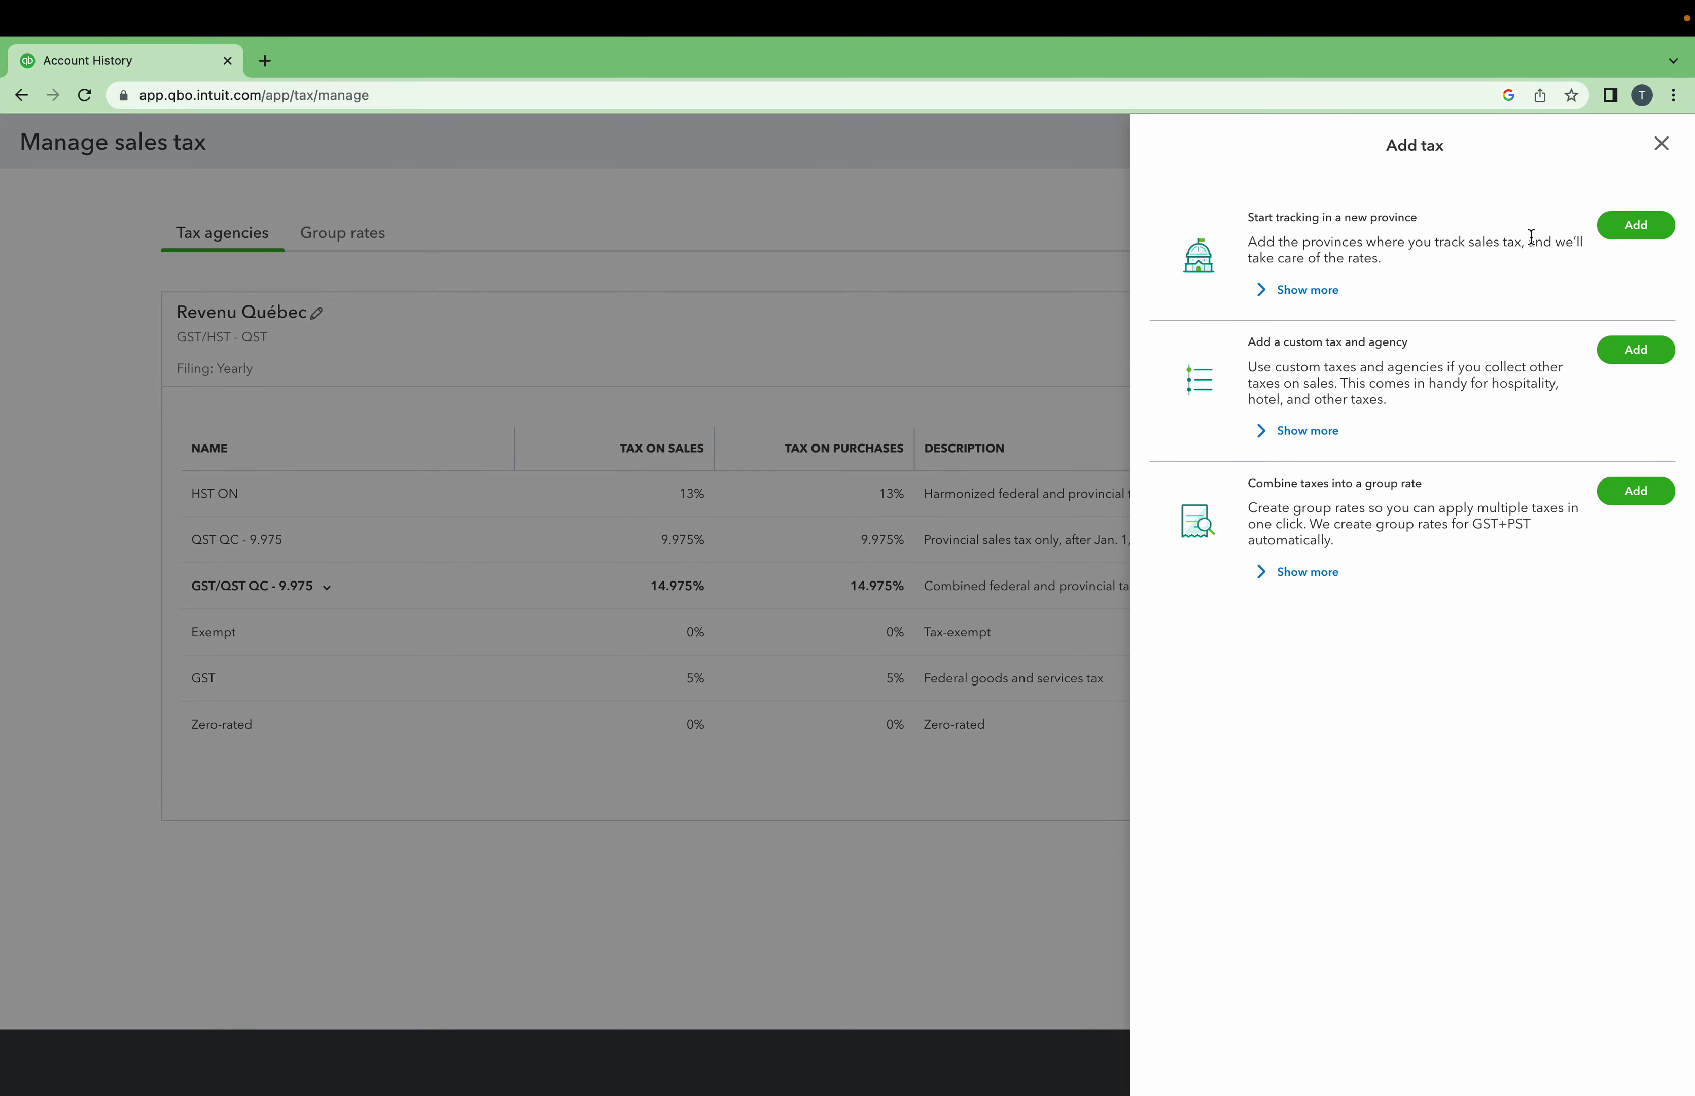
pyautogui.click(1650, 225)
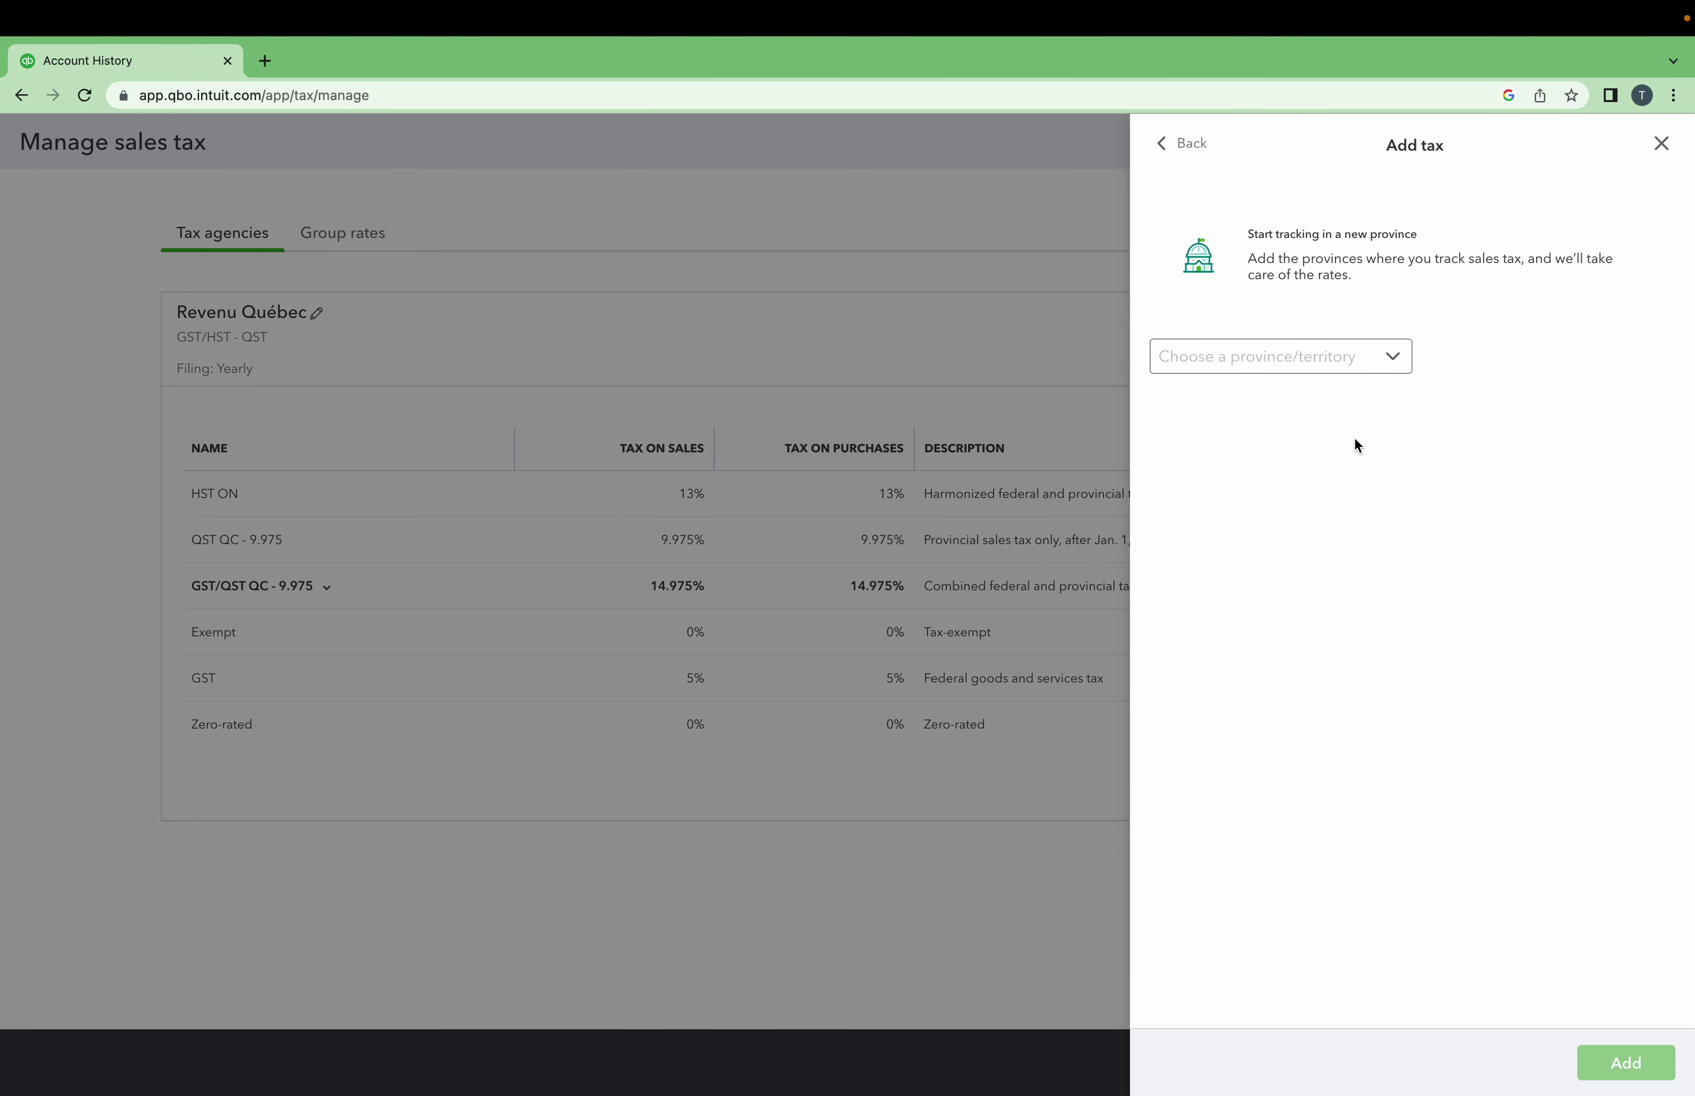
pyautogui.click(1331, 363)
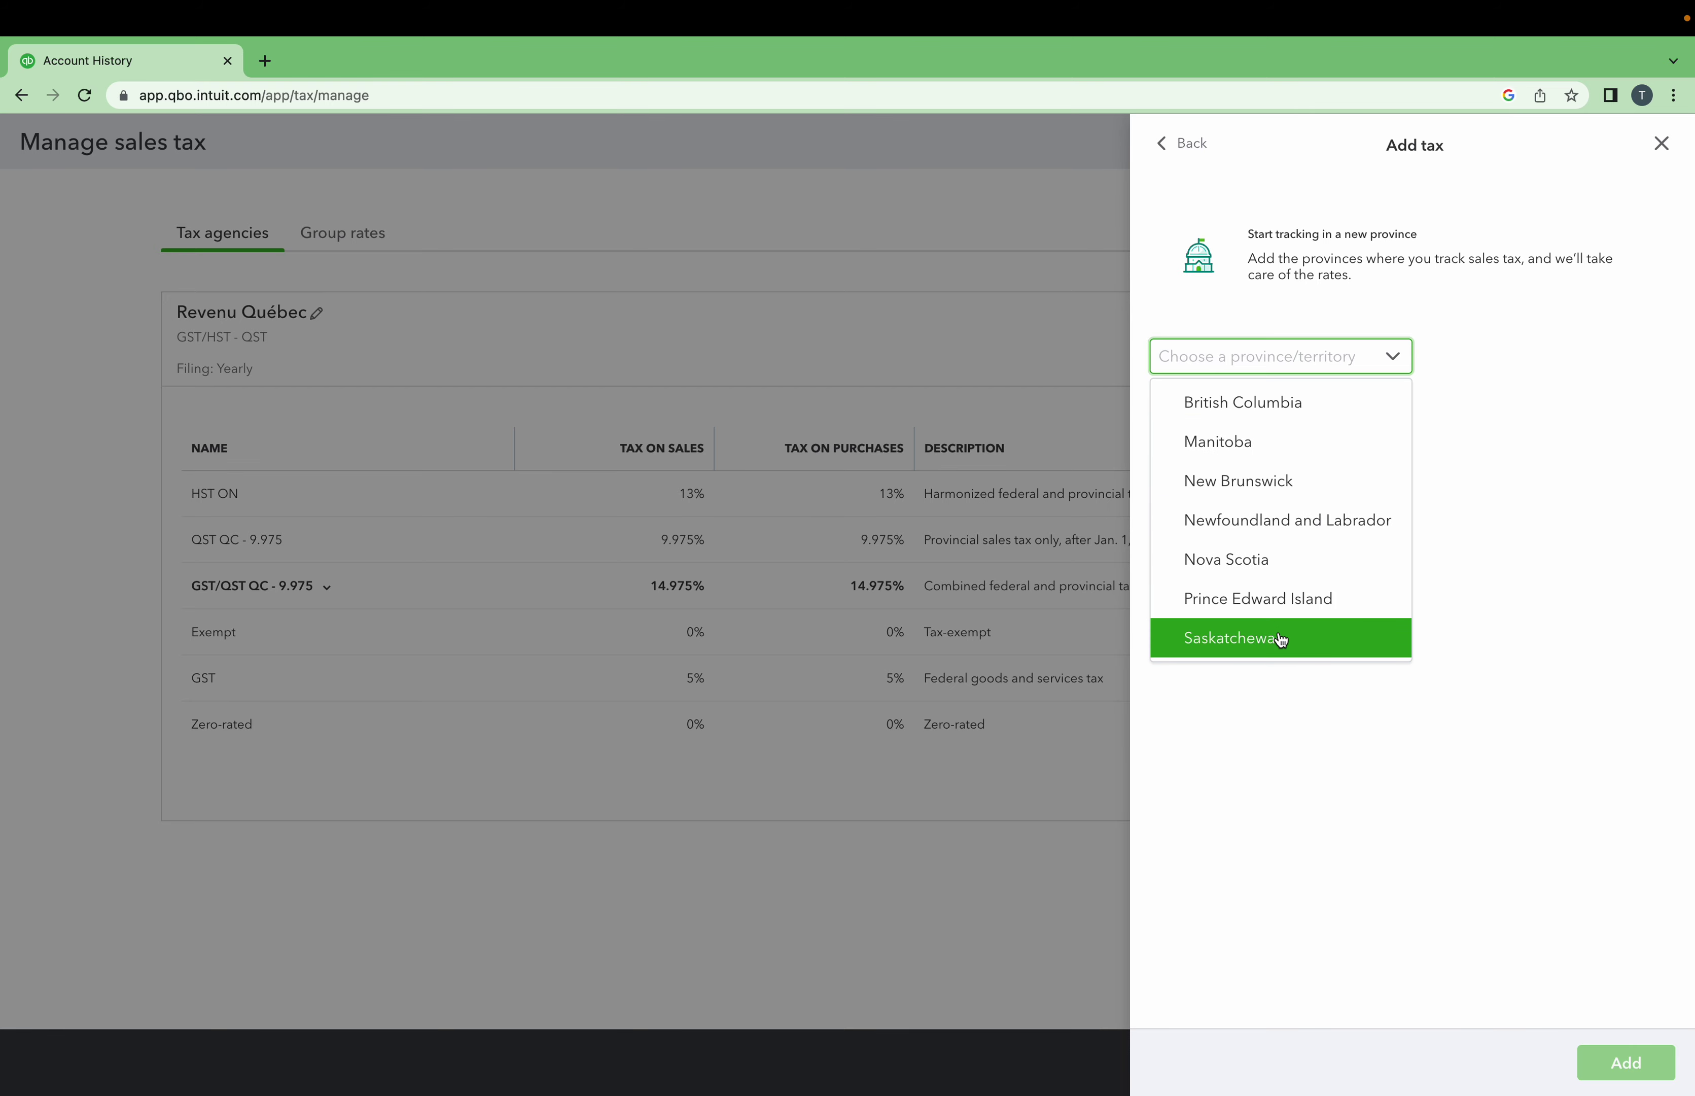
pyautogui.click(1280, 401)
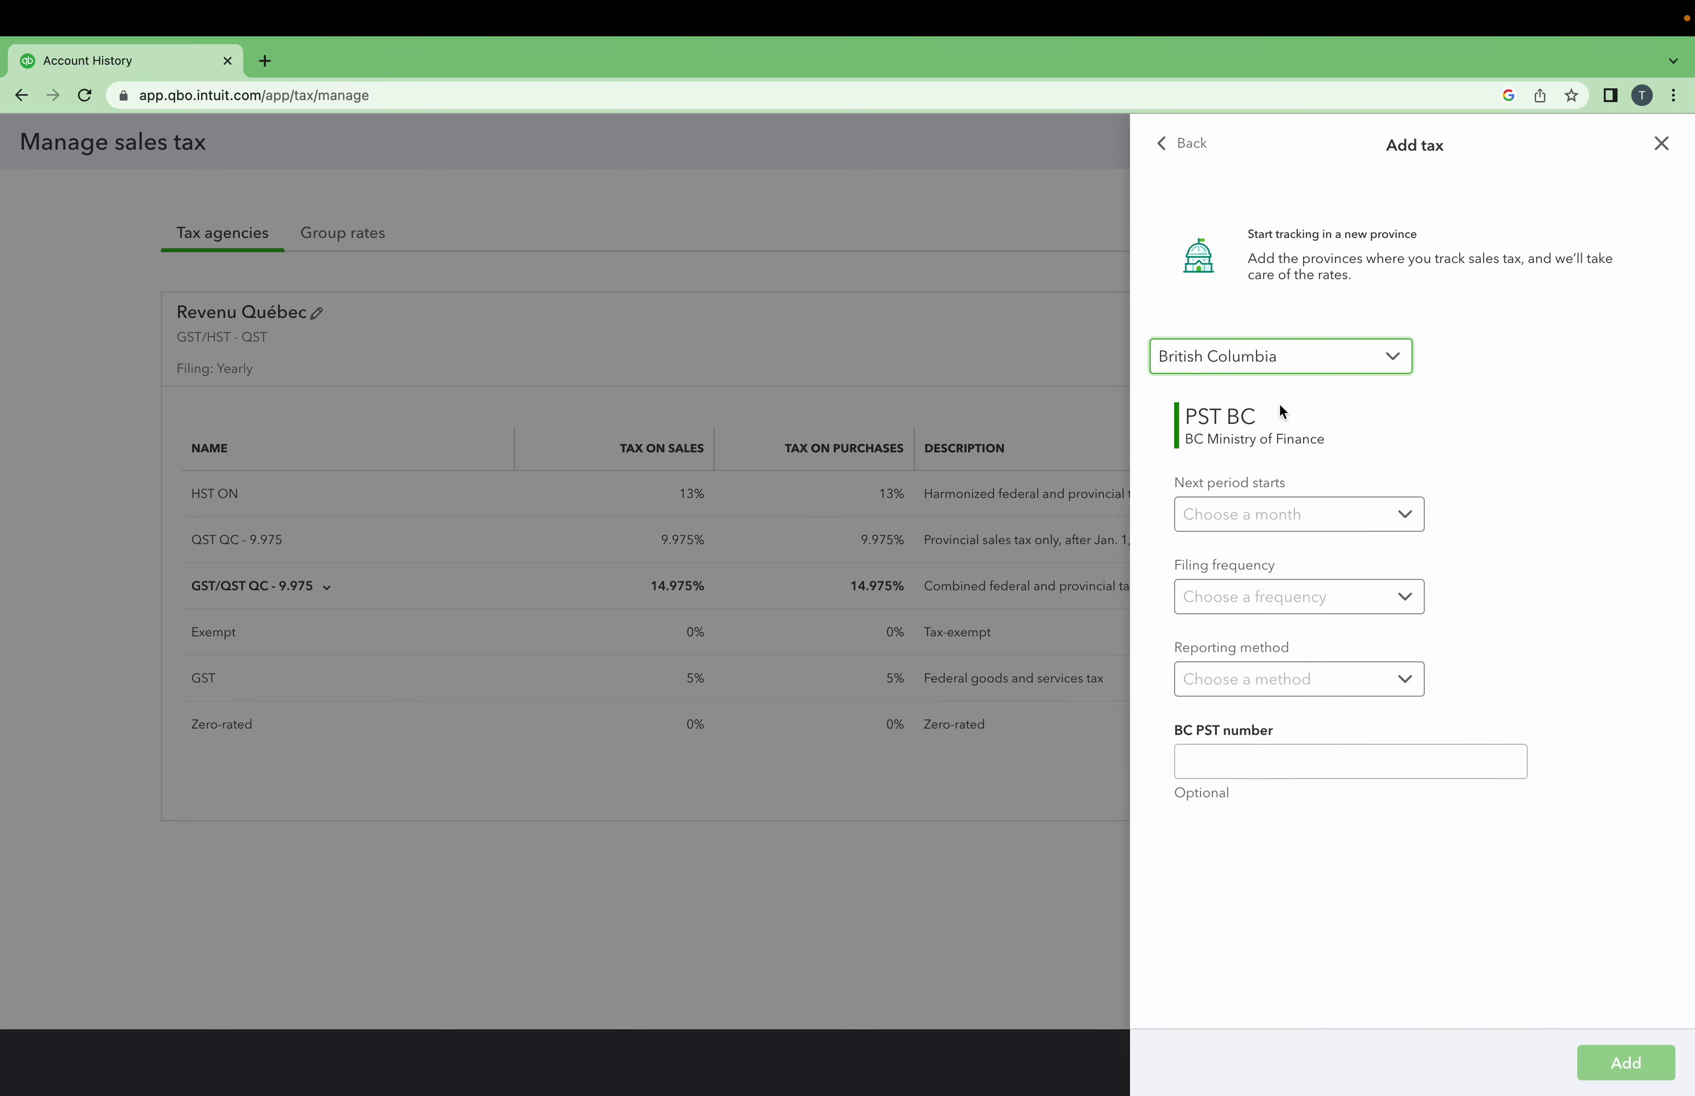
# Add PST BC with the next period starting in January, yearly filing and accrual reporting, and return to the sales tax overview.
pyautogui.click(1317, 522)
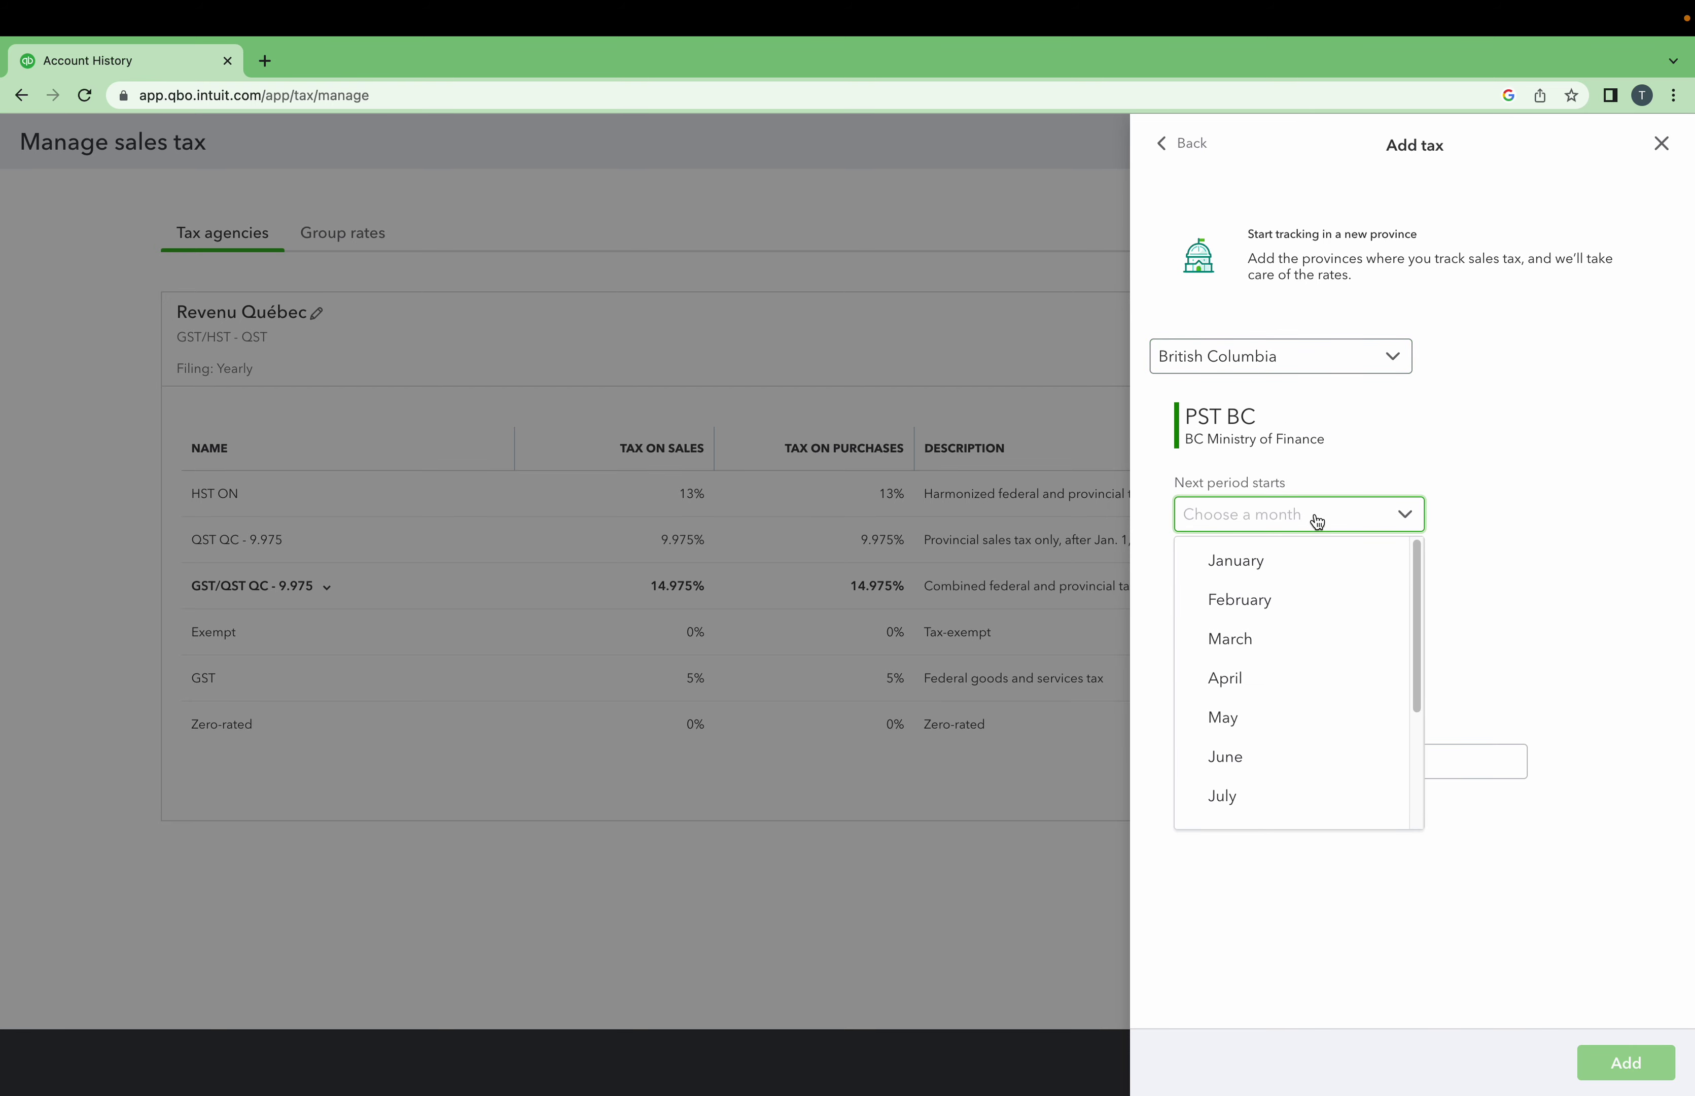
pyautogui.click(1305, 574)
pyautogui.click(1265, 597)
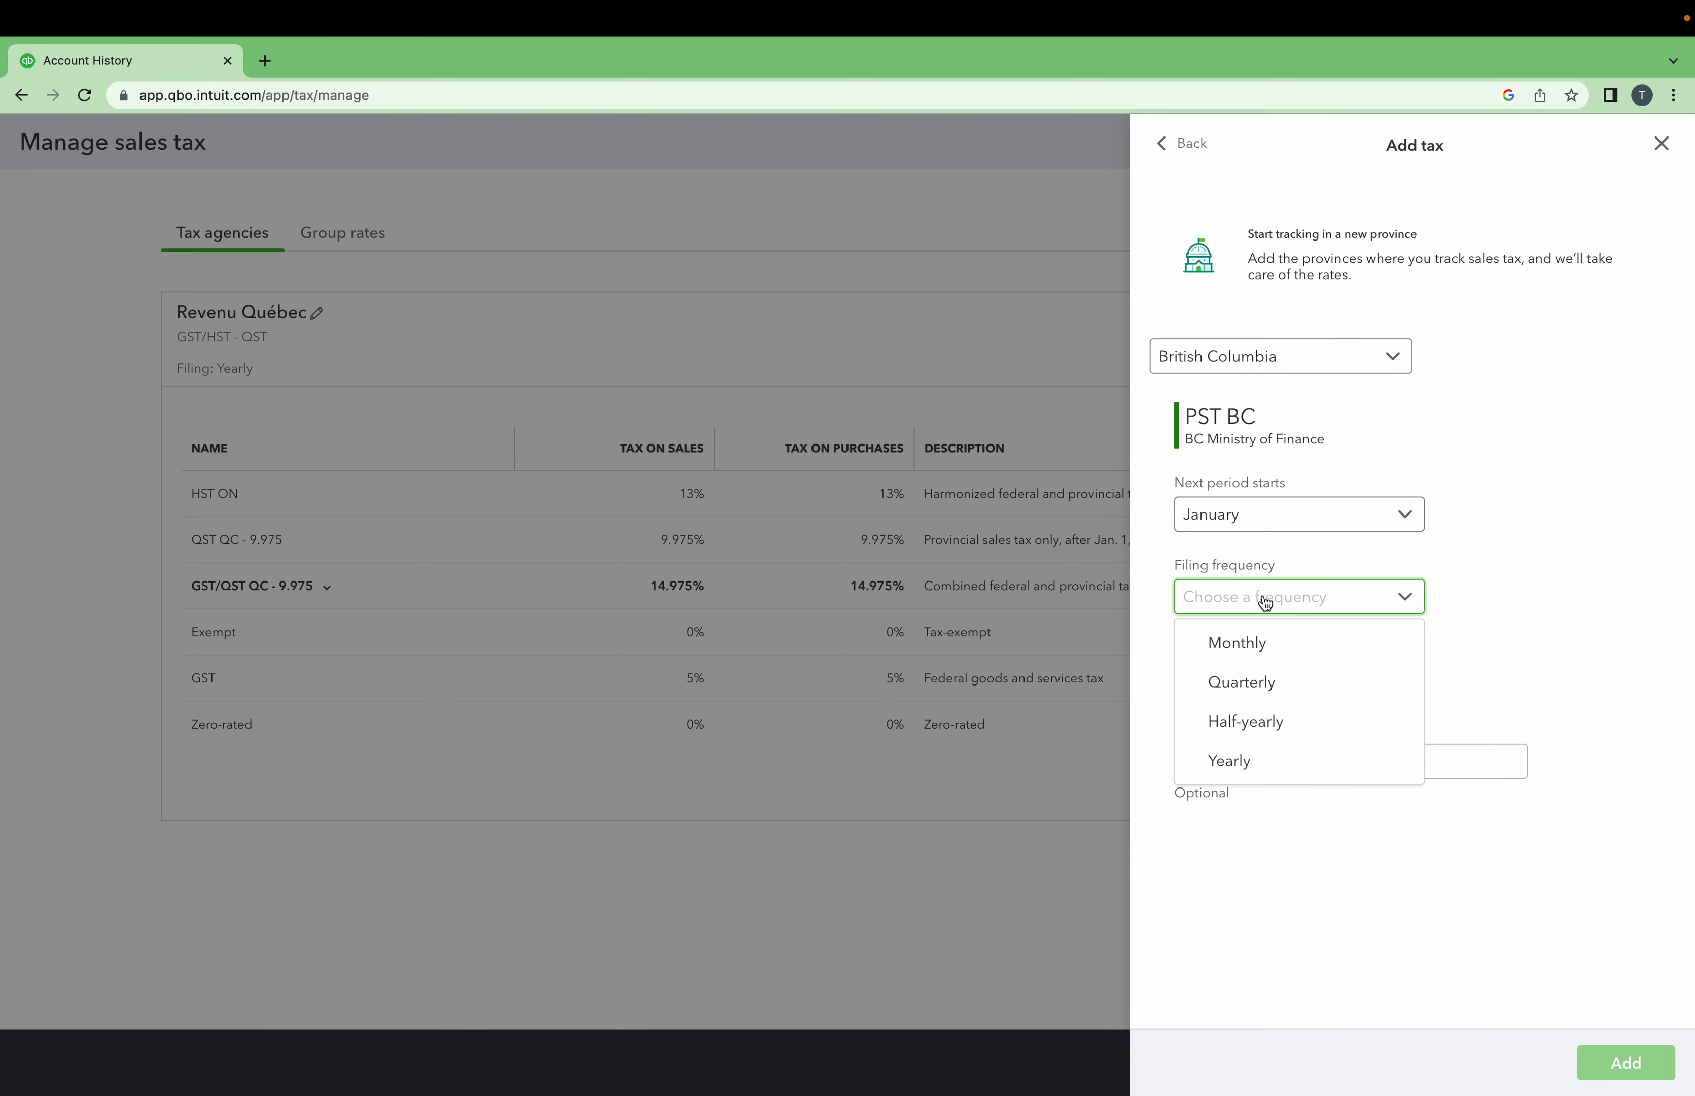
pyautogui.click(1276, 757)
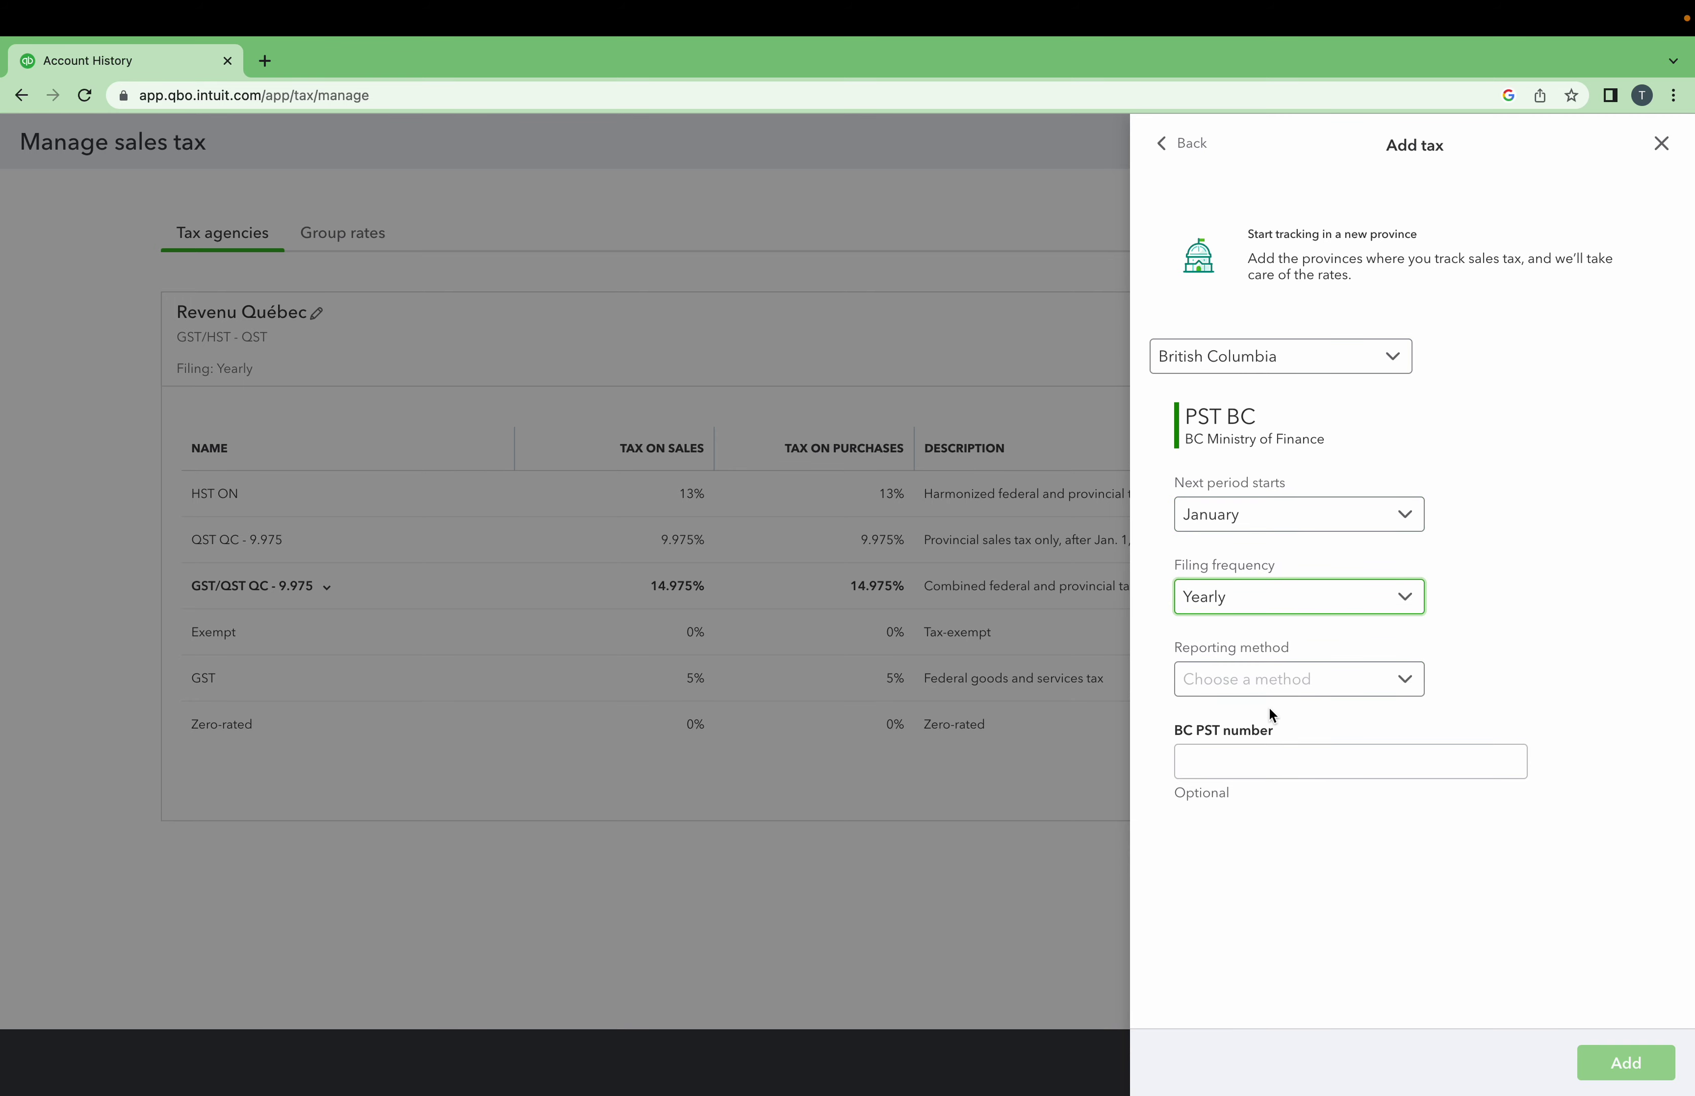
pyautogui.click(1271, 681)
pyautogui.click(1279, 718)
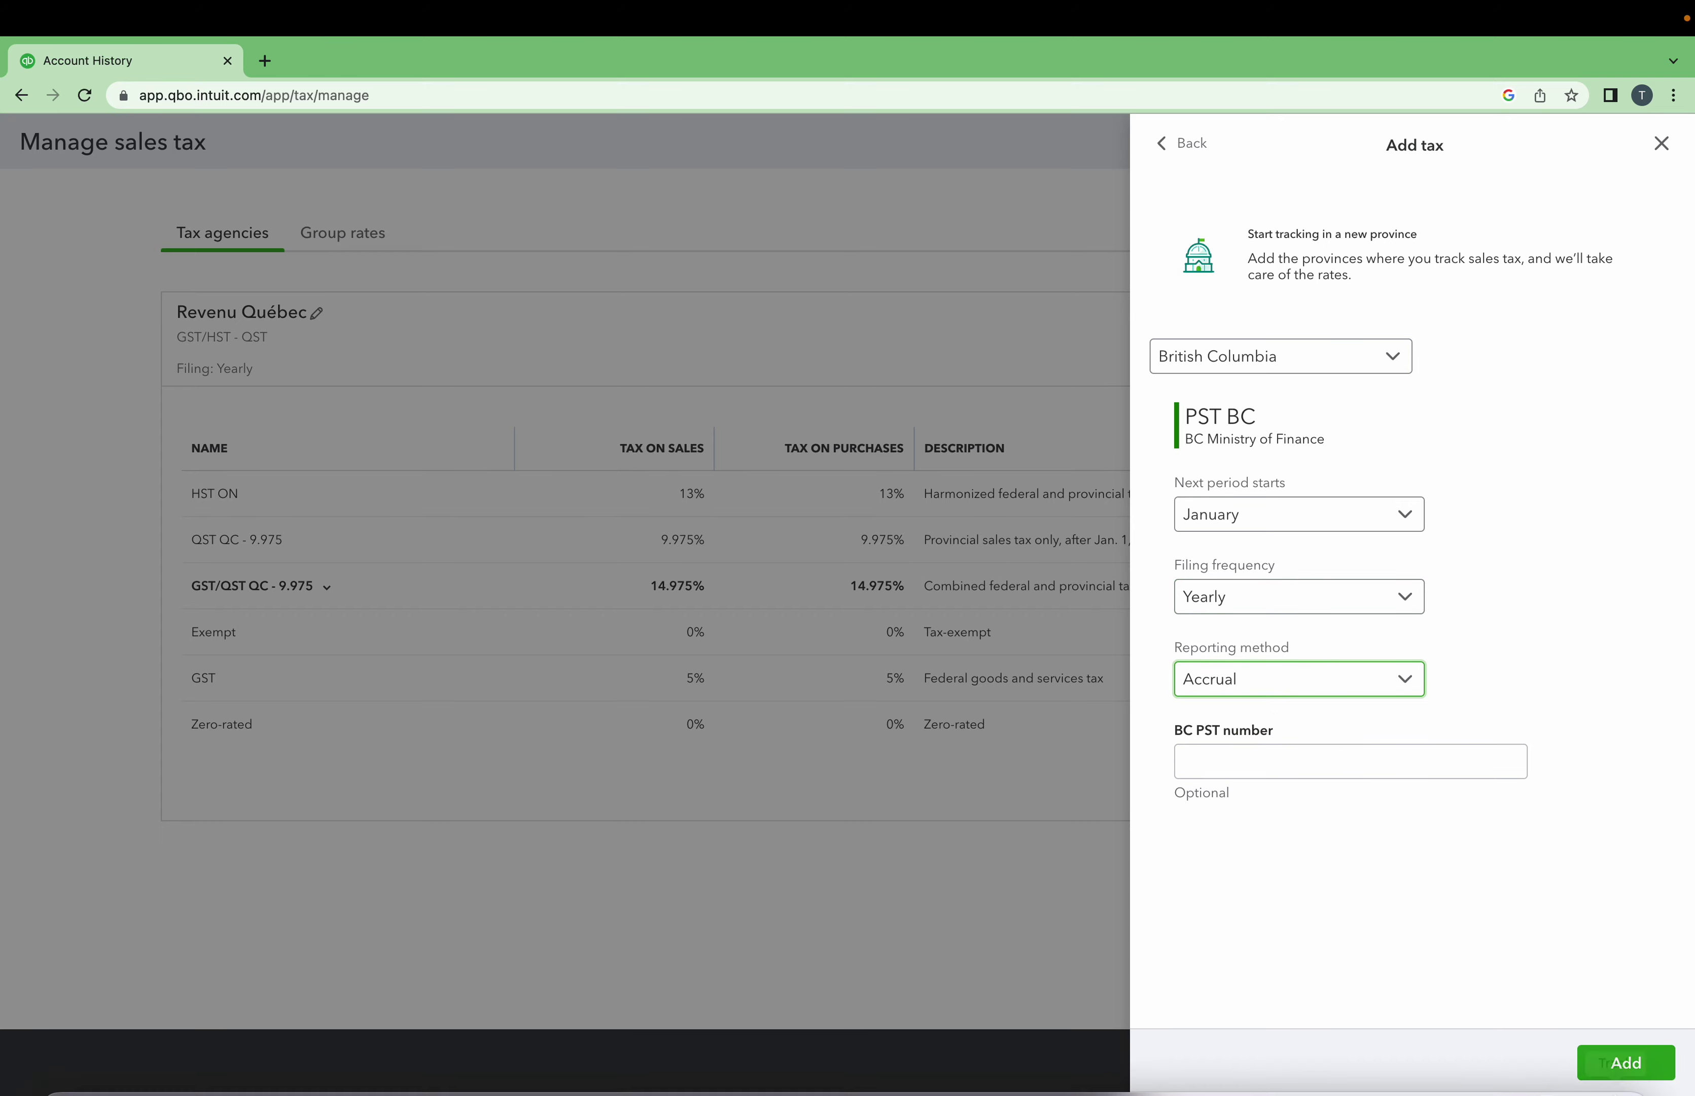
pyautogui.click(1661, 1067)
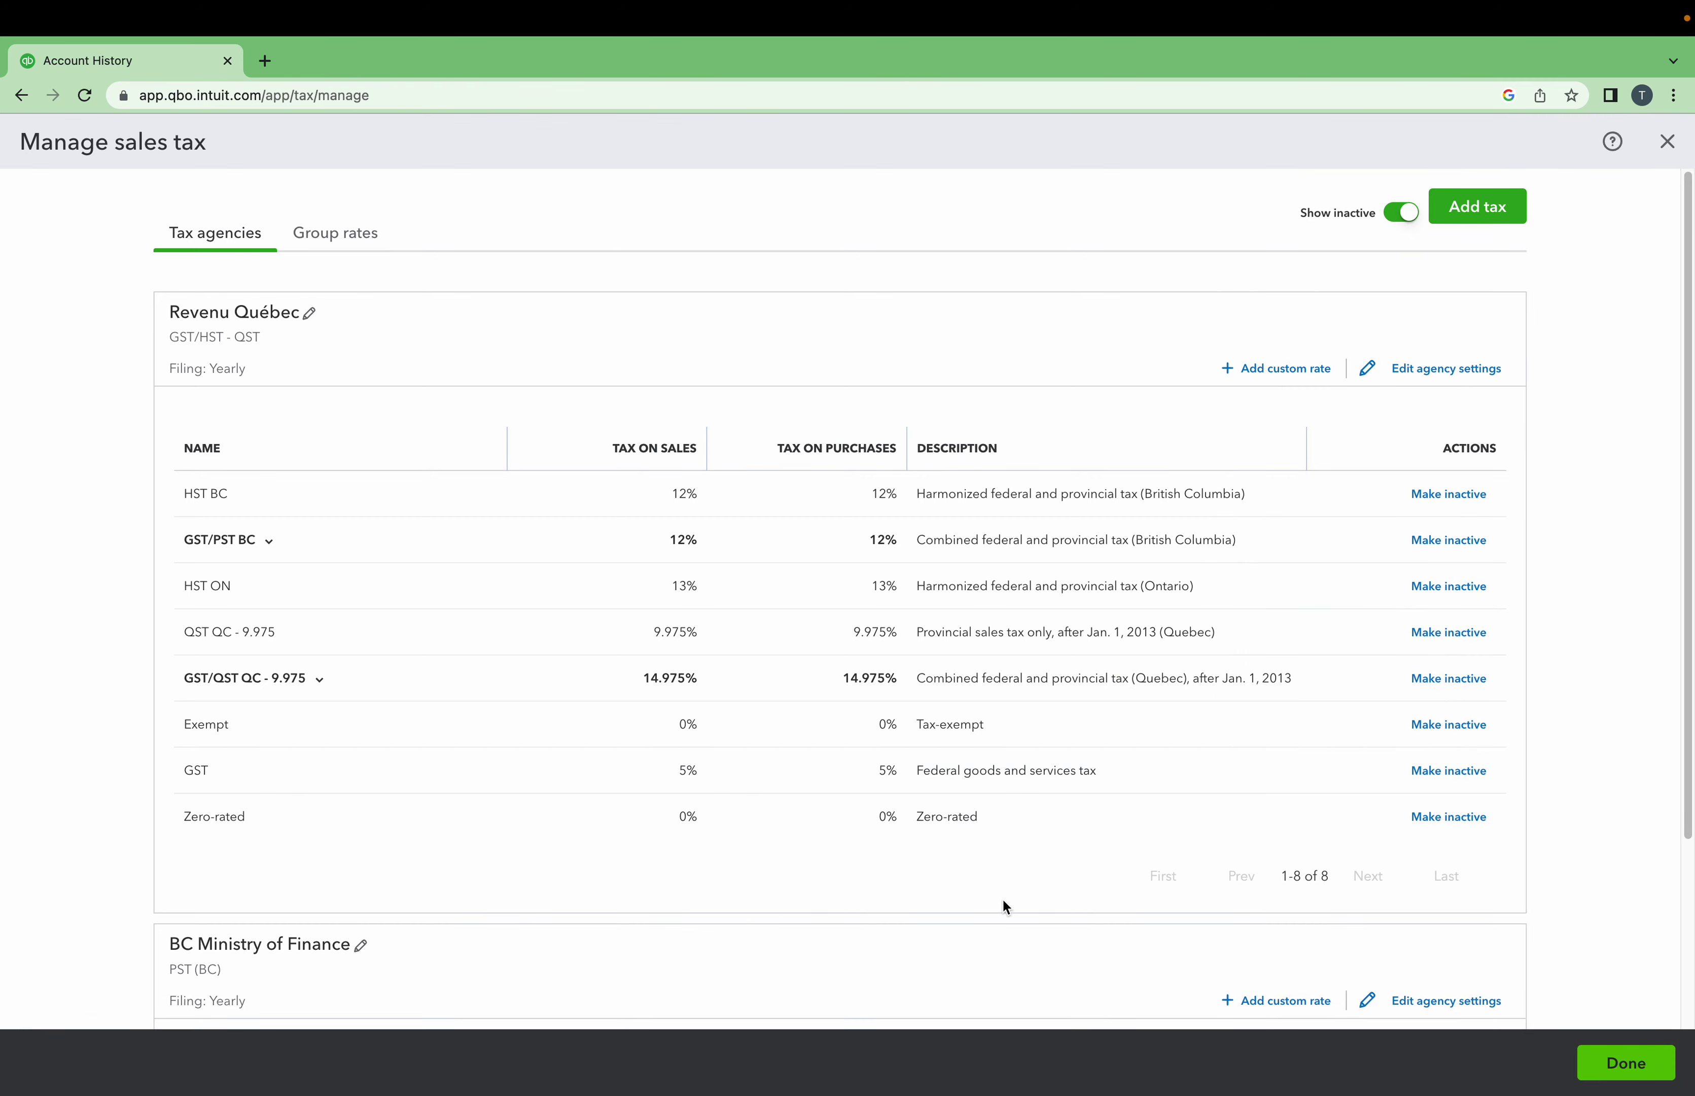
pyautogui.scroll(-3, 956, 909)
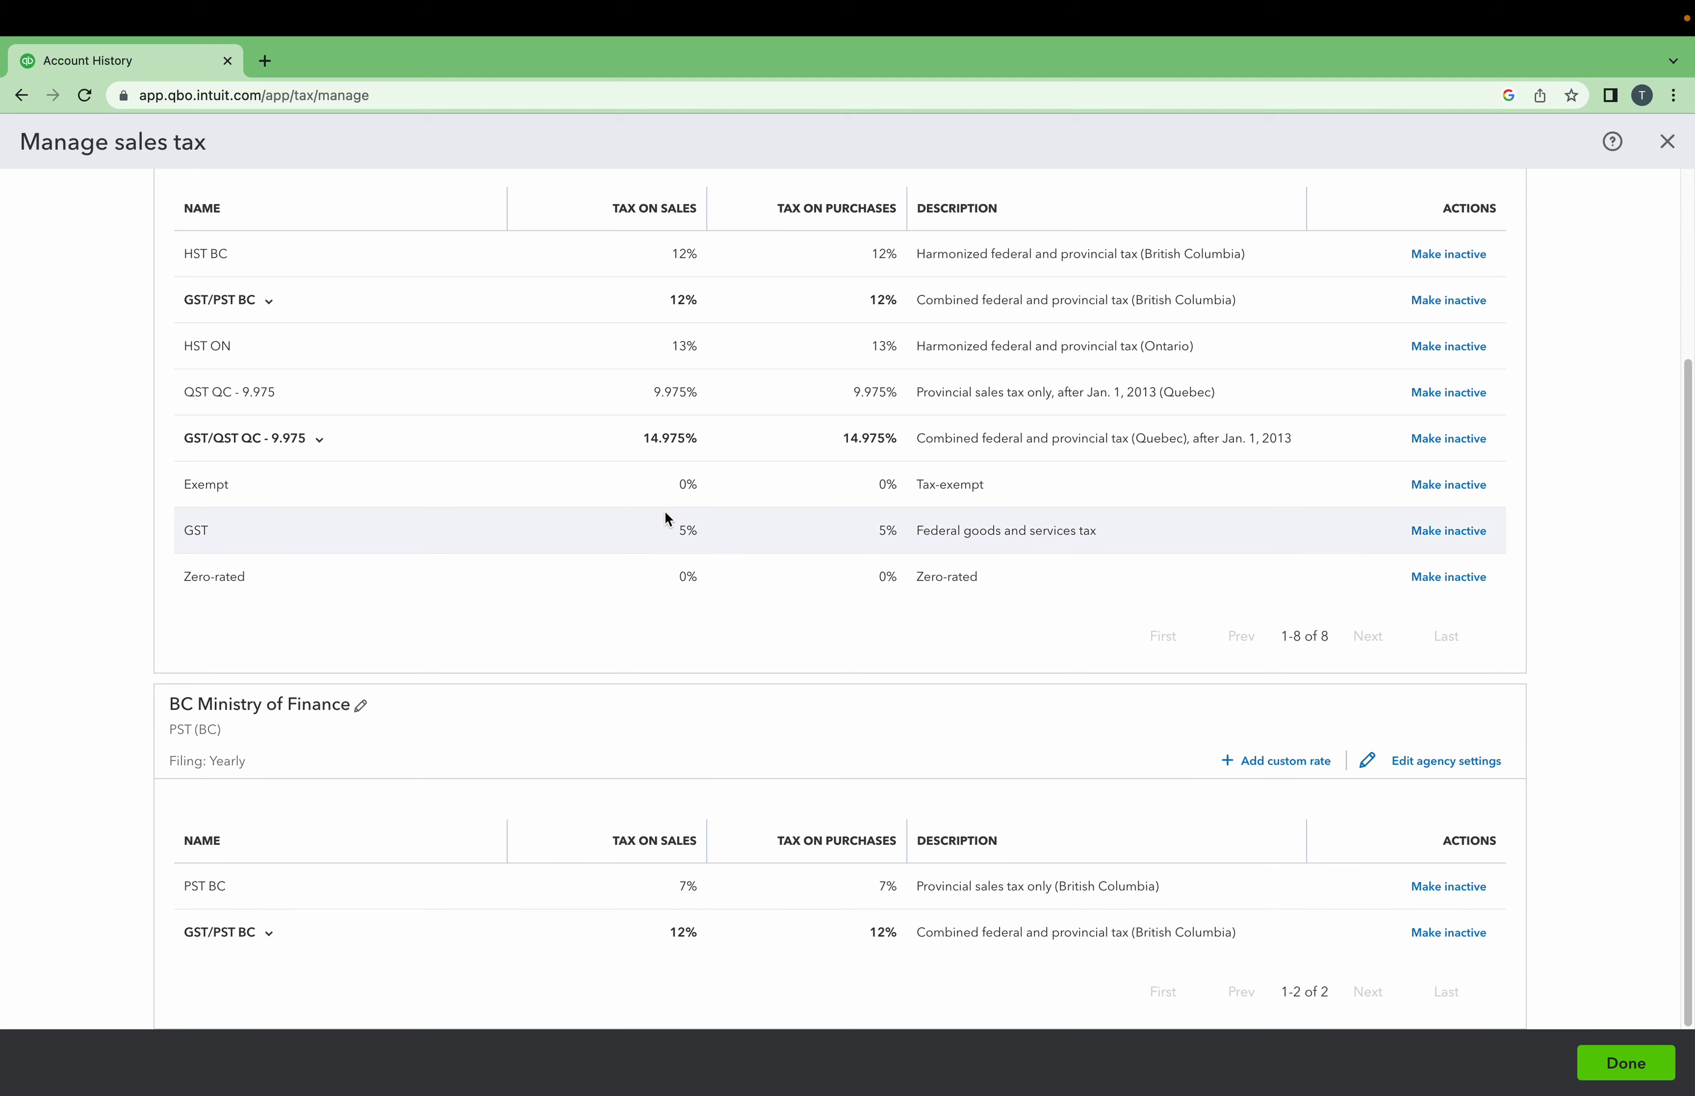
pyautogui.scroll(2, 664, 510)
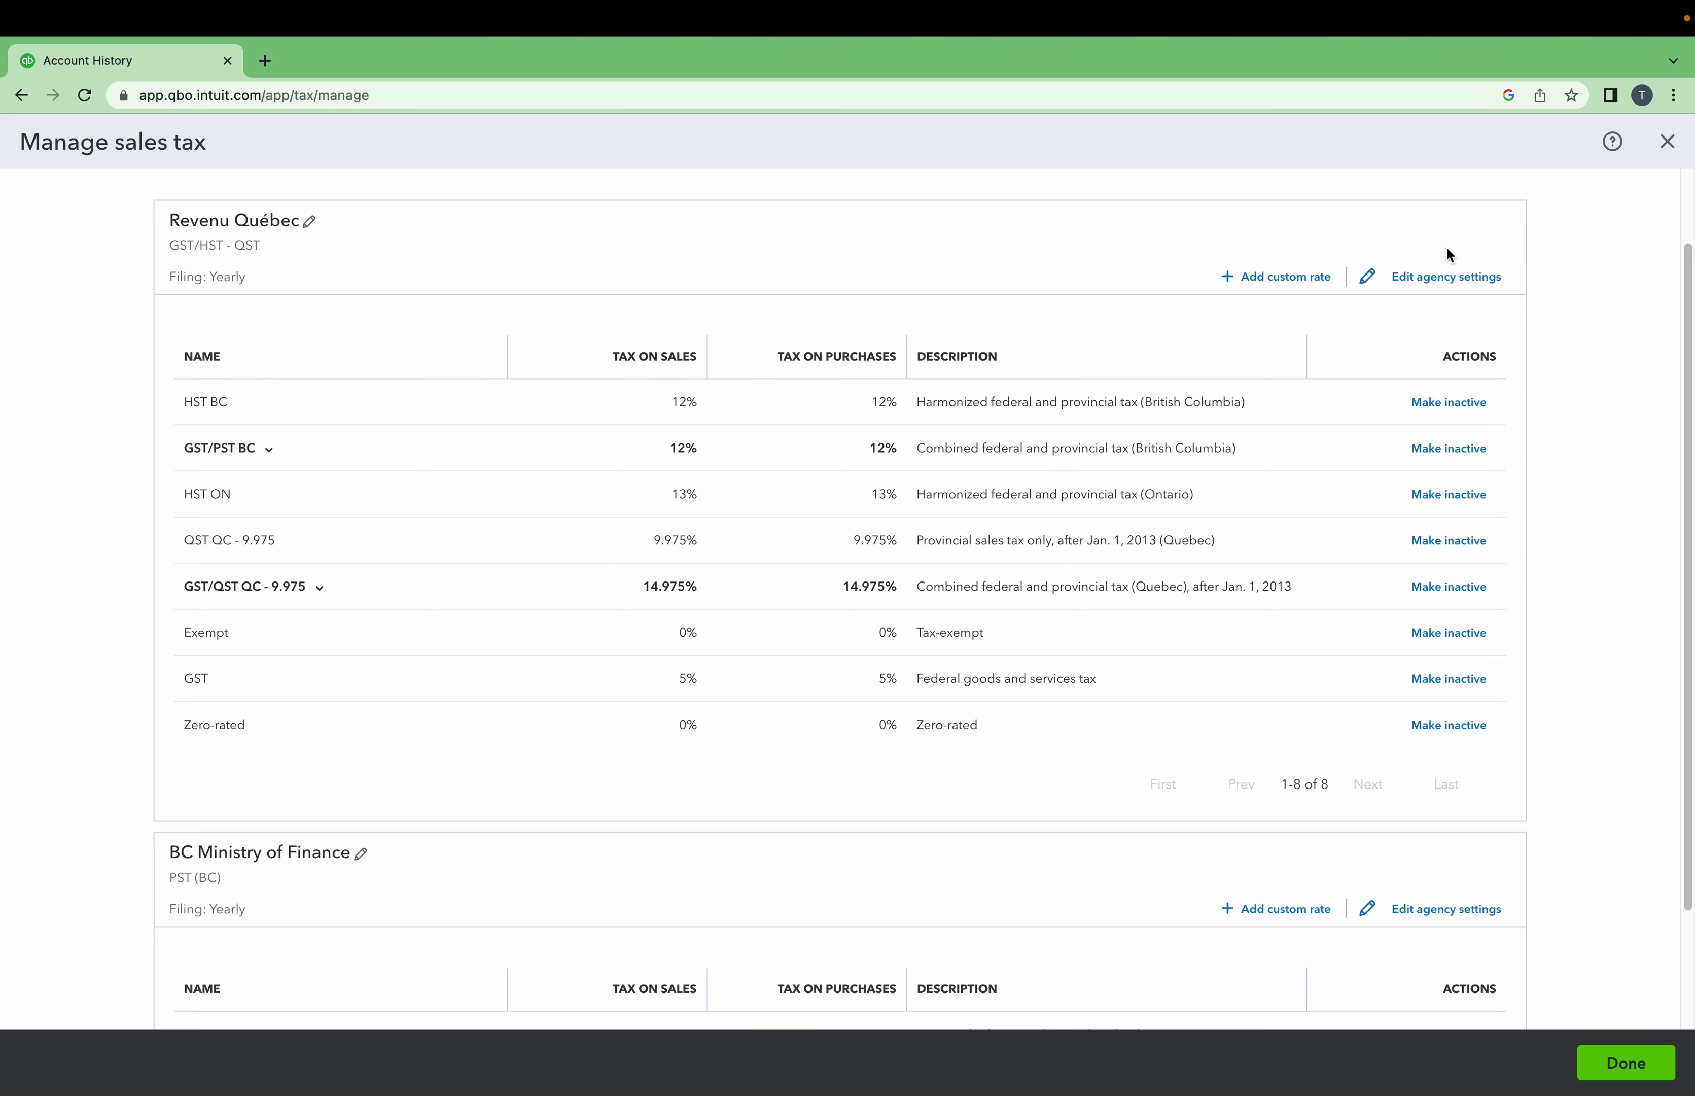
pyautogui.click(1667, 143)
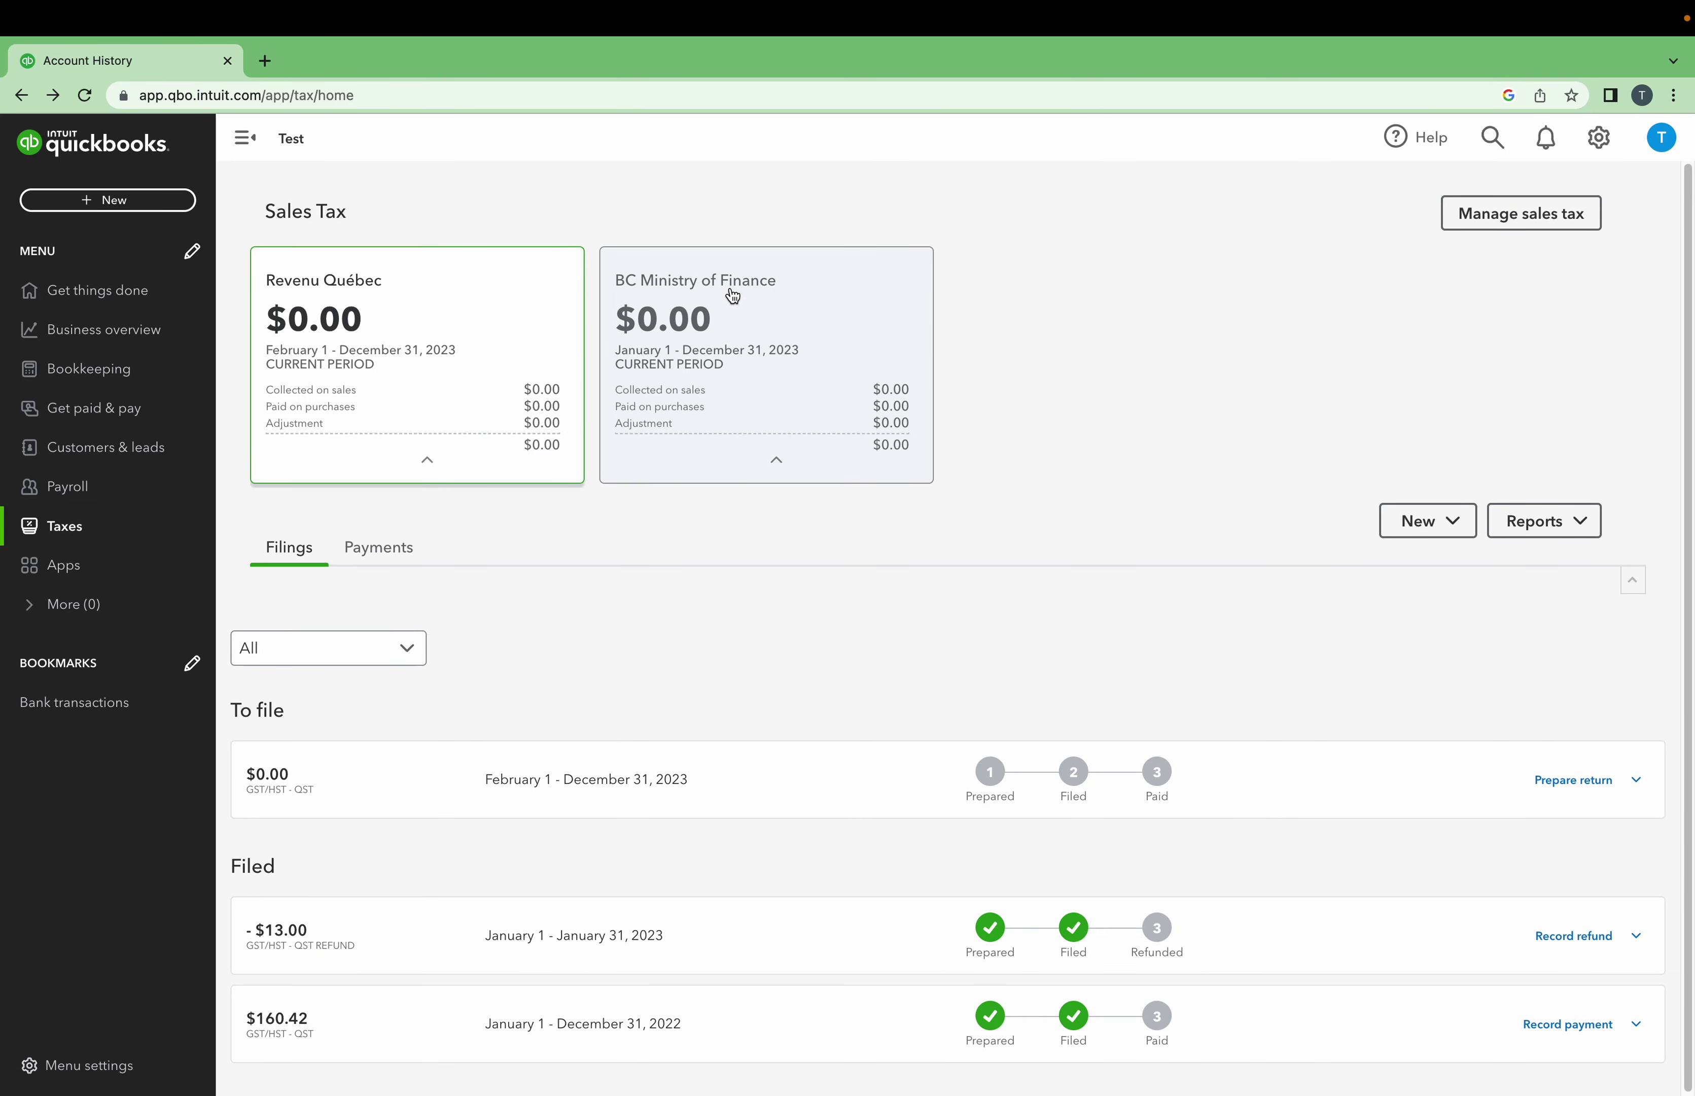
# Start adding tax tracking for another province and choose Saskatchewan.
pyautogui.click(1519, 223)
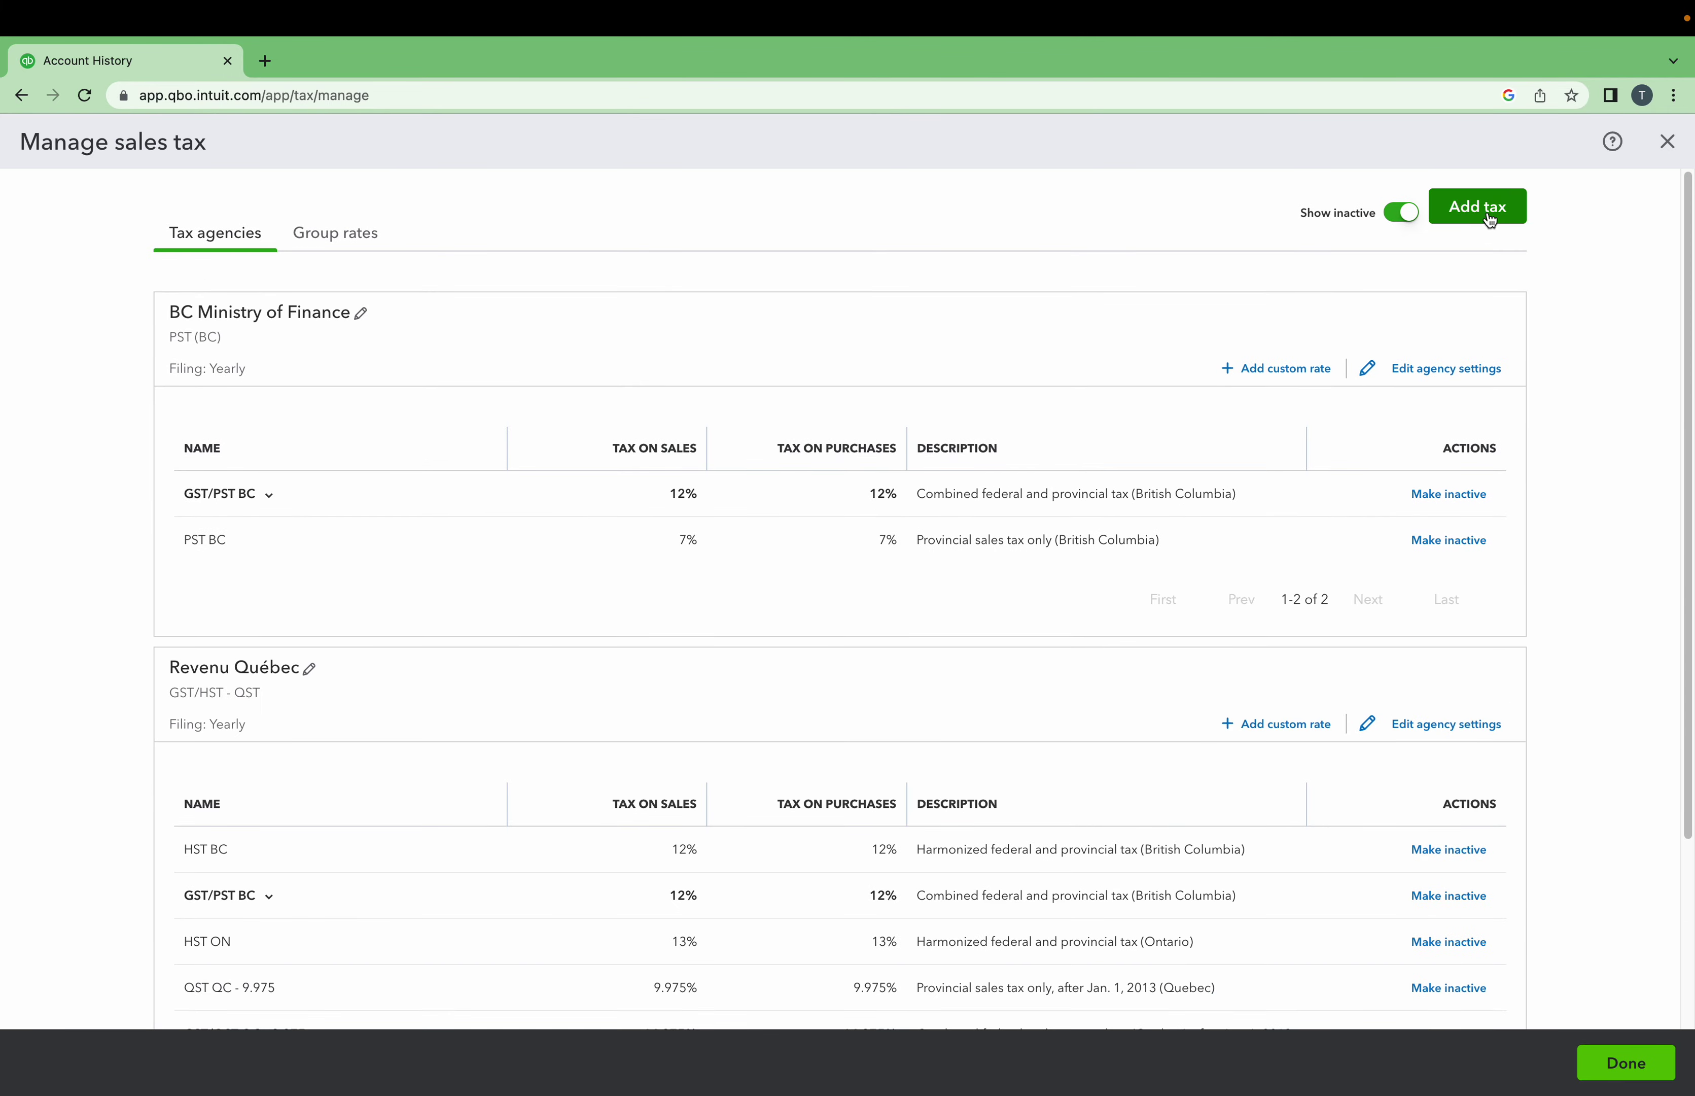
pyautogui.click(1496, 208)
pyautogui.click(1642, 226)
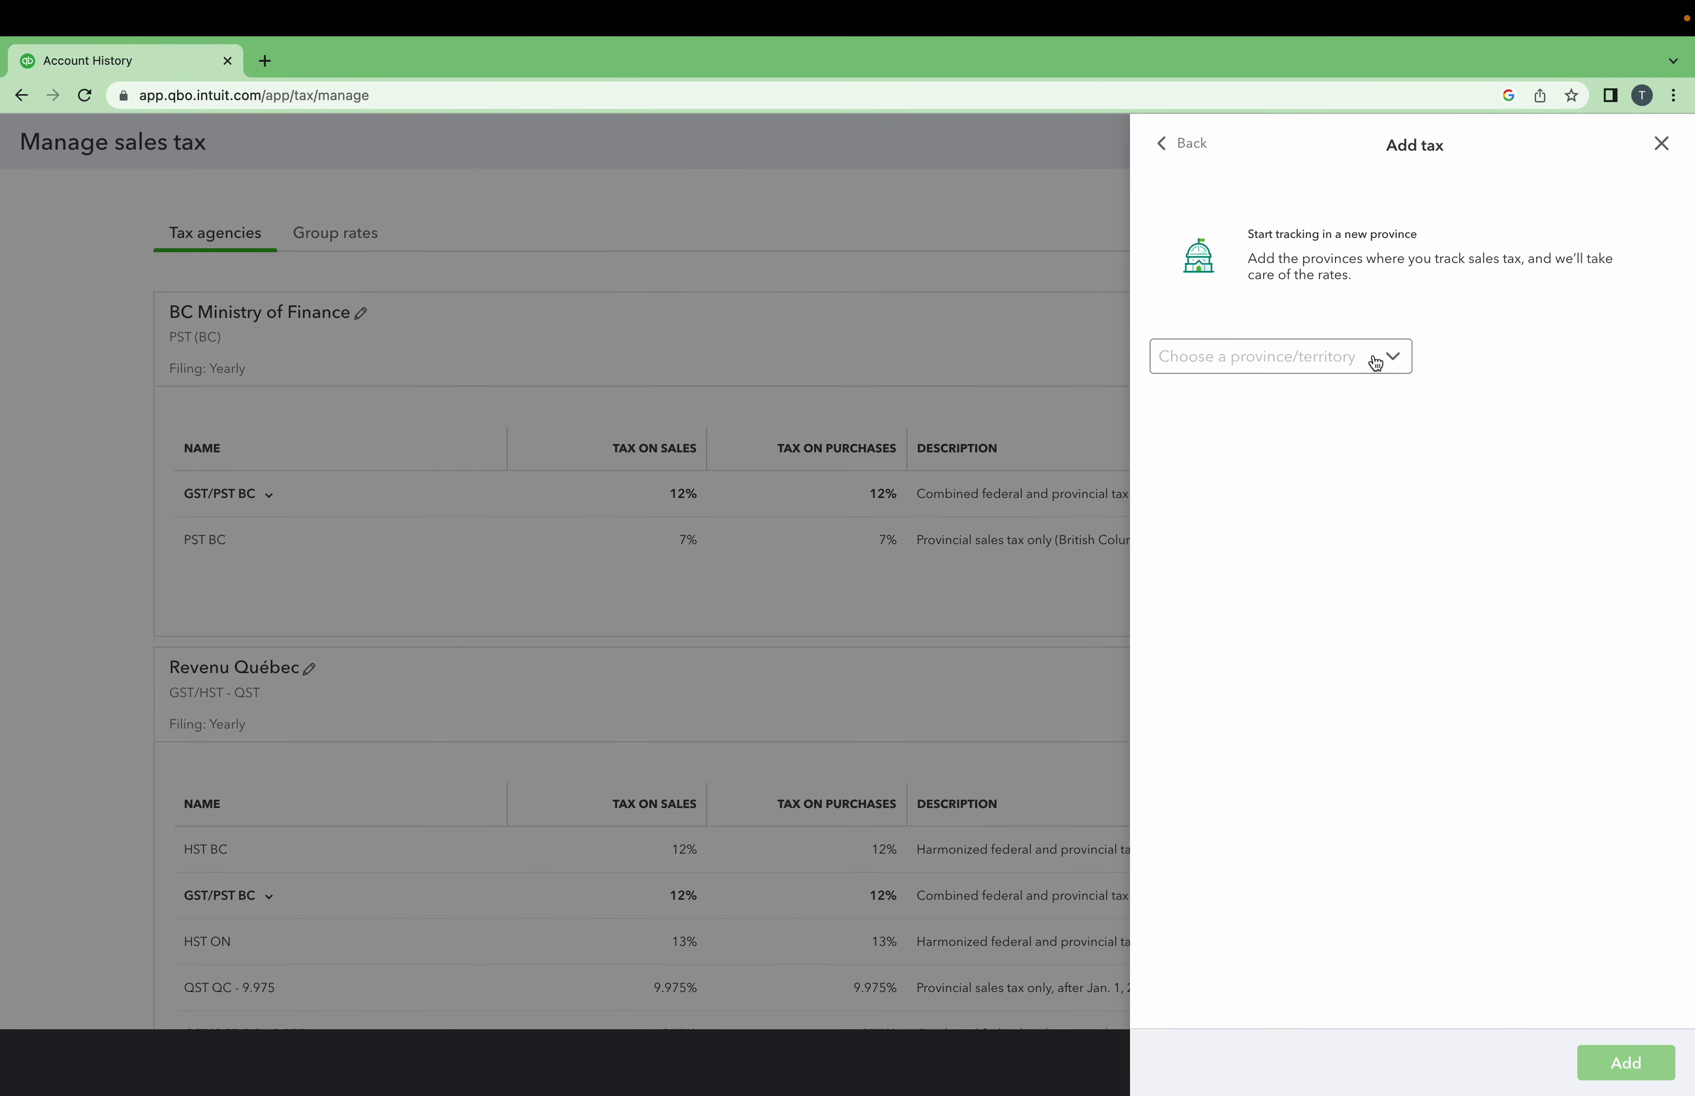
pyautogui.click(1279, 360)
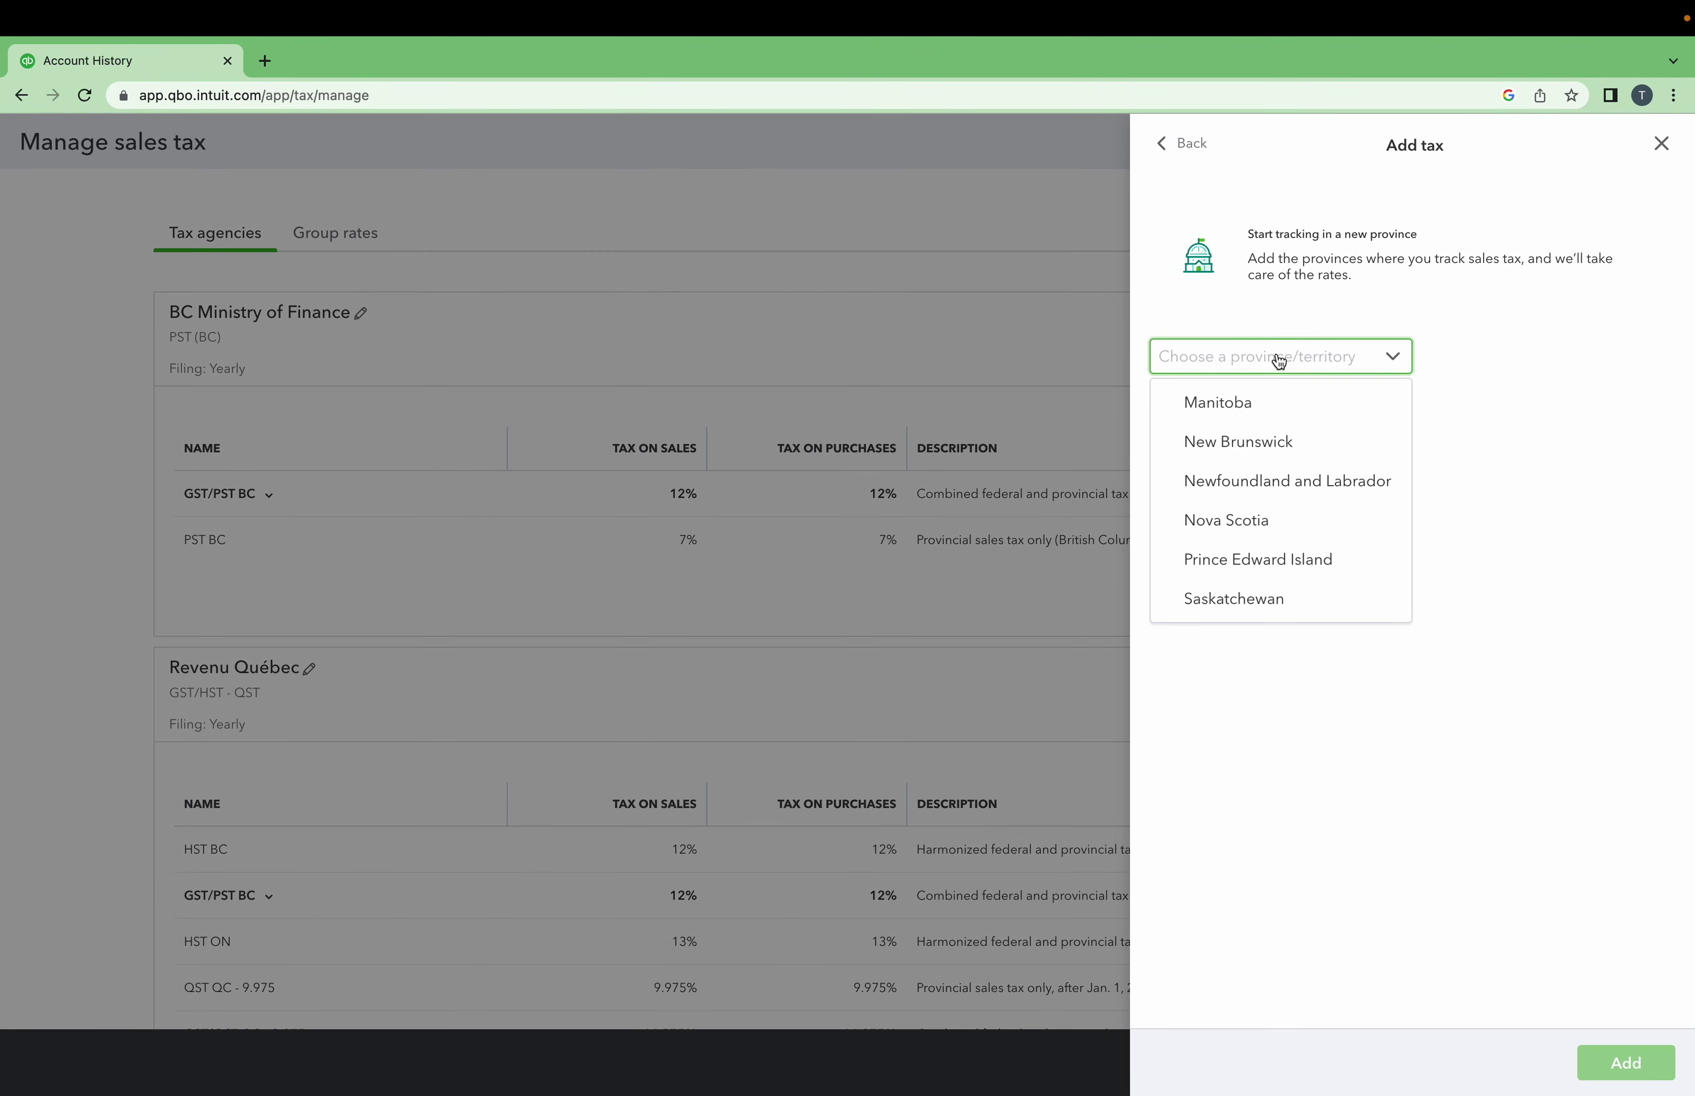
pyautogui.click(1279, 599)
# Add PST SK with the next period starting in January, yearly filing and the accrual reporting method.
pyautogui.click(1298, 513)
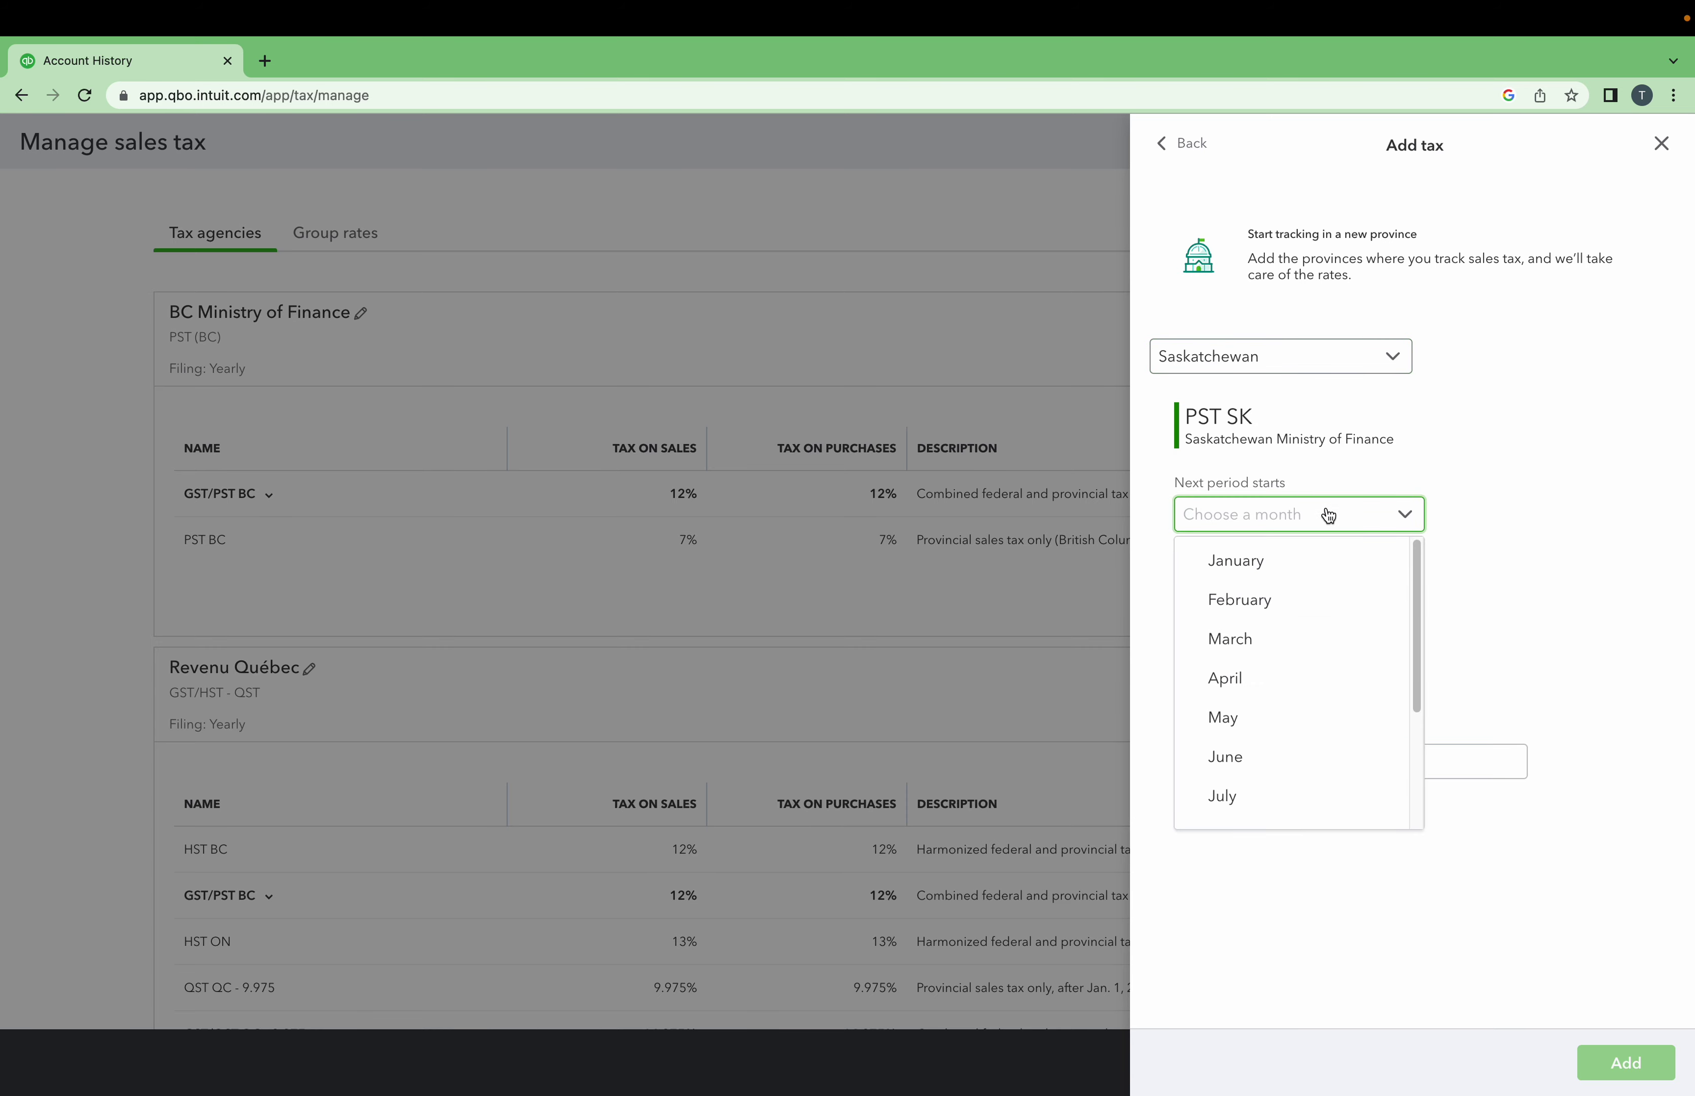
pyautogui.click(1305, 560)
pyautogui.click(1301, 602)
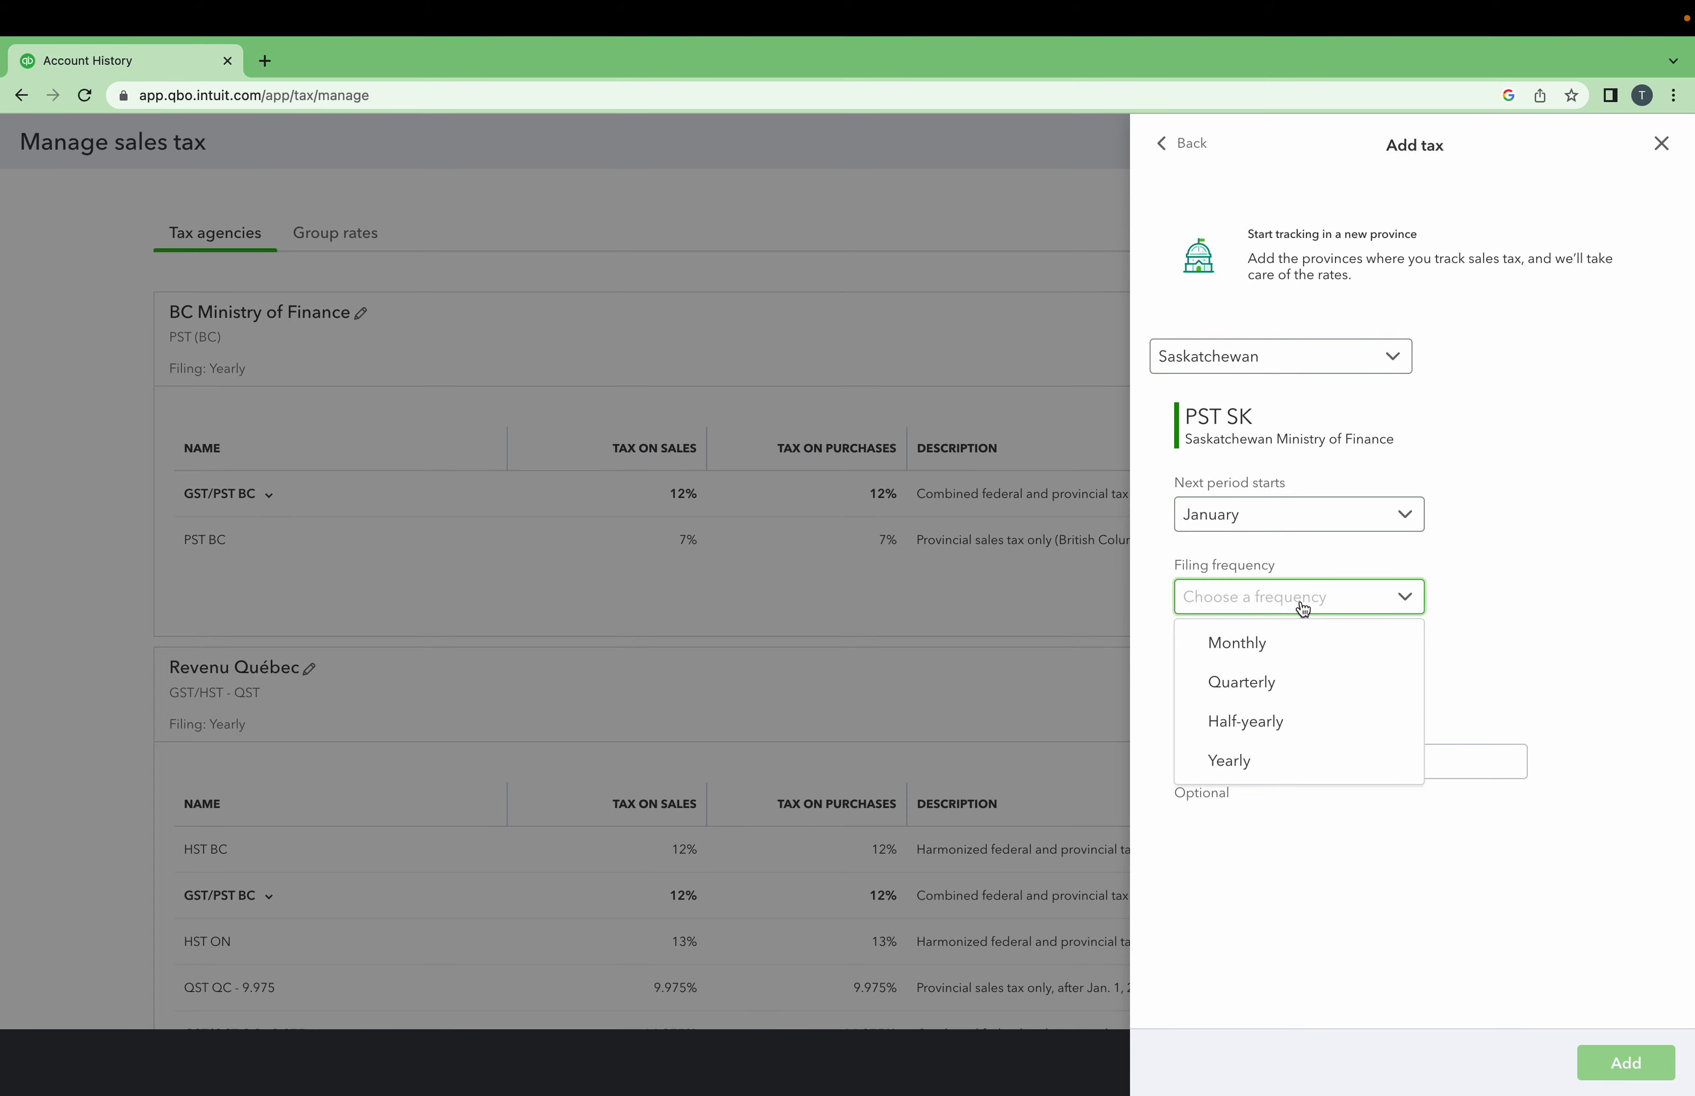
pyautogui.click(1297, 762)
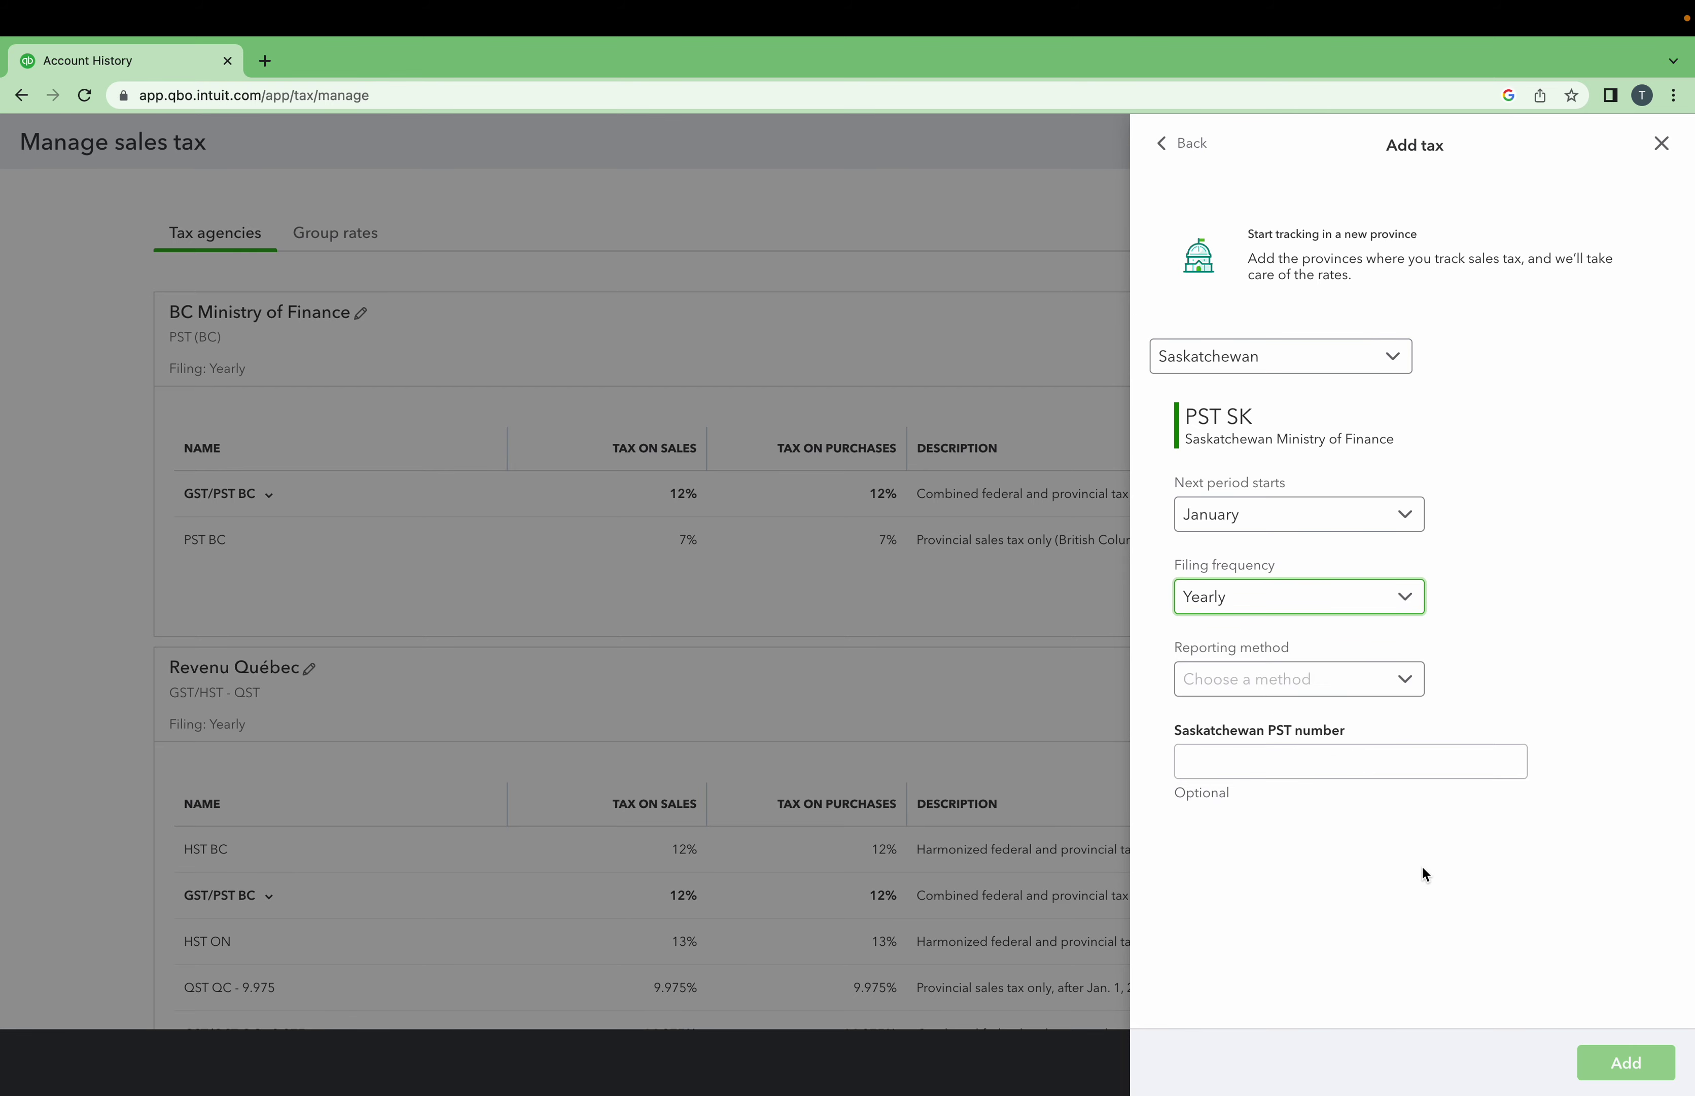
pyautogui.click(1397, 679)
pyautogui.click(1364, 720)
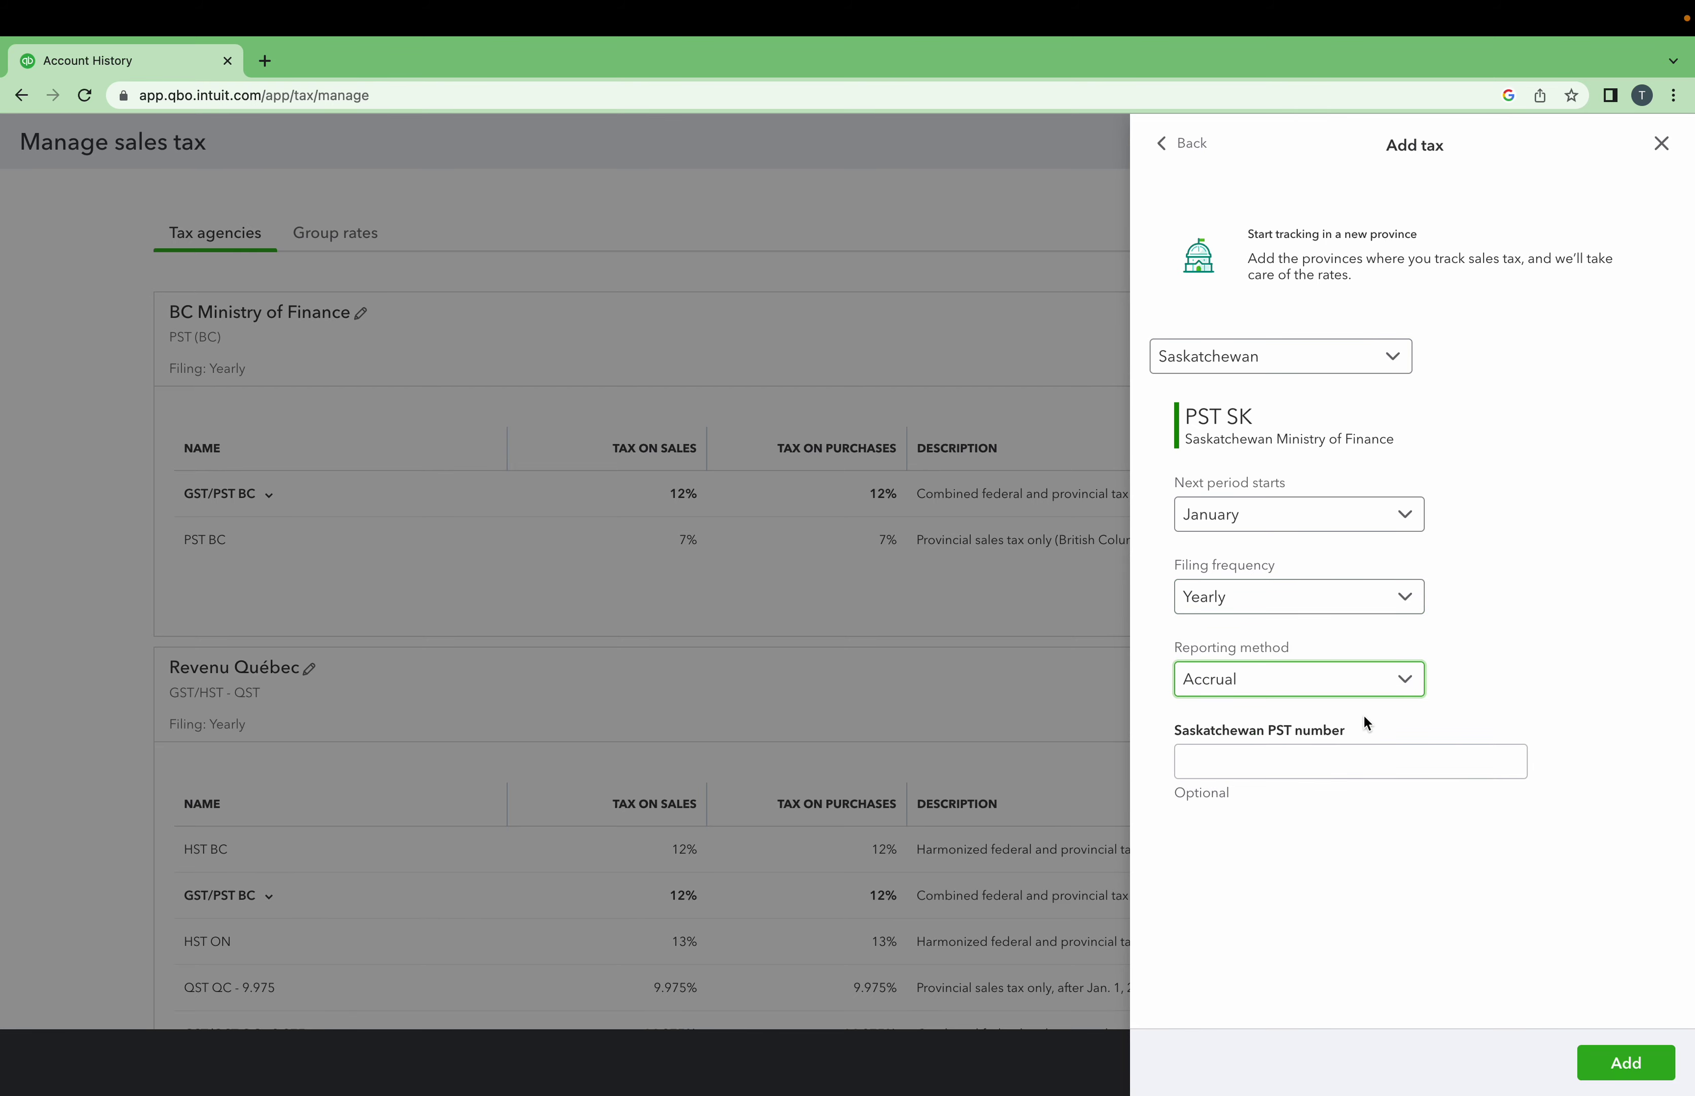
pyautogui.click(1619, 1071)
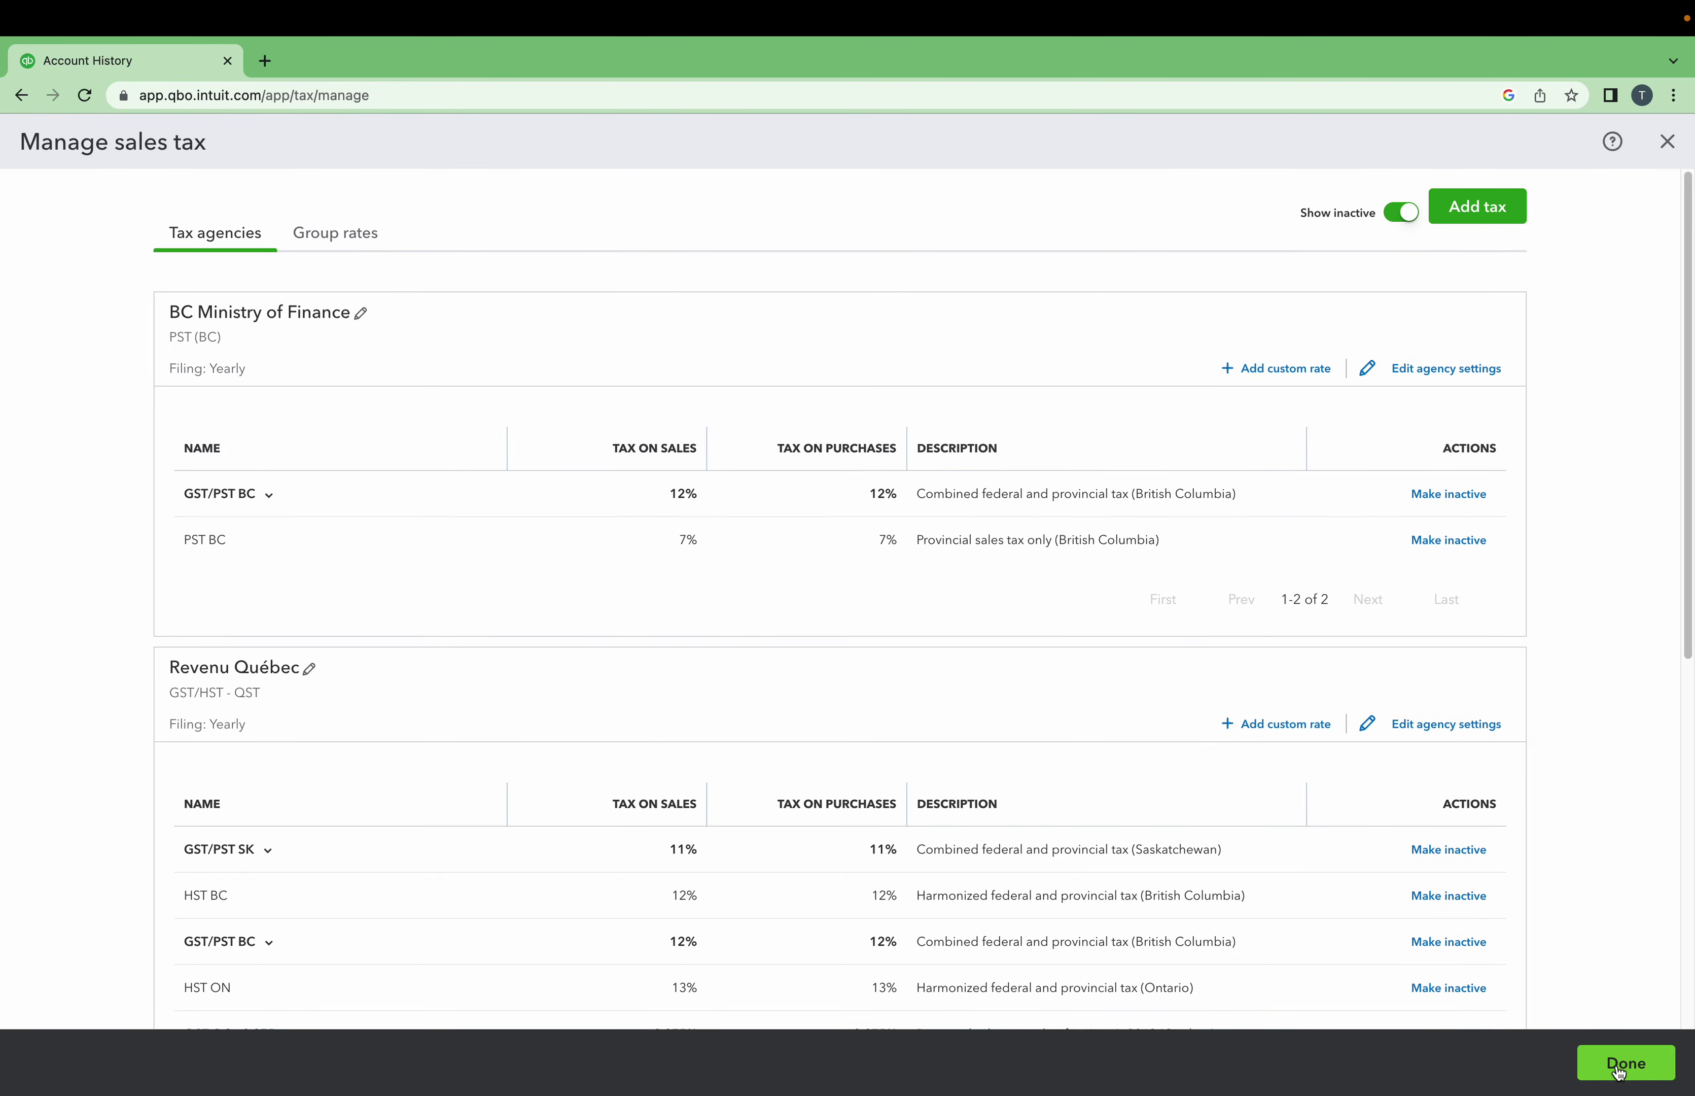
# Review the listed agencies' tax rates and view the Saskatchewan Ministry of Finance filings in the sales tax overview.
pyautogui.scroll(-5, 1432, 706)
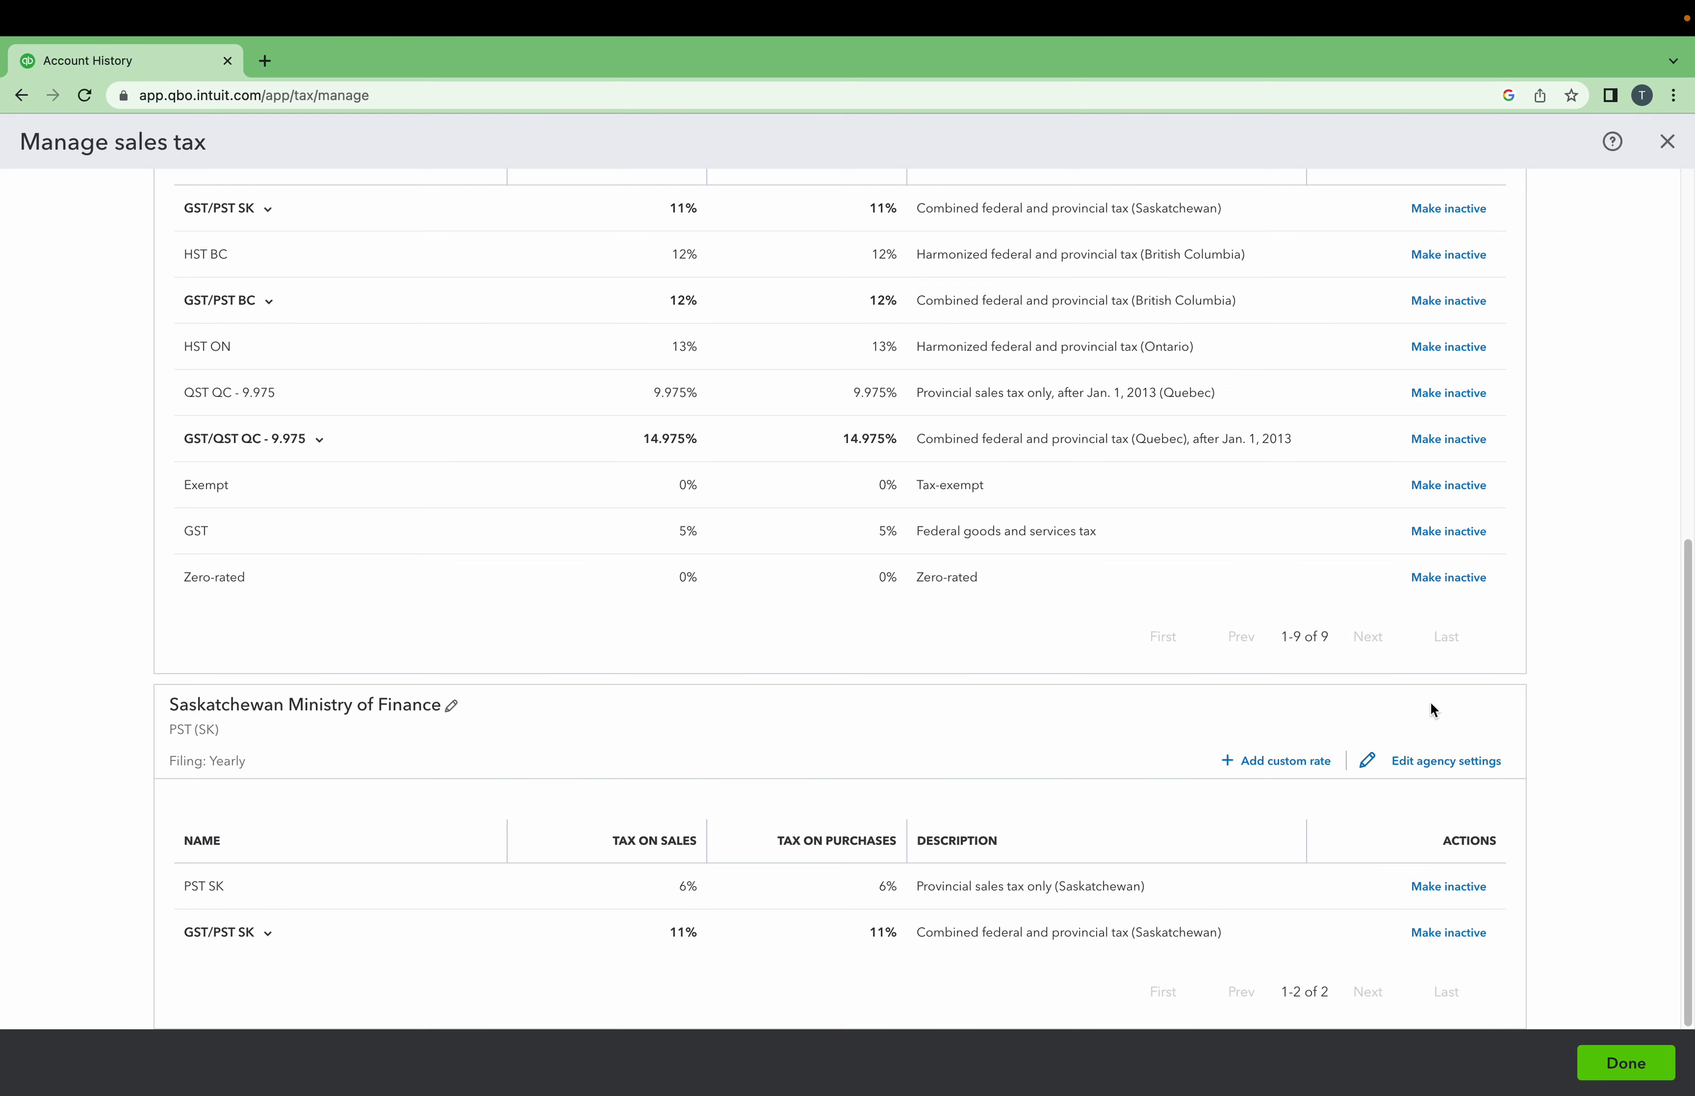
pyautogui.scroll(5, 1431, 706)
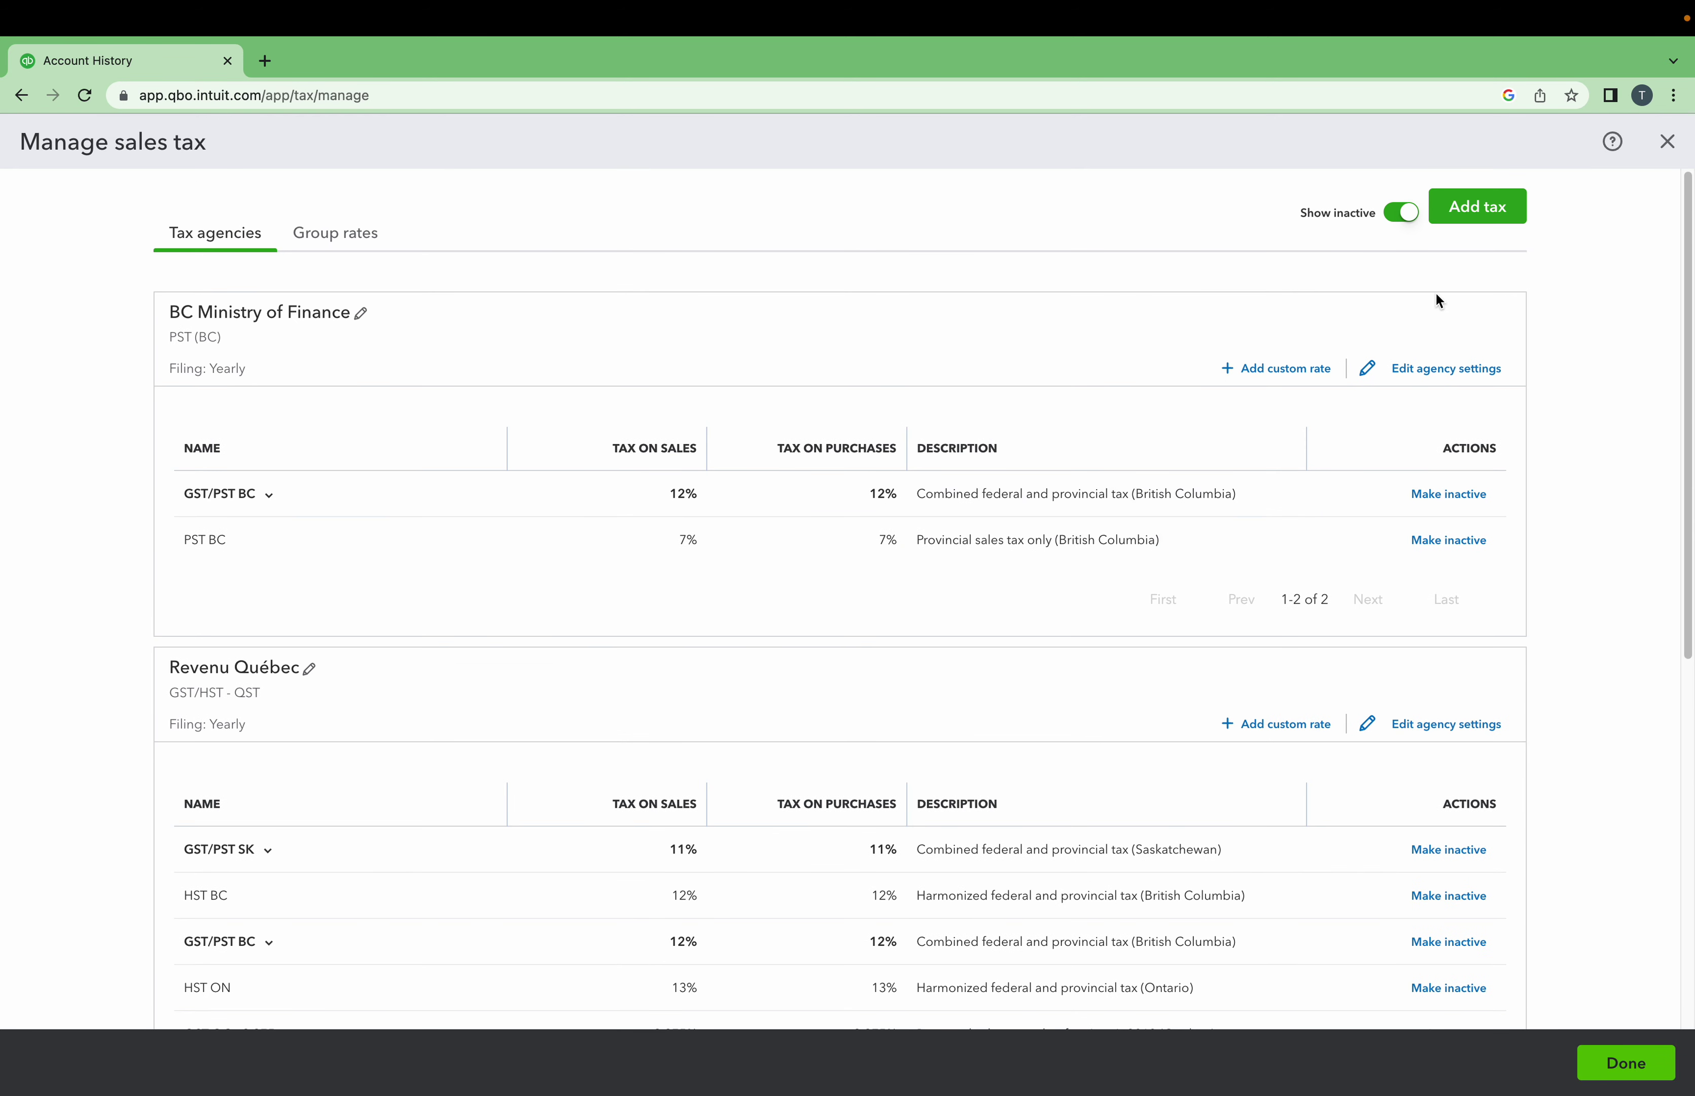
pyautogui.click(1668, 141)
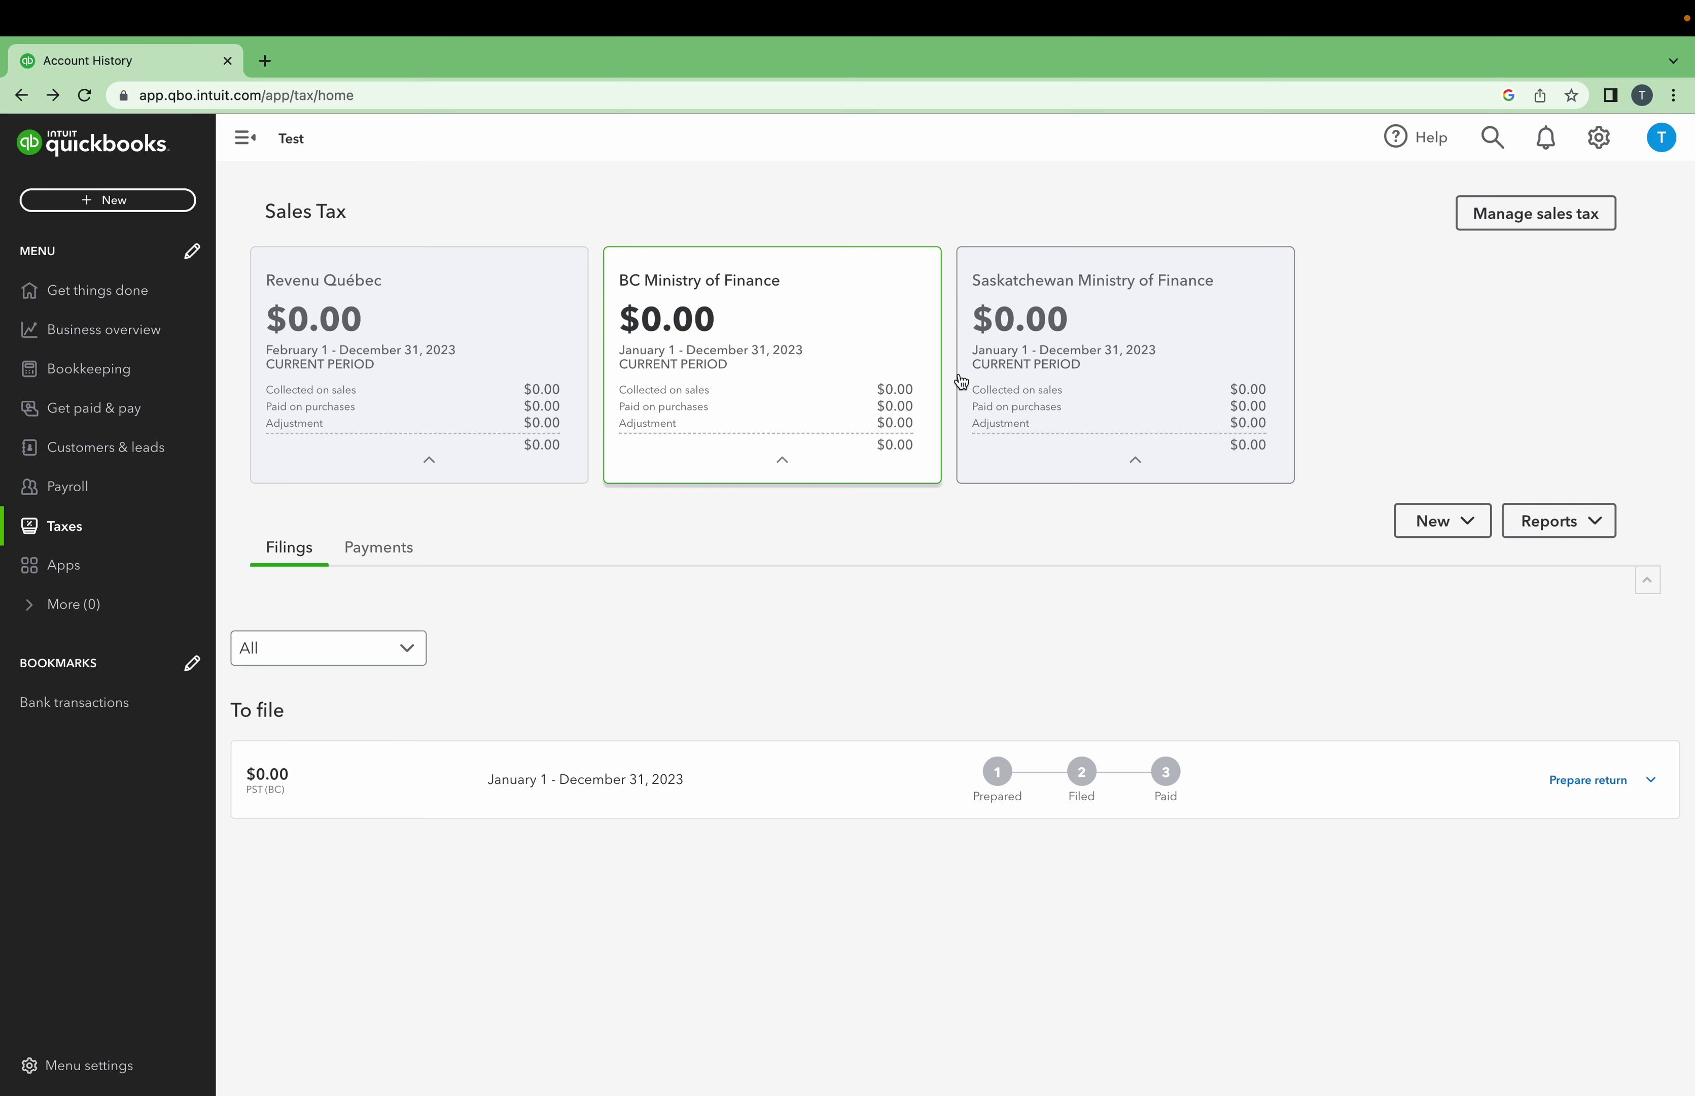
pyautogui.click(992, 402)
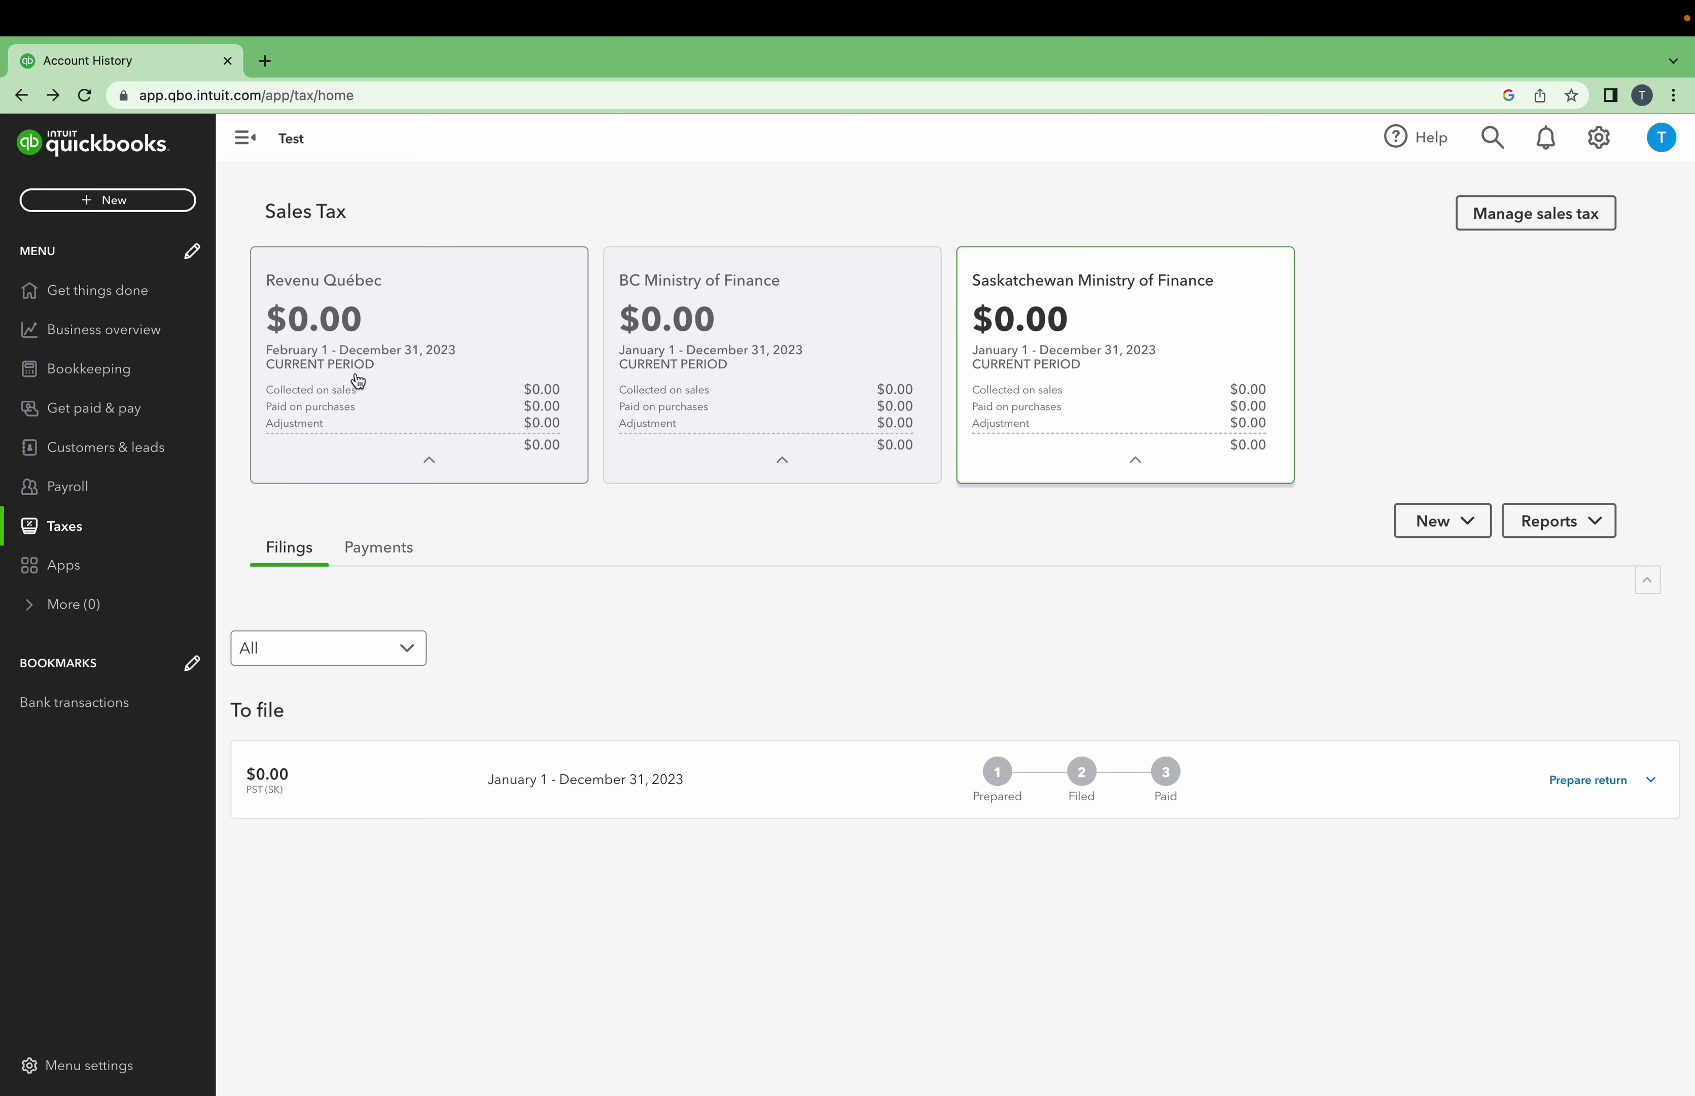
# View the Revenu Québec filings and examine the sales tax payable and suspense accounts in the chart of accounts.
pyautogui.click(352, 354)
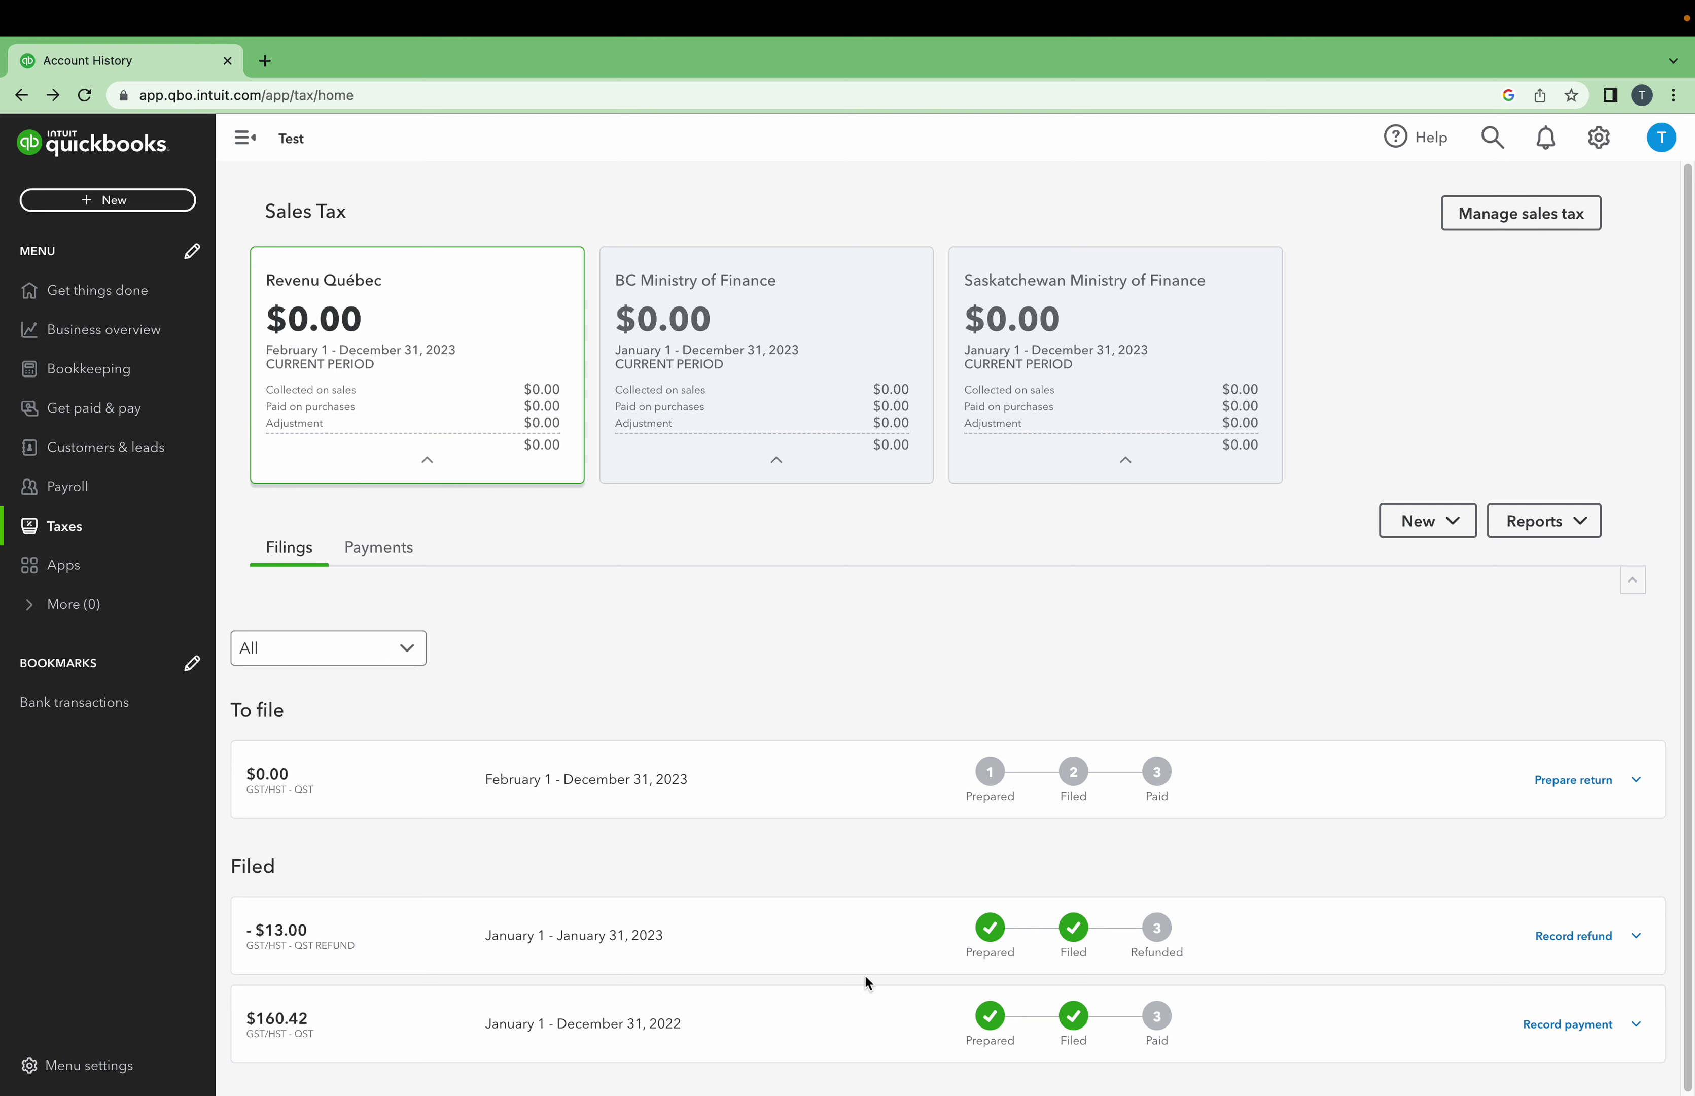
pyautogui.click(121, 382)
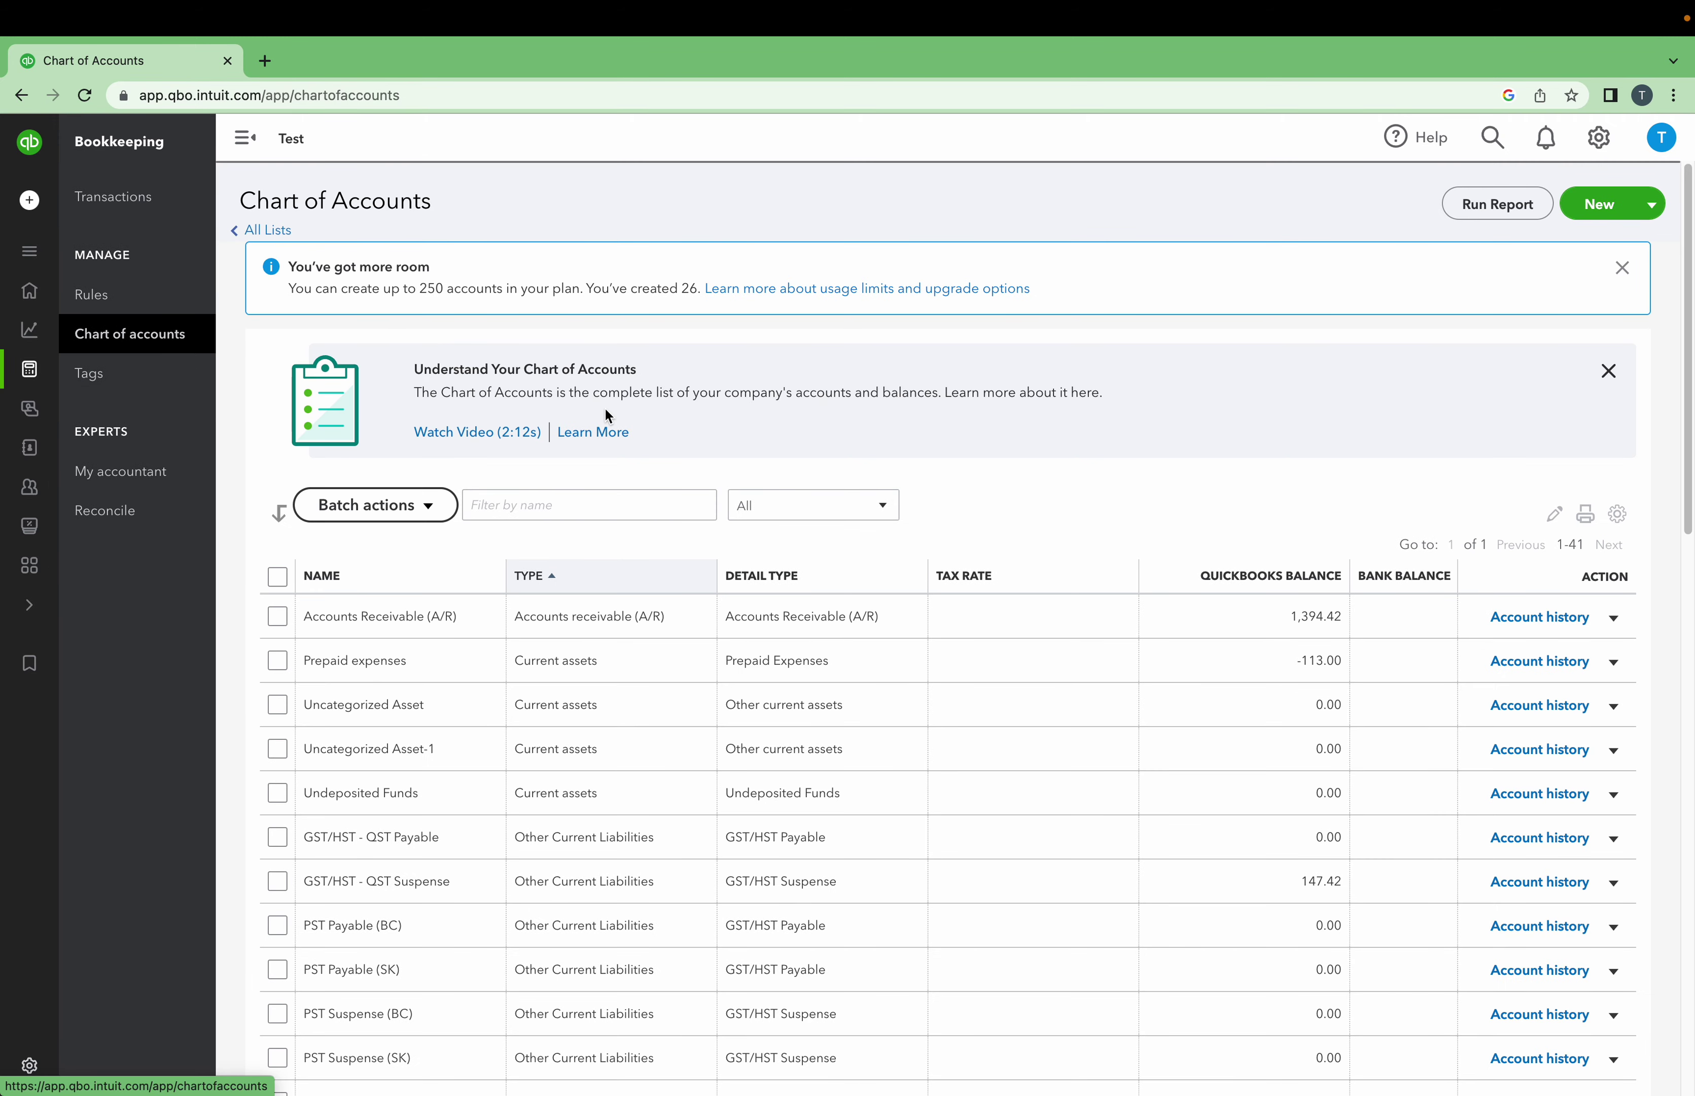
pyautogui.click(581, 501)
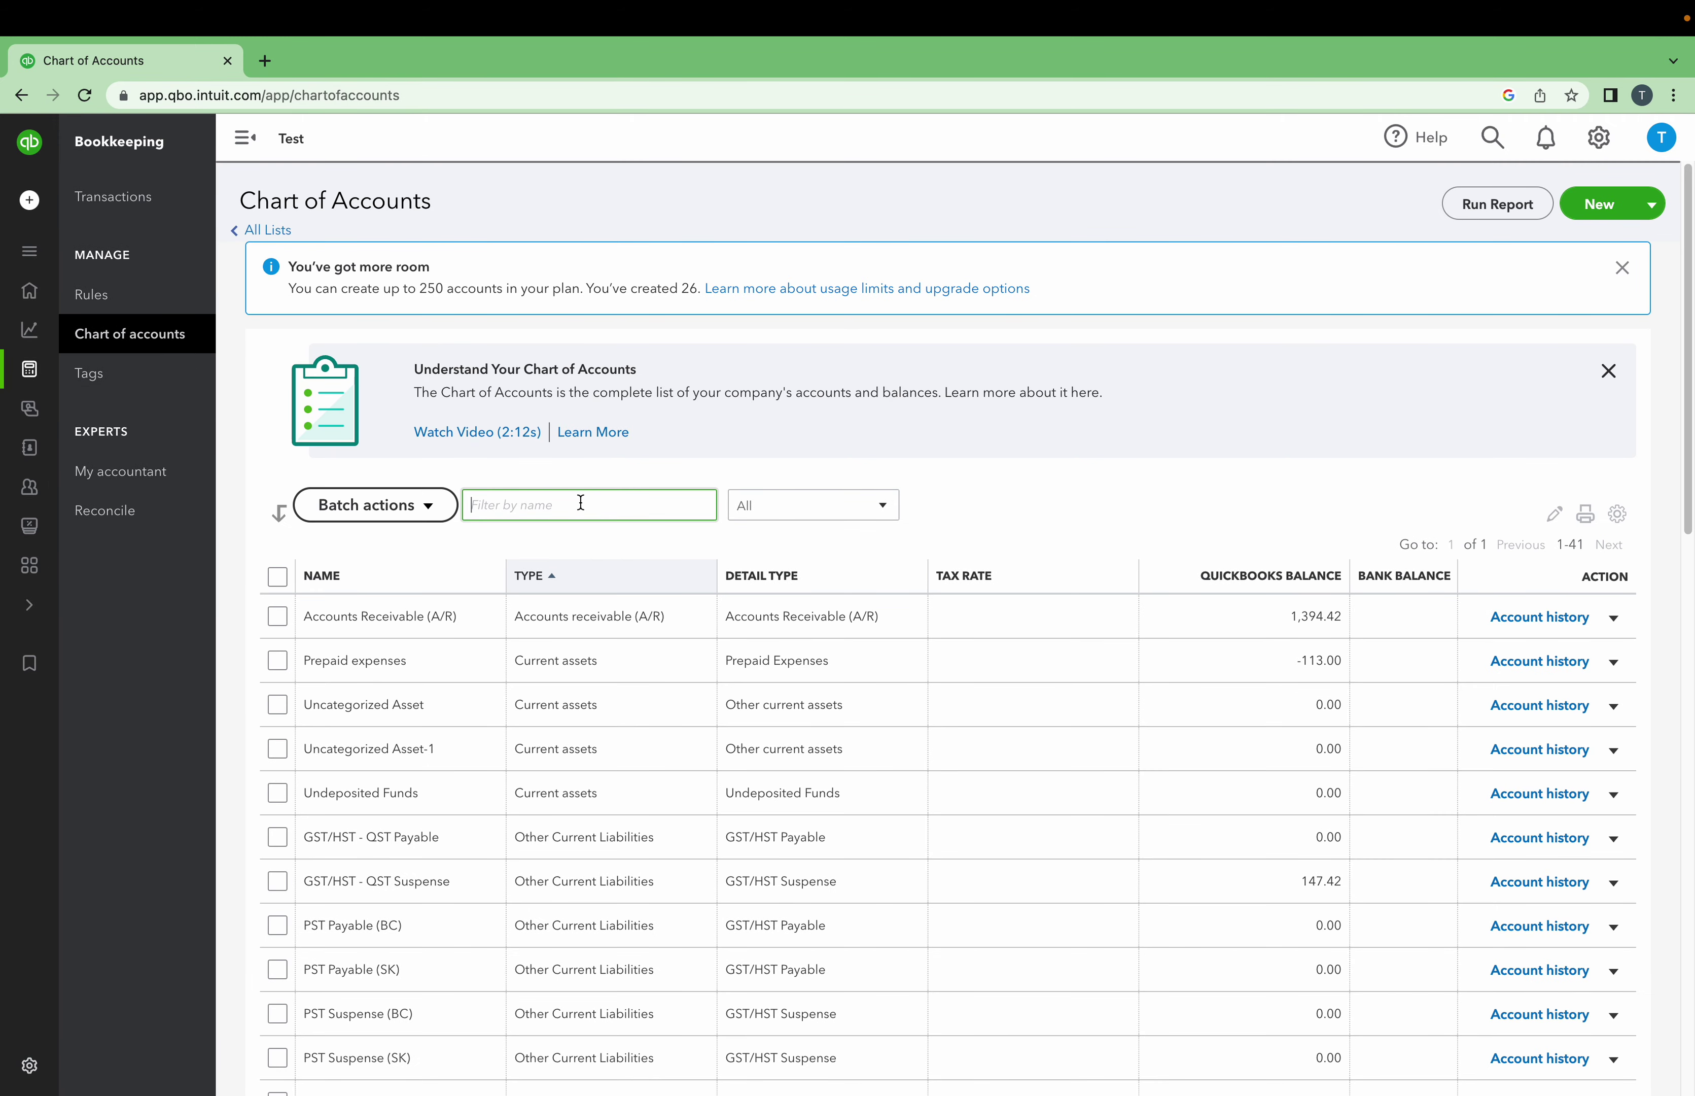
pyautogui.write('g')
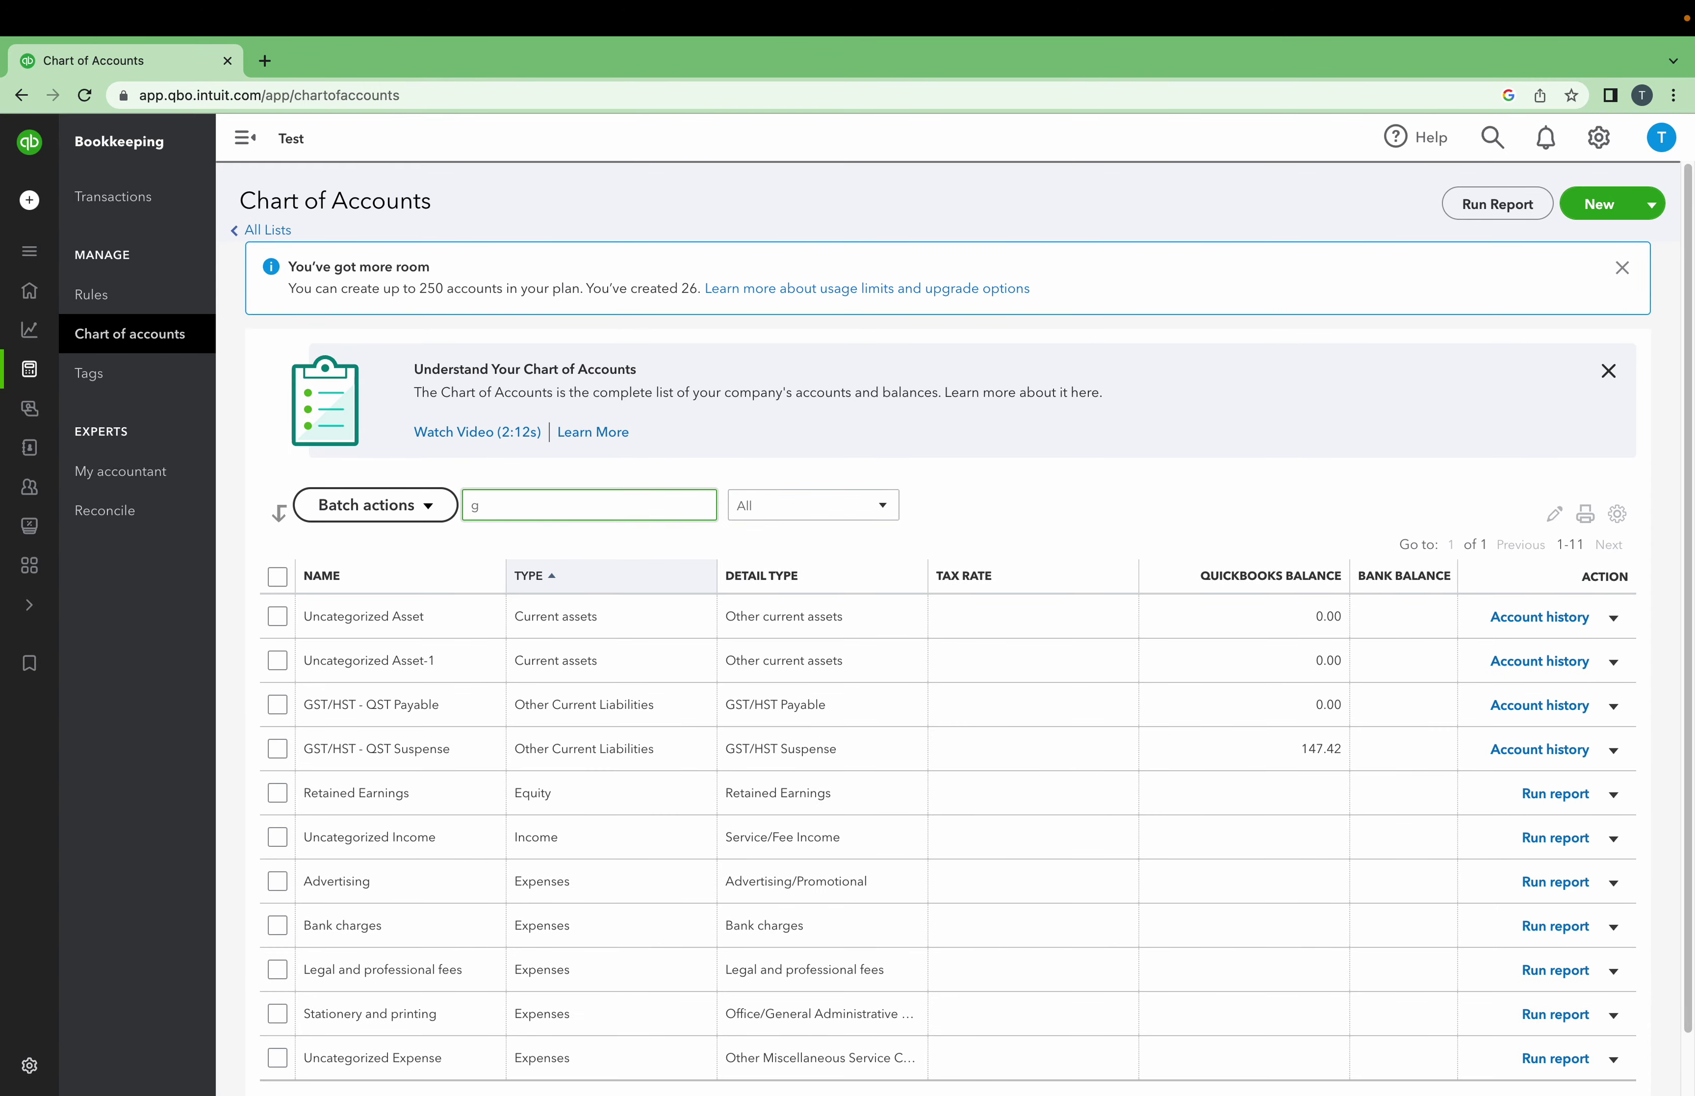
pyautogui.press('BackSpace')
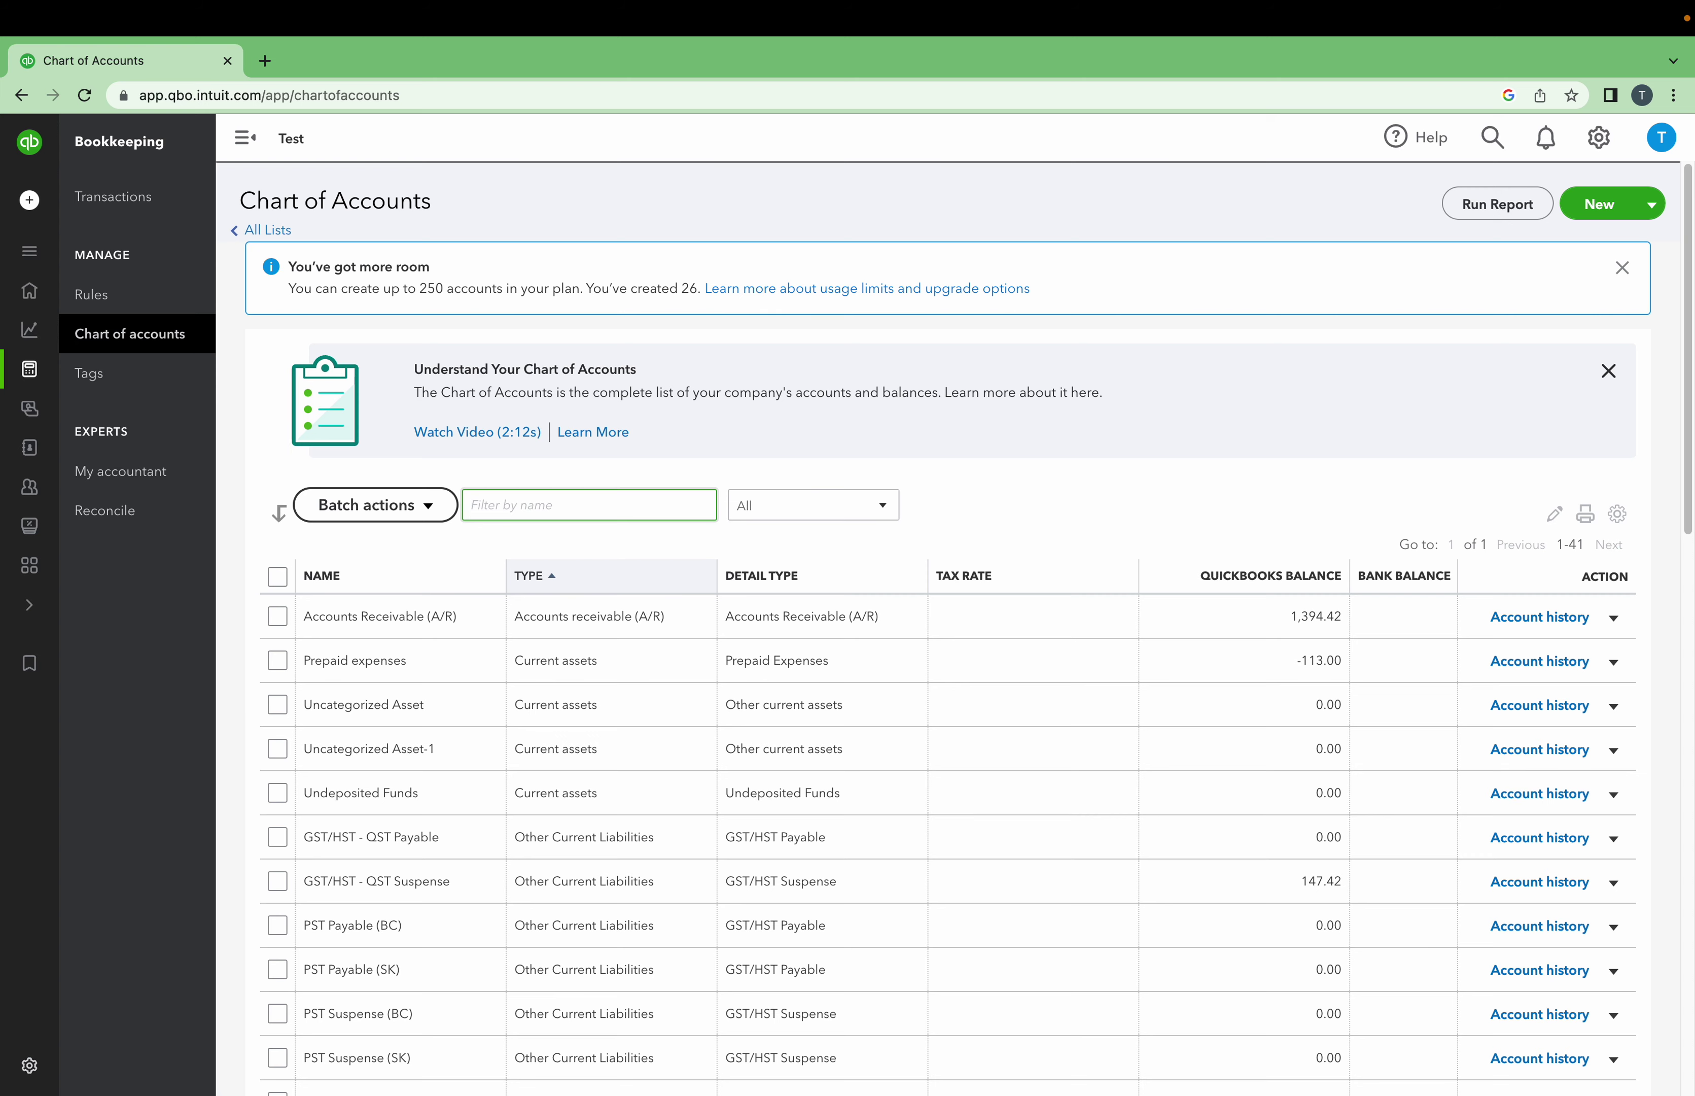
pyautogui.scroll(-4, 576, 731)
pyautogui.scroll(-2, 576, 731)
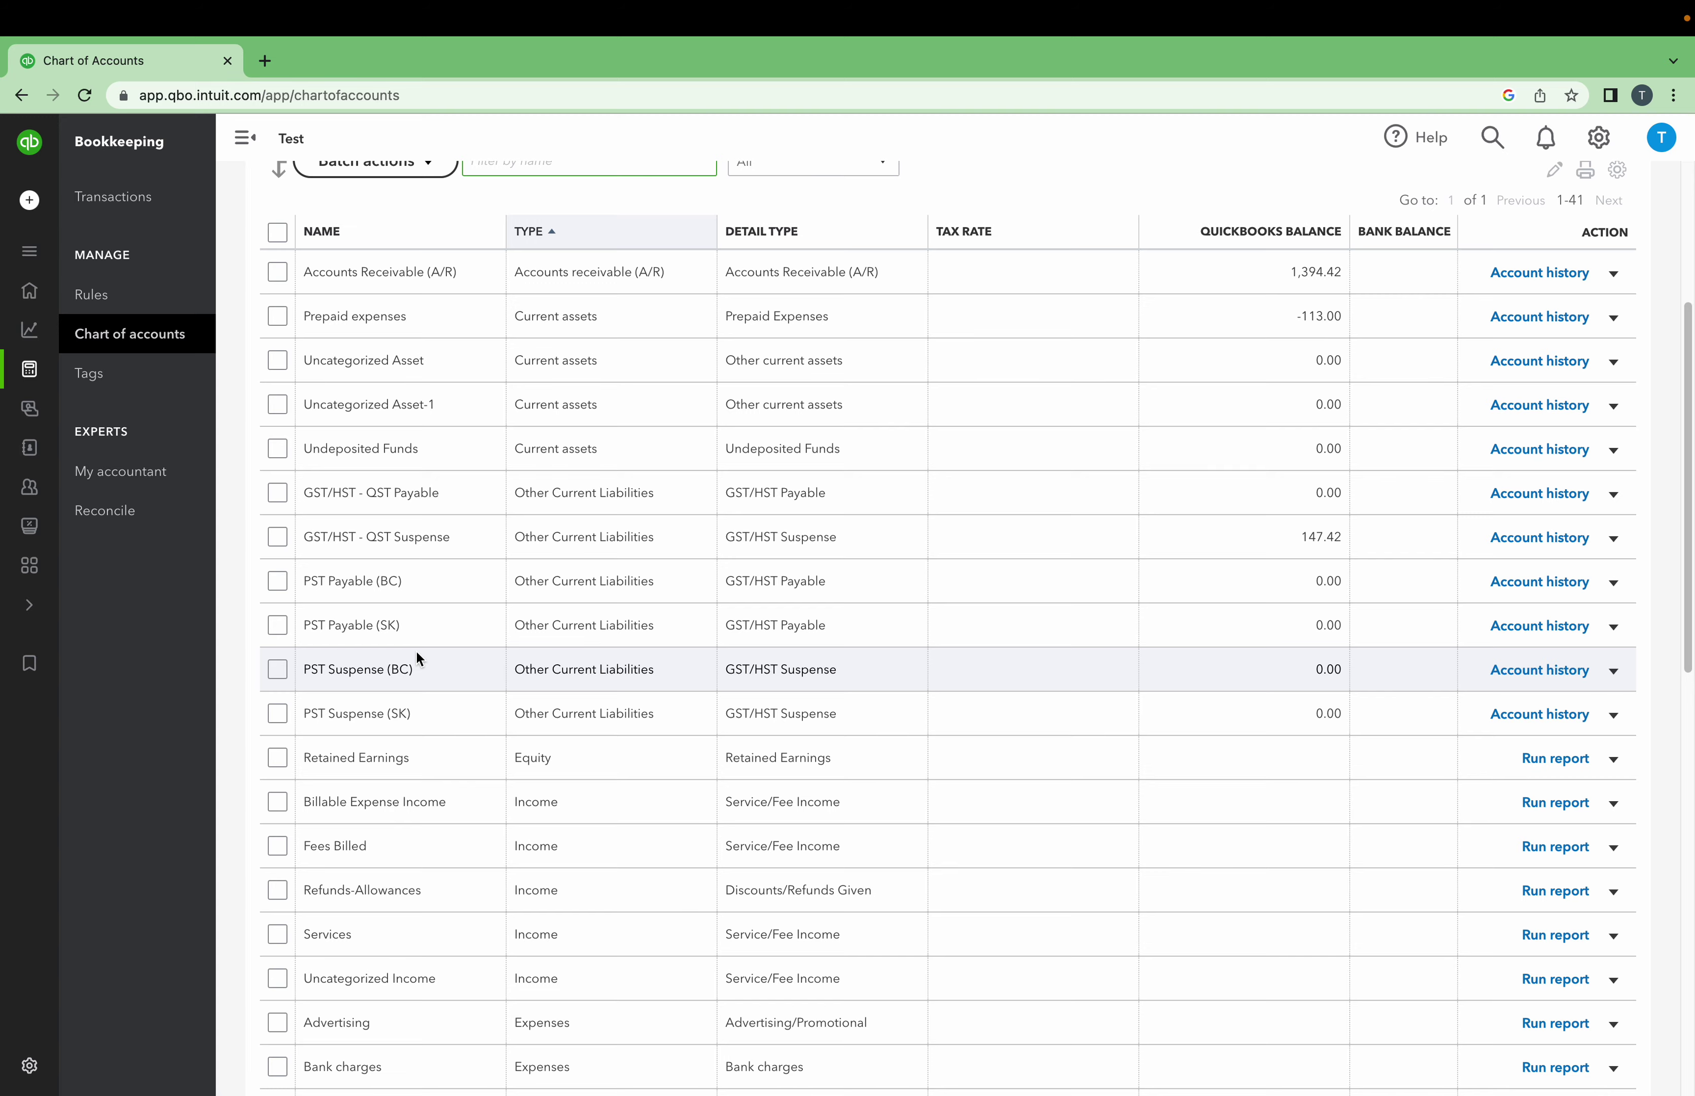
pyautogui.scroll(-3, 416, 652)
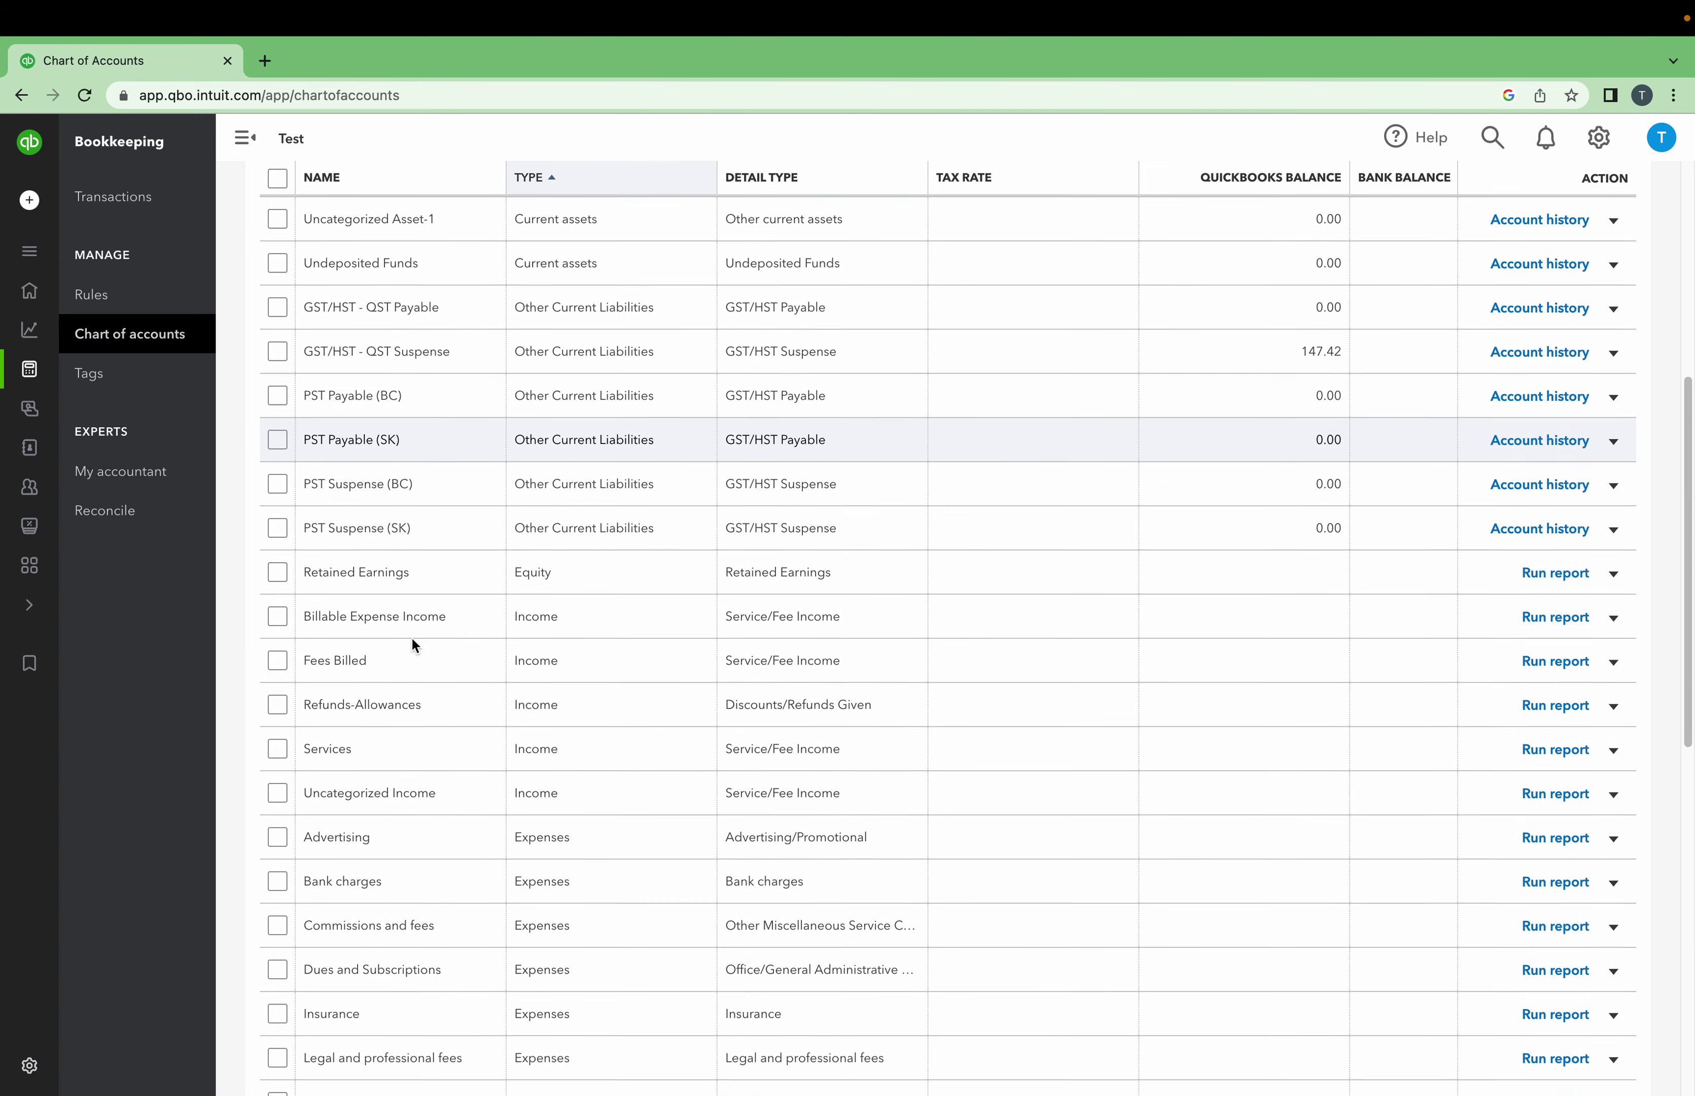
pyautogui.scroll(-2, 413, 640)
pyautogui.scroll(9, 413, 640)
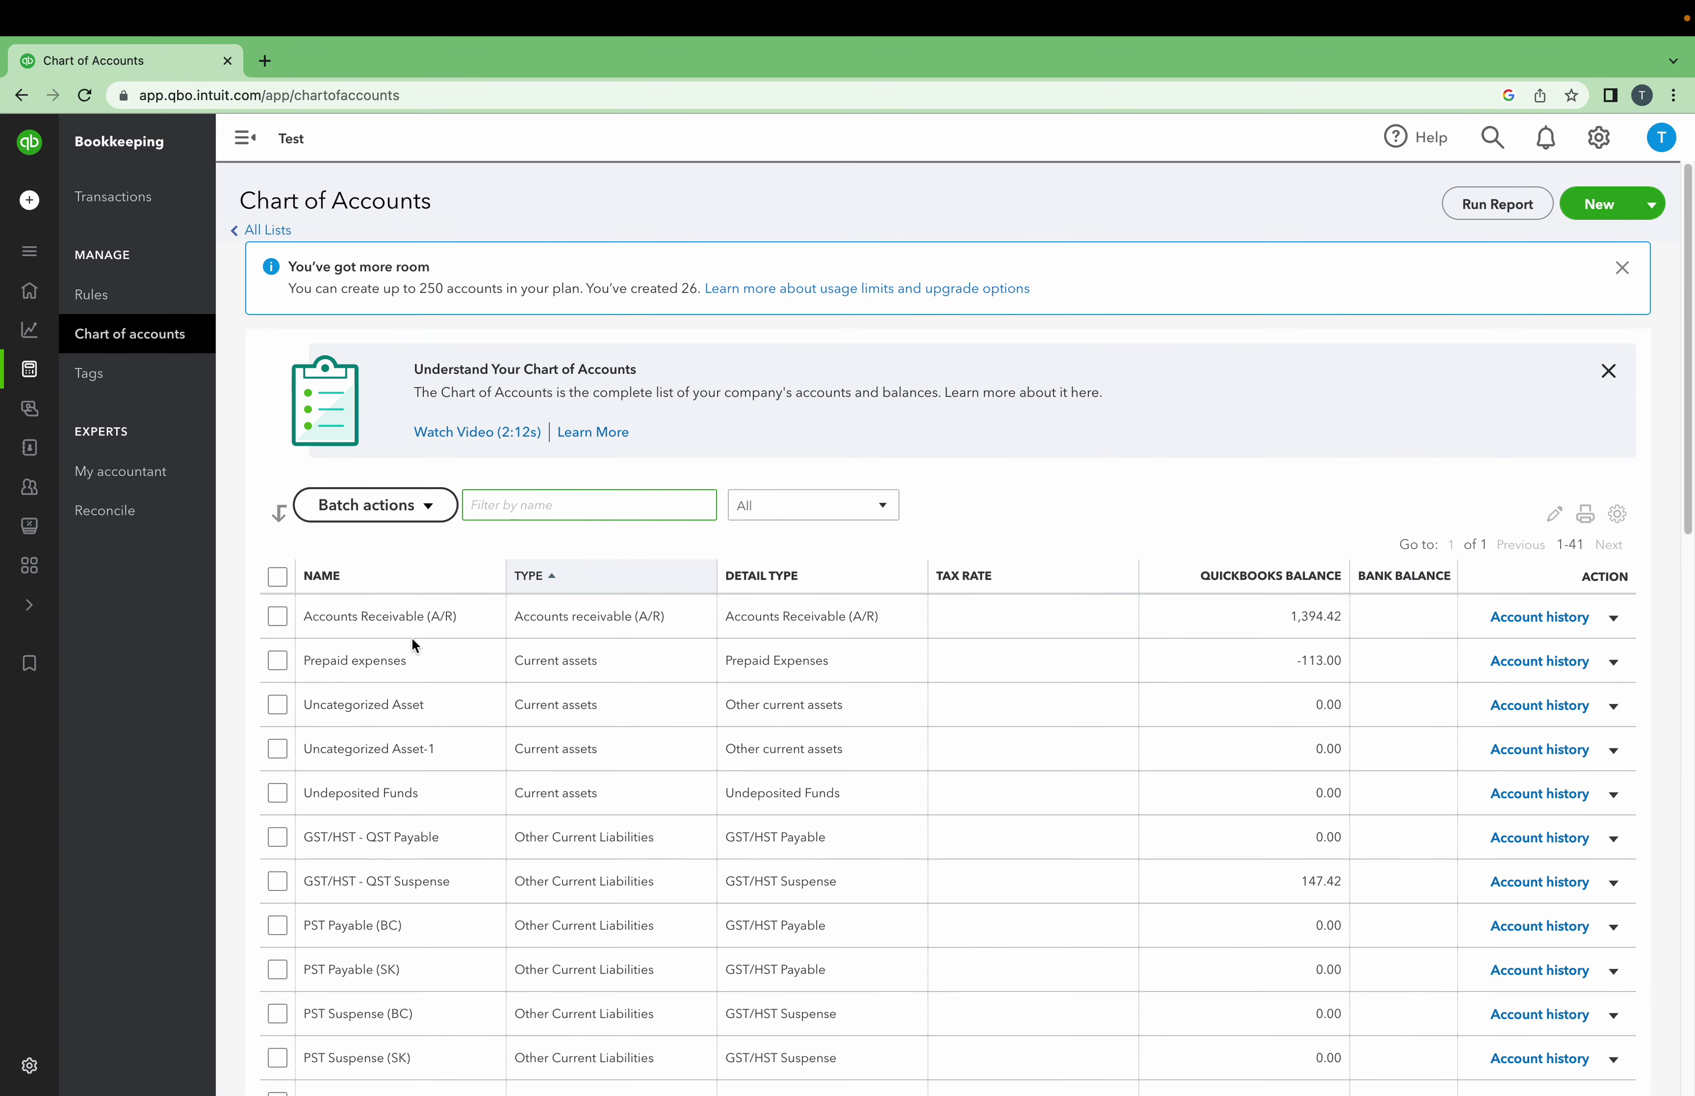
# Open the company data wipe page at app.qbo.intuit.com/app/purgecompany.
pyautogui.moveTo(504, 7)
pyautogui.click(473, 128)
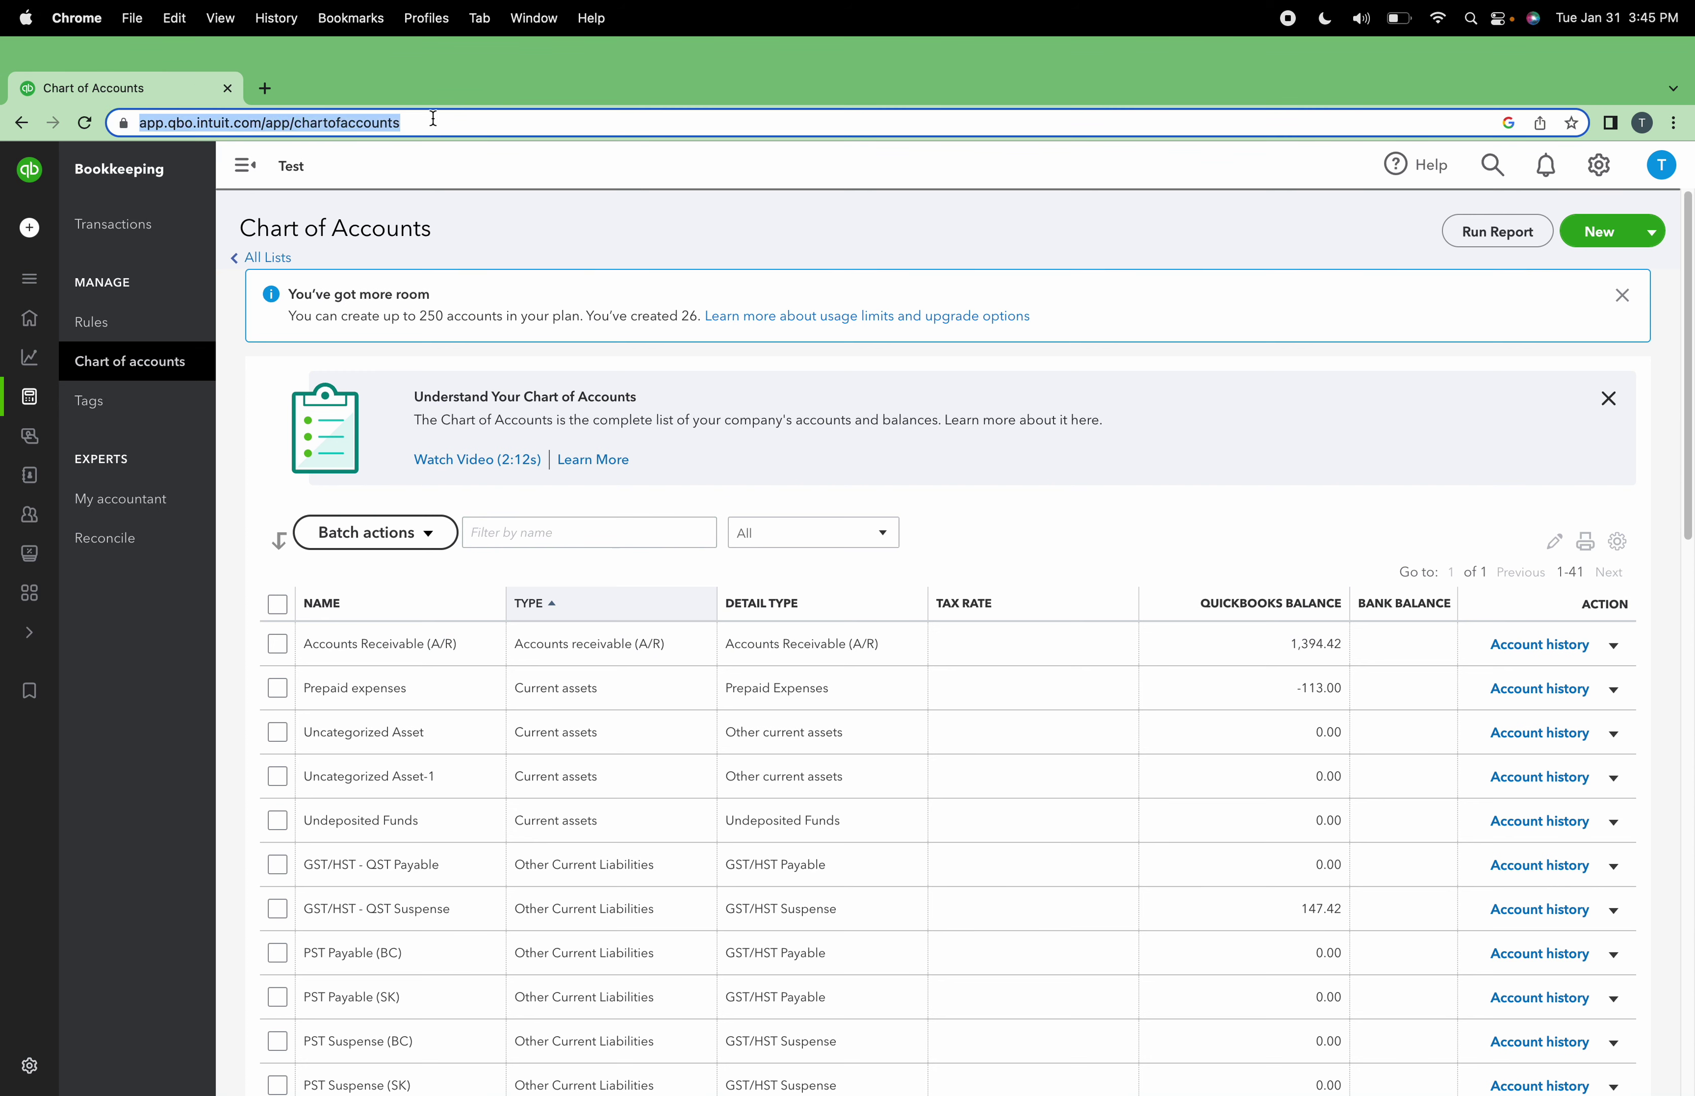
pyautogui.moveTo(461, 127); pyautogui.dragTo(342, 126)
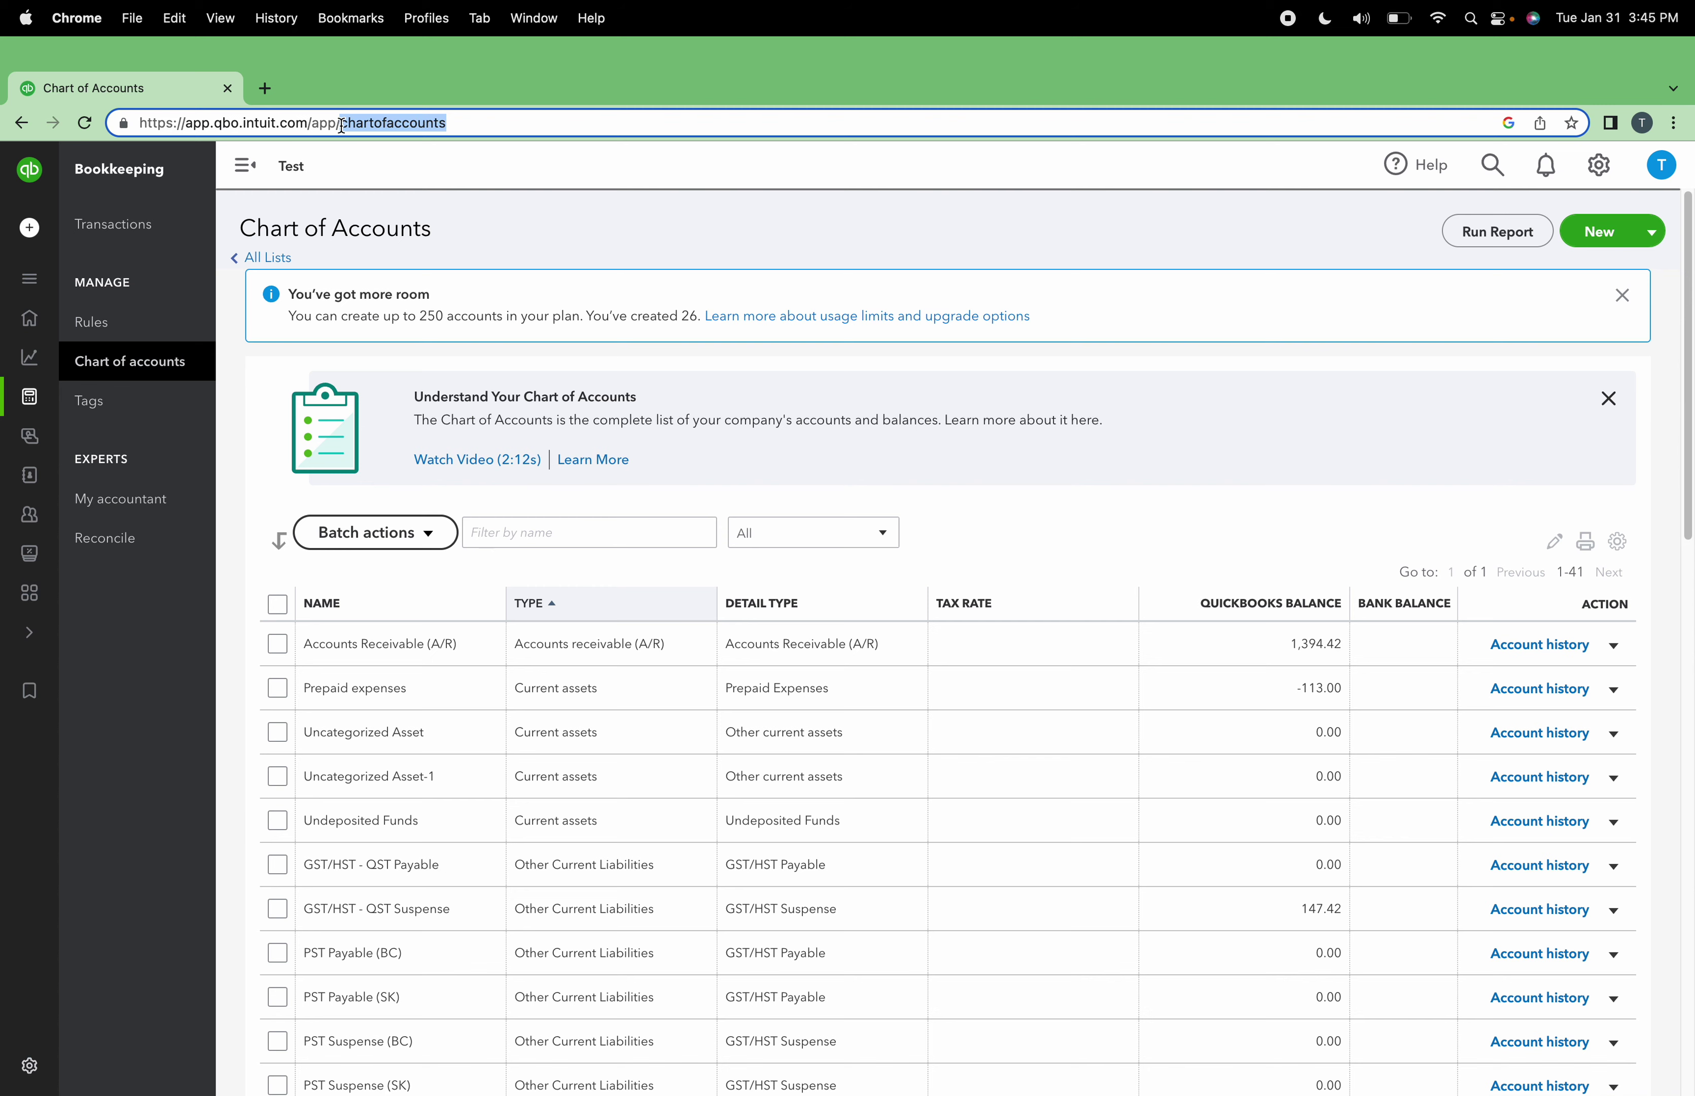
pyautogui.write('pur')
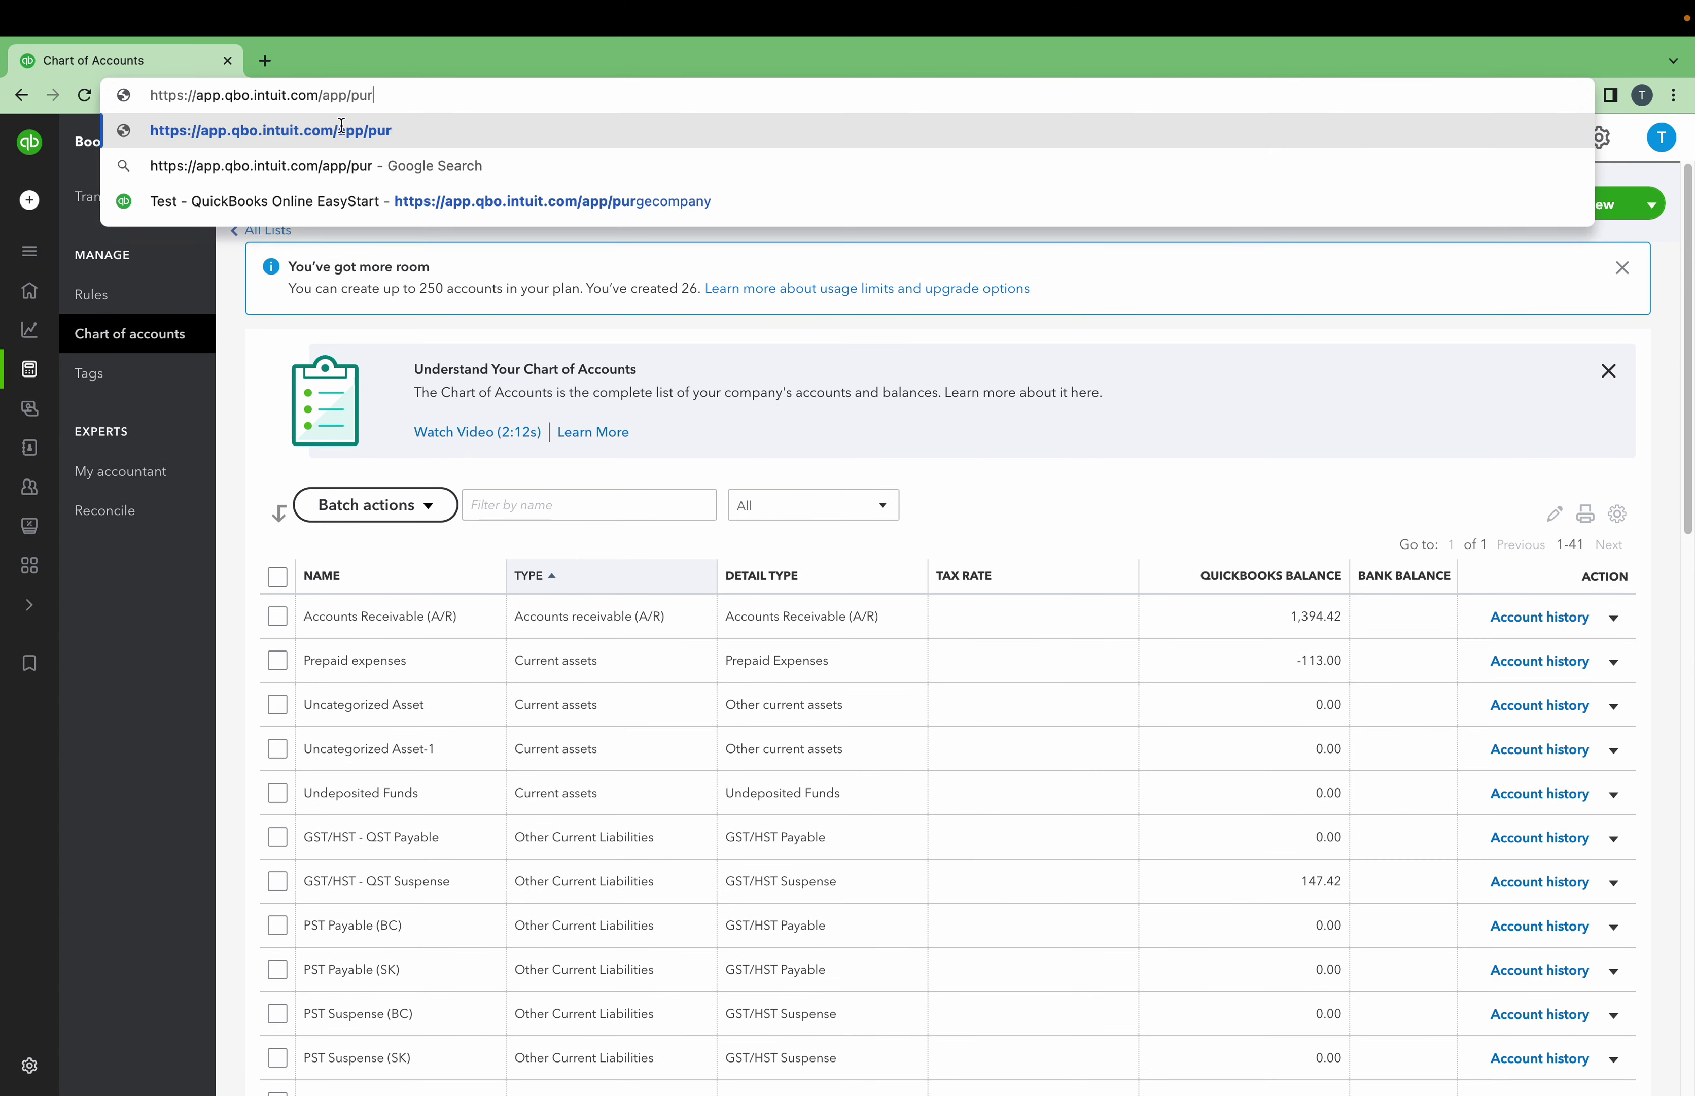
pyautogui.write('gecom')
pyautogui.write('pany')
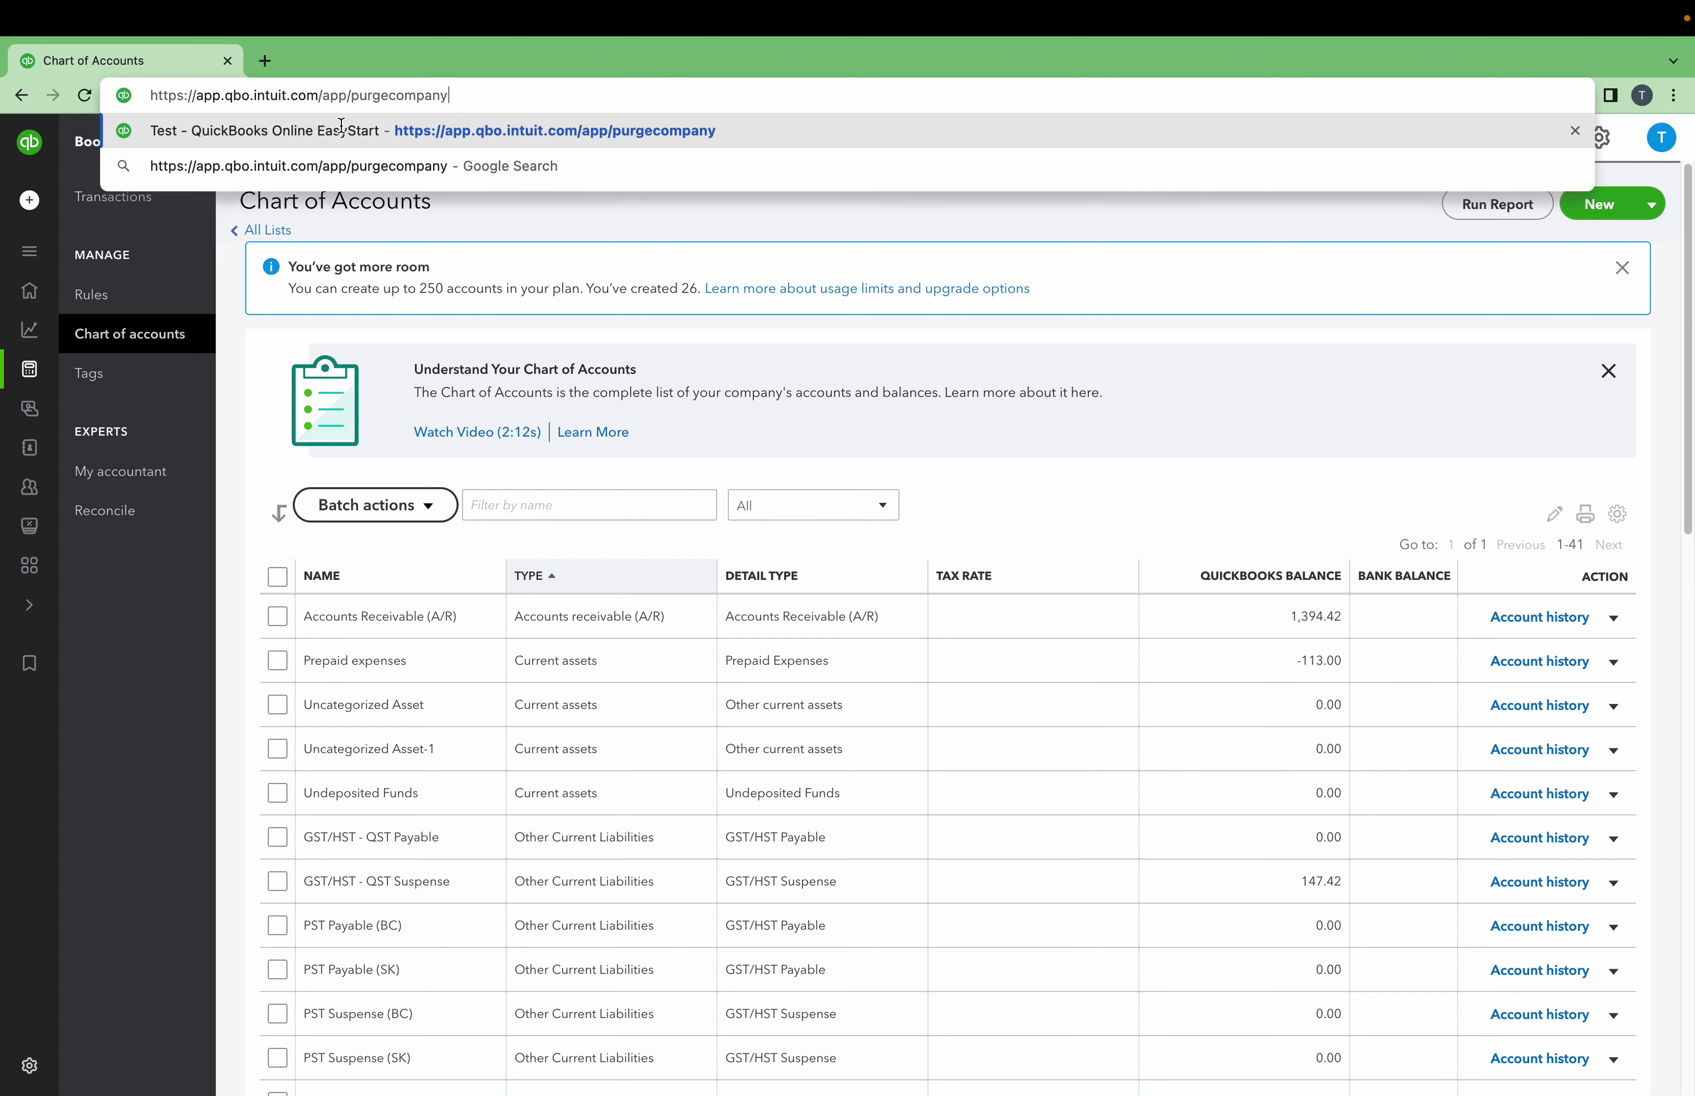
pyautogui.press('Return')
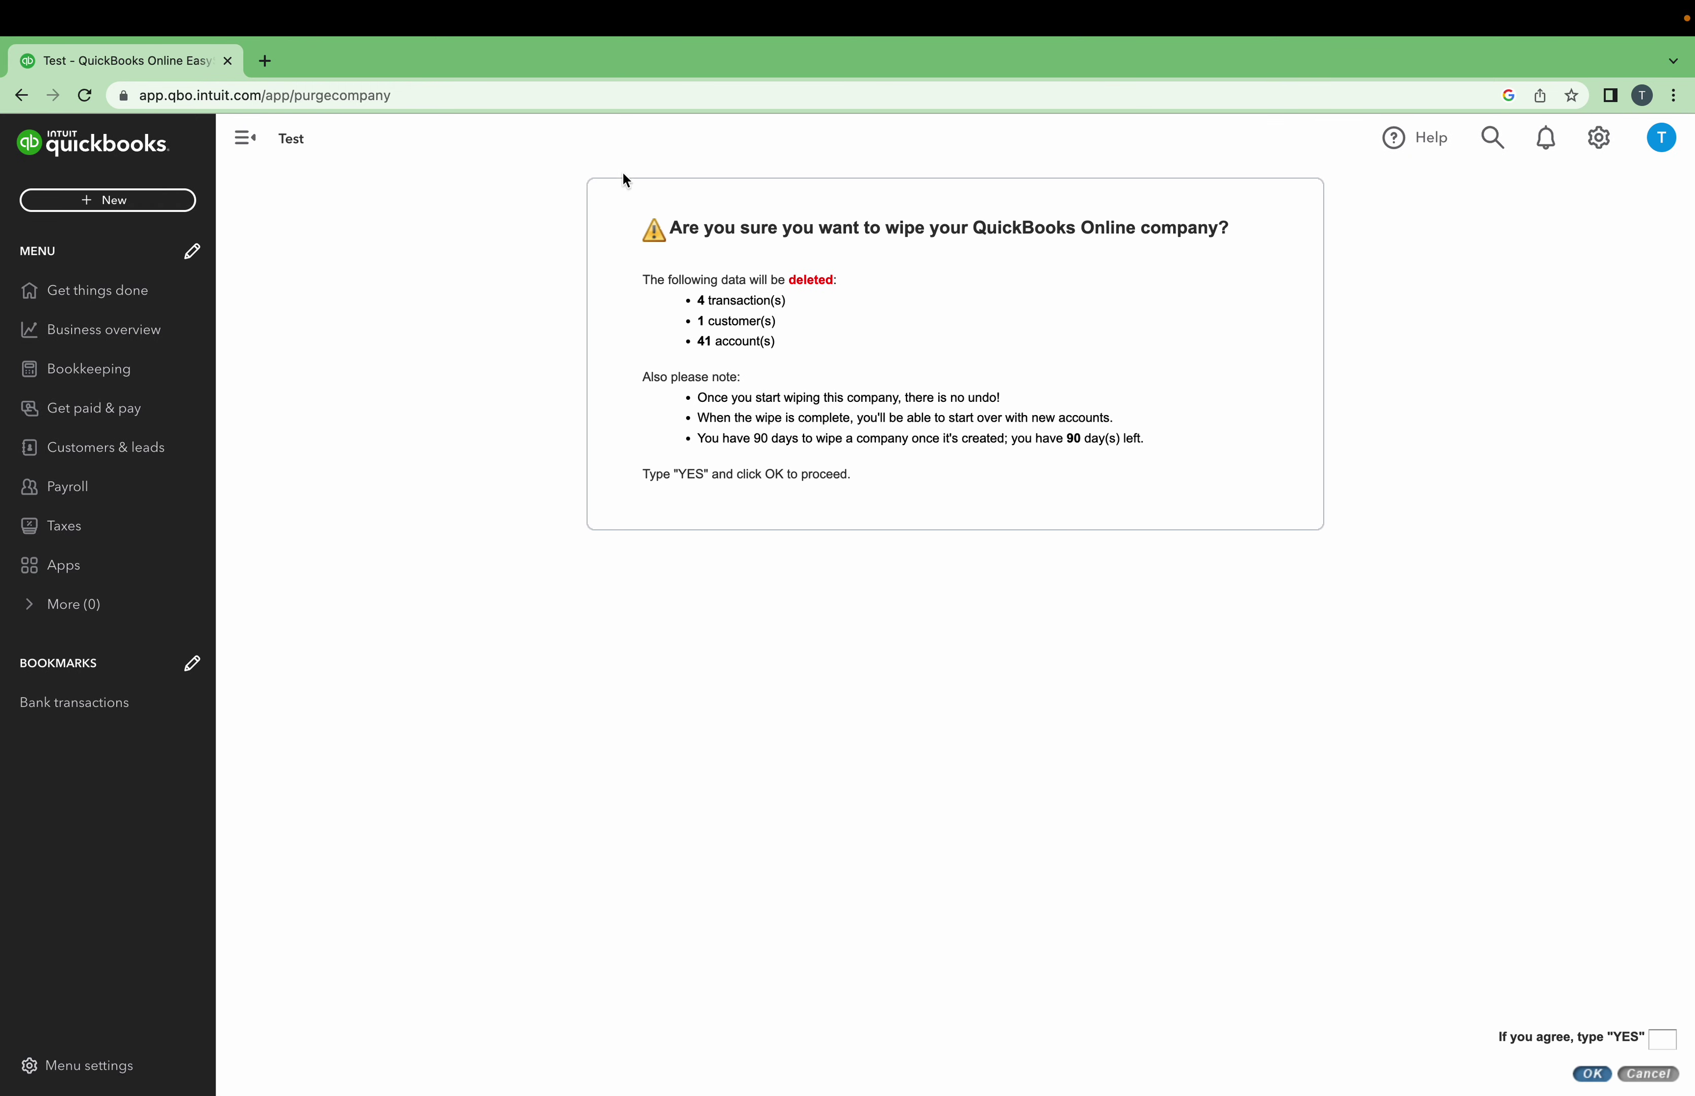
# Confirm the company wipe with YES and wipe the data, keeping "I sell services" and accounts created based on the industry.
pyautogui.click(727, 302)
pyautogui.moveTo(728, 302); pyautogui.dragTo(798, 349)
pyautogui.click(732, 326)
pyautogui.click(1667, 1038)
pyautogui.click(1655, 1000)
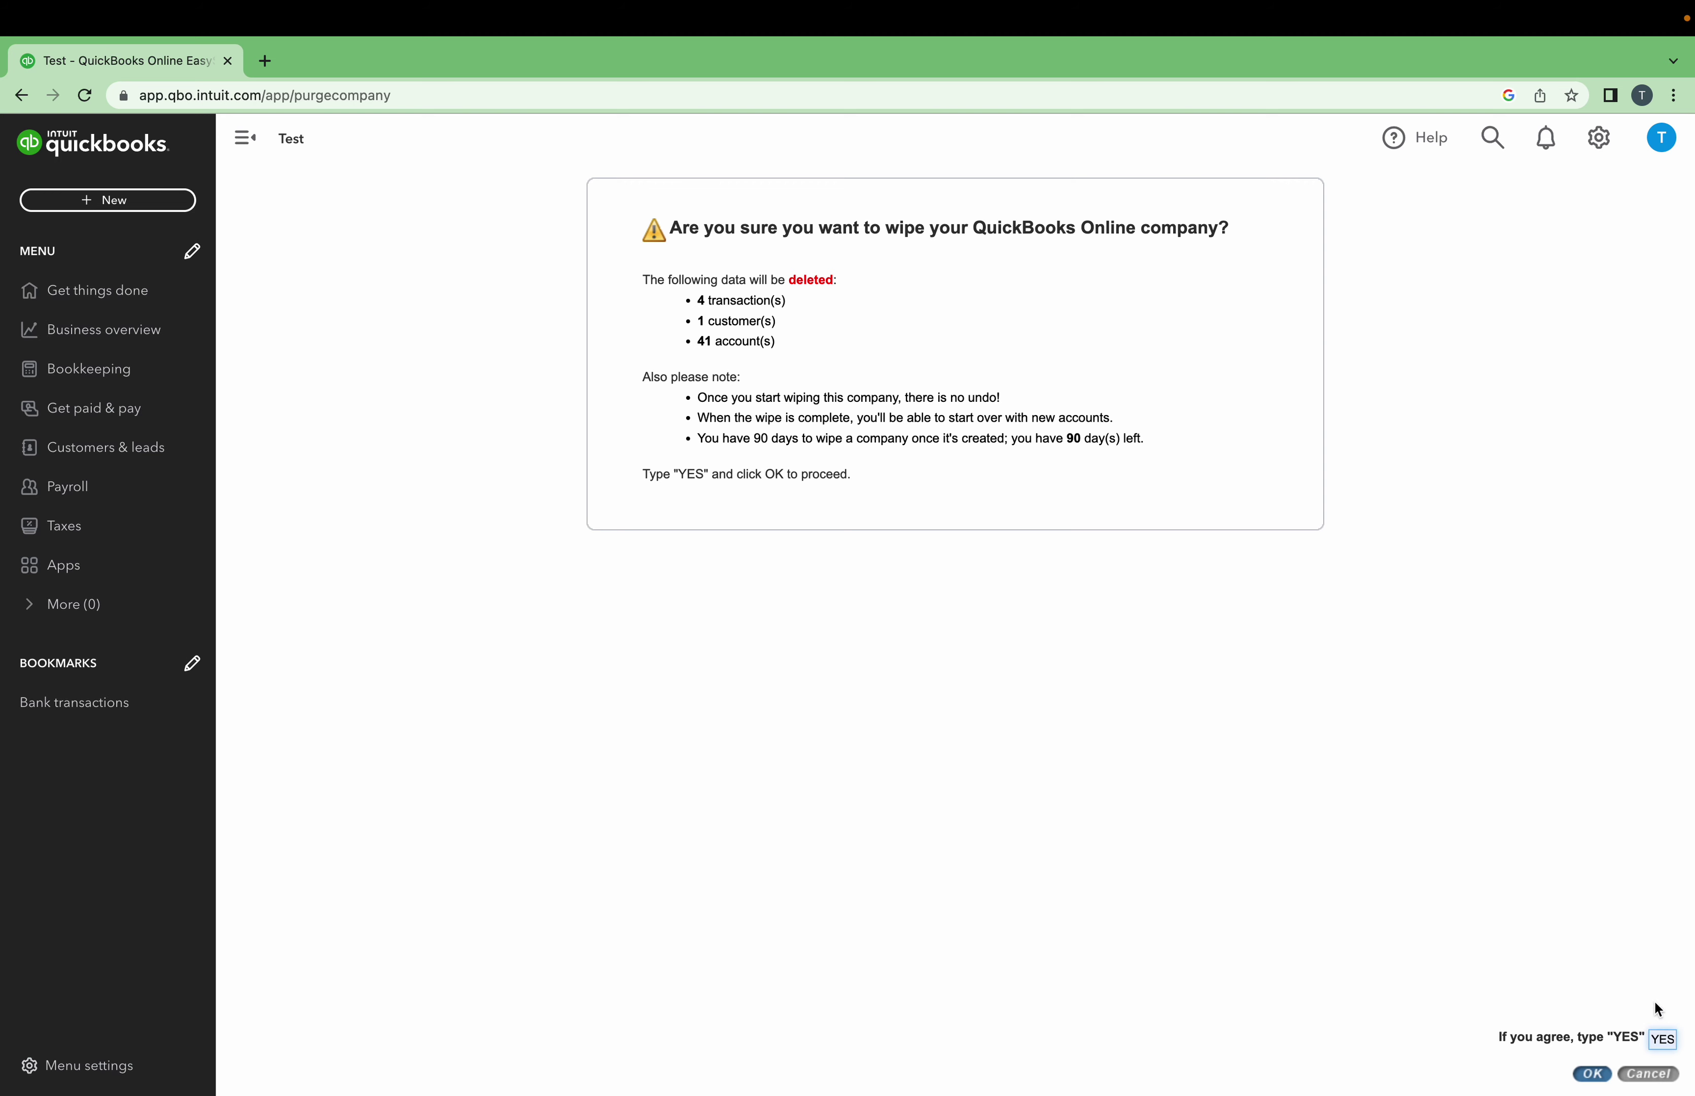
pyautogui.click(1595, 1073)
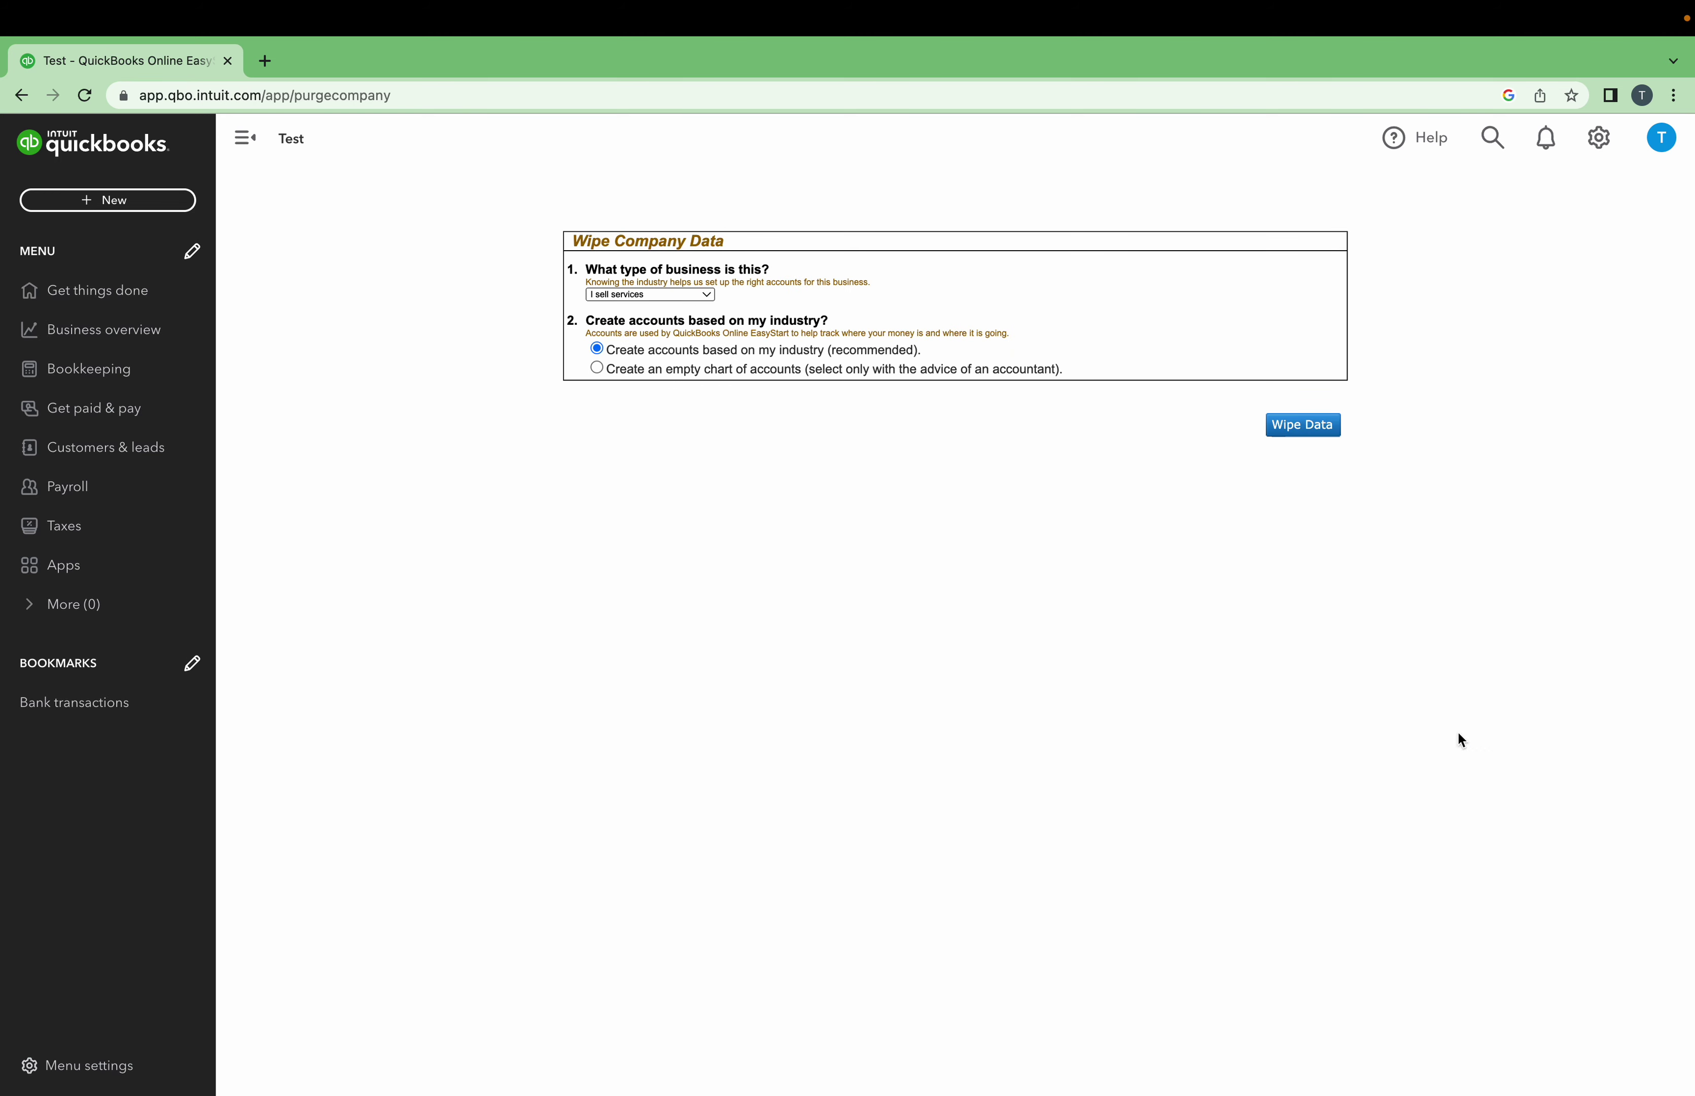
pyautogui.click(1295, 436)
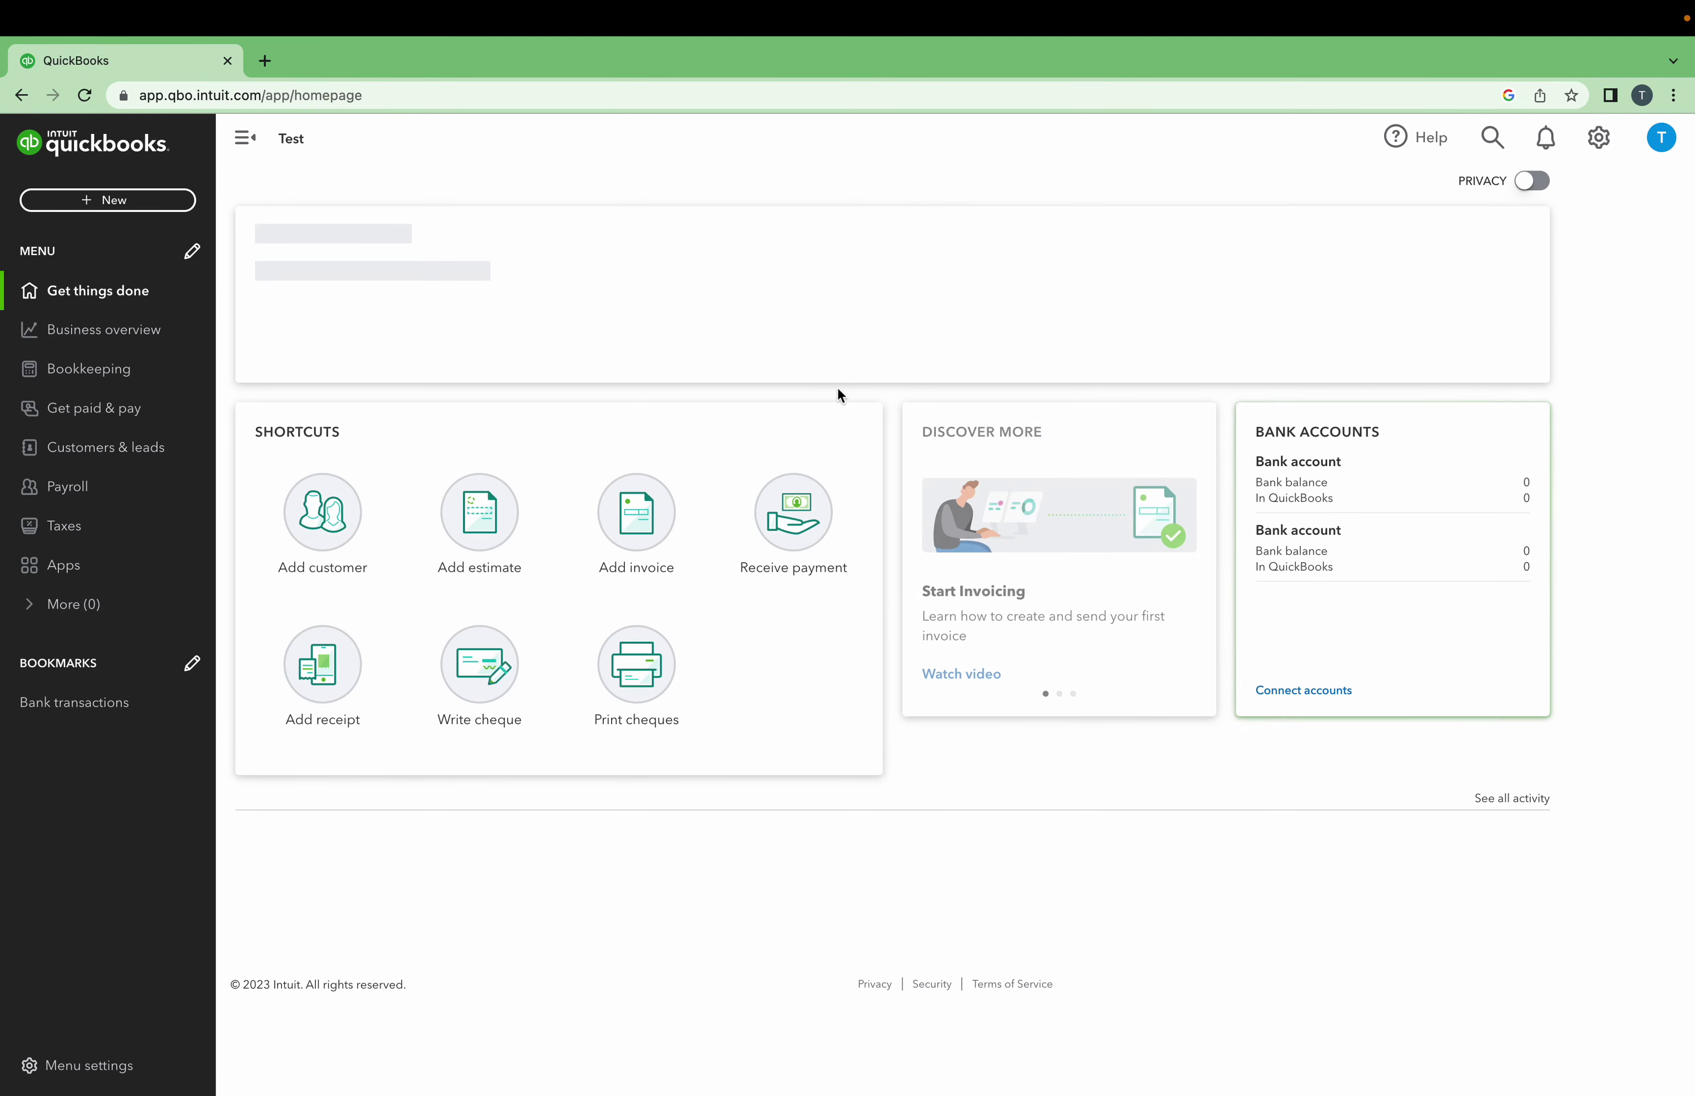
# Open the Taxes page of the wiped company.
pyautogui.click(102, 529)
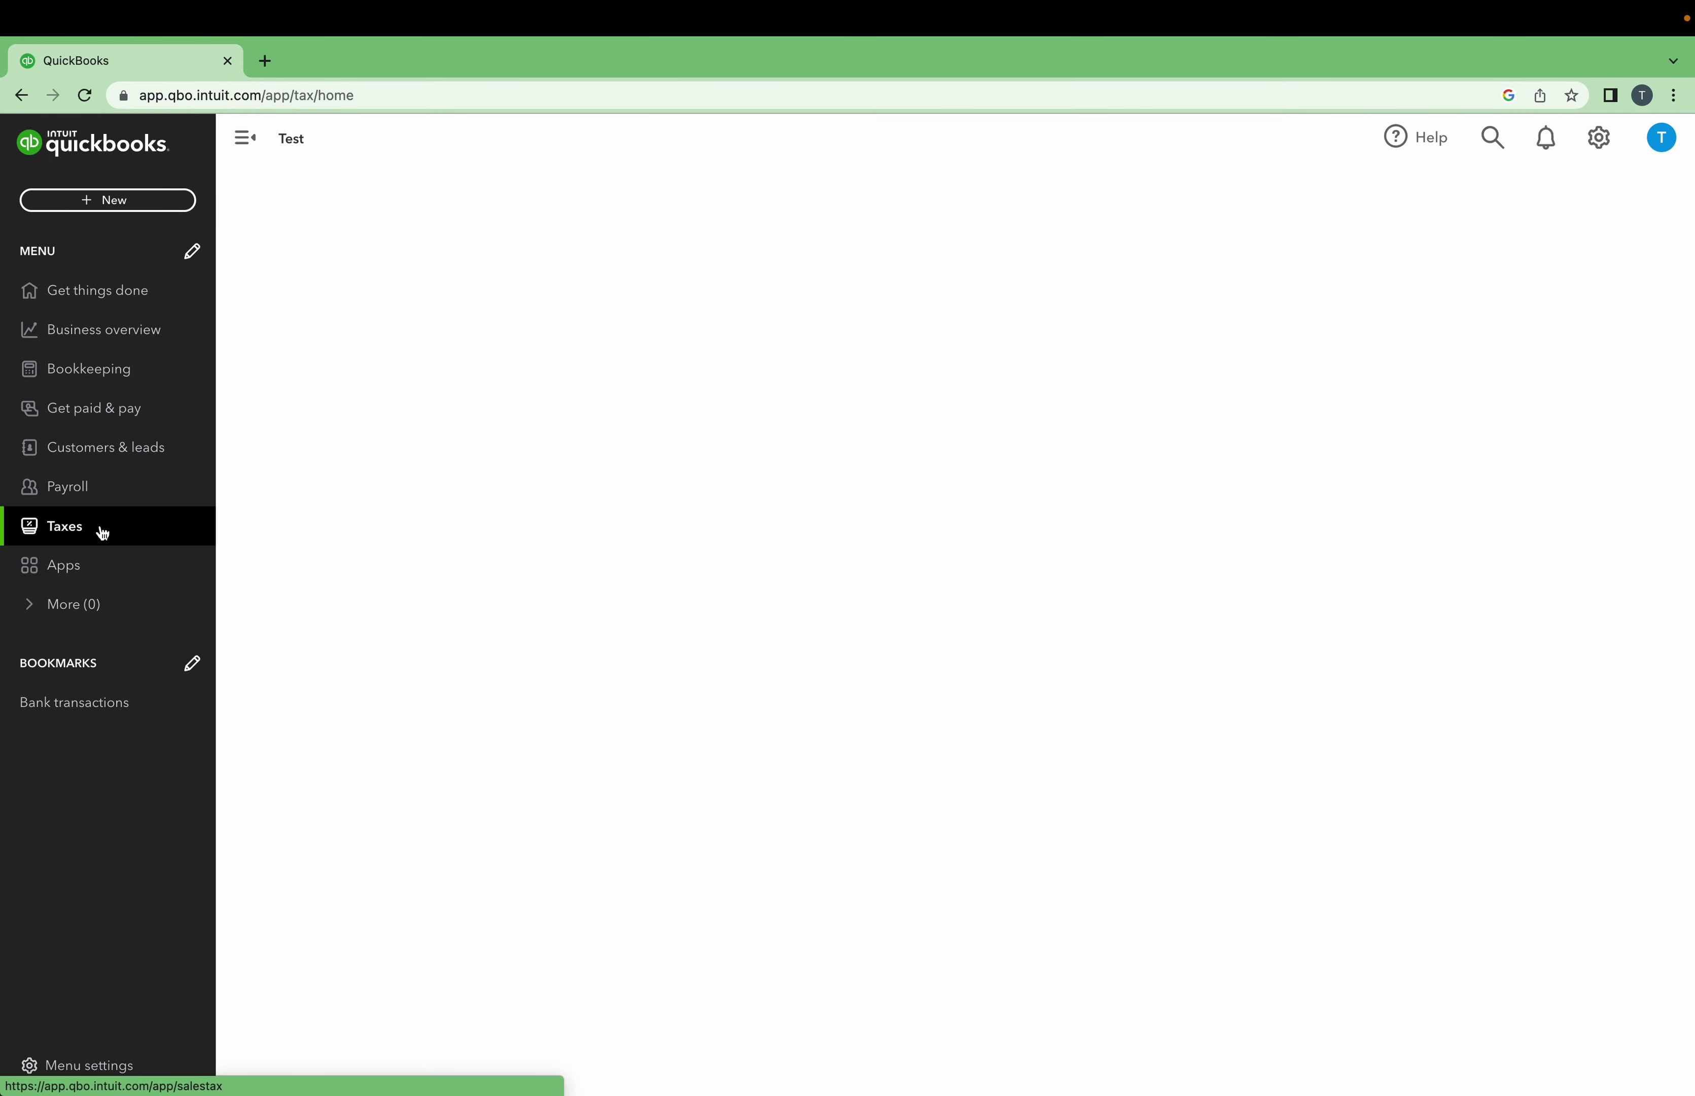